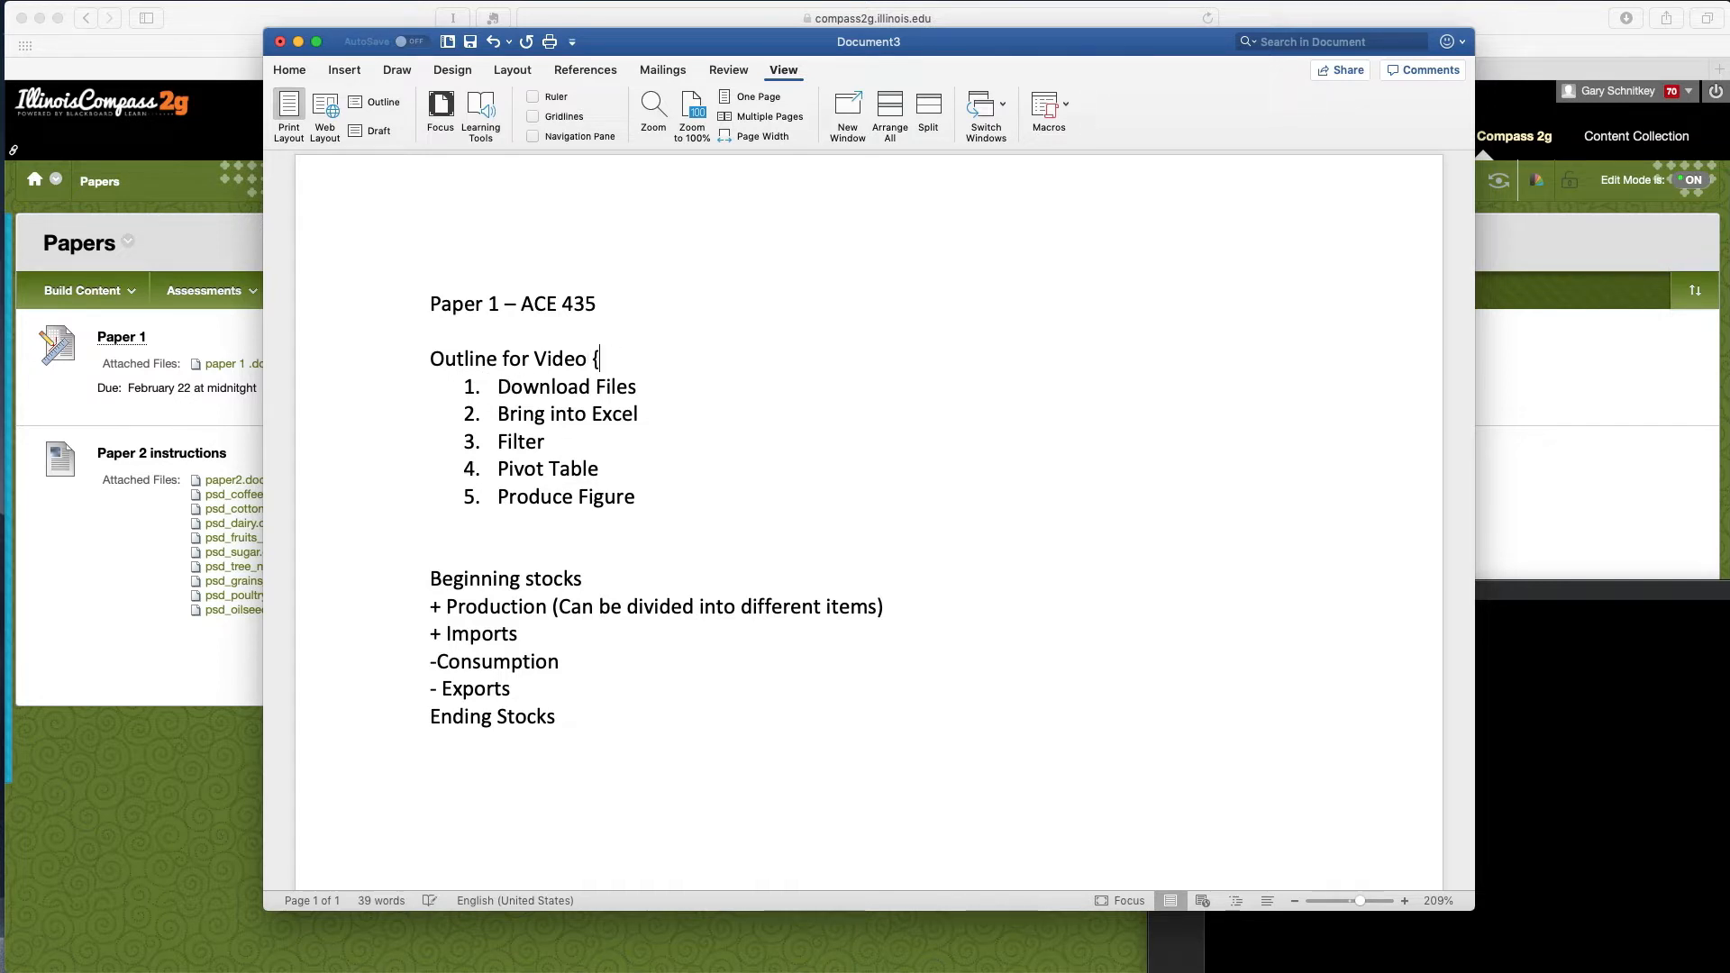
# - Finish the "Outline for Video" heading with the word Excel, removing the stray bracket
pyautogui.write('[')
pyautogui.press('BackSpace')
pyautogui.press('BackSpace')
pyautogui.write('{{')
pyautogui.press('BackSpace')
pyautogui.press('BackSpace')
pyautogui.write('Excel')
# - Switch to the browser, open the USDA PSD Online site from the search results, and view its downloadable PSD data sets
pyautogui.click(233, 418)
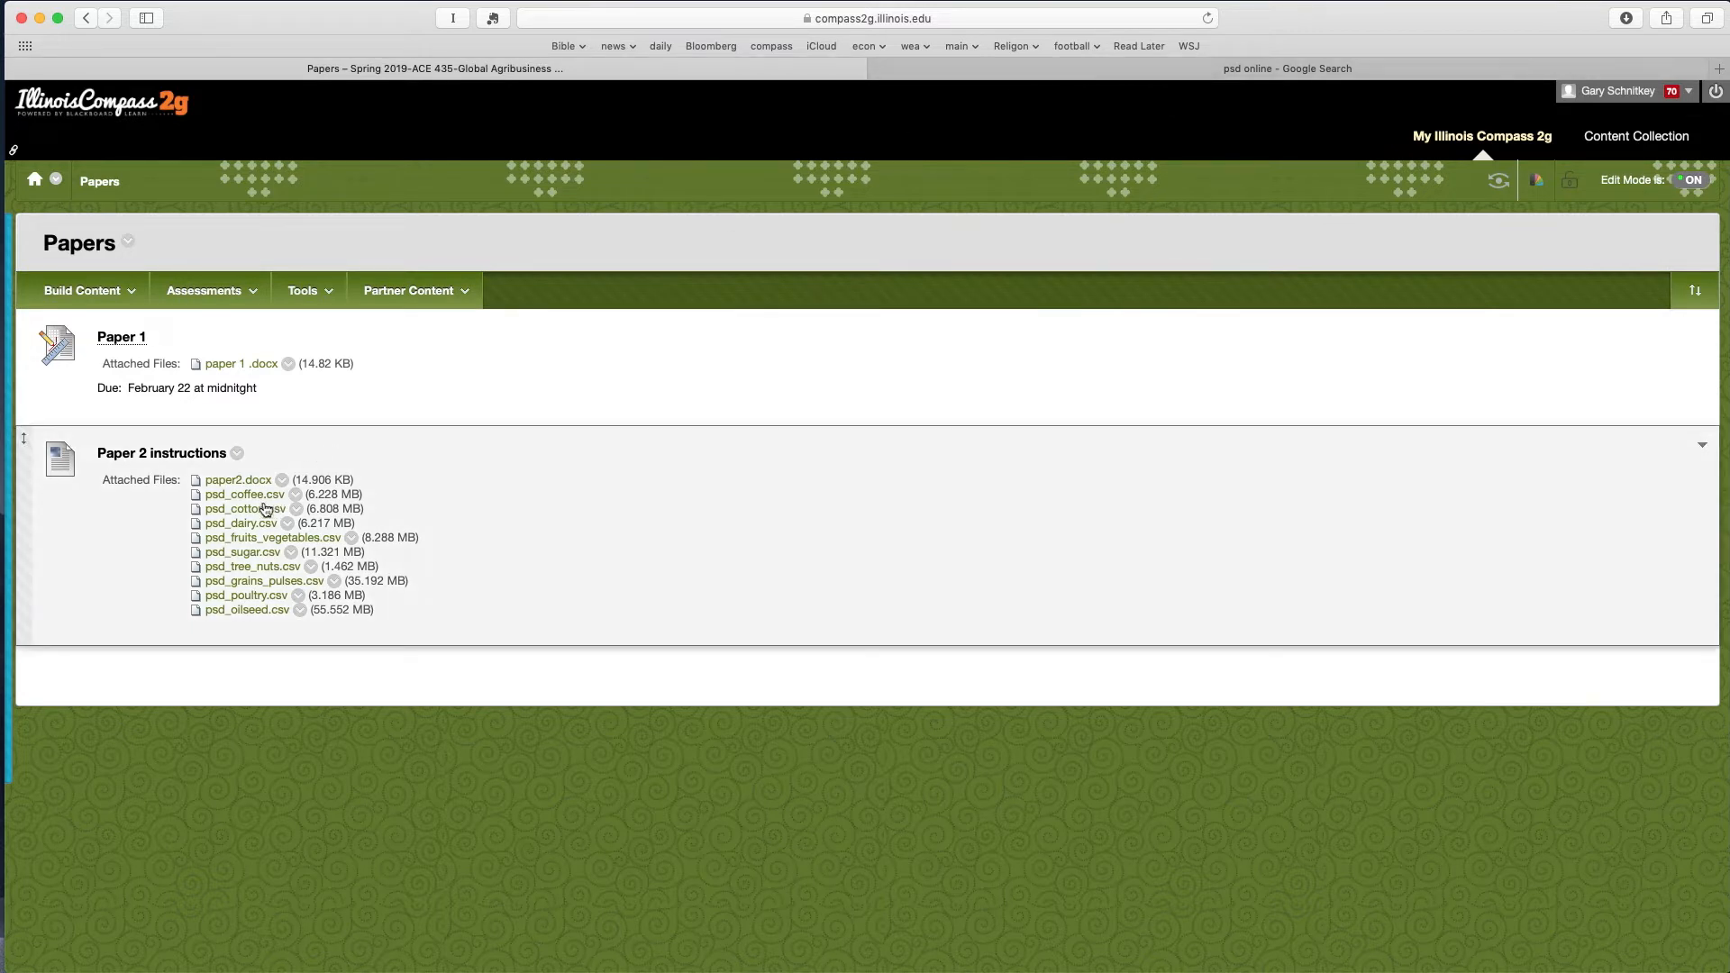
pyautogui.click(1032, 70)
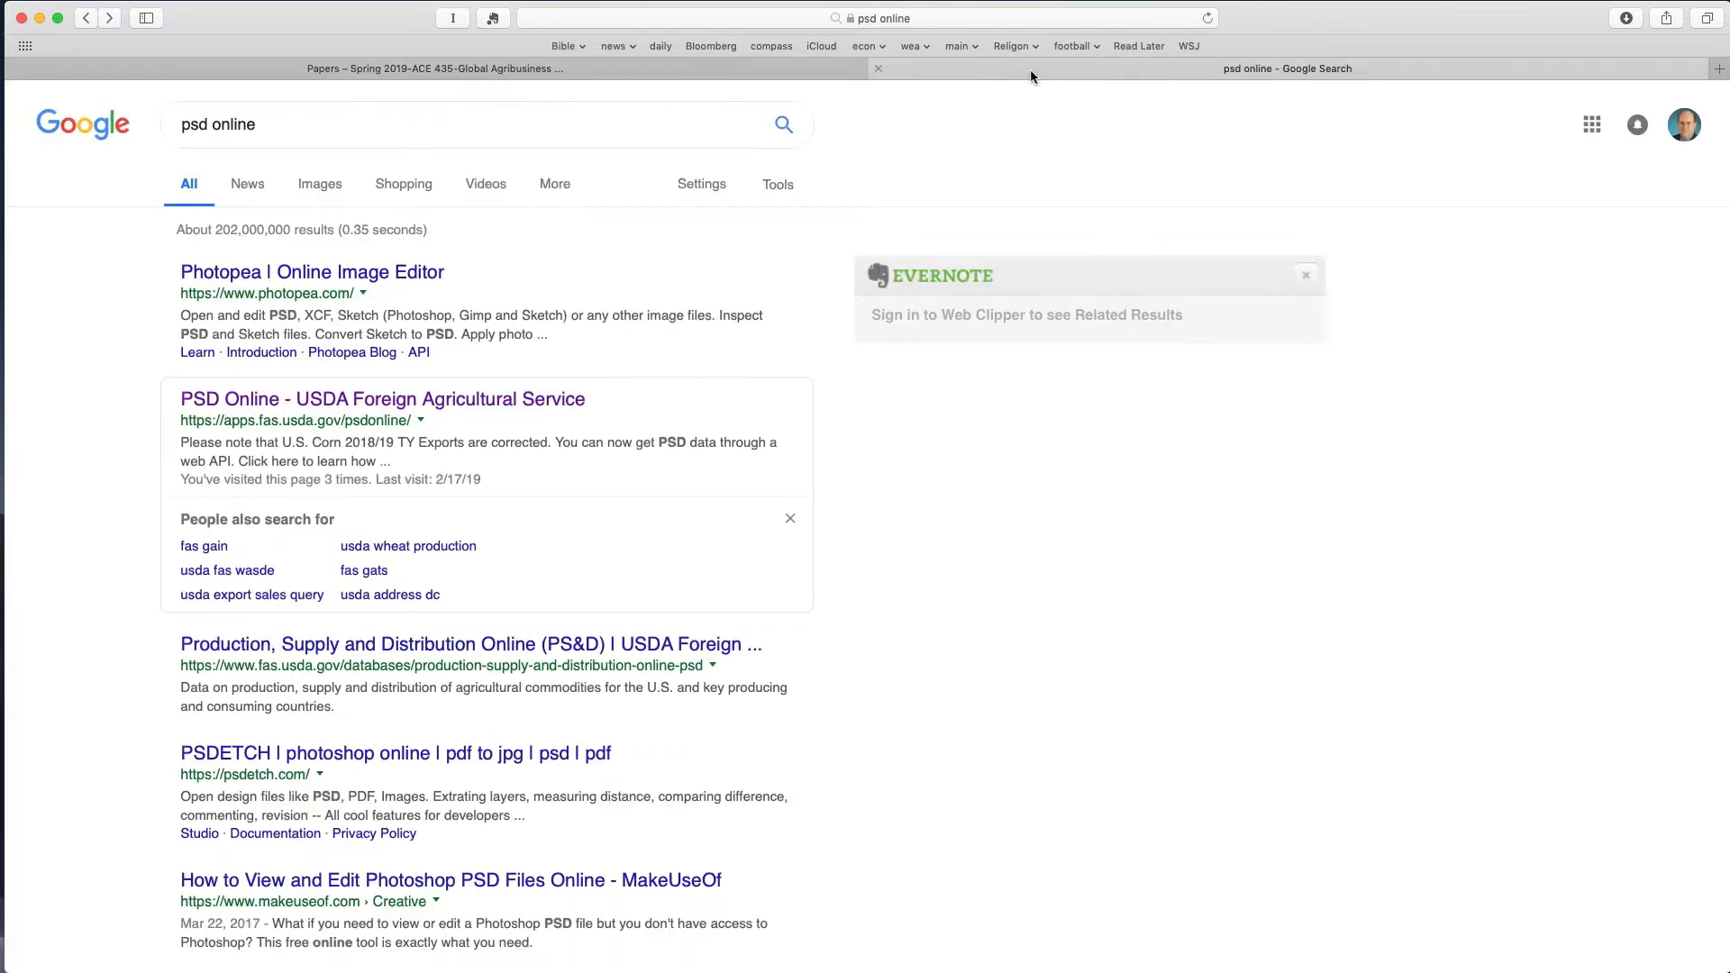
pyautogui.click(322, 400)
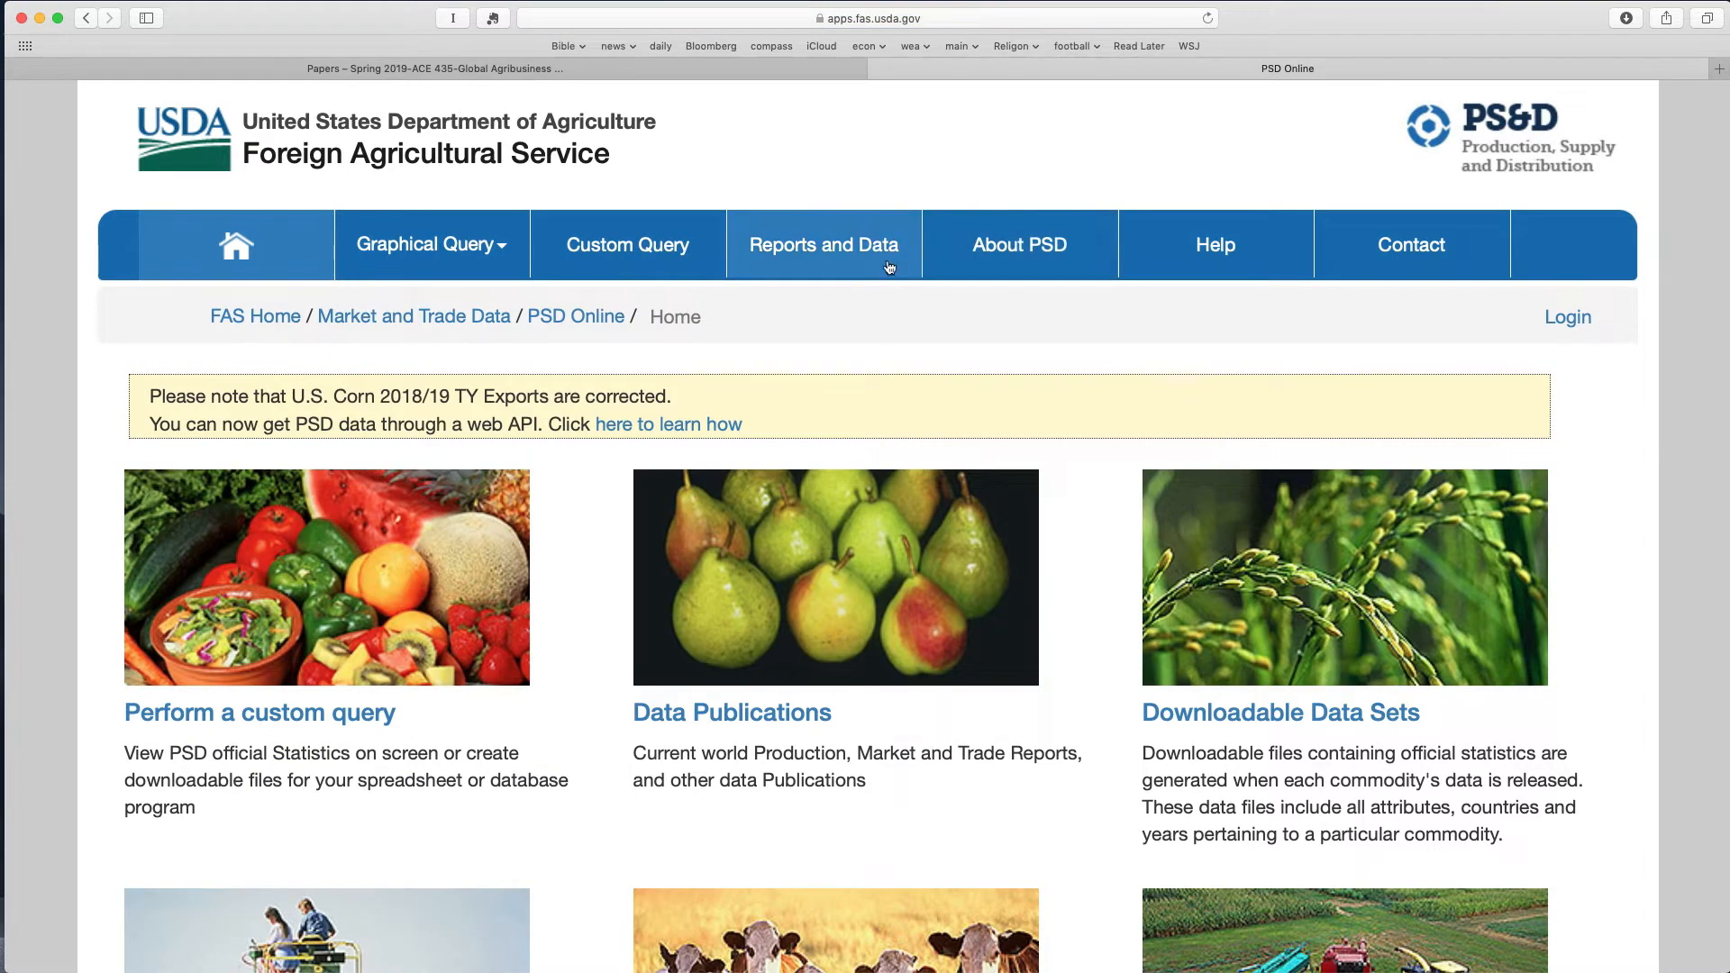
pyautogui.click(793, 248)
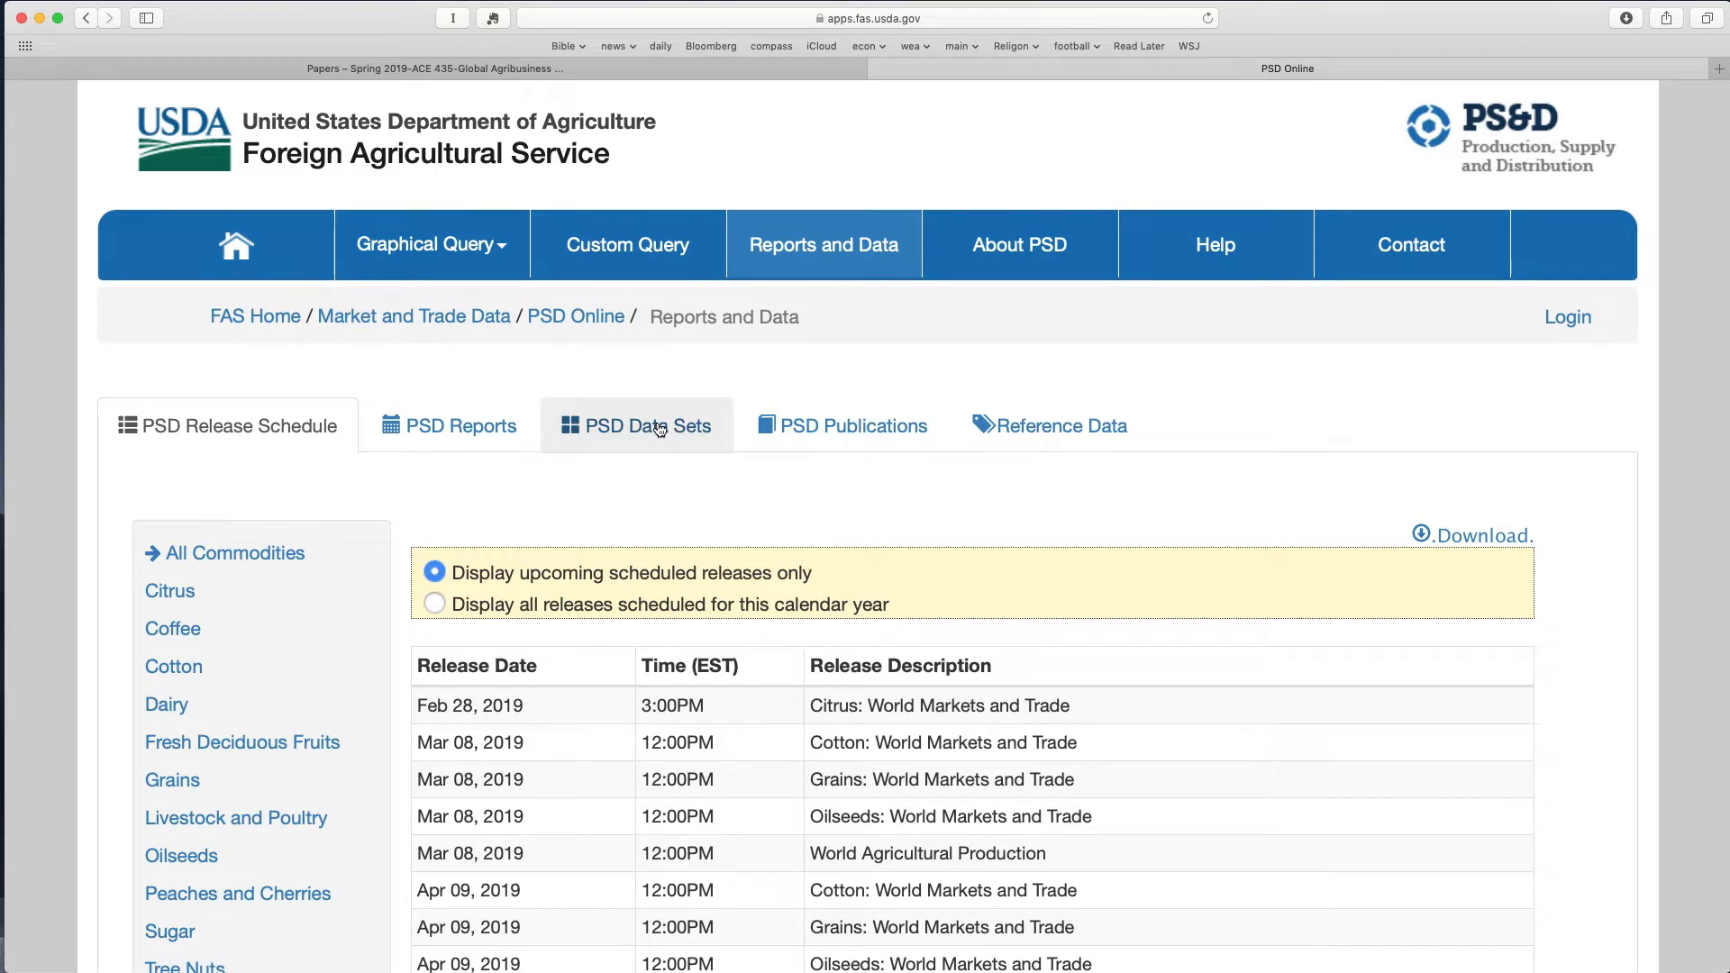
pyautogui.click(660, 429)
pyautogui.scroll(-3, 655, 588)
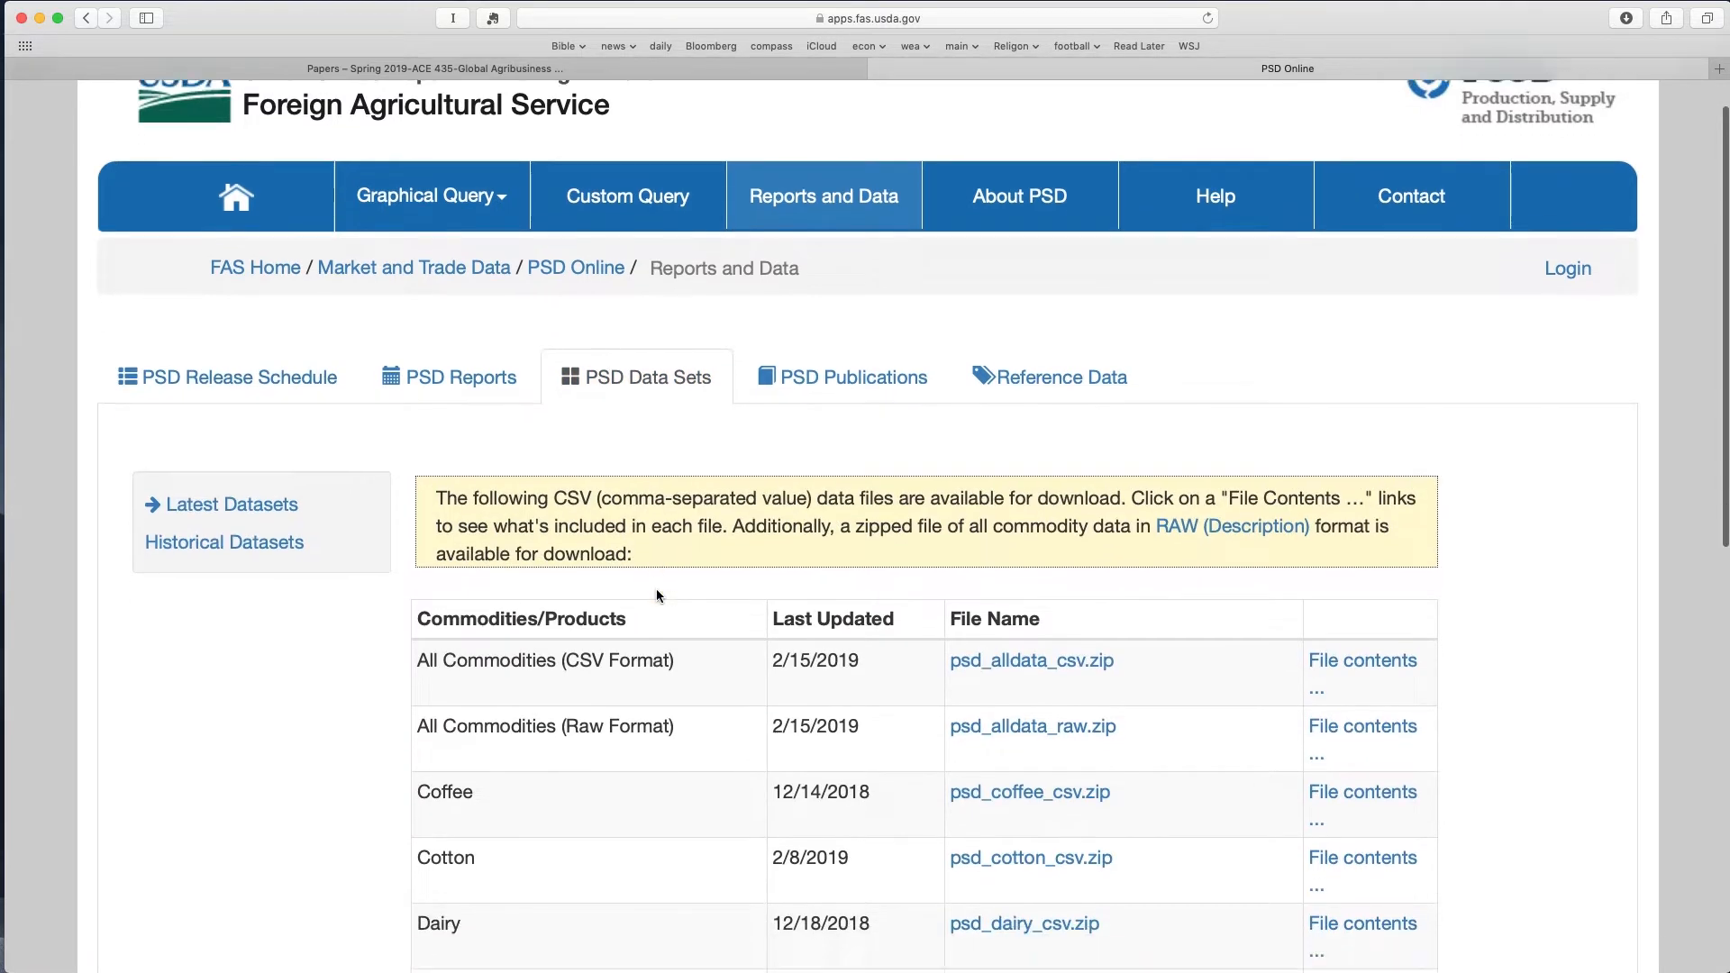
pyautogui.scroll(-2, 996, 672)
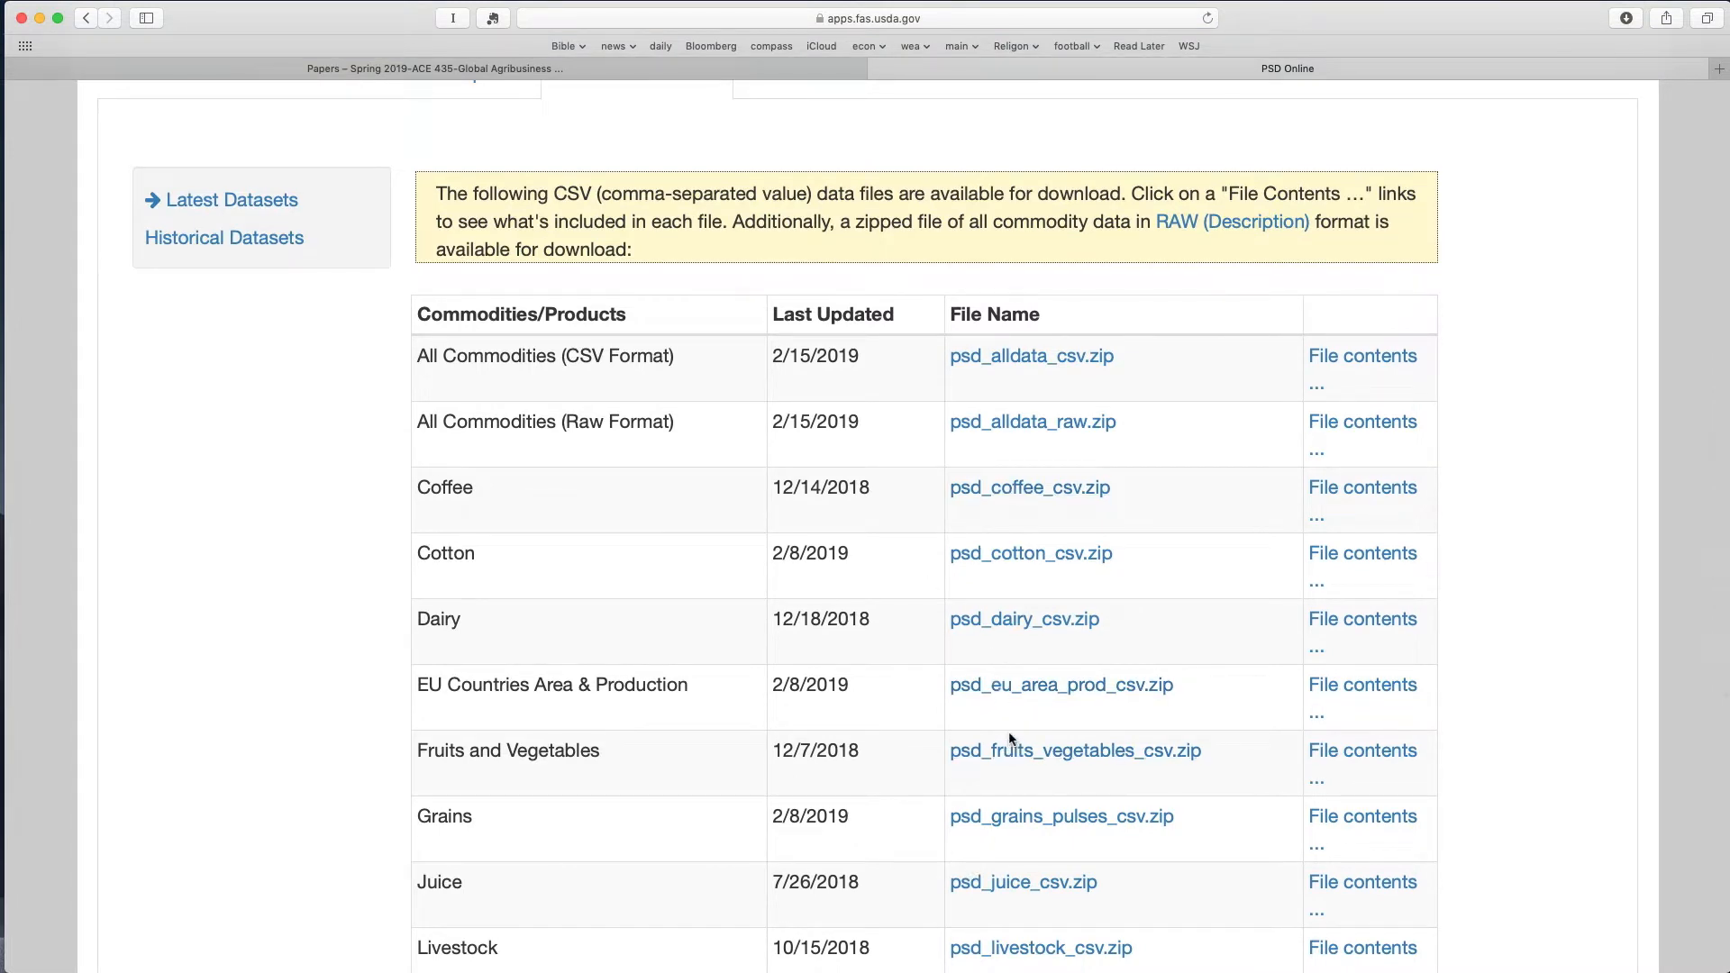
# - Open psd_coffee.csv from the Paper 2 attachments on the course page and save it as psd_coffee in the psd folder
pyautogui.click(556, 70)
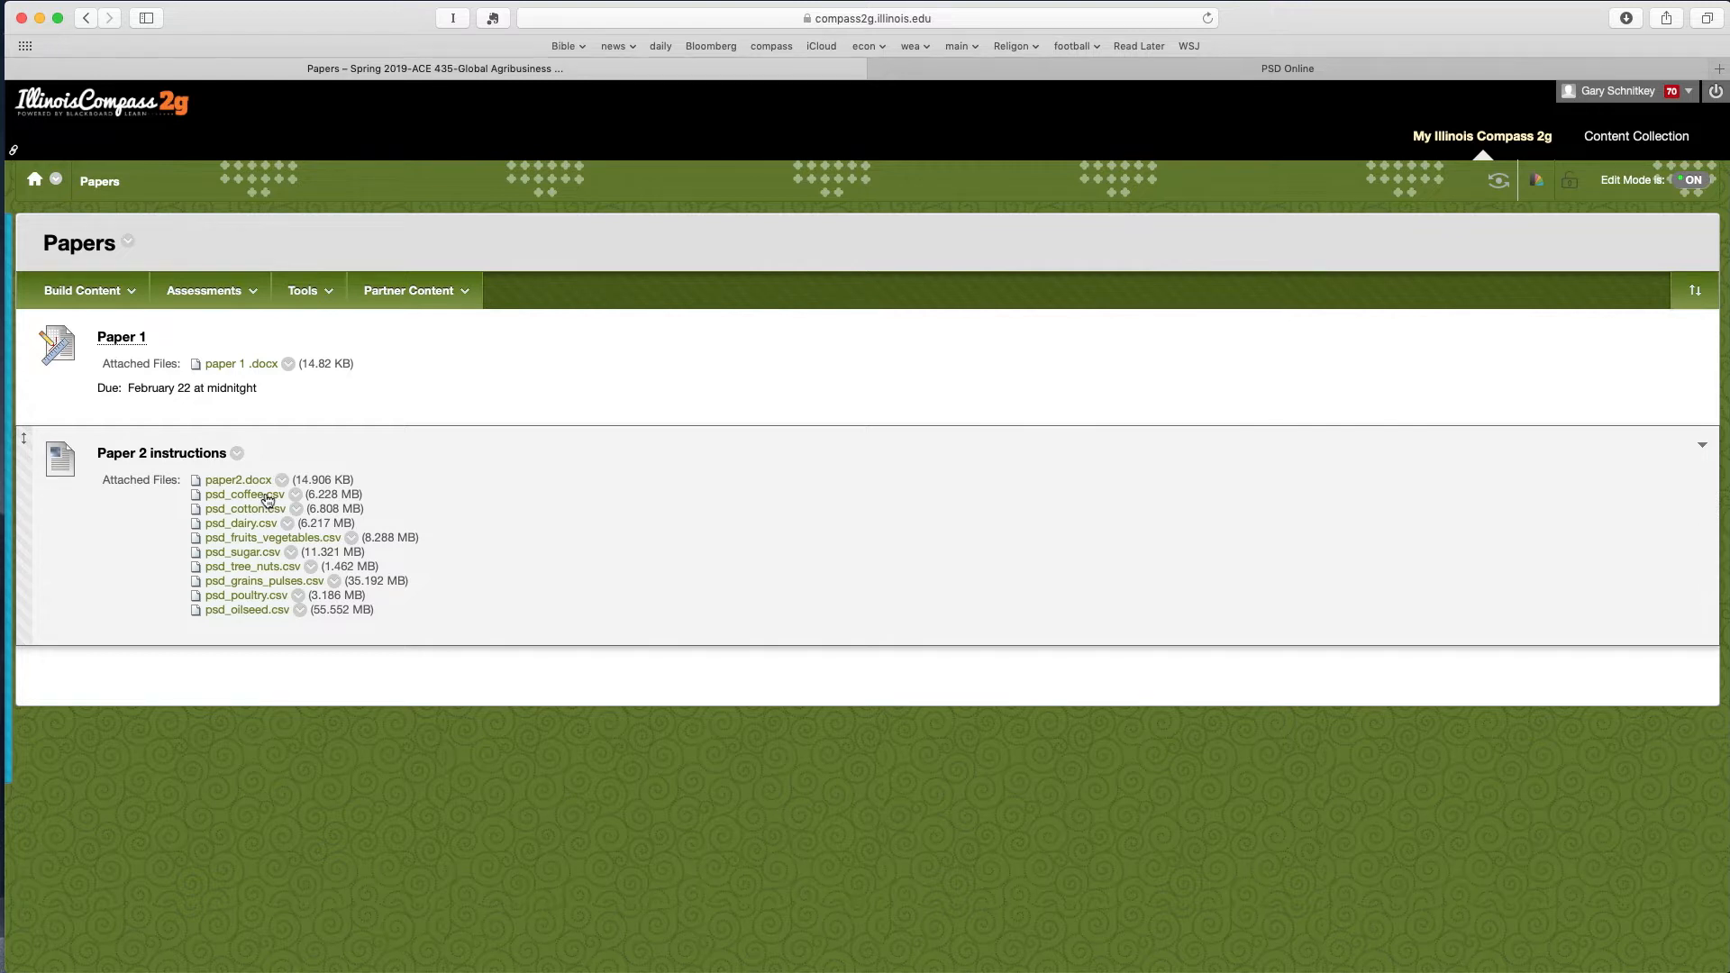
pyautogui.click(266, 495)
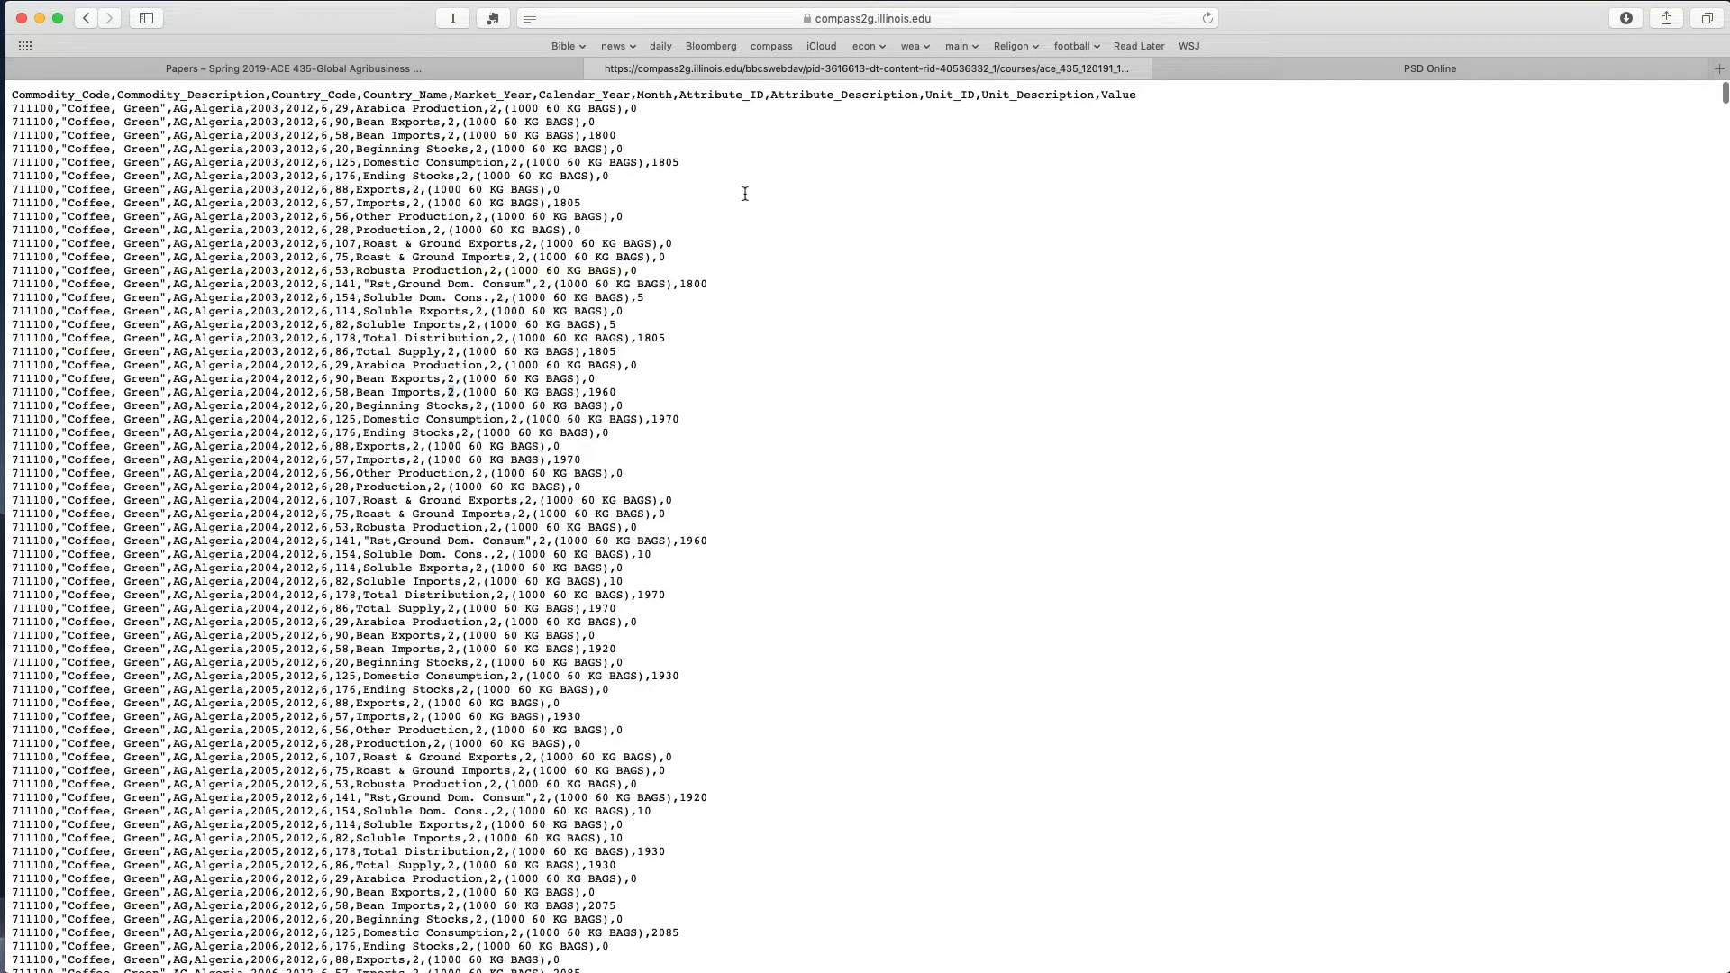
pyautogui.rightClick(462, 386)
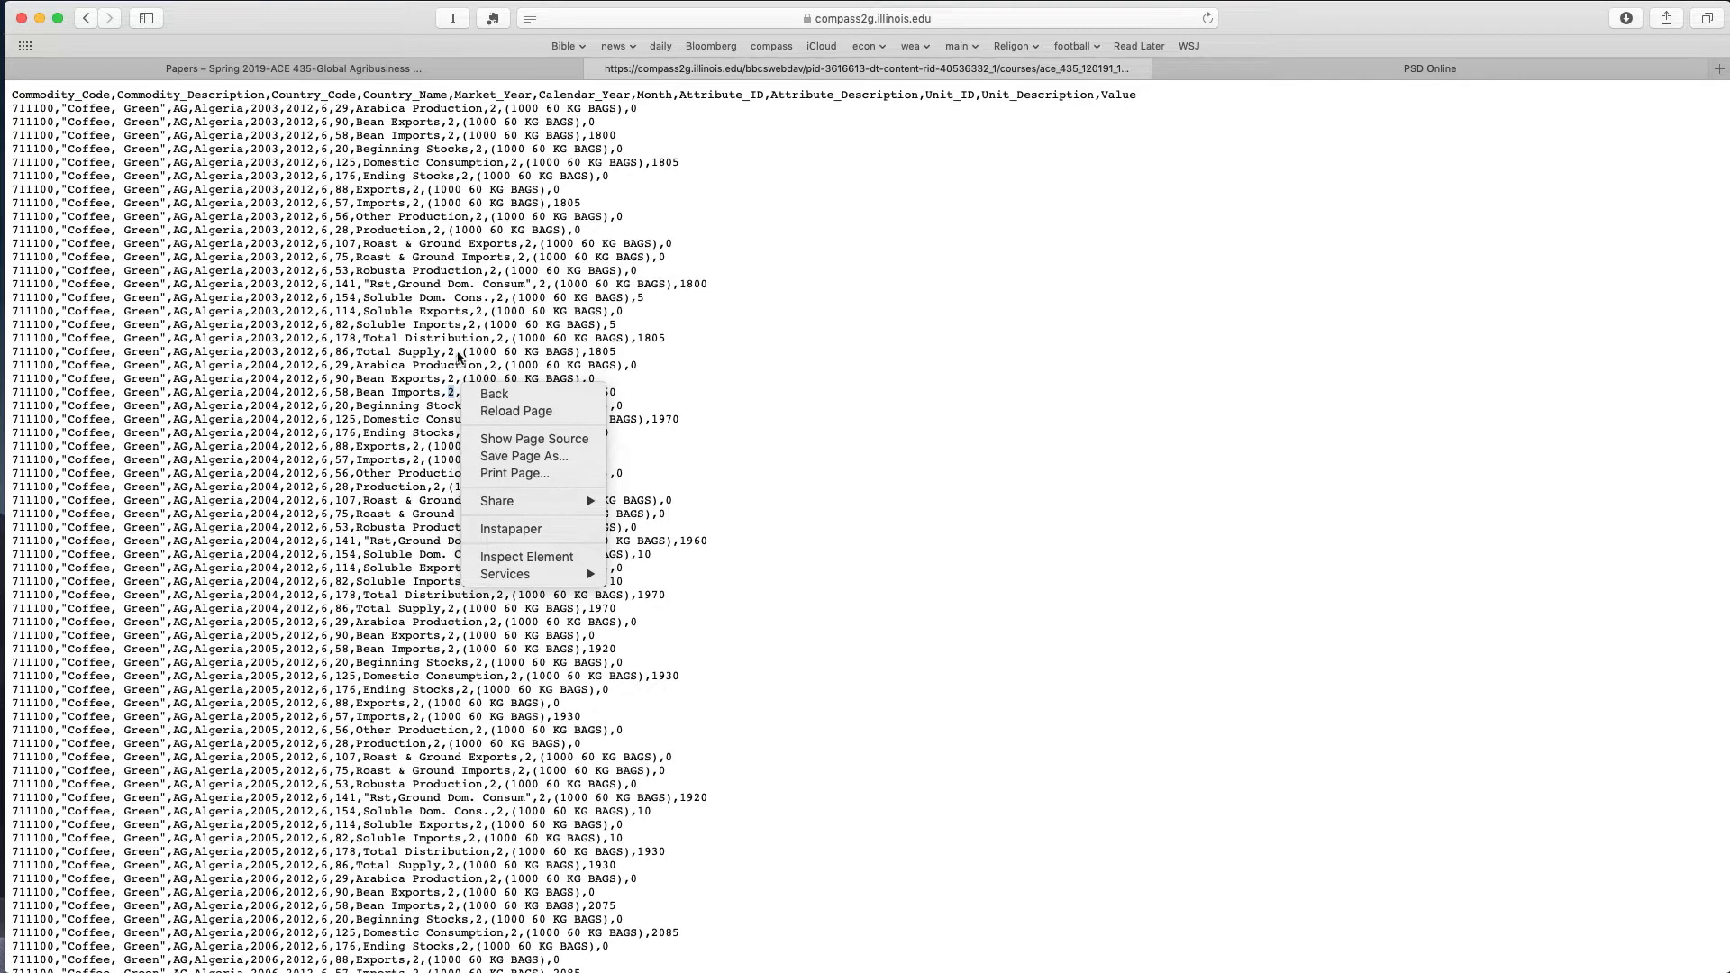
pyautogui.click(545, 457)
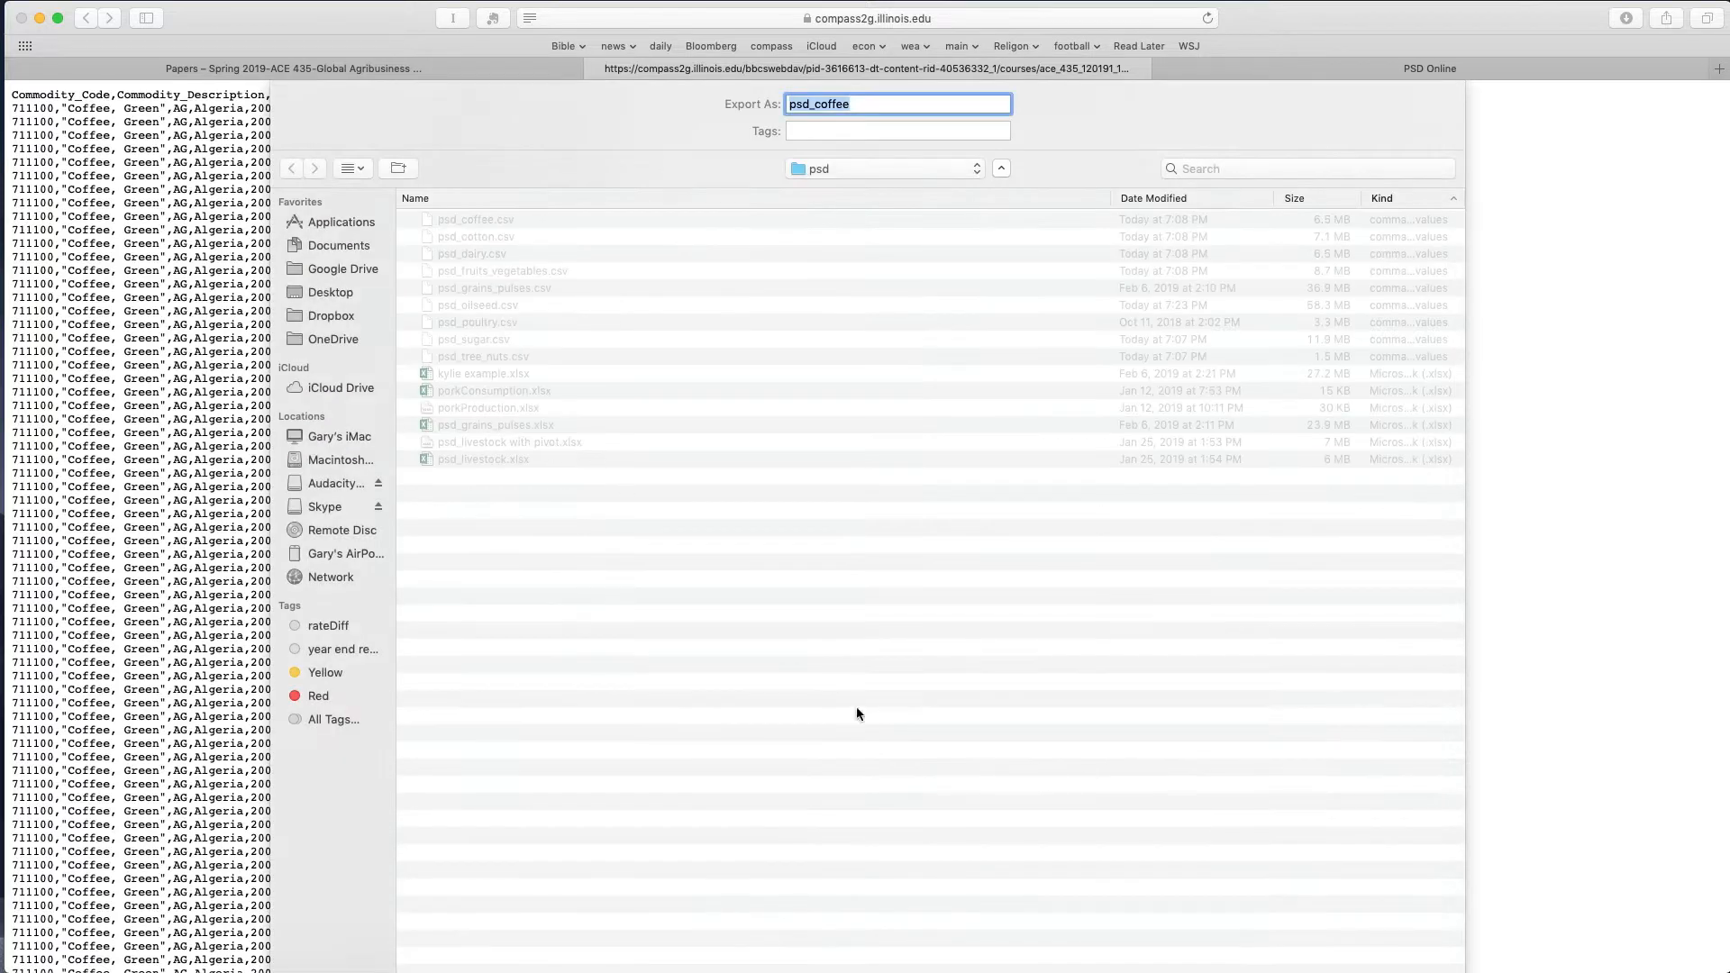
pyautogui.press('Return')
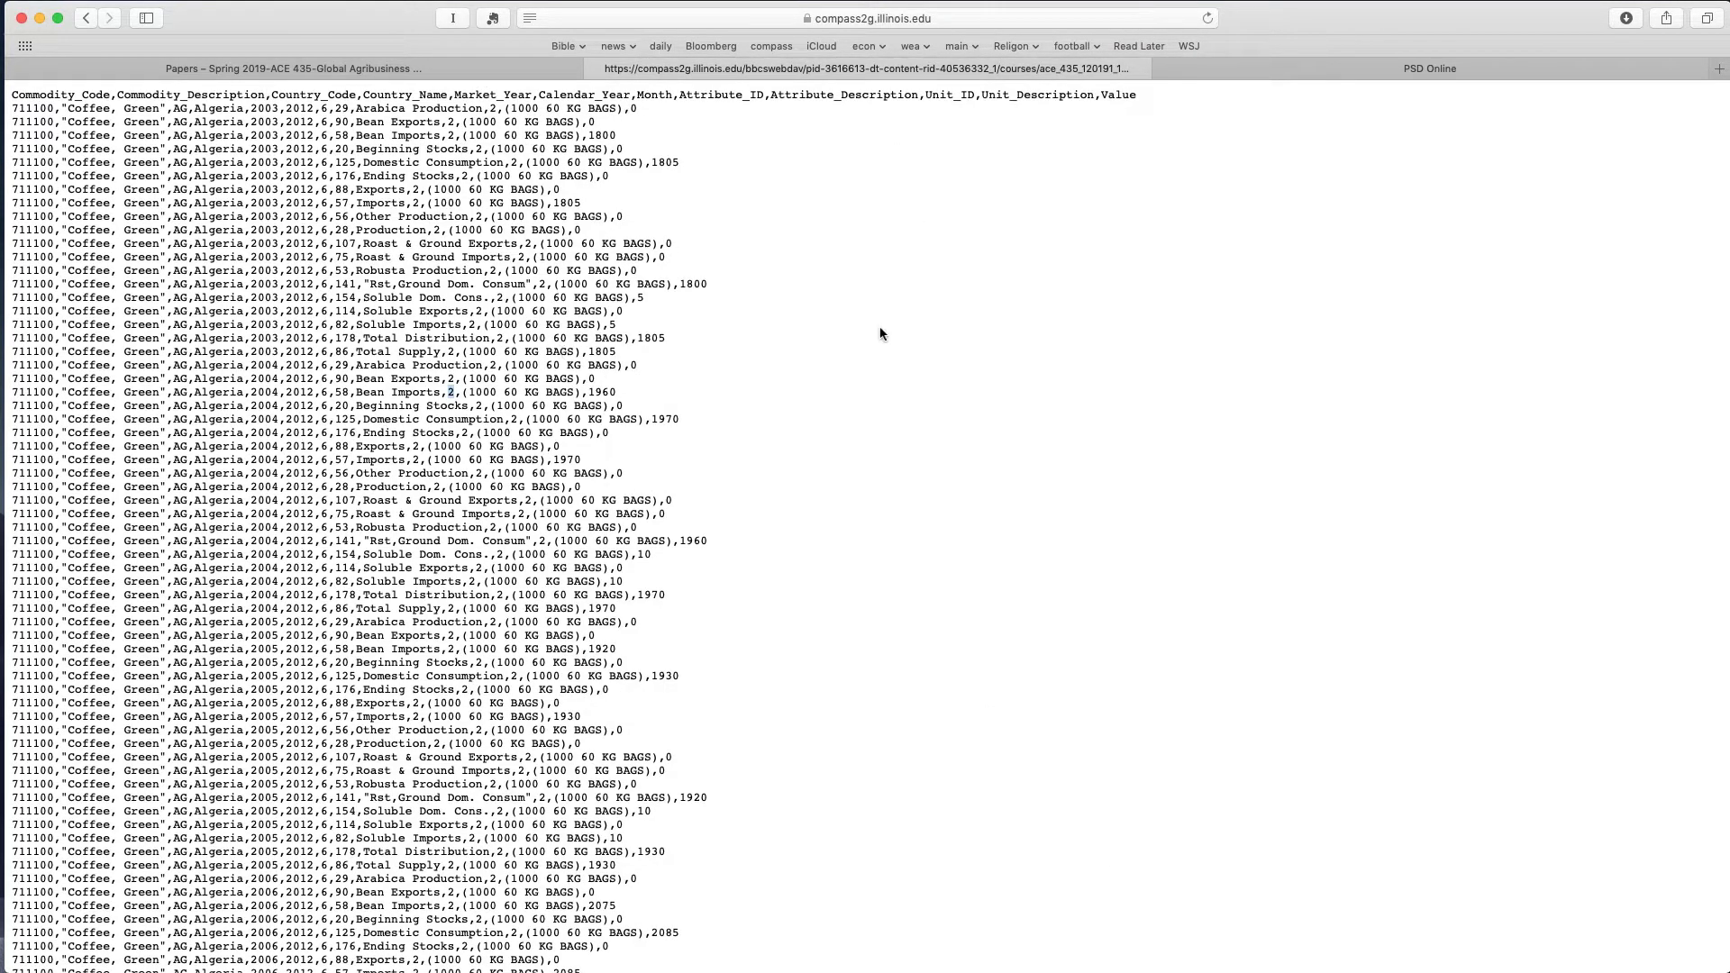
# - Switch to the Word outline document and move its window aside so the CSV text behind it shows
pyautogui.hotkey('ctrl', 'Up')
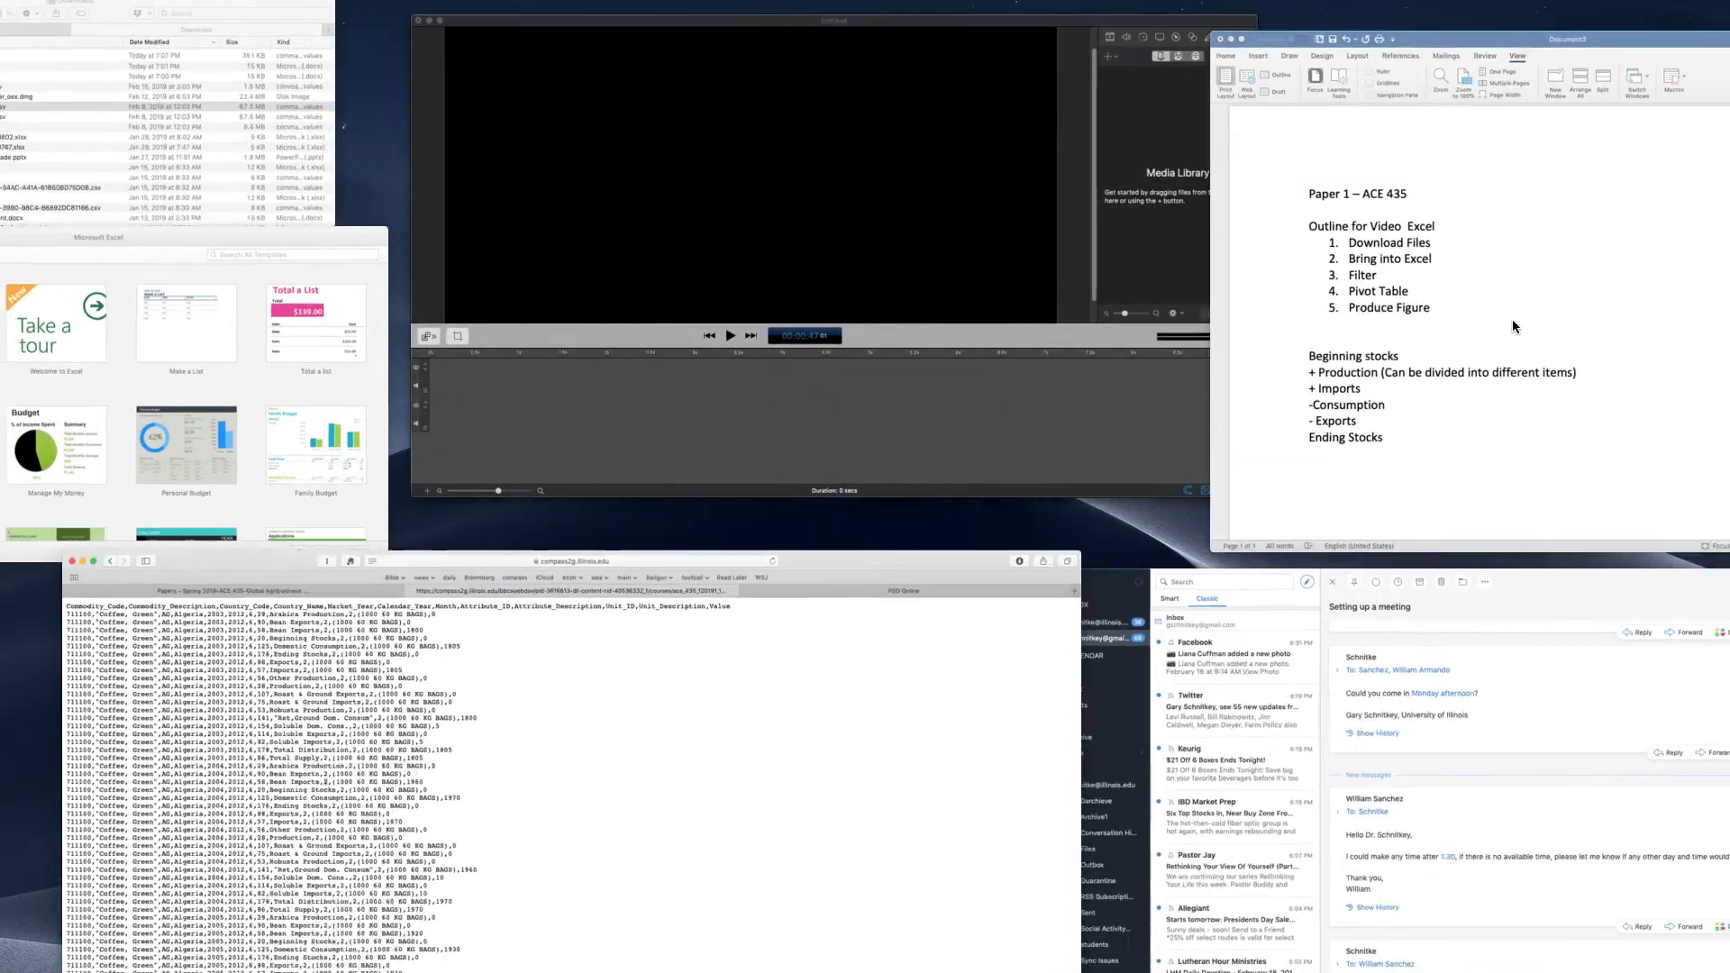
pyautogui.click(1512, 319)
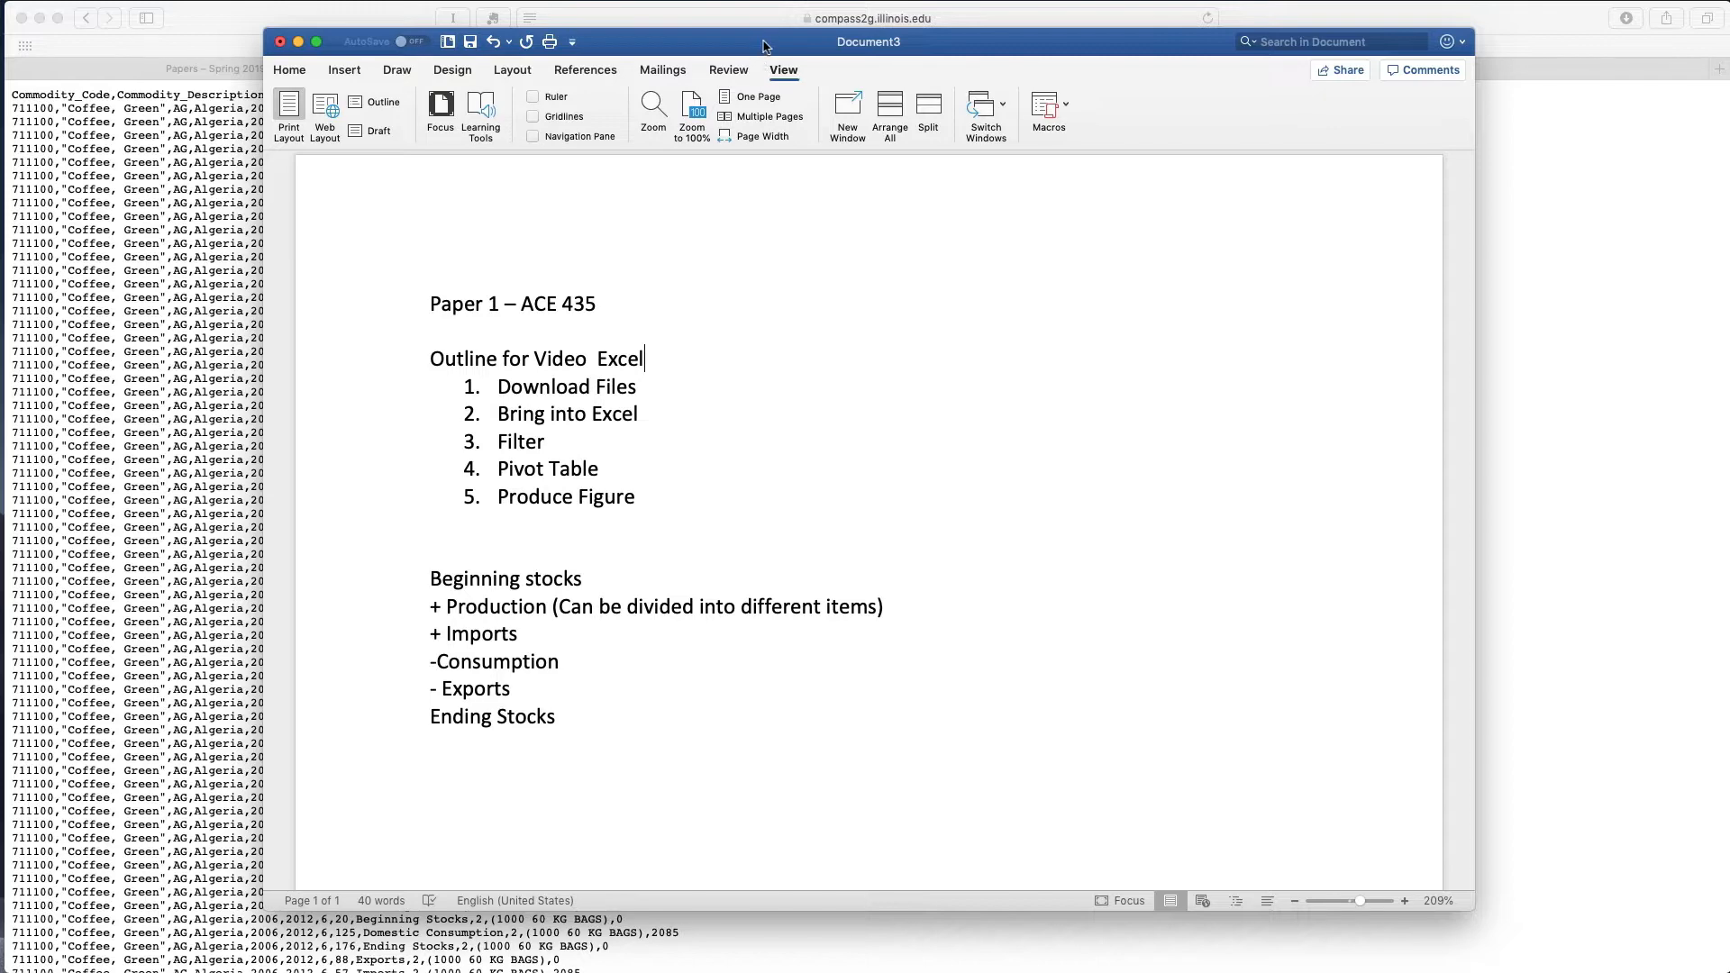
pyautogui.moveTo(764, 47); pyautogui.dragTo(1063, 99)
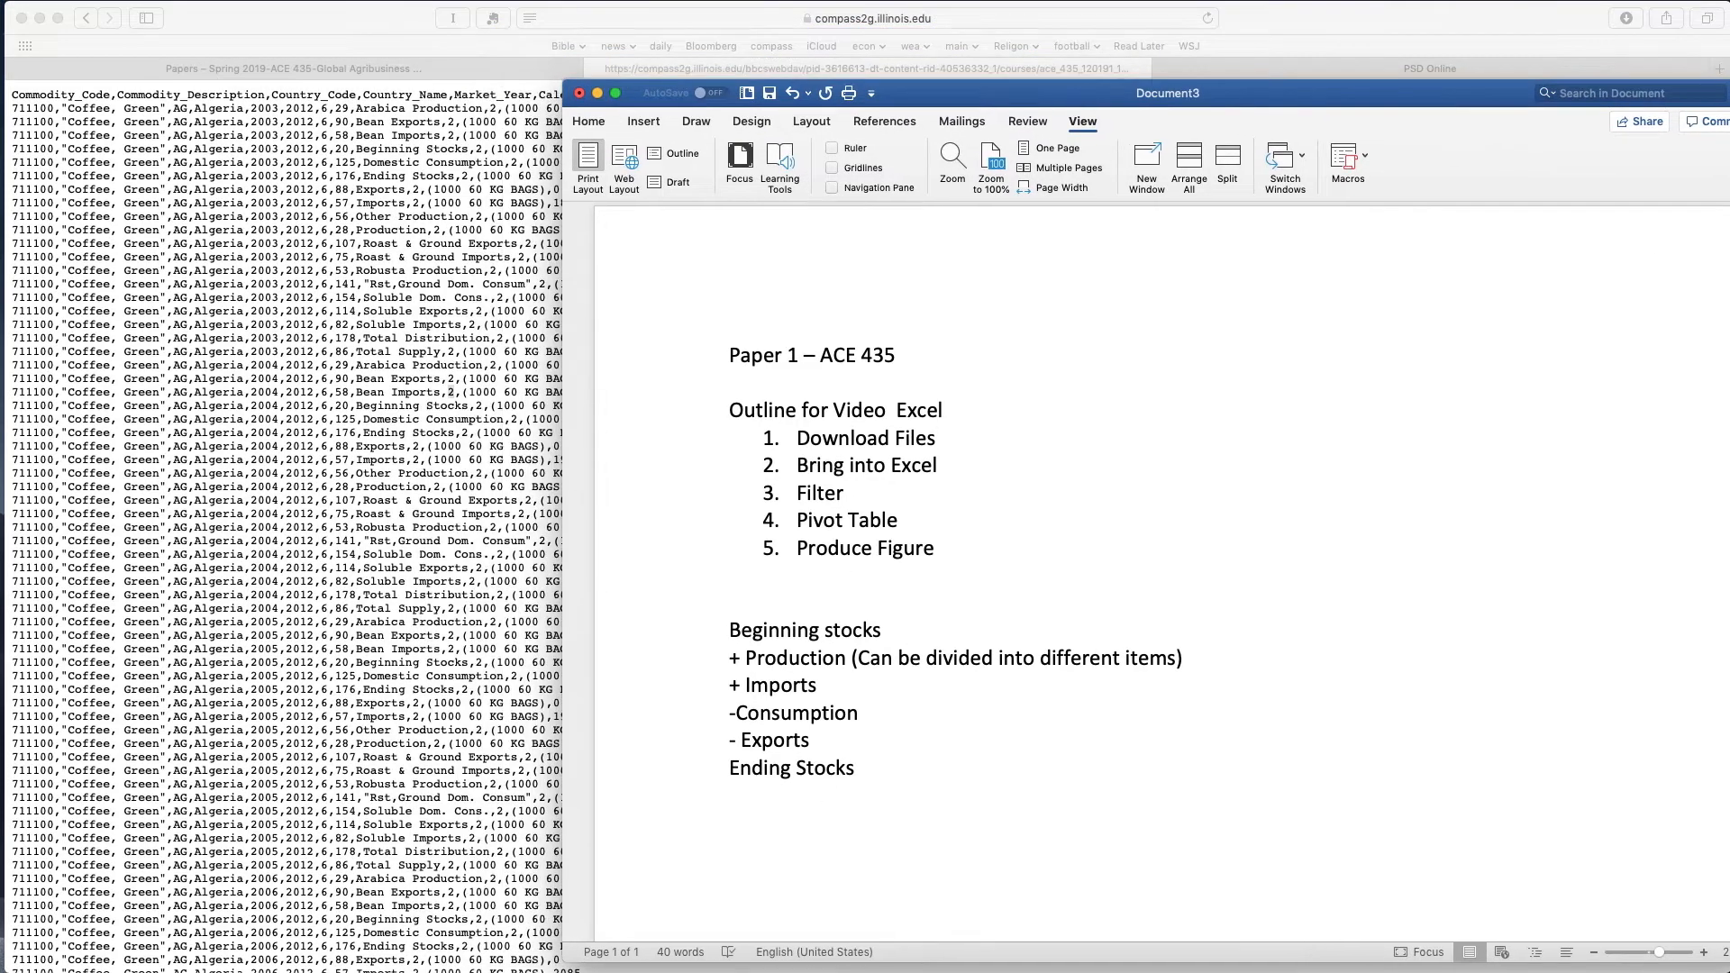
# - Switch to Excel and open psd_fruits_vegetables.csv from the psd folder on this computer
pyautogui.press('super+Tab')
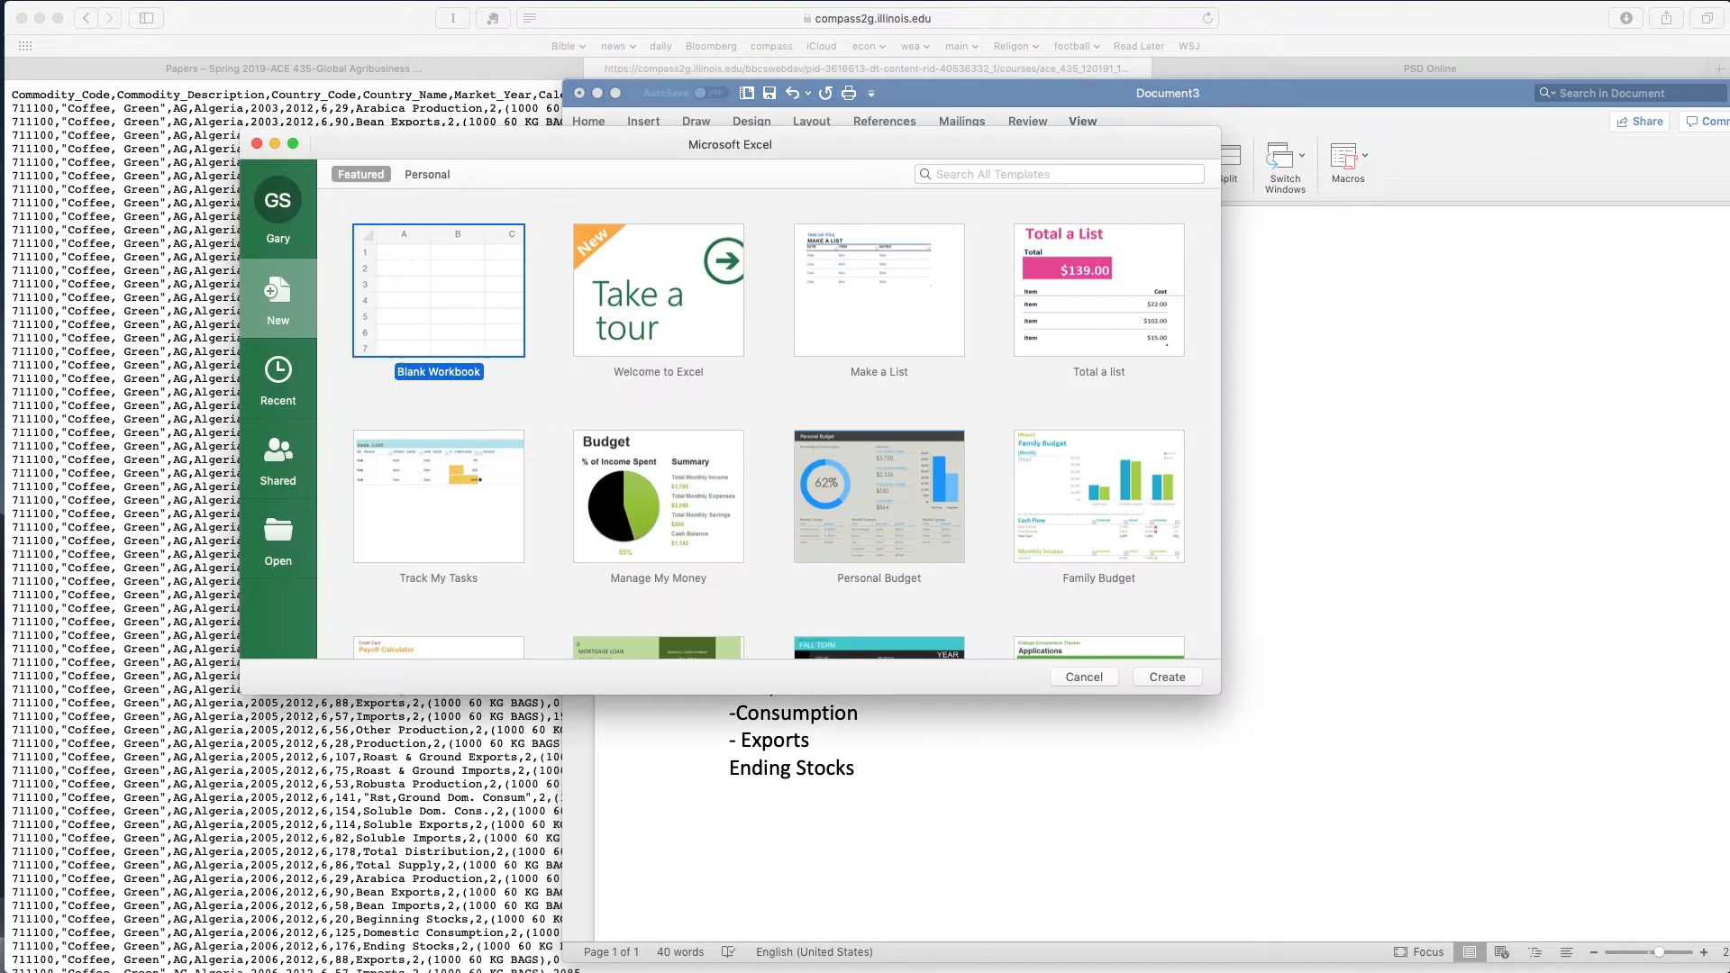
pyautogui.click(293, 527)
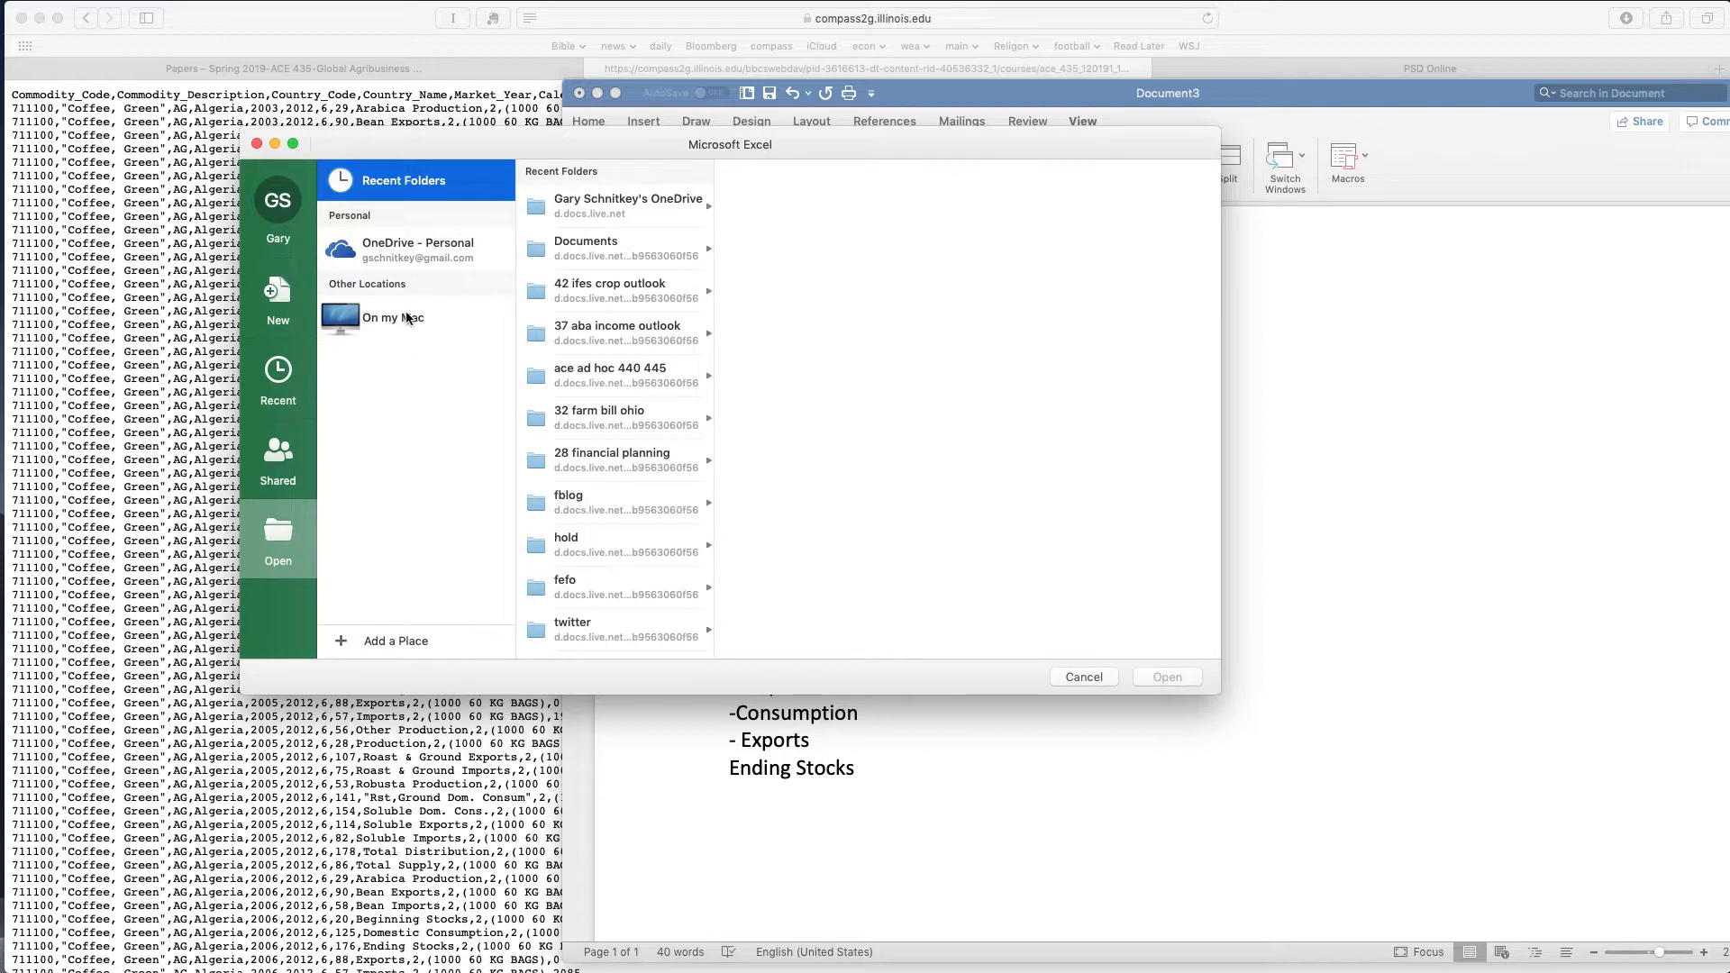
pyautogui.click(407, 317)
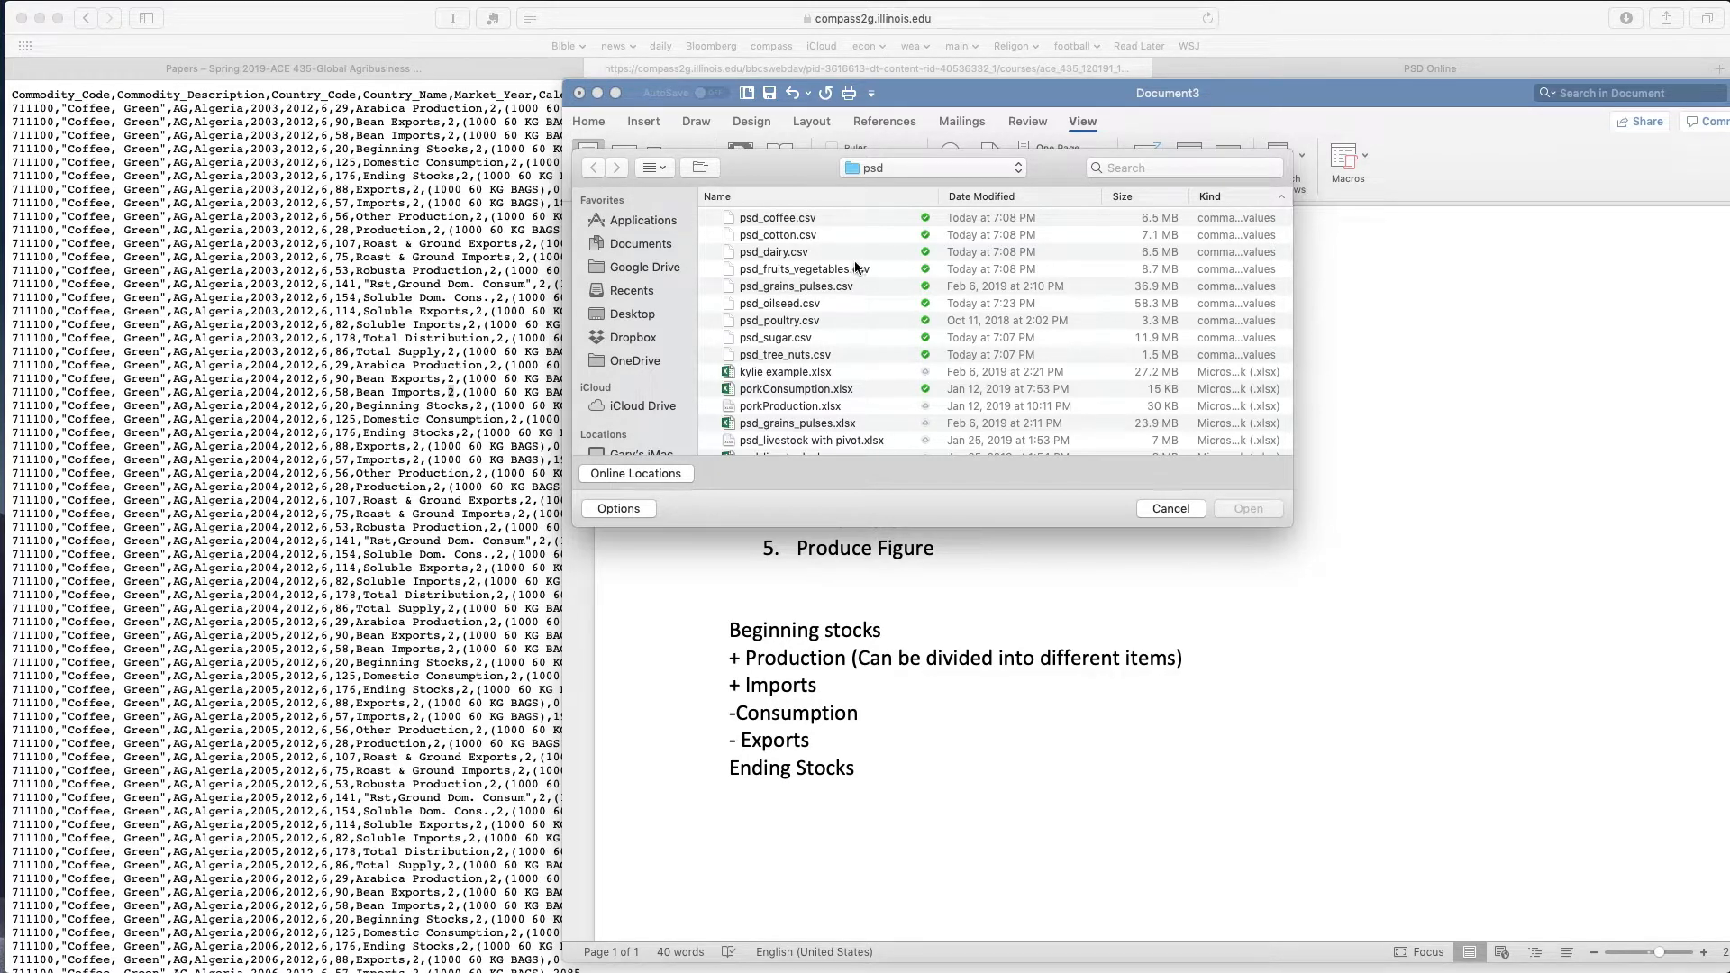
pyautogui.press('super+Tab')
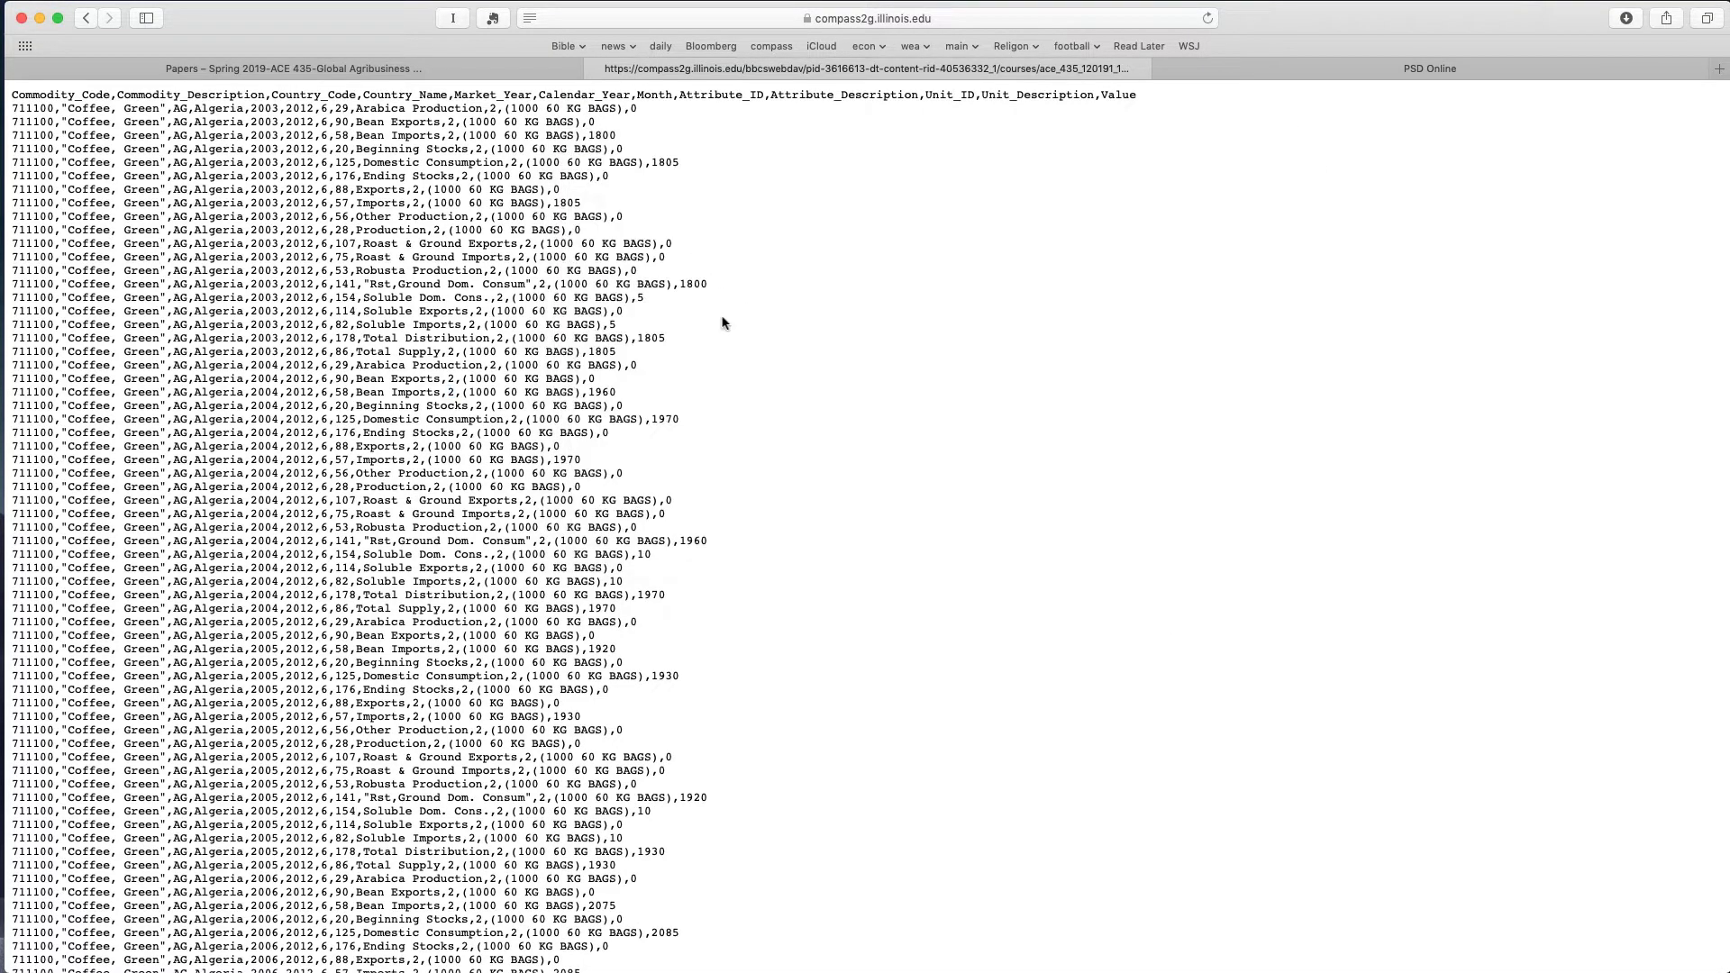
pyautogui.press('super+Tab')
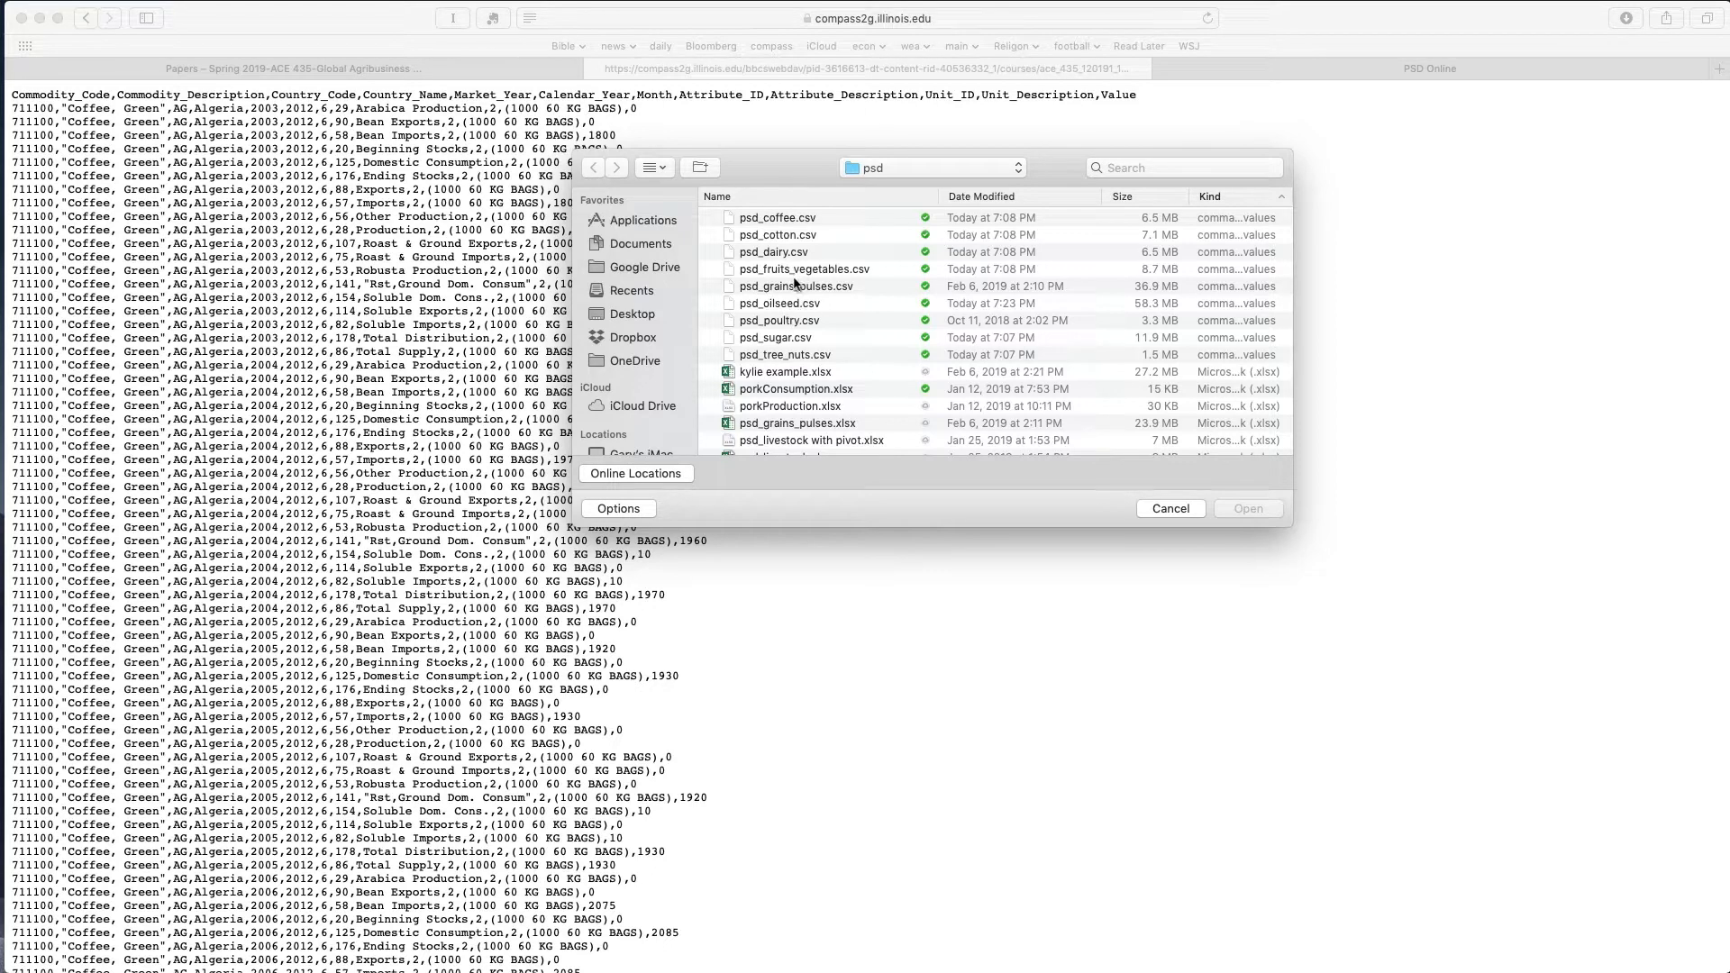
pyautogui.click(805, 272)
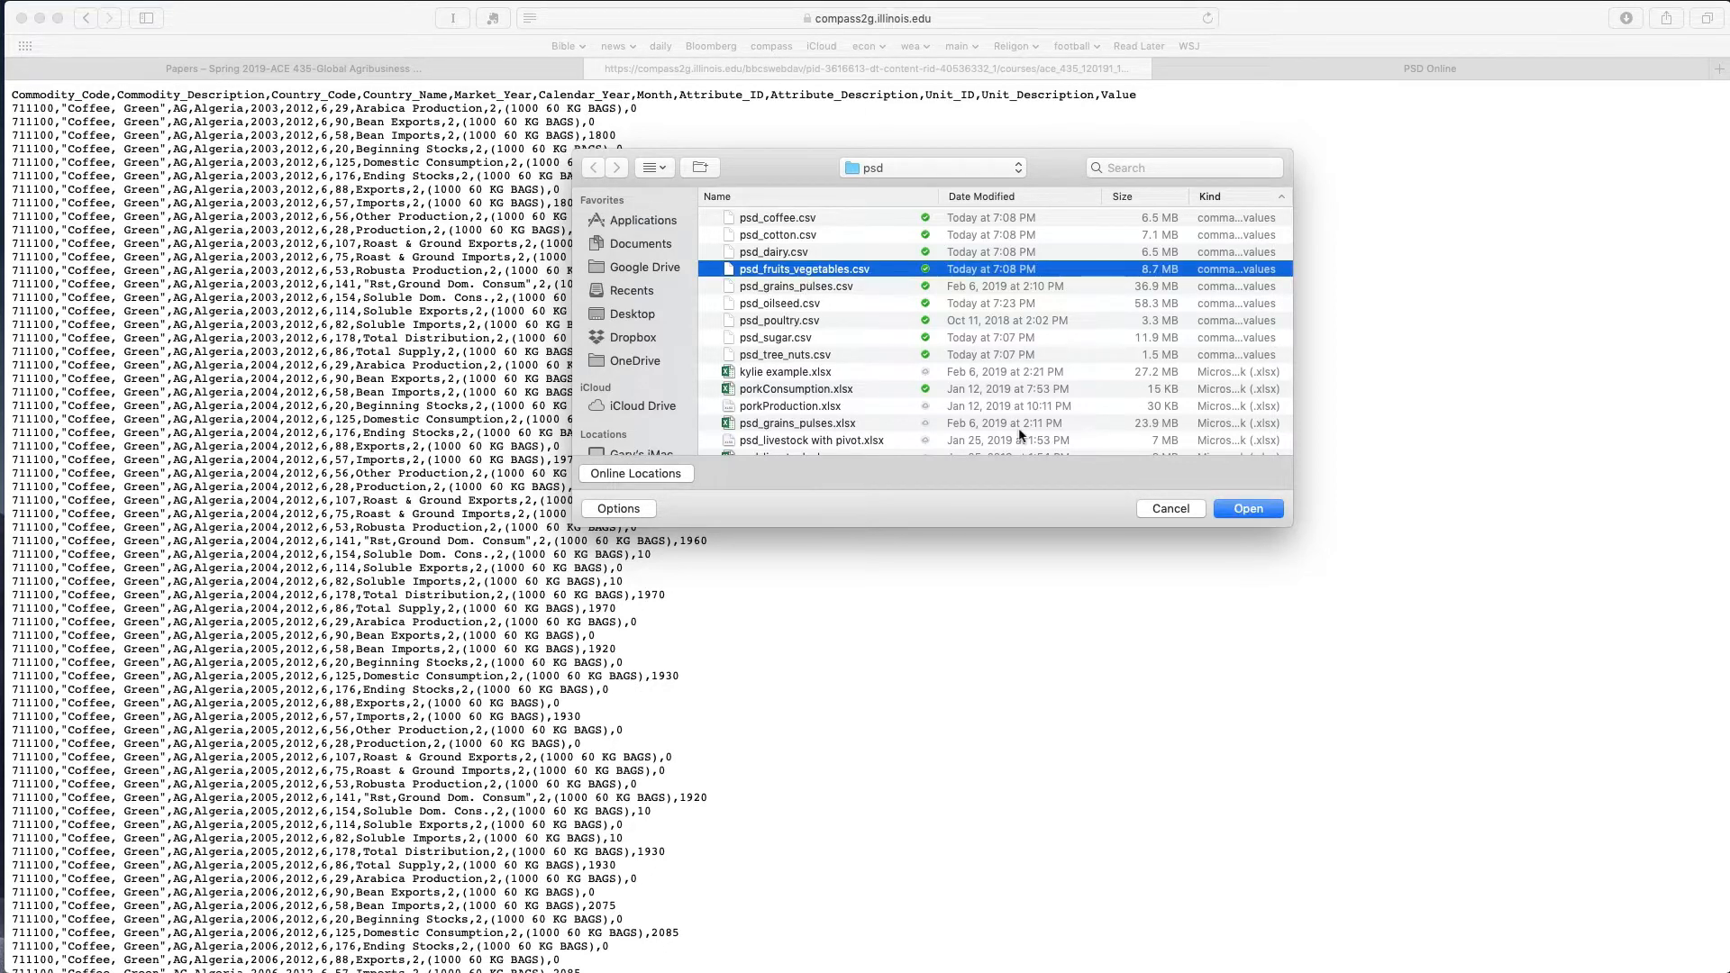
pyautogui.click(1248, 509)
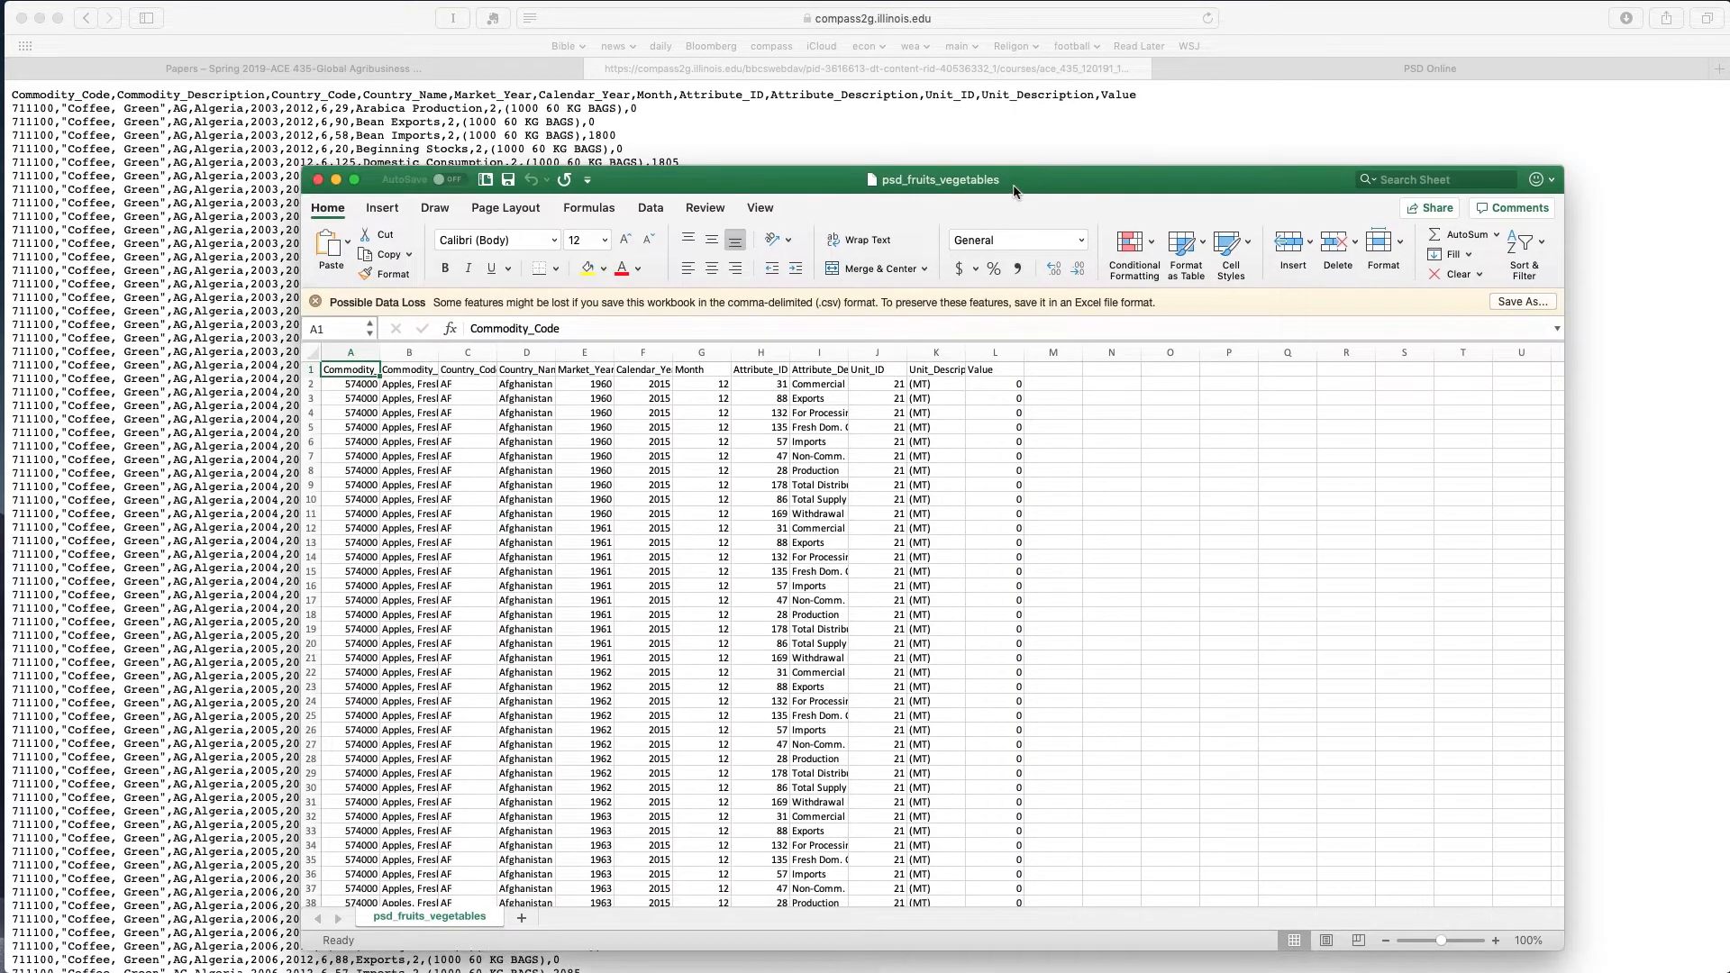
# - Reposition the psd_fruits_vegetables workbook window and set the sheet zoom to 125%
pyautogui.moveTo(1013, 180); pyautogui.dragTo(836, 27)
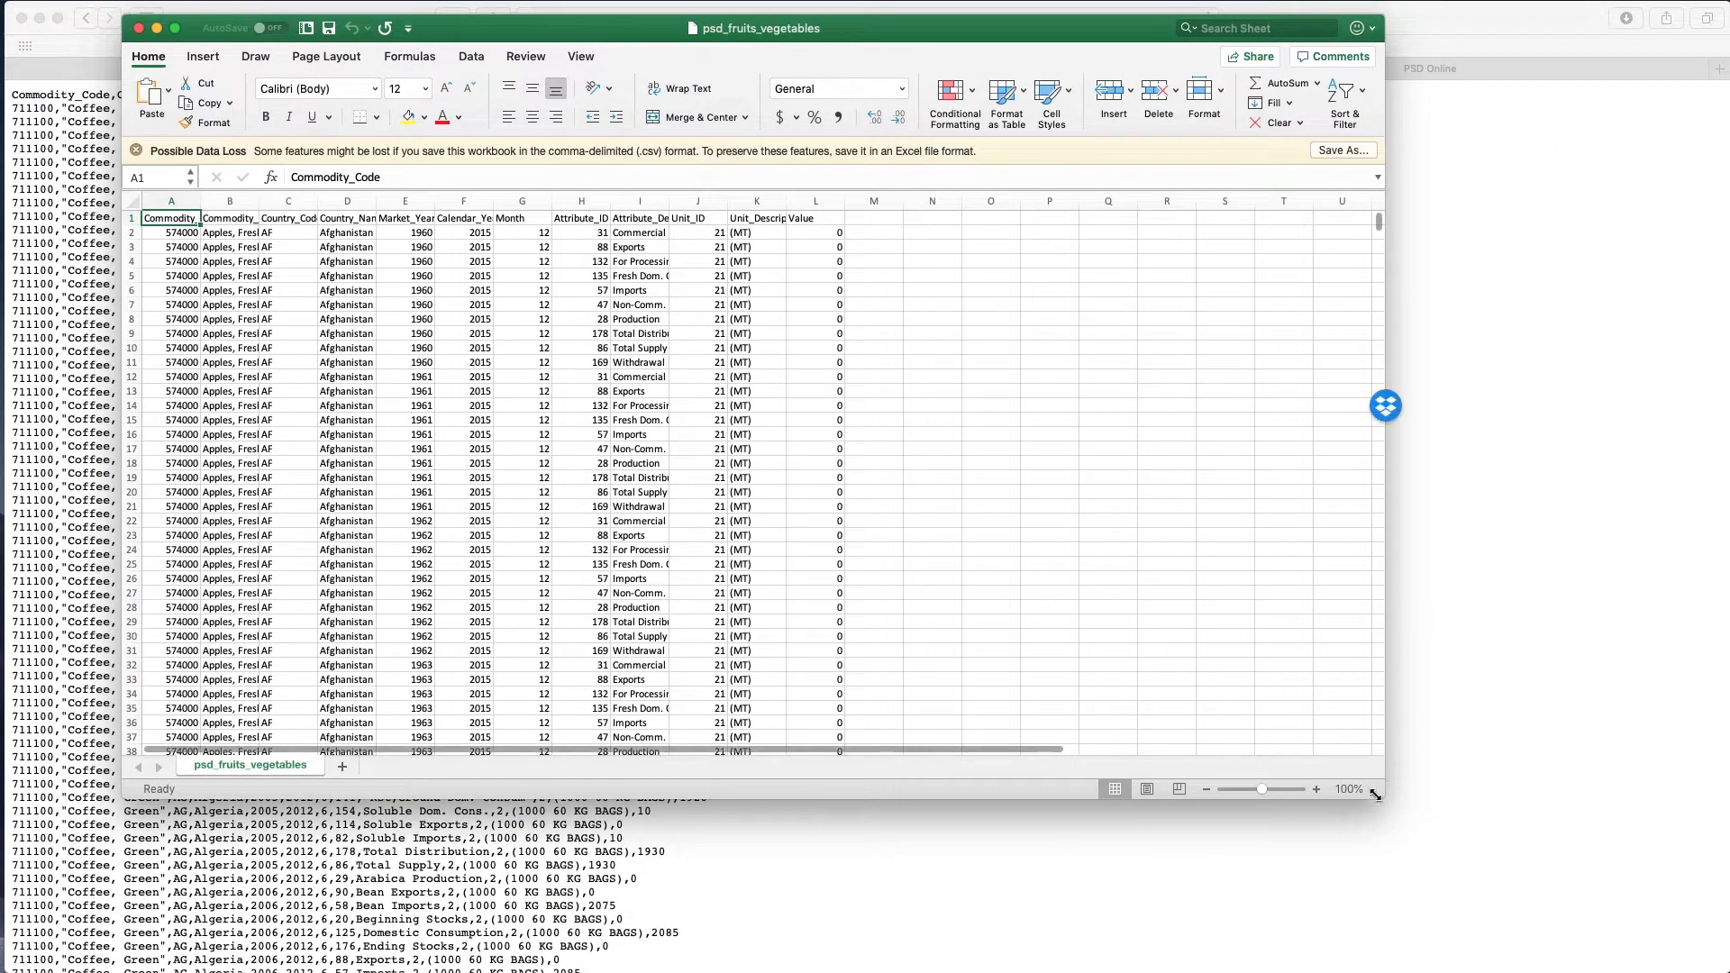
pyautogui.click(581, 58)
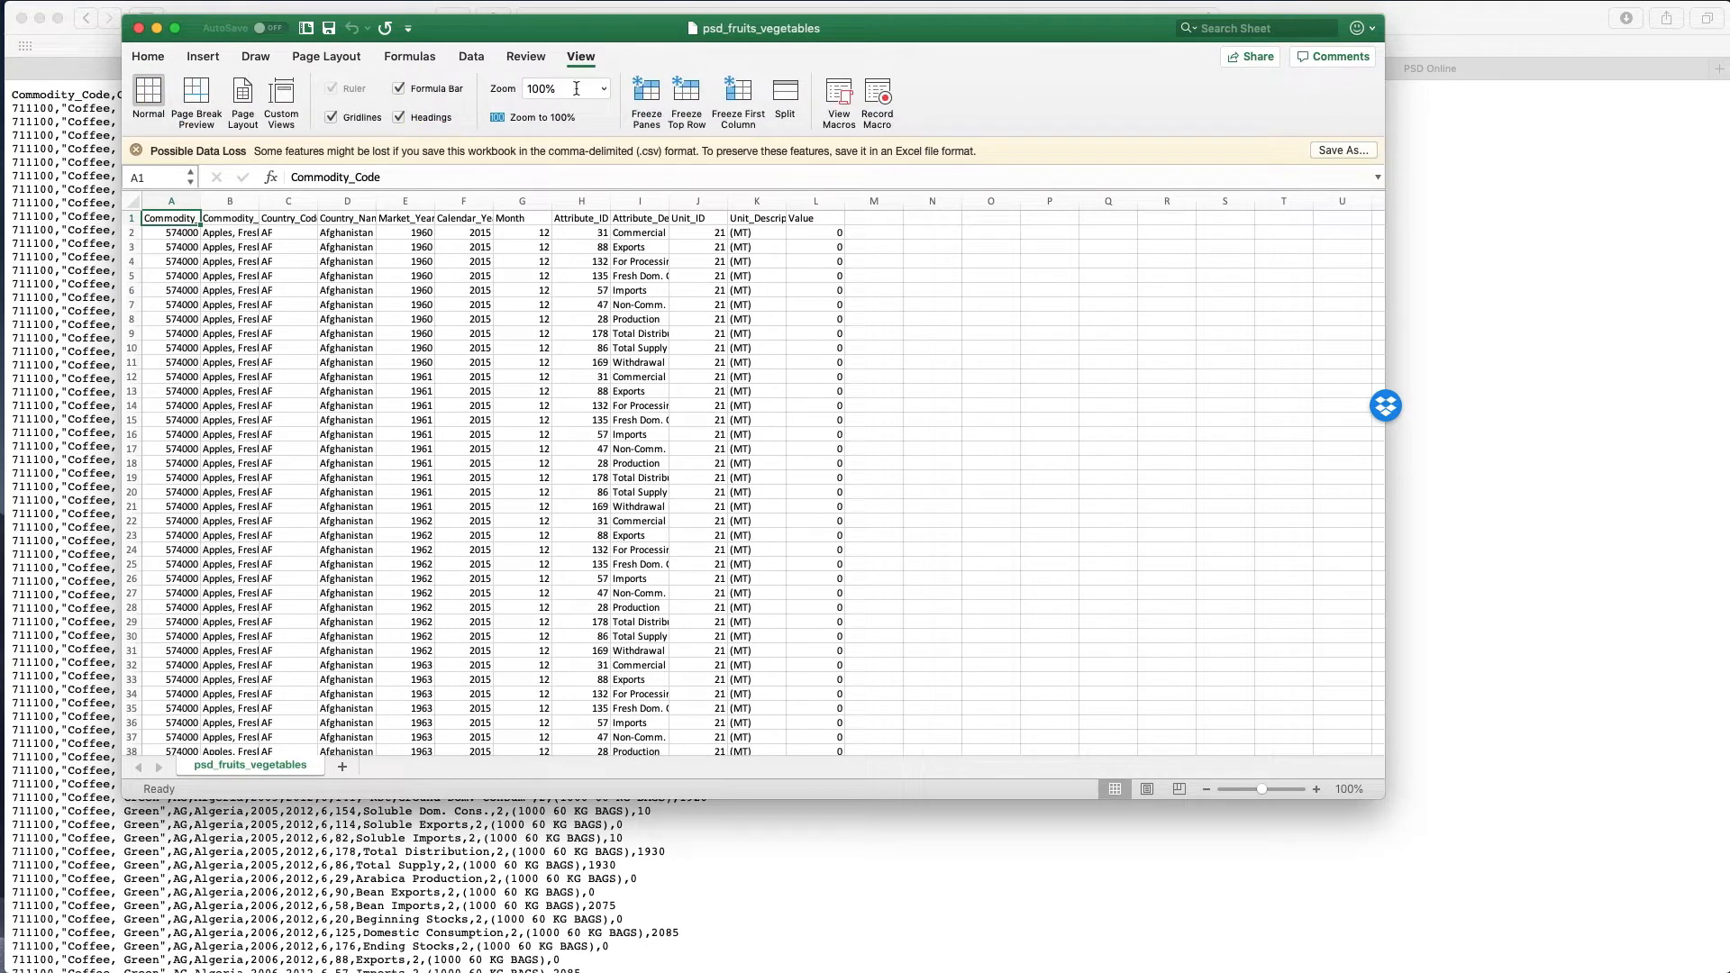
pyautogui.click(605, 89)
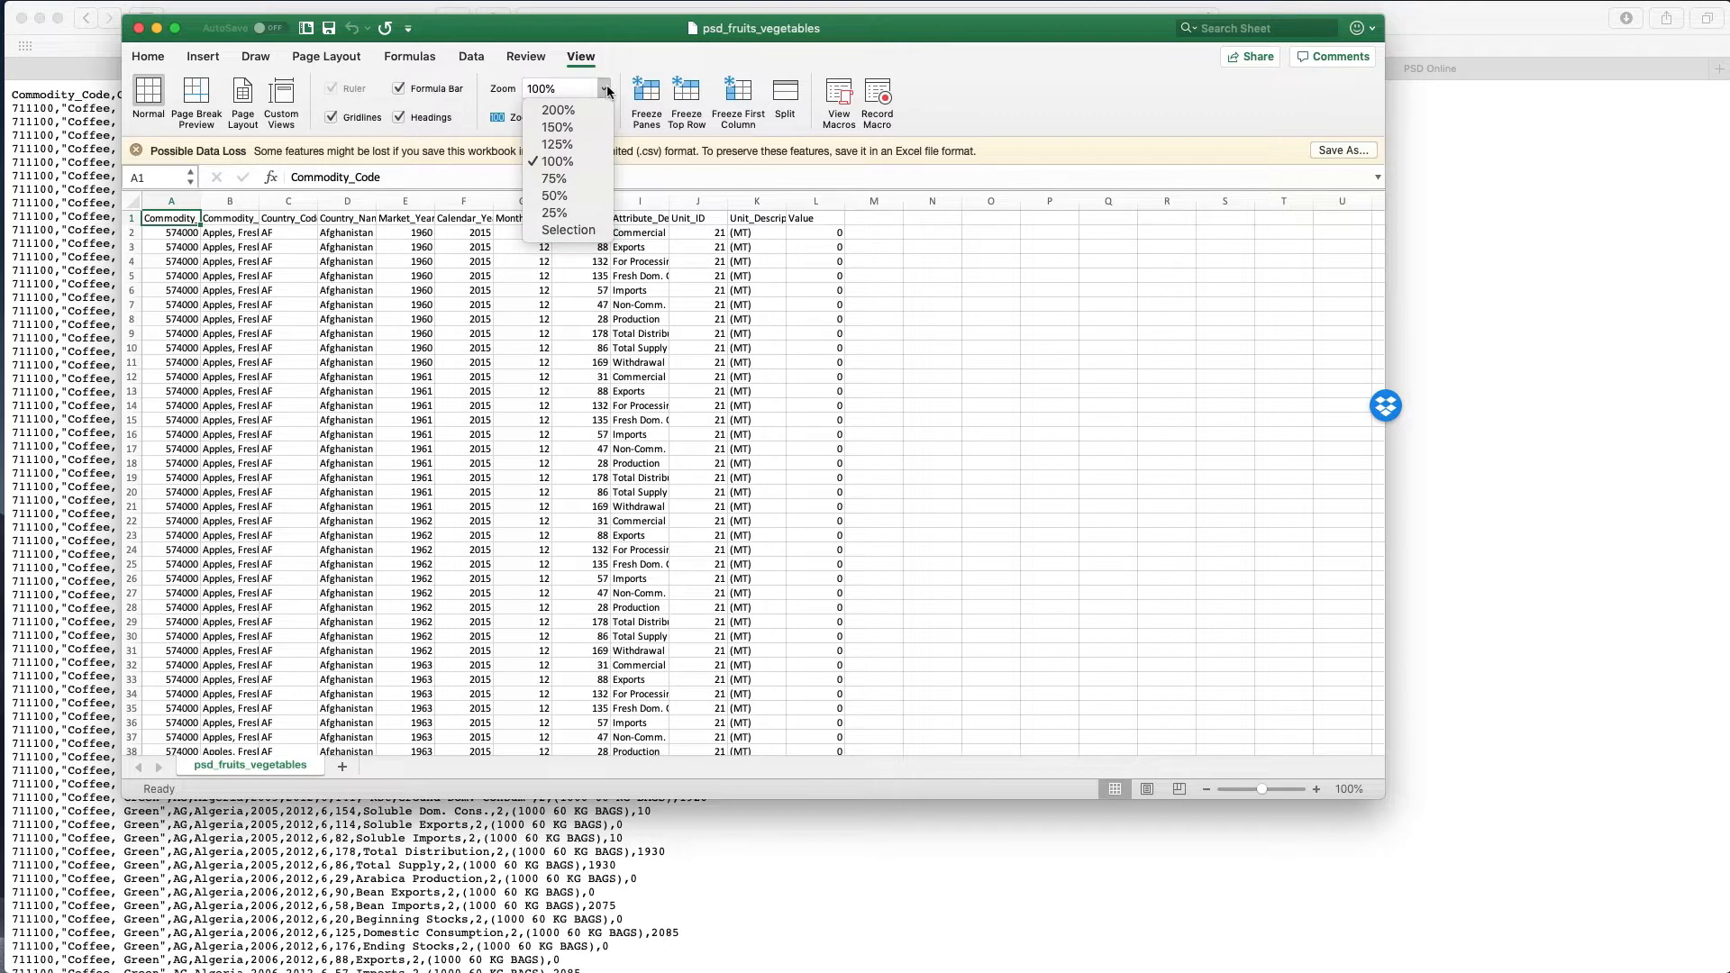
pyautogui.click(568, 146)
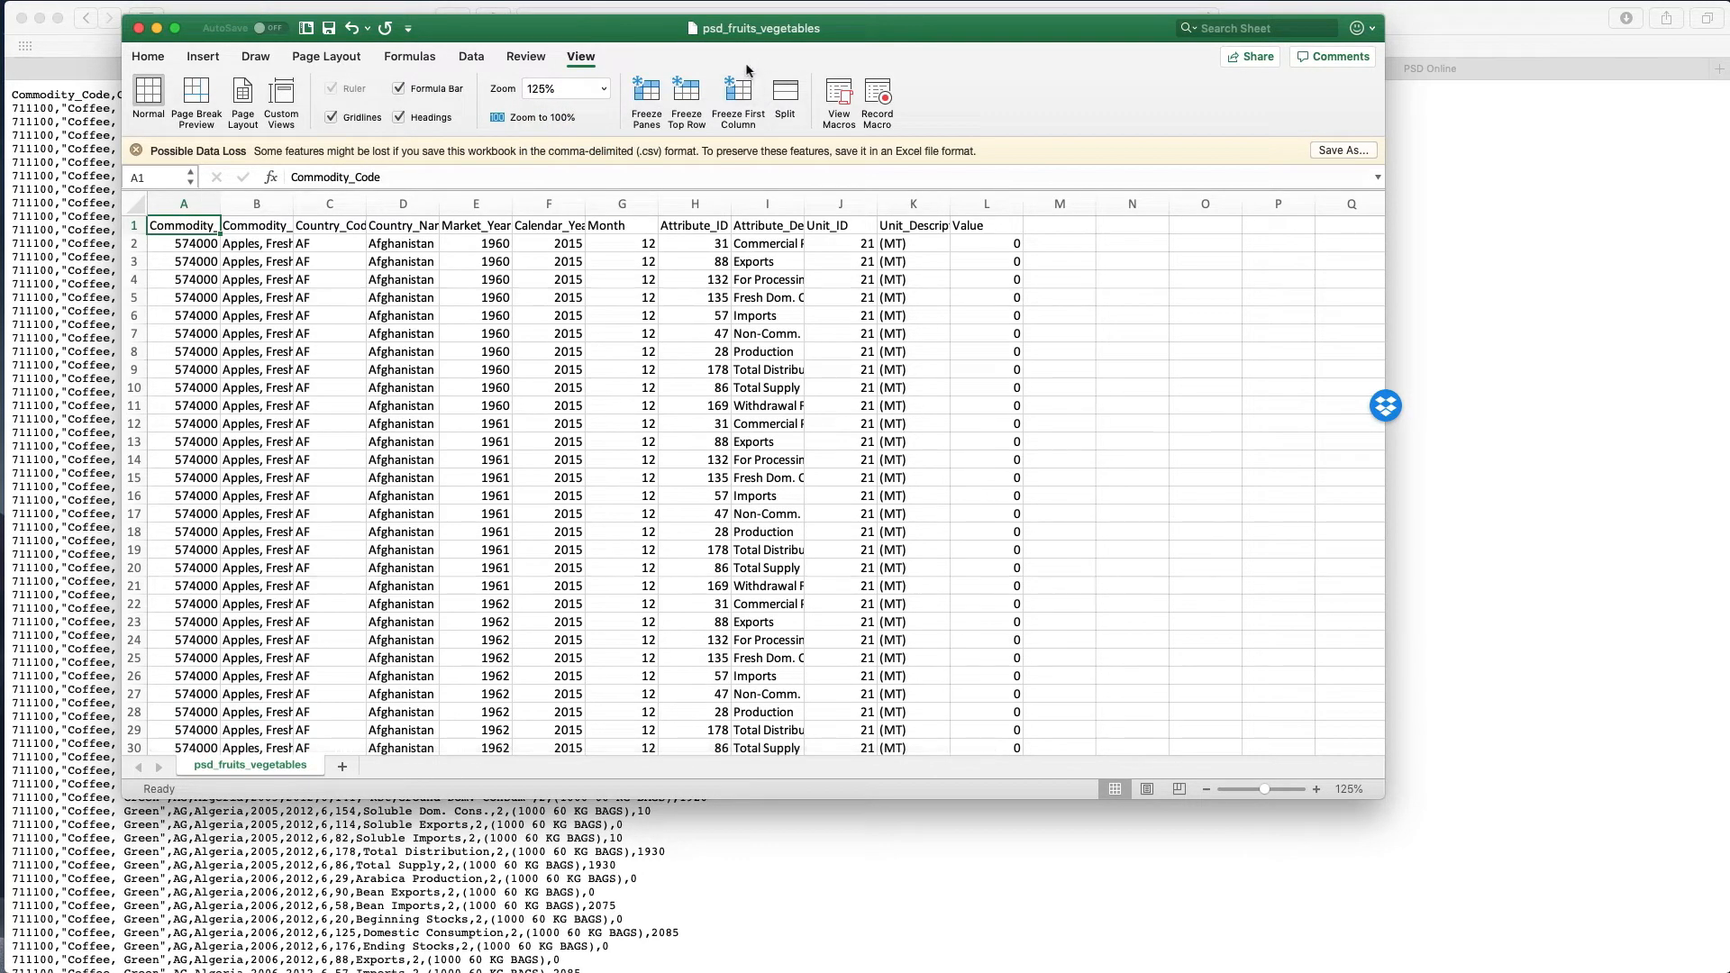
pyautogui.moveTo(983, 36); pyautogui.dragTo(1075, 57)
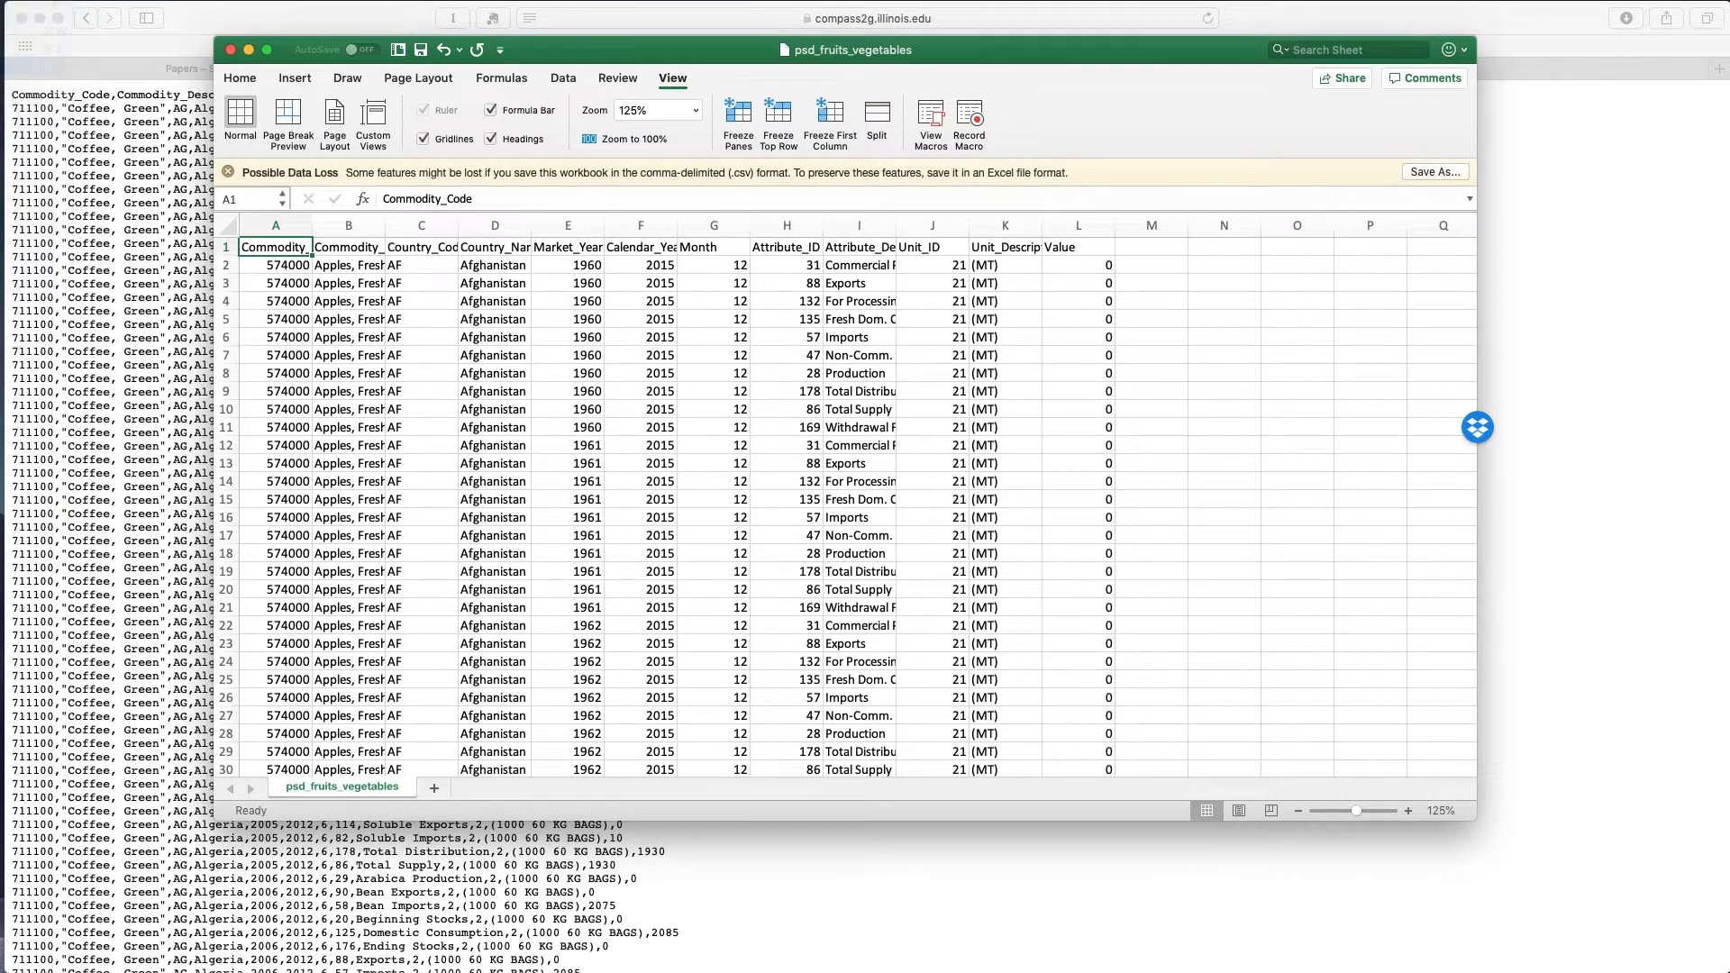
# - Save the CSV data as an Excel Workbook (.xlsx) named psd_fruits_vegetables in the psd folder
pyautogui.press('super+shift+s')
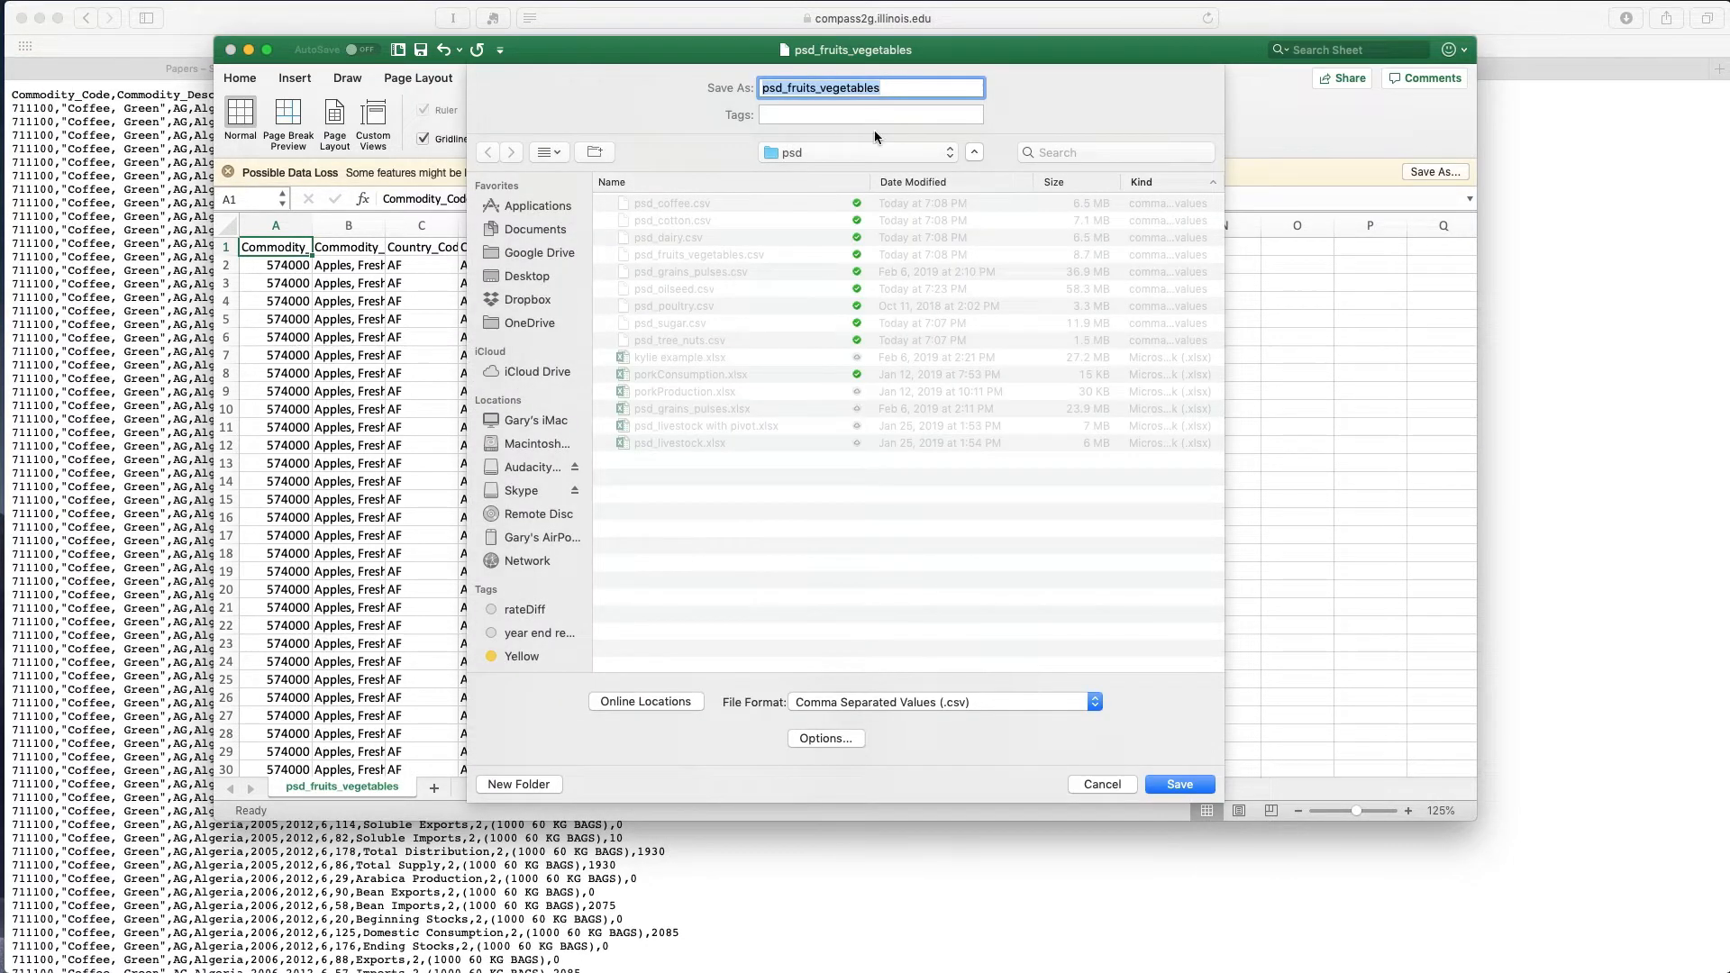
pyautogui.click(975, 710)
pyautogui.click(926, 407)
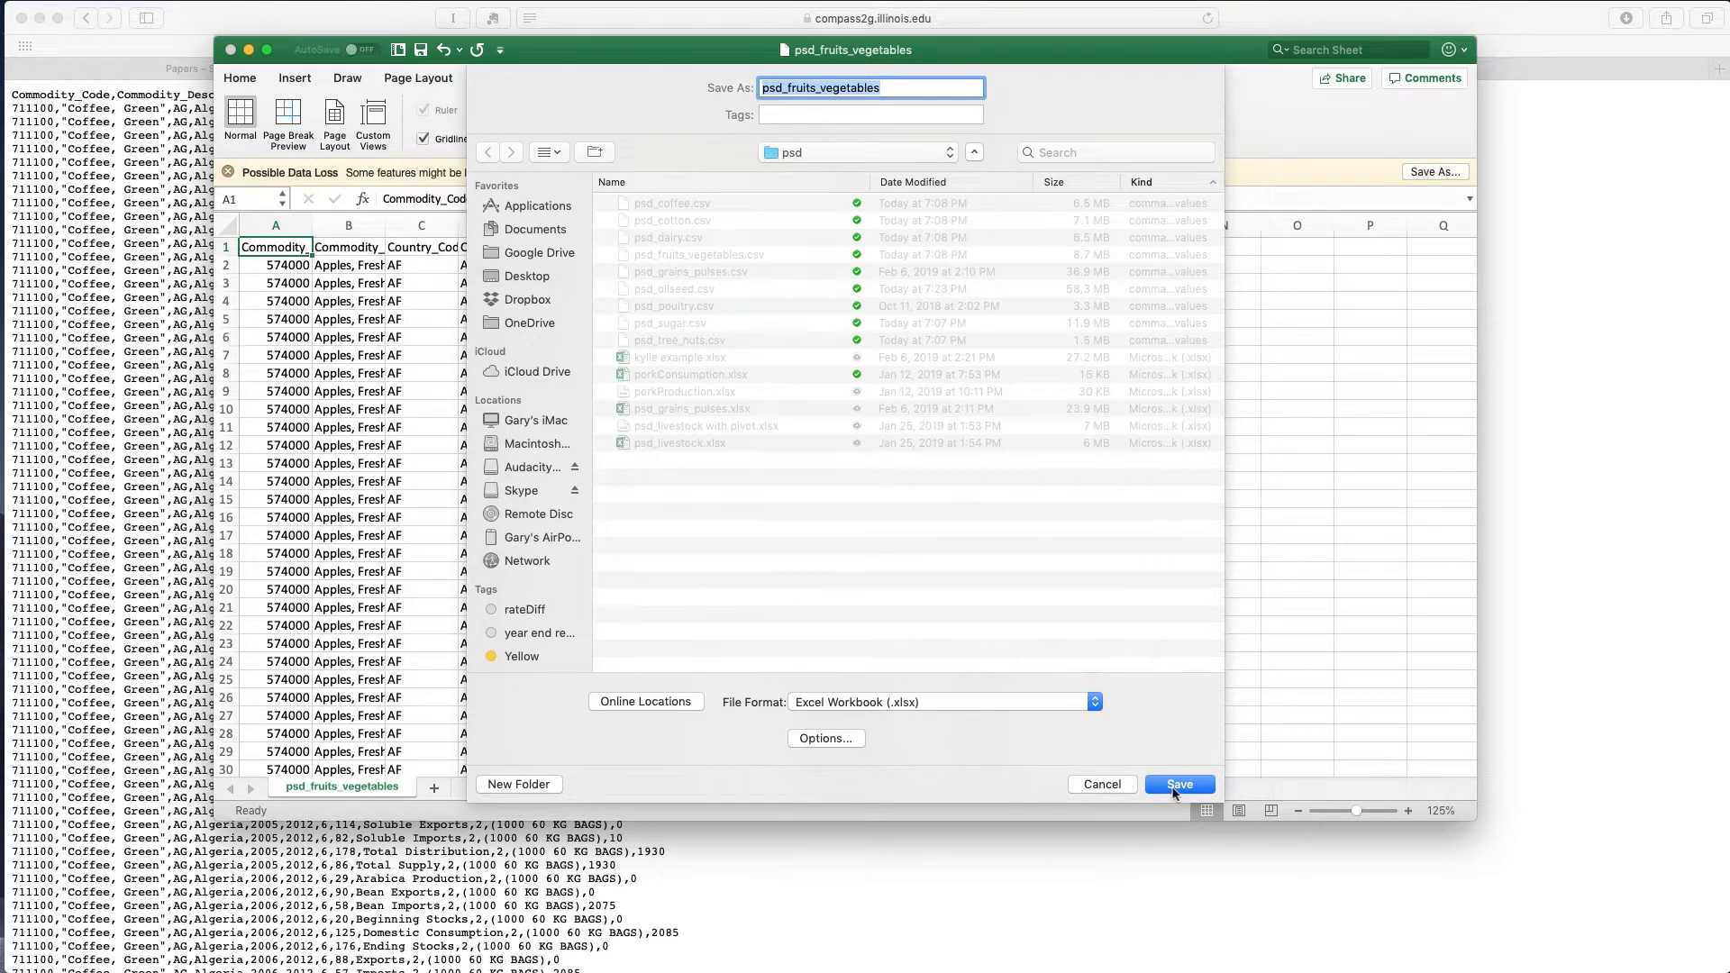
pyautogui.click(1177, 785)
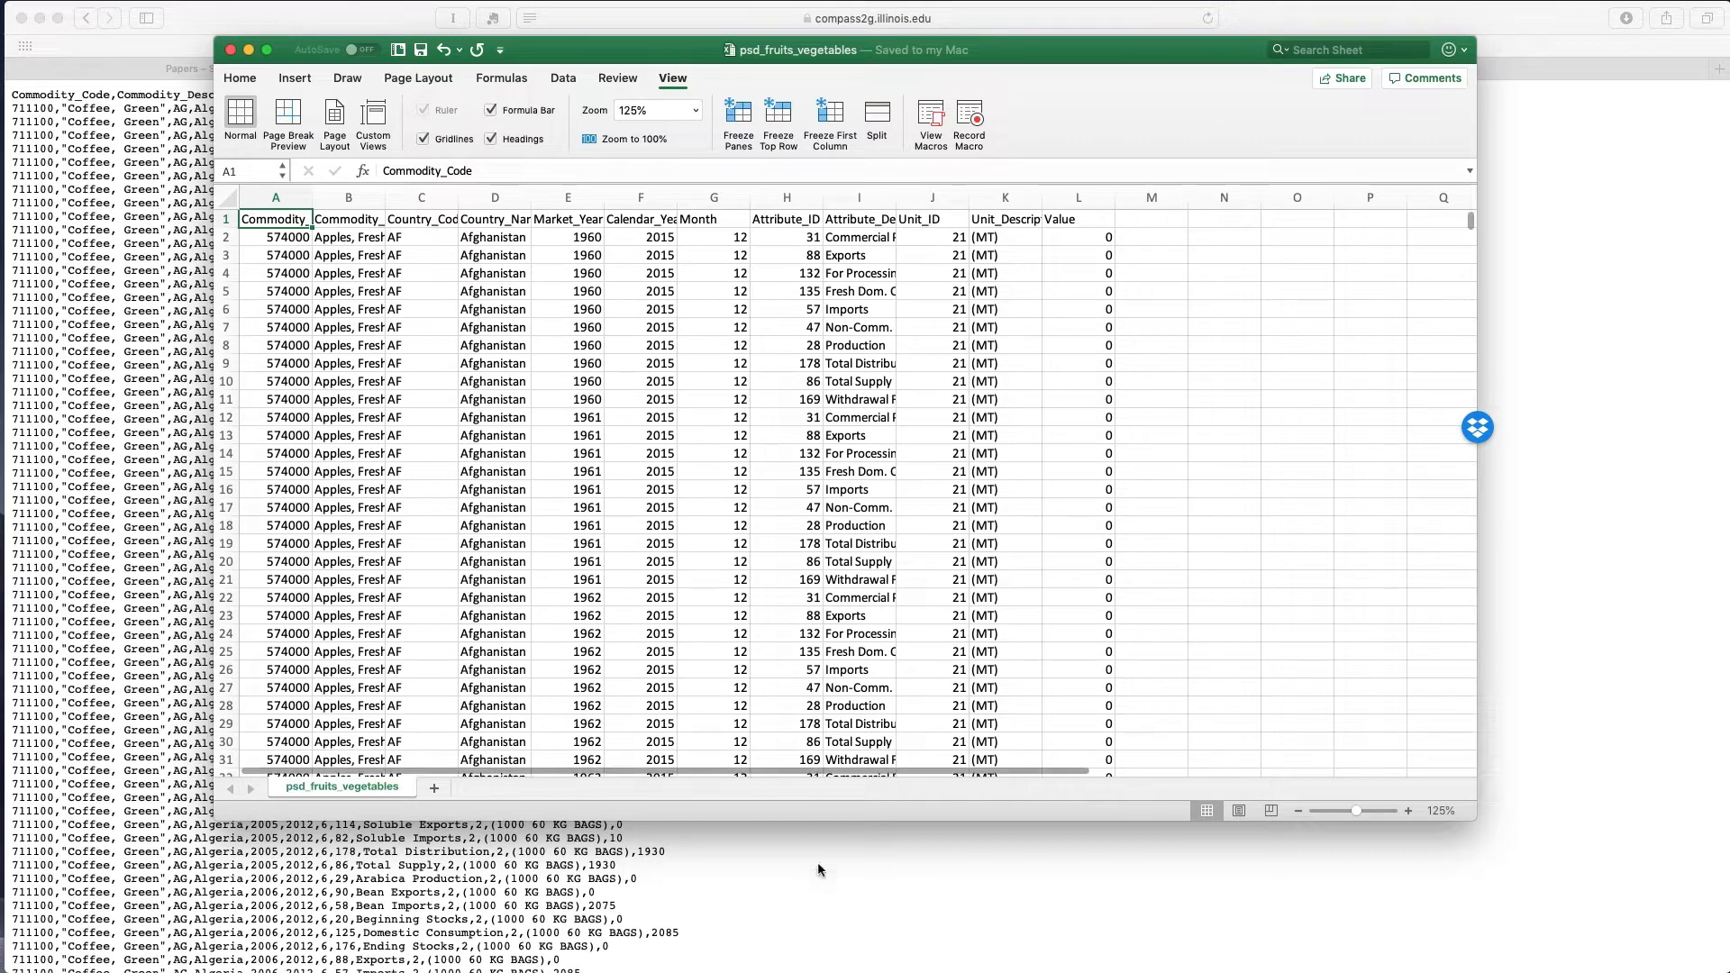
# - Move the Word outline window below the spreadsheet's header row, and select the Attribute_Description header cell I1 in Excel
pyautogui.press('super+Tab')
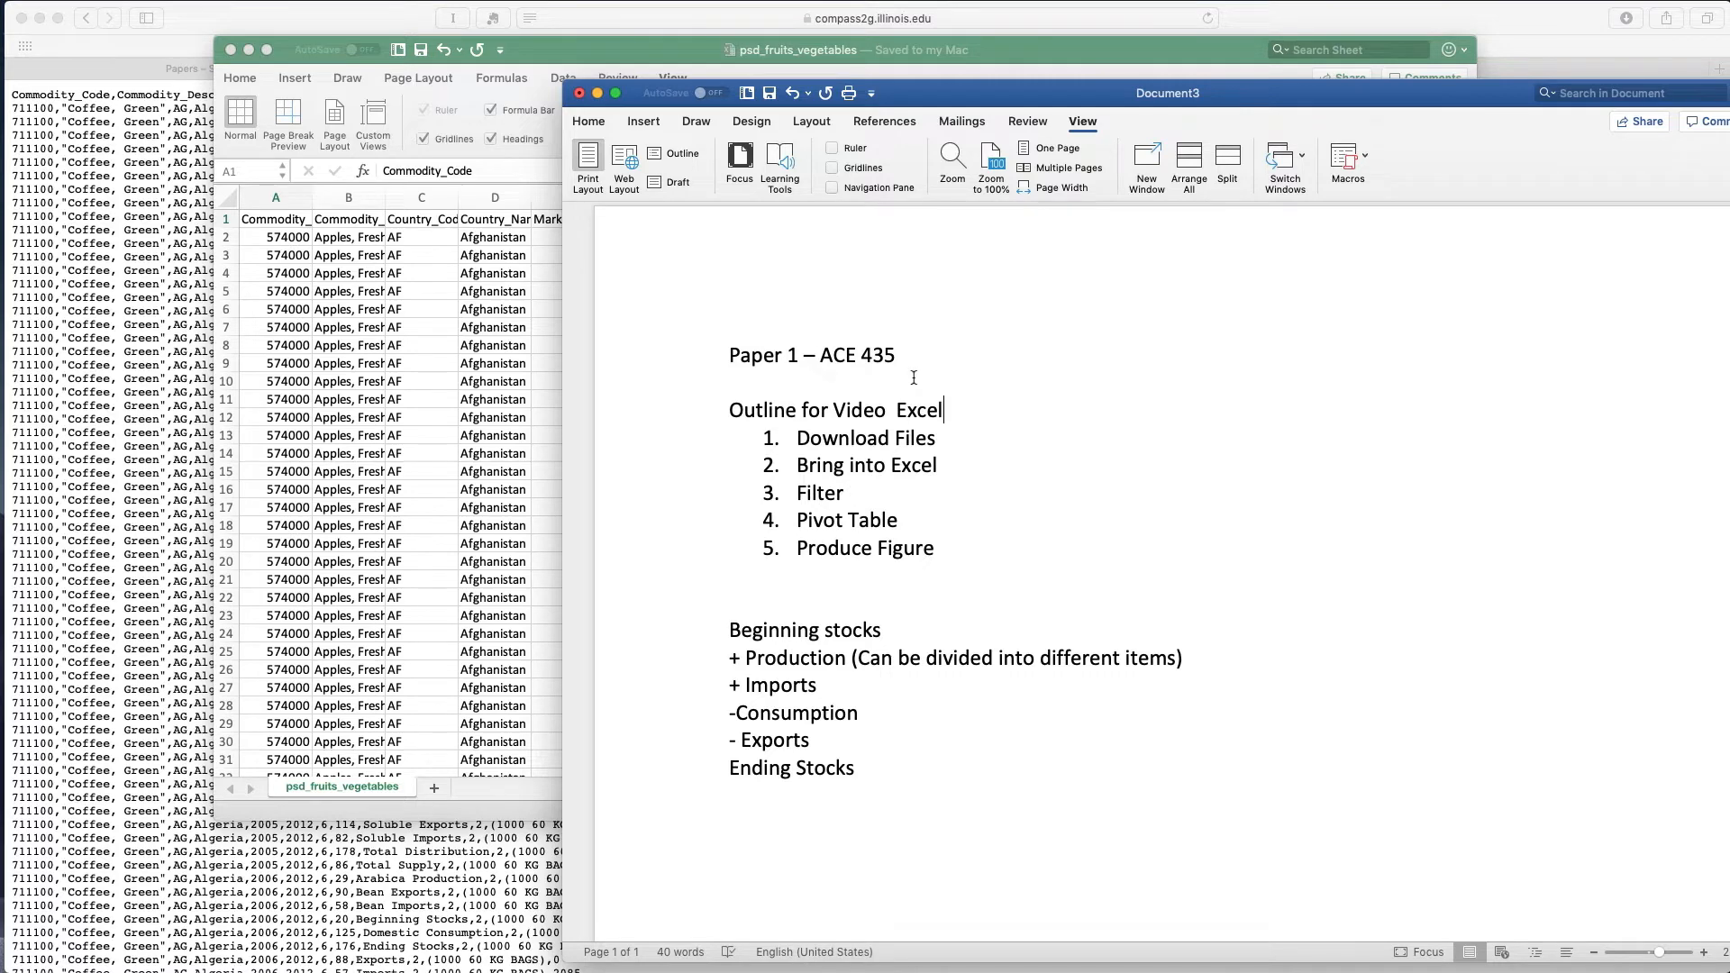
pyautogui.moveTo(1023, 100); pyautogui.dragTo(975, 299)
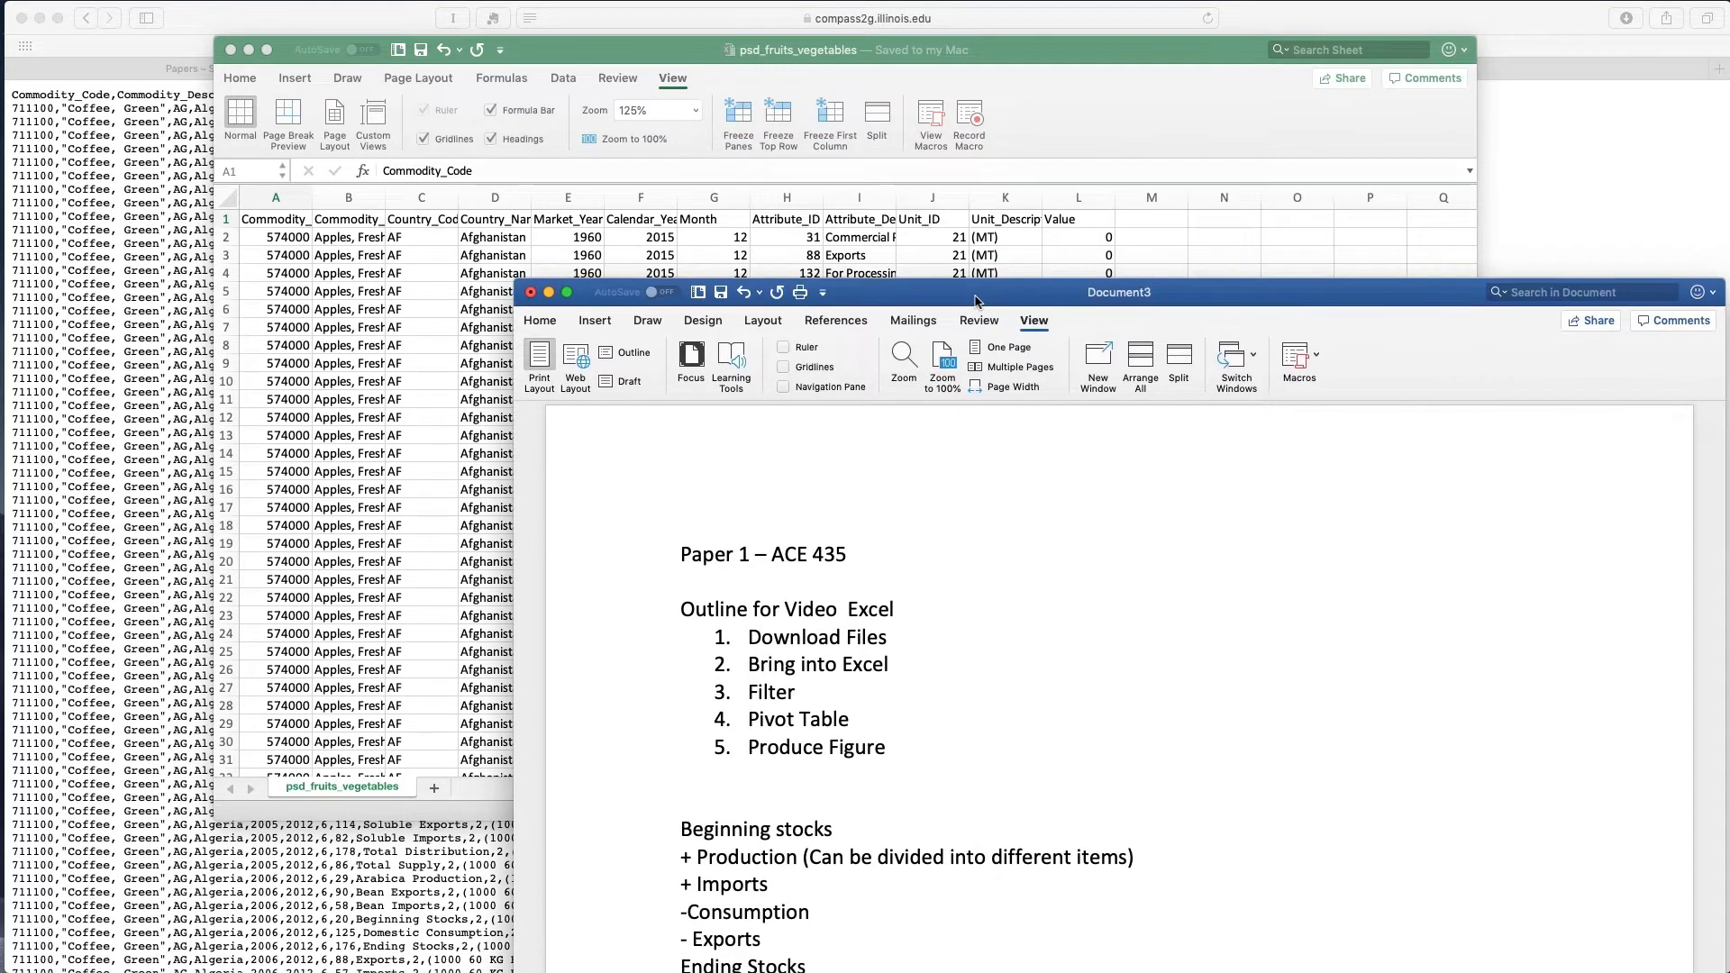
pyautogui.click(836, 225)
pyautogui.click(836, 221)
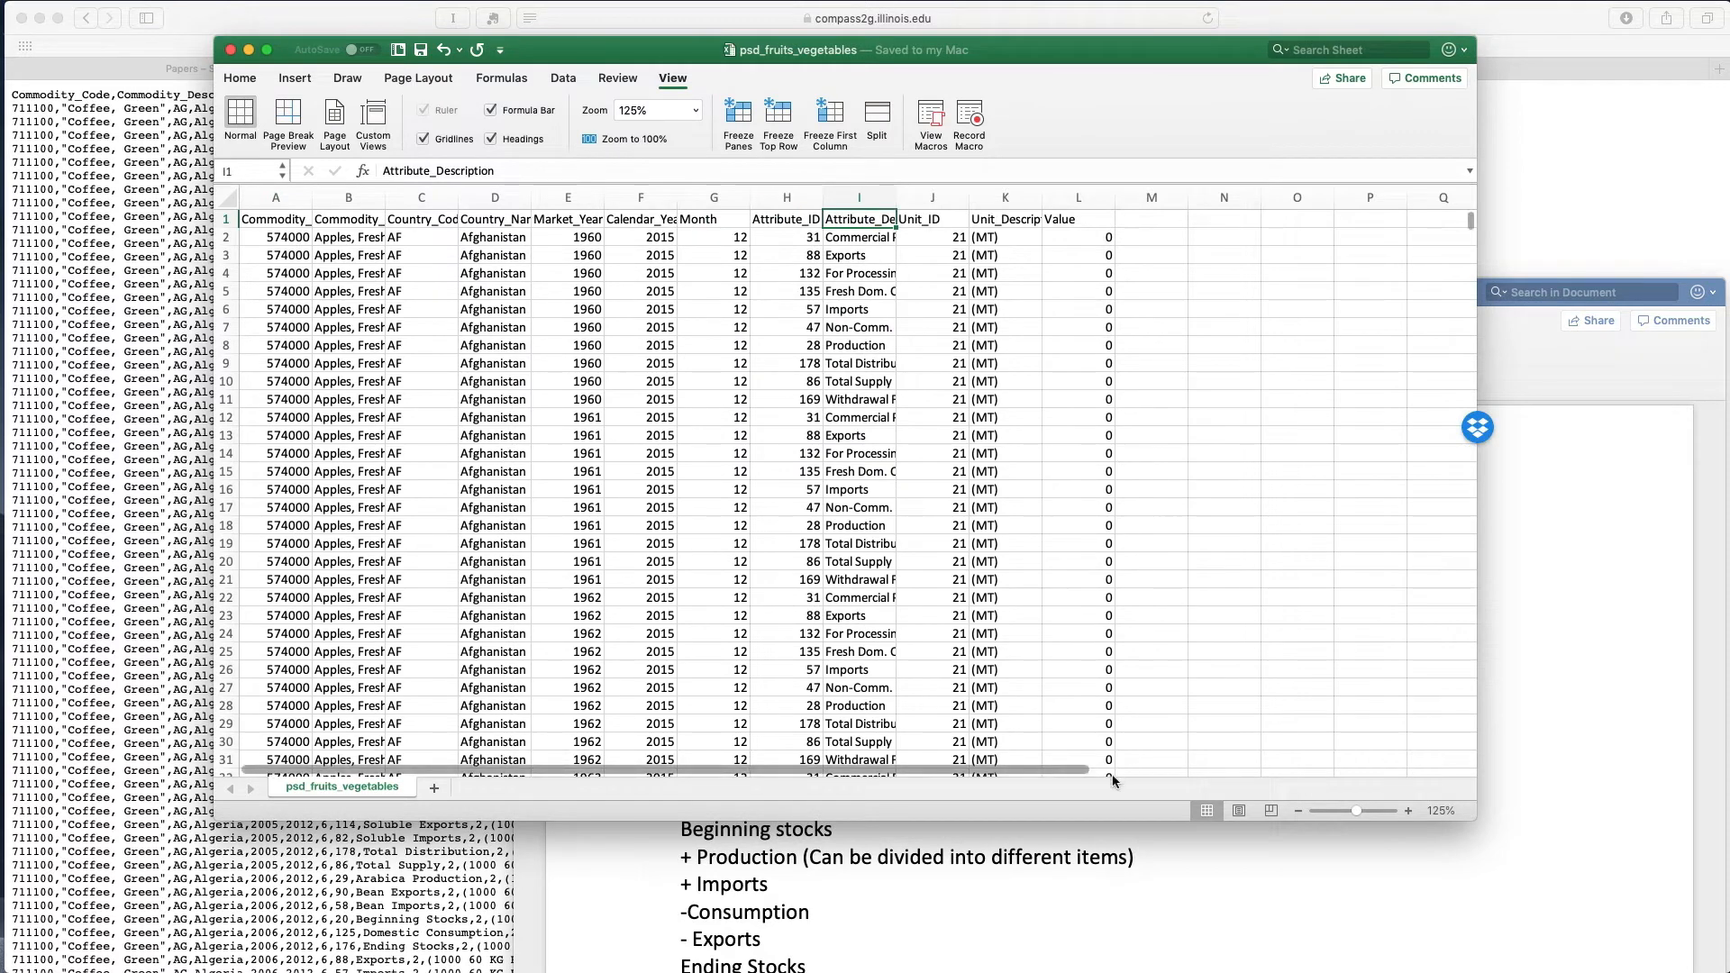
# - Return to the Word outline, nudge its window up, and select and copy "Can be divided into different items)" on the Production line
pyautogui.click(1431, 900)
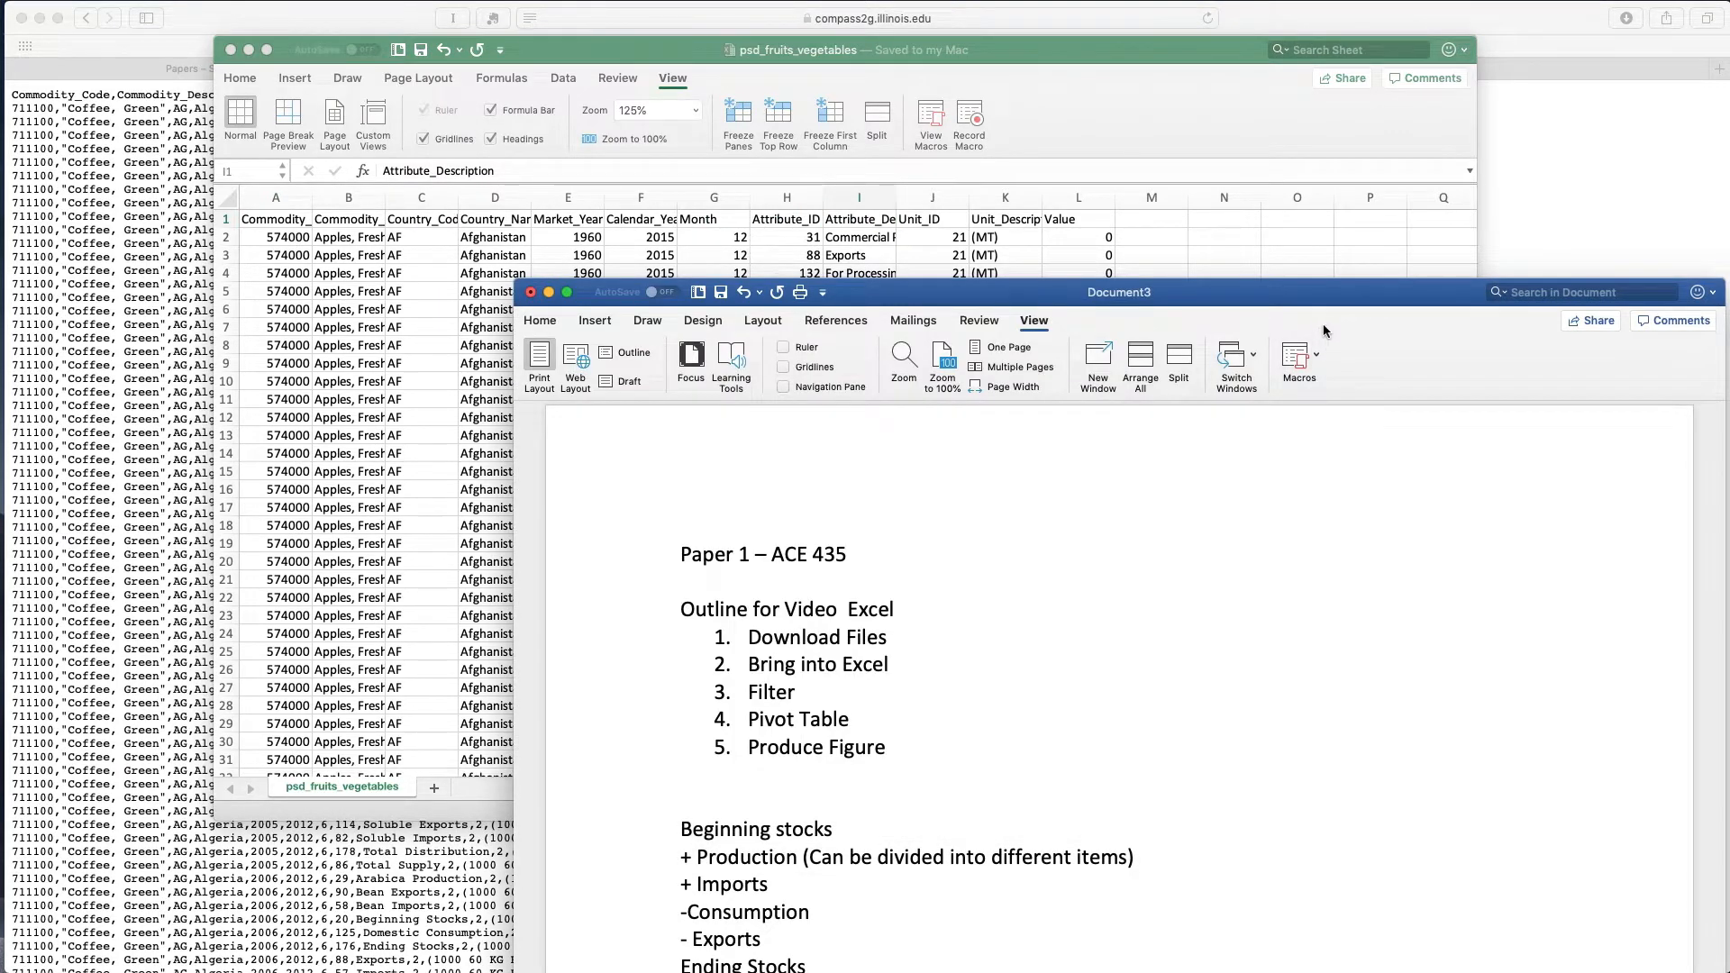
pyautogui.moveTo(1323, 301); pyautogui.dragTo(1310, 285)
pyautogui.scroll(-1, 1219, 554)
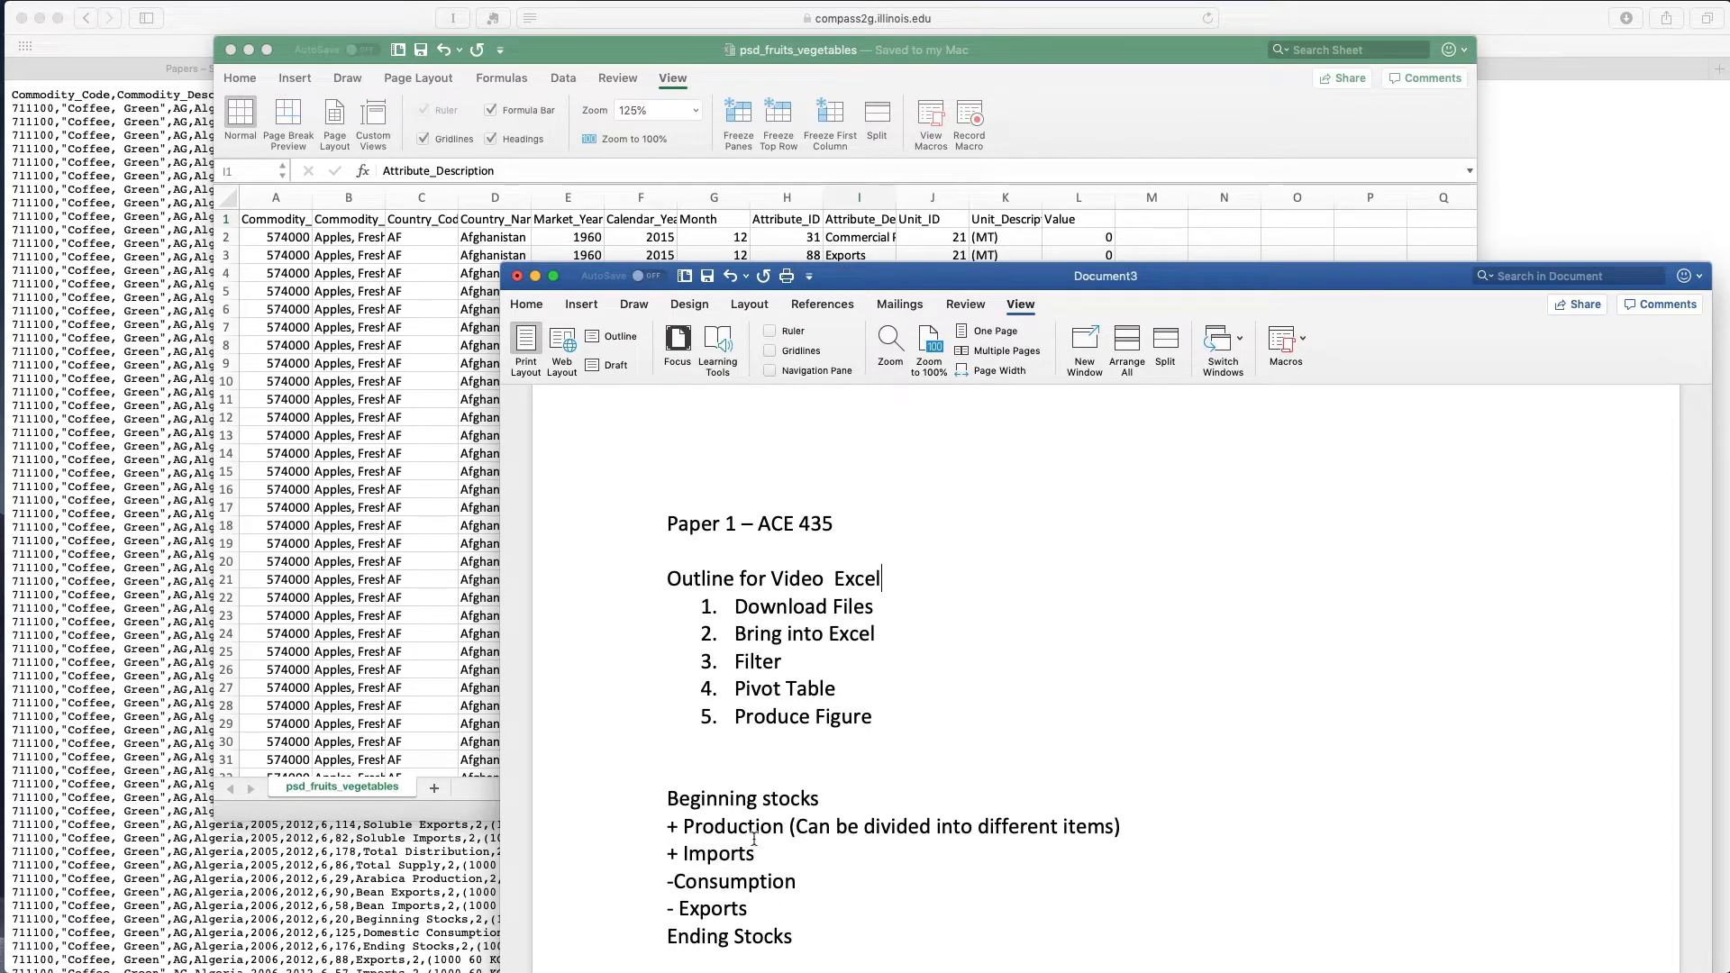
pyautogui.moveTo(793, 827); pyautogui.dragTo(1162, 829)
pyautogui.press('super+c')
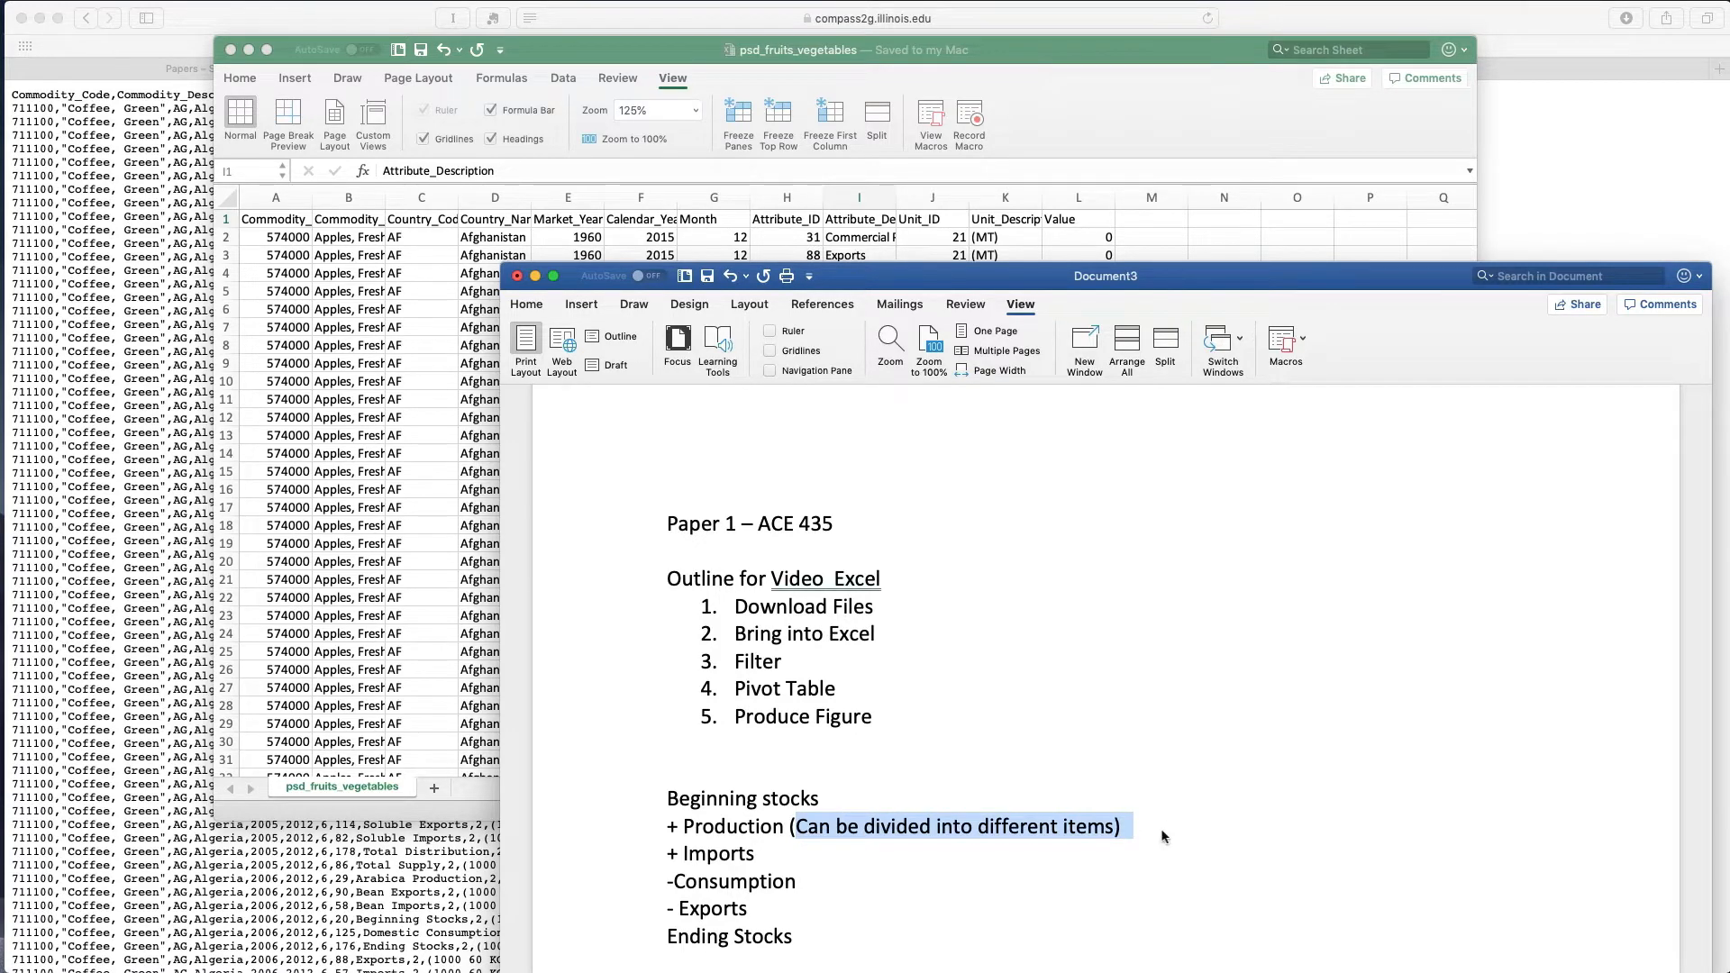
# - Paste "Can be divided into different items)" after Consumption in the outline and remove the extra blank line below it
pyautogui.click(816, 882)
pyautogui.press('super+v')
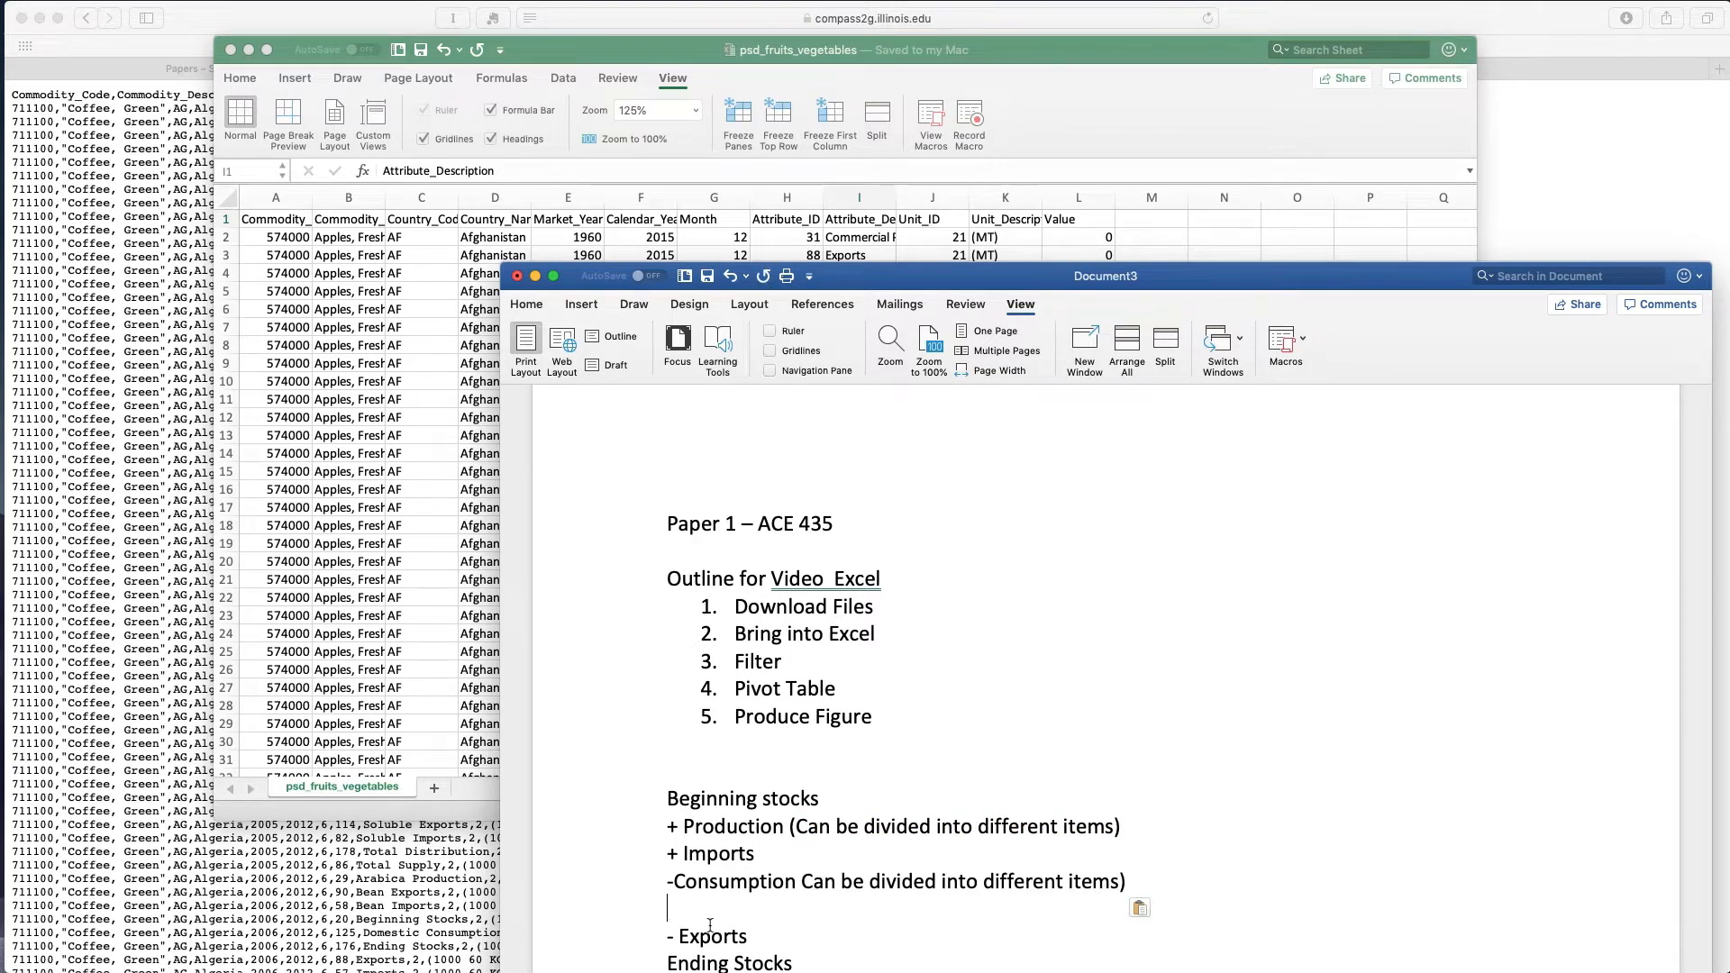
pyautogui.press('BackSpace')
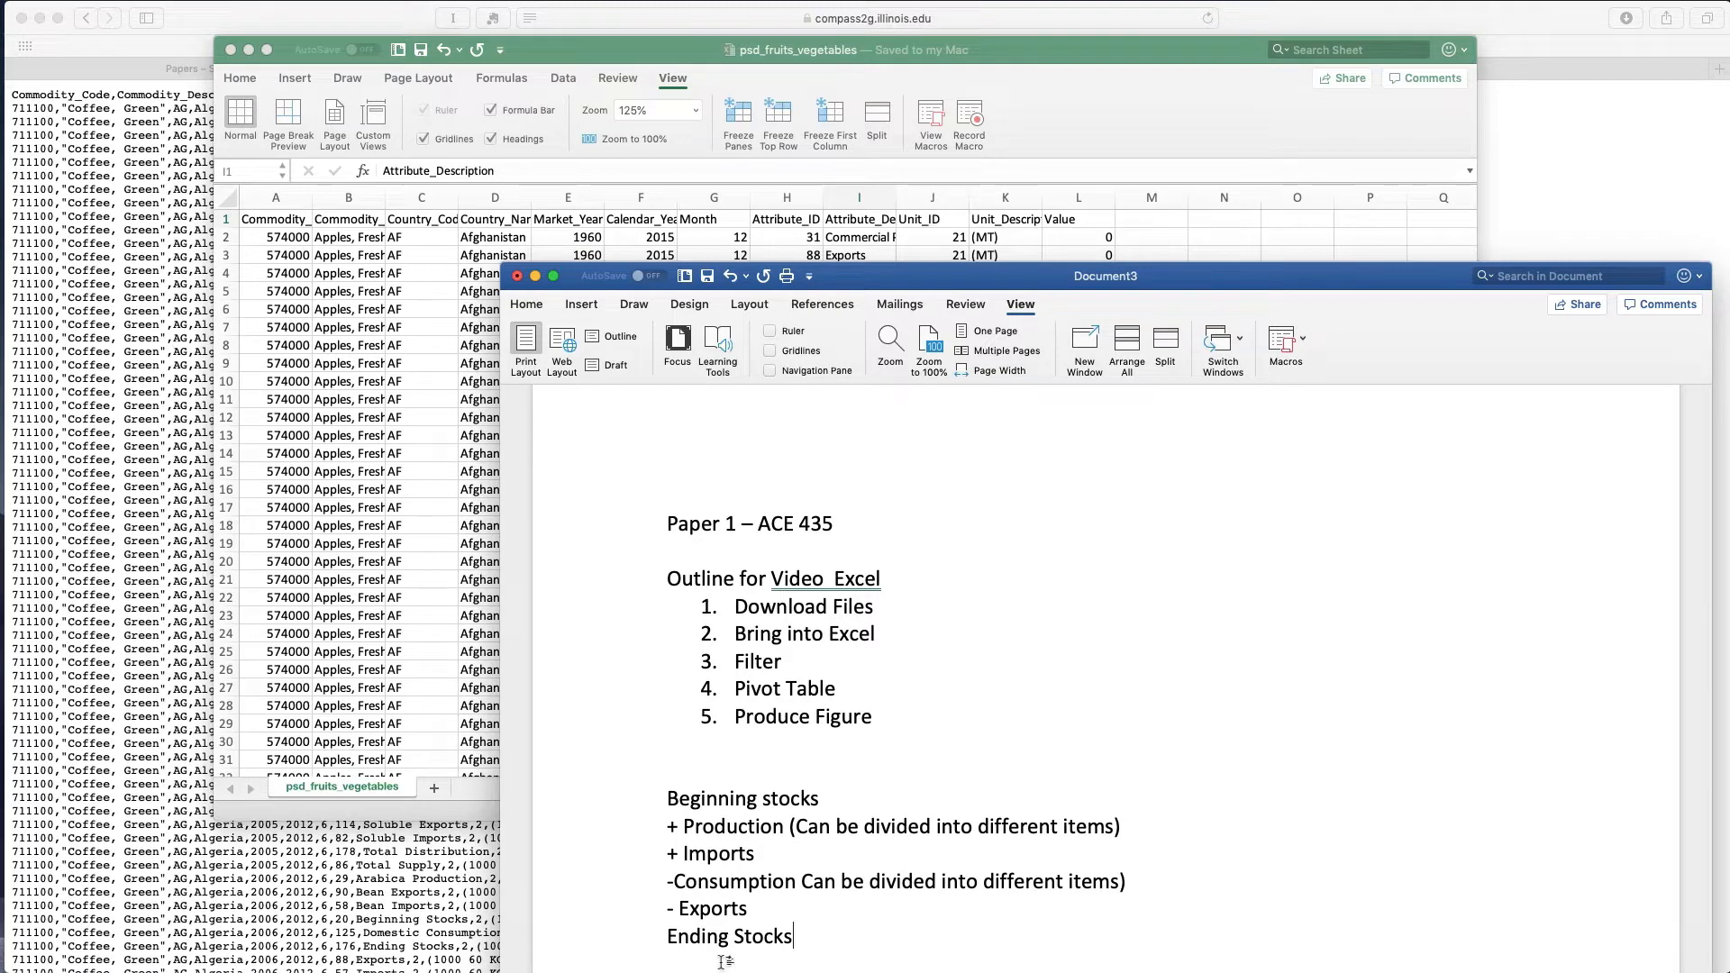
# - Glance at the Excel sheet, return to the Word outline, and highlight the "Filter" item in the numbered list
pyautogui.click(865, 219)
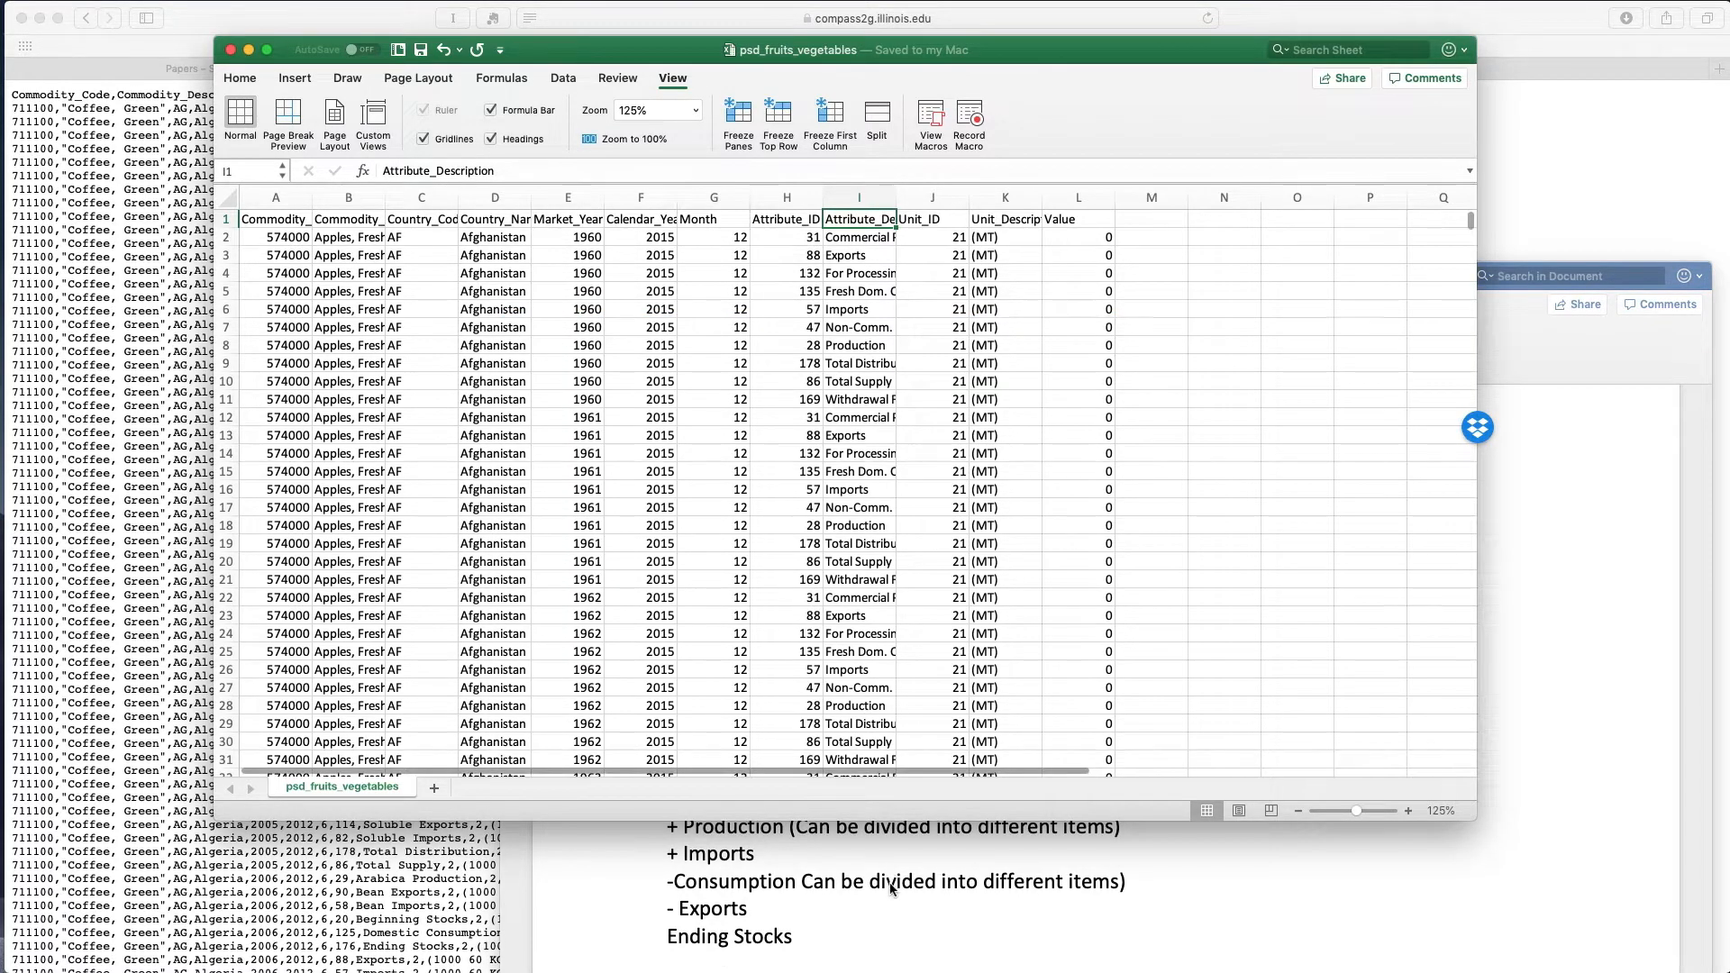
pyautogui.click(896, 910)
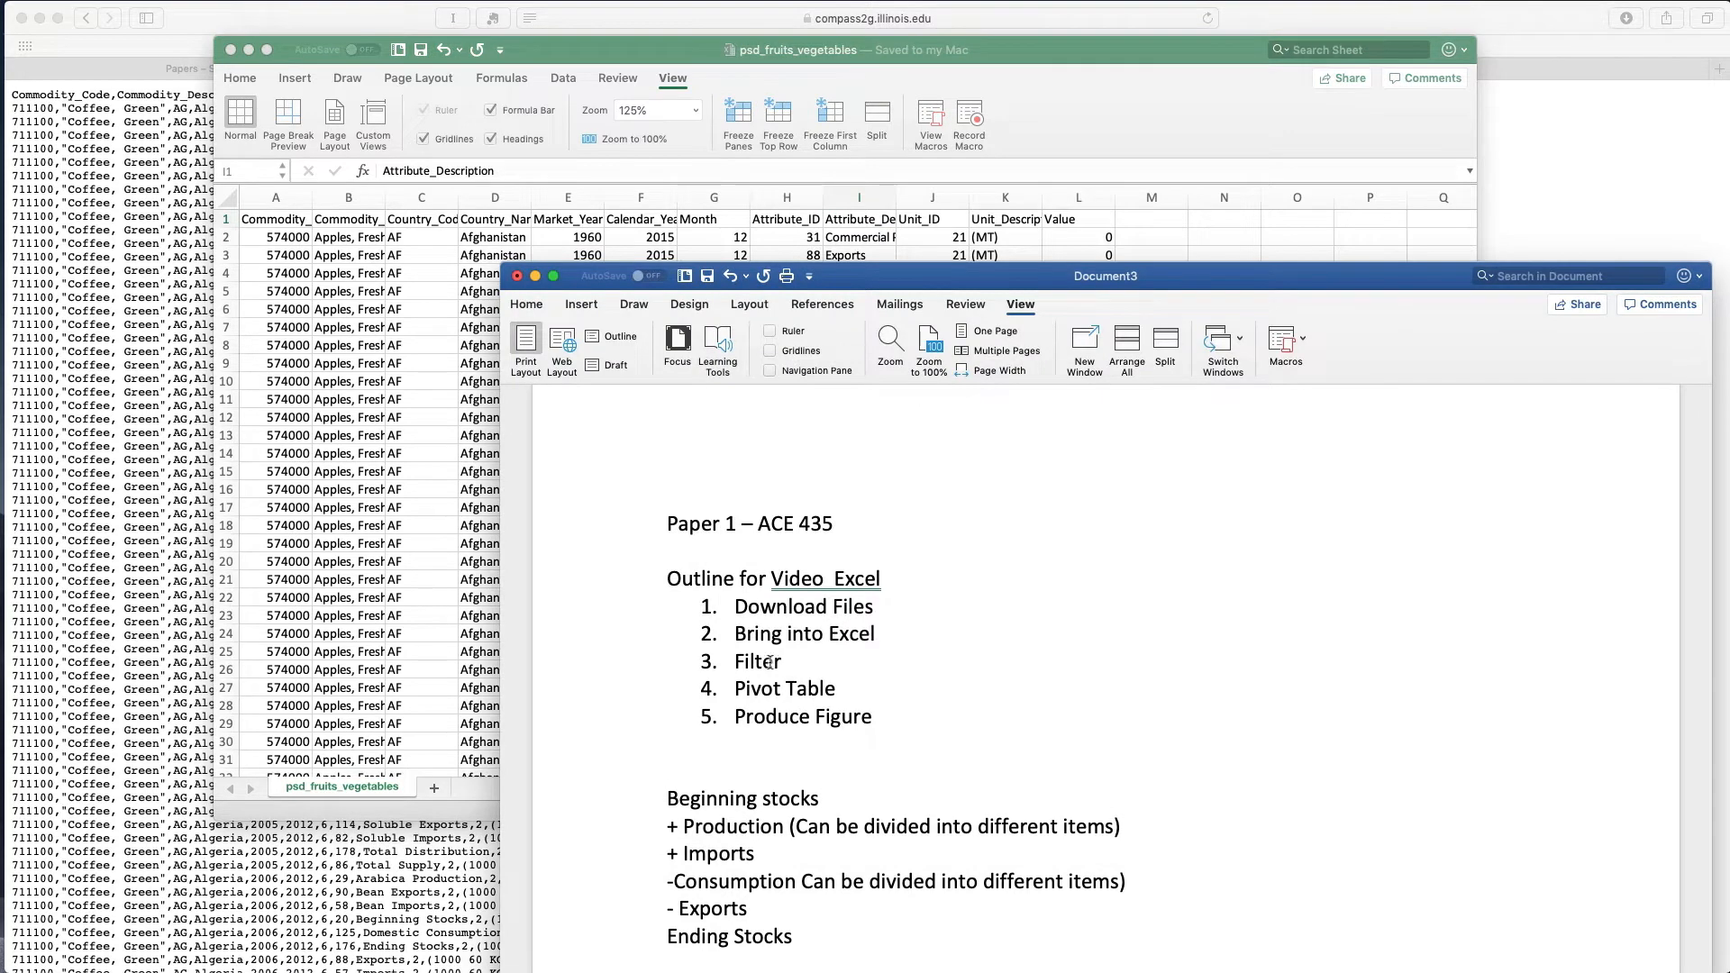
pyautogui.moveTo(735, 663); pyautogui.dragTo(799, 664)
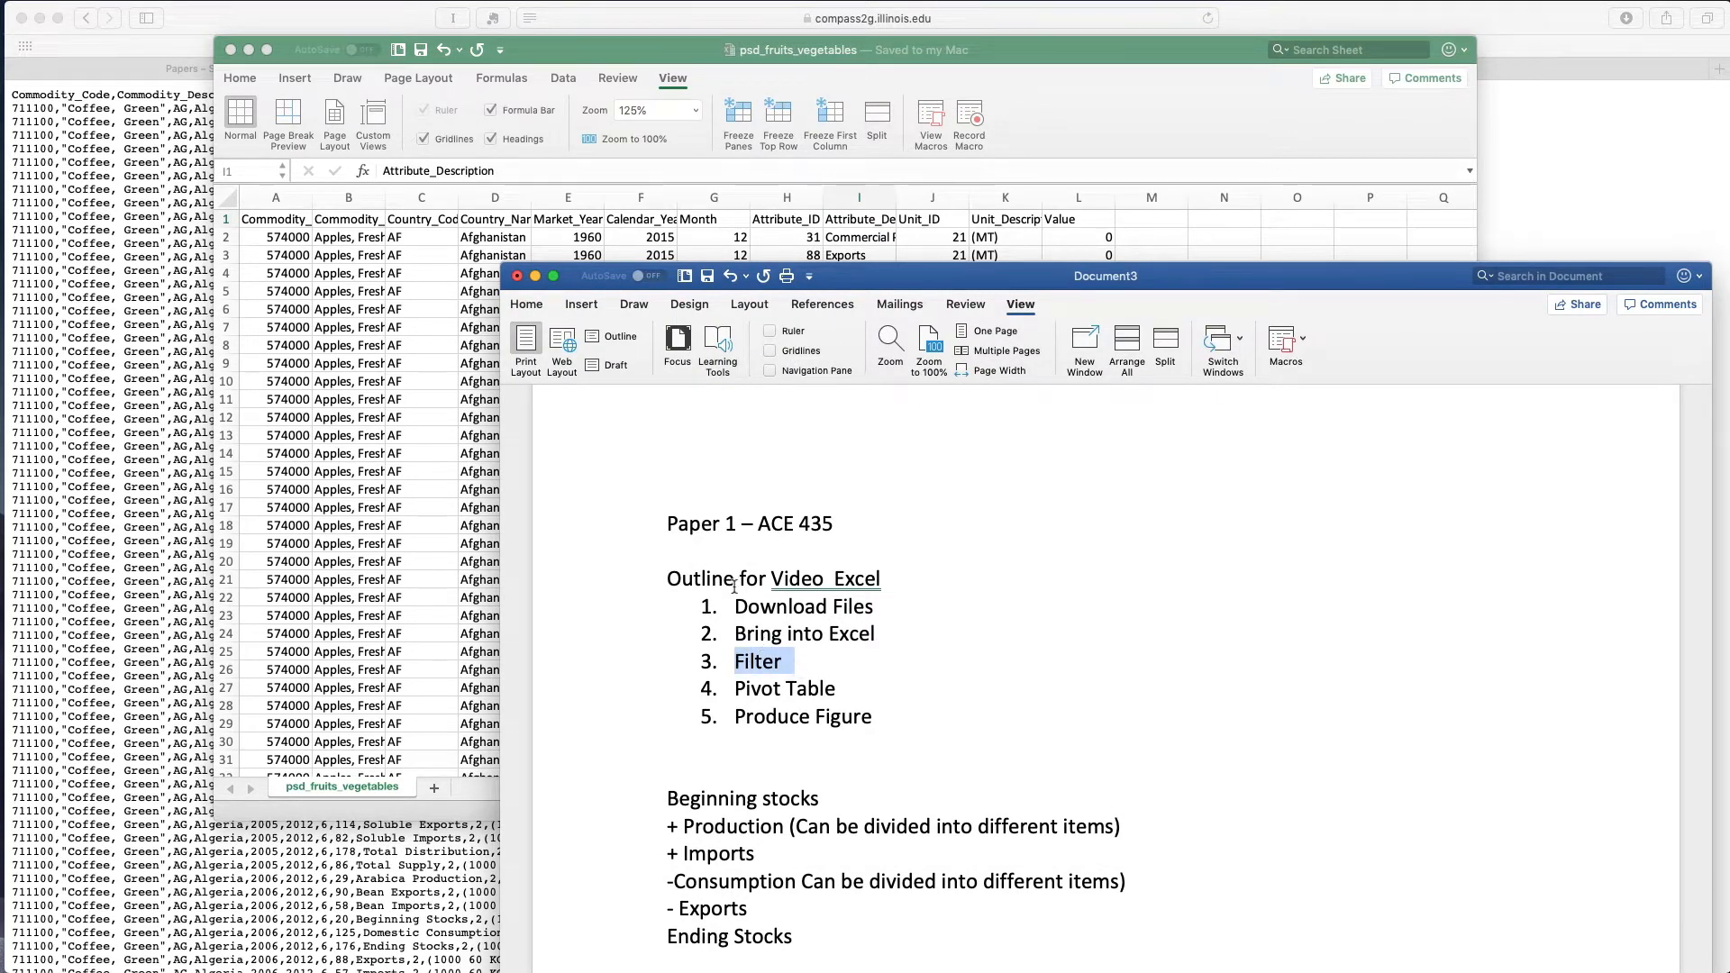
# - Switch to Excel and examine the first record in row 2 column by column, from Commodity_Code through Value
pyautogui.click(403, 600)
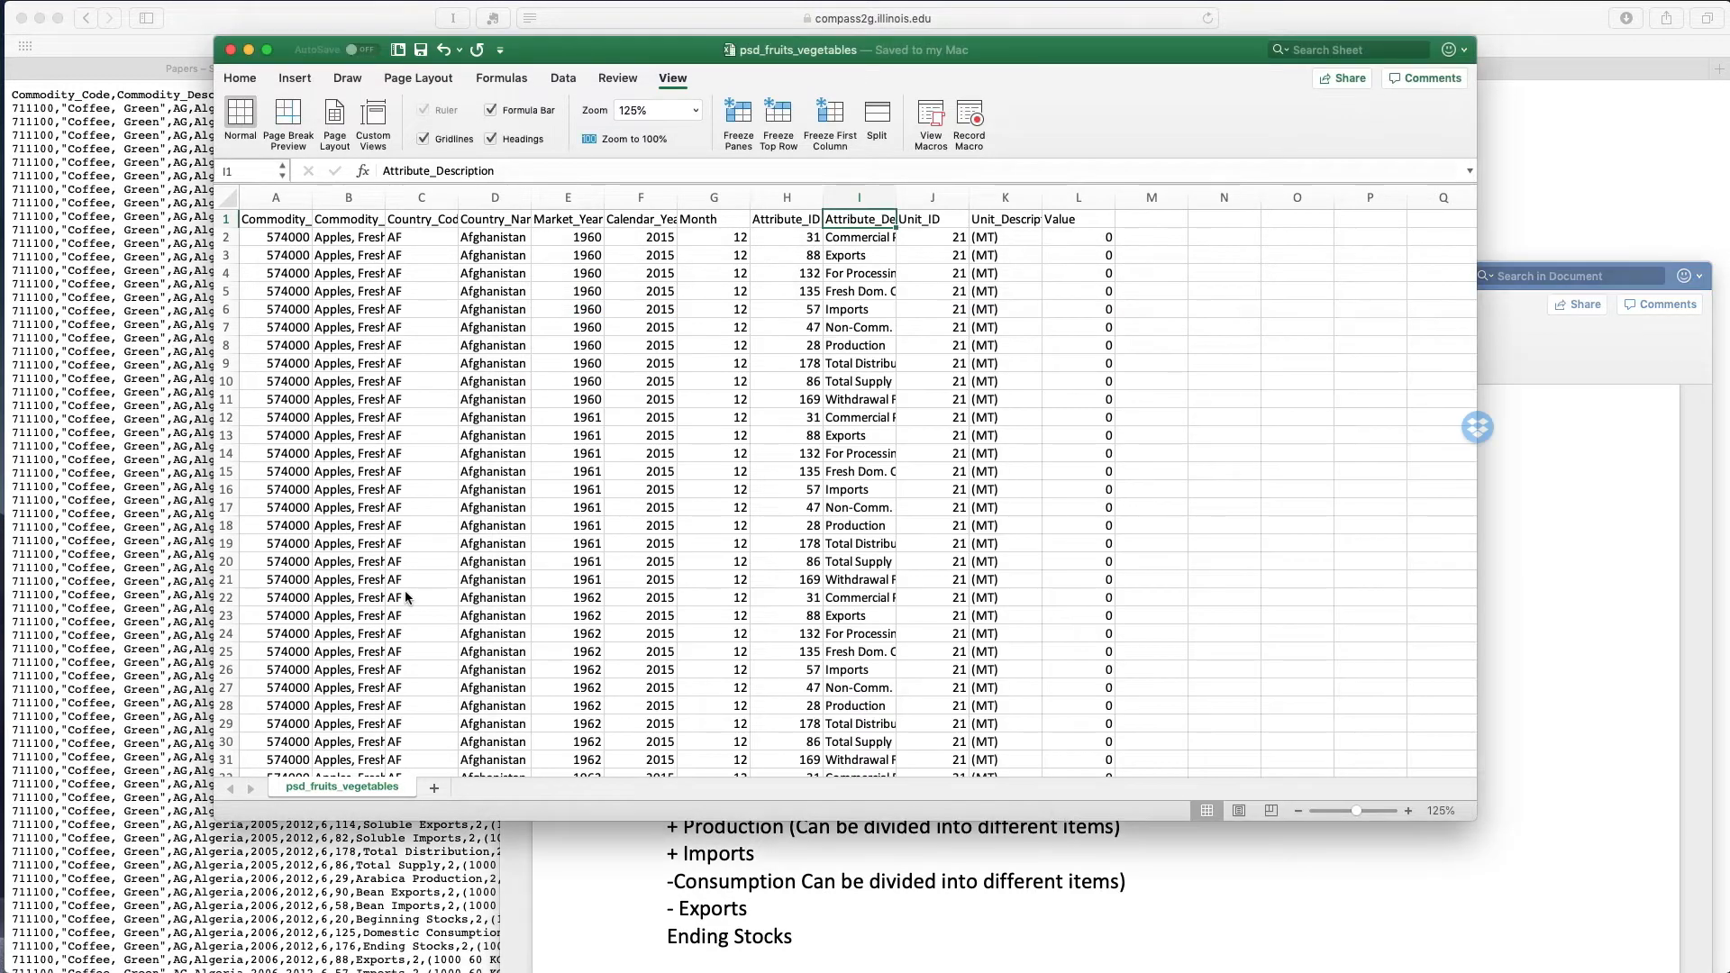
pyautogui.click(279, 235)
pyautogui.click(347, 237)
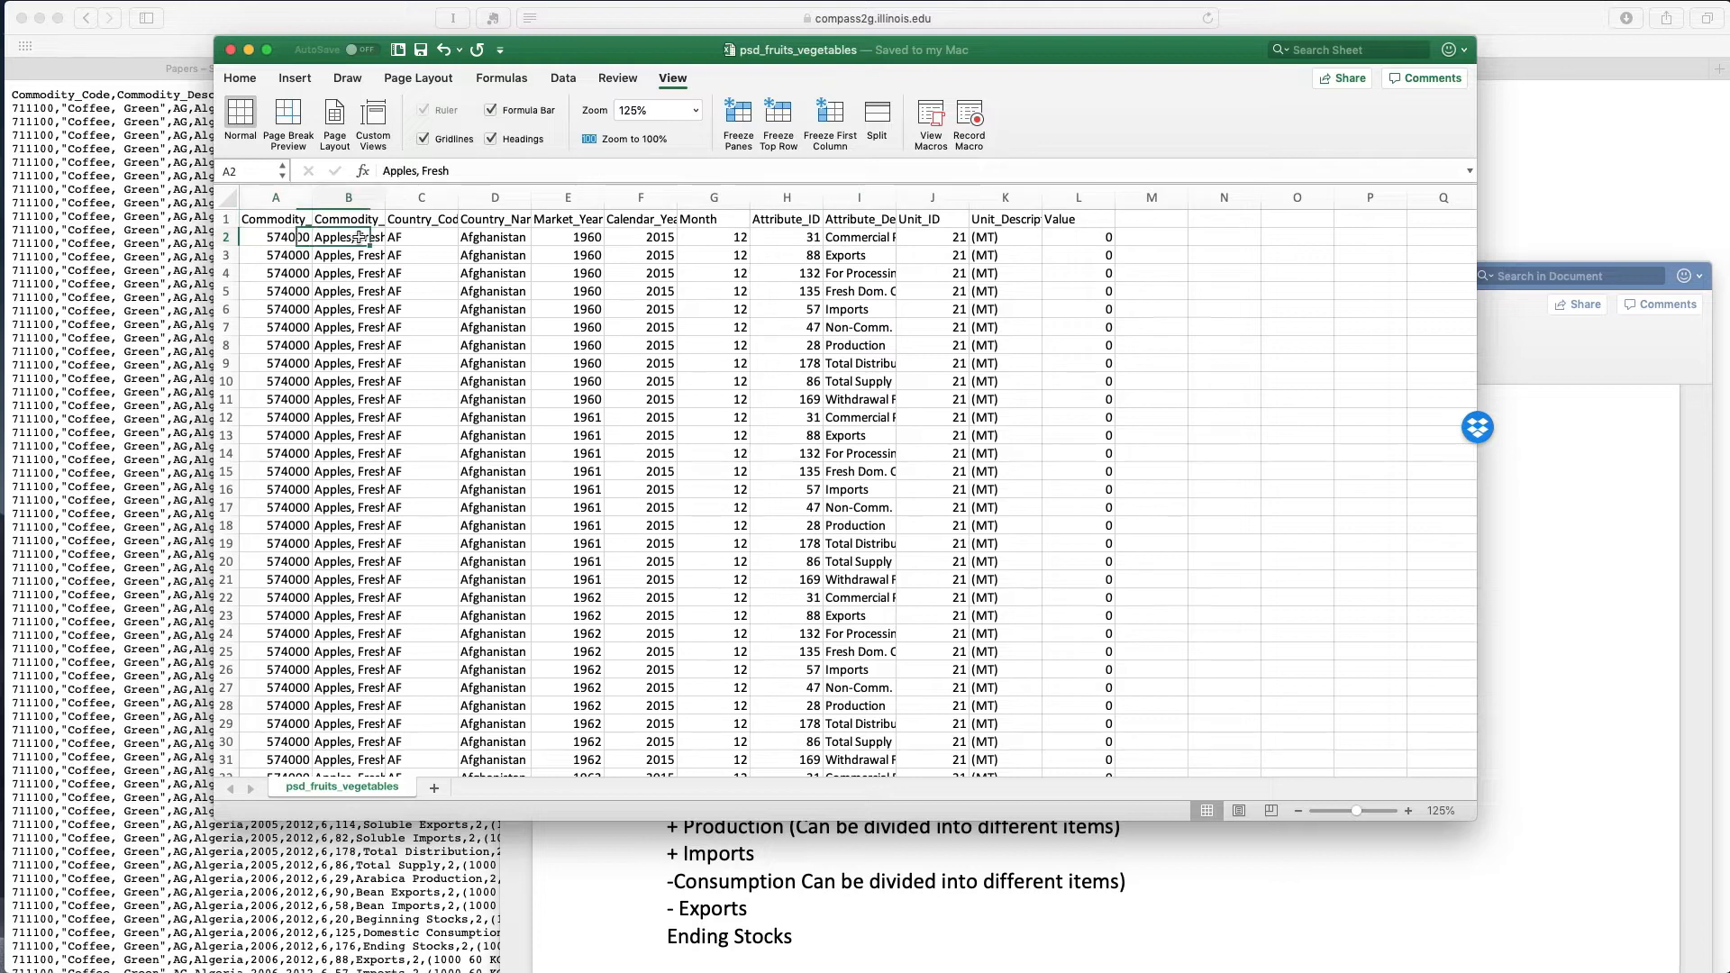
pyautogui.click(420, 239)
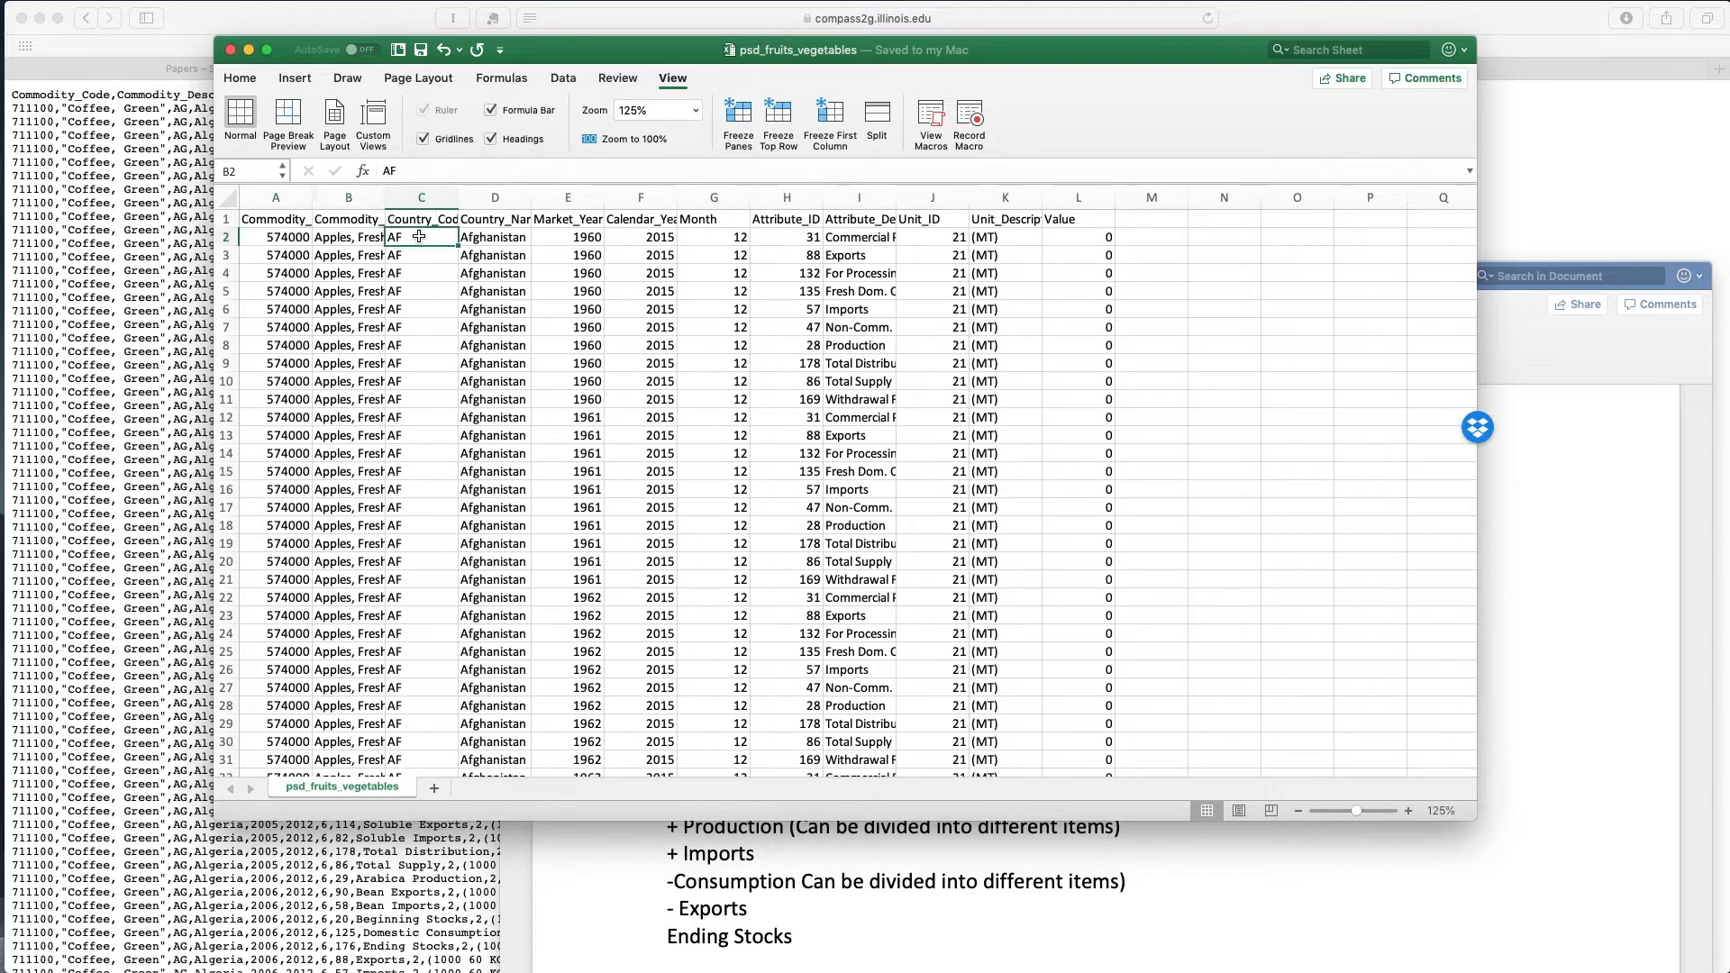
pyautogui.click(513, 235)
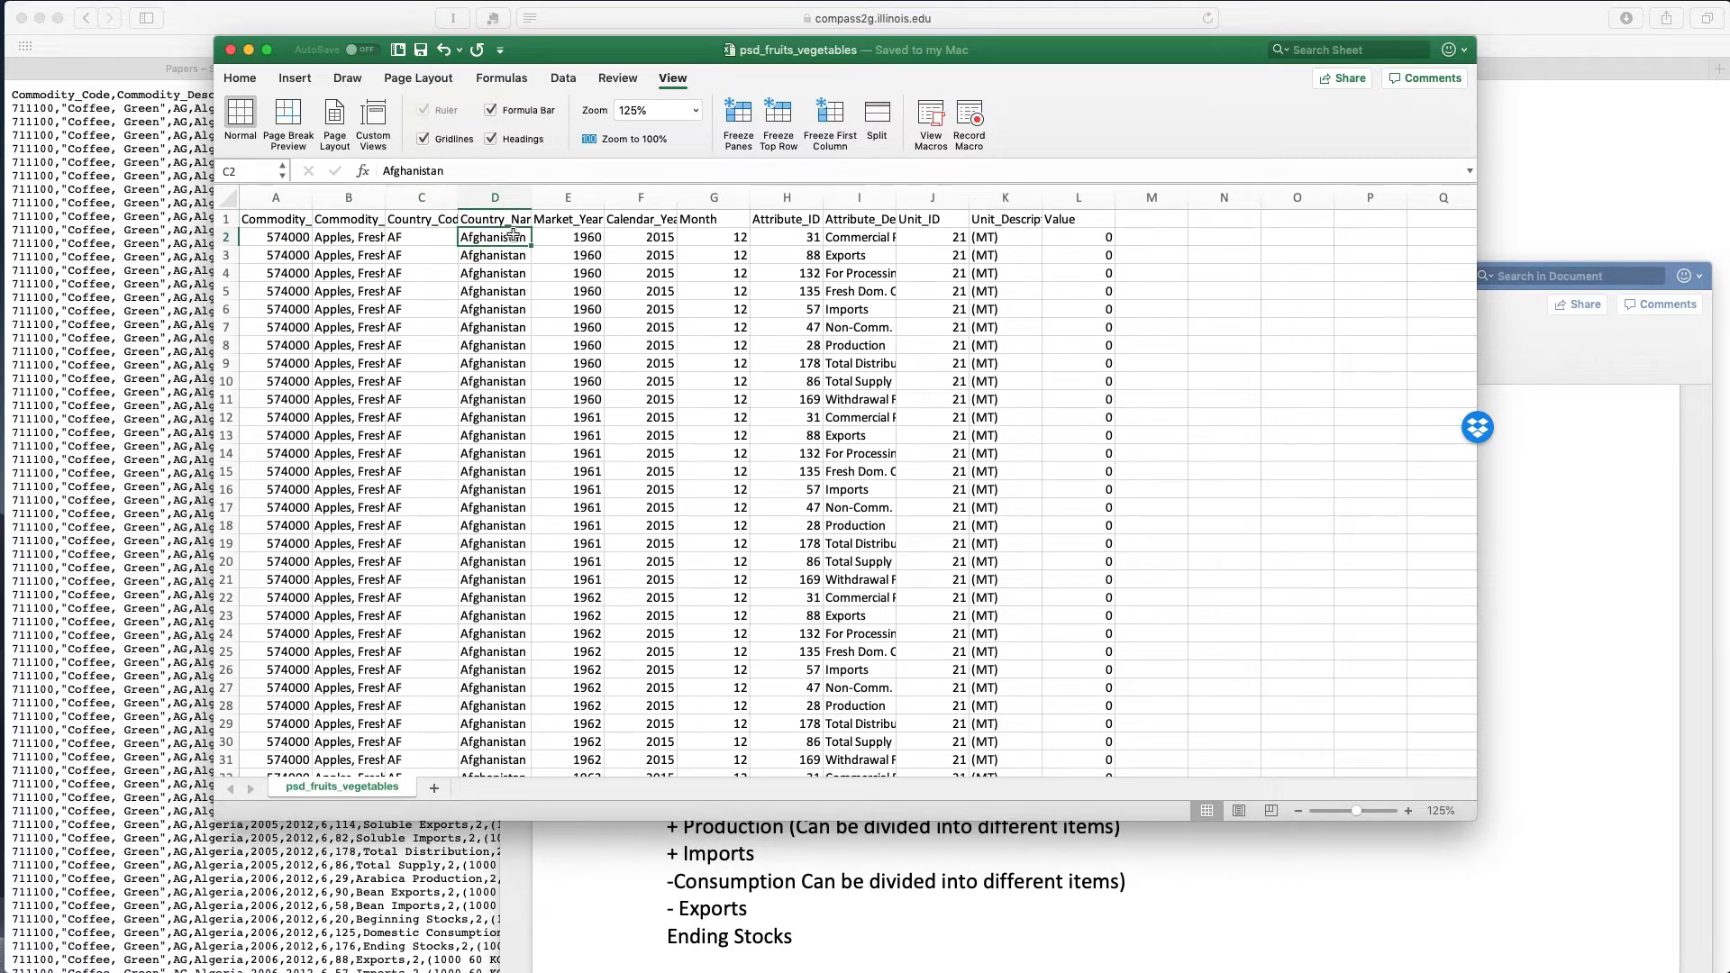
pyautogui.click(599, 234)
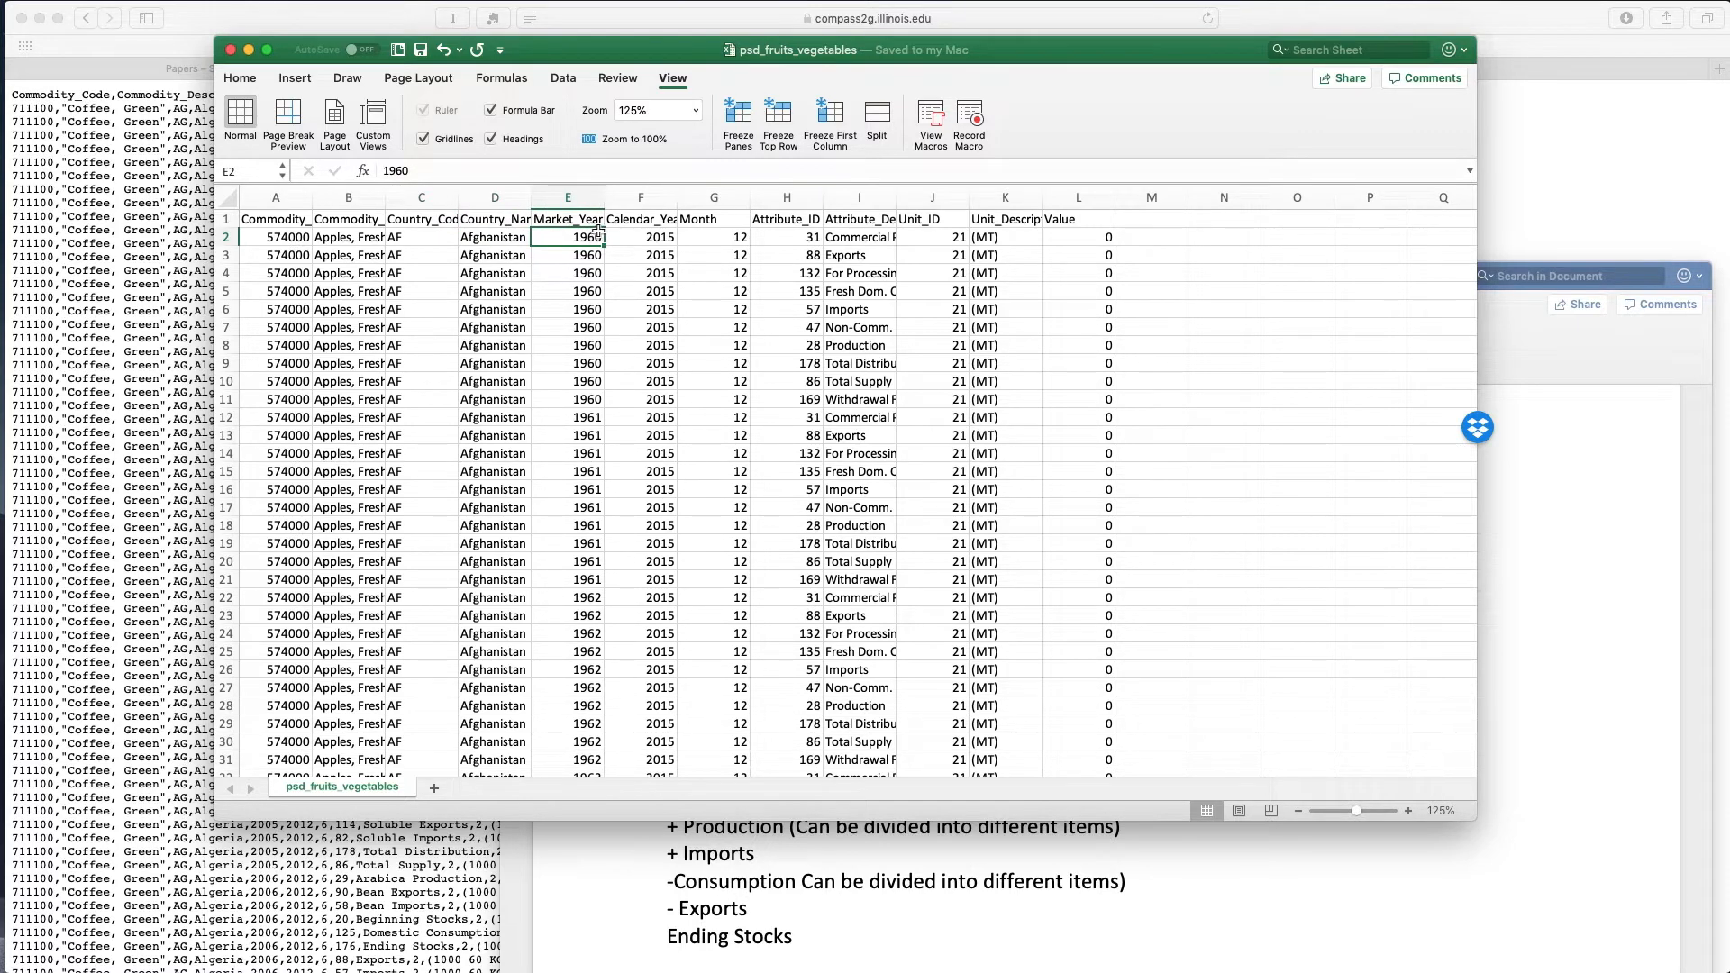
pyautogui.click(649, 235)
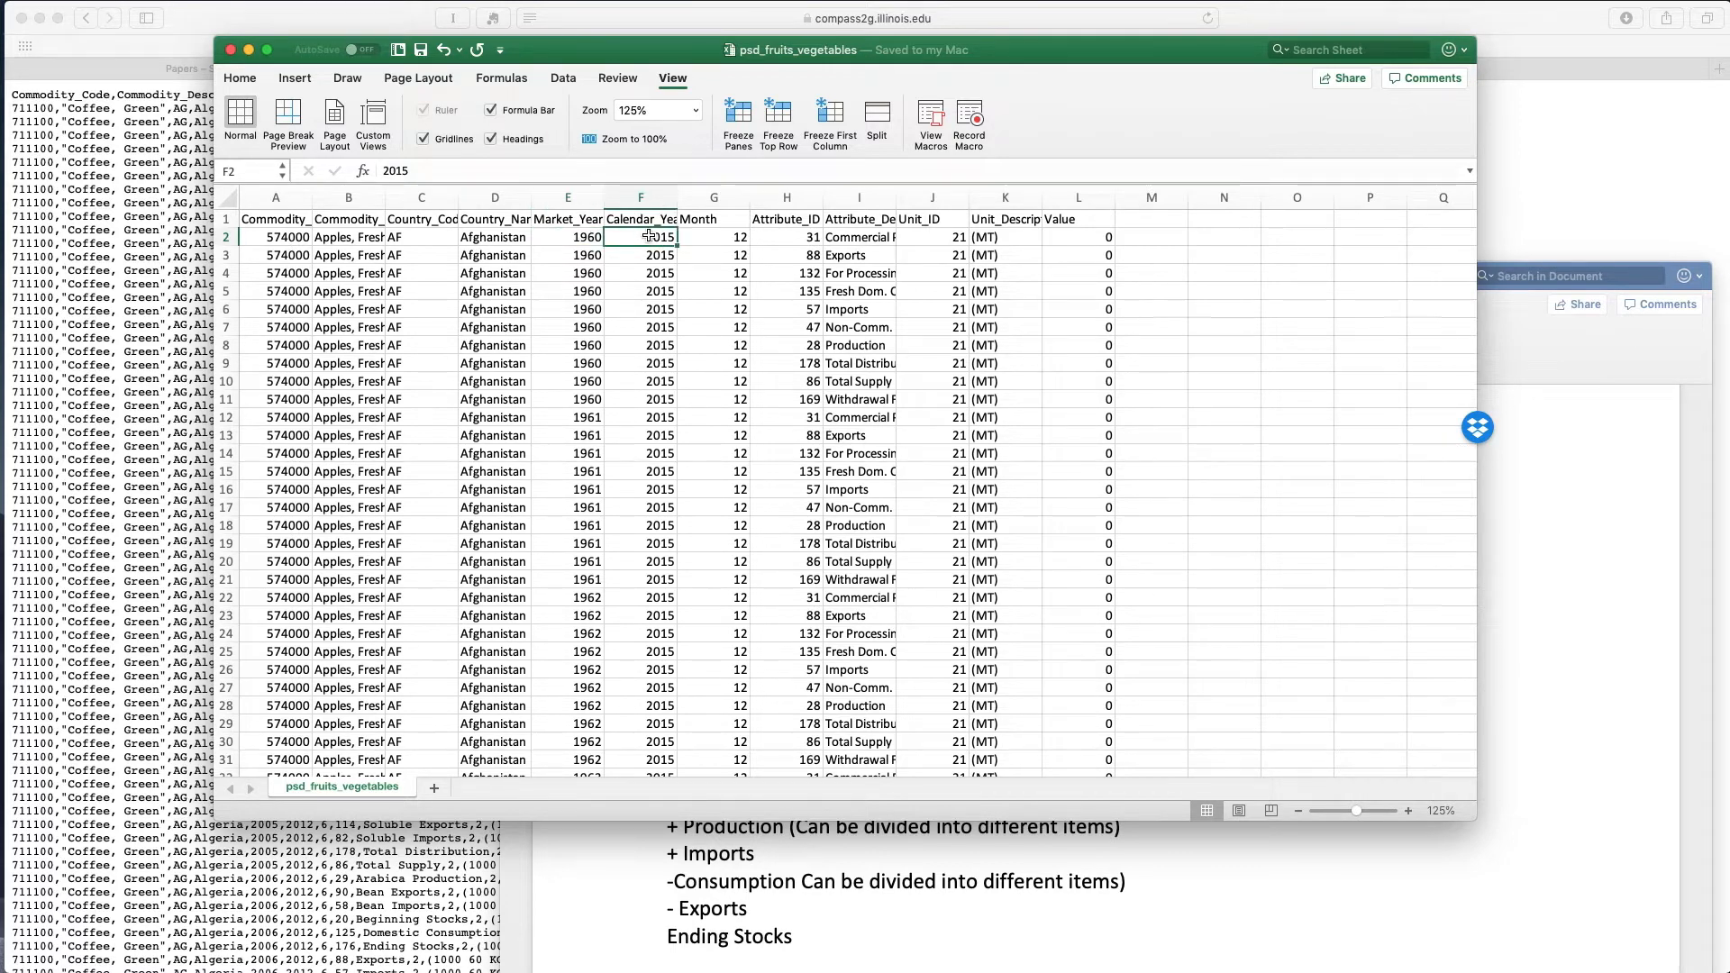
pyautogui.click(722, 238)
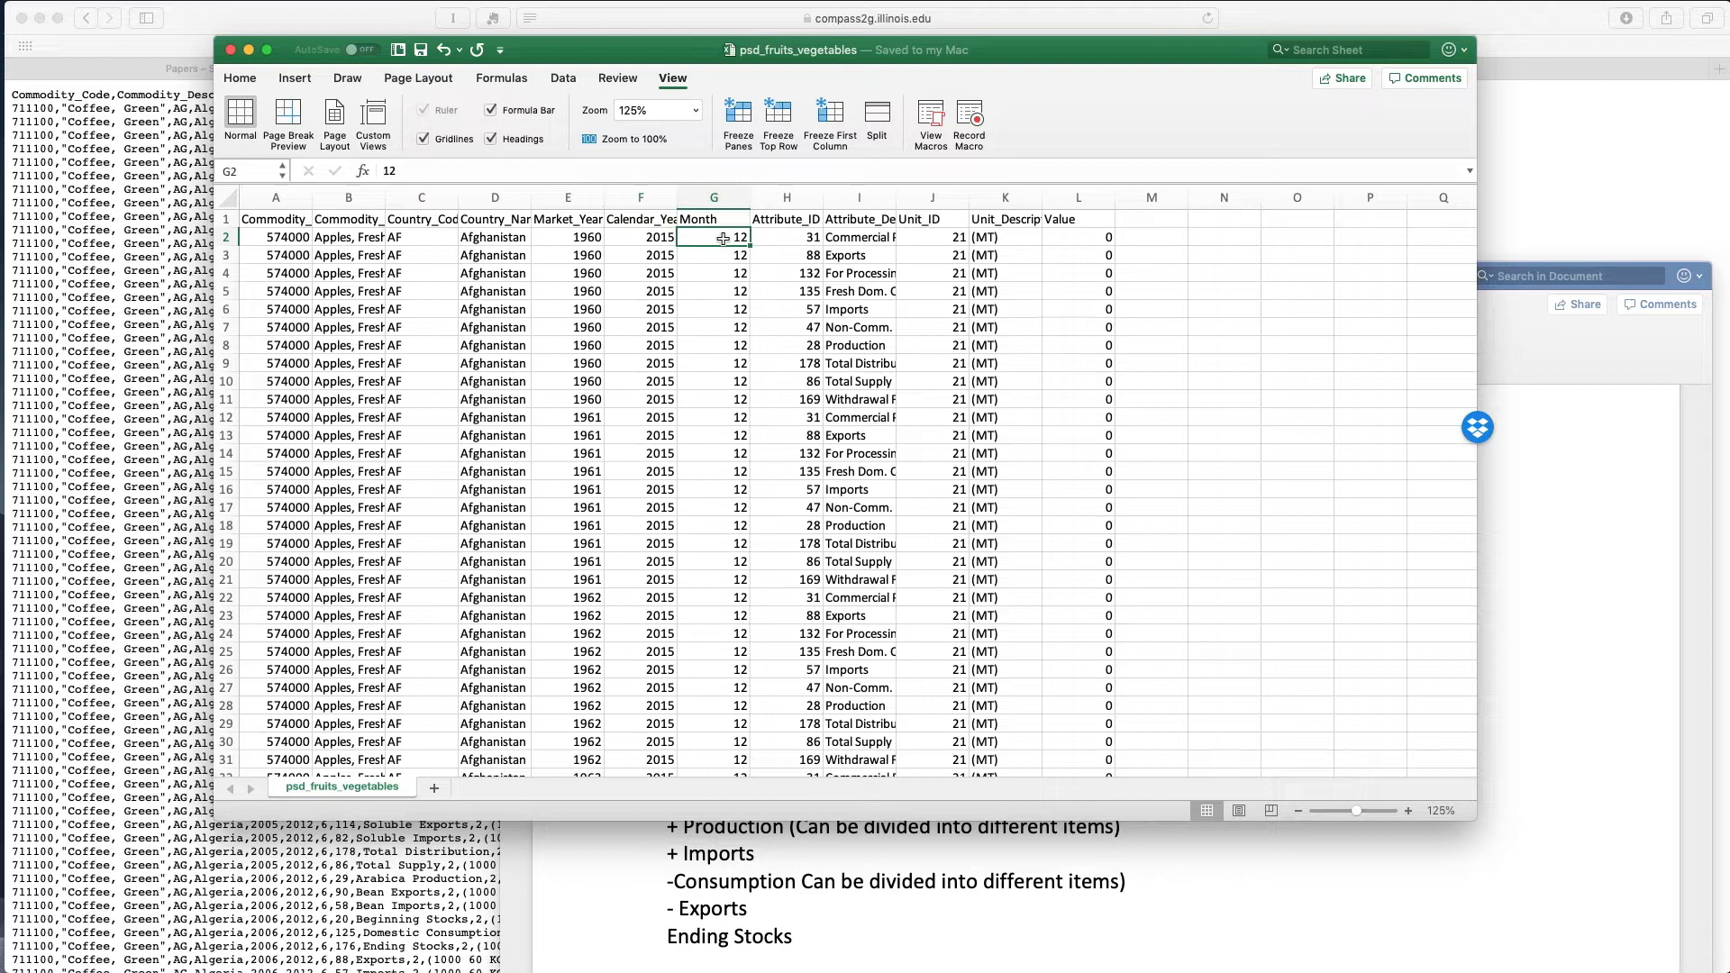
pyautogui.click(800, 240)
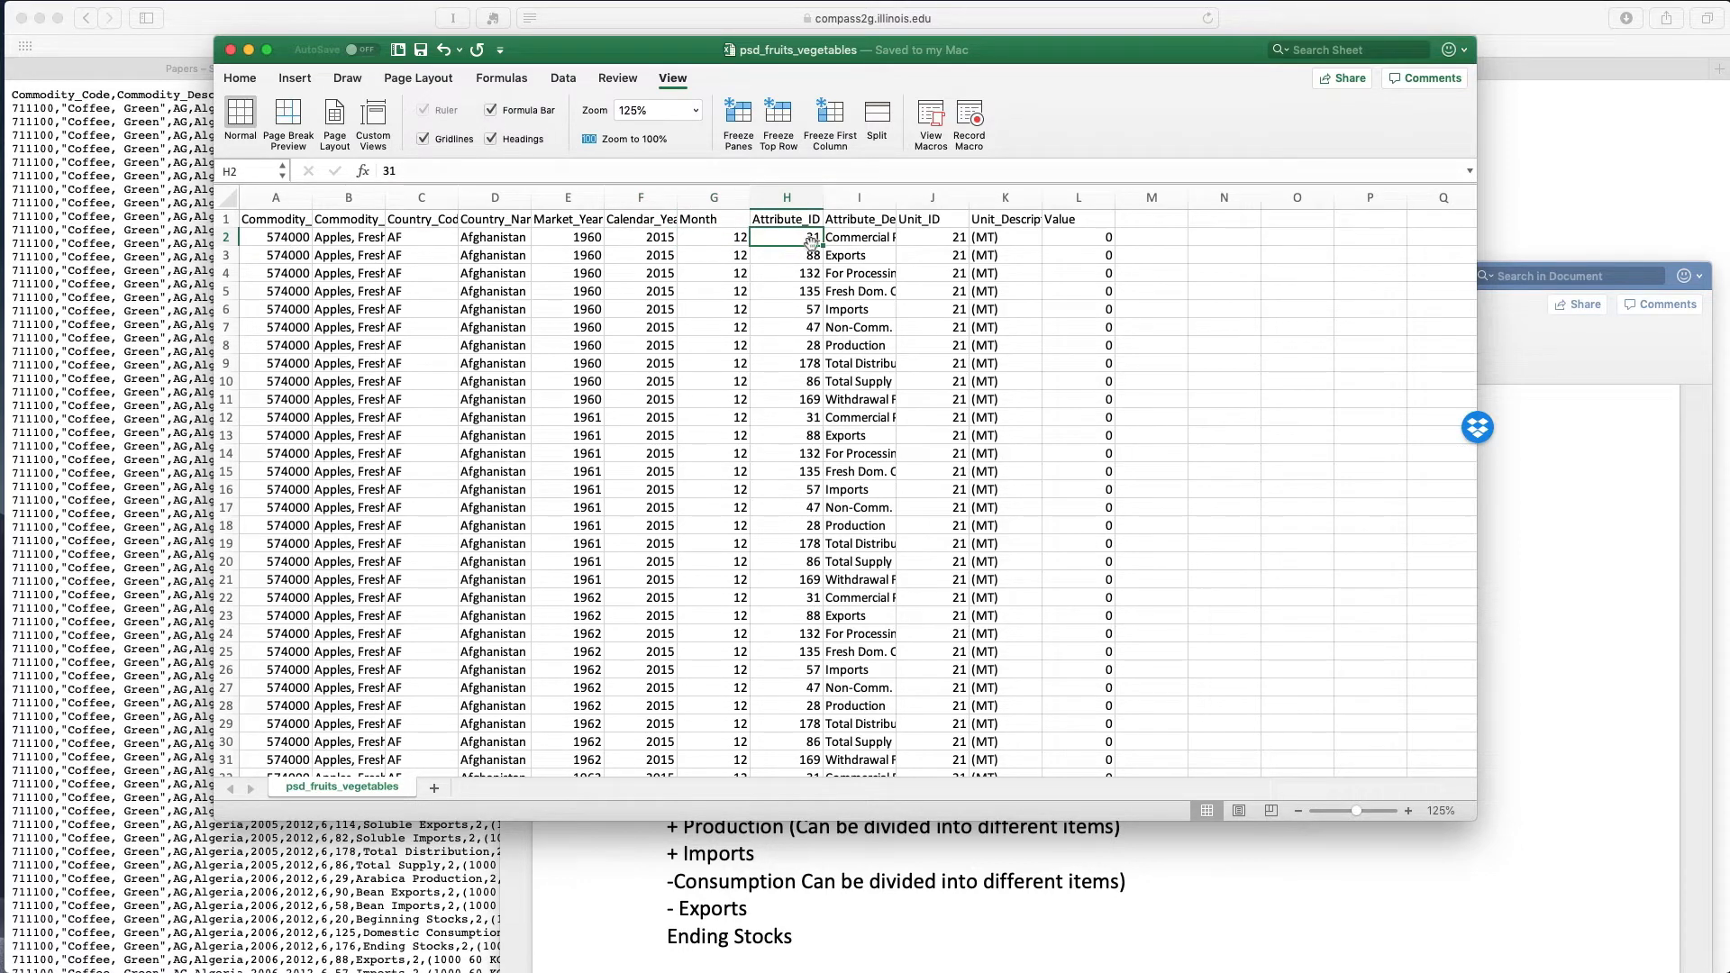
pyautogui.click(872, 236)
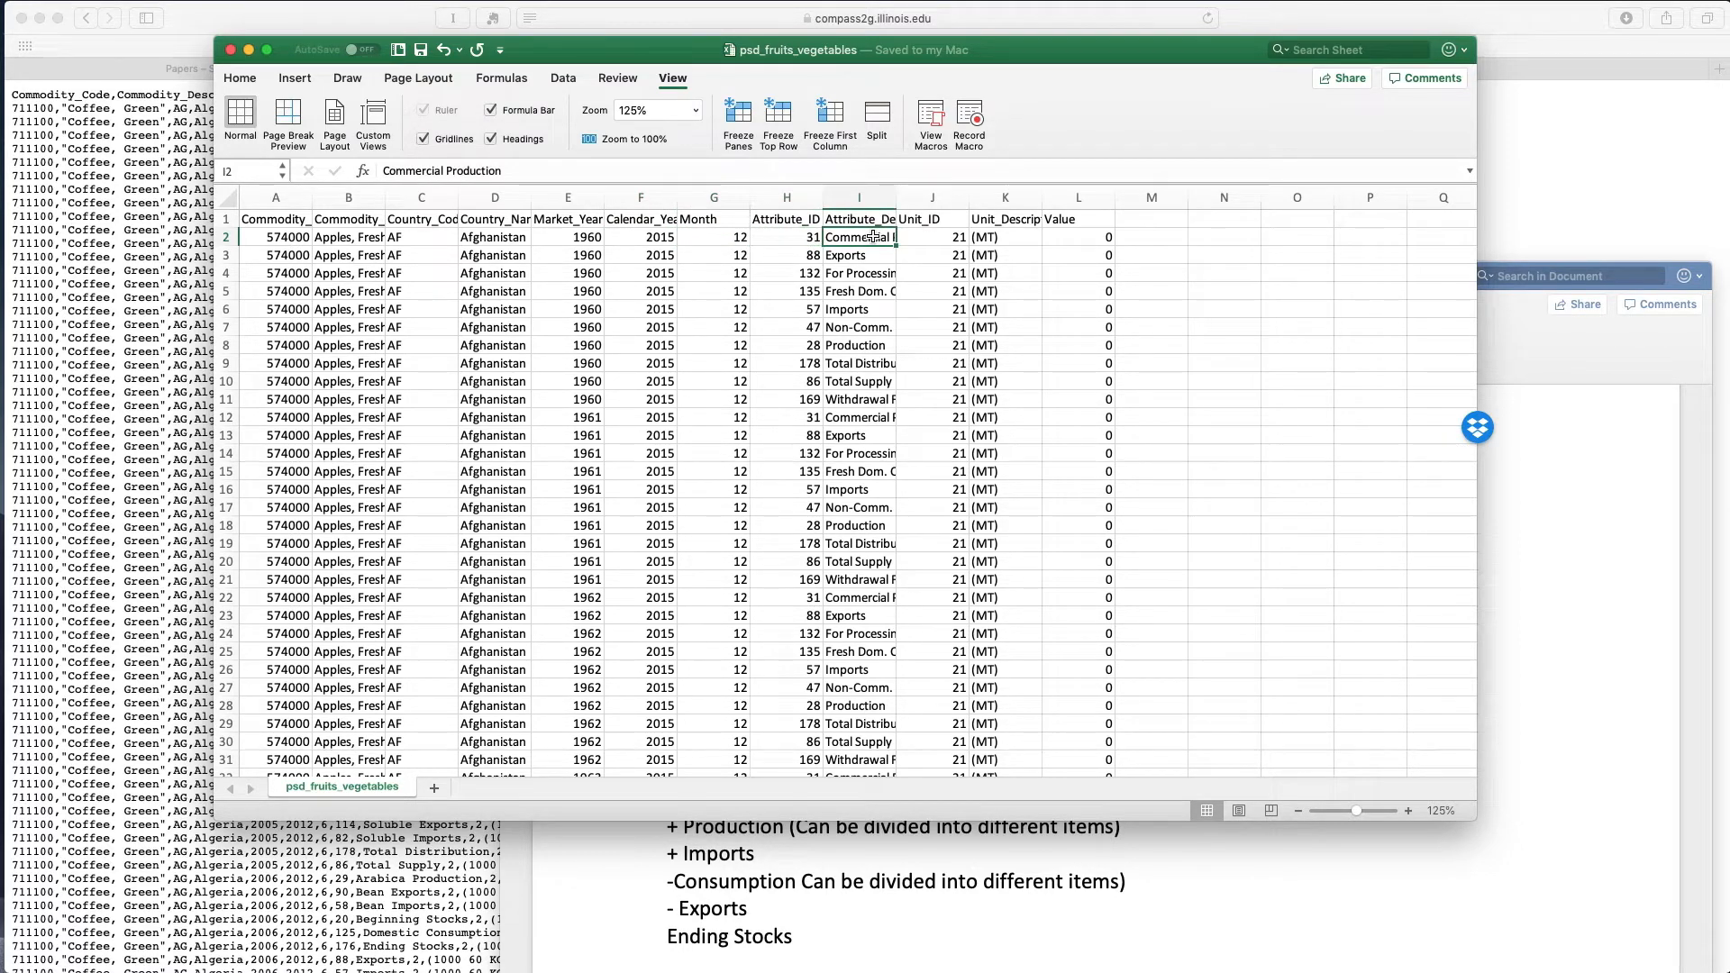
pyautogui.click(943, 235)
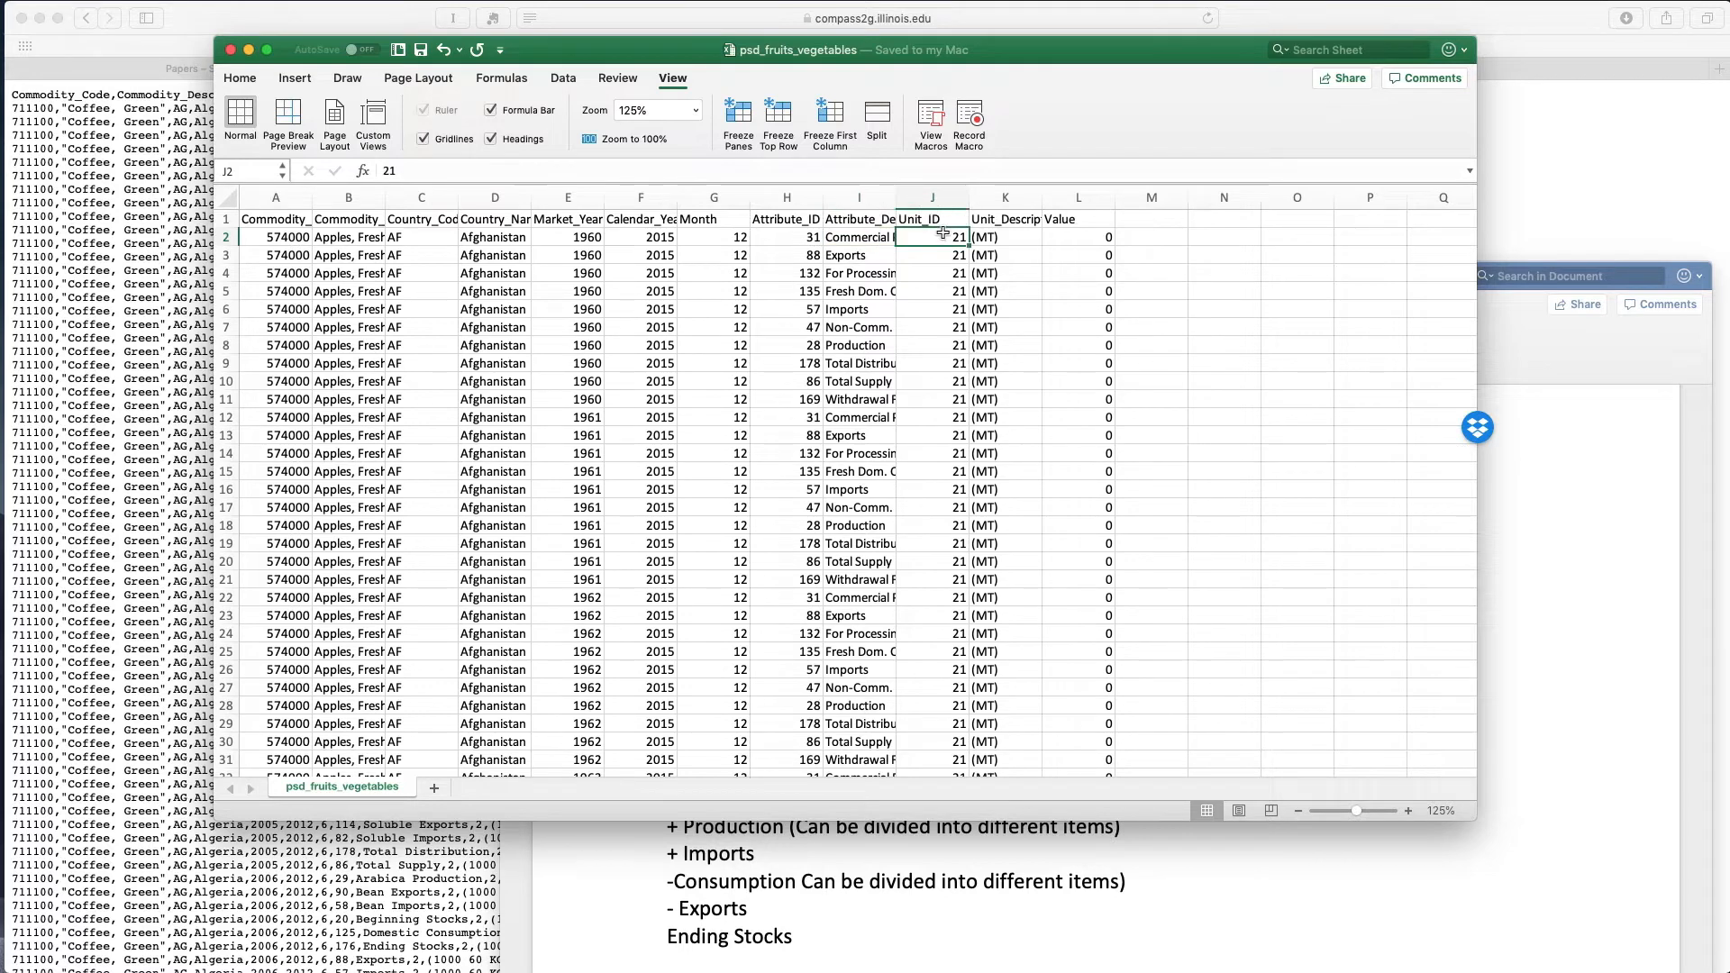
pyautogui.click(1010, 238)
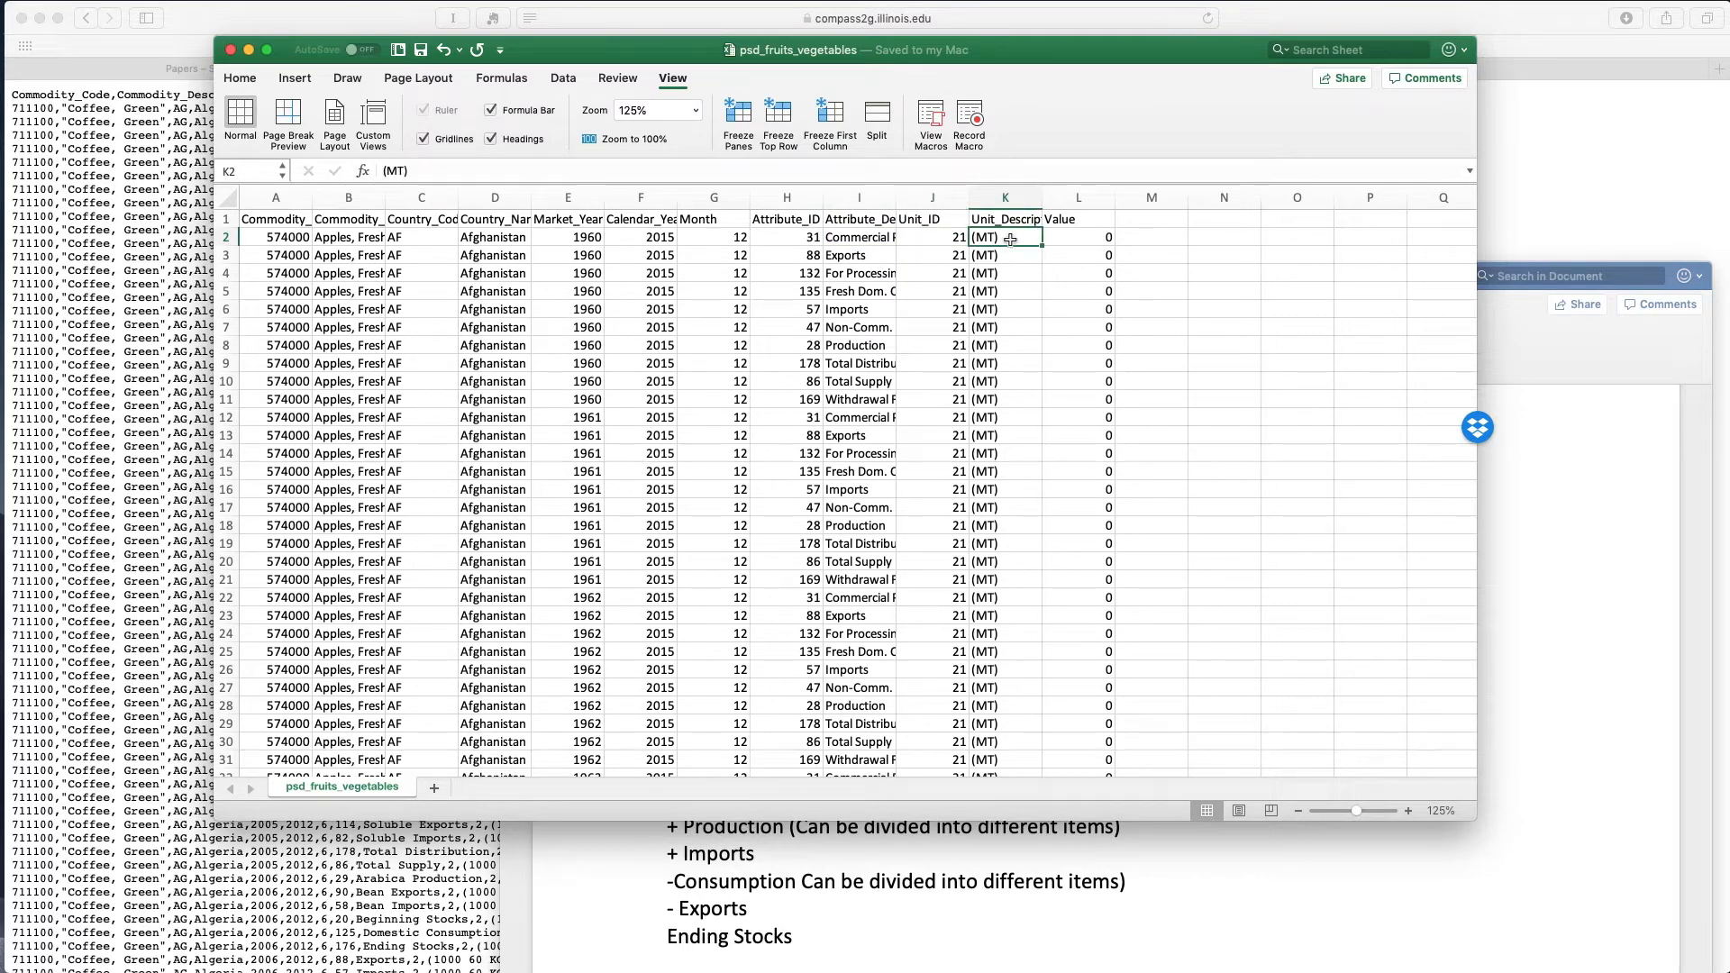
pyautogui.click(1088, 240)
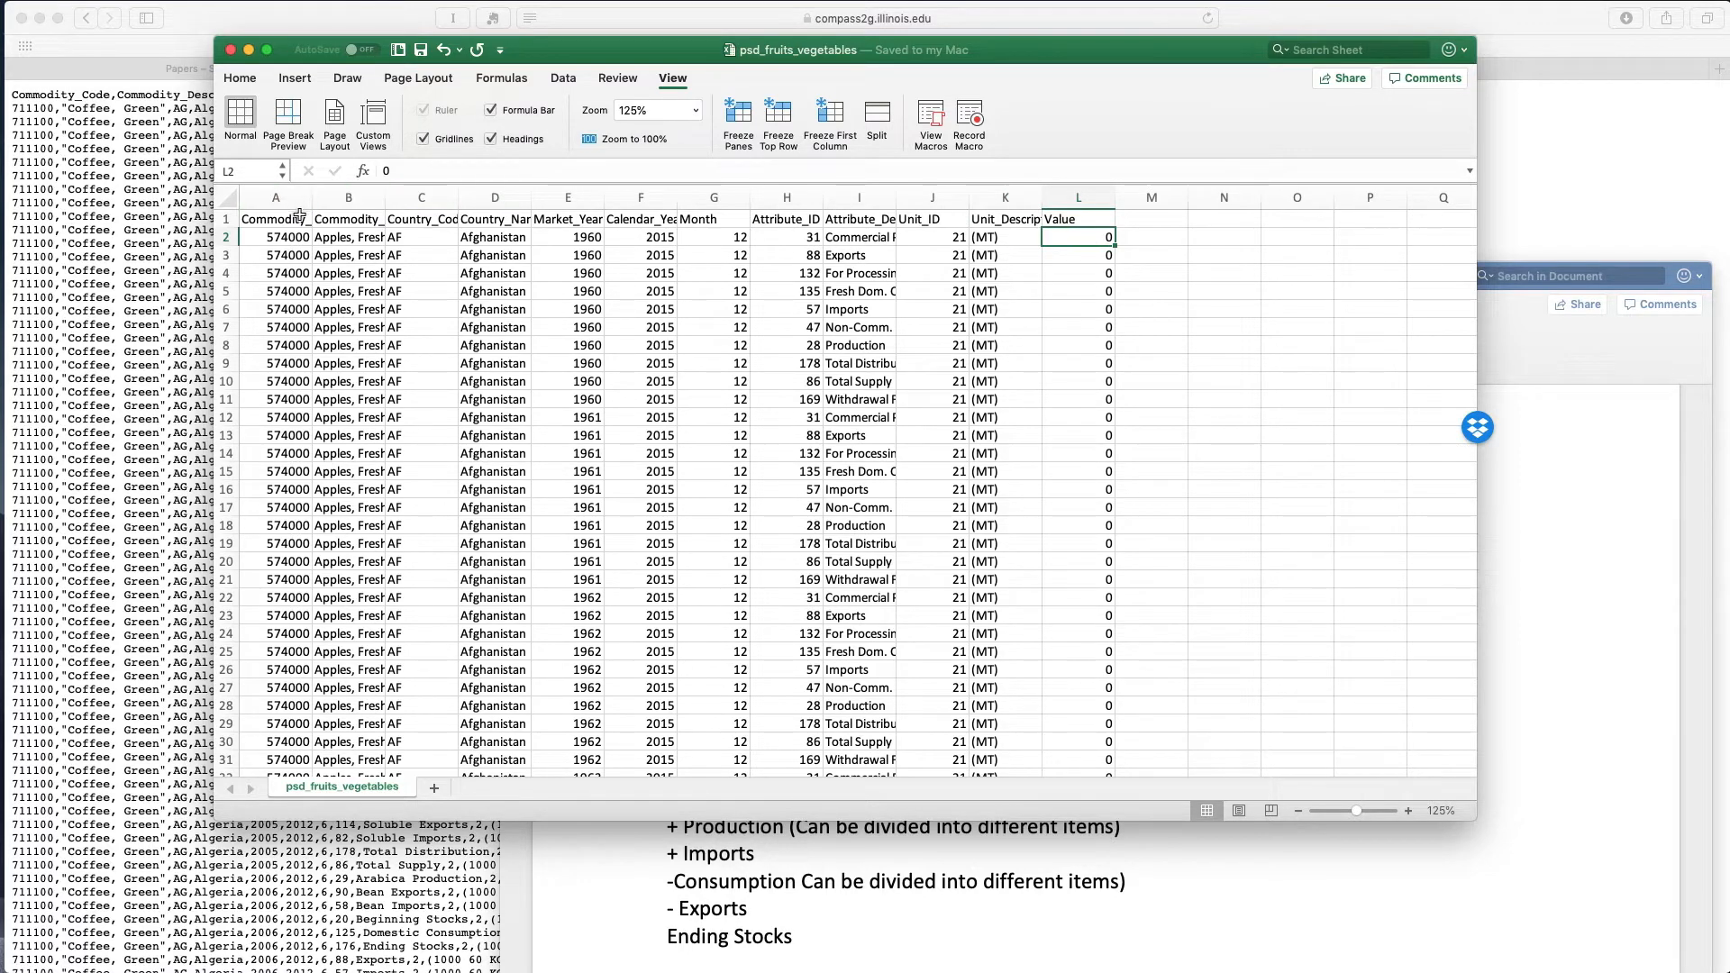
# - Turn on filtering for the data so every column header in row 1 gets a filter control
pyautogui.moveTo(299, 216); pyautogui.dragTo(728, 182)
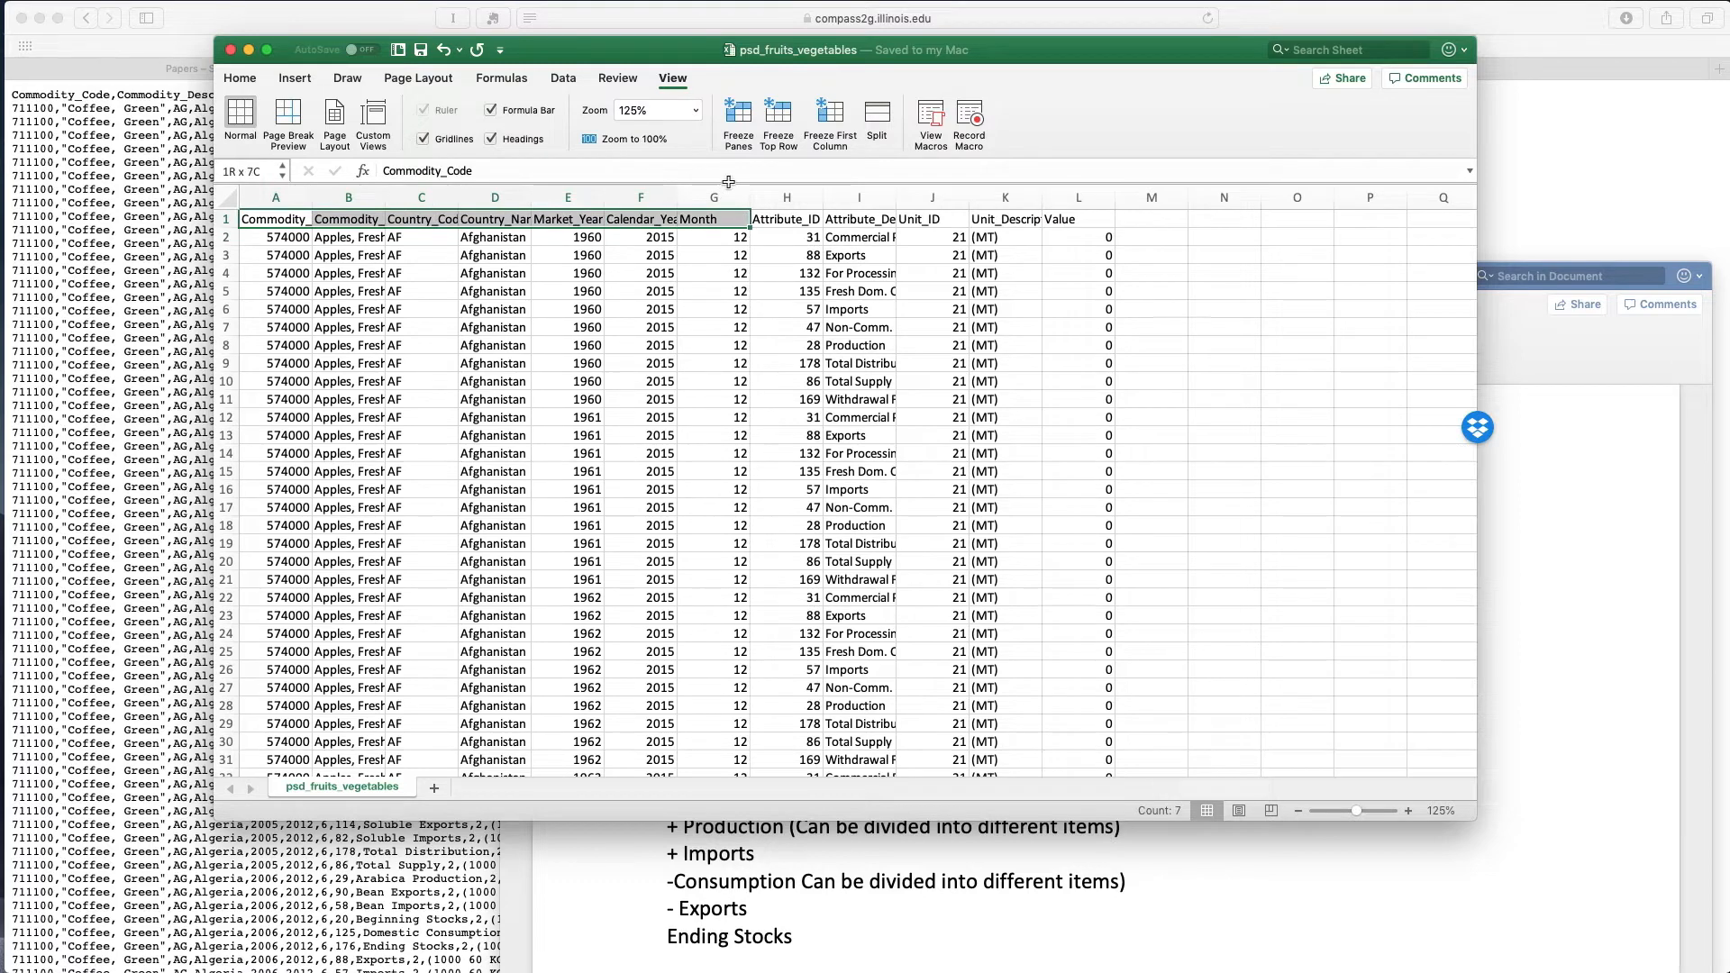
pyautogui.click(699, 275)
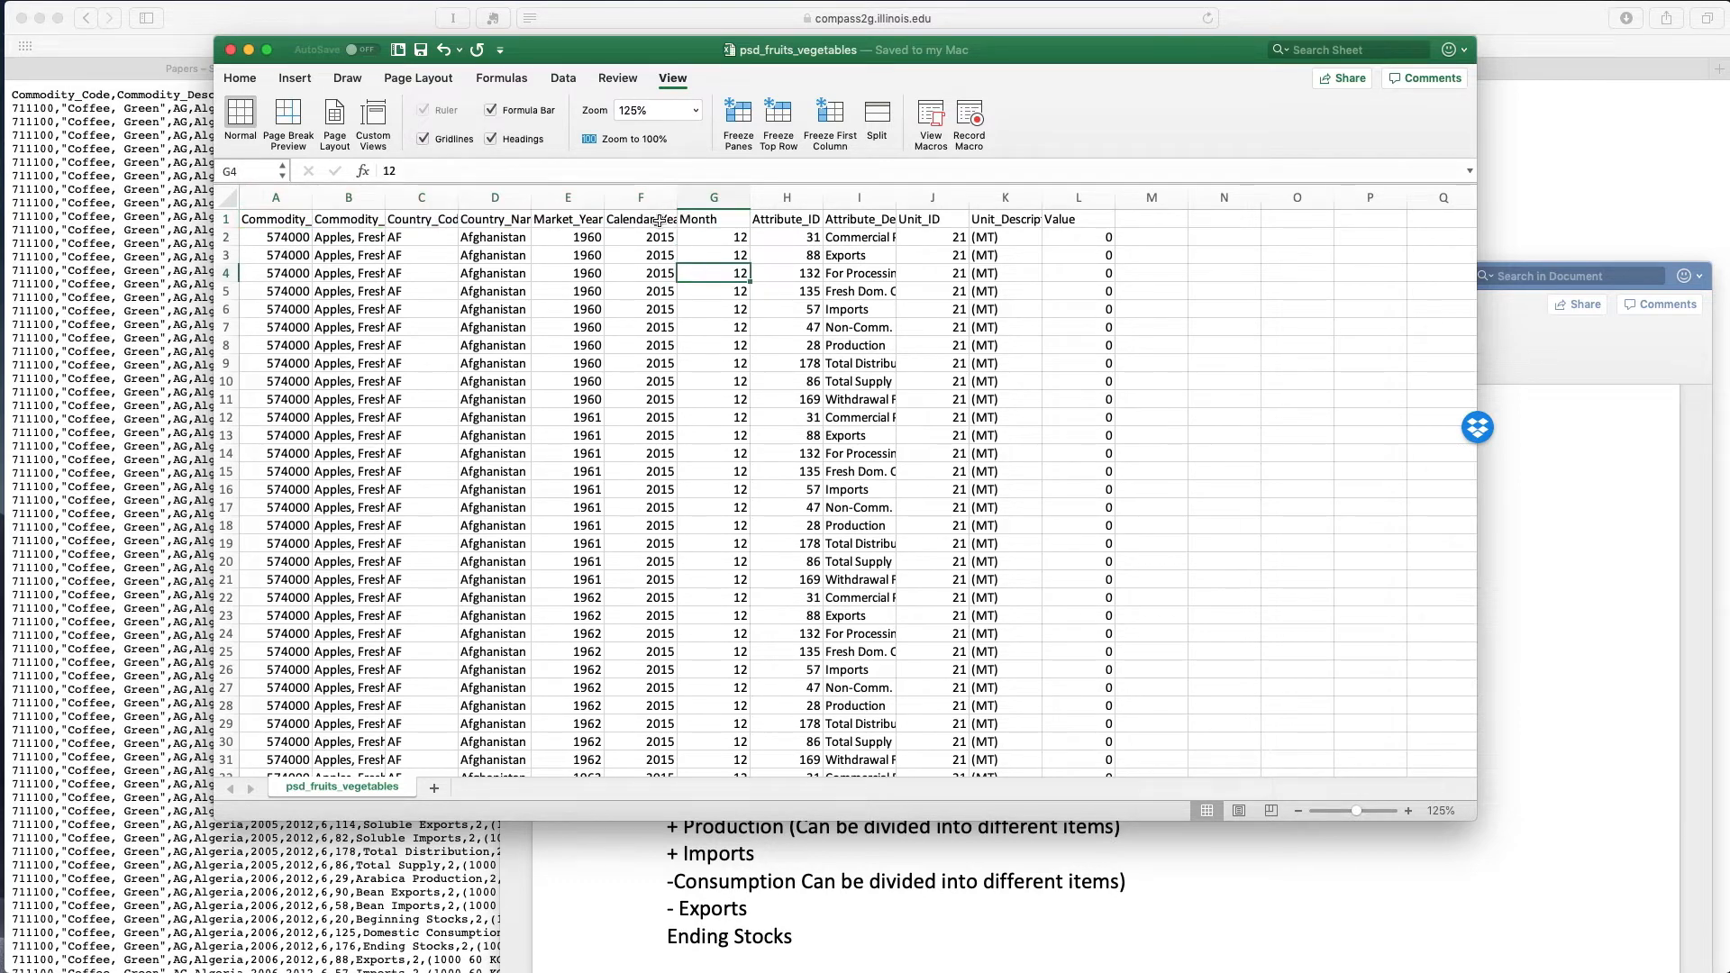
pyautogui.click(561, 81)
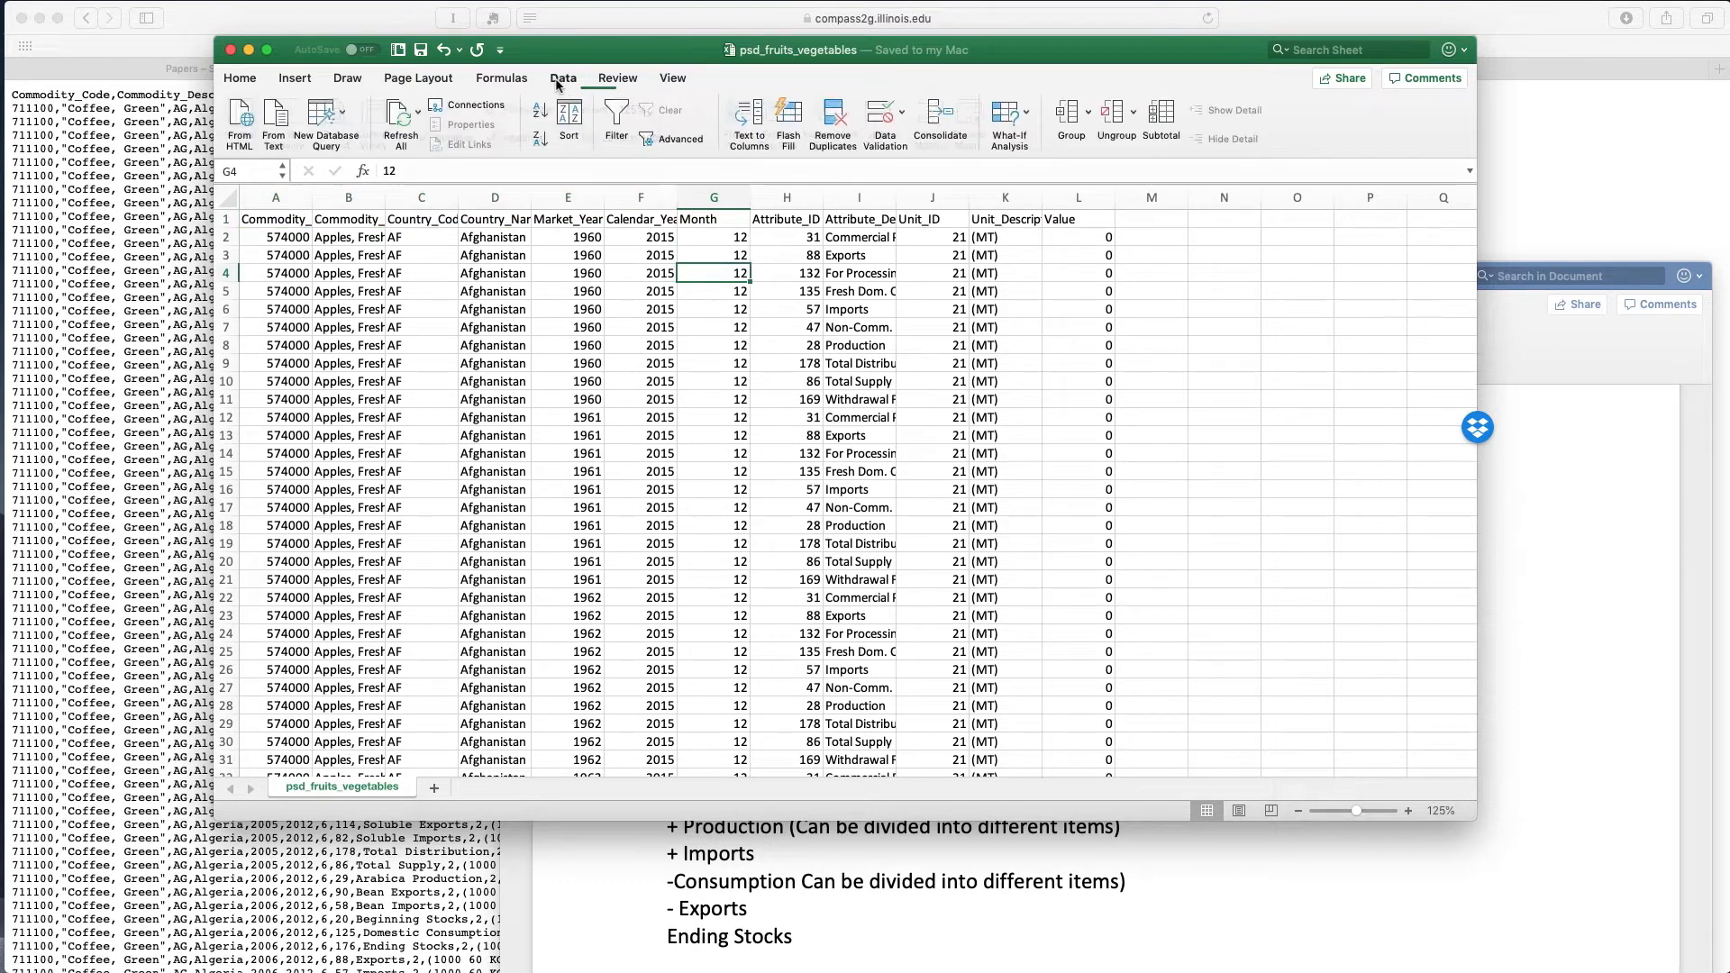
pyautogui.click(616, 114)
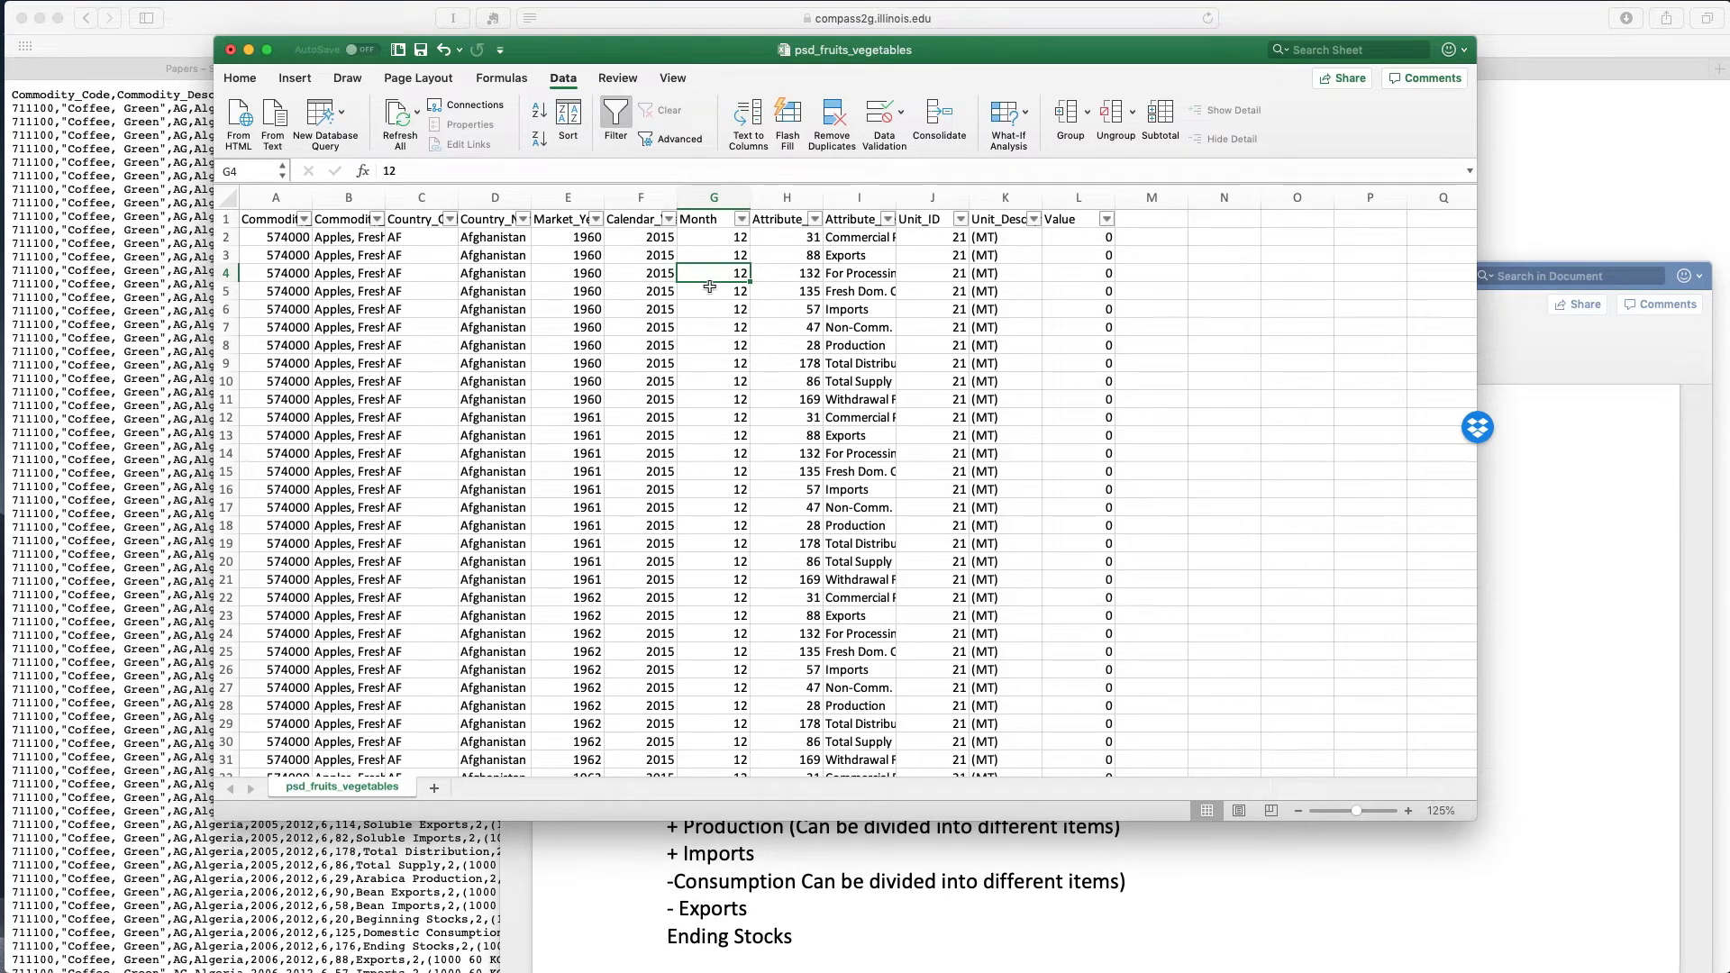
pyautogui.click(618, 111)
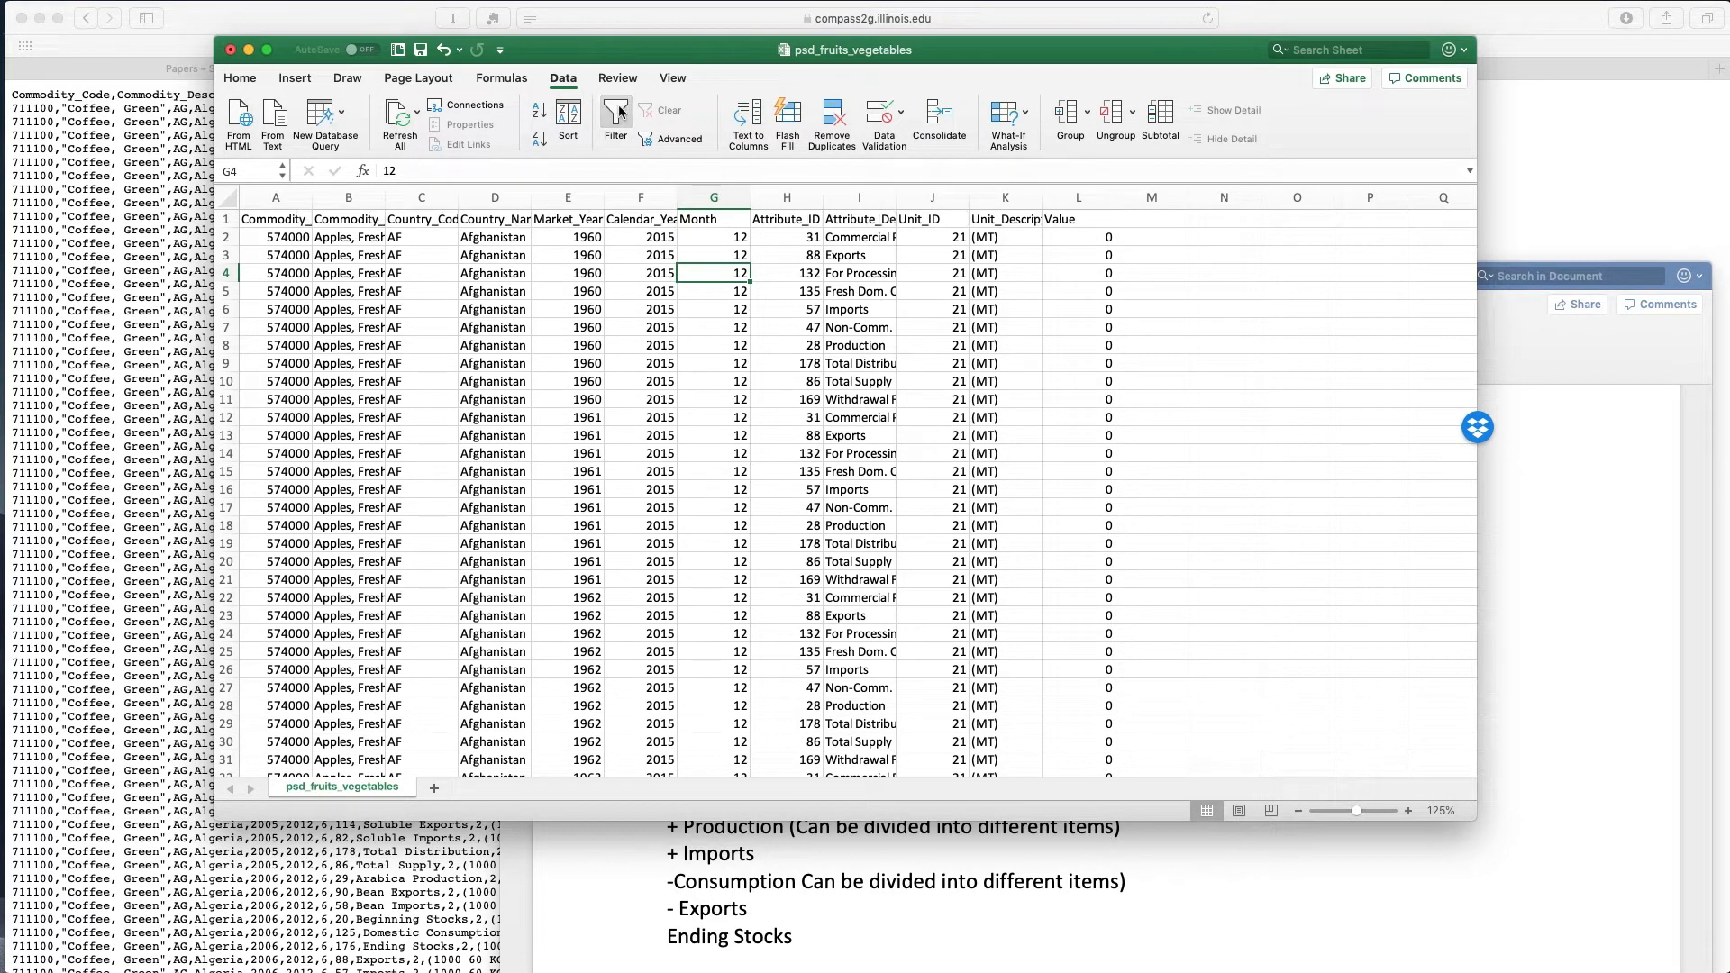
pyautogui.click(619, 112)
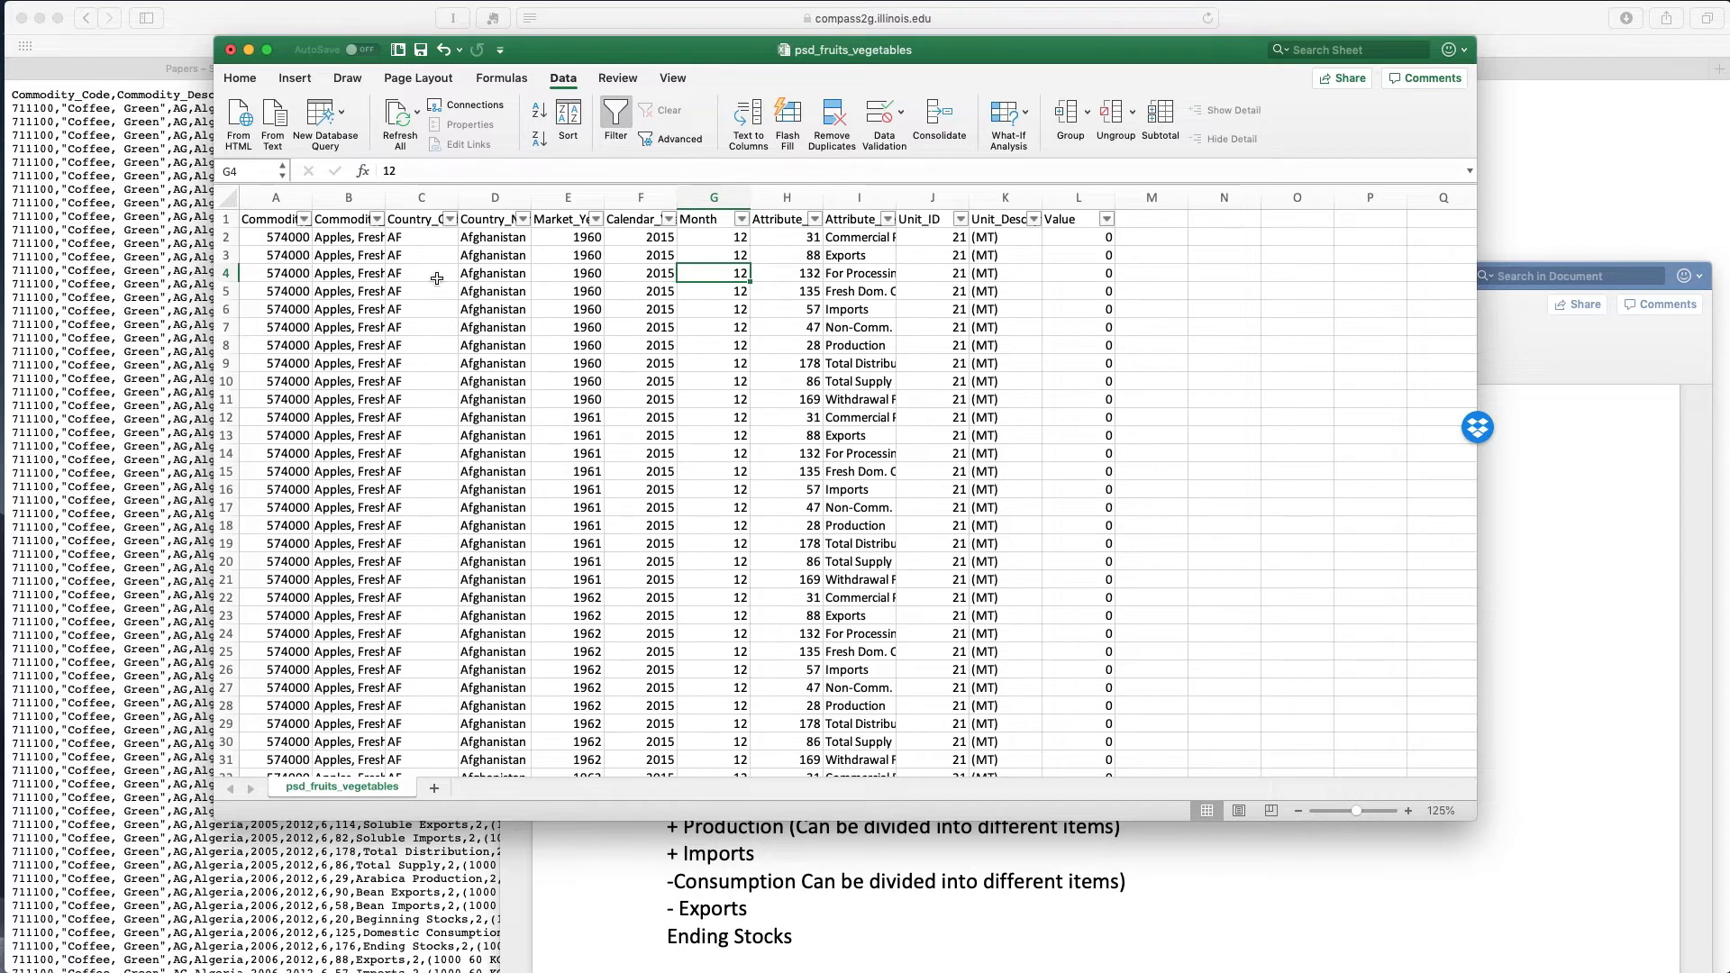
# - Filter the Commodity_Description column to show only "Apples, Fresh"
pyautogui.click(379, 222)
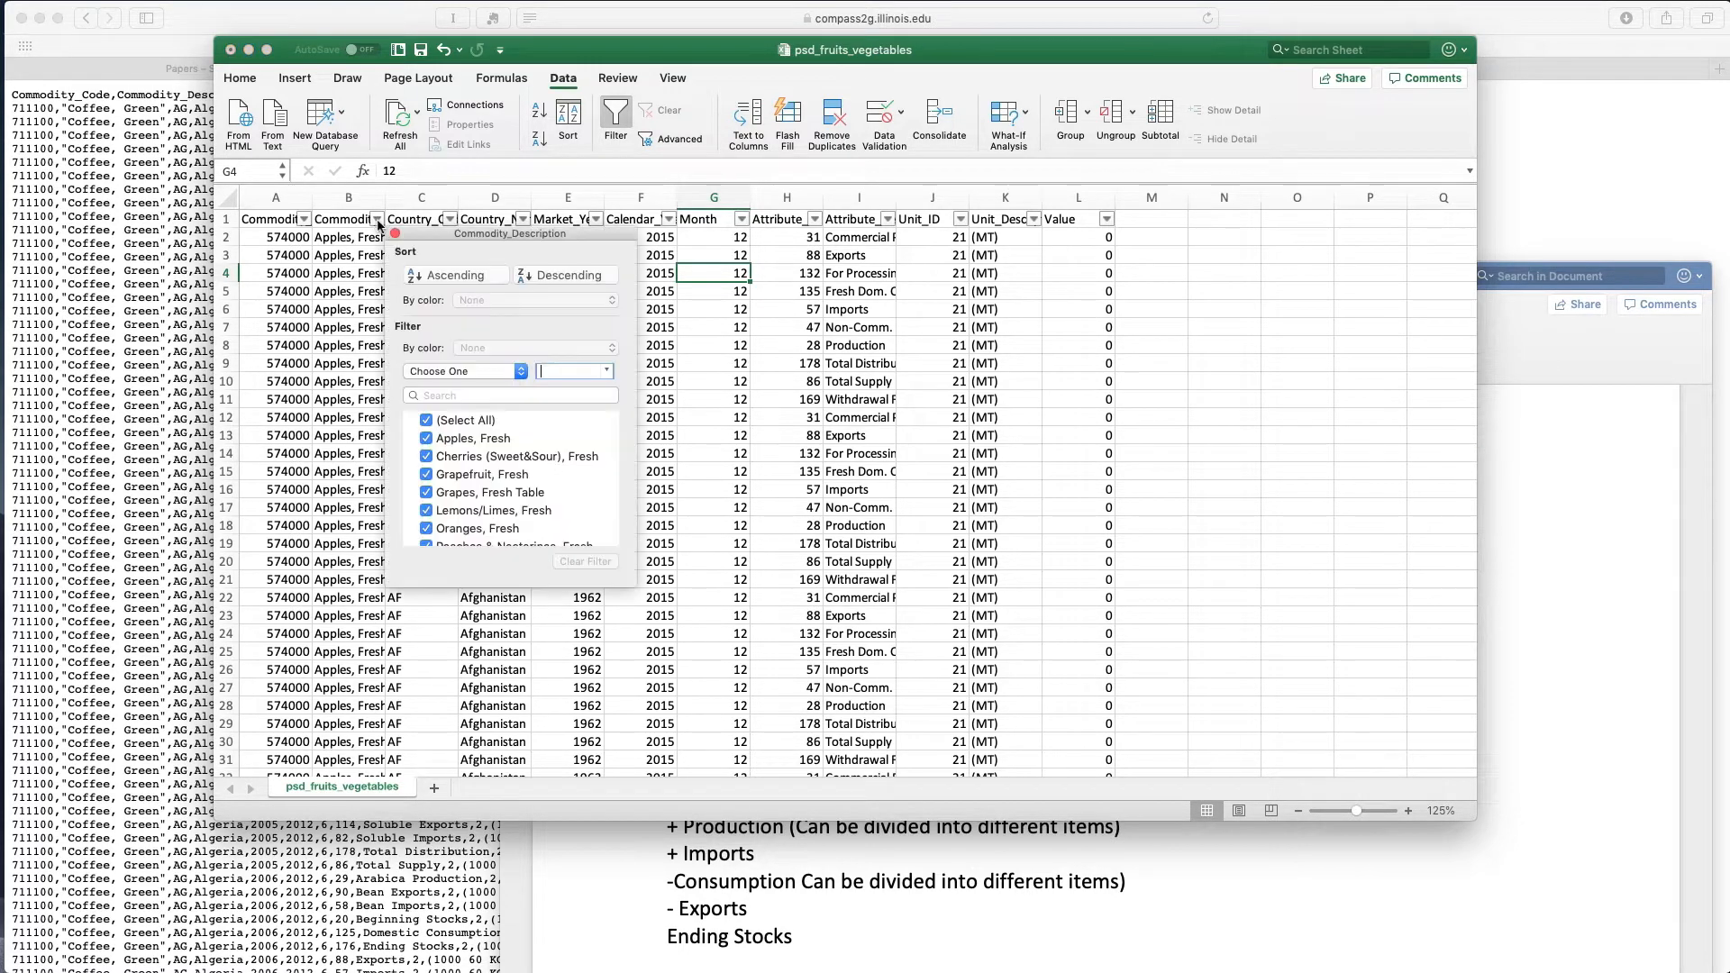
pyautogui.scroll(-3, 431, 458)
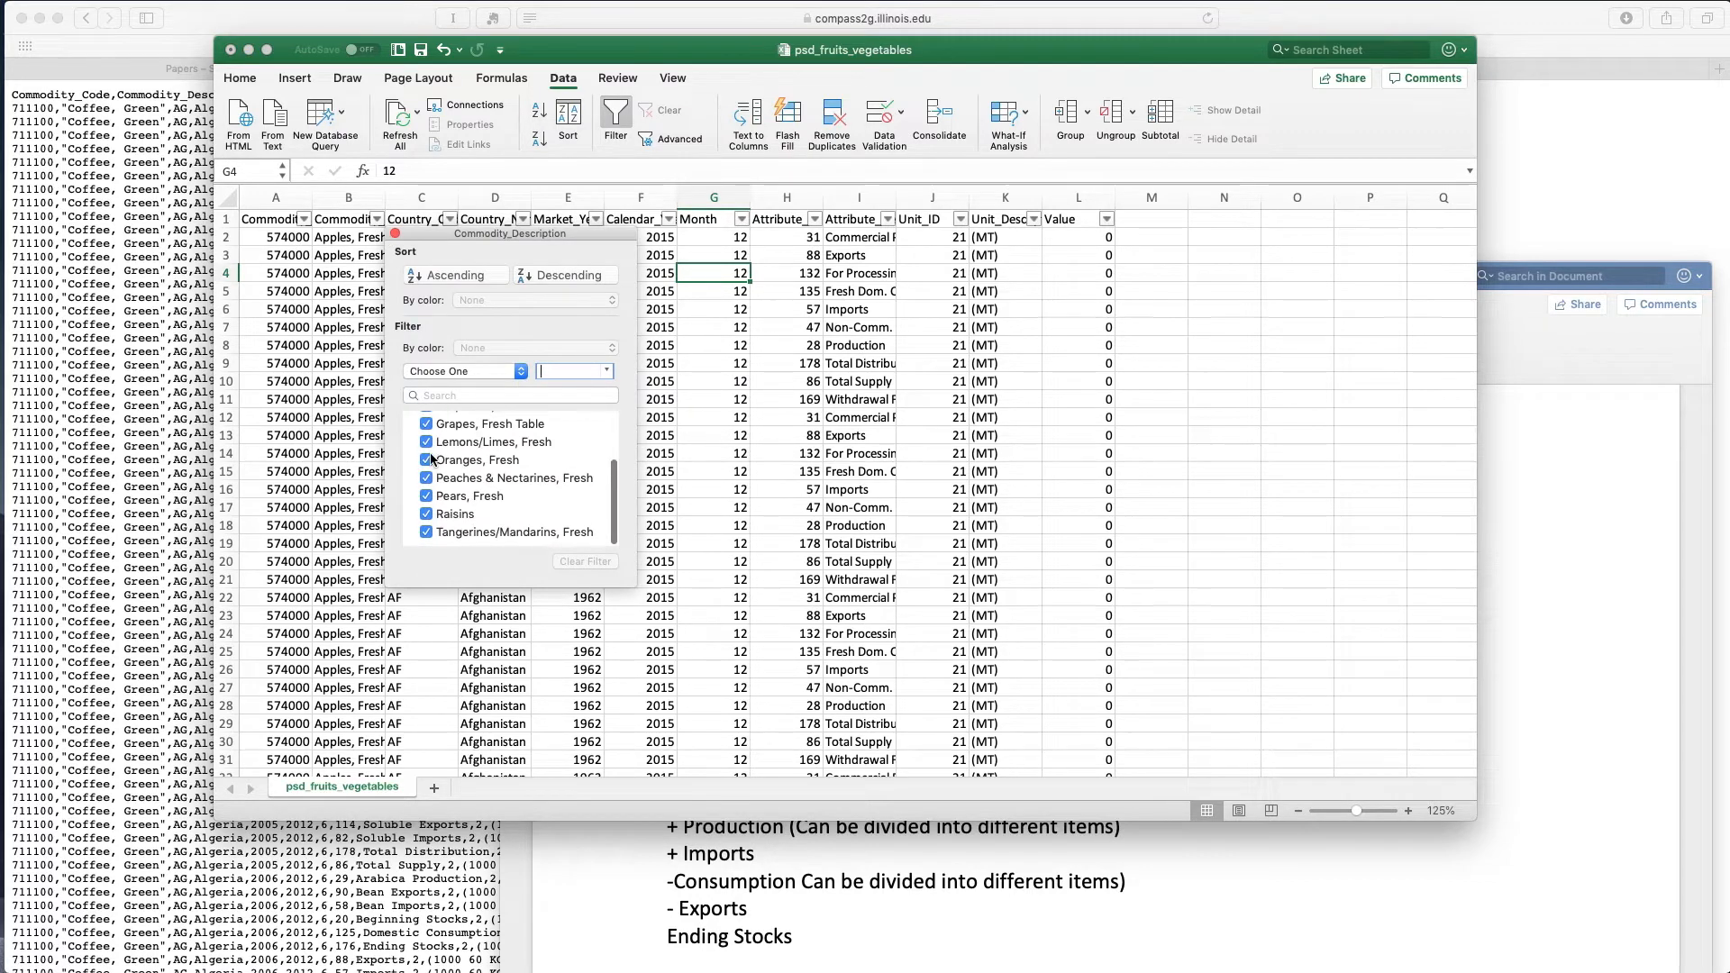
pyautogui.scroll(5, 431, 459)
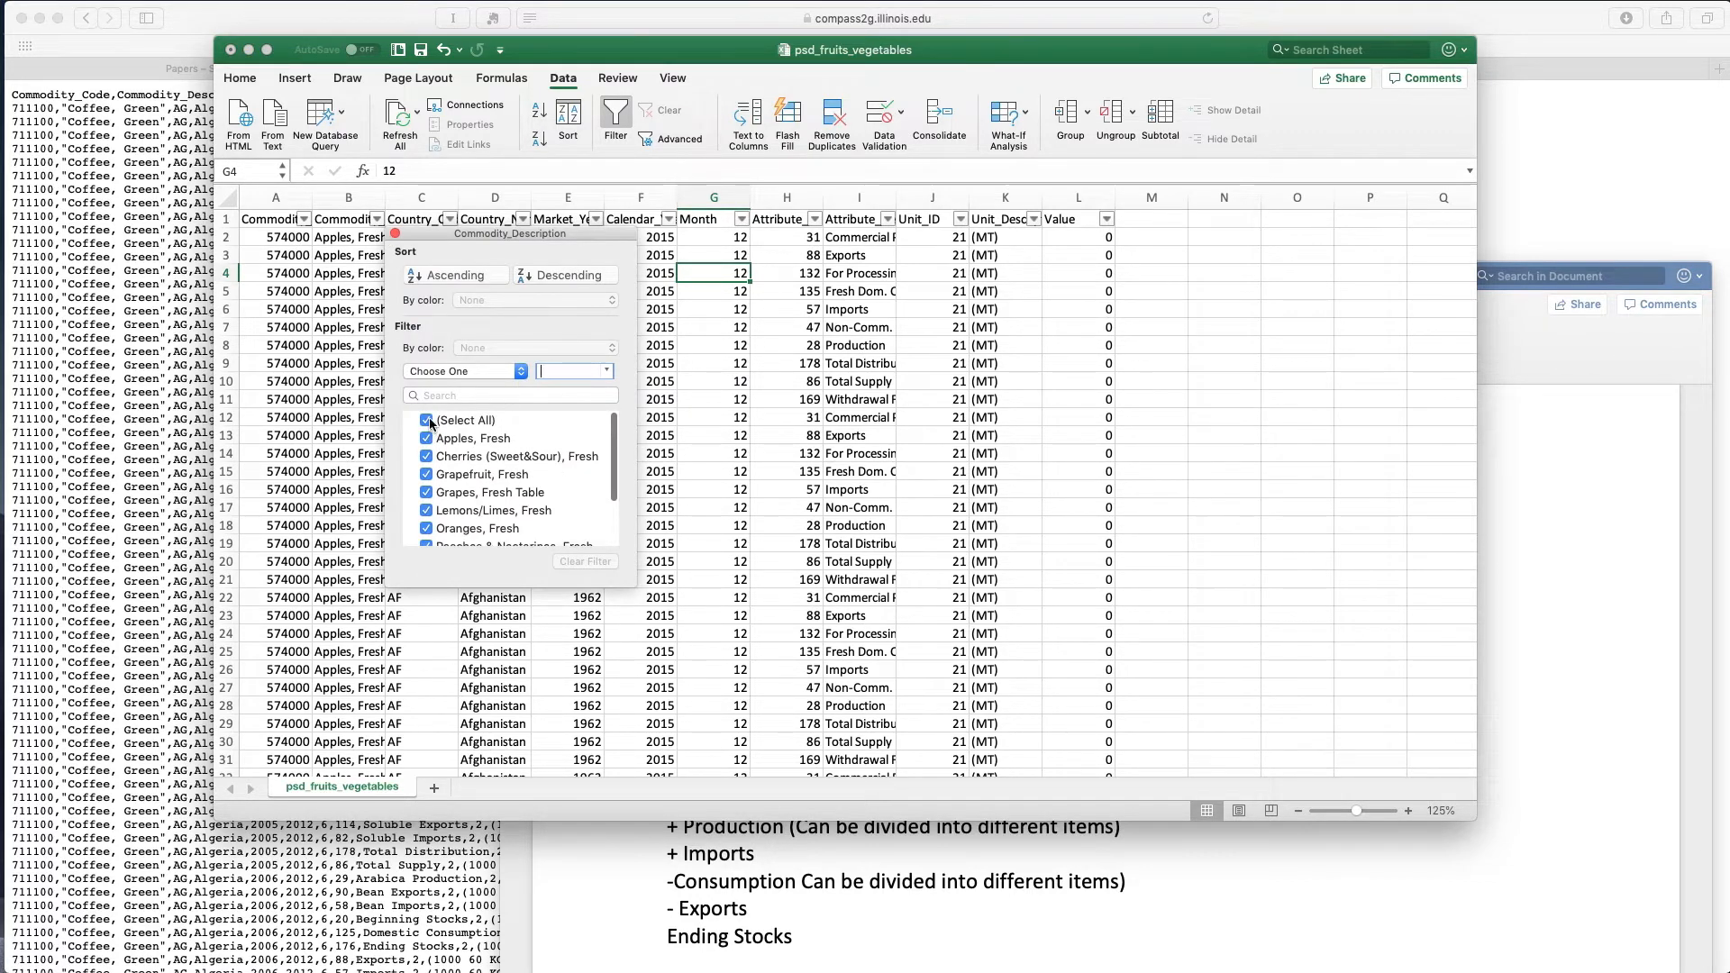
pyautogui.click(427, 421)
pyautogui.click(429, 438)
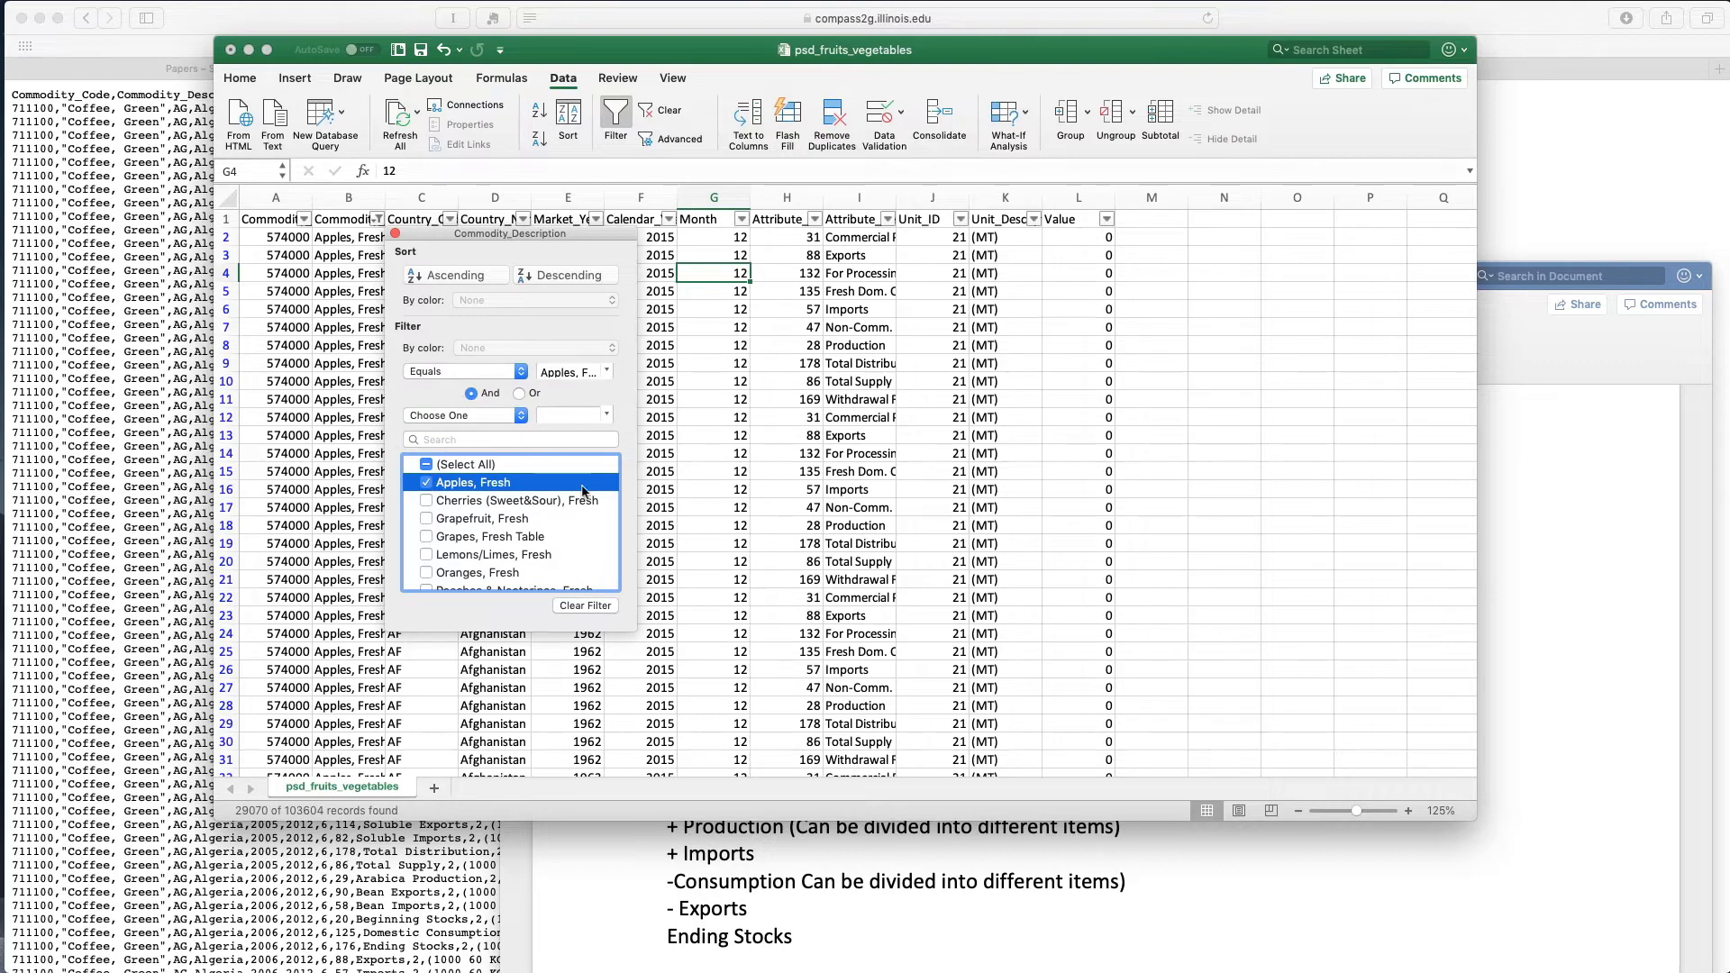
pyautogui.click(713, 556)
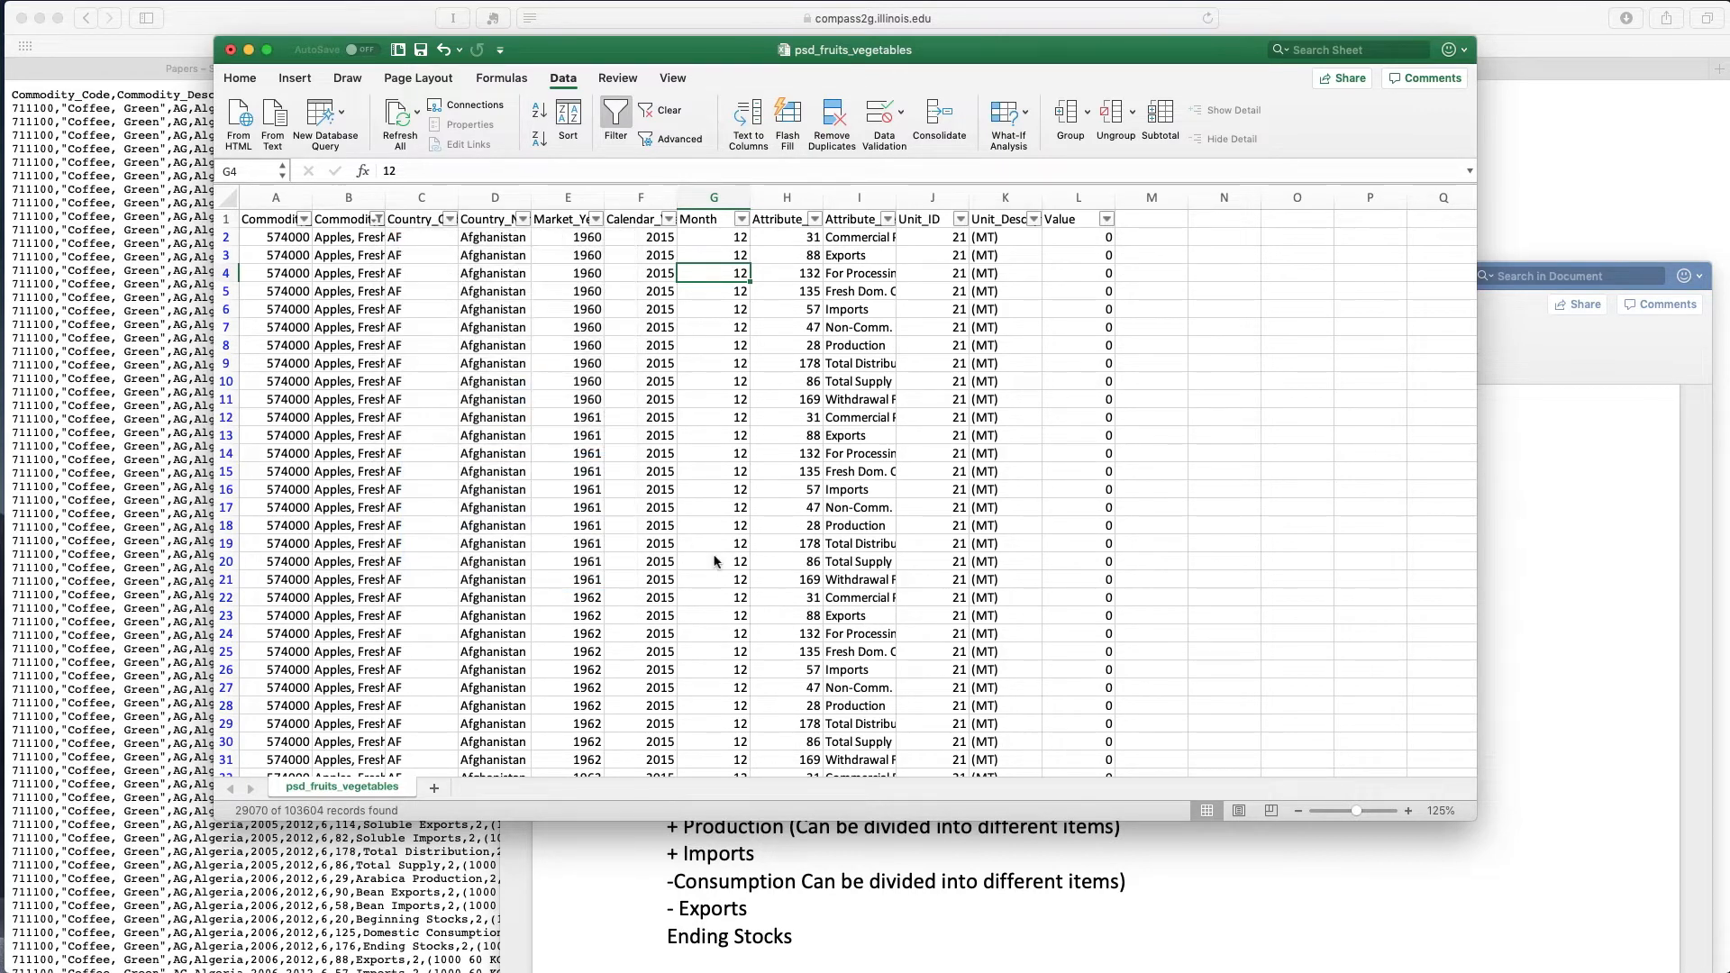
# - Review the Commodity_Description filter choices and look through the filtered apple records
pyautogui.click(377, 219)
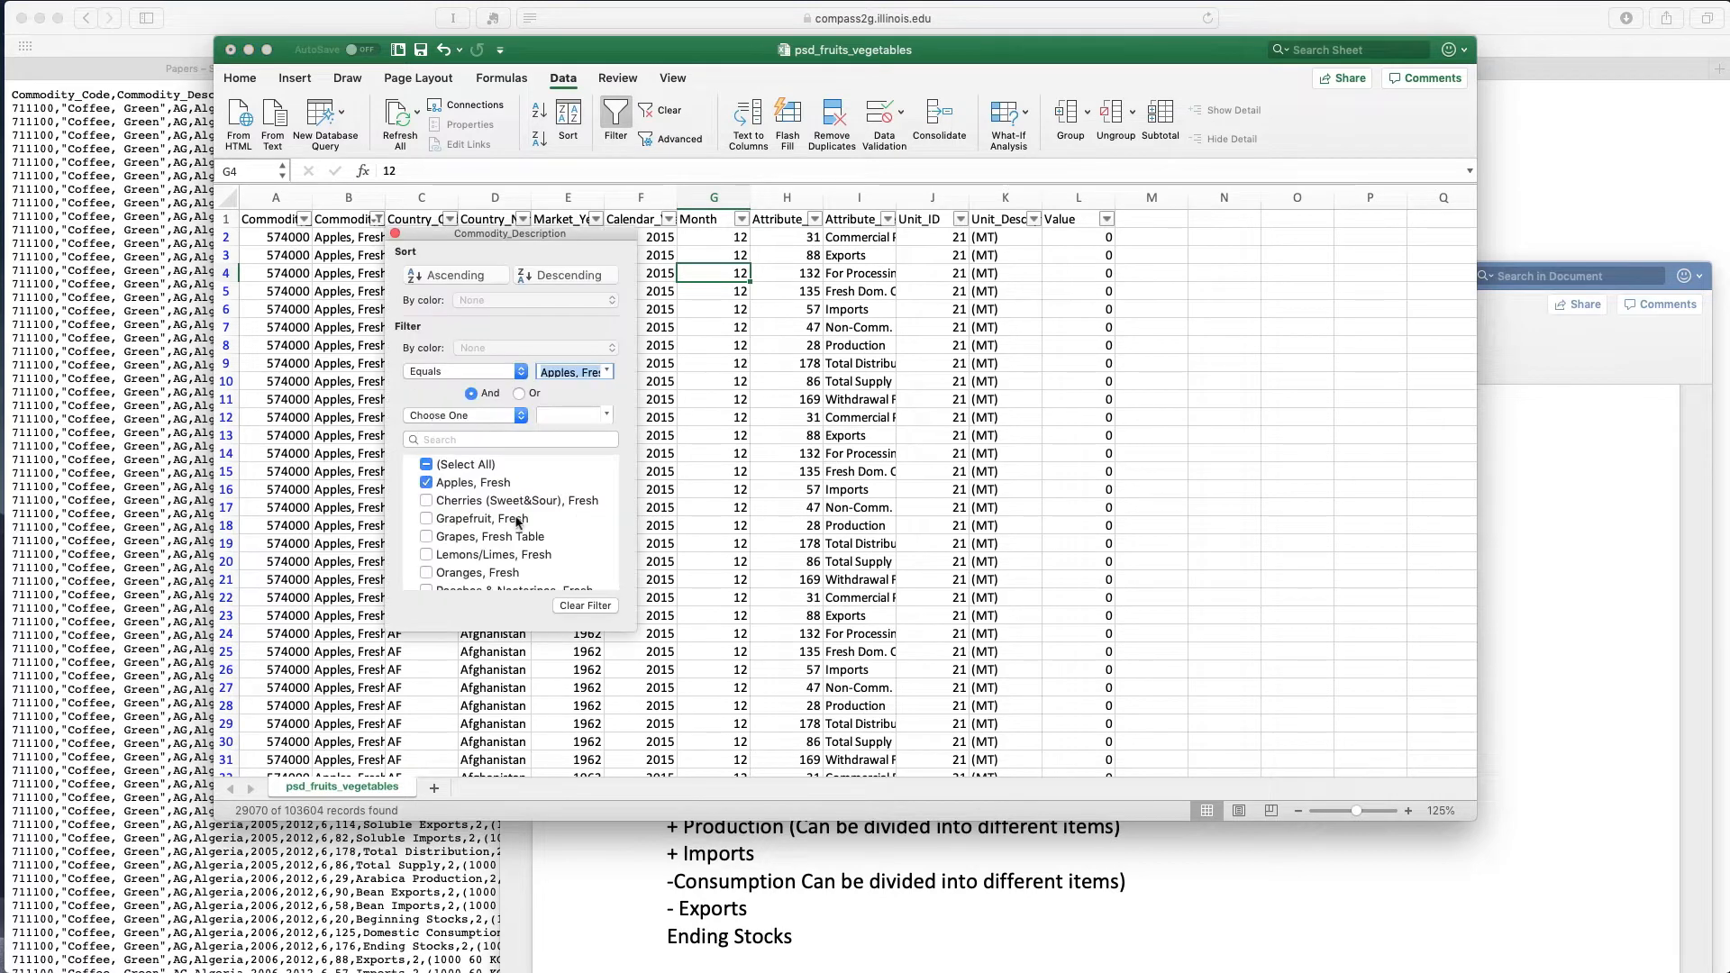
pyautogui.click(341, 518)
pyautogui.scroll(-5, 343, 521)
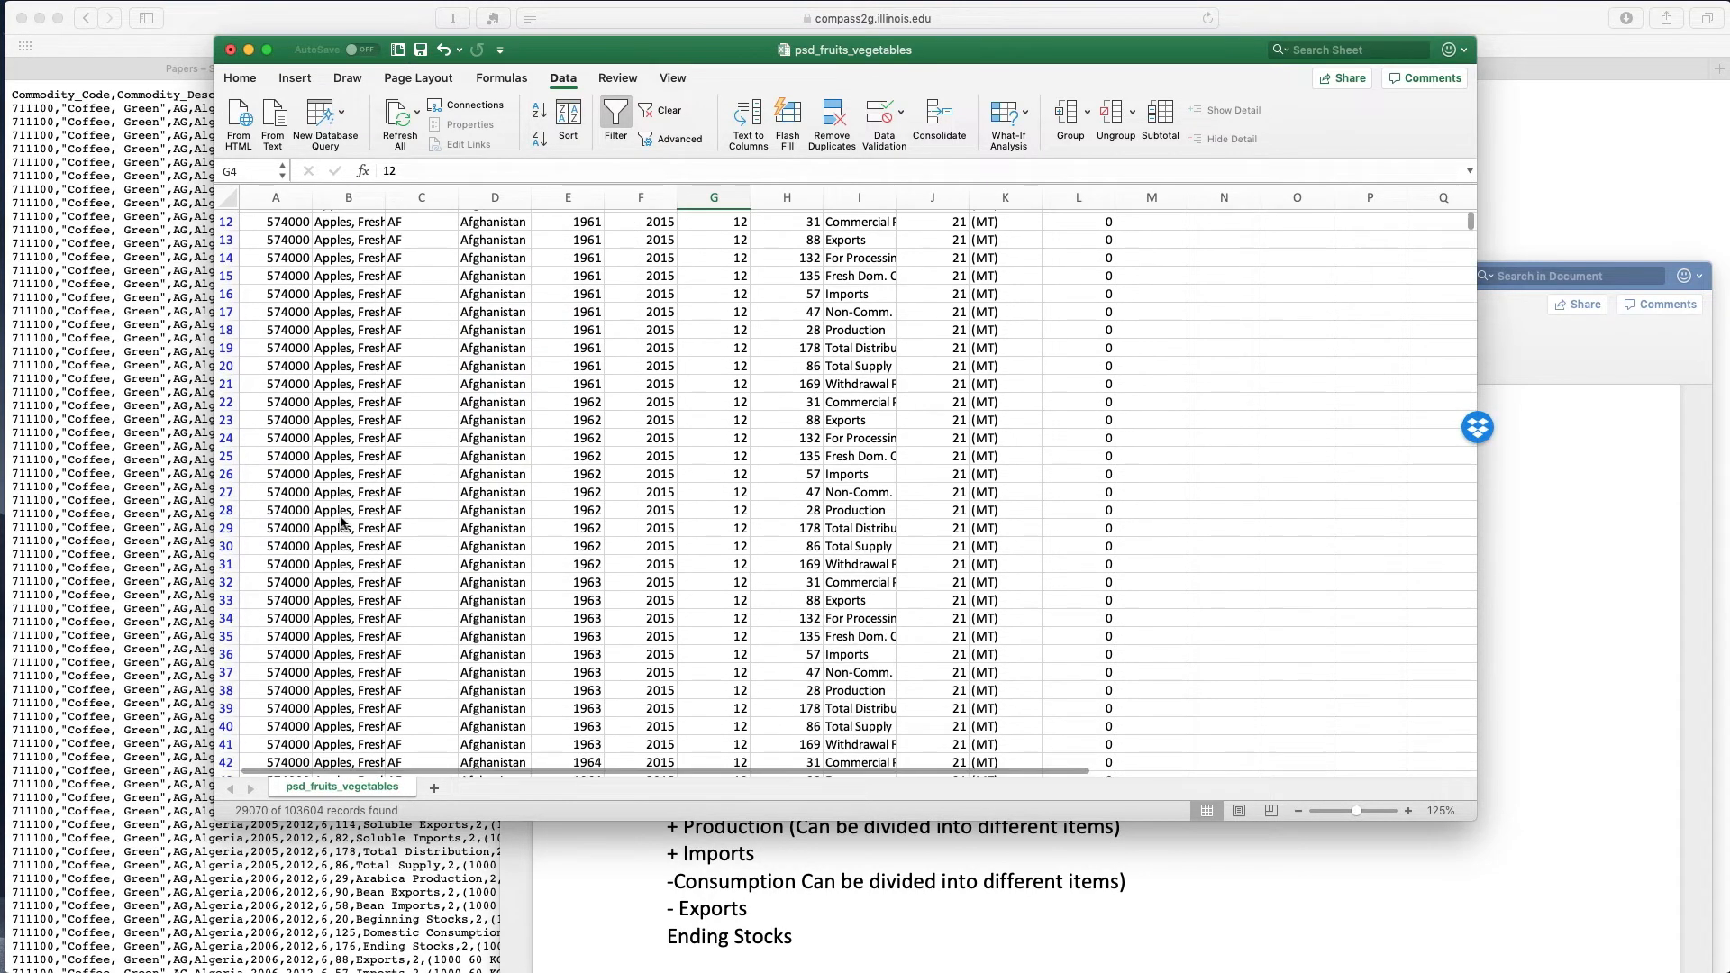
pyautogui.scroll(4, 343, 521)
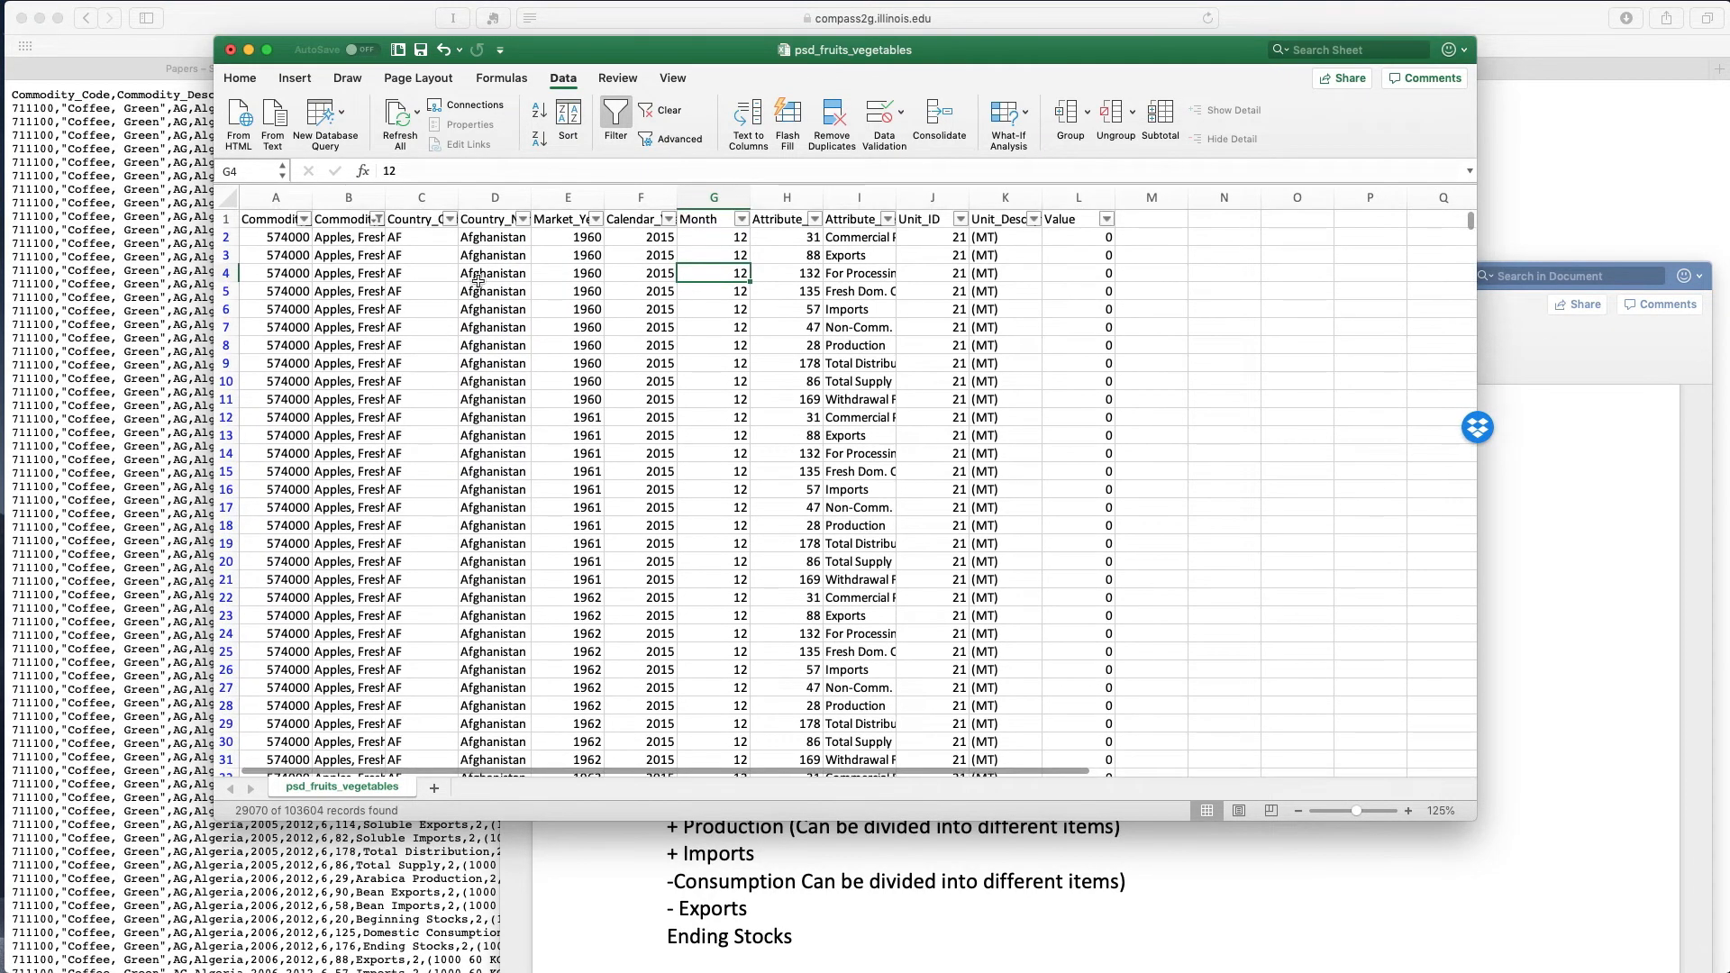
# - Filter the Country_Name column to show only United States
pyautogui.click(523, 219)
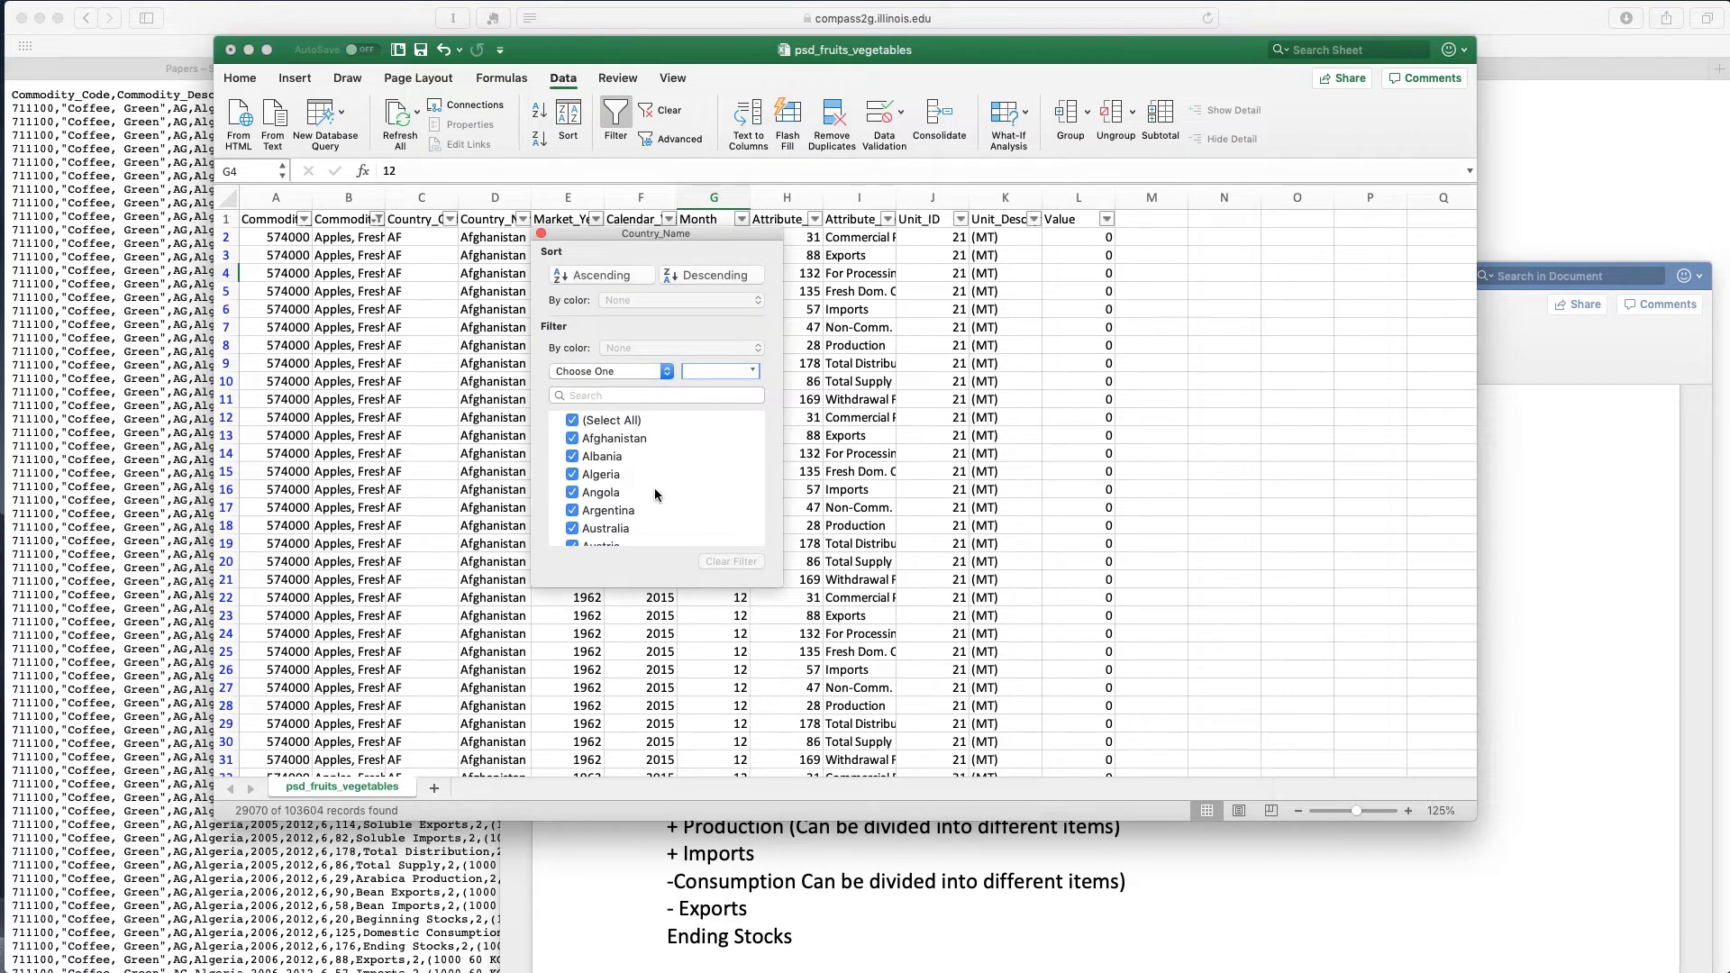
pyautogui.click(574, 420)
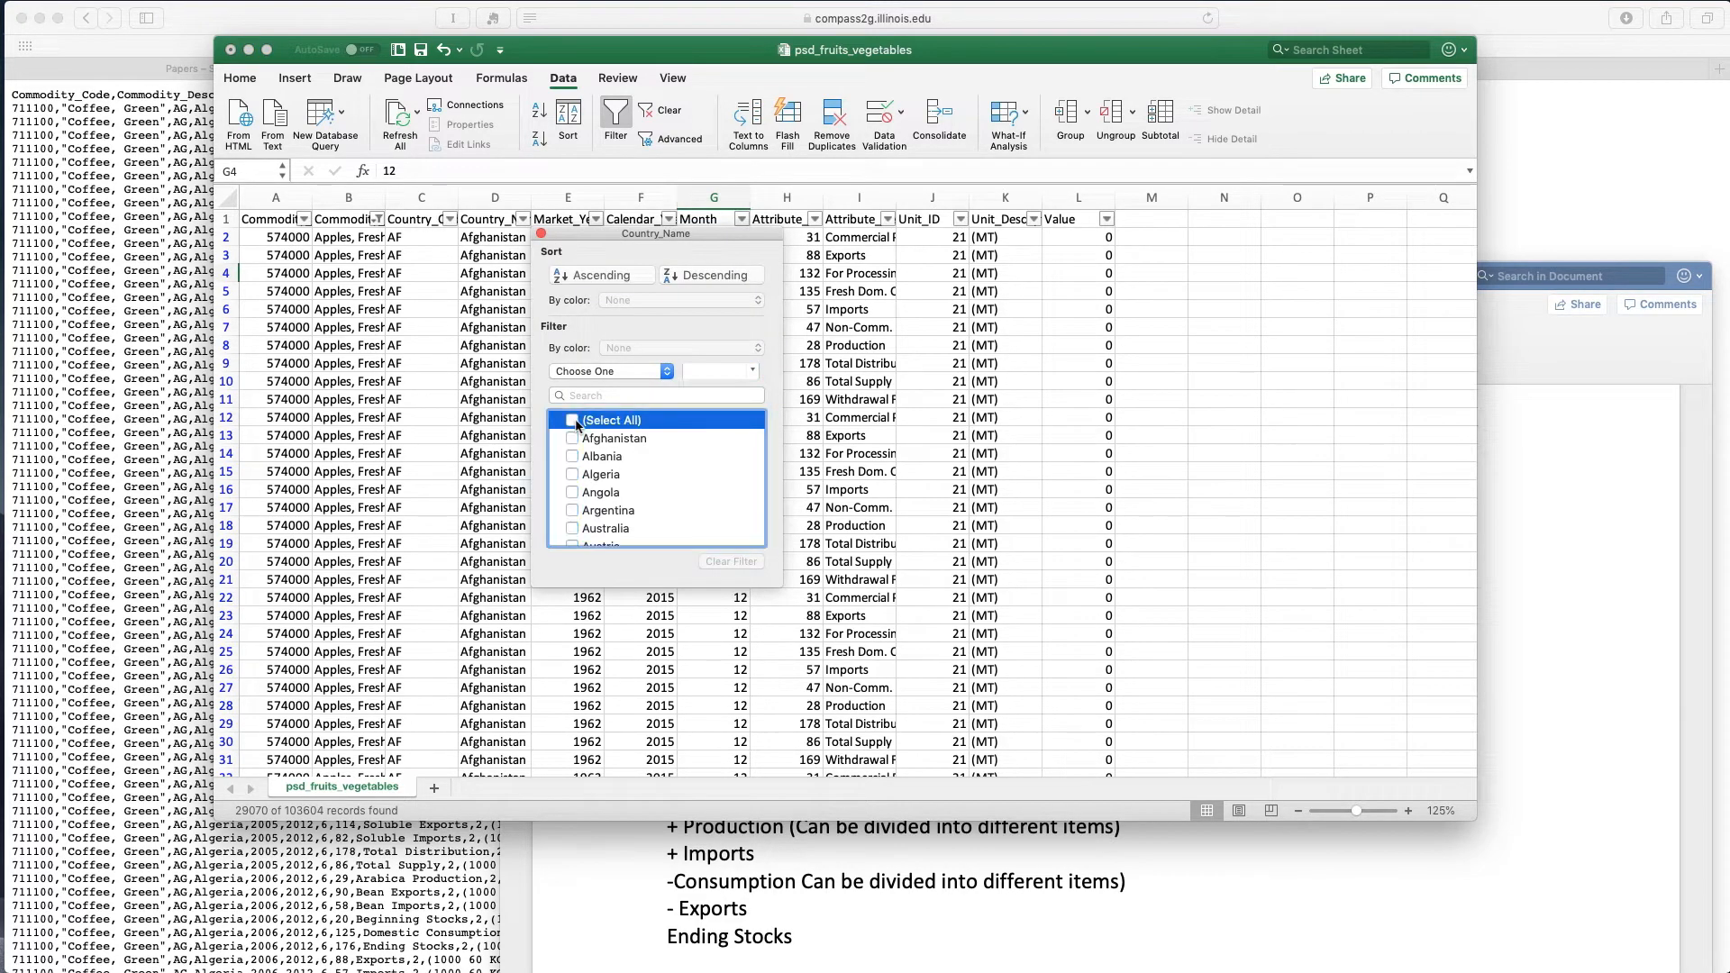
pyautogui.scroll(-10, 578, 426)
pyautogui.scroll(-20, 578, 425)
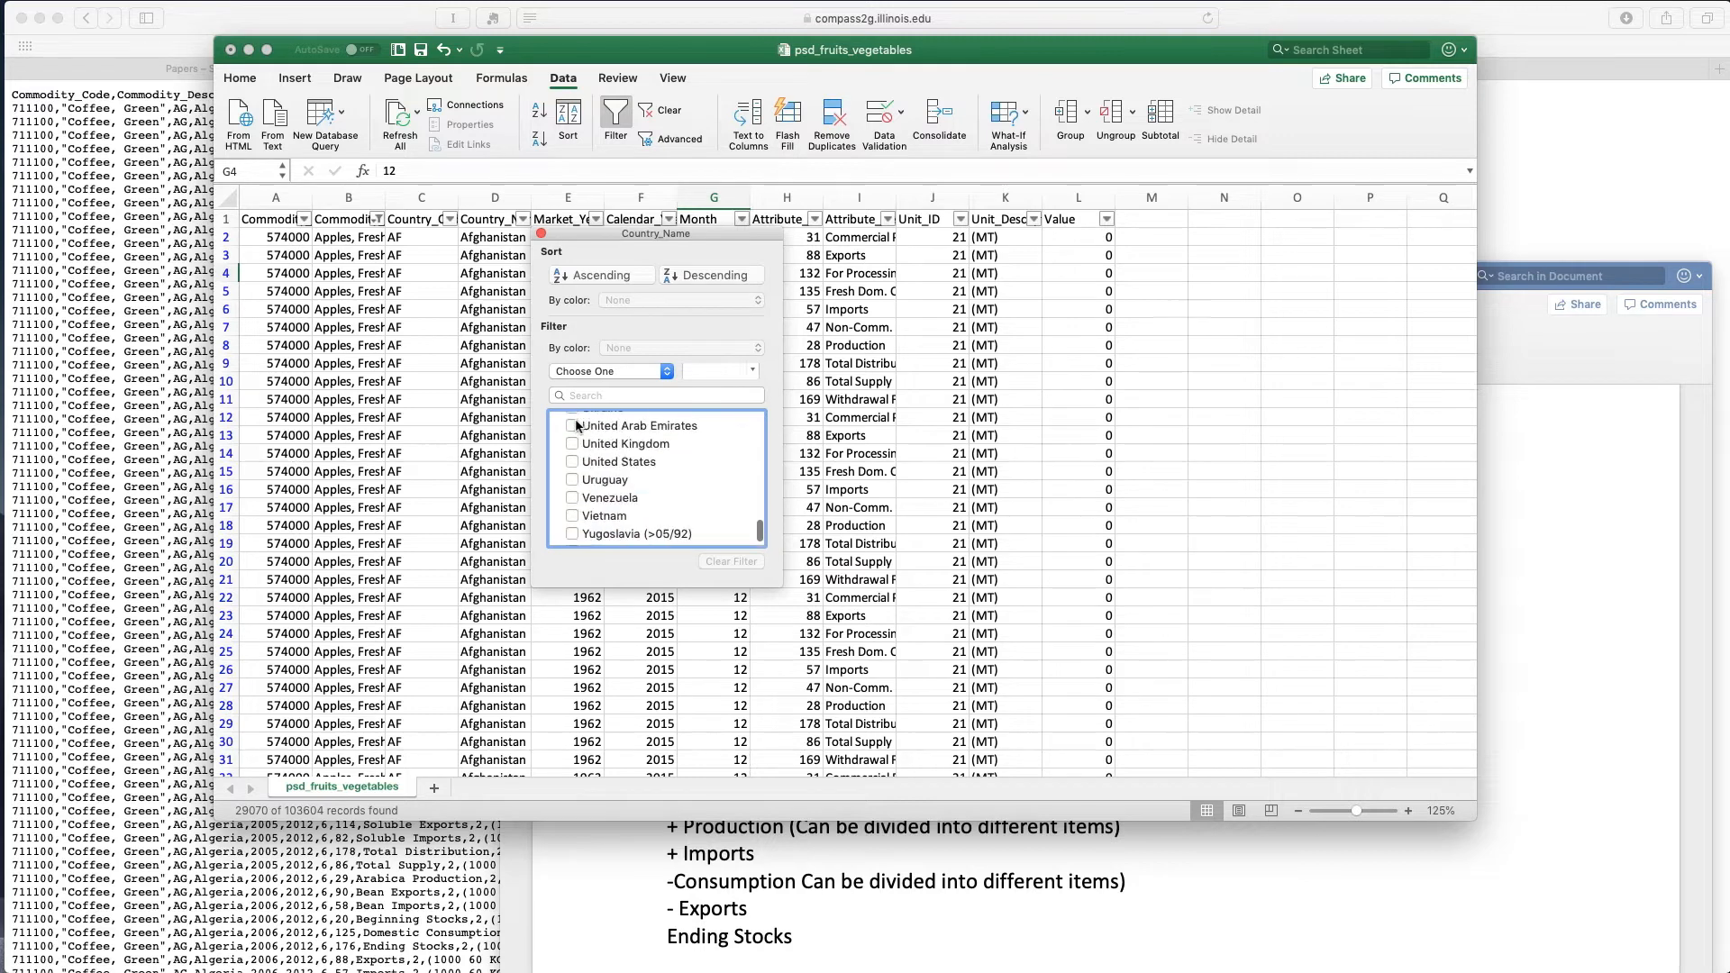
pyautogui.scroll(2, 578, 425)
pyautogui.click(573, 423)
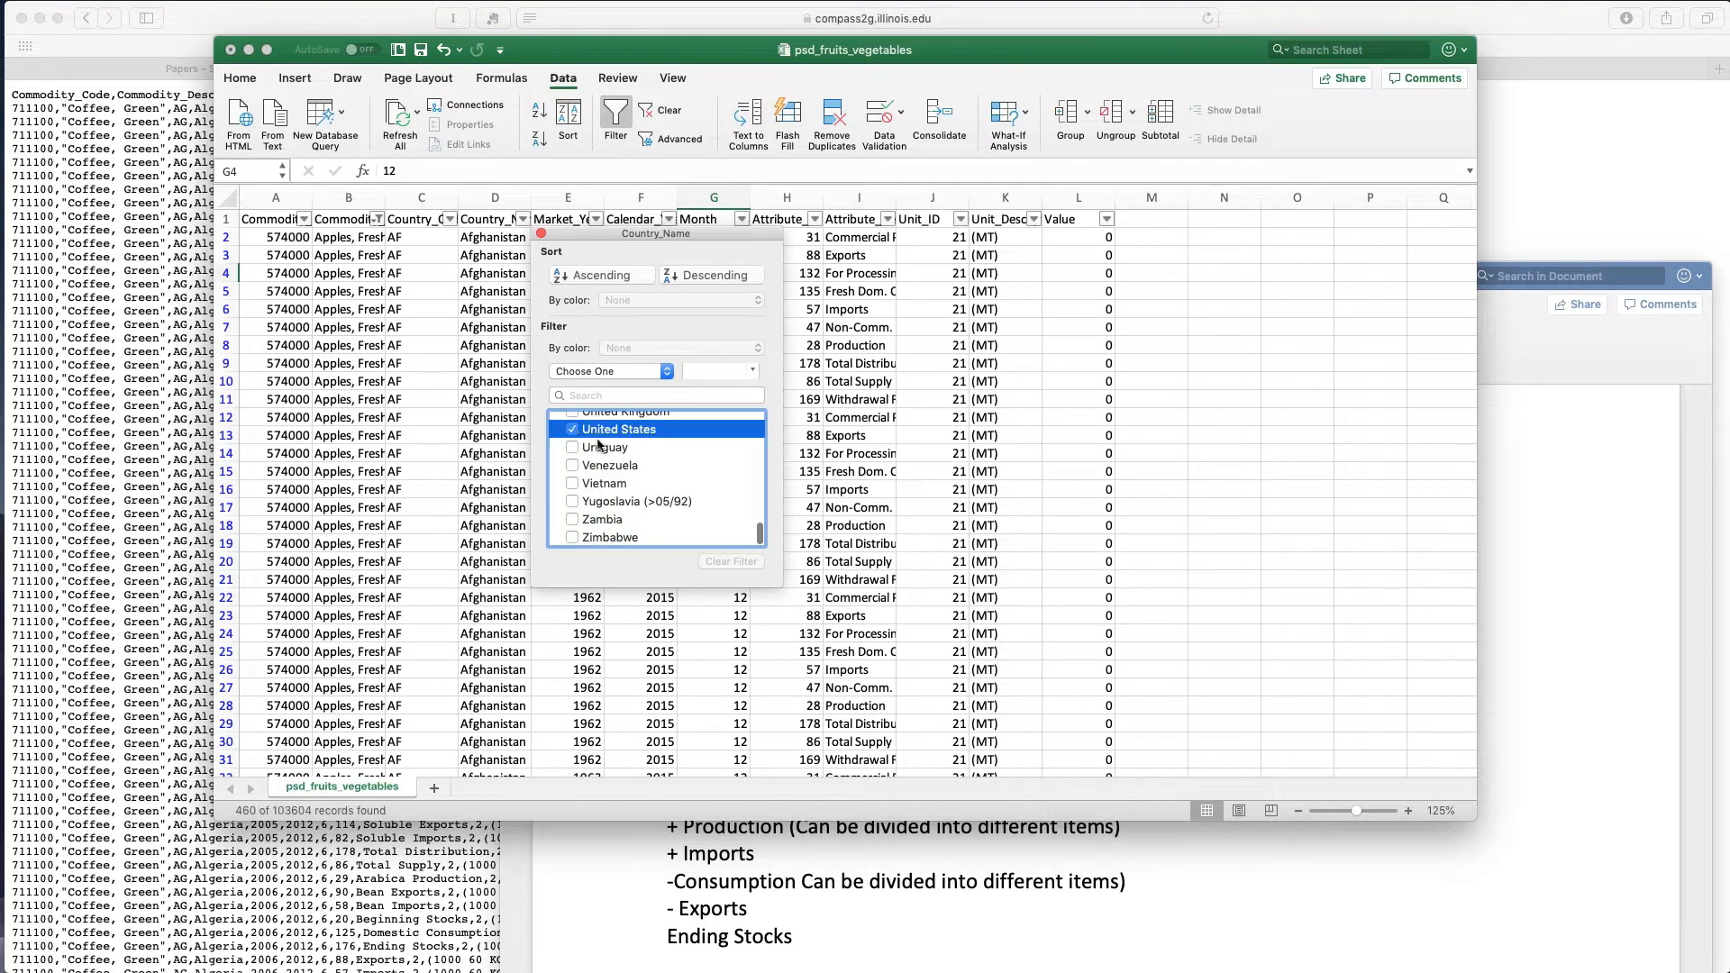
# - Close the Country_Name filter choices and look through the attributes offered in the Attribute_Description filter
pyautogui.click(917, 531)
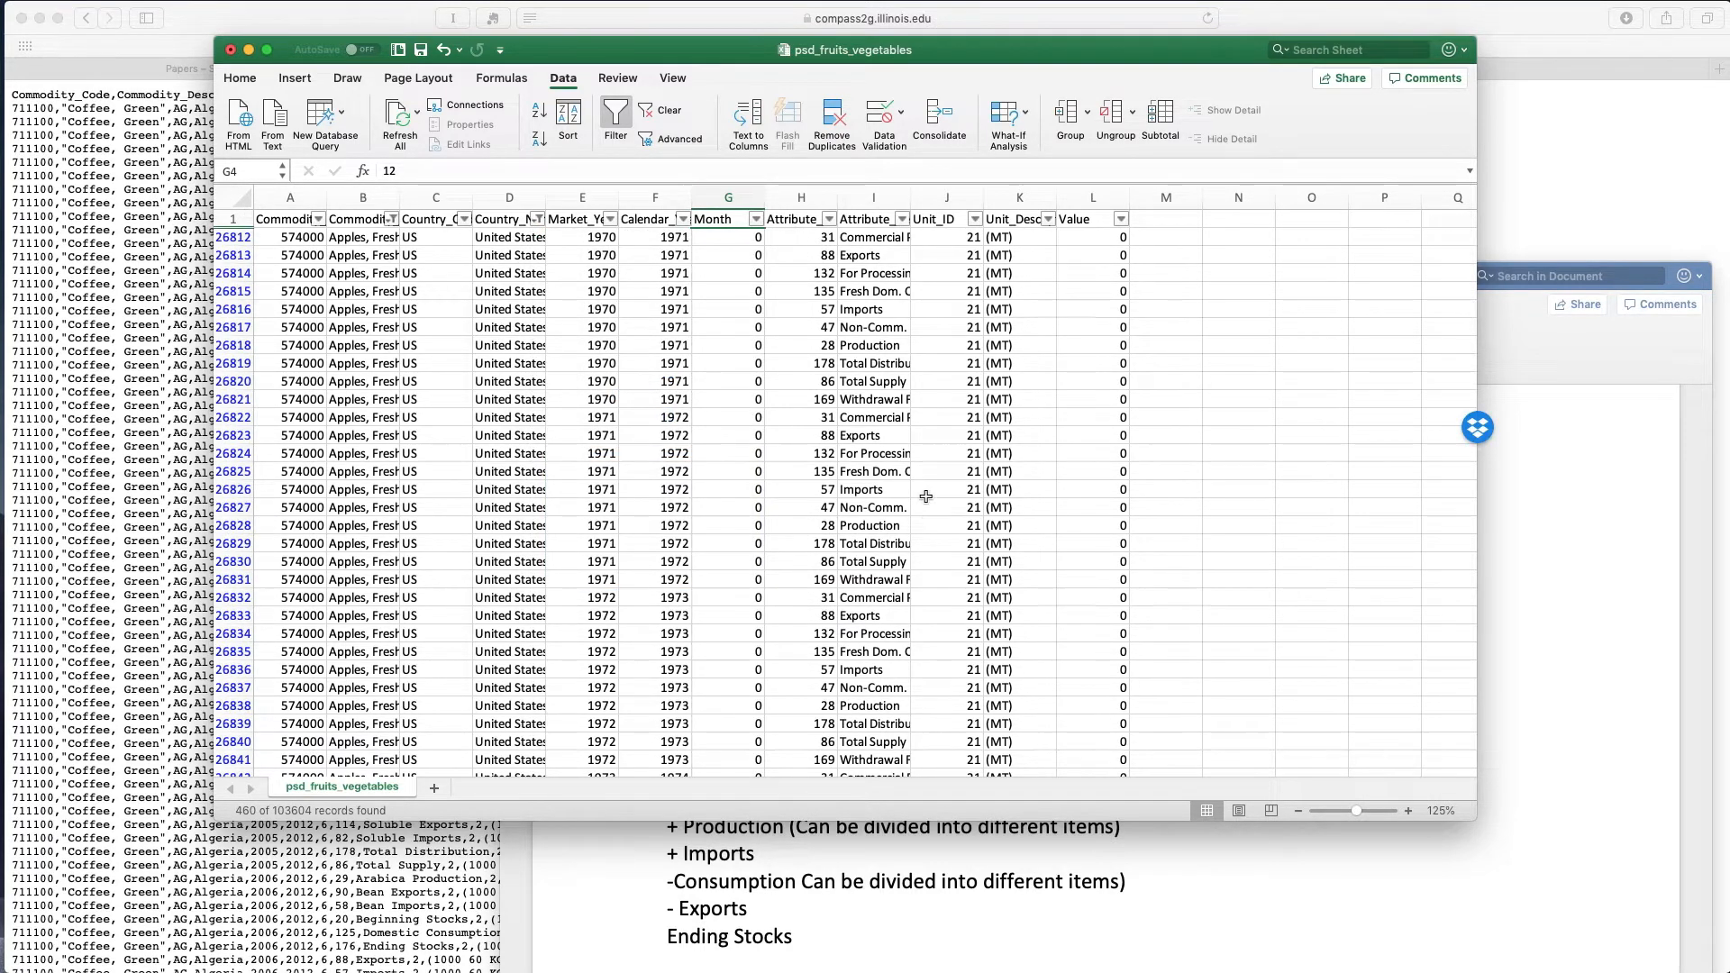
pyautogui.click(902, 219)
pyautogui.scroll(-3, 1020, 453)
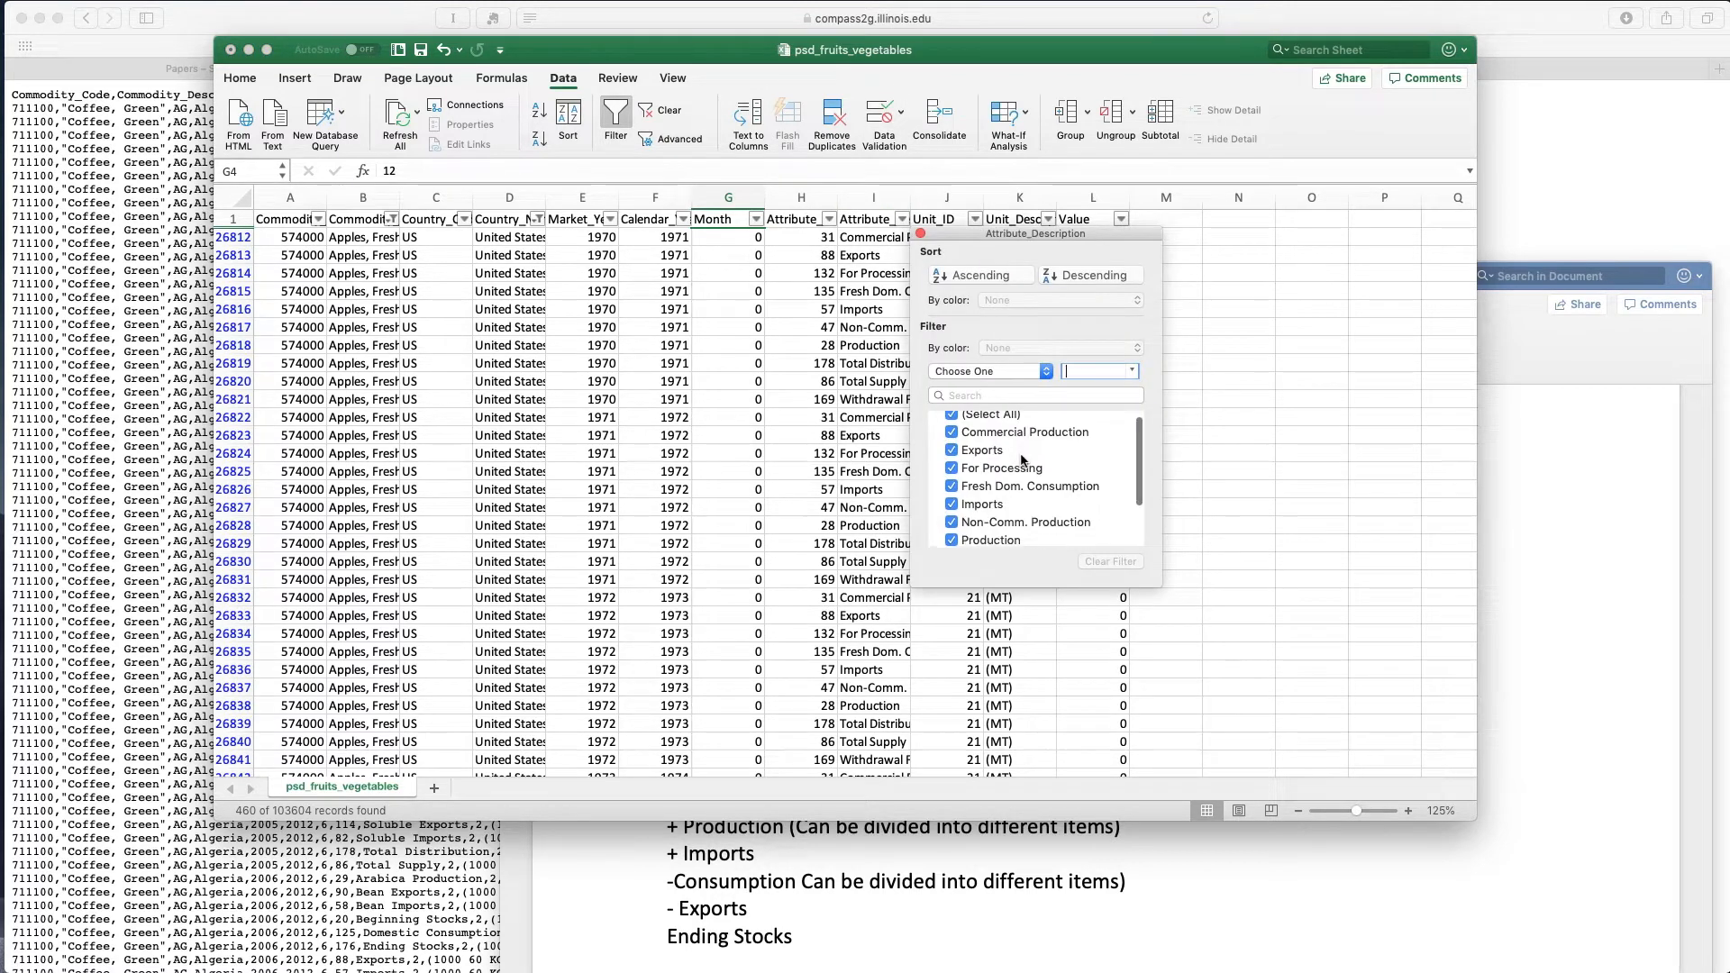
pyautogui.scroll(-1, 1020, 452)
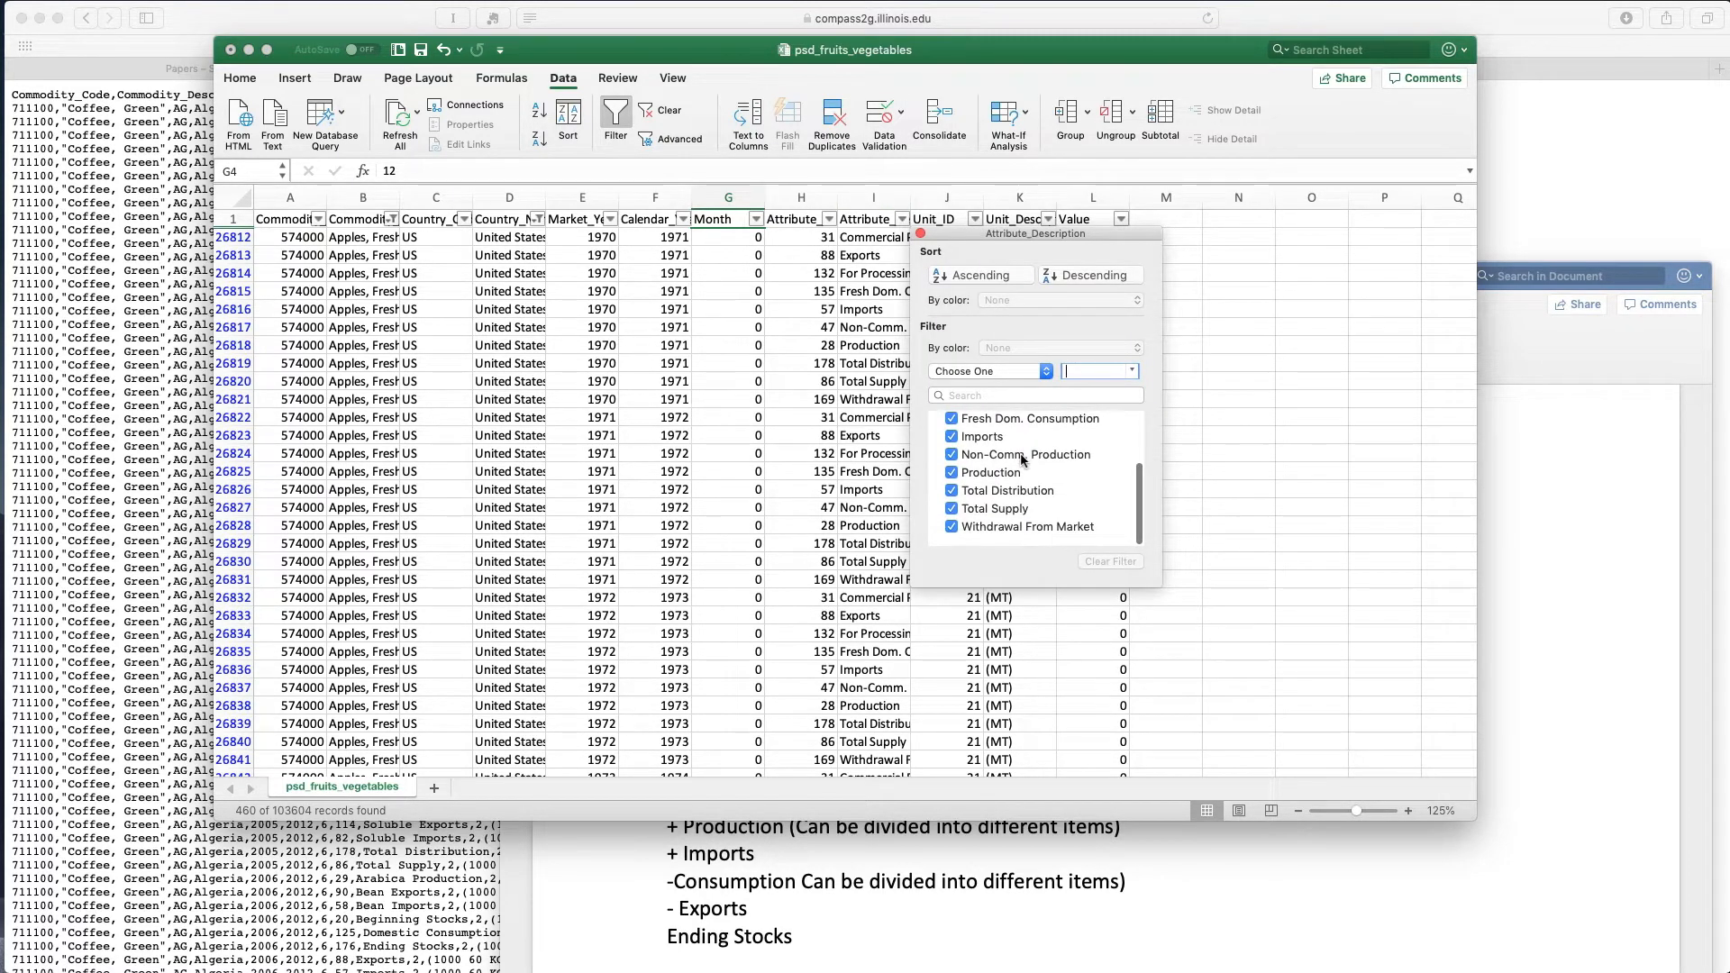
pyautogui.scroll(5, 1023, 459)
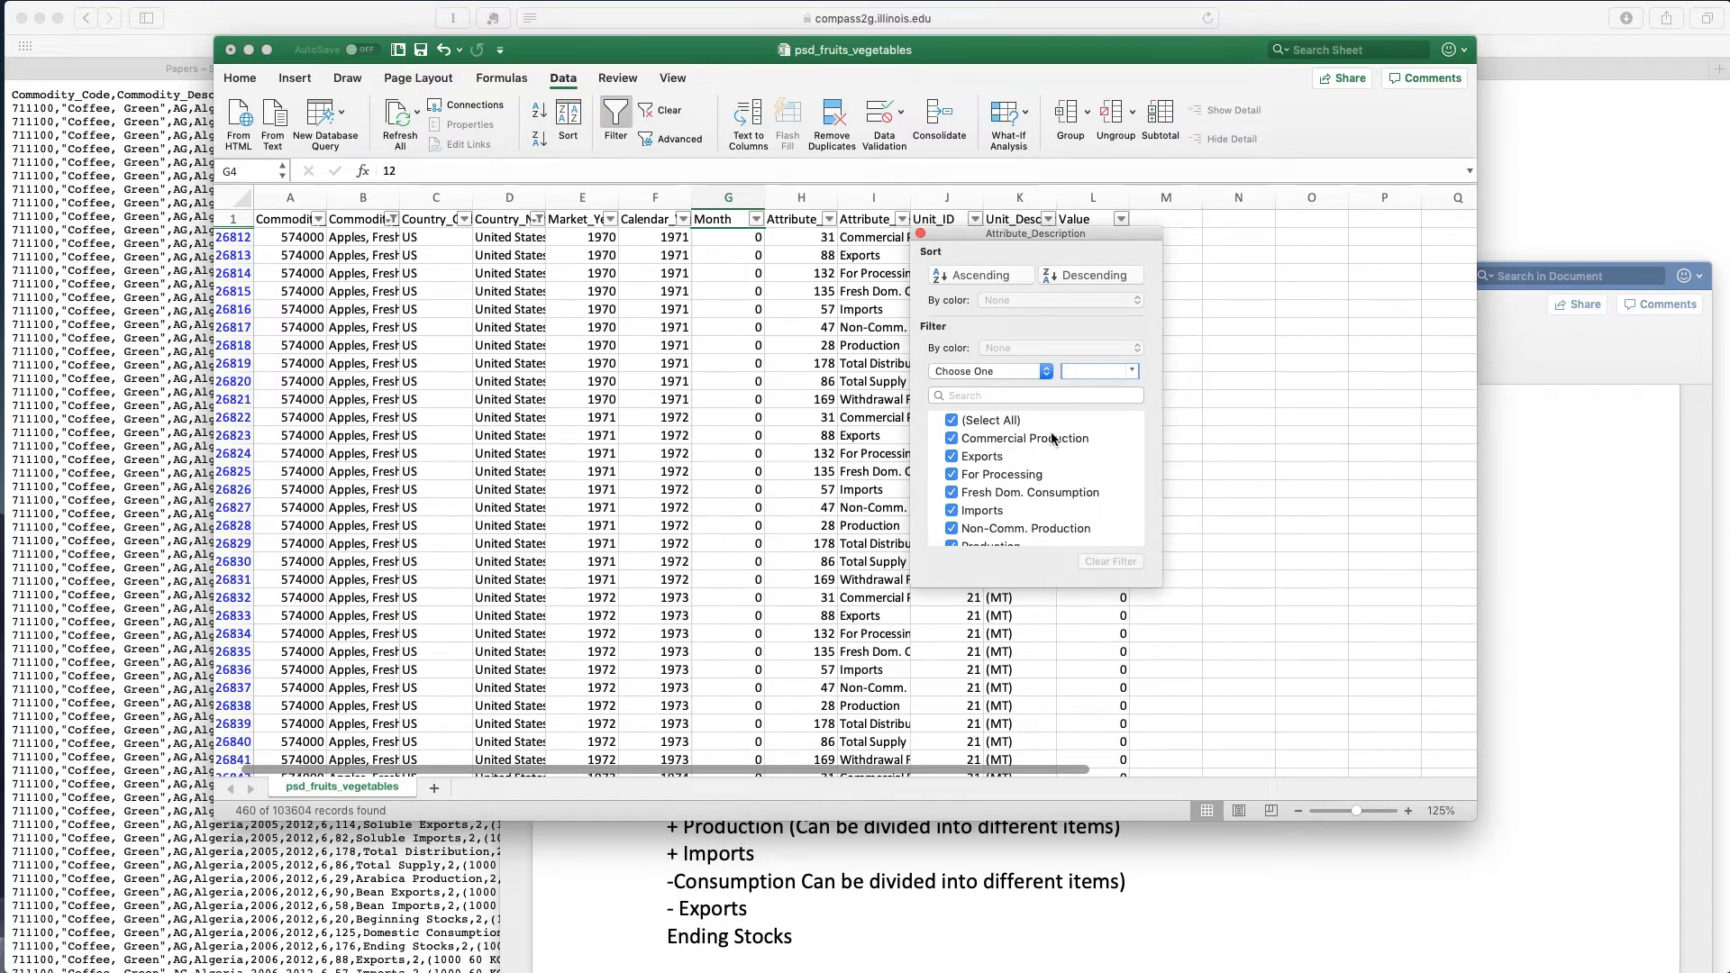
pyautogui.scroll(-1, 1011, 512)
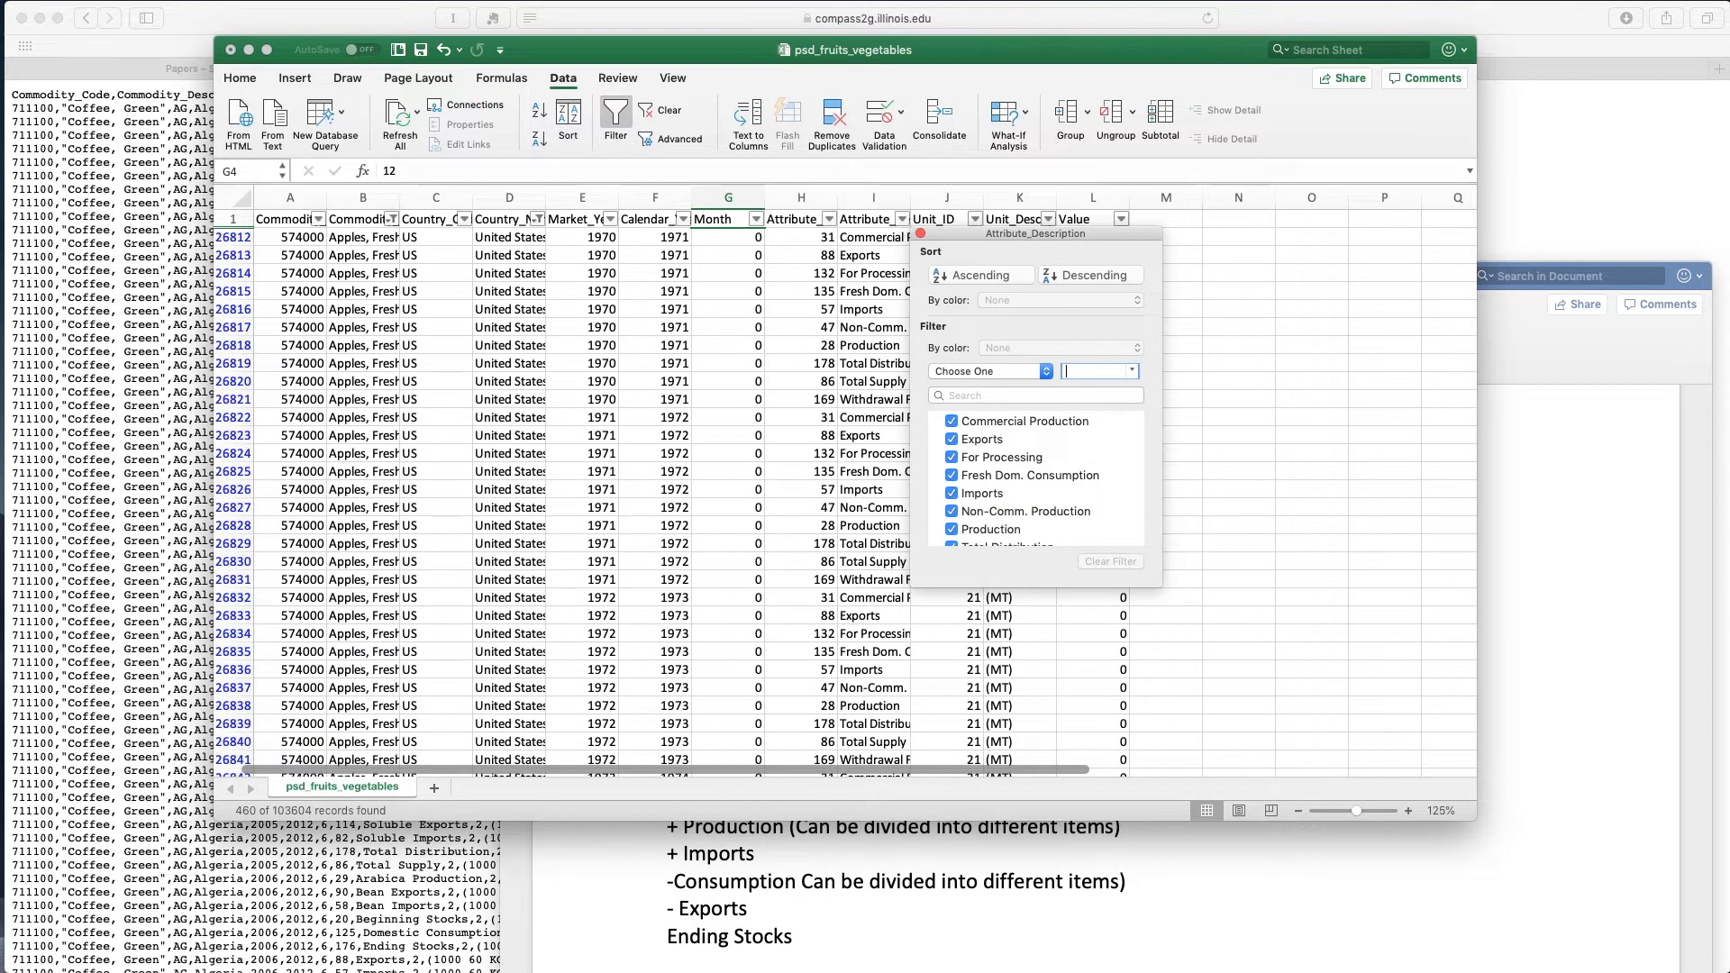
# - Switch to Safari and open the Fresh Deciduous Fruits report among the PSD Publications on the PSD Online site
pyautogui.press('super+Tab')
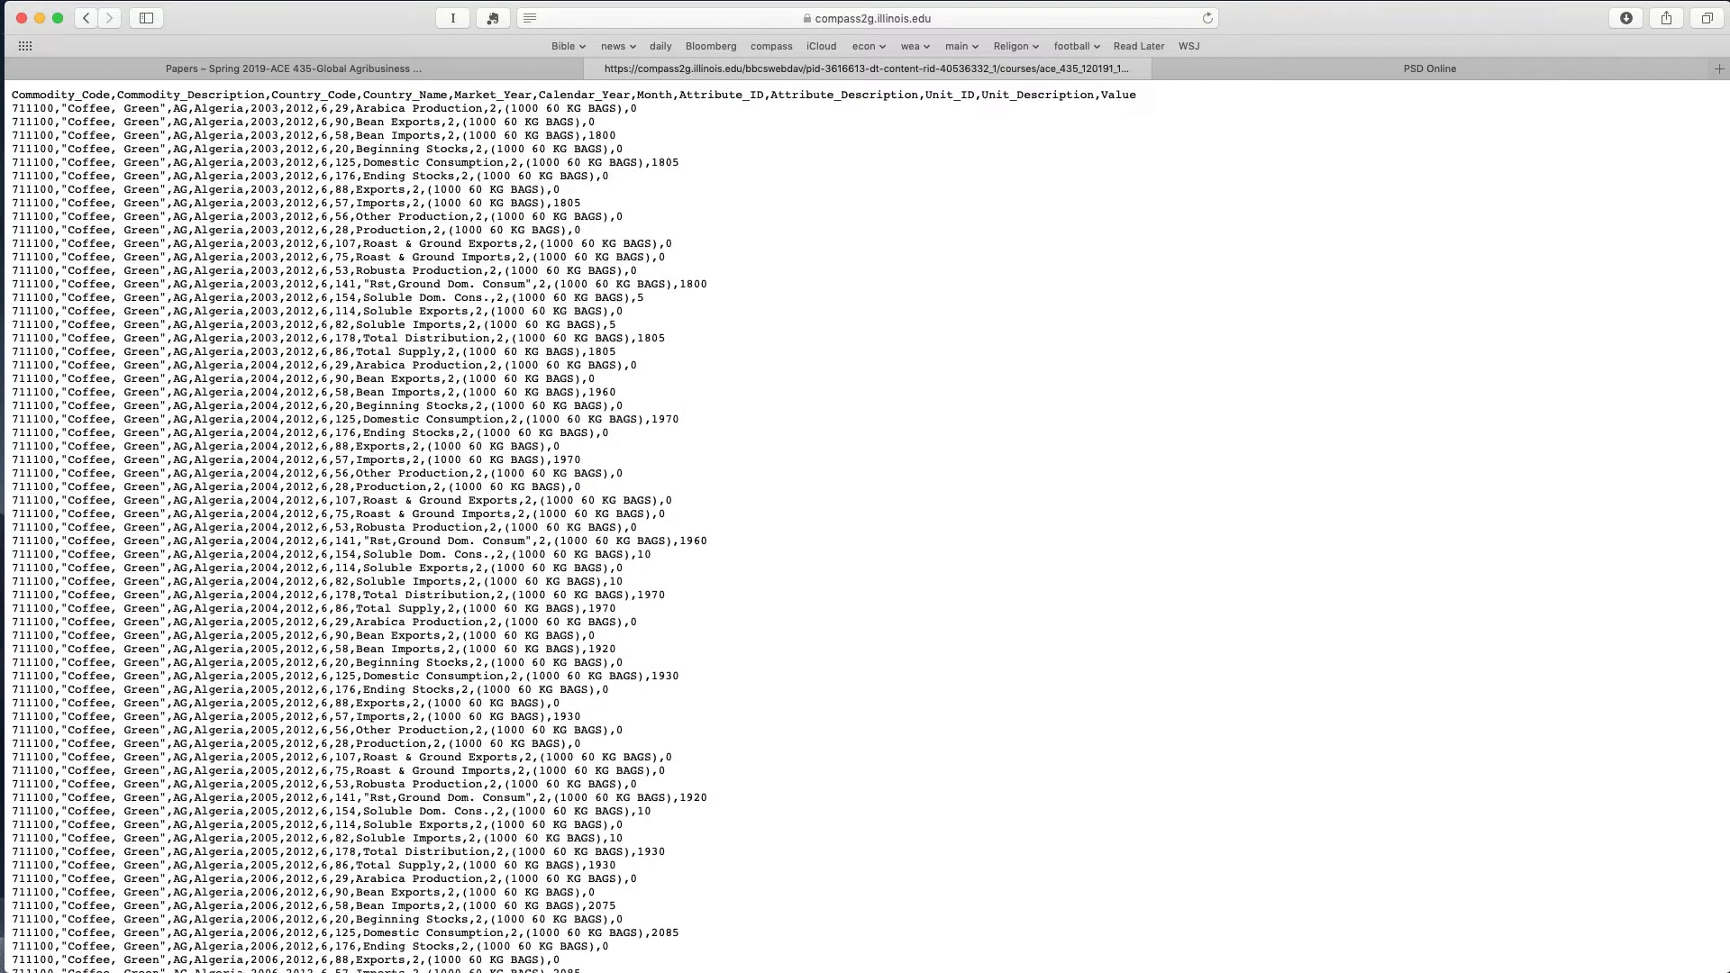
pyautogui.click(1301, 61)
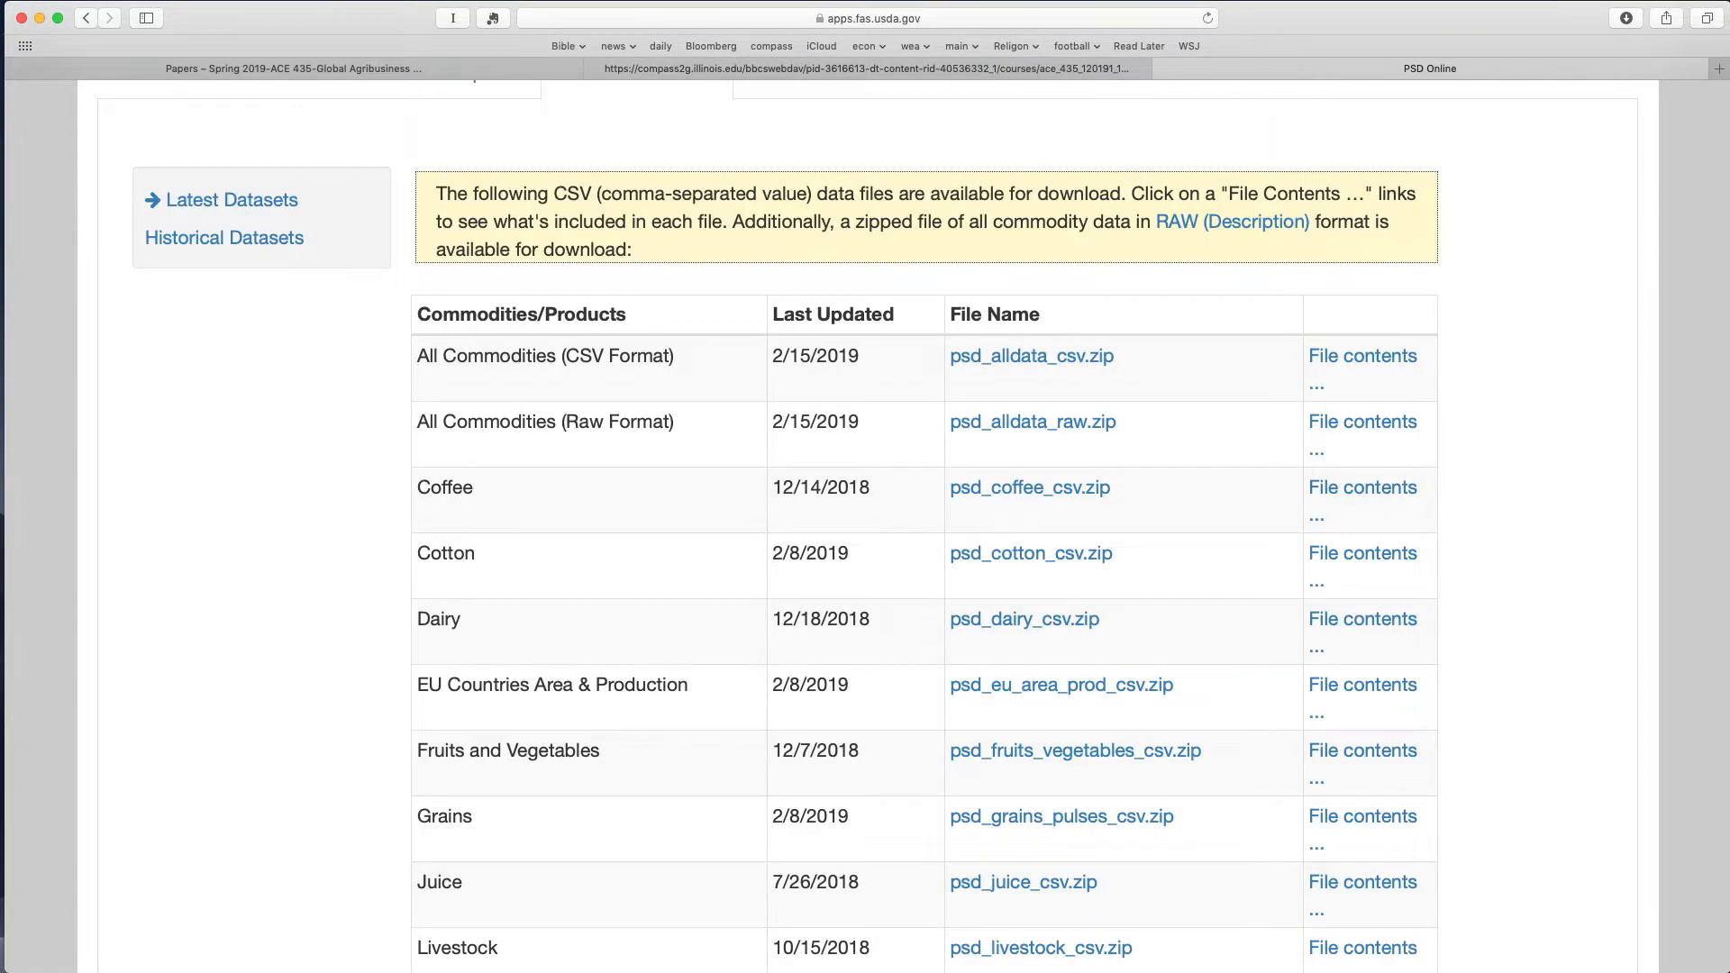
pyautogui.scroll(5, 529, 189)
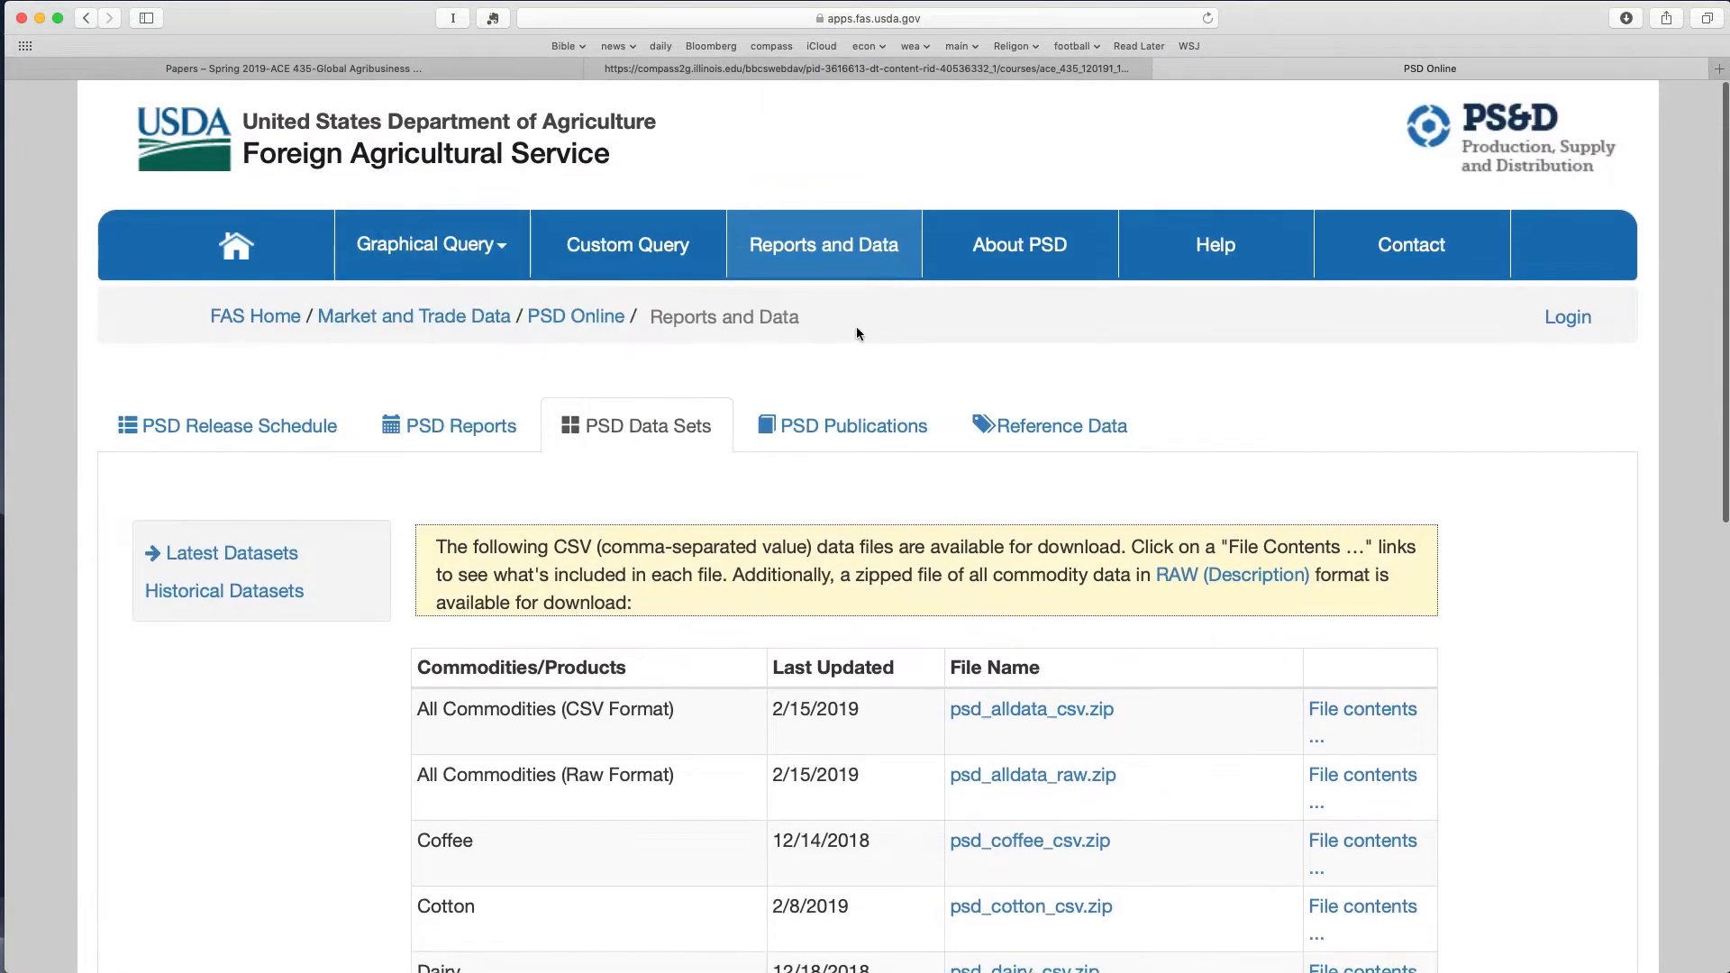
pyautogui.click(884, 424)
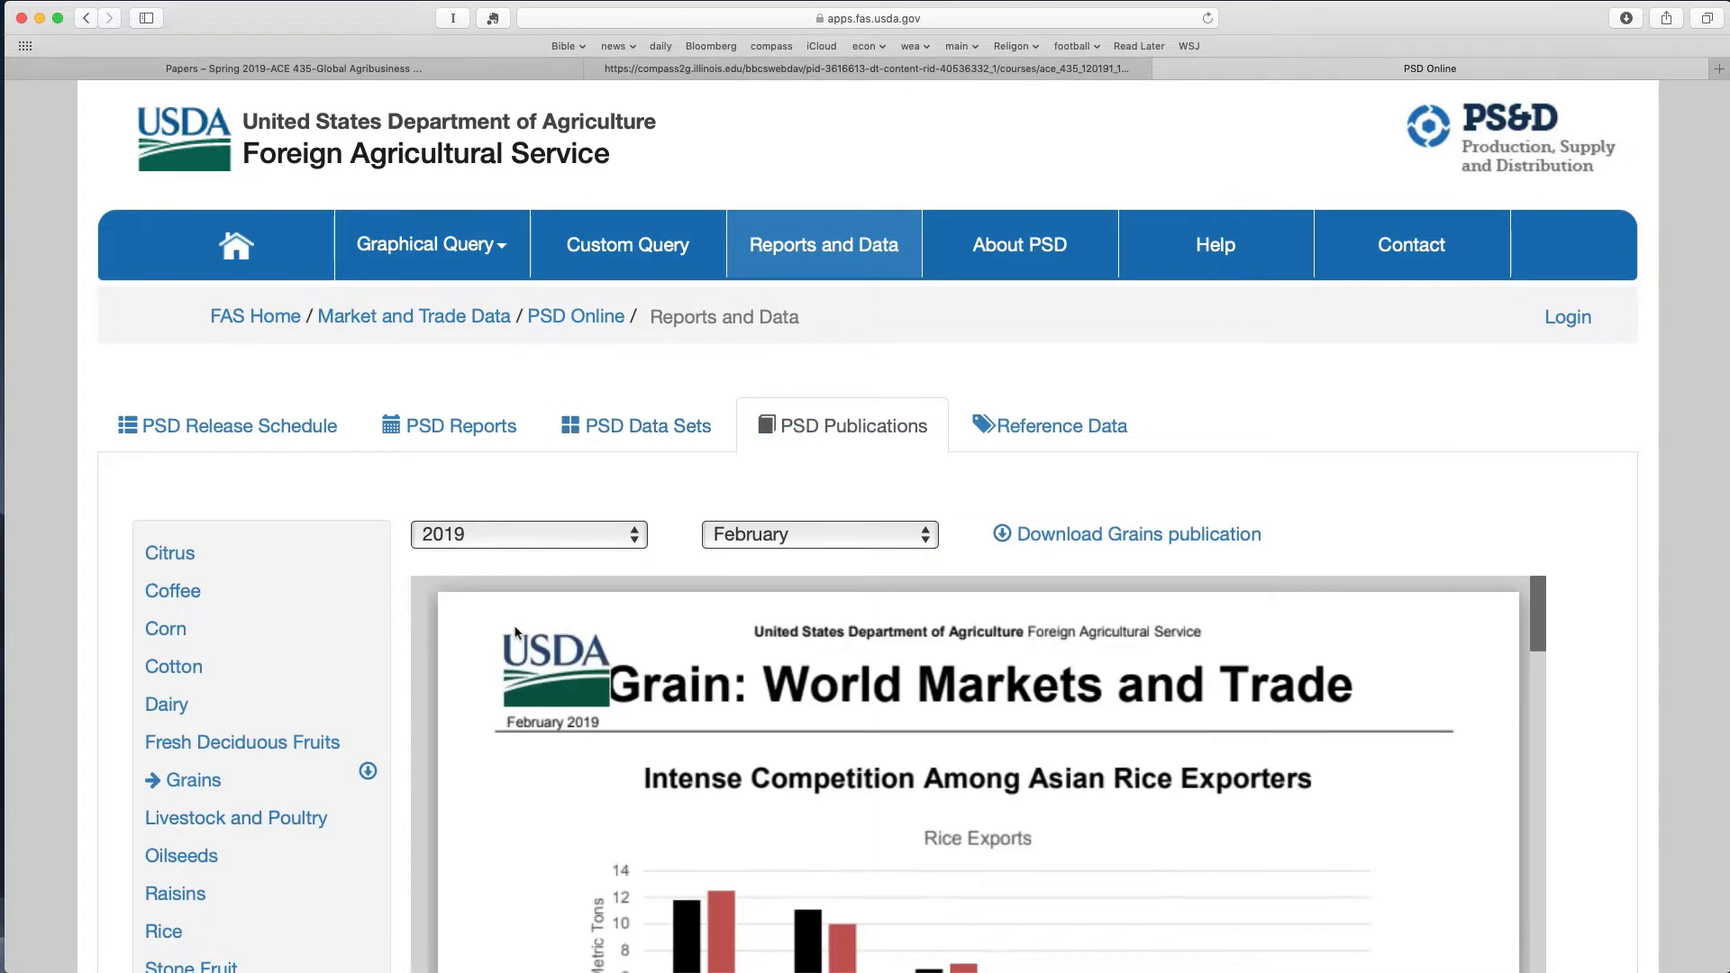
pyautogui.scroll(-1, 423, 691)
pyautogui.scroll(-2, 421, 685)
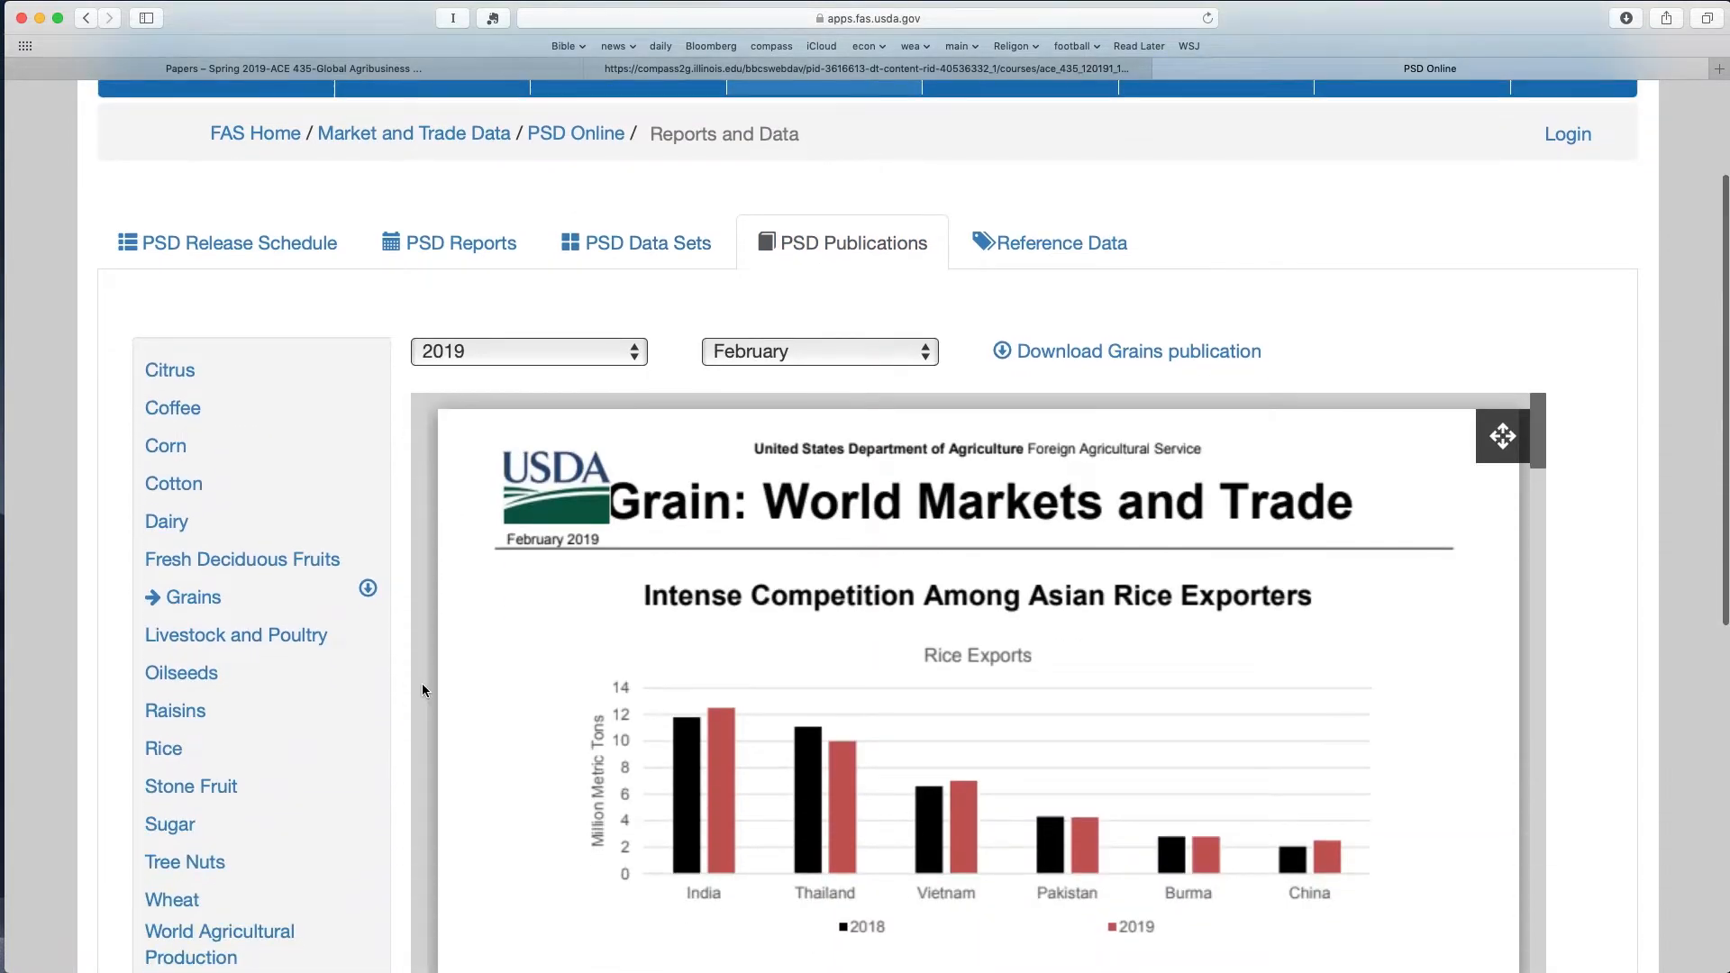
pyautogui.click(266, 562)
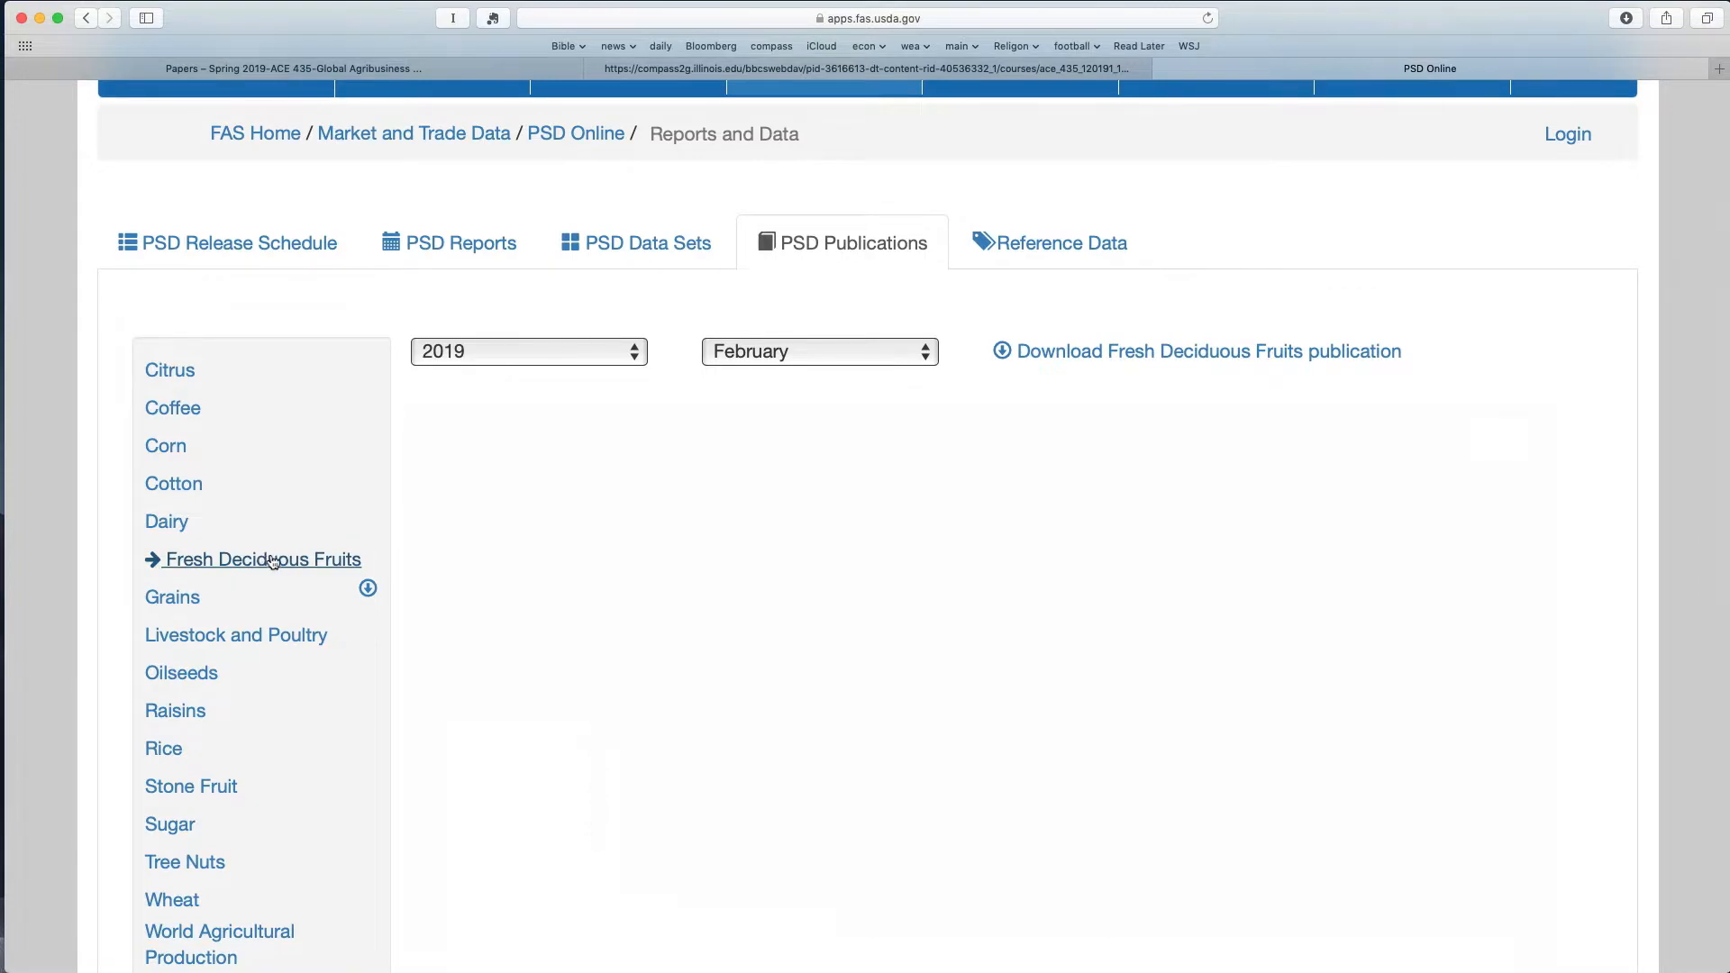
# - Find the "Apples, Fresh: Production, Supply and Distribution in Selected Countries" table in the Fresh Deciduous Fruits report
pyautogui.scroll(-15, 761, 569)
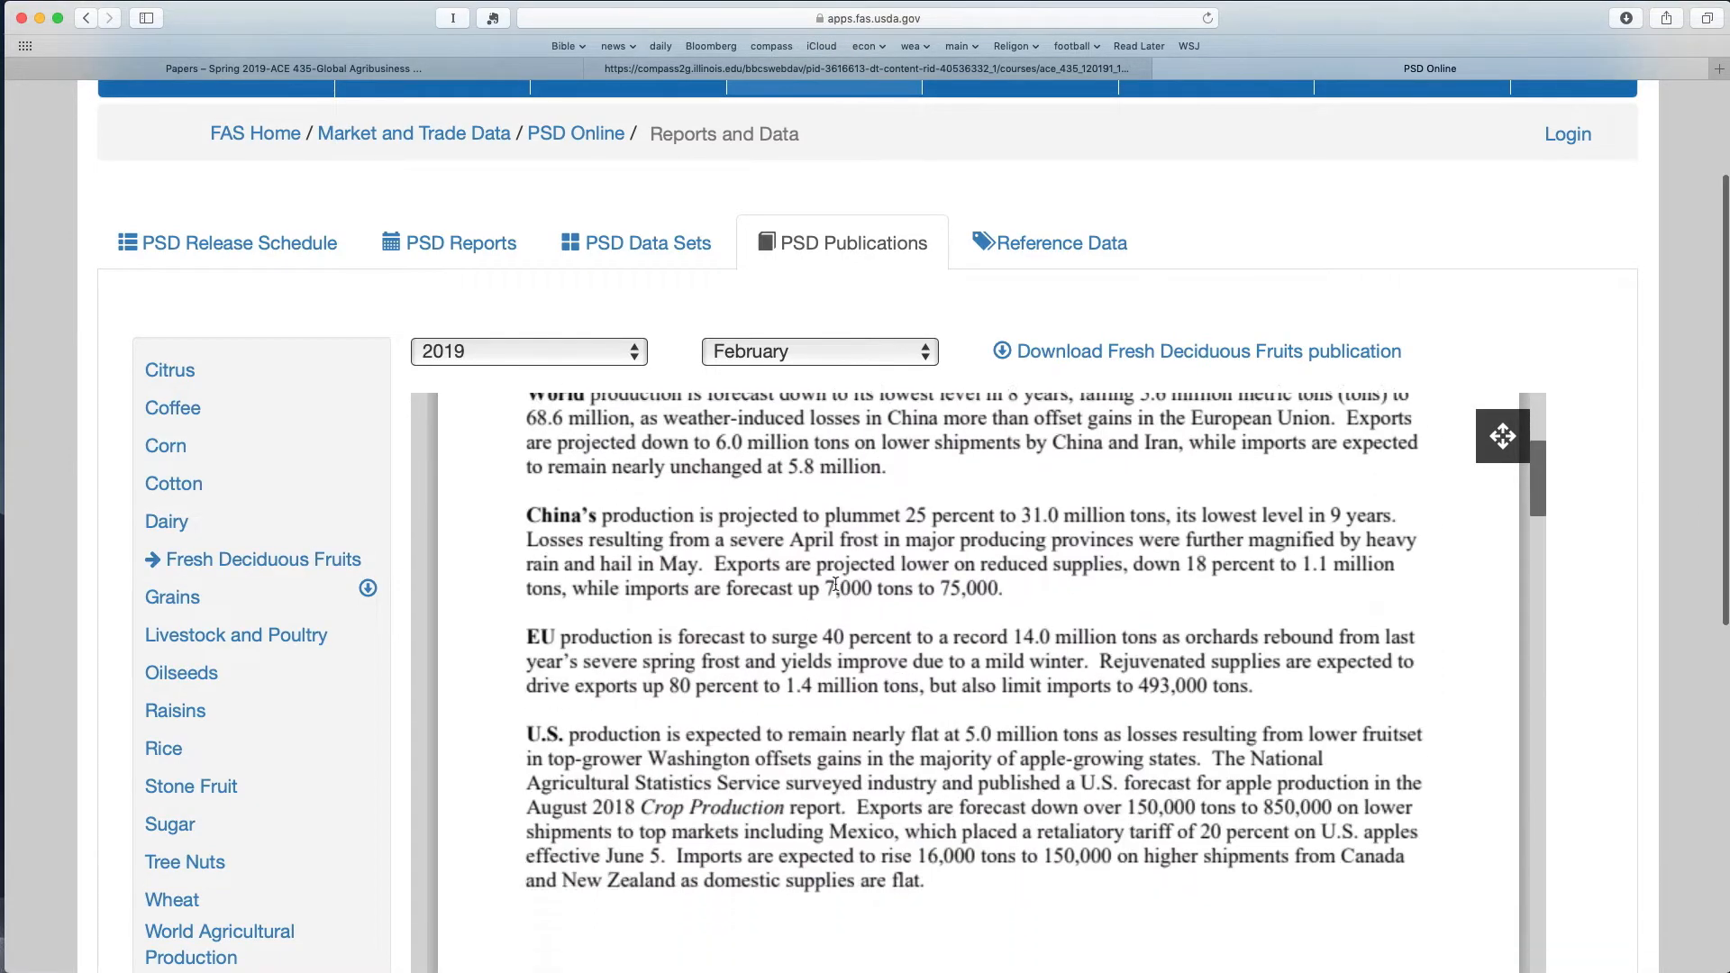
pyautogui.scroll(-15, 835, 584)
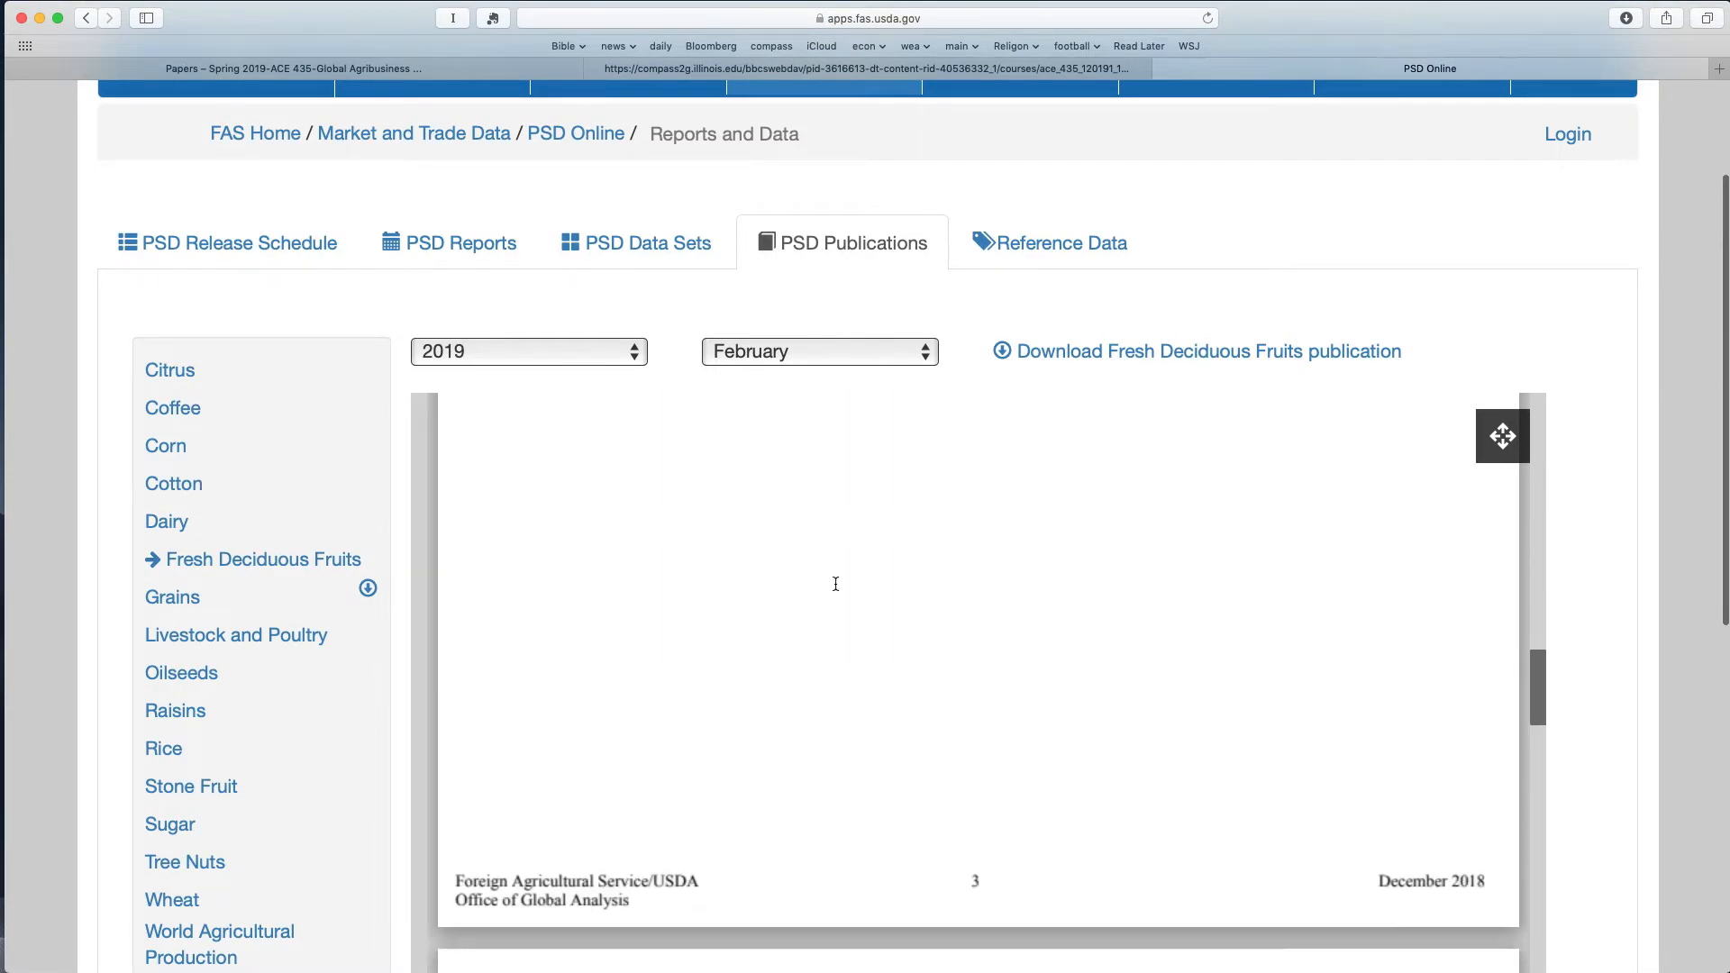
pyautogui.scroll(-15, 835, 584)
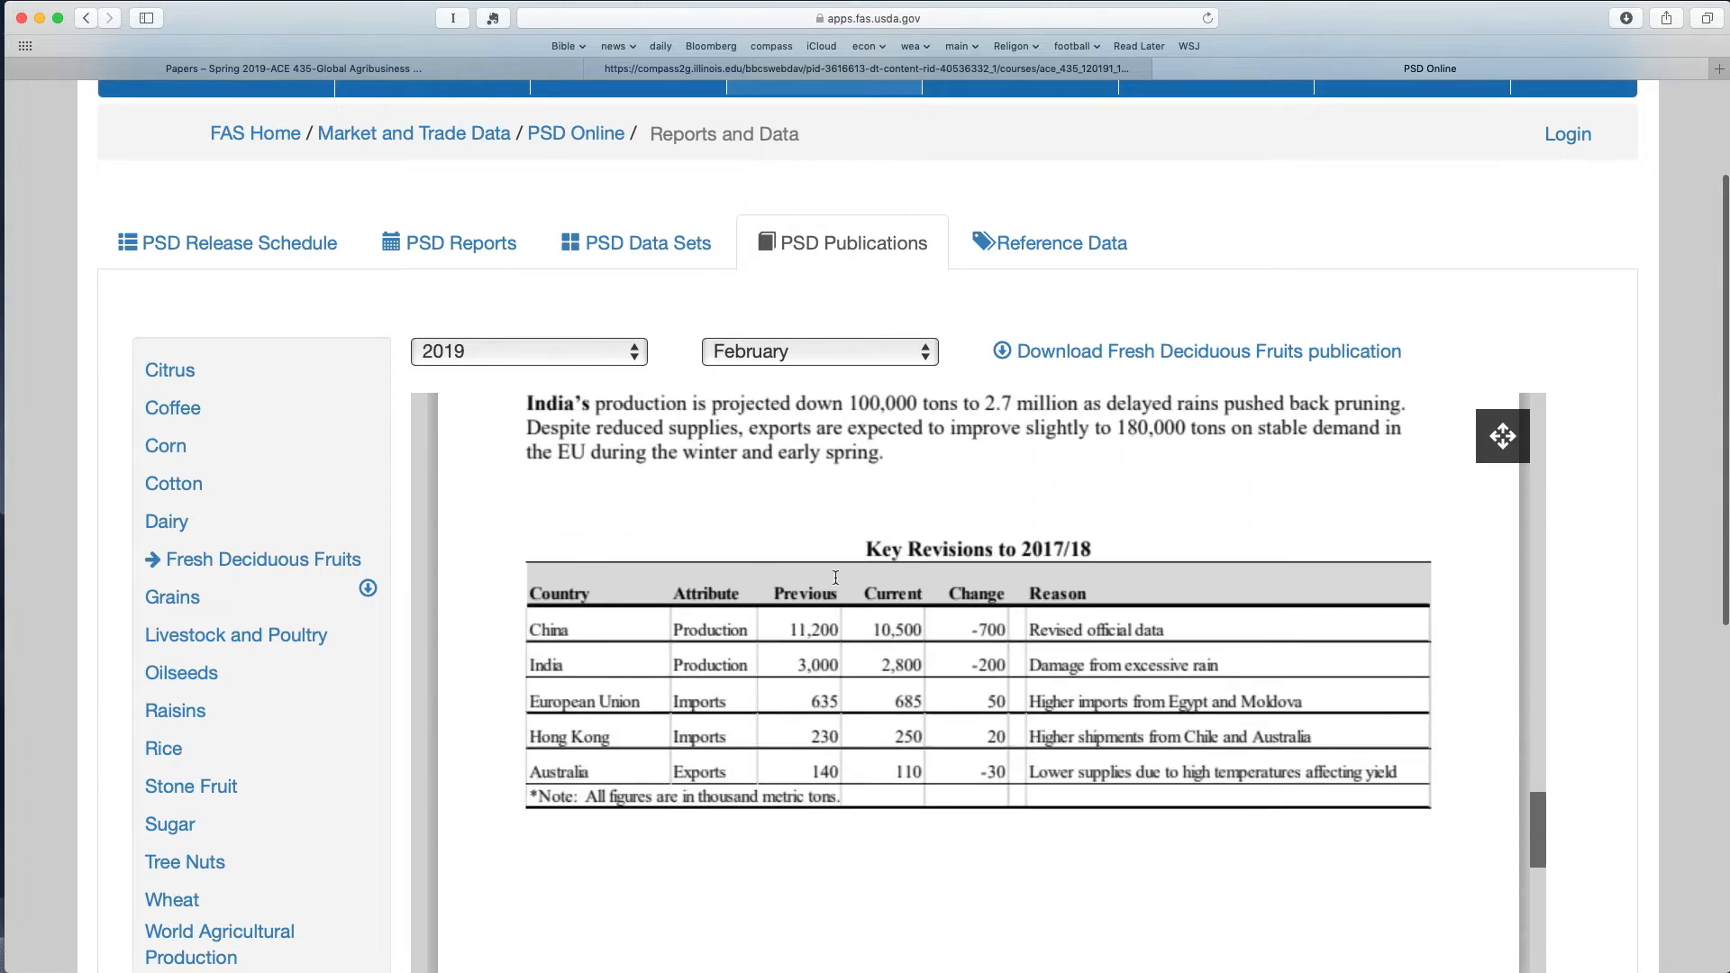
pyautogui.scroll(-15, 835, 578)
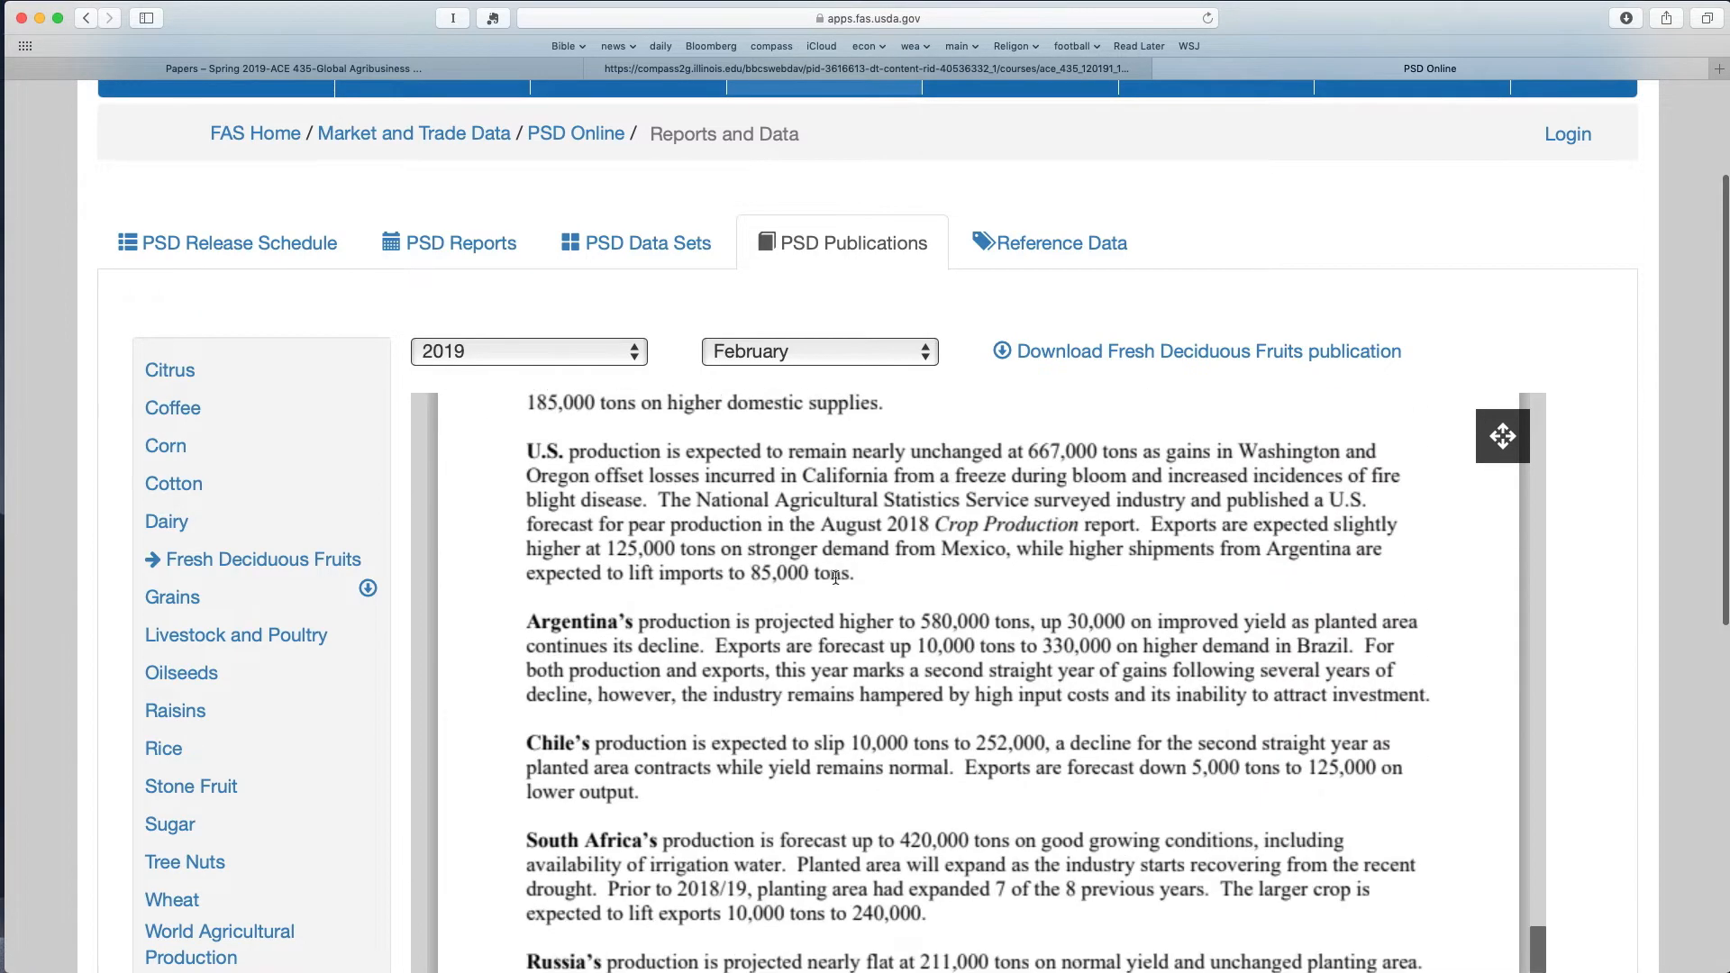
pyautogui.scroll(-15, 835, 577)
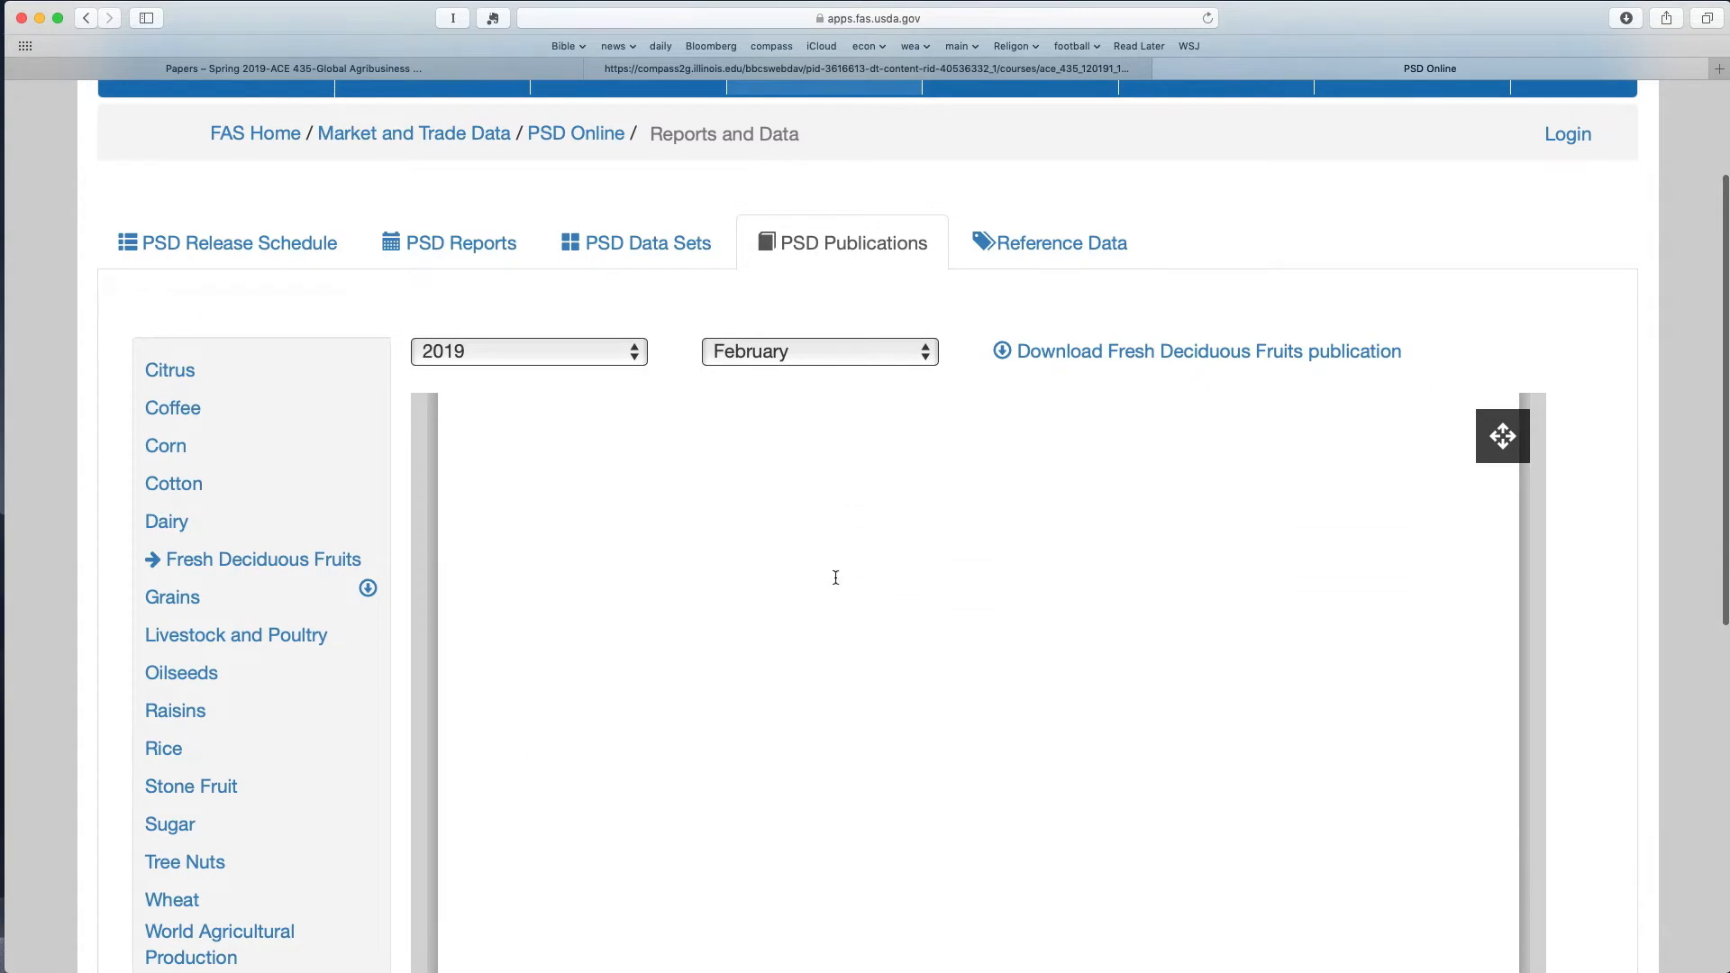
pyautogui.scroll(-15, 836, 577)
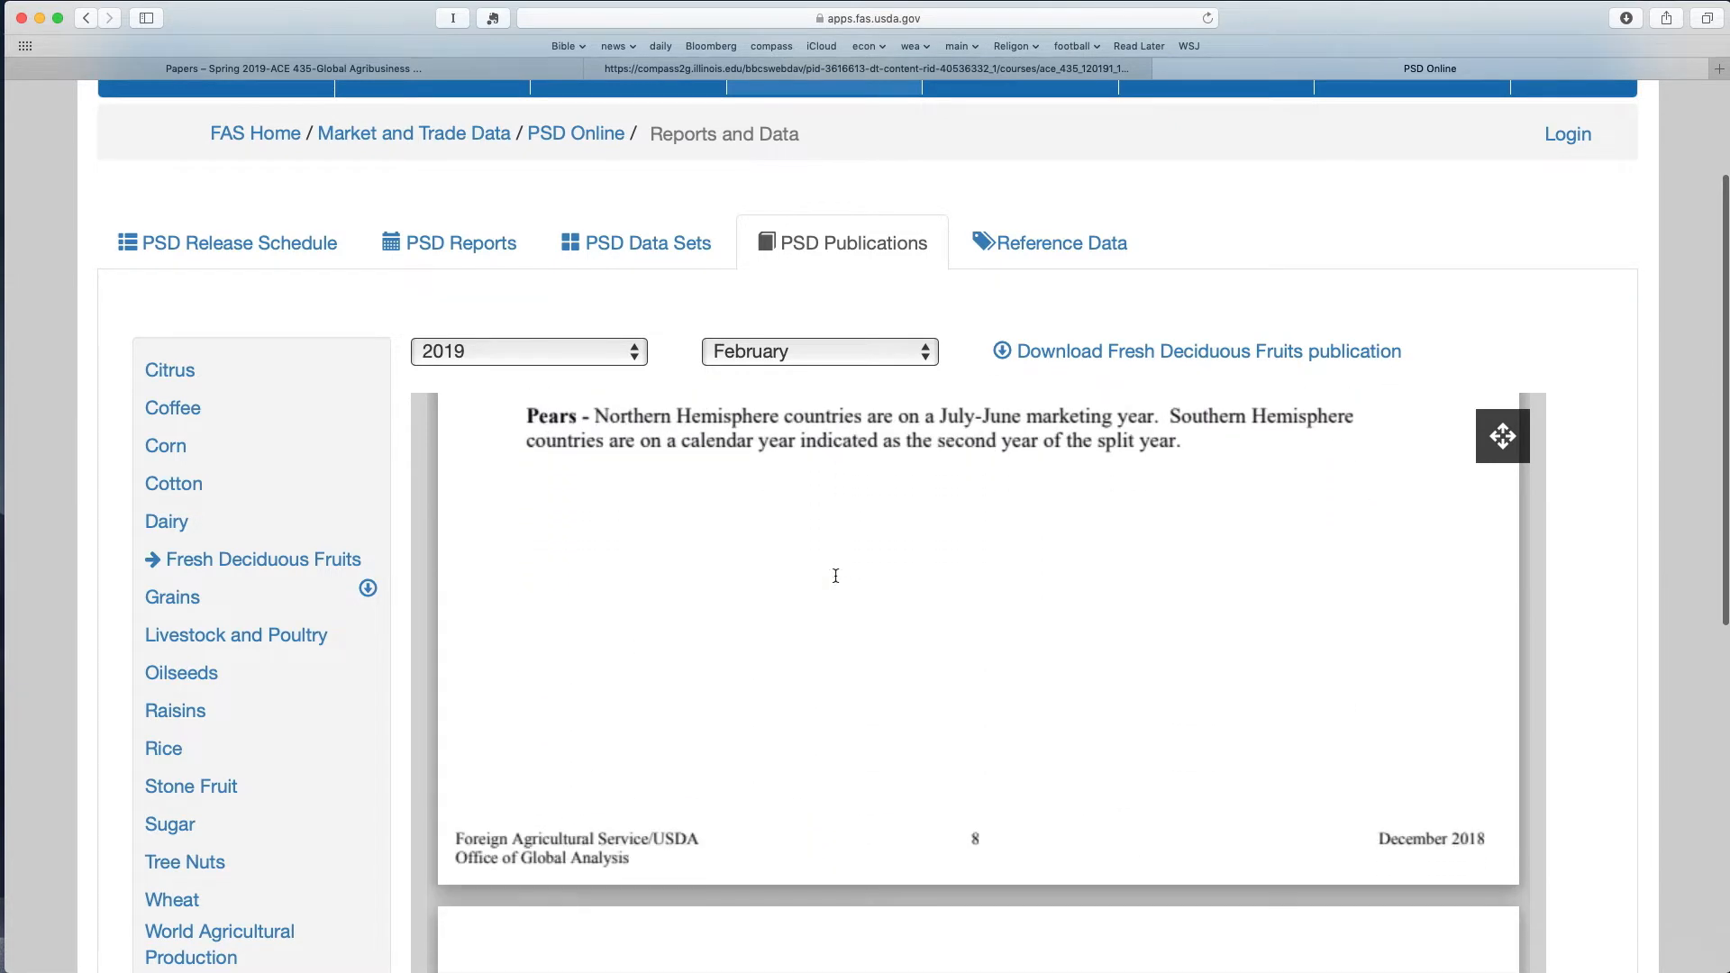
pyautogui.scroll(-3, 836, 575)
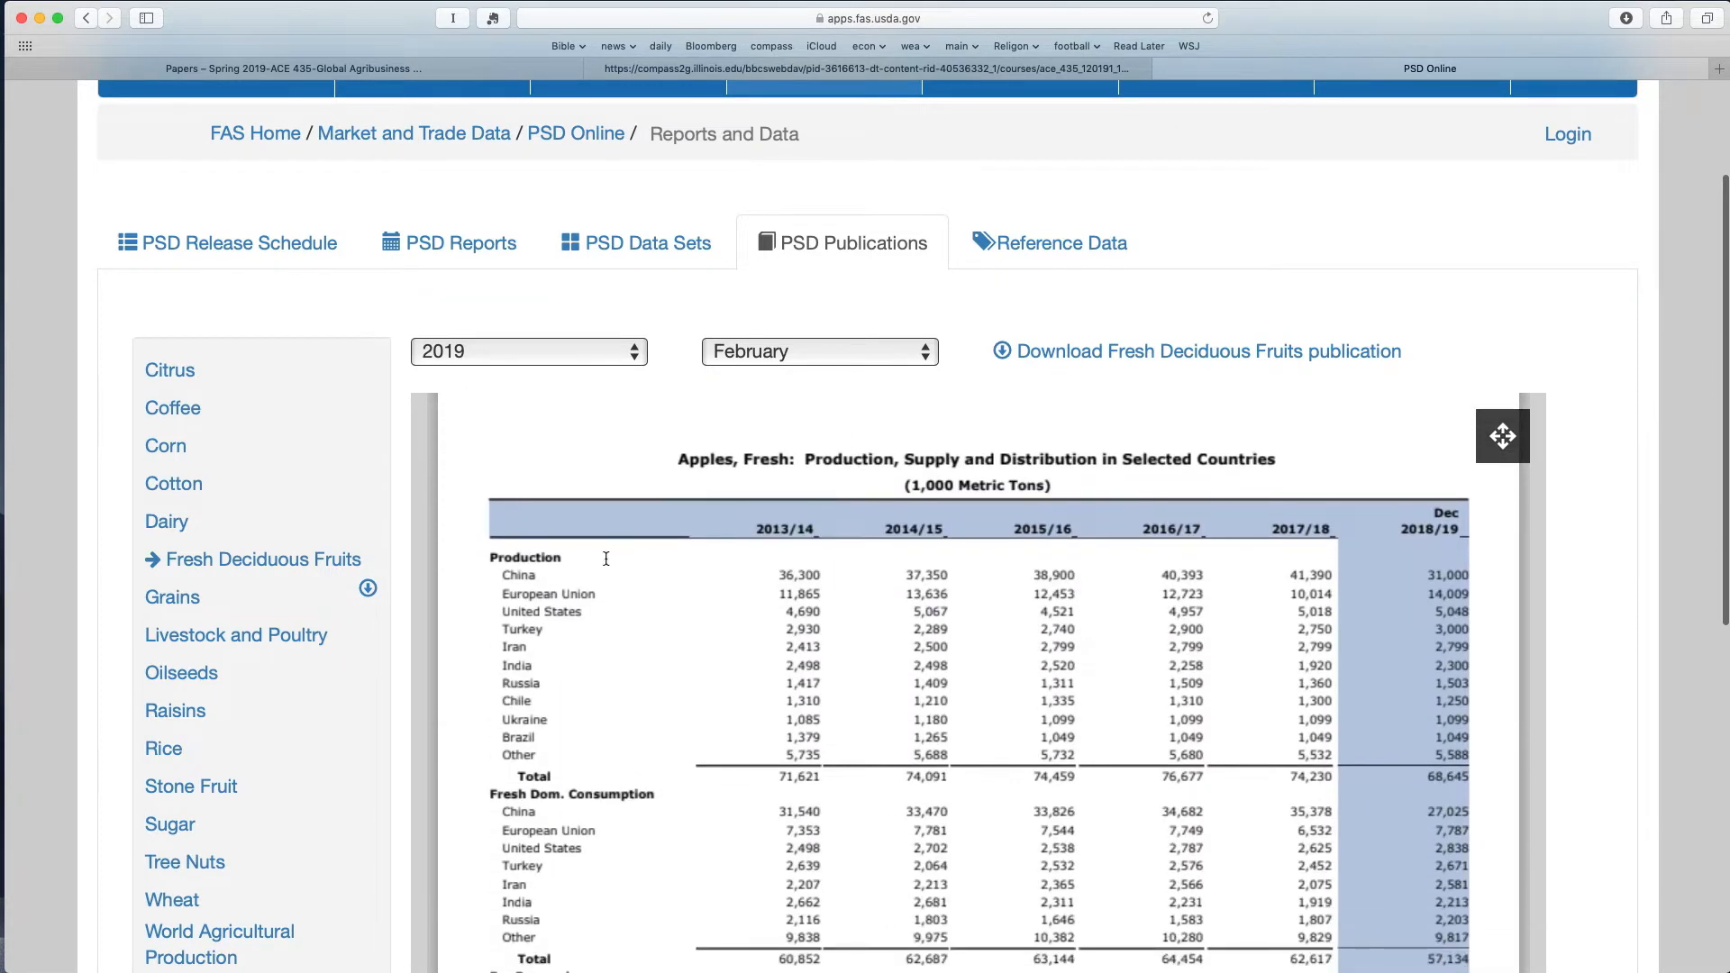
# - Examine how the fresh apples table is divided into Production, Fresh Dom. Consumption, For Processing, Imports and Exports
pyautogui.scroll(-3, 575, 573)
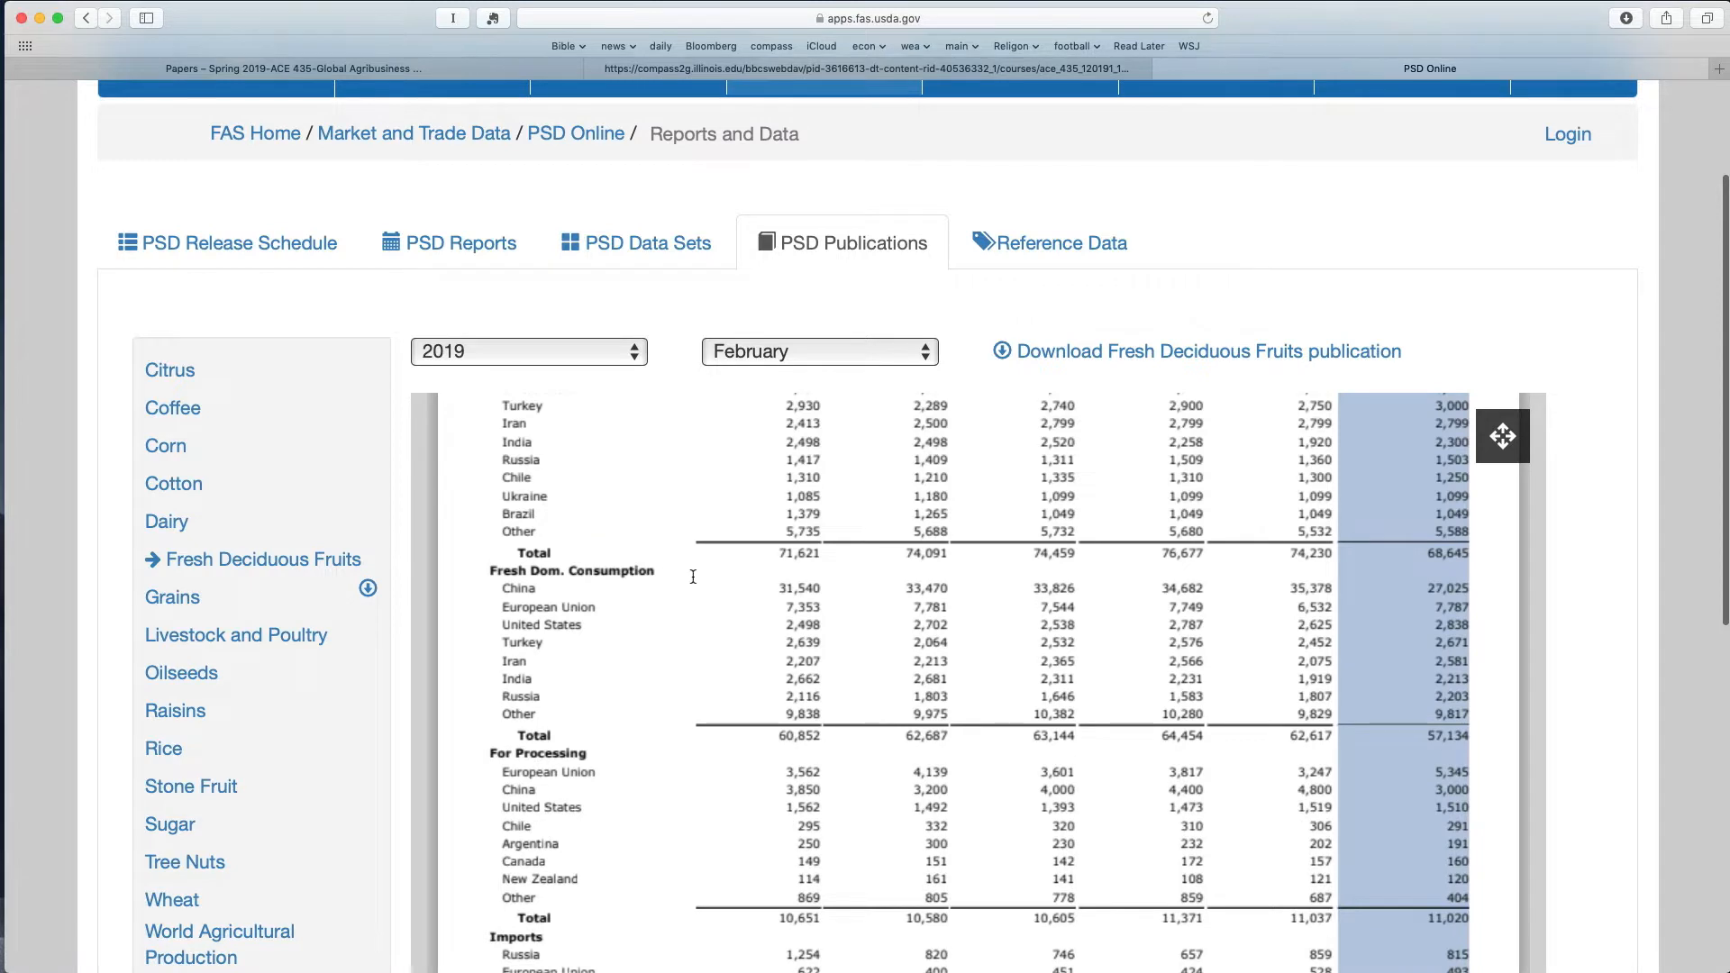
pyautogui.scroll(-4, 692, 577)
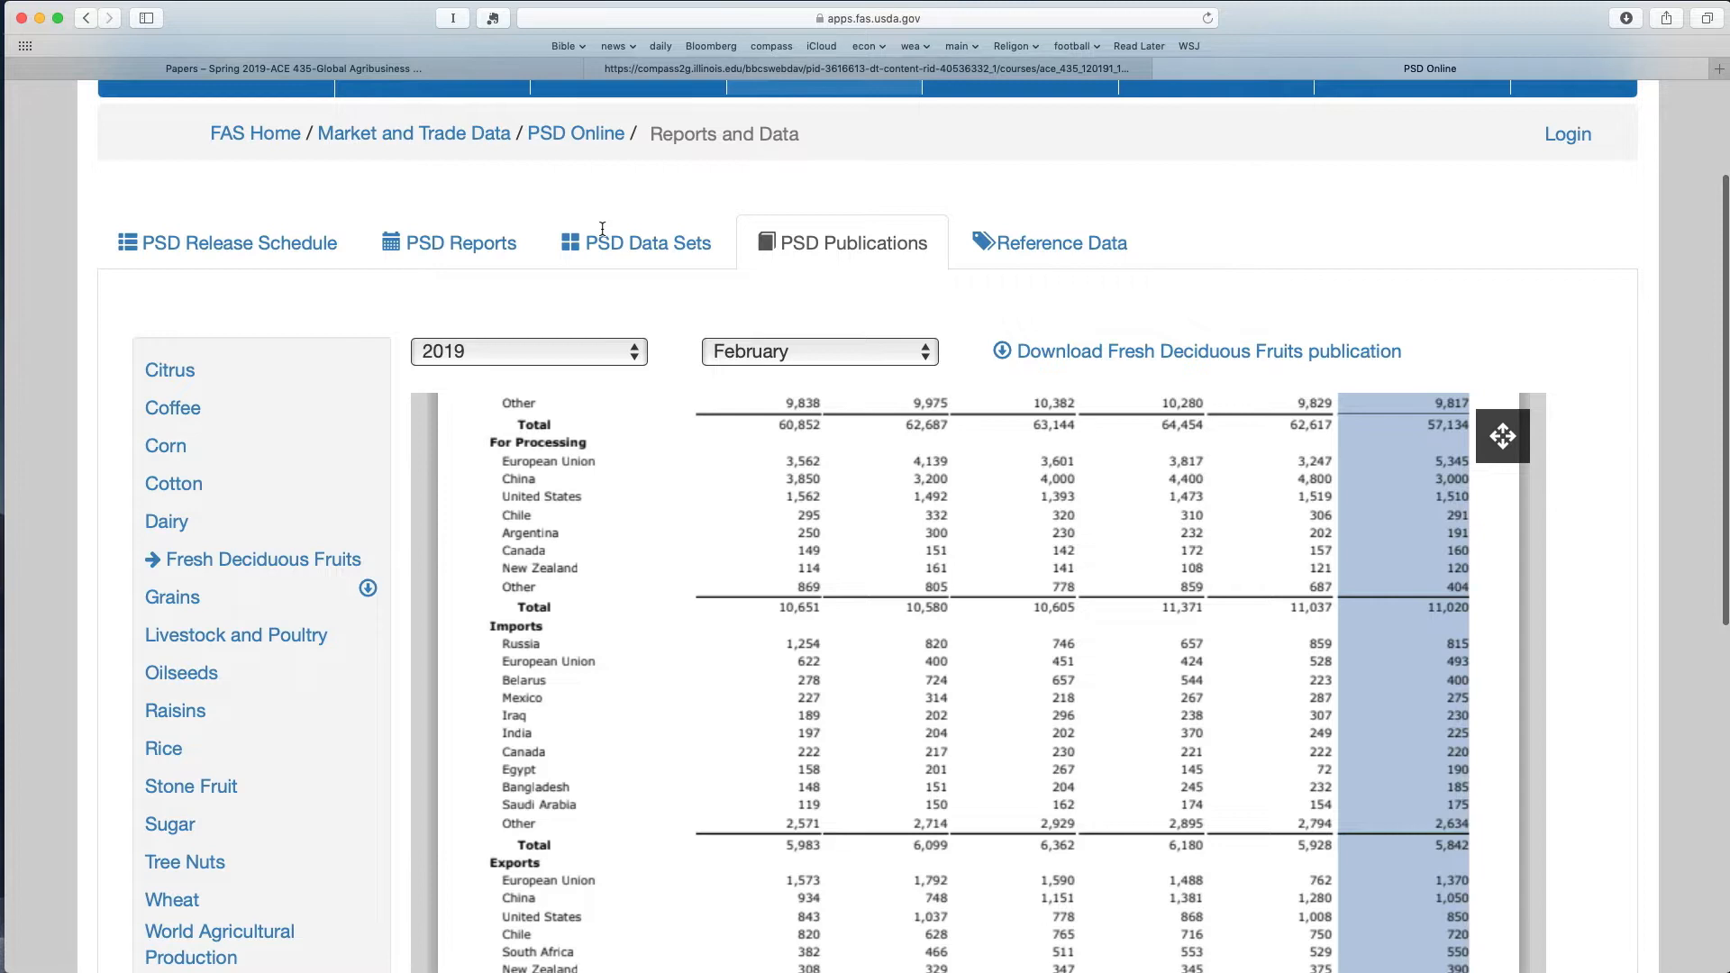
pyautogui.press('Up')
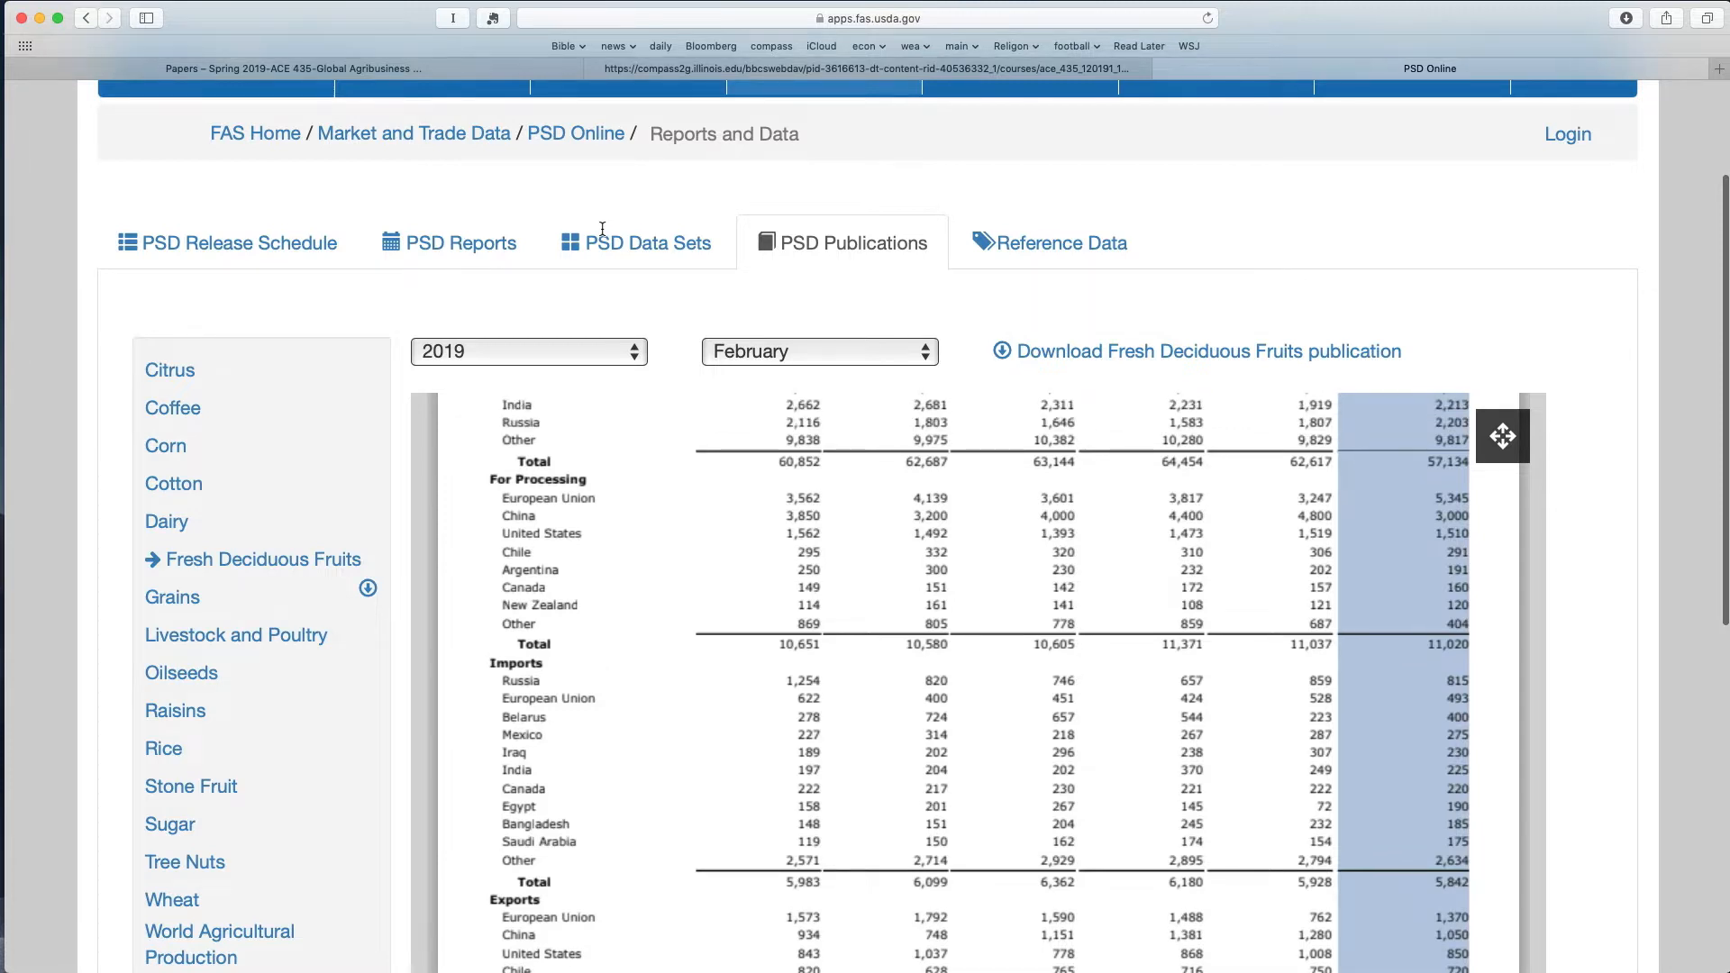
pyautogui.press('Up')
pyautogui.press('Up')
pyautogui.press('Up')
pyautogui.press('Up')
pyautogui.press('Up')
pyautogui.press('Up')
pyautogui.press('Up')
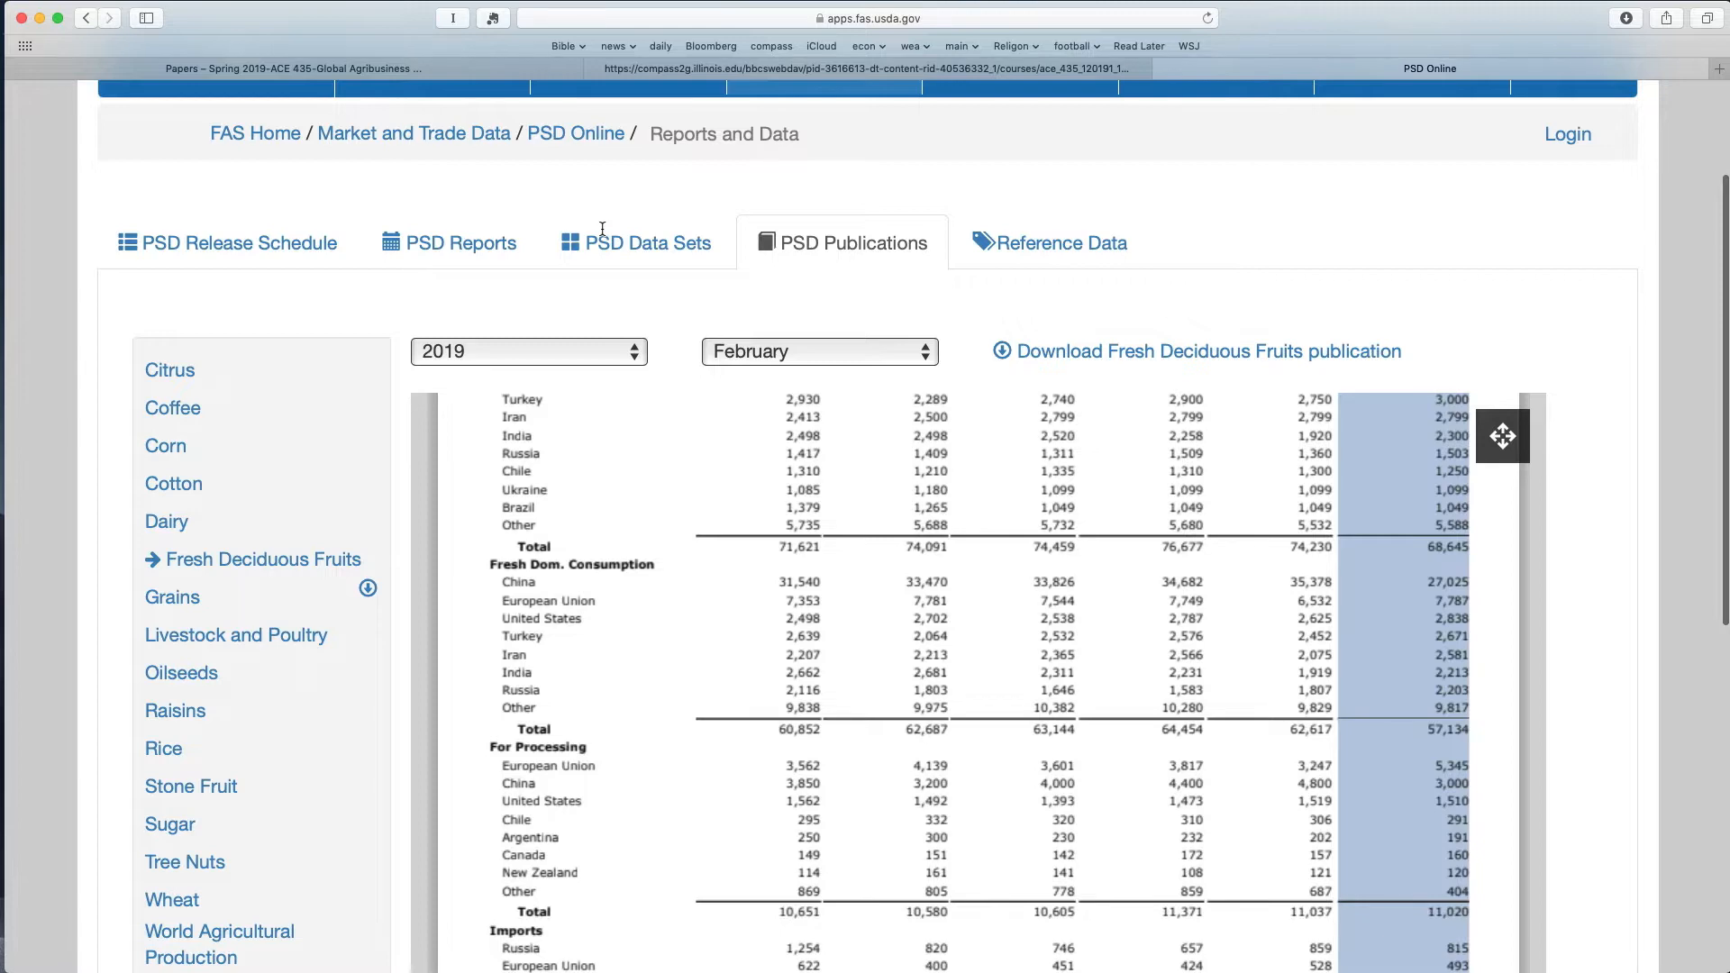
# - Switch back to Excel and examine the earliest market years in the US fresh apple Commercial Production records
pyautogui.press('super+Tab')
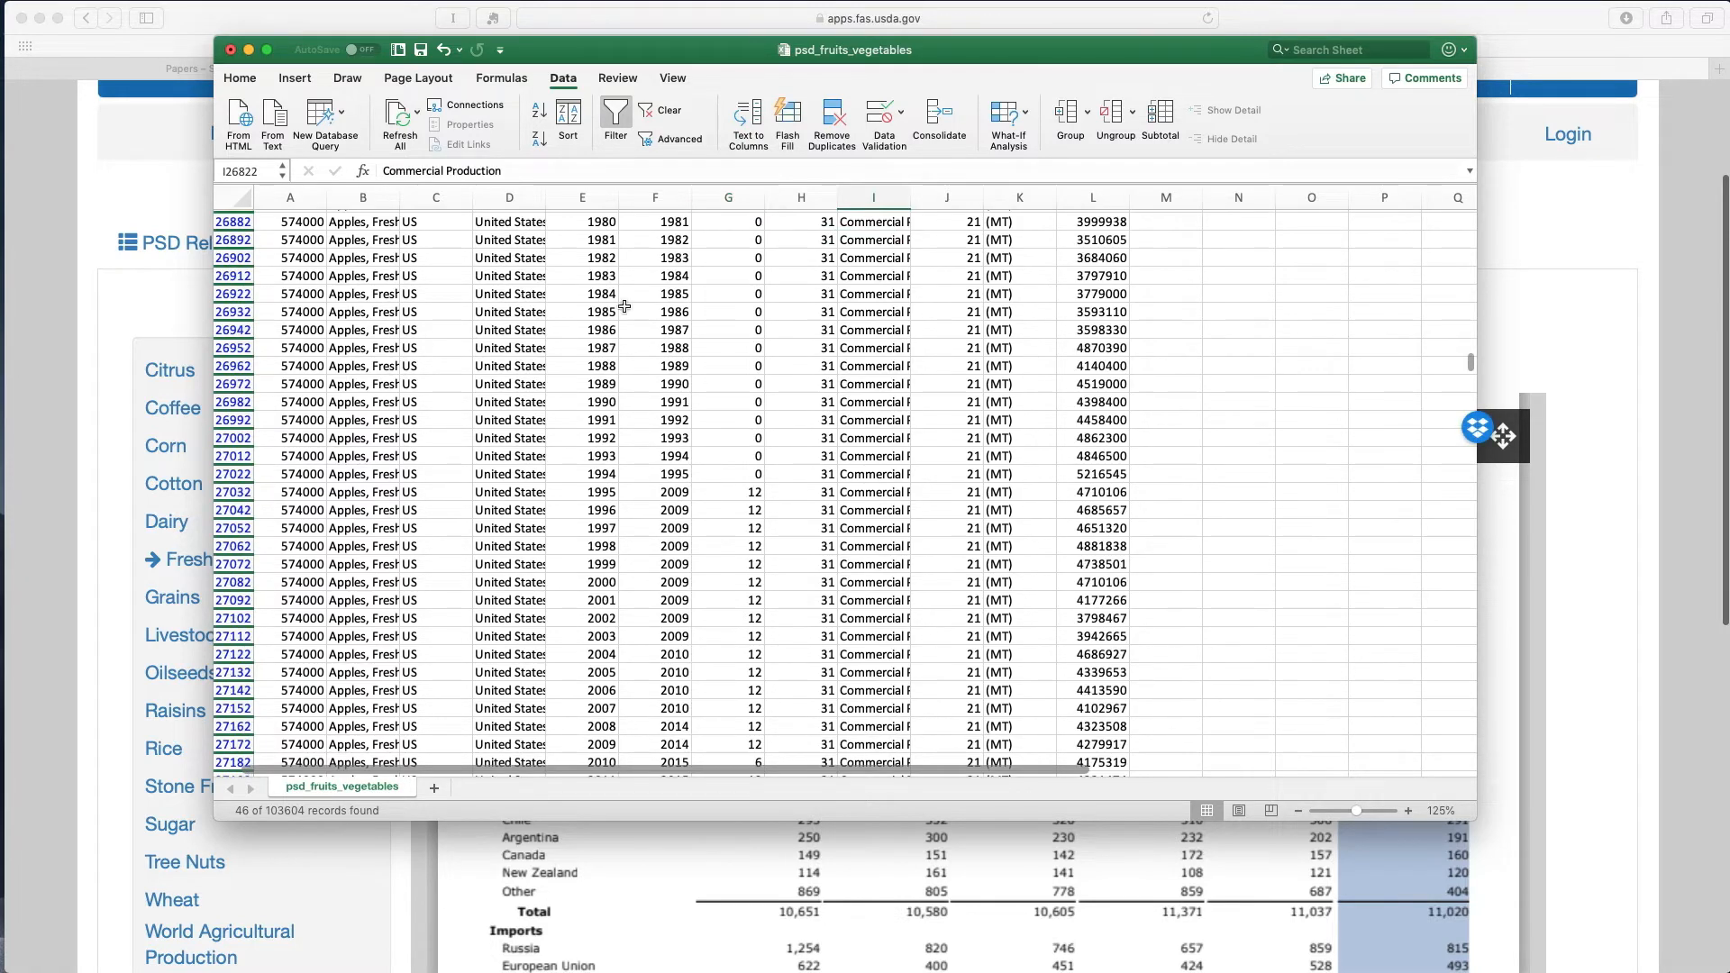
pyautogui.scroll(5, 644, 342)
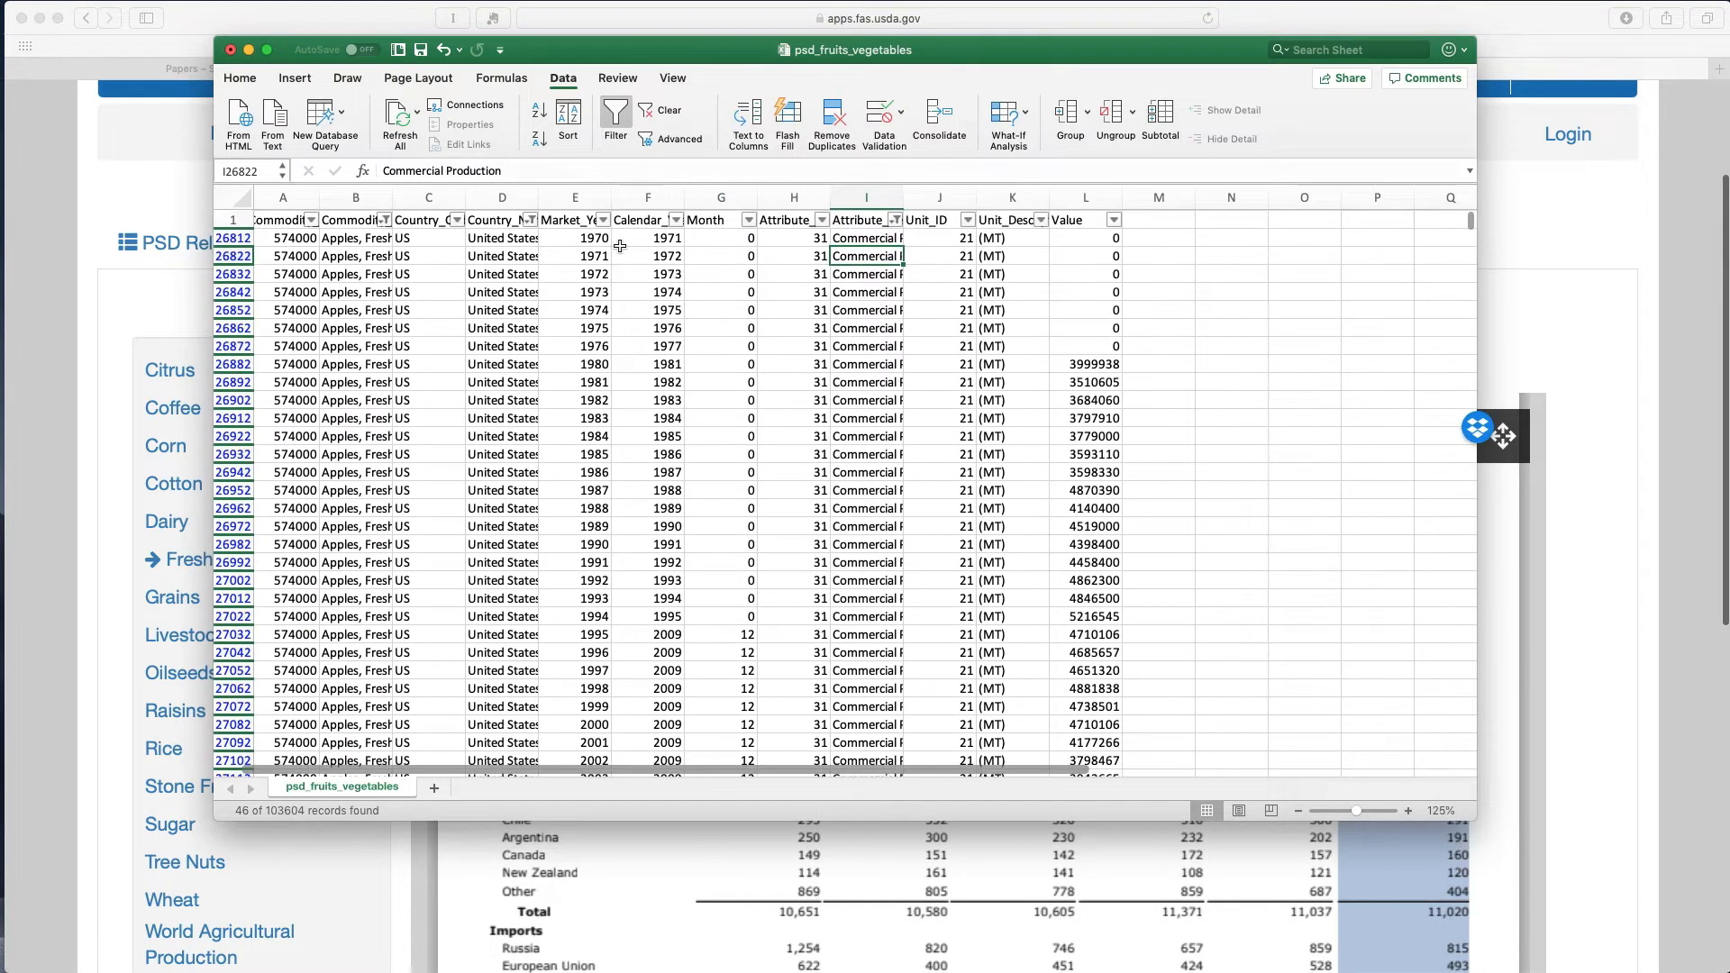
pyautogui.click(596, 239)
pyautogui.click(595, 252)
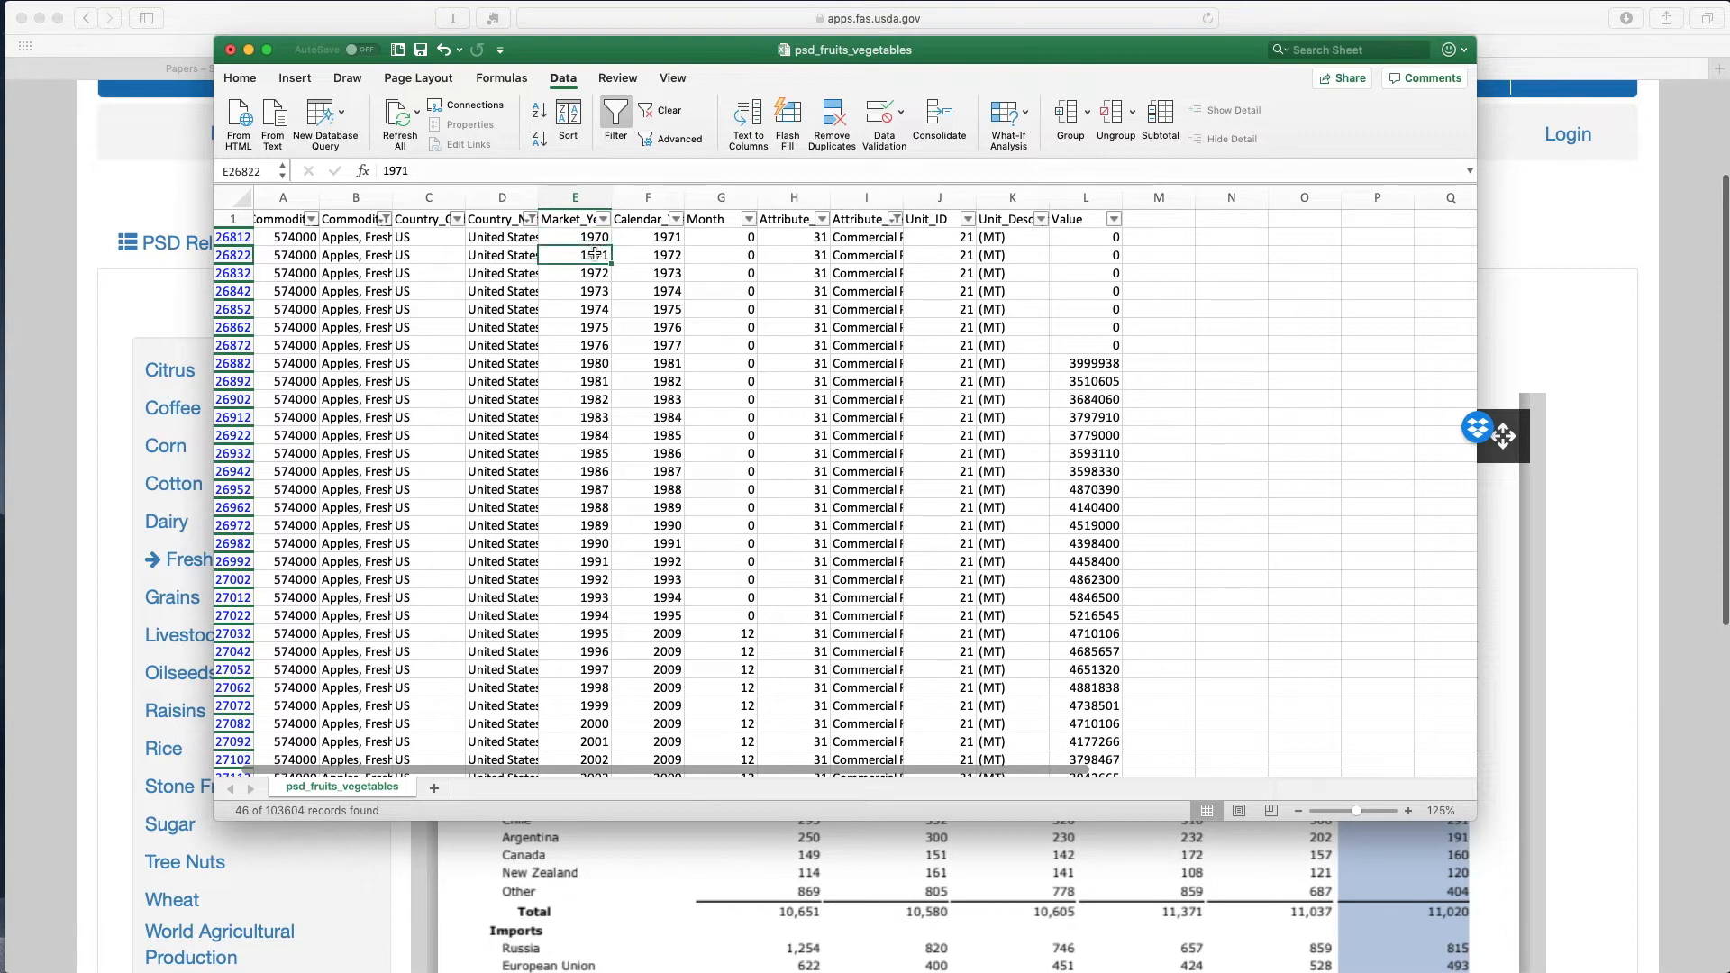
pyautogui.click(596, 274)
pyautogui.scroll(-2, 595, 274)
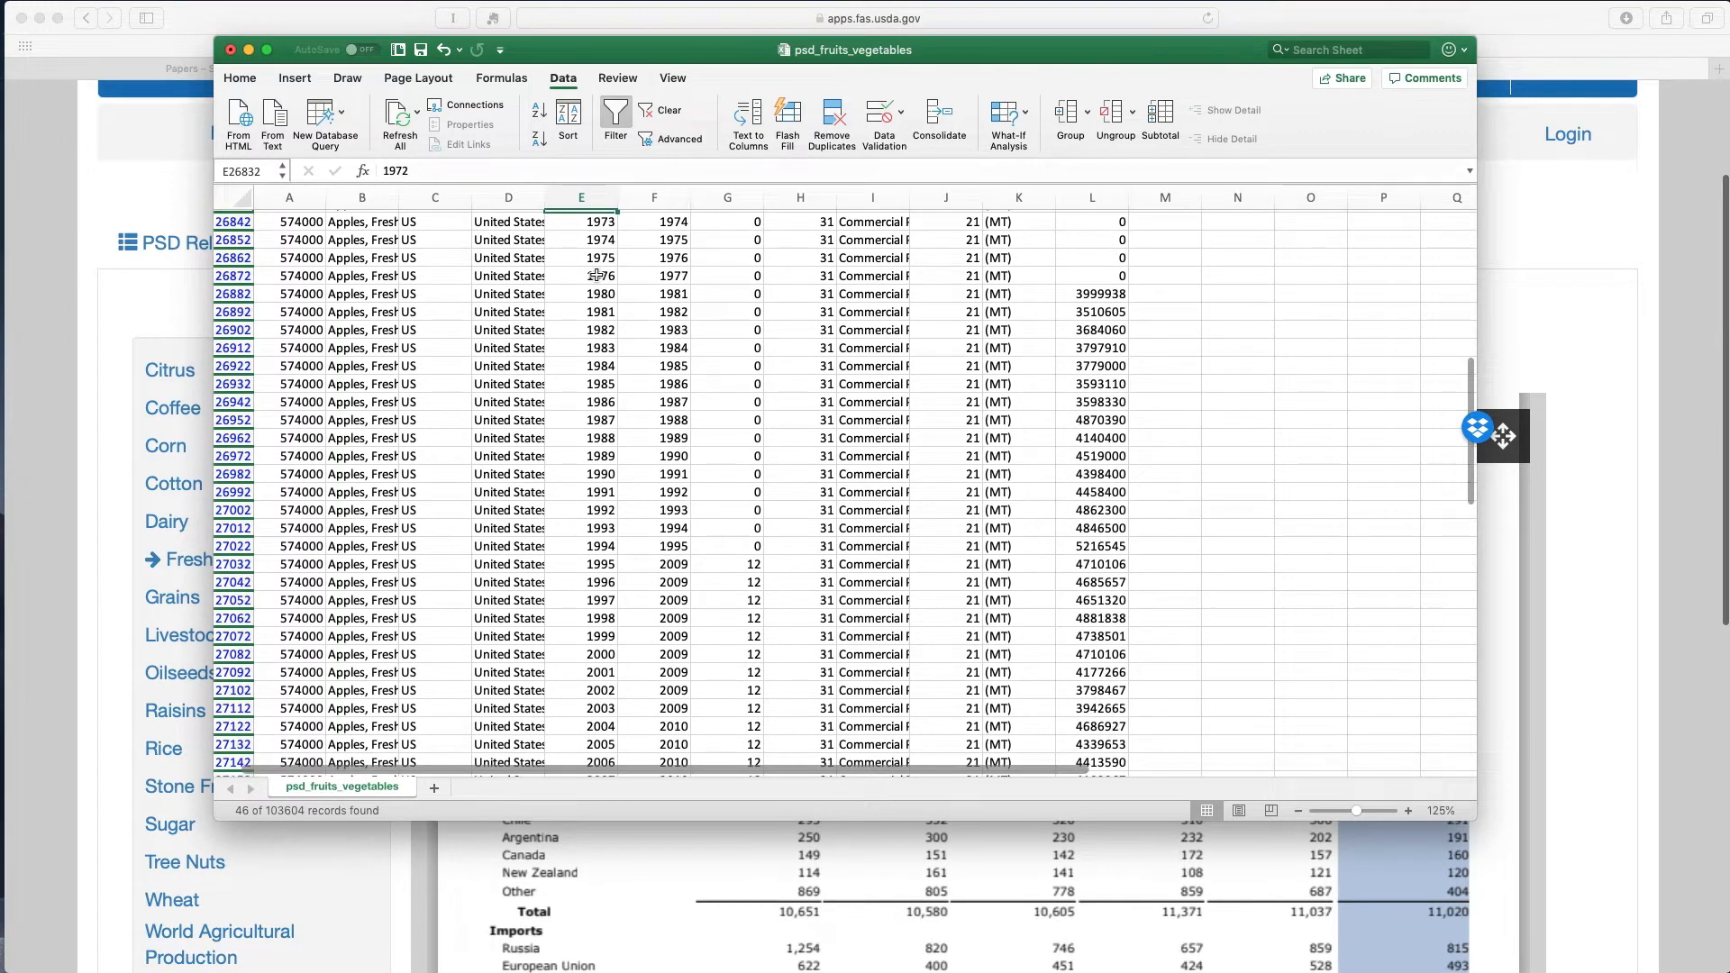
# - Check the value of the 1998 market year record and read on to the most recent Commercial Production record
pyautogui.click(602, 618)
pyautogui.moveTo(602, 618); pyautogui.dragTo(1171, 618)
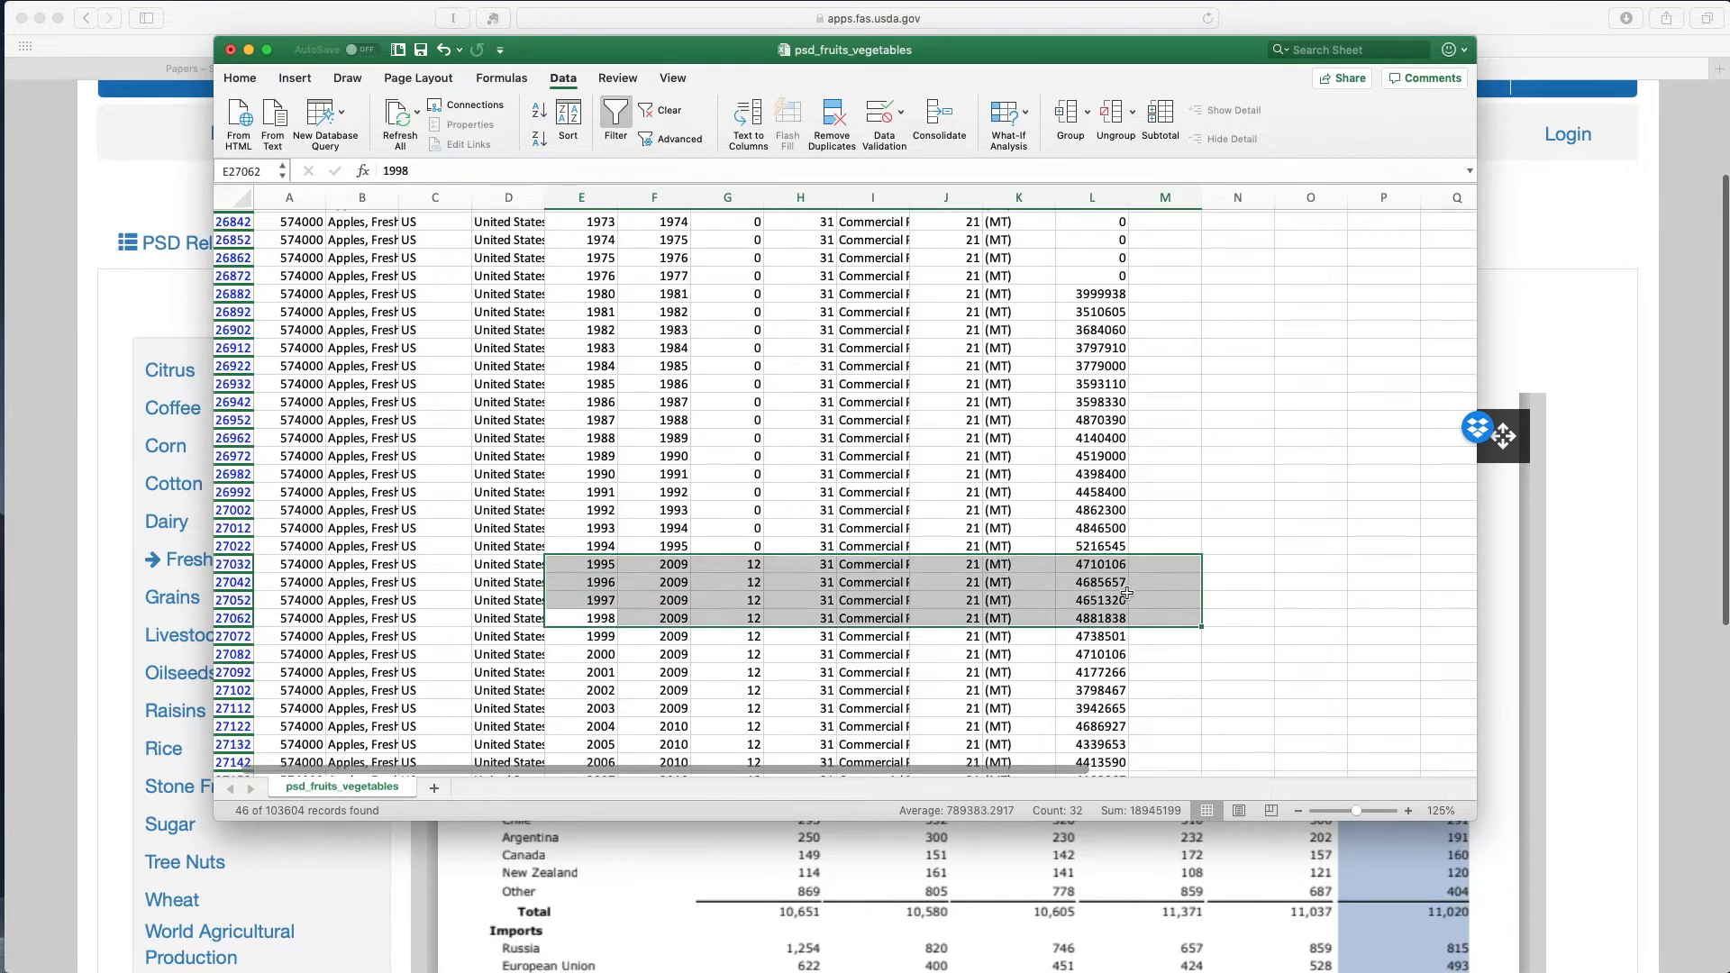
pyautogui.click(1103, 618)
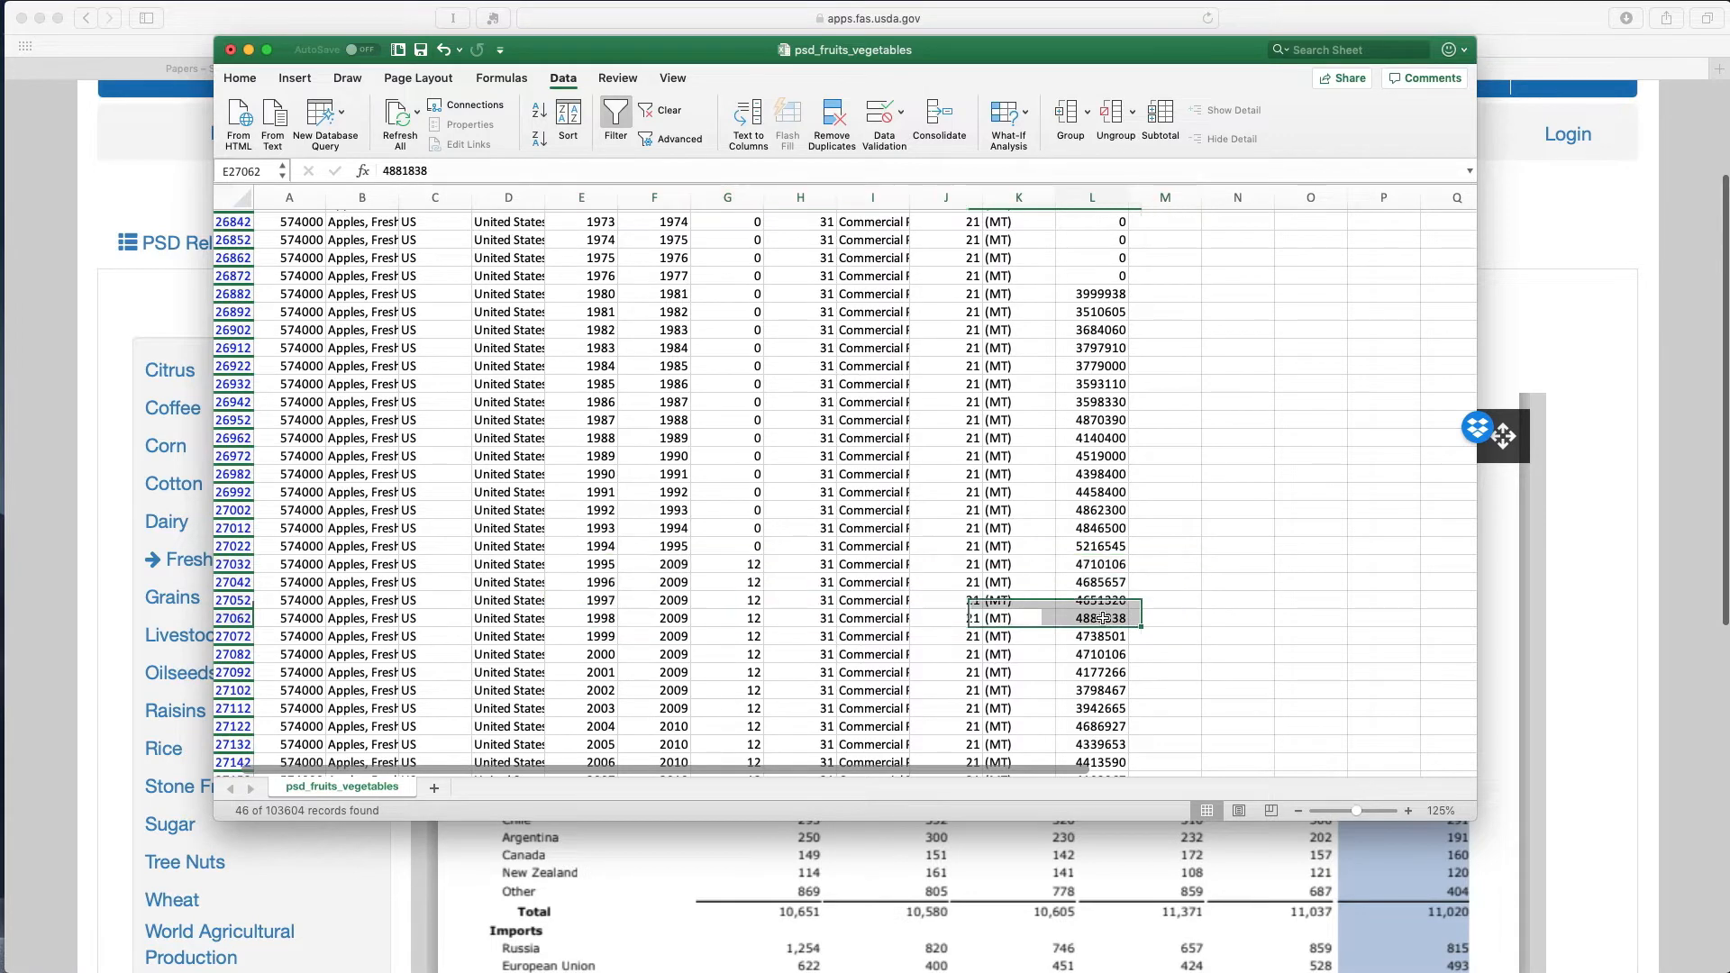
pyautogui.click(592, 616)
pyautogui.scroll(-1, 592, 612)
pyautogui.scroll(-10, 592, 613)
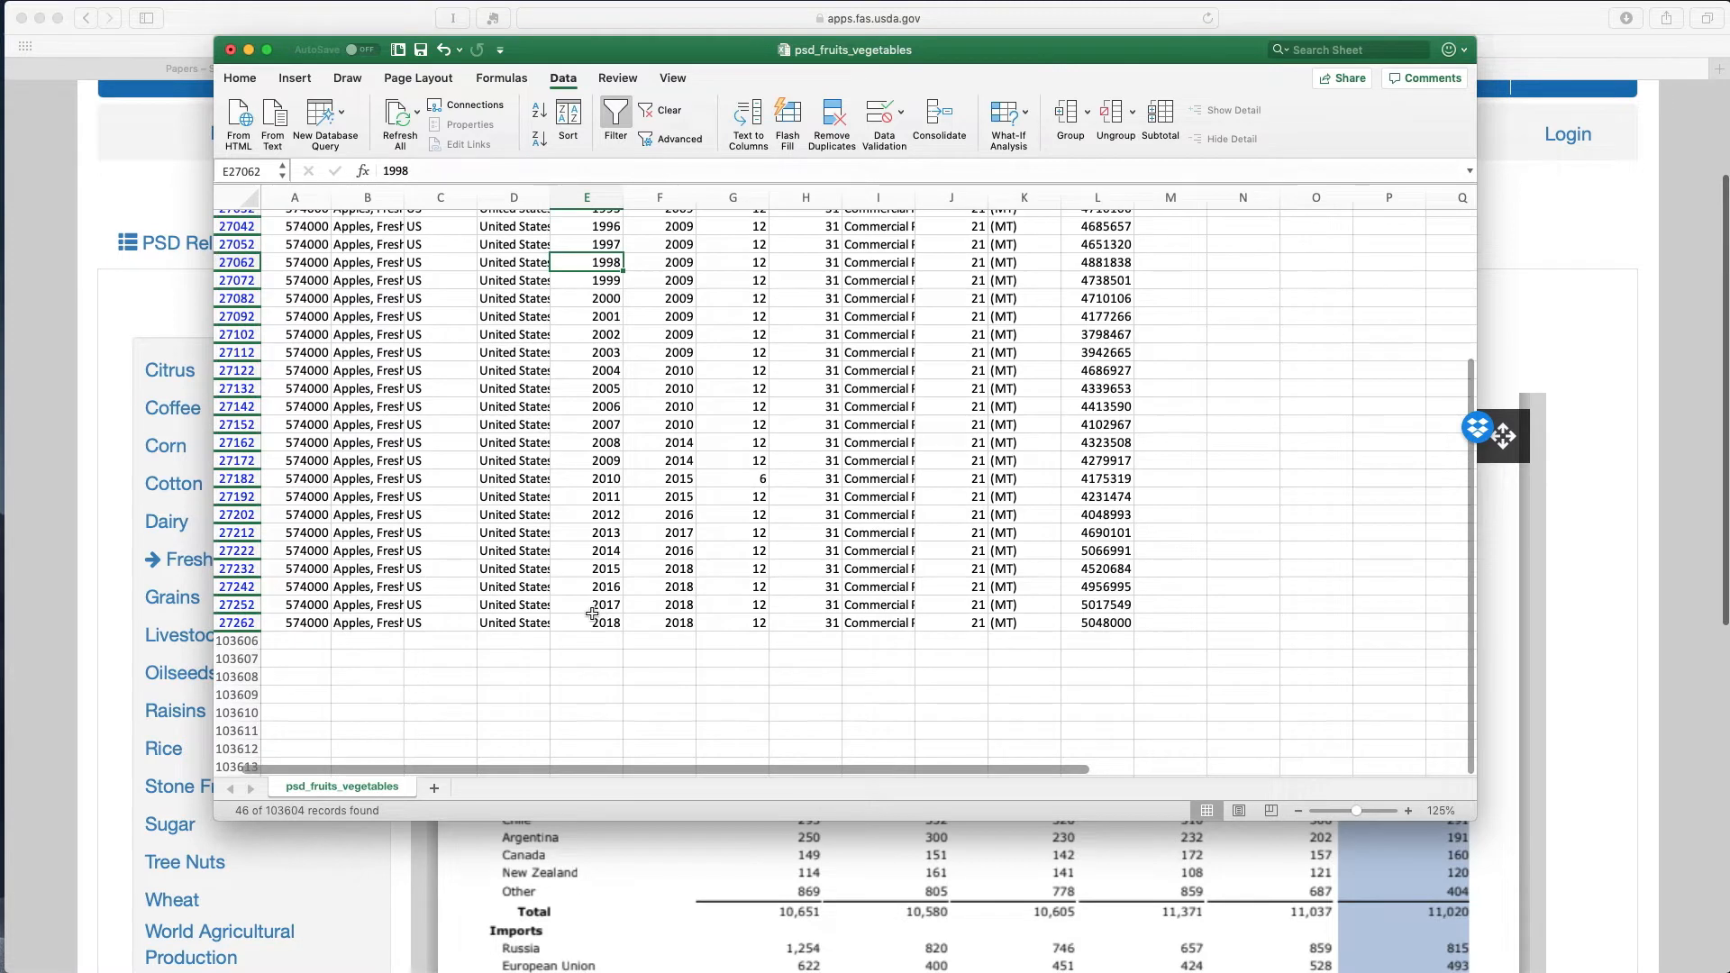
pyautogui.click(879, 622)
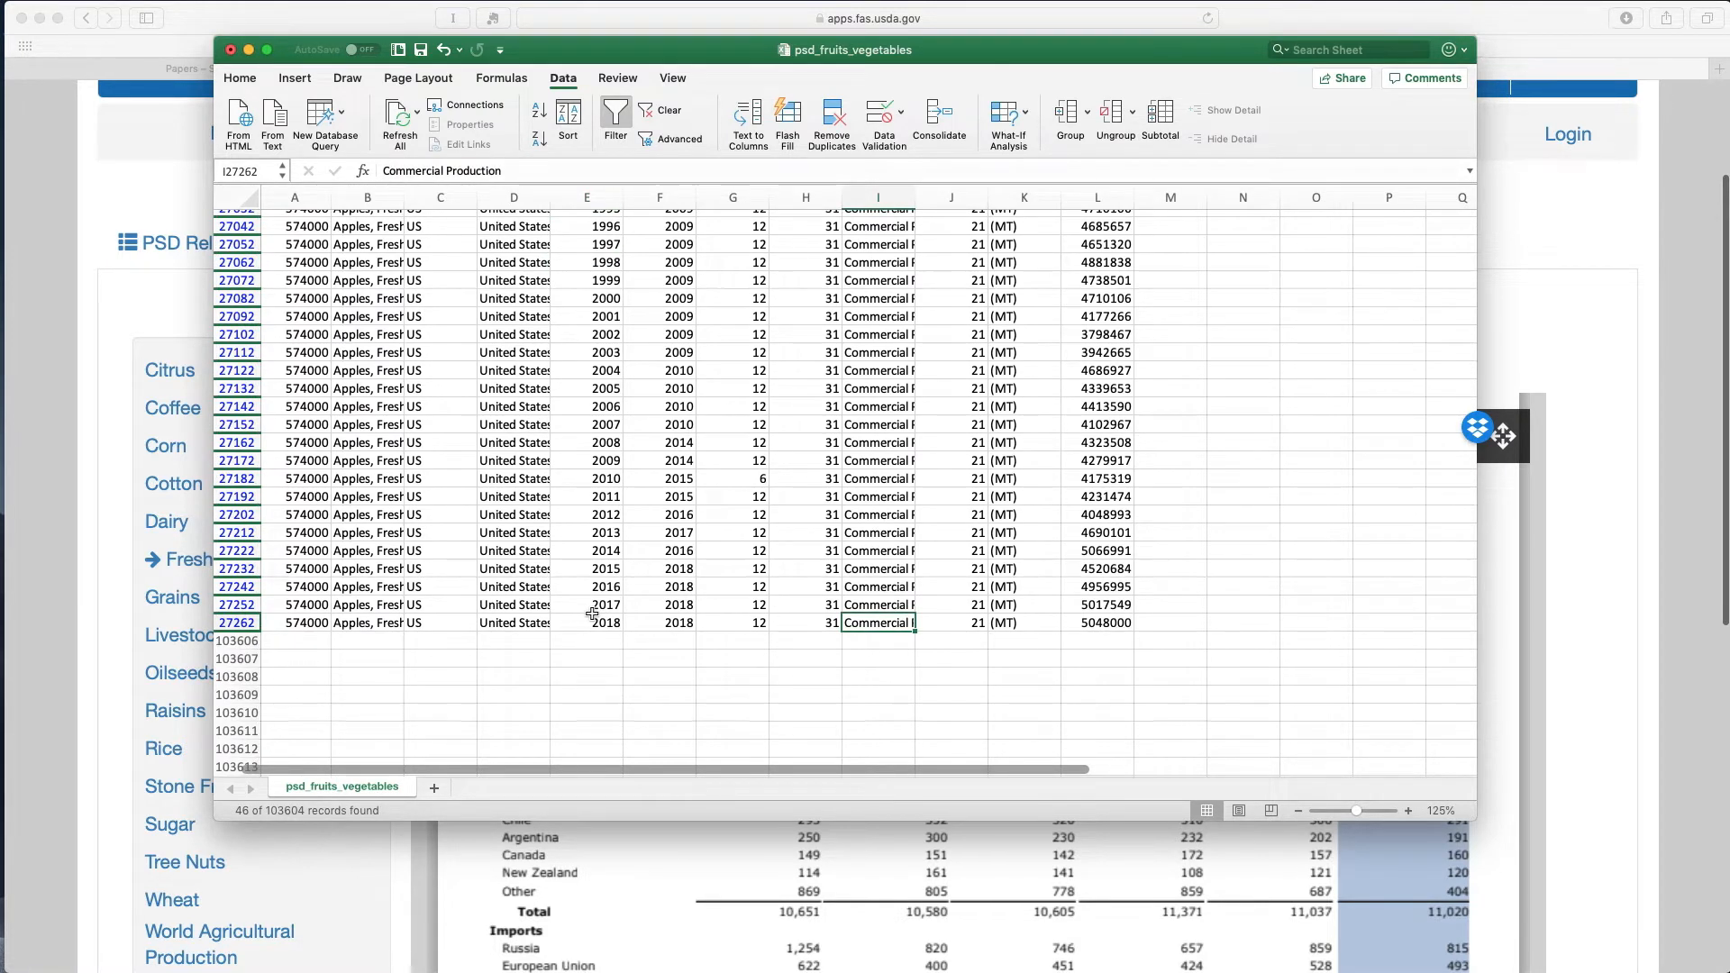
pyautogui.scroll(1, 591, 612)
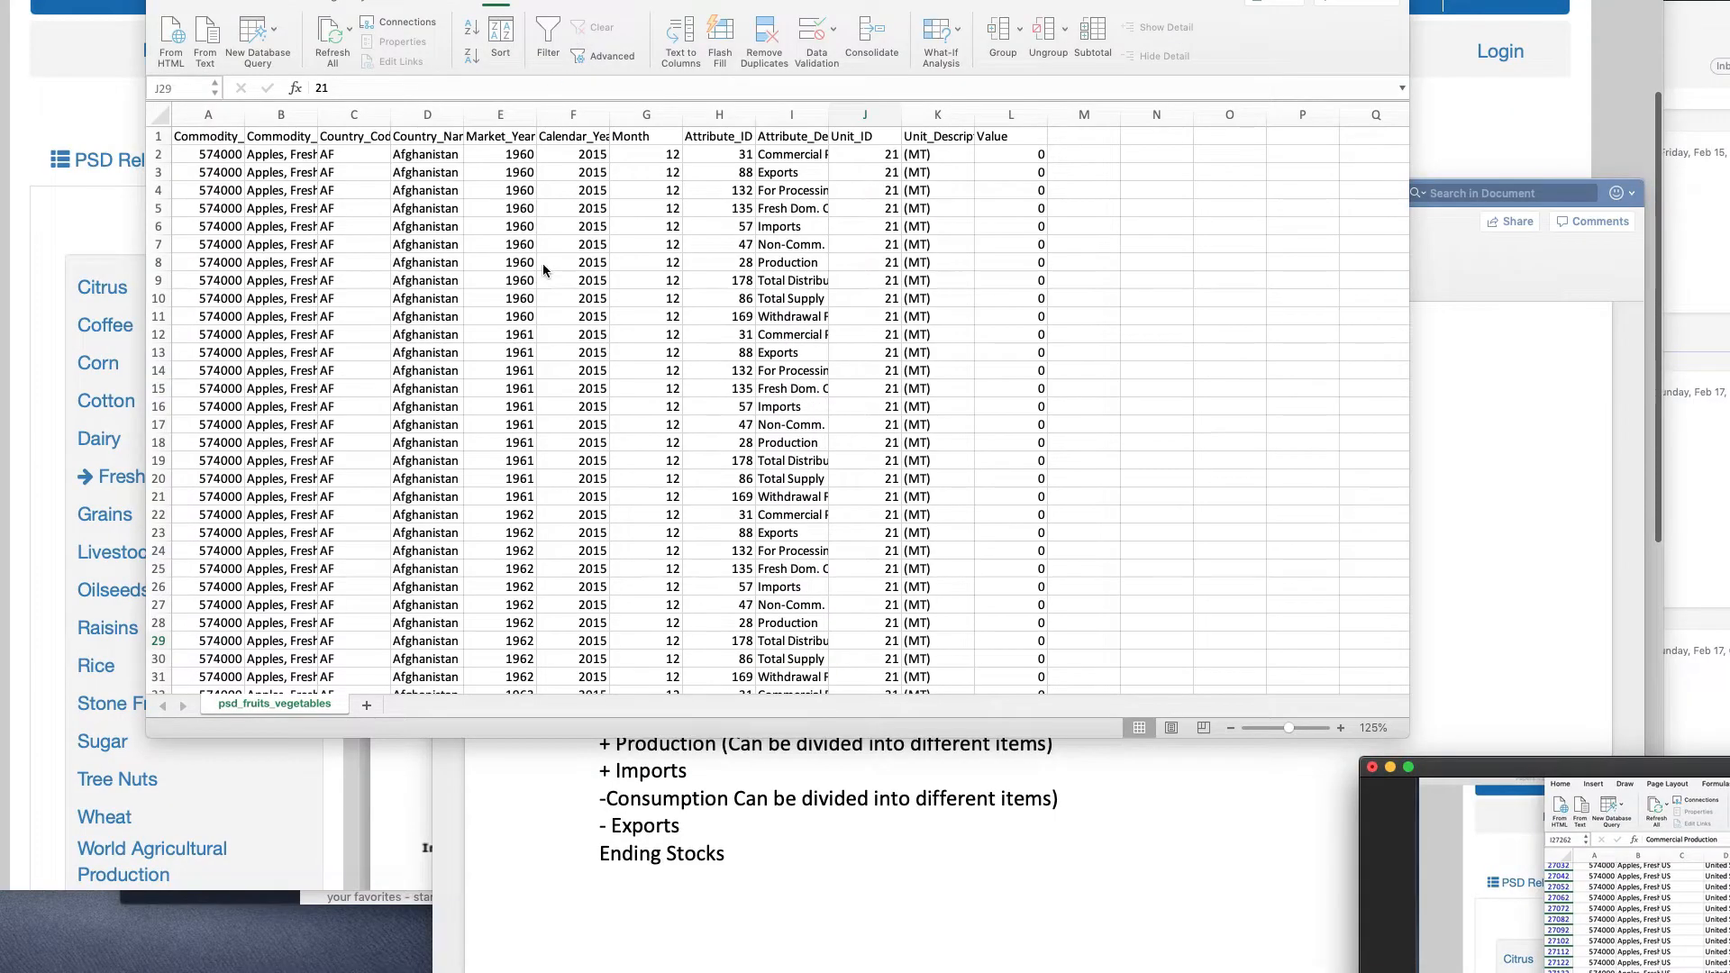
# - Create a PivotTable on a new worksheet from the psd_fruits_vegetables data range $A$1:$L$103605
pyautogui.click(508, 229)
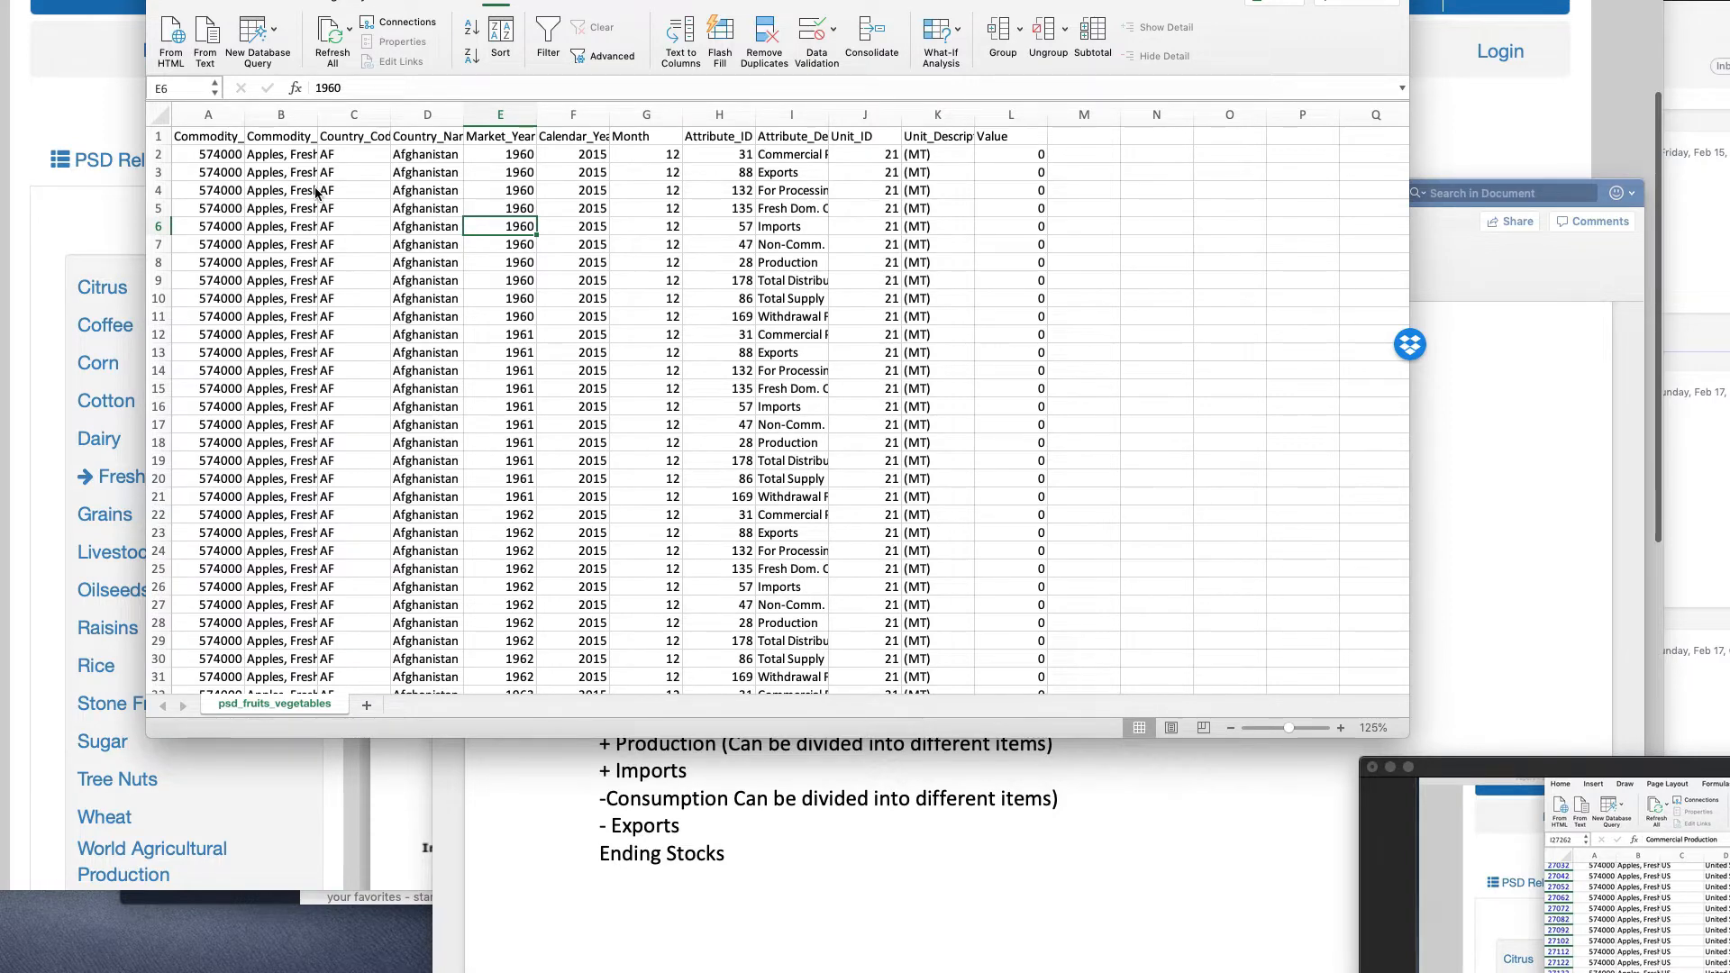
pyautogui.press('alt+super+r')
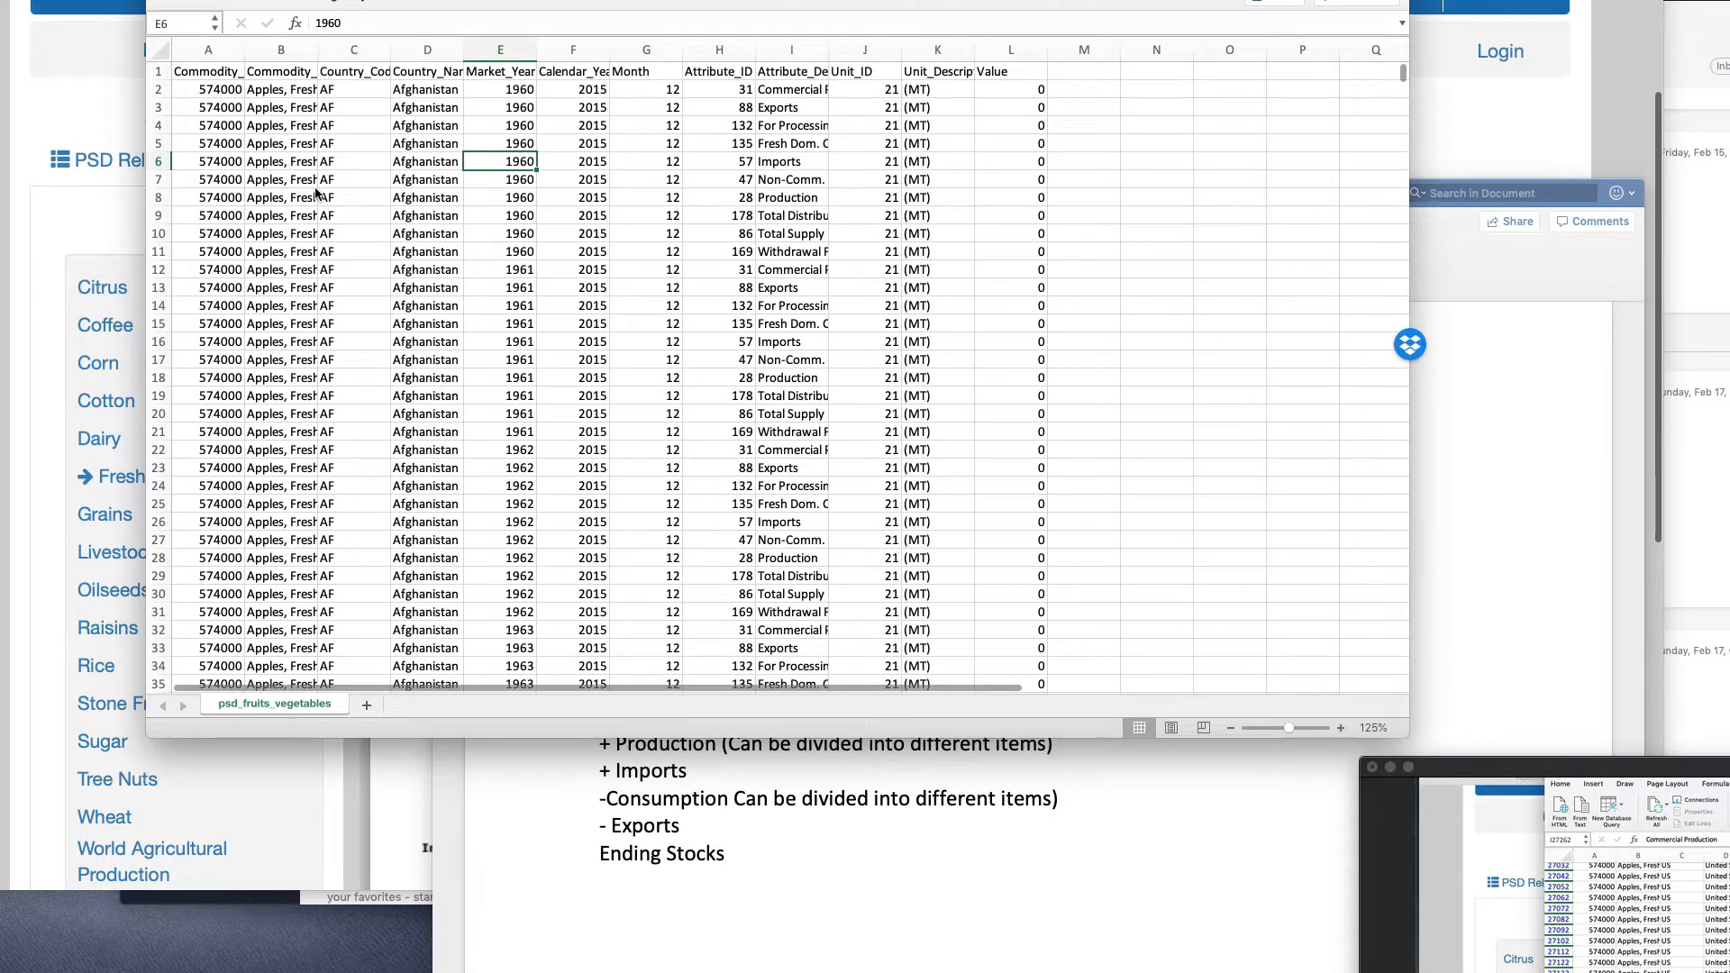
pyautogui.click(233, 5)
pyautogui.click(179, 45)
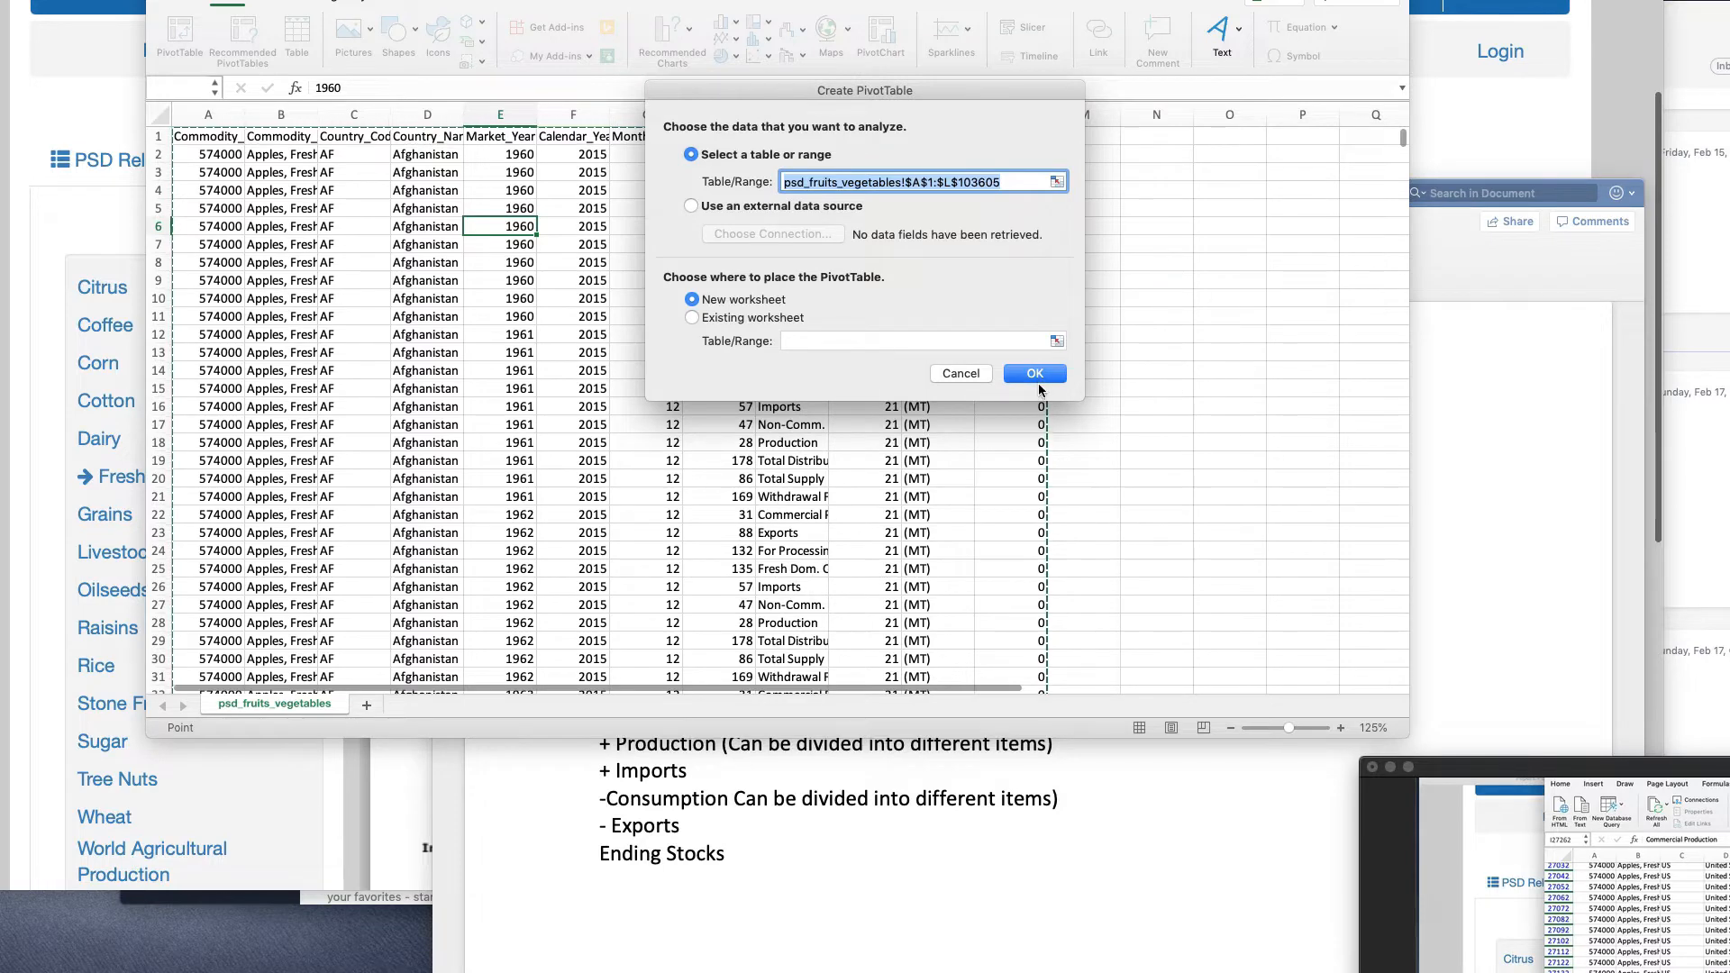
pyautogui.click(1038, 375)
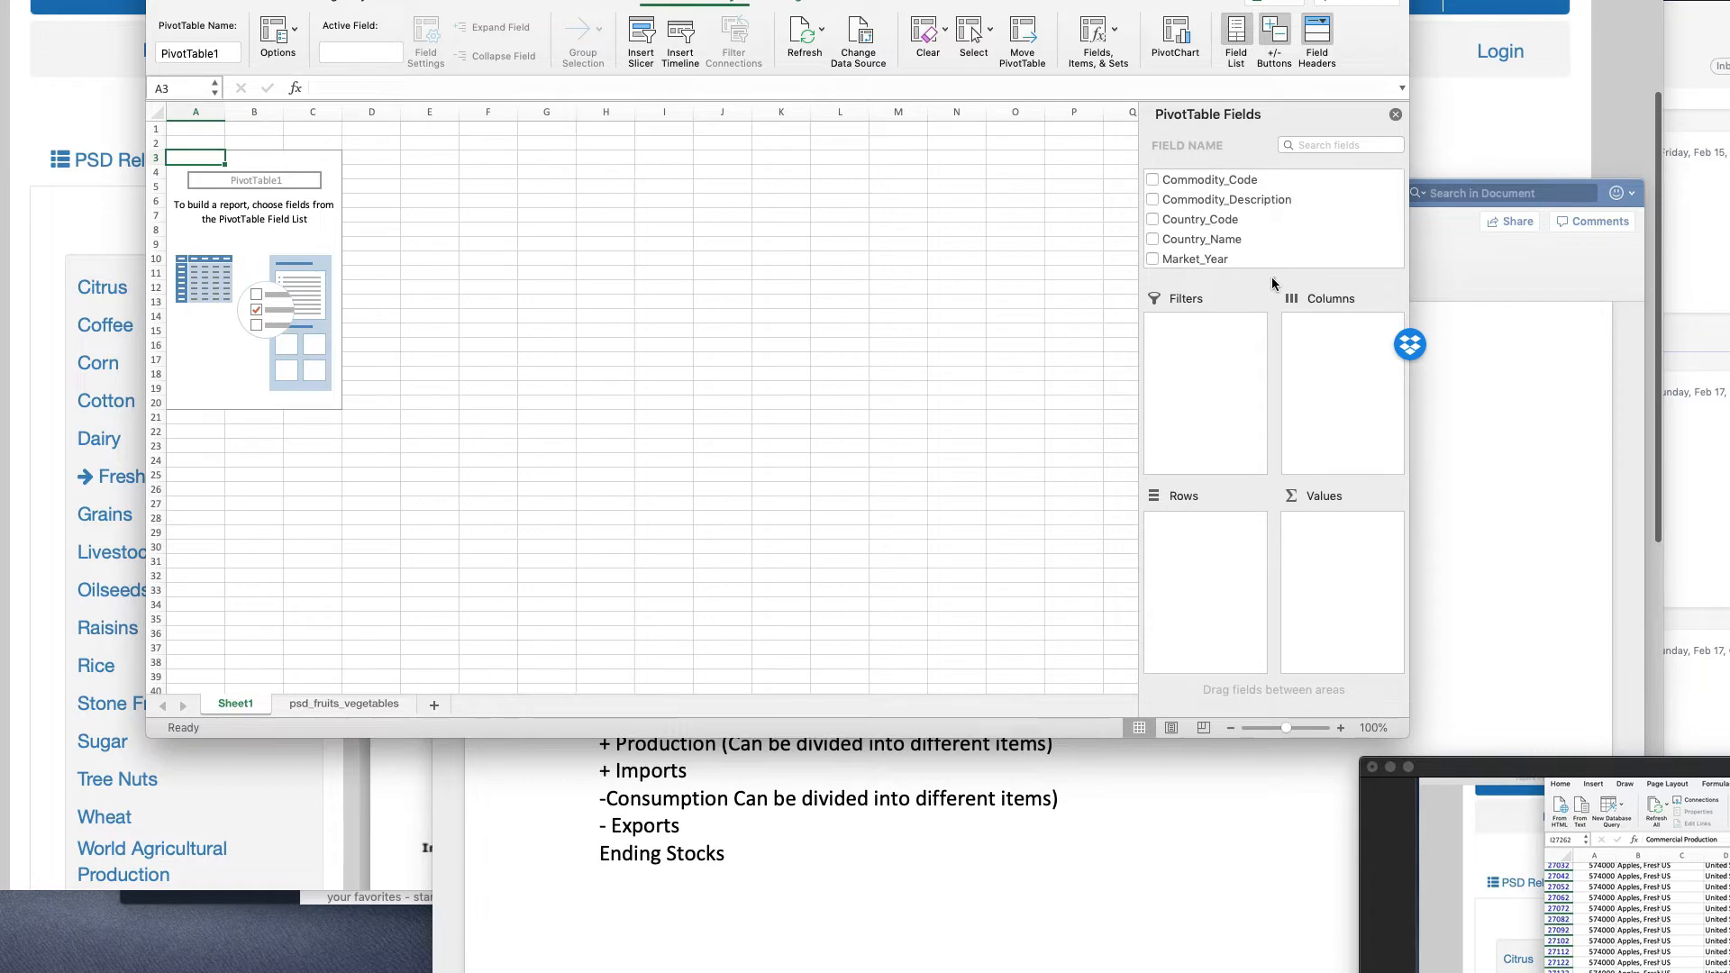
# - Place the Country_Name field in the pivot table's rows
pyautogui.scroll(-5, 1276, 233)
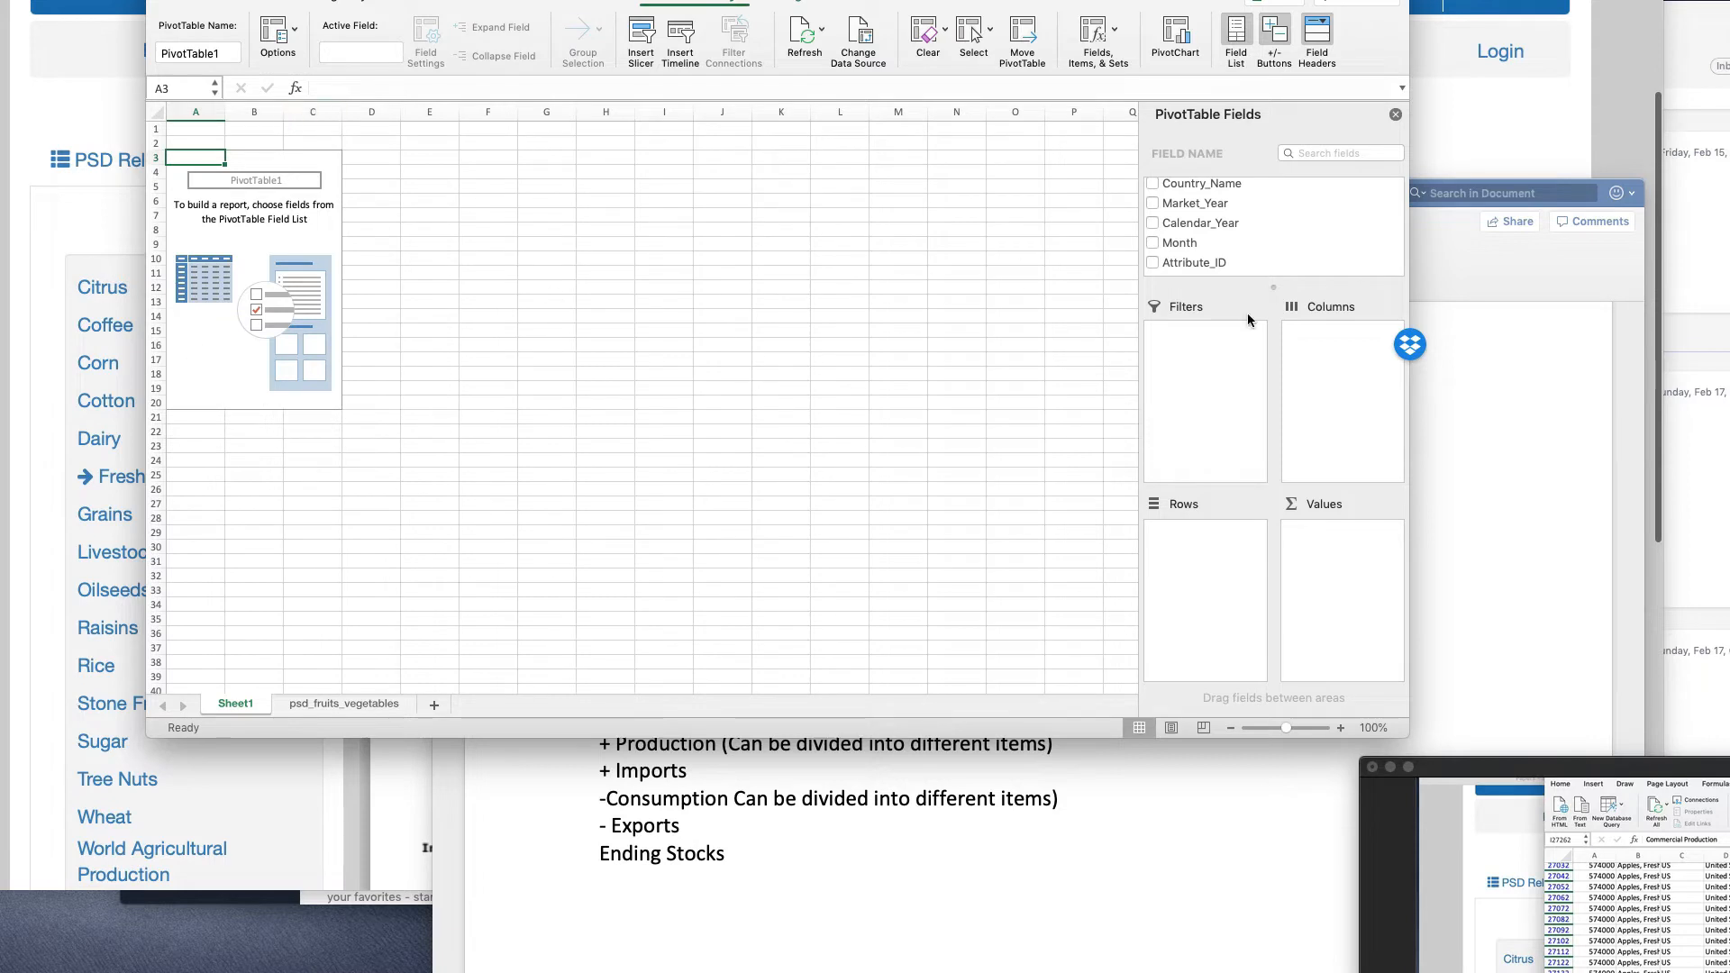
pyautogui.scroll(3, 1245, 230)
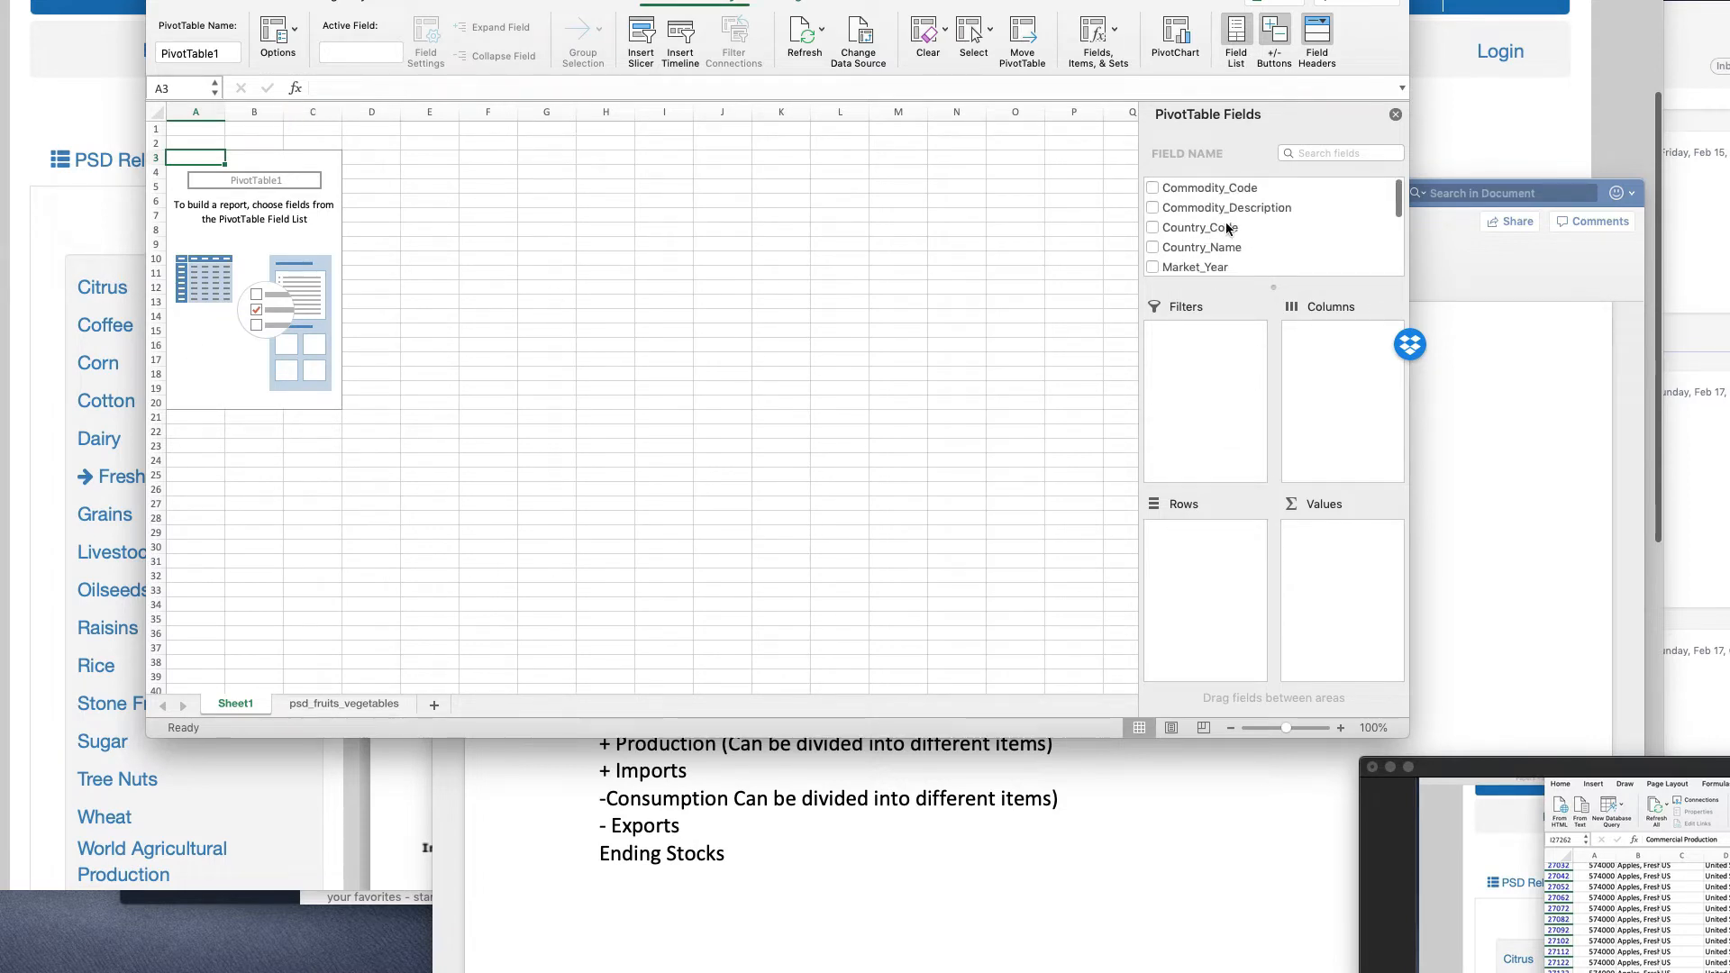
pyautogui.scroll(-3, 1221, 233)
pyautogui.scroll(3, 1221, 234)
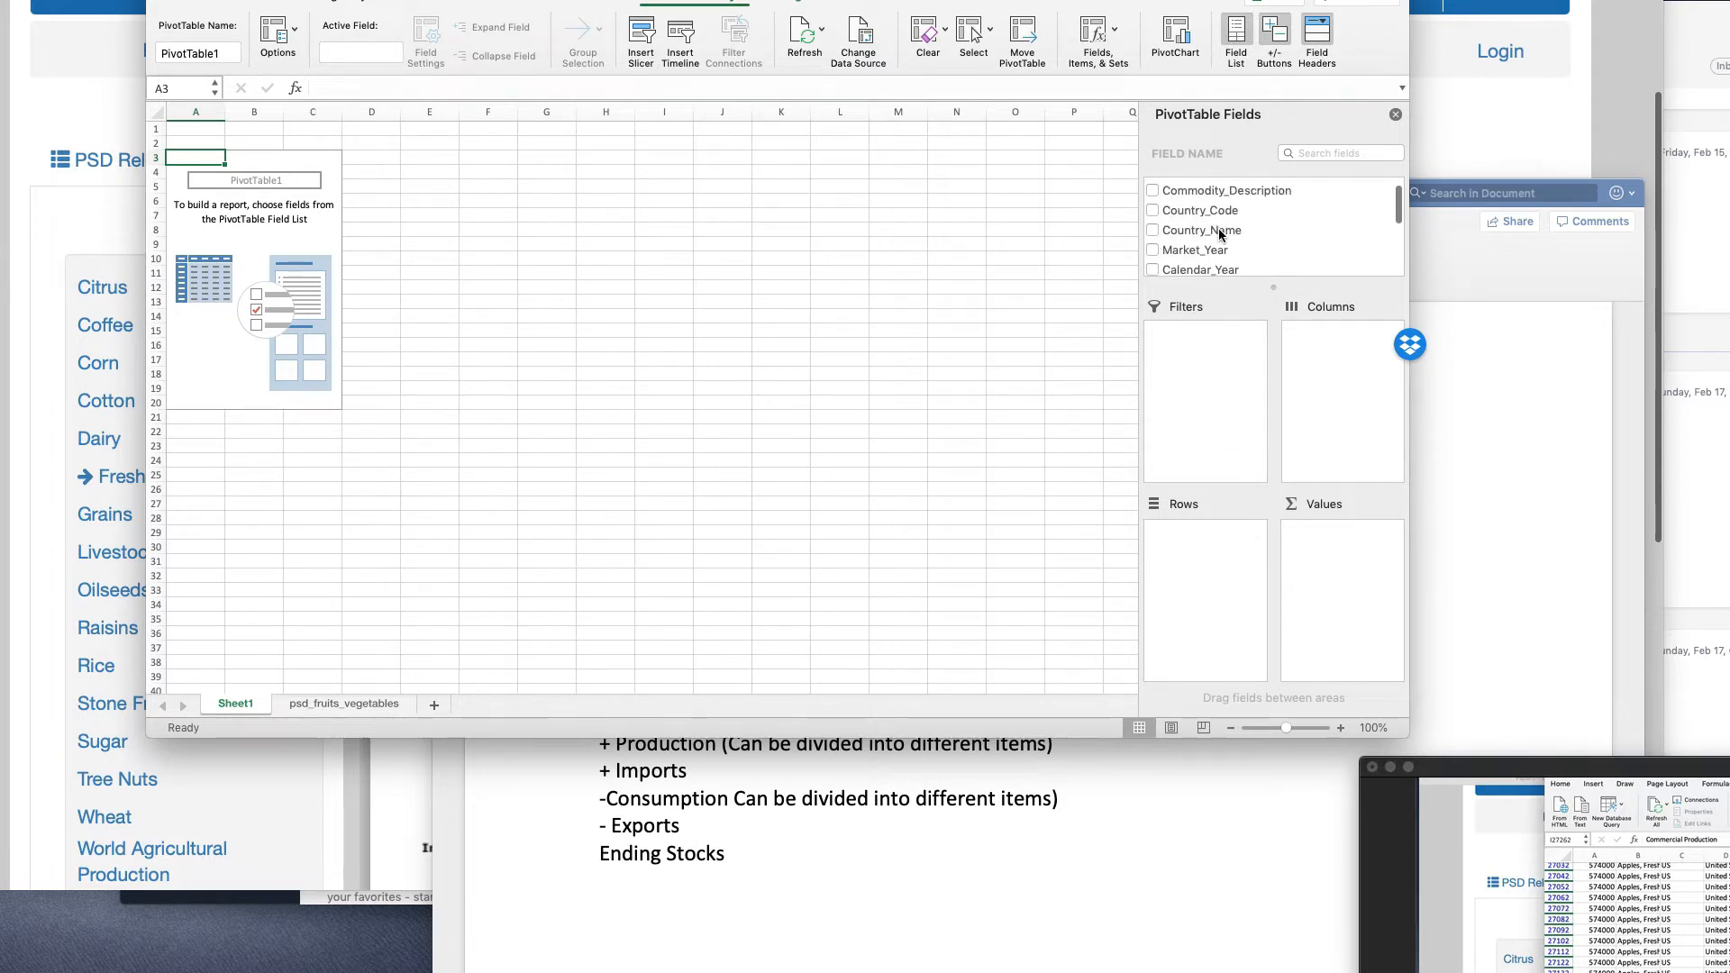
pyautogui.click(1217, 230)
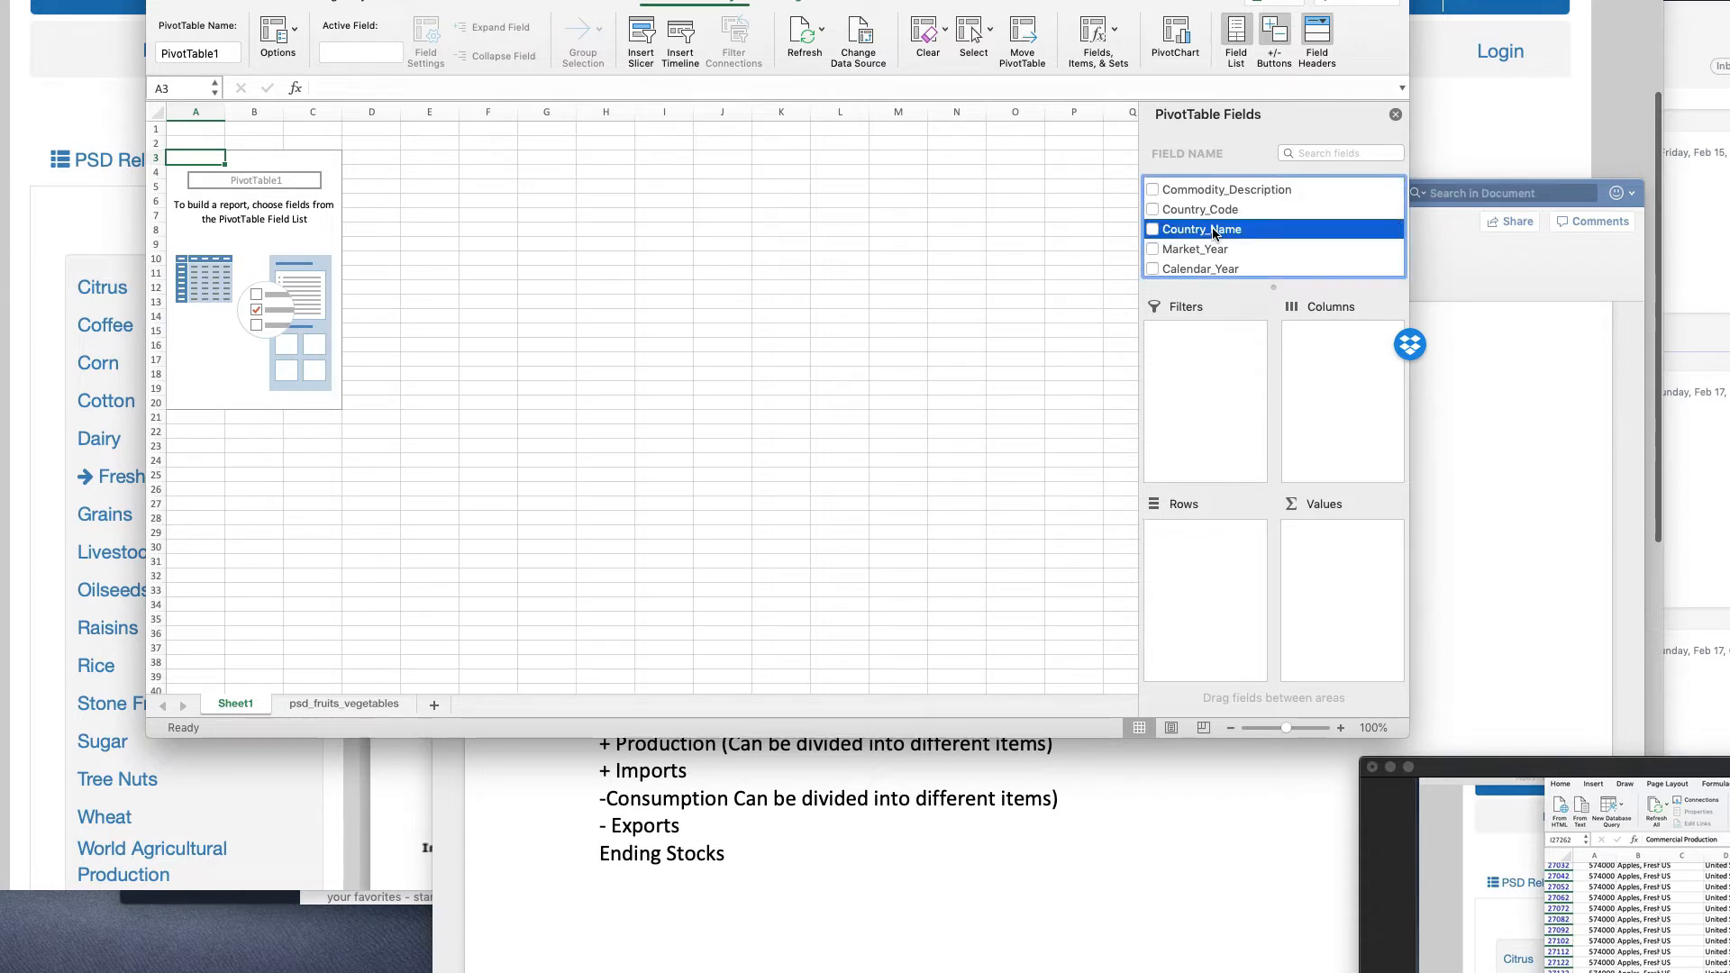
pyautogui.moveTo(1212, 233); pyautogui.dragTo(1227, 563)
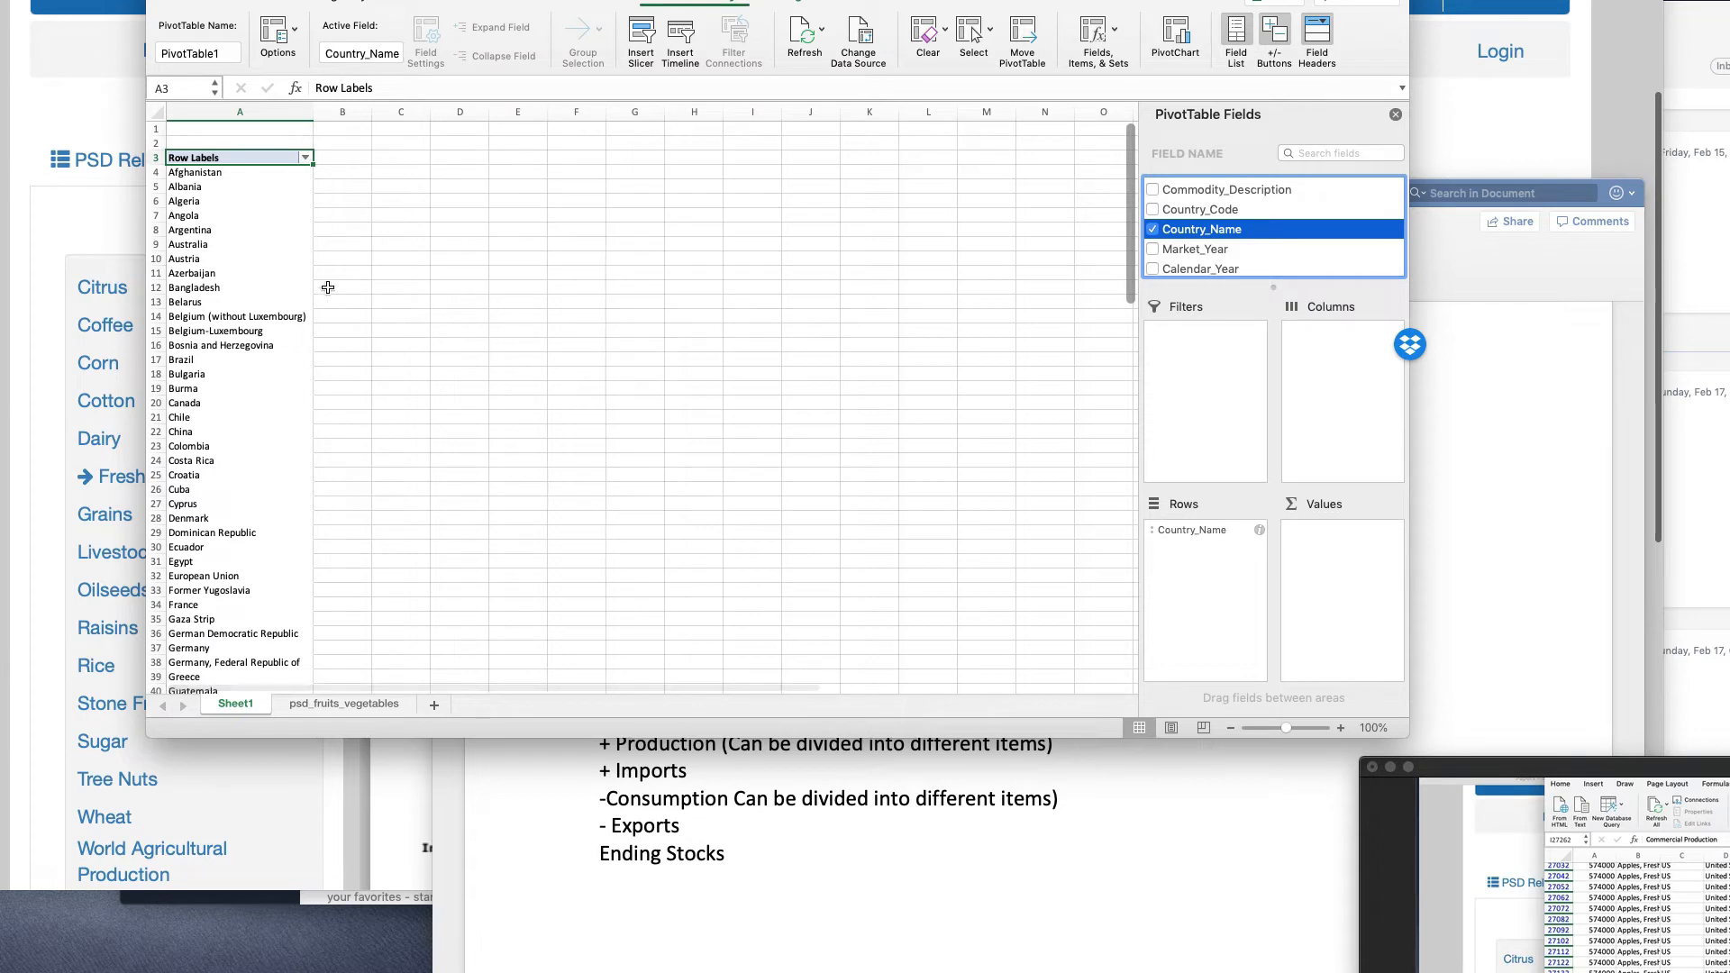
# - Place the Market_Year field in the pivot table's columns
pyautogui.scroll(-3, 1354, 245)
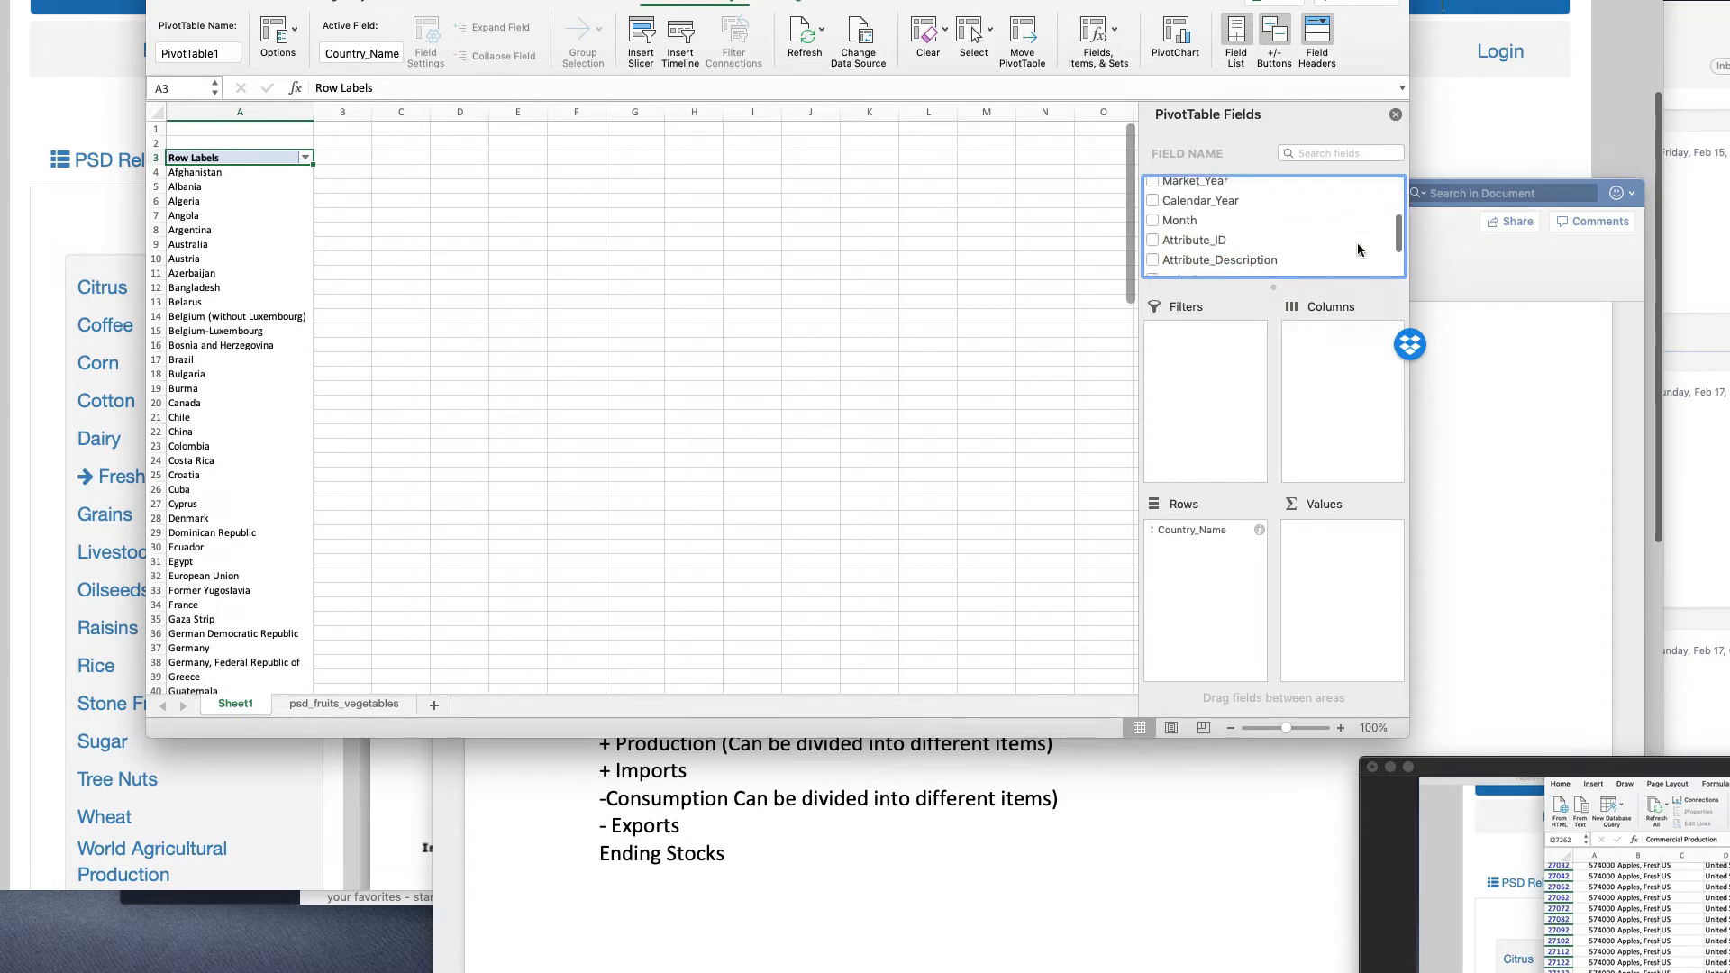
pyautogui.scroll(-2, 1358, 249)
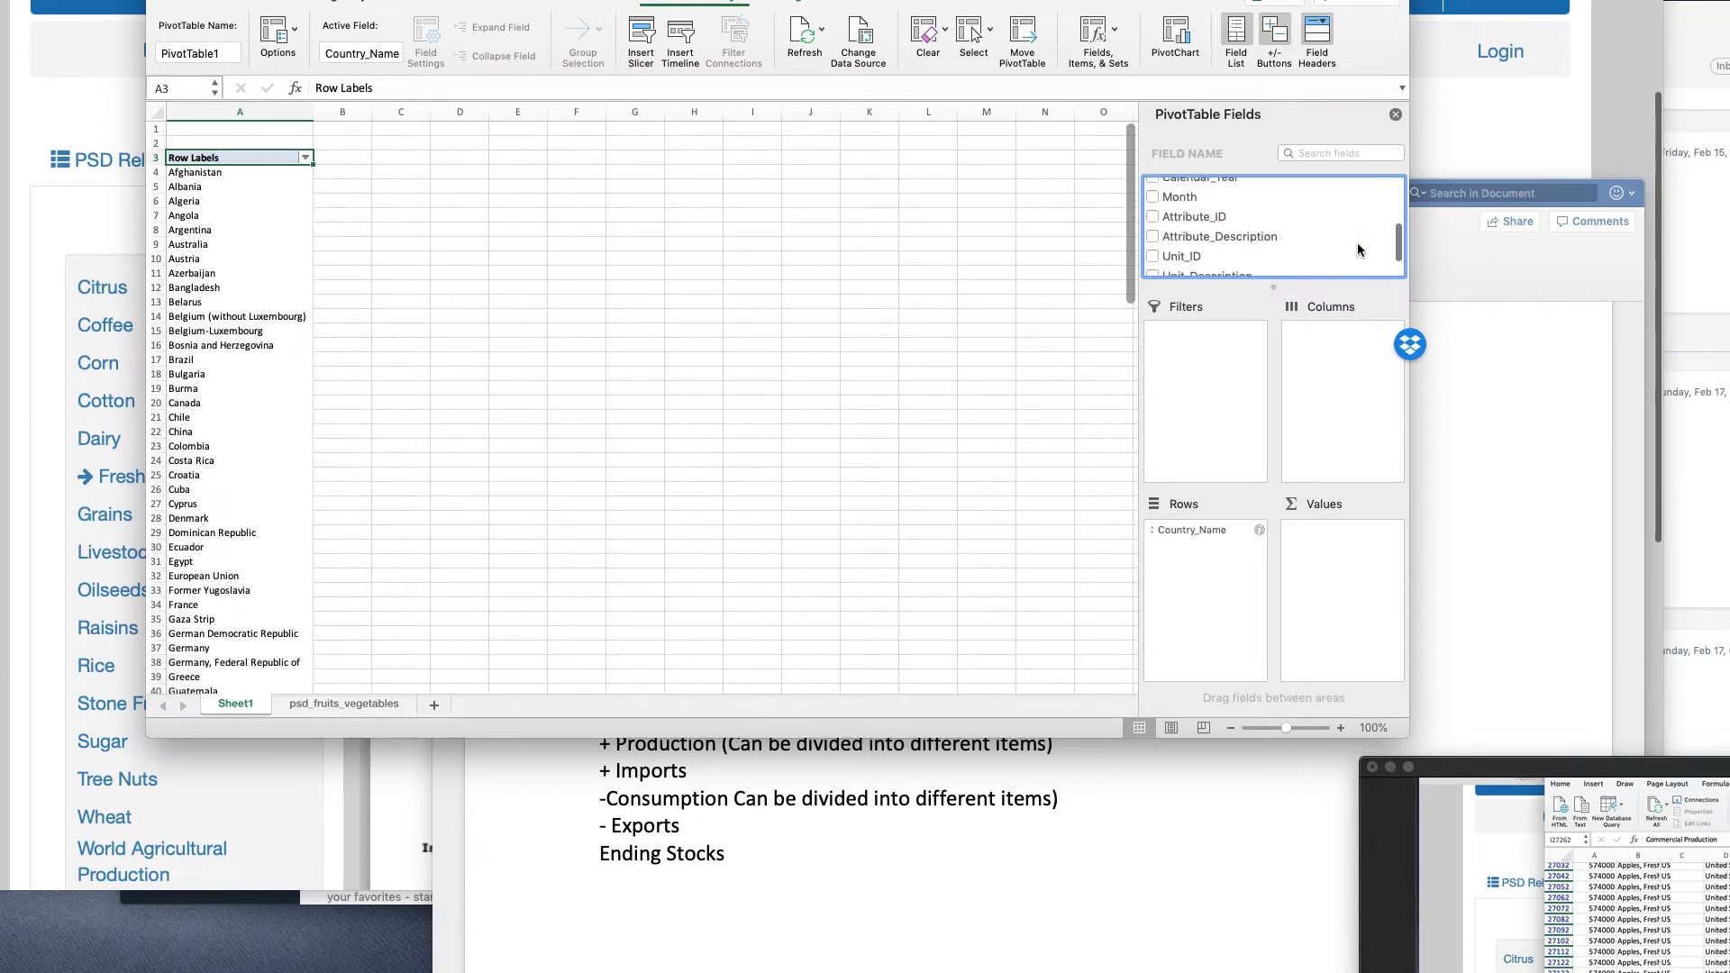
pyautogui.scroll(5, 1358, 249)
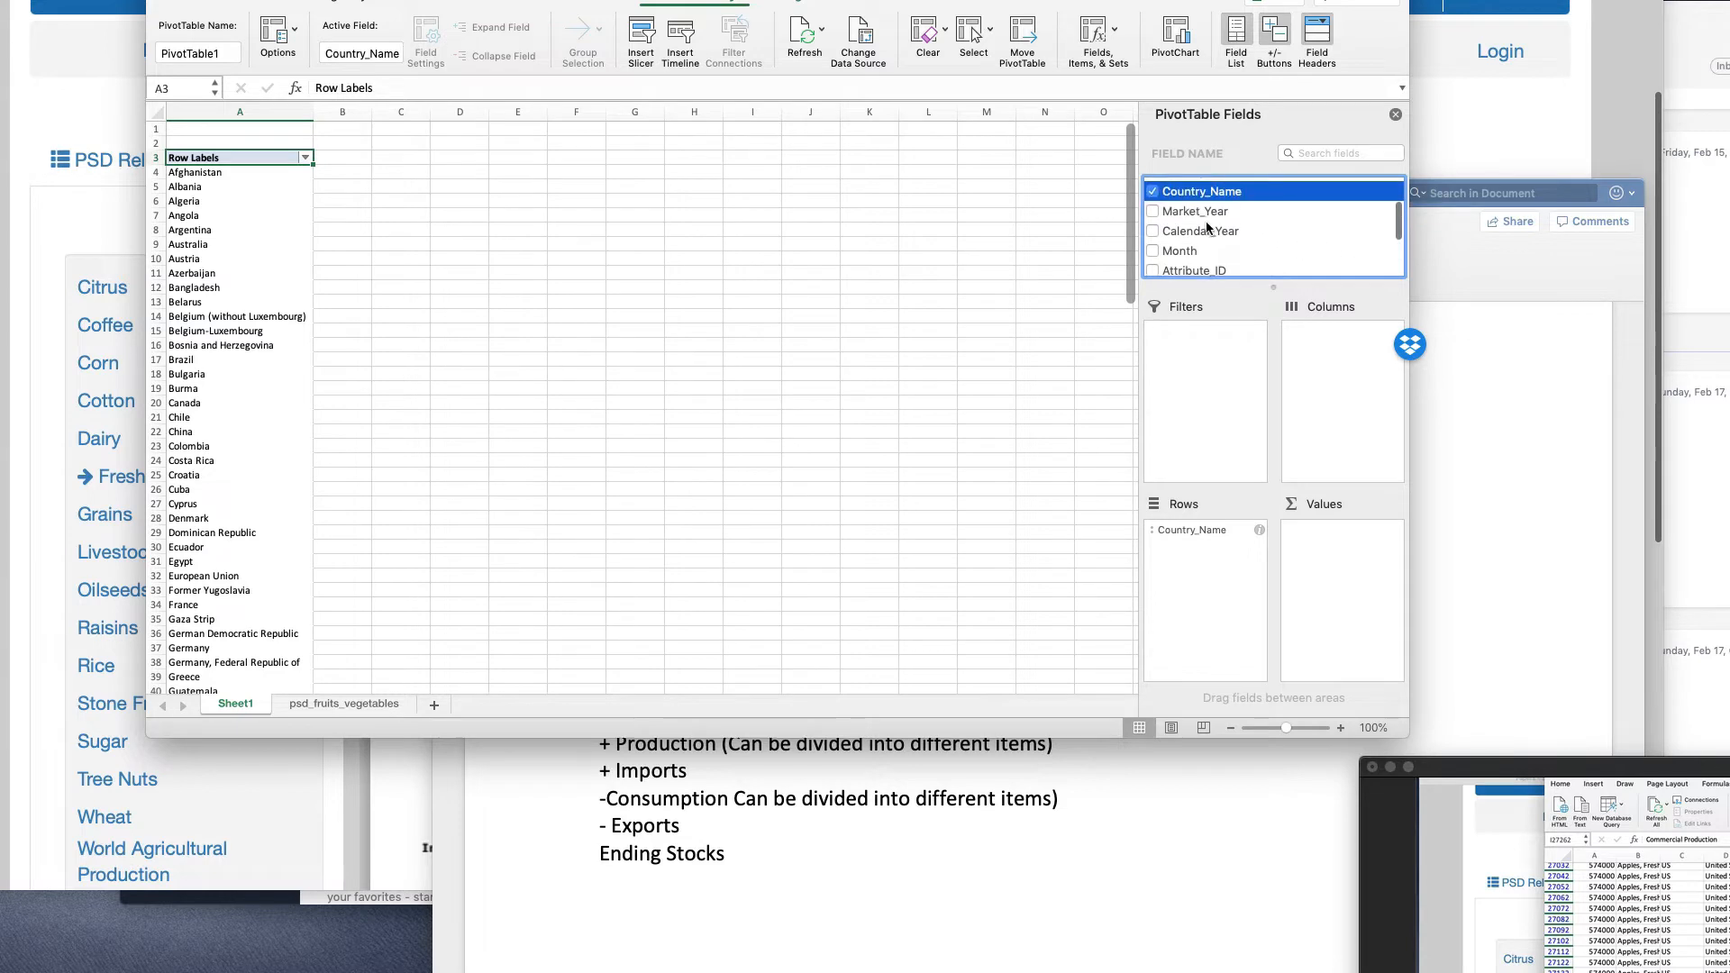
pyautogui.click(1215, 213)
pyautogui.moveTo(1344, 278); pyautogui.dragTo(1348, 359)
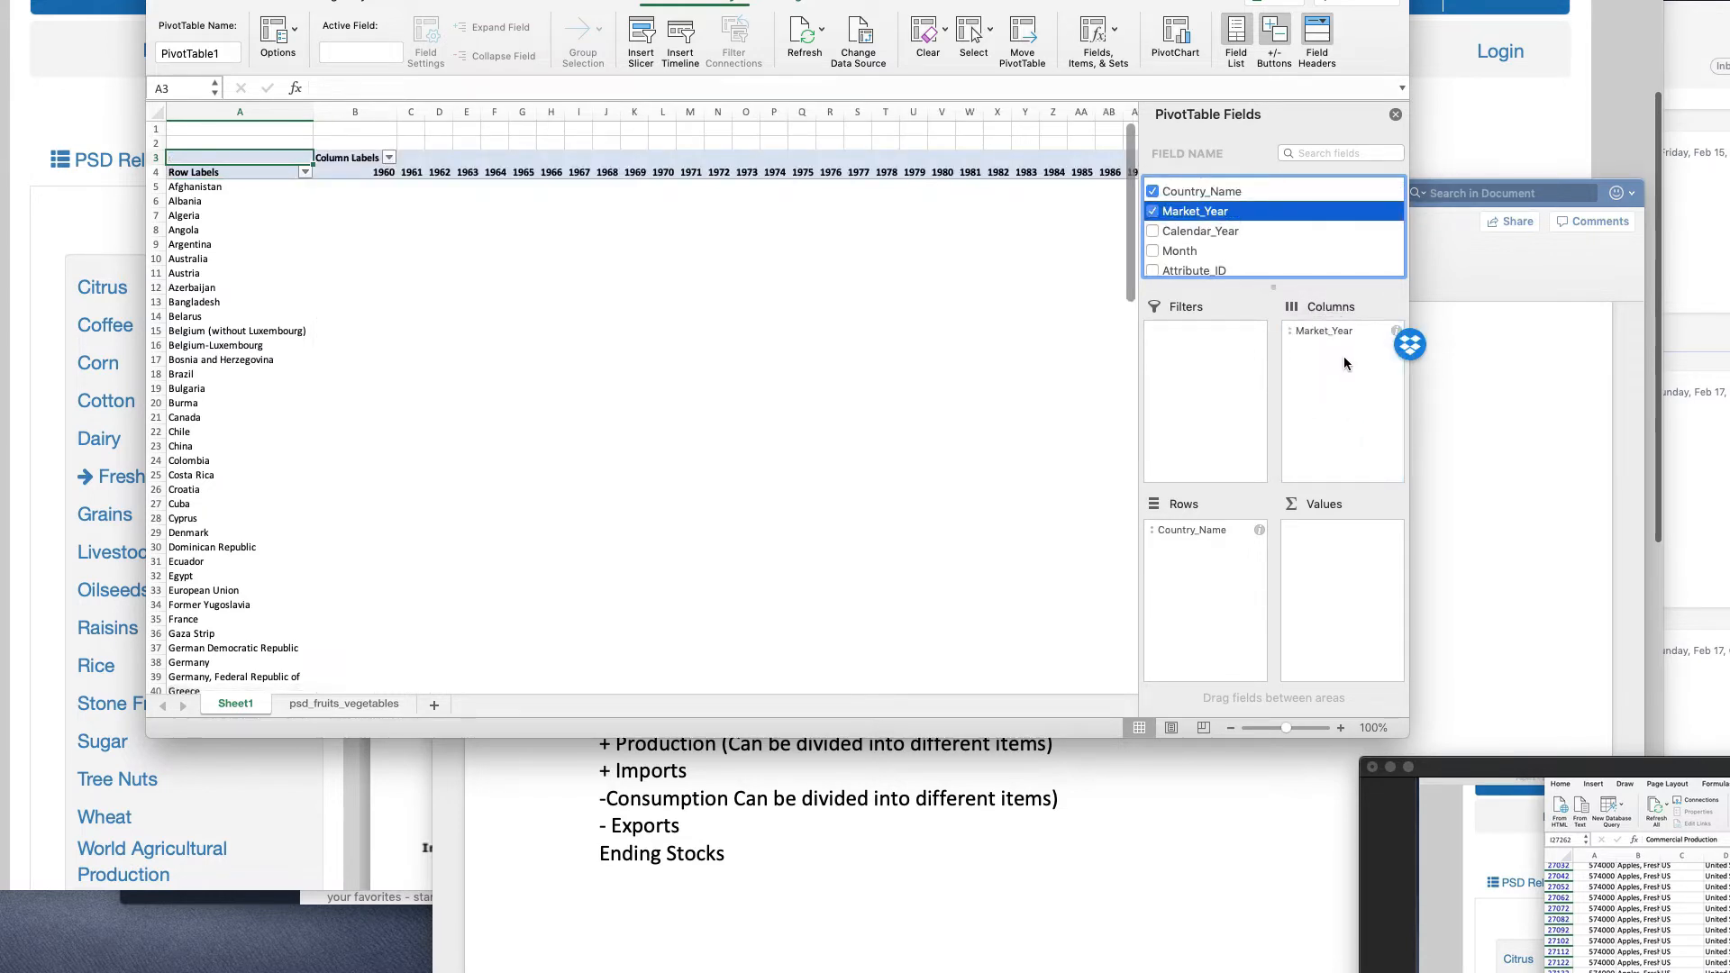
# - Add the Value field to the pivot table's values as a sum
pyautogui.scroll(-3, 1268, 249)
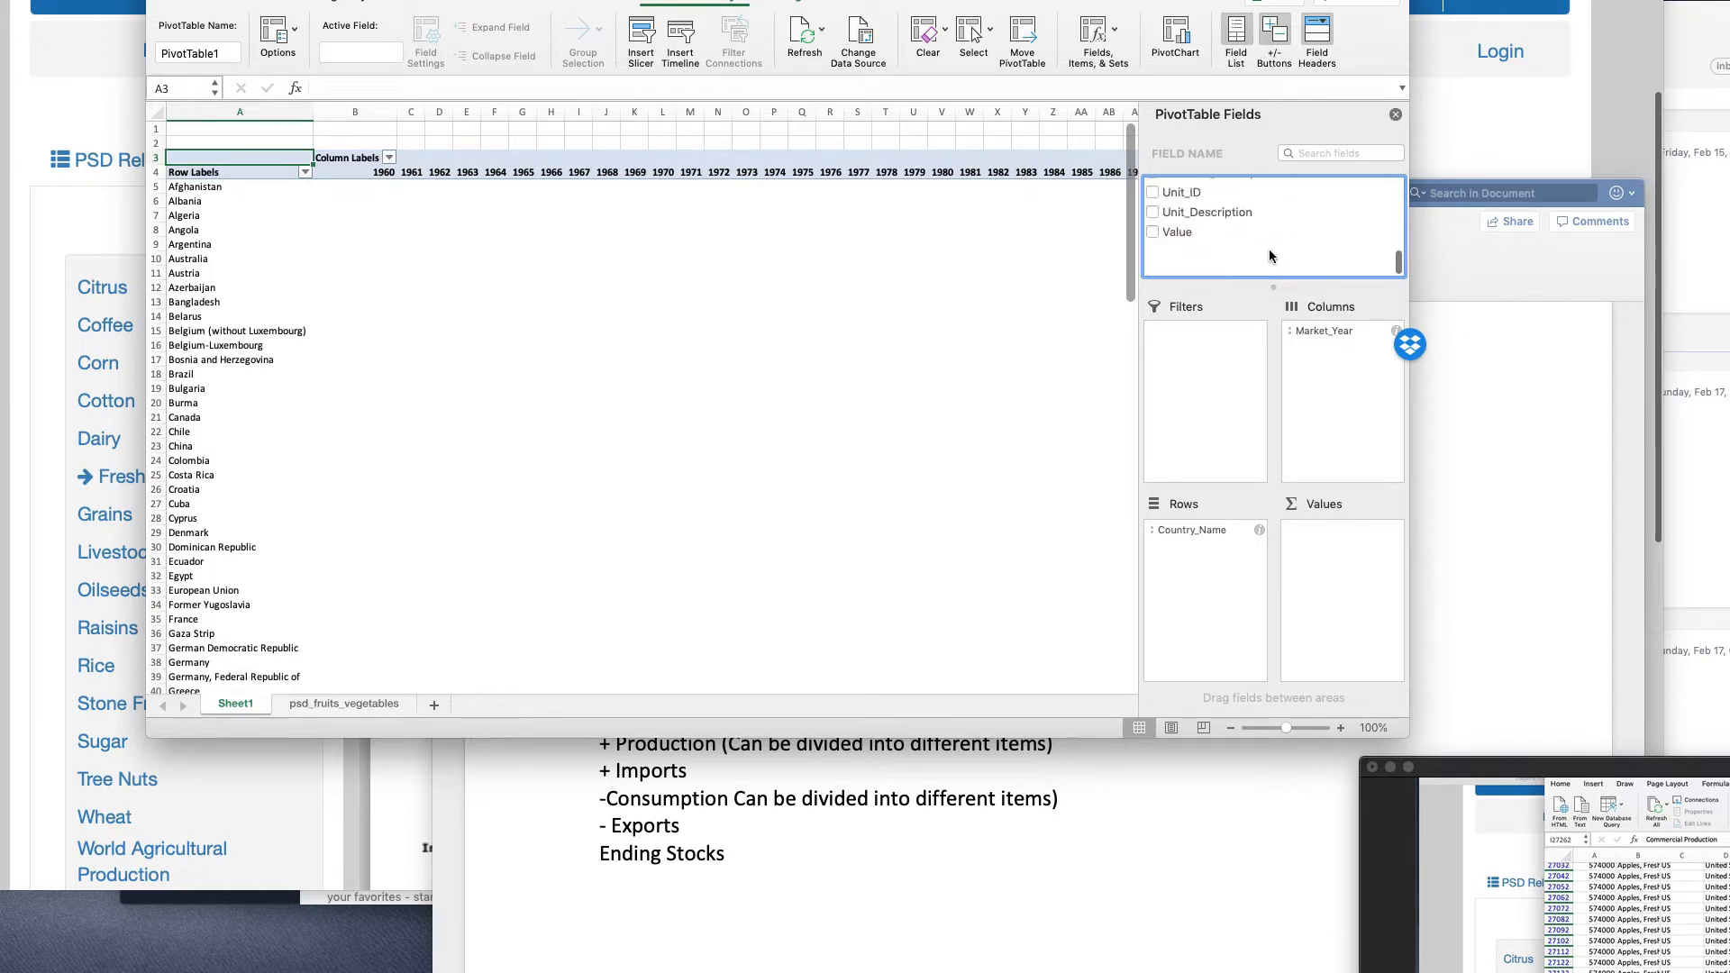
pyautogui.click(1177, 265)
pyautogui.moveTo(1177, 265); pyautogui.dragTo(1334, 576)
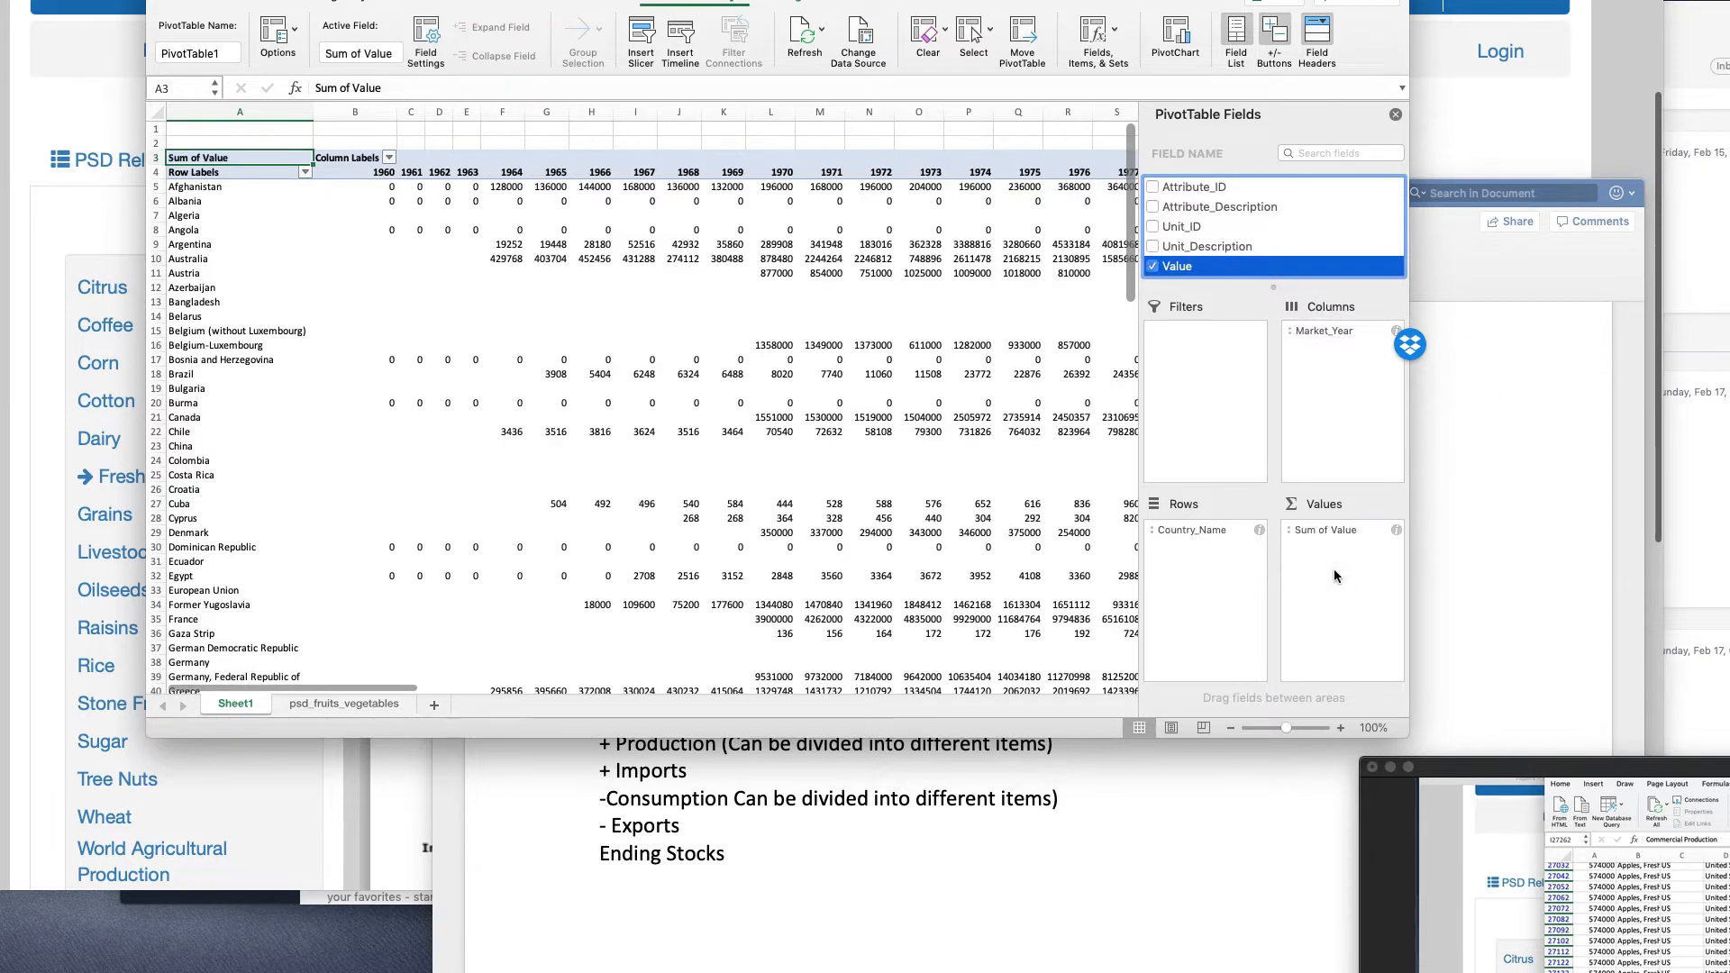
# - Check the 1960 Afghanistan entries in the Value column of the psd_fruits_vegetables sheet, and return to the pivot table on Sheet1
pyautogui.click(360, 706)
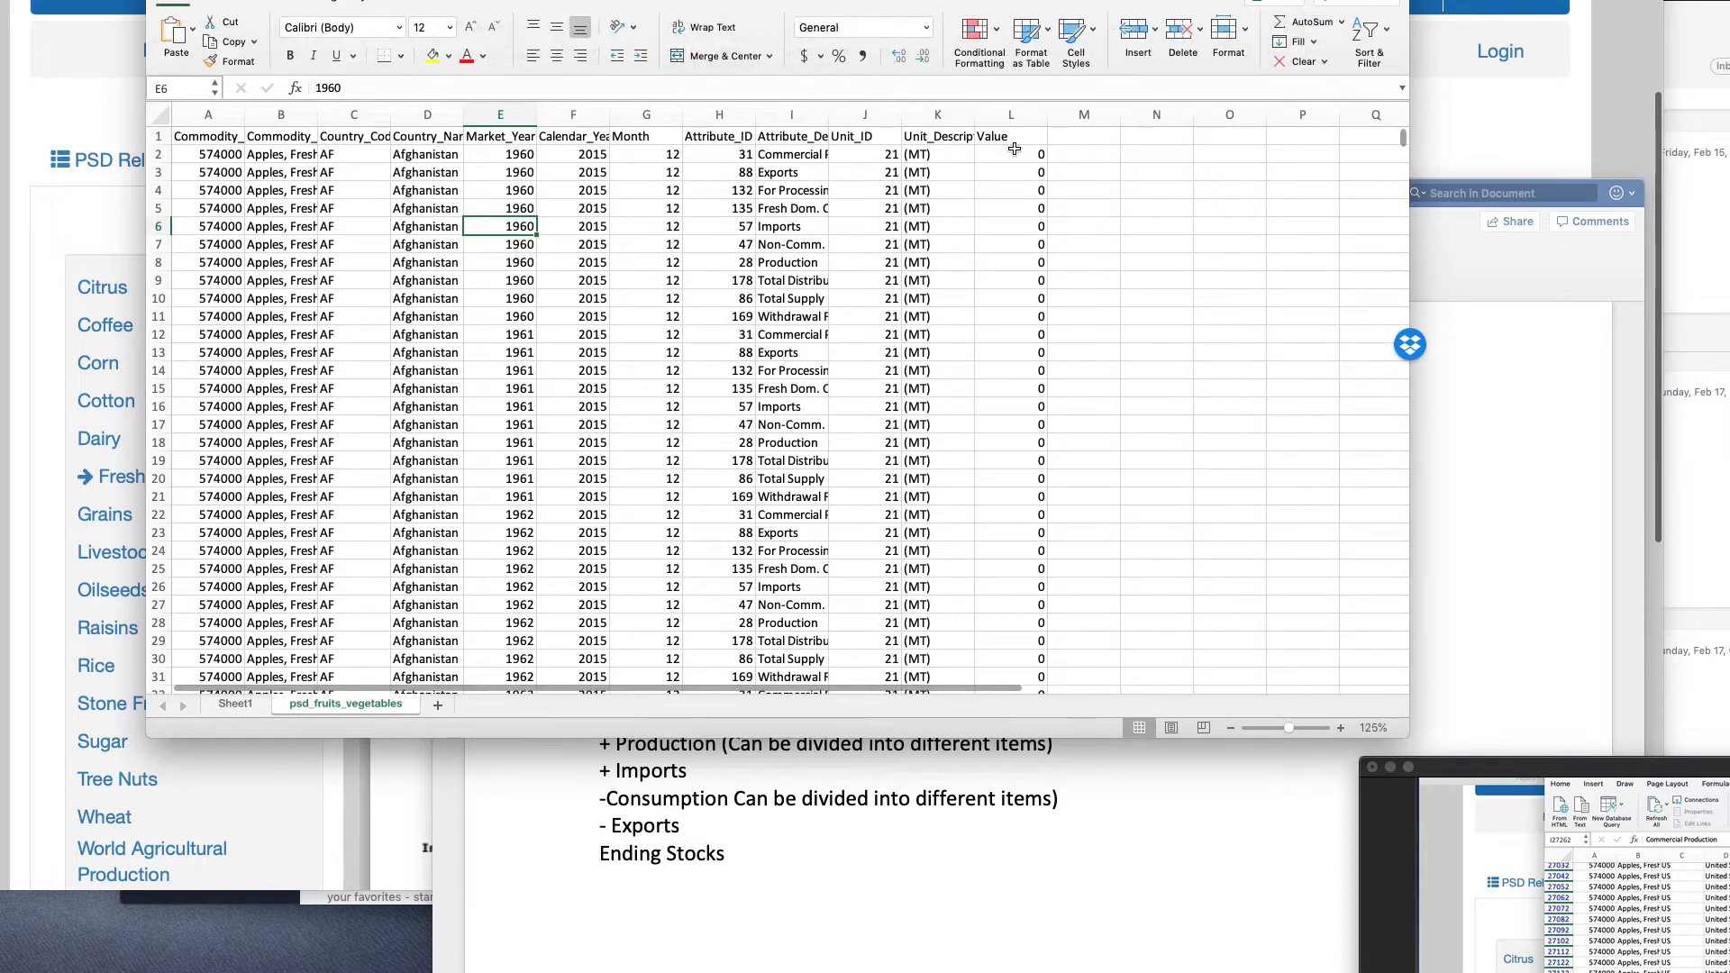
pyautogui.moveTo(1008, 154); pyautogui.dragTo(1009, 296)
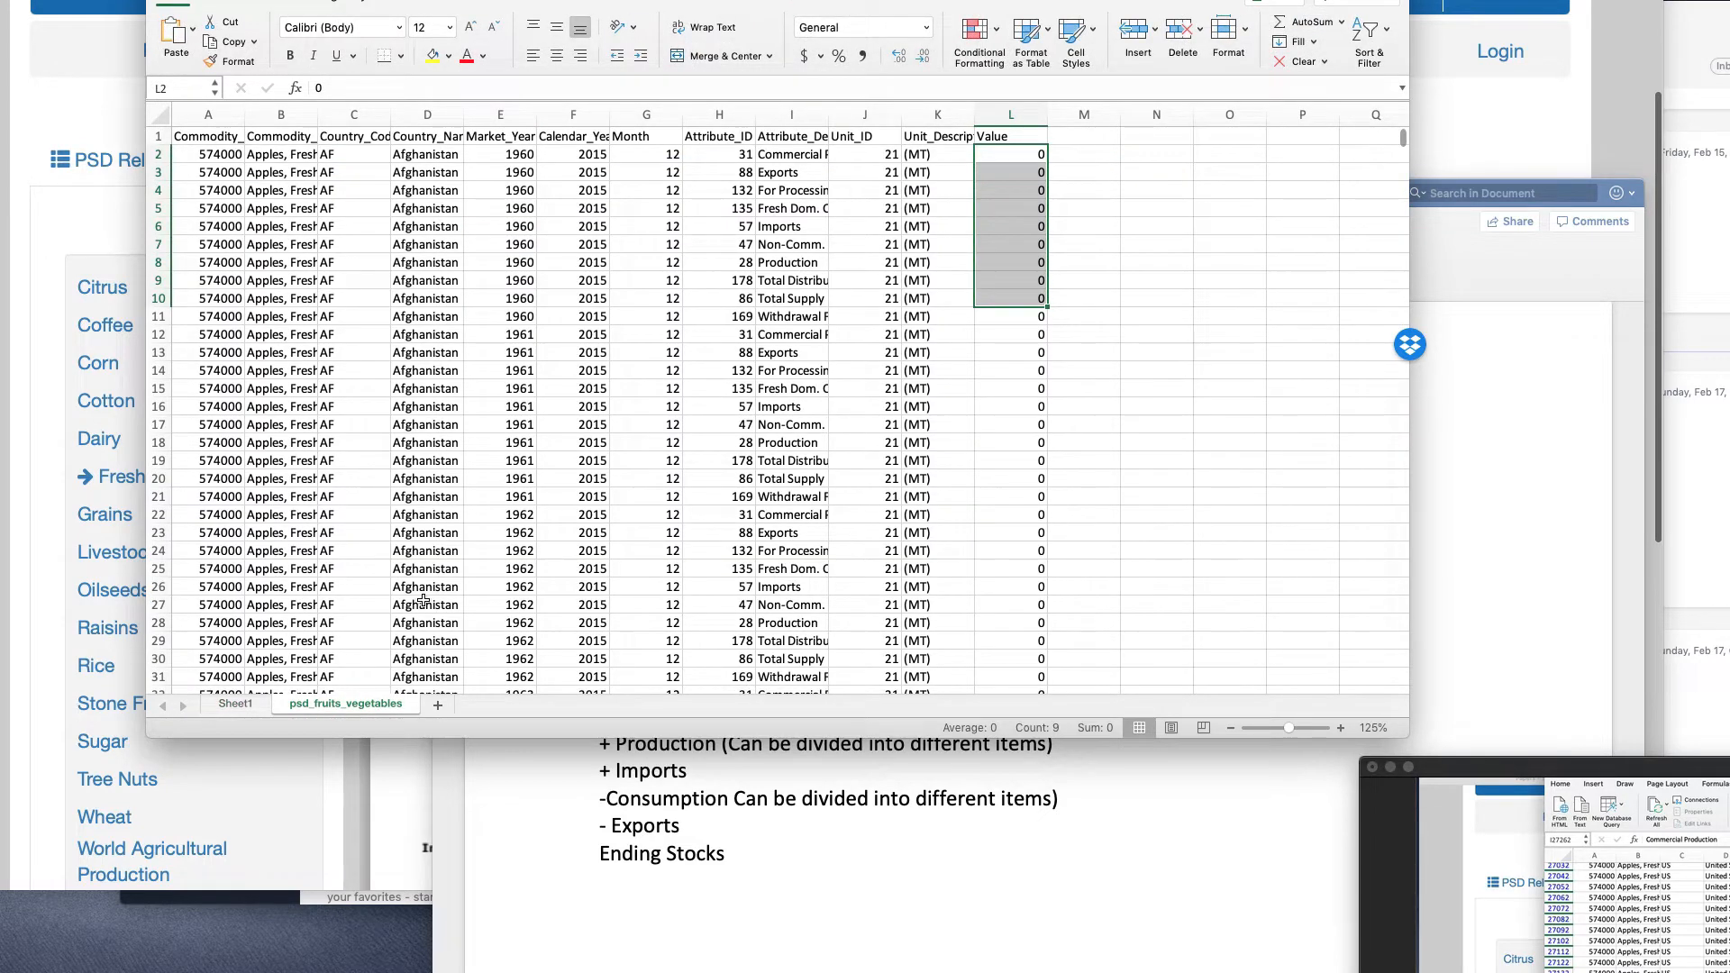
pyautogui.click(227, 706)
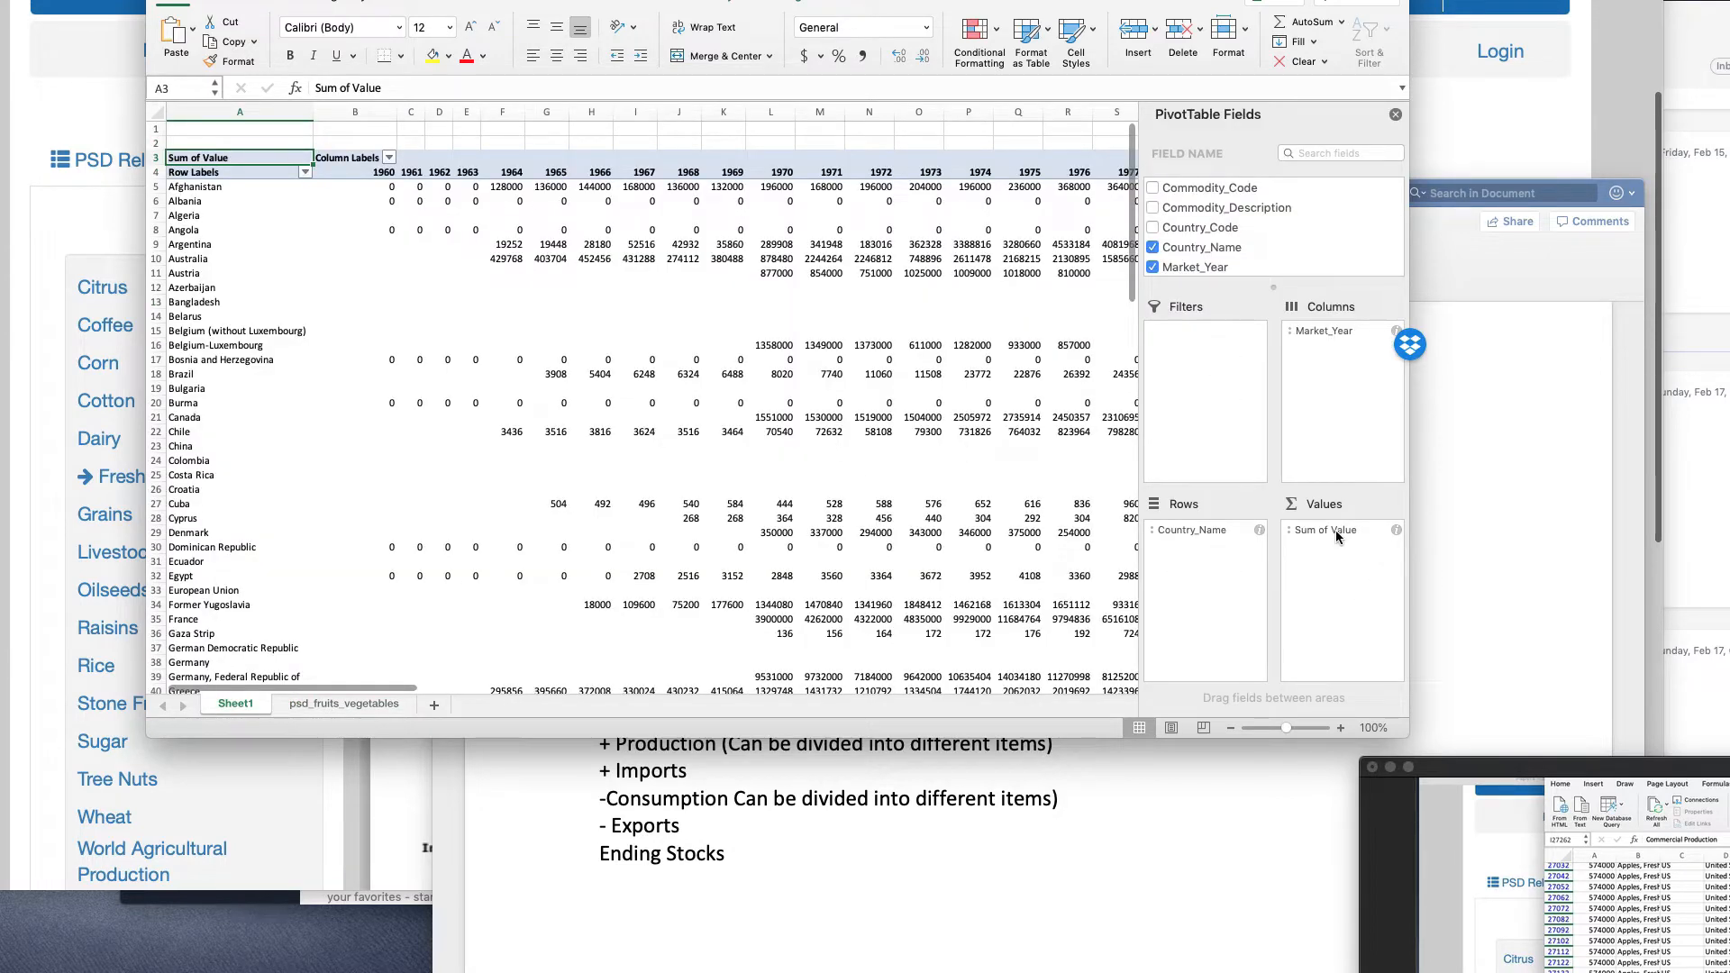
# - Summarize the pivot table's Value field by Count and check the Afghanistan cell for 1960
pyautogui.click(1395, 530)
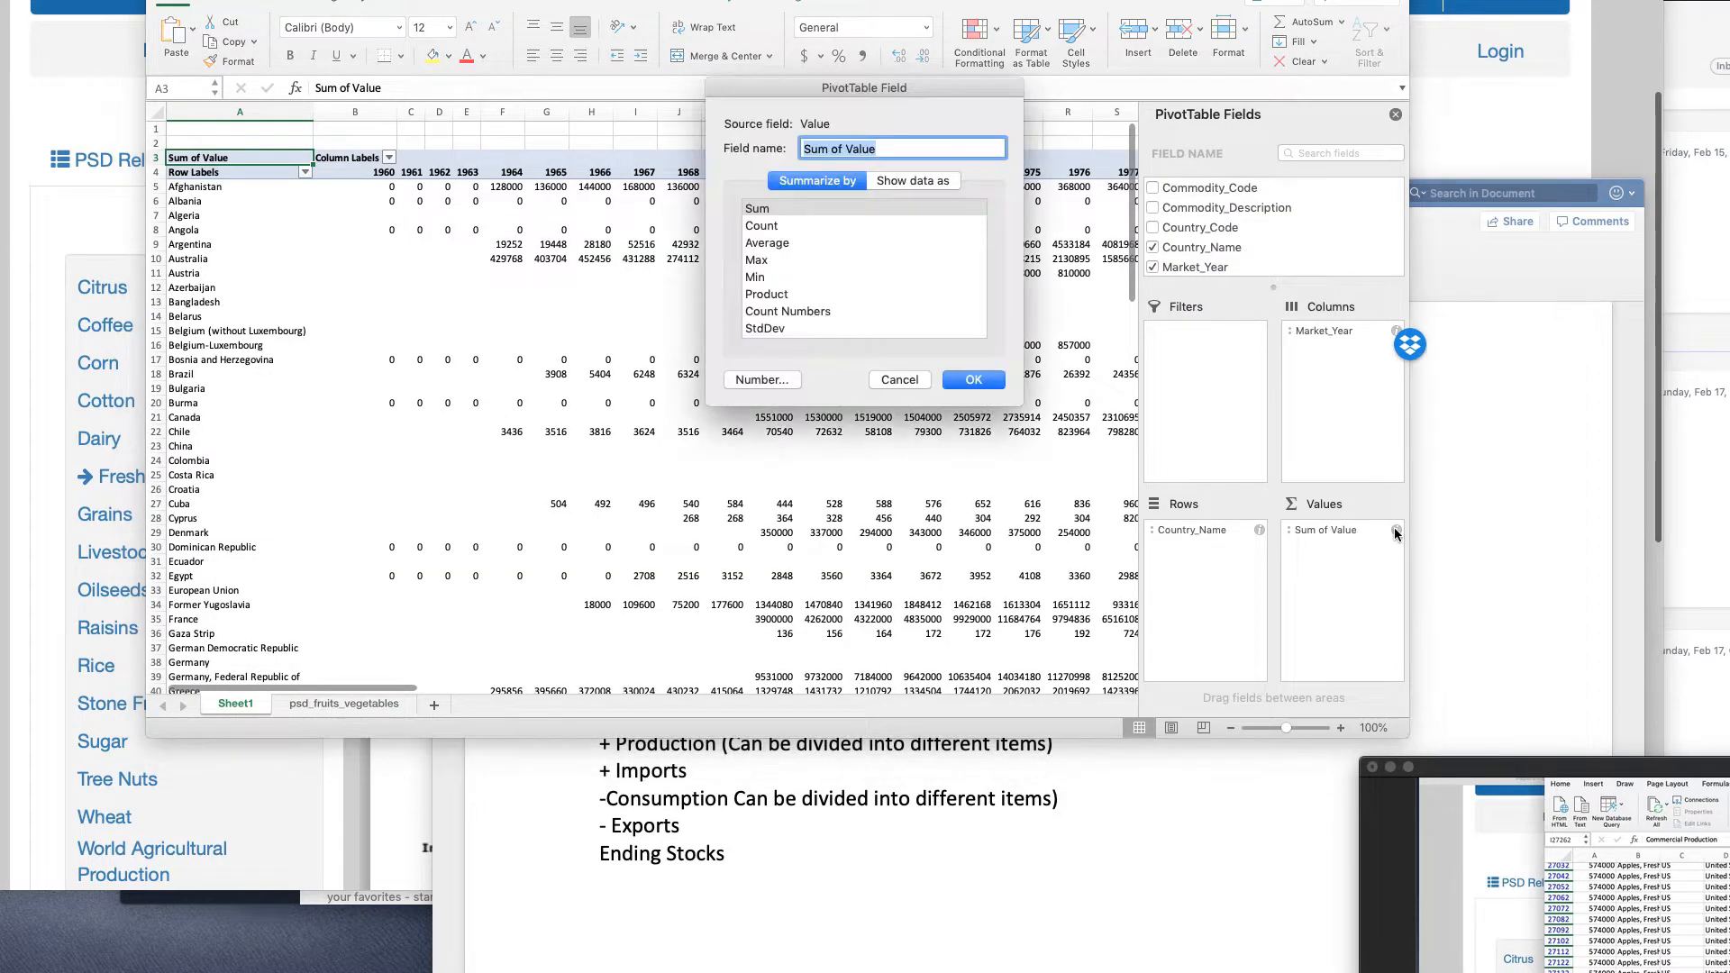
pyautogui.click(762, 225)
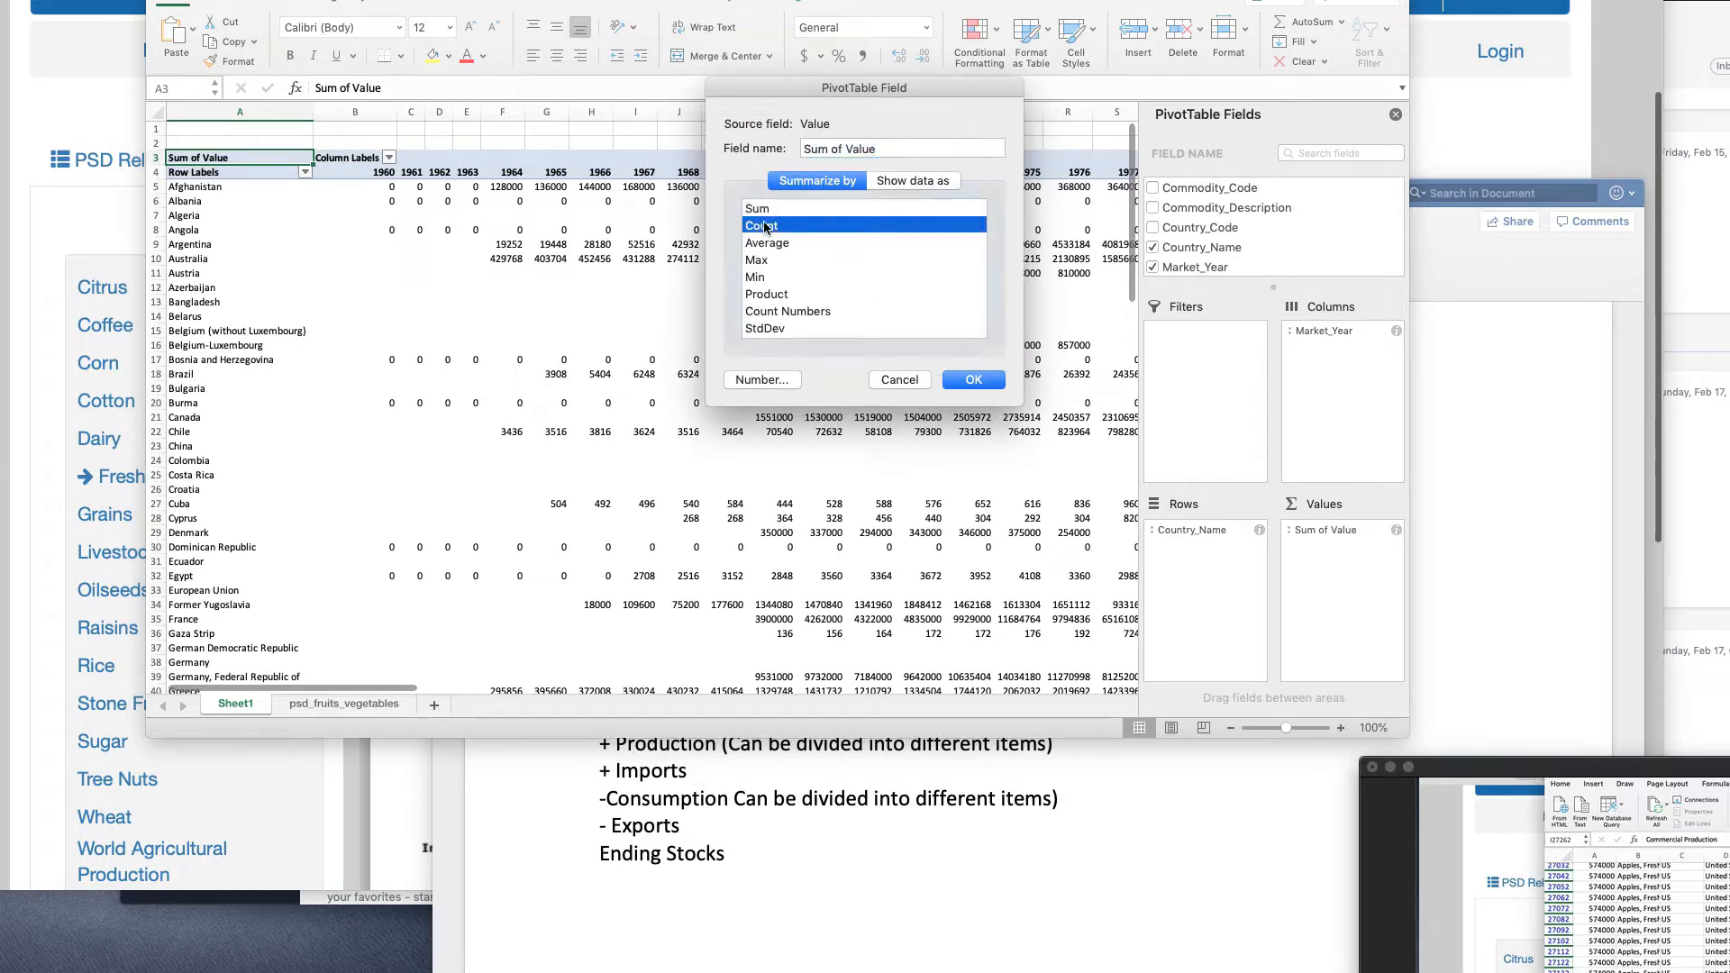
pyautogui.click(991, 382)
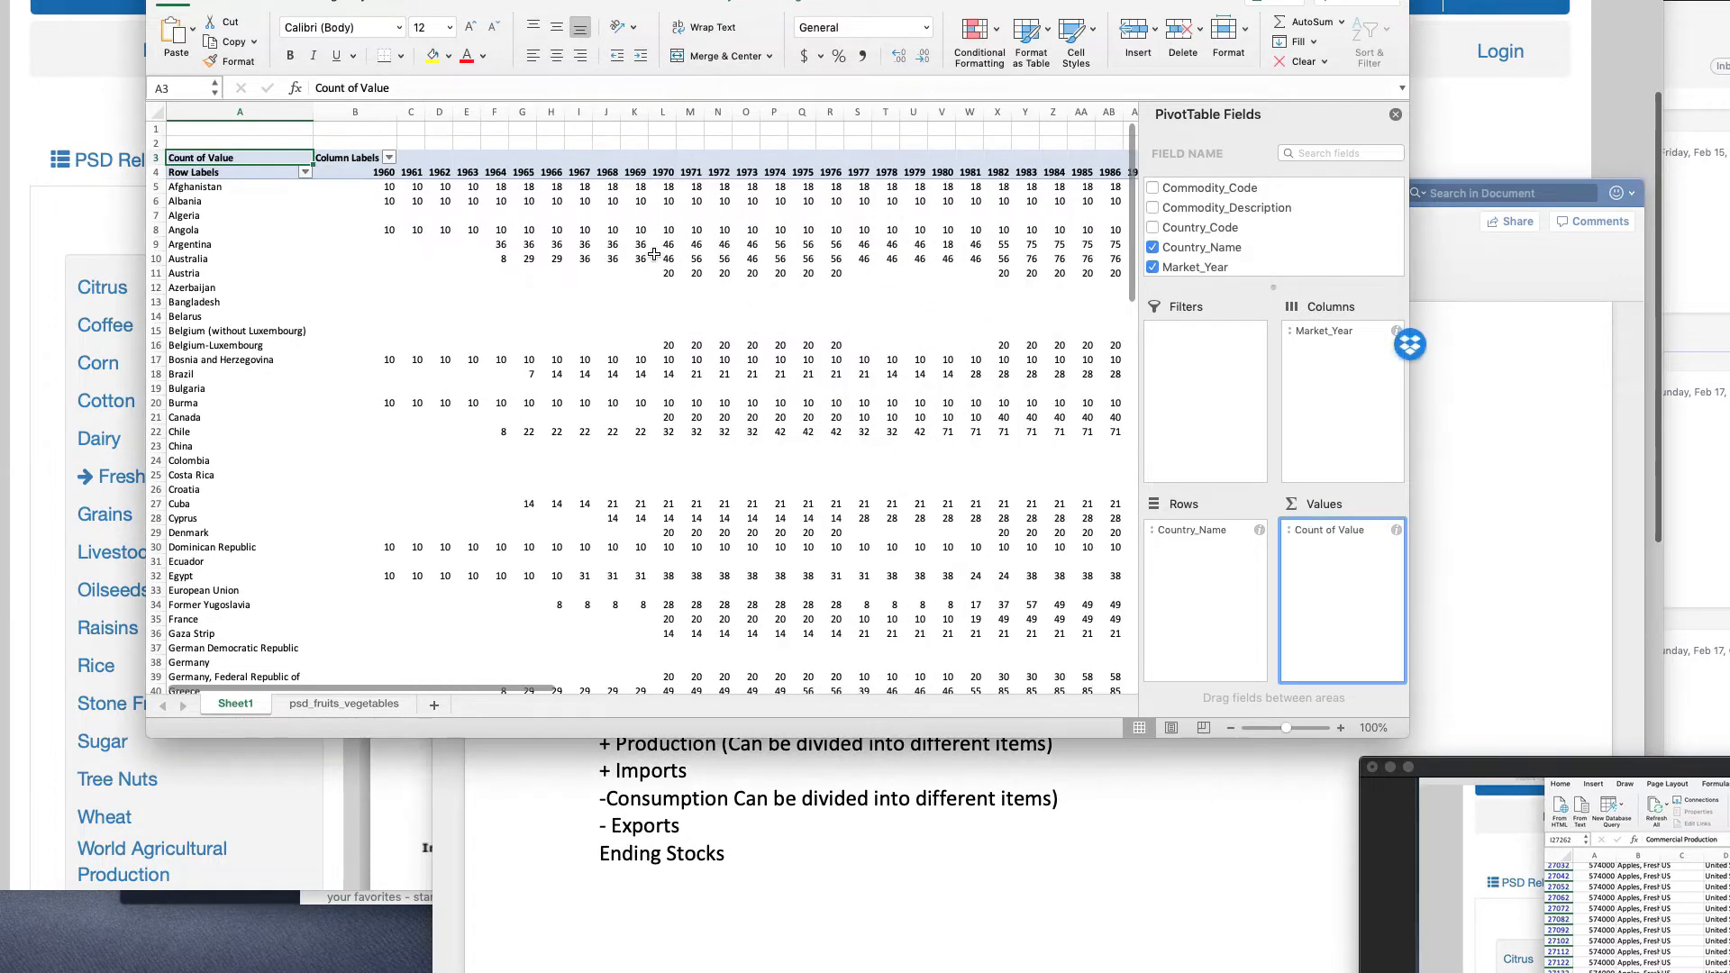
pyautogui.click(386, 187)
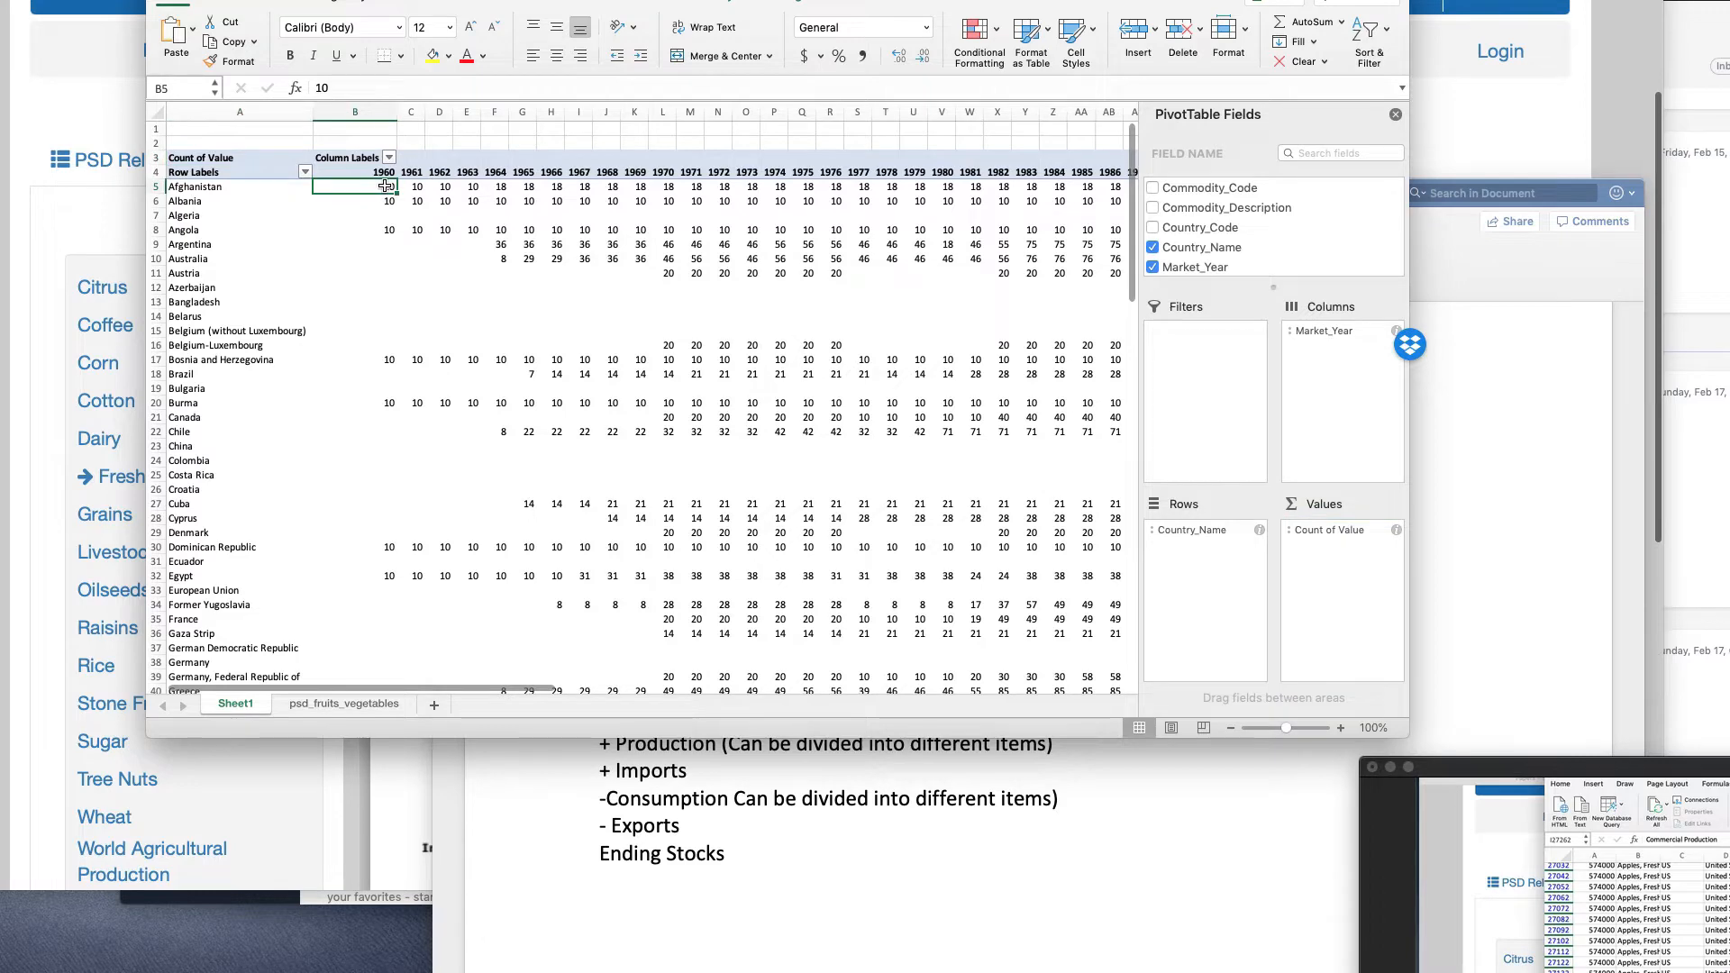
# - Switch the summary of the pivot table's Value field back to Sum
pyautogui.click(1349, 533)
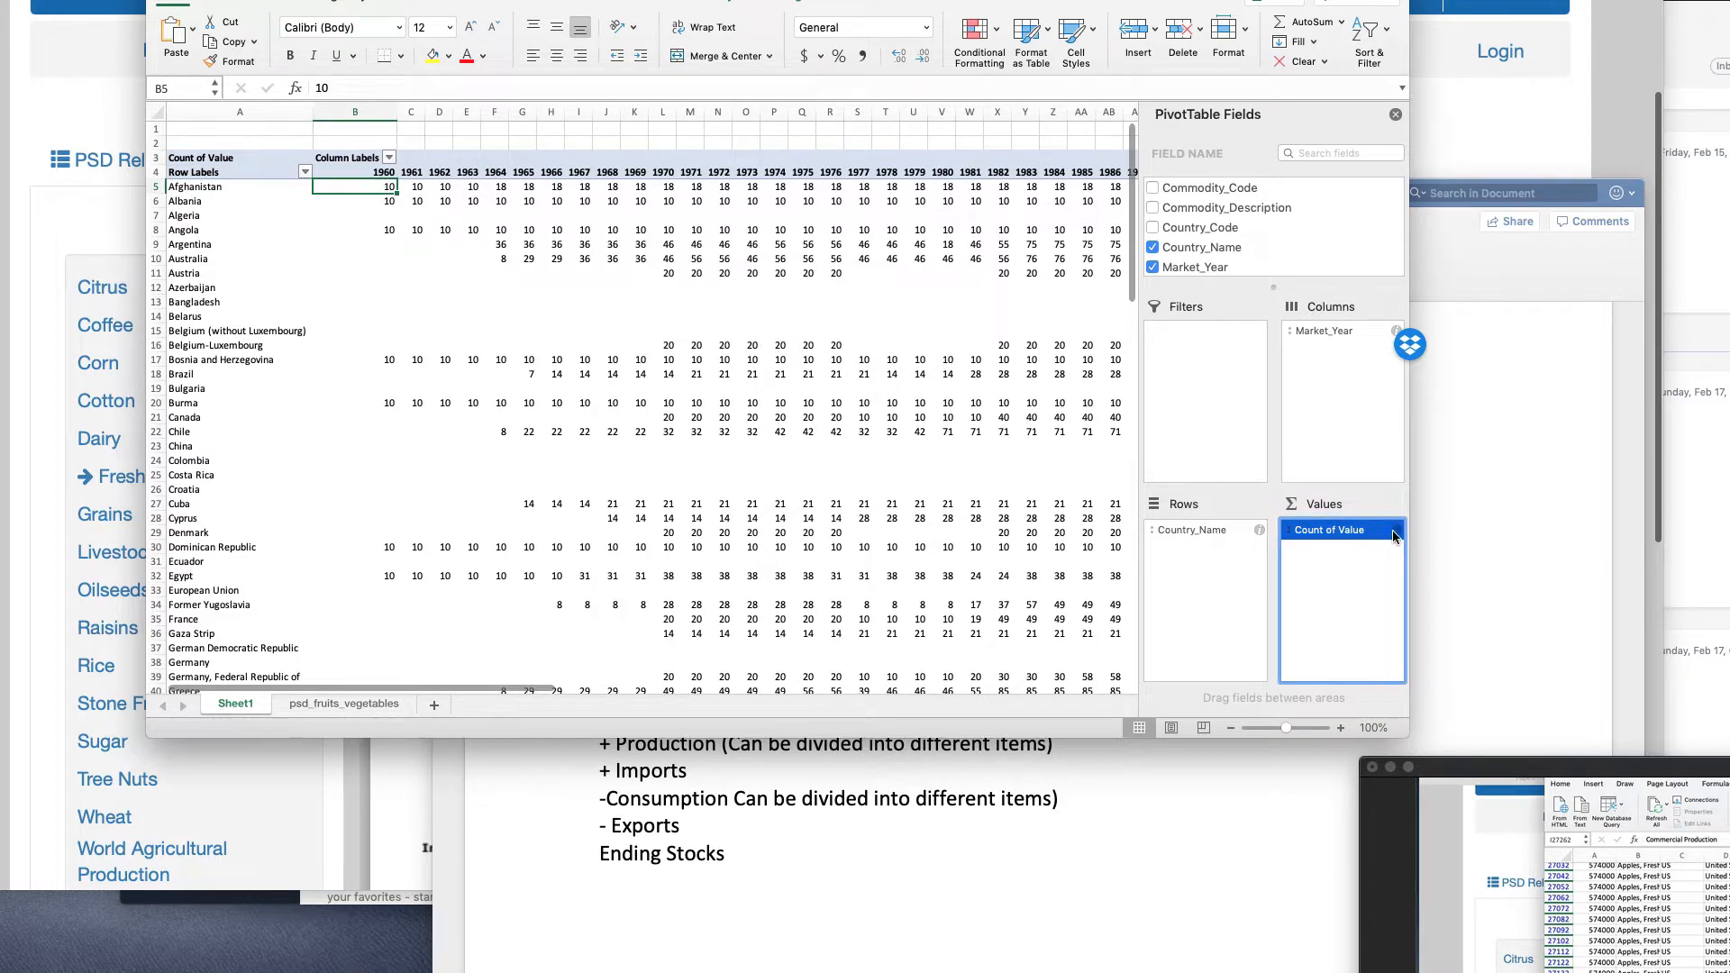
pyautogui.click(1396, 530)
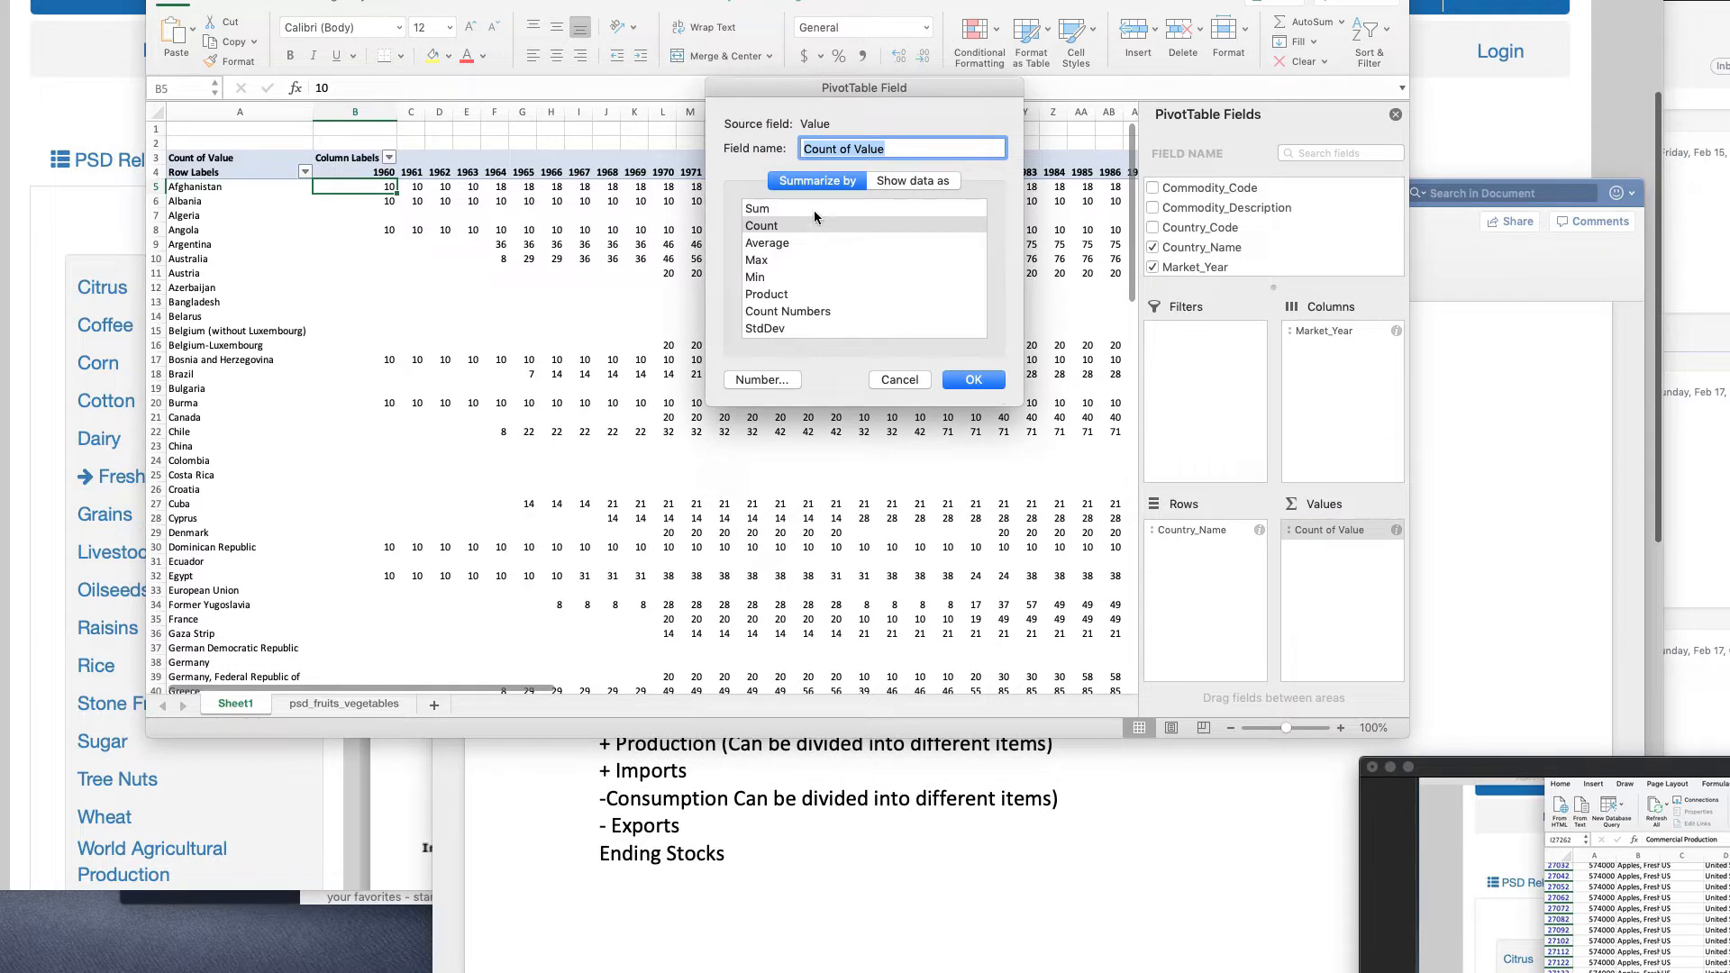
pyautogui.click(813, 209)
pyautogui.click(973, 380)
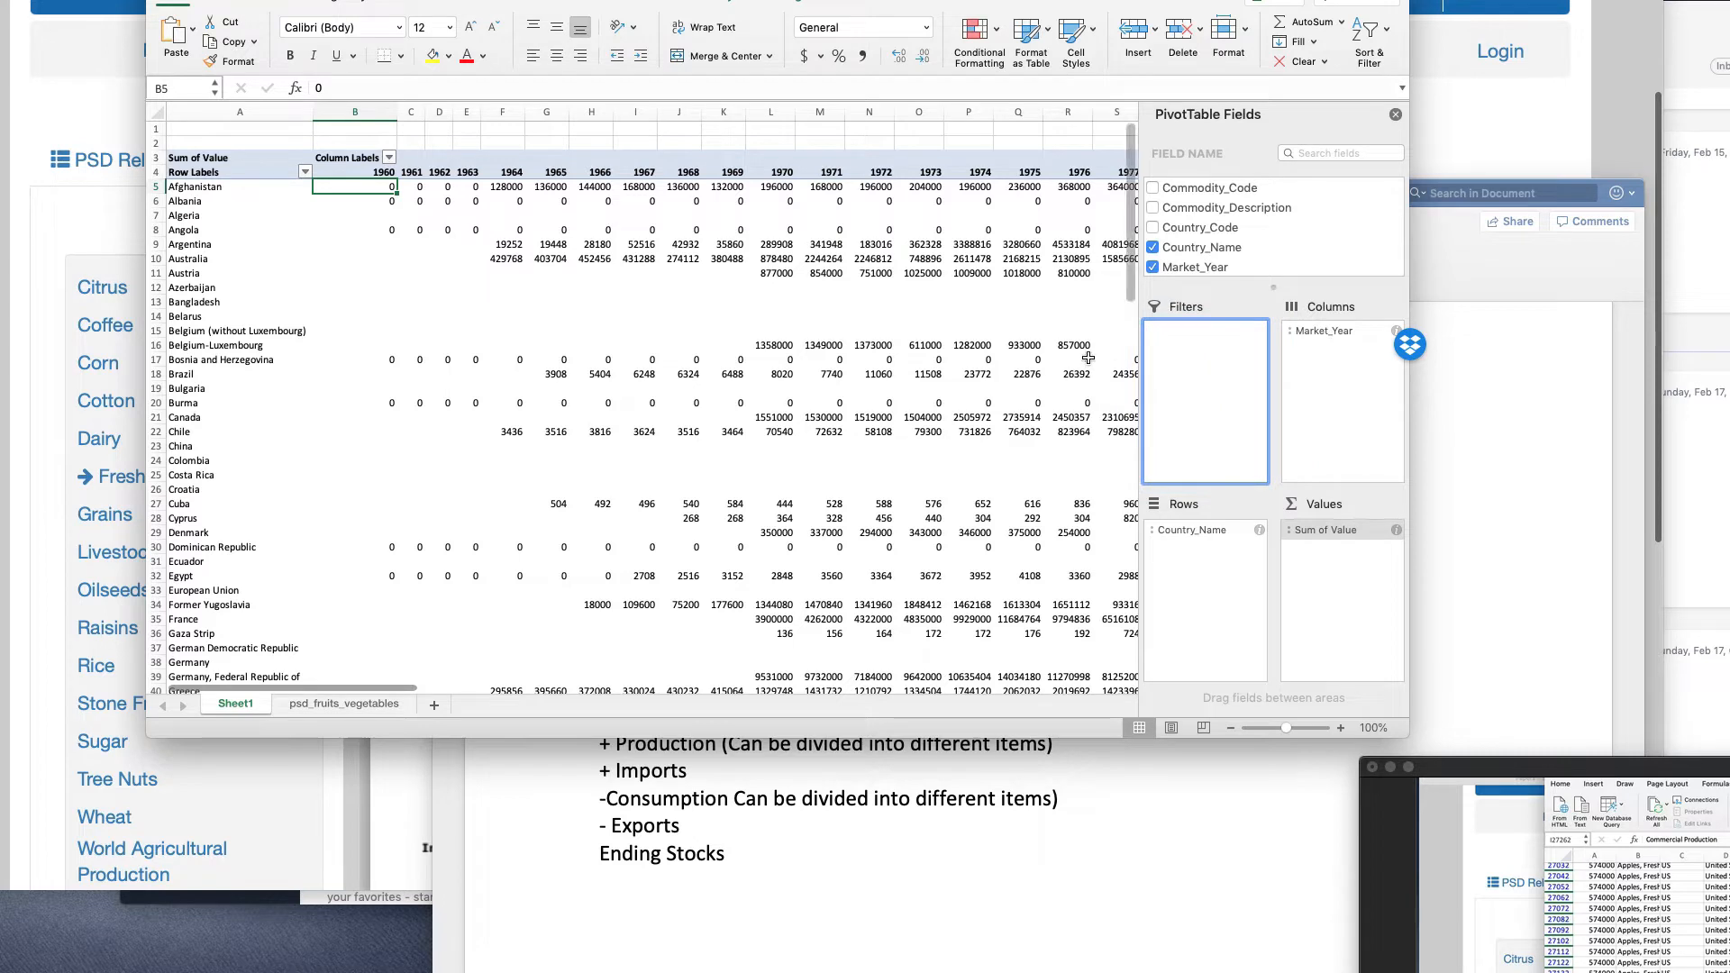
# - Add Commodity_Description and Attribute_Description as report filters of the pivot table
pyautogui.scroll(1, 1311, 260)
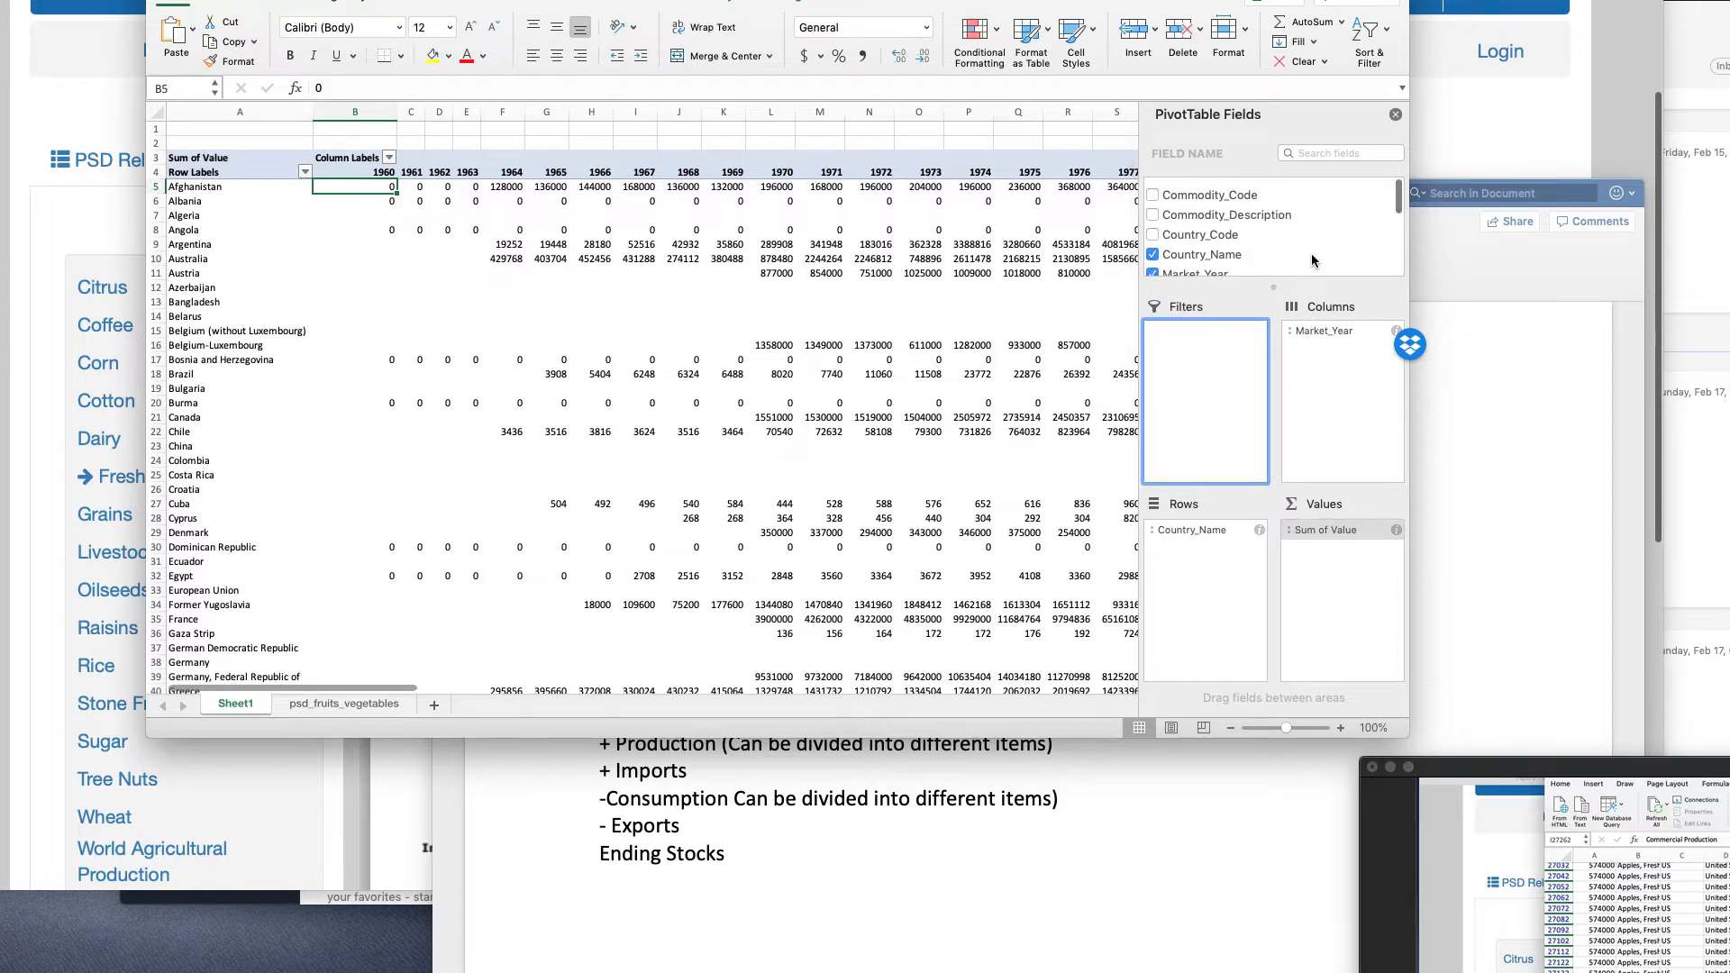
pyautogui.scroll(-2, 1311, 252)
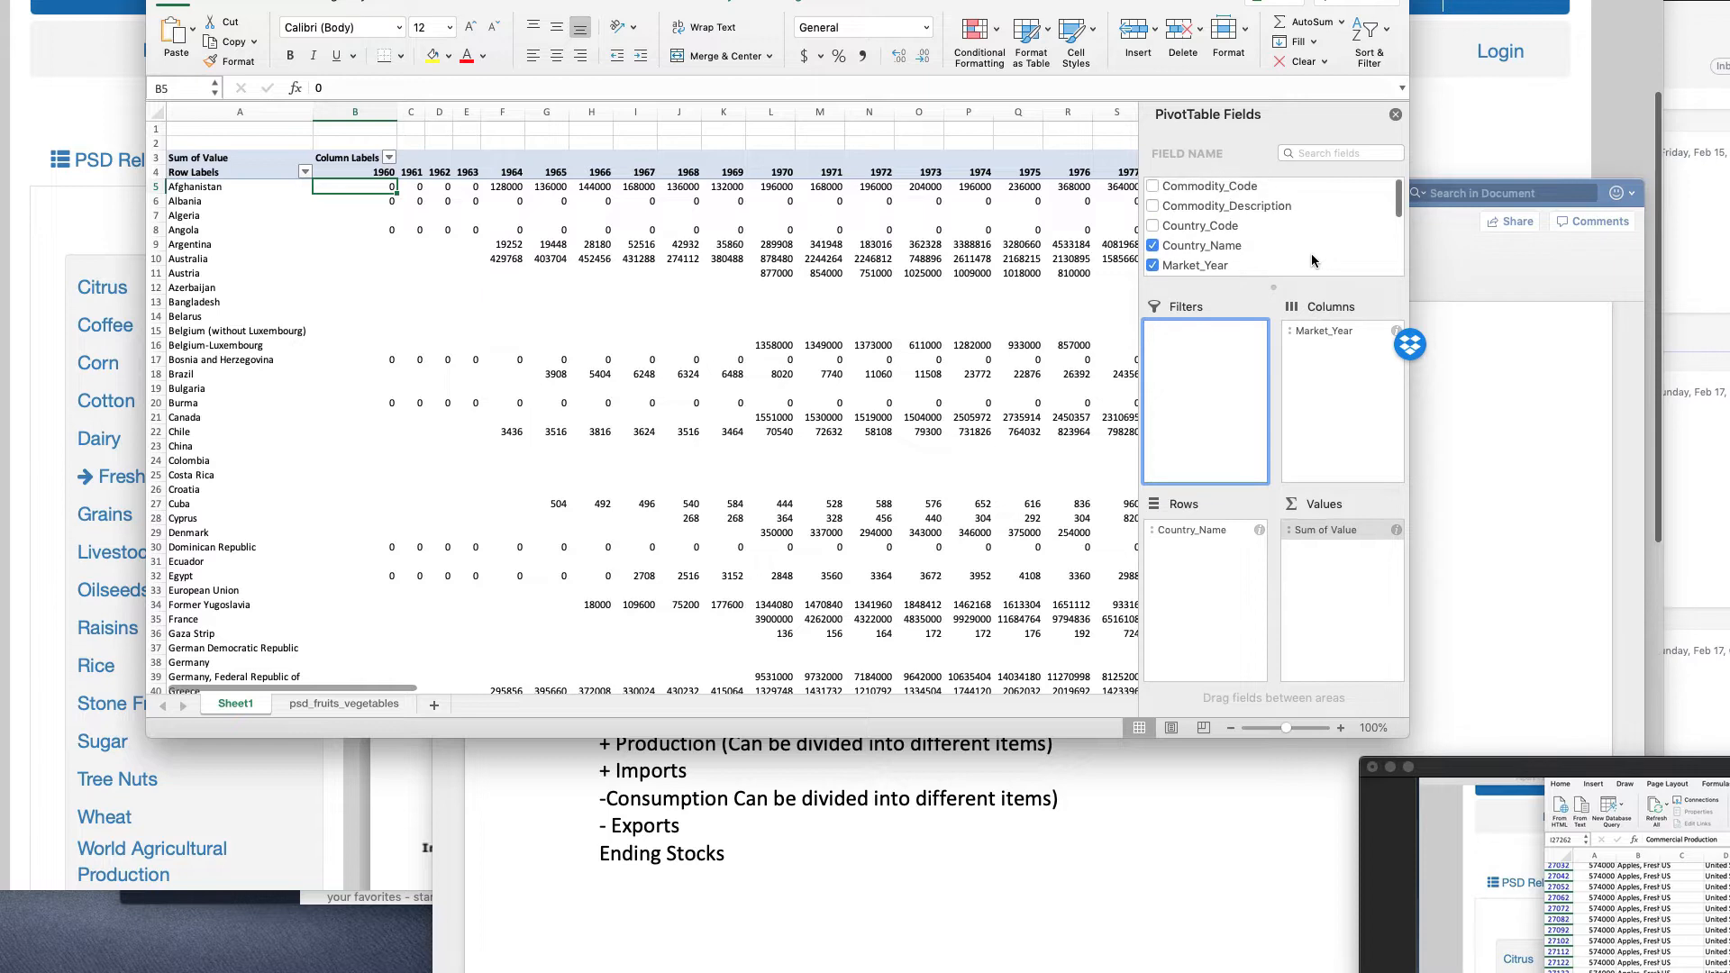
pyautogui.click(1253, 202)
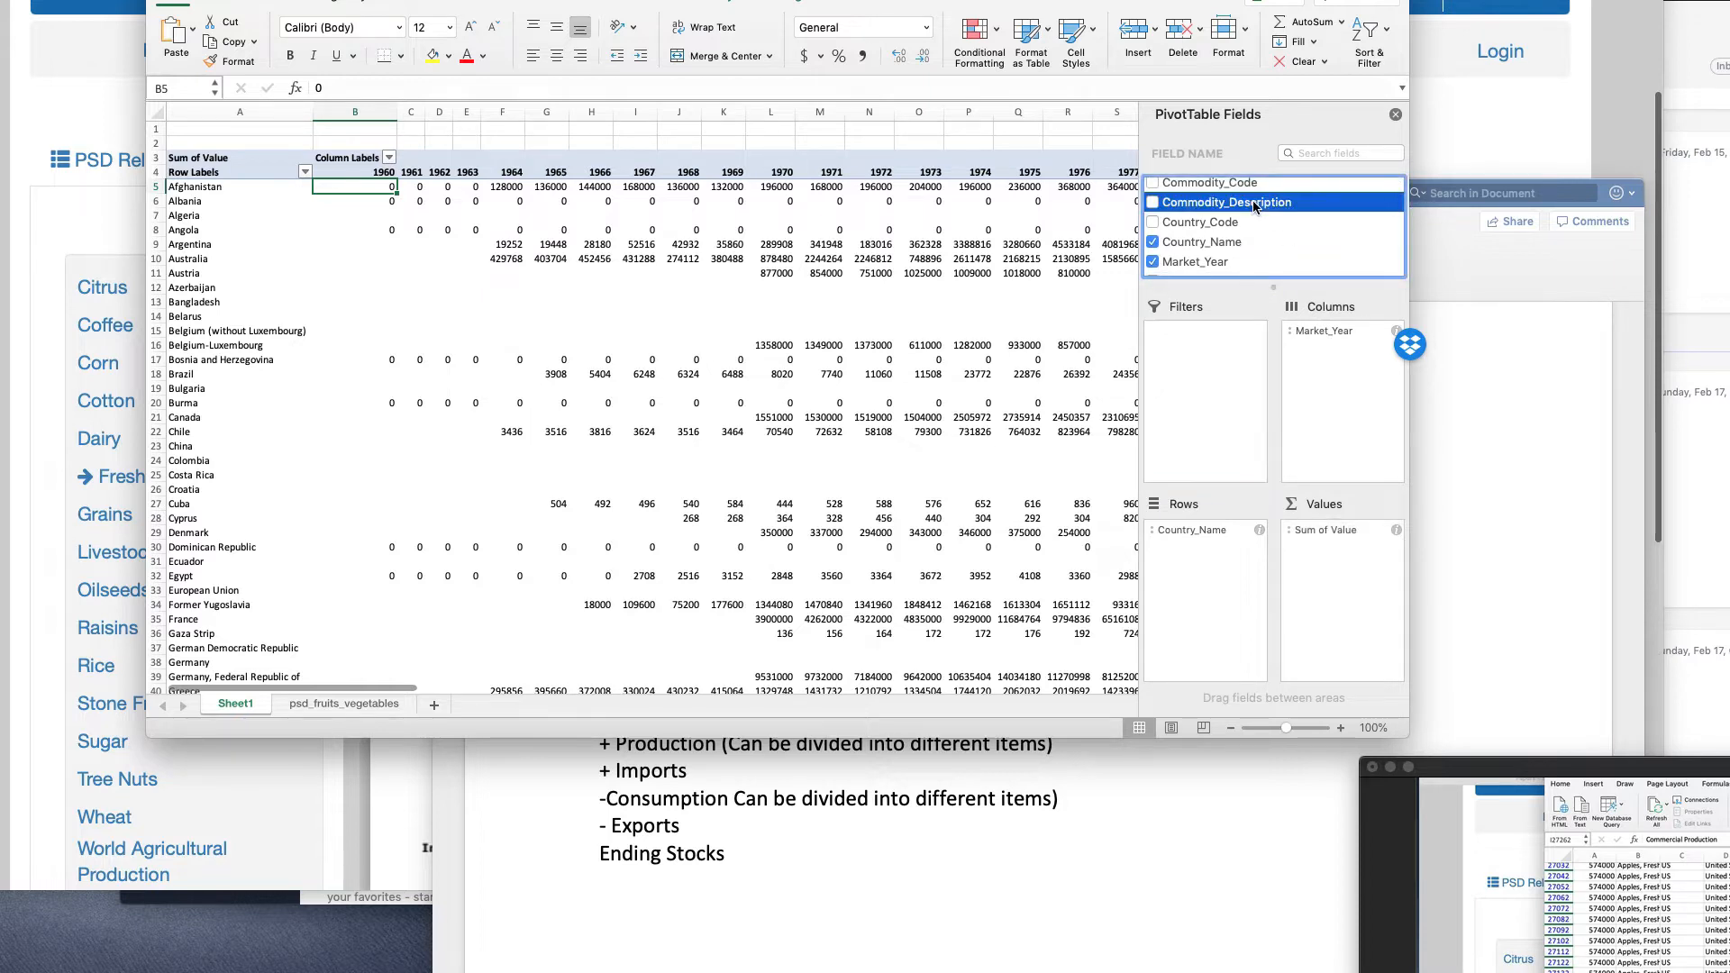
pyautogui.moveTo(1255, 206); pyautogui.dragTo(1229, 368)
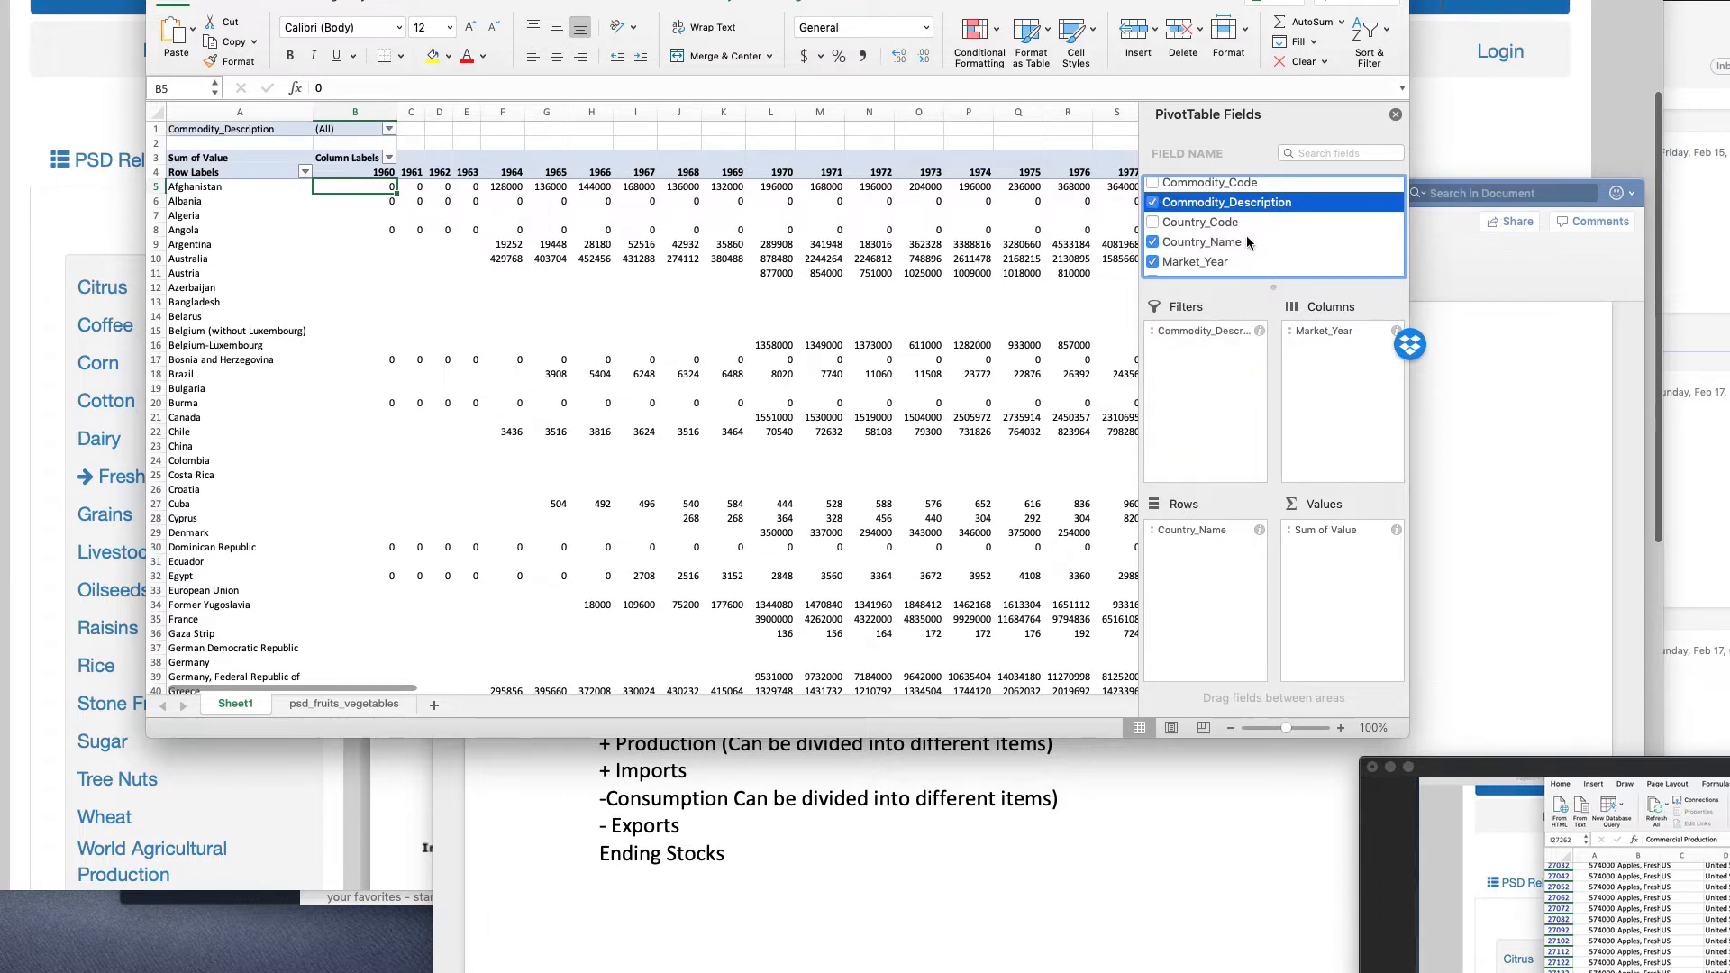
pyautogui.scroll(-3, 1249, 241)
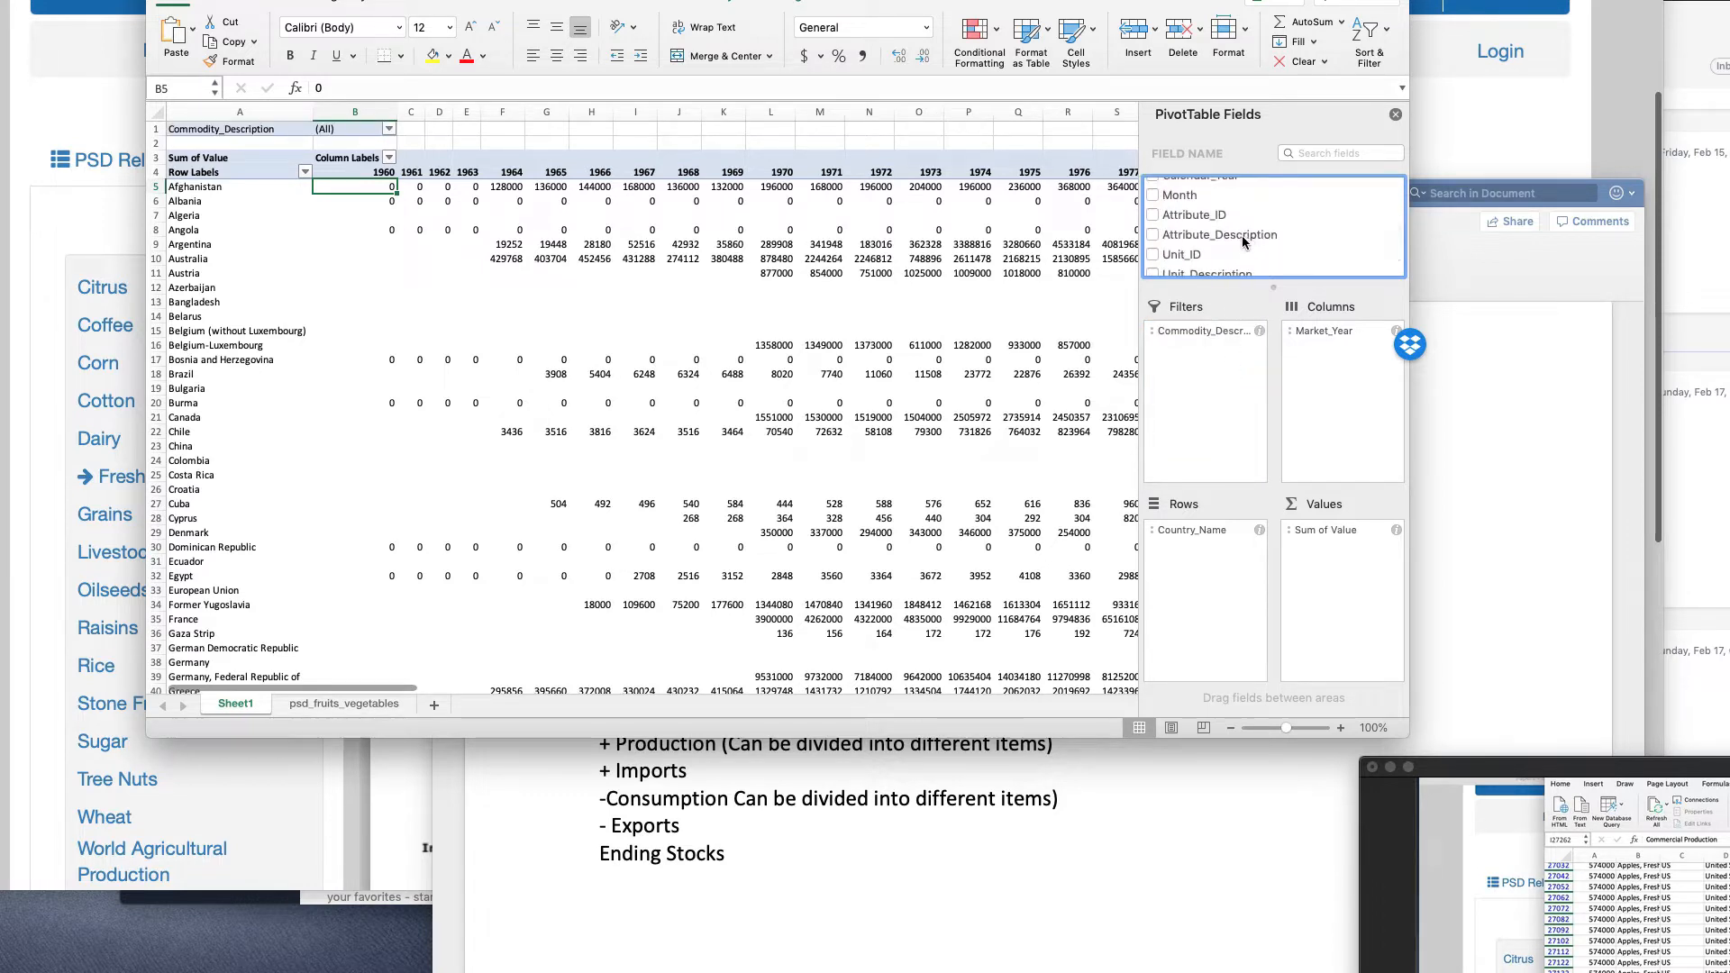
pyautogui.click(1245, 236)
pyautogui.moveTo(1244, 236); pyautogui.dragTo(1232, 375)
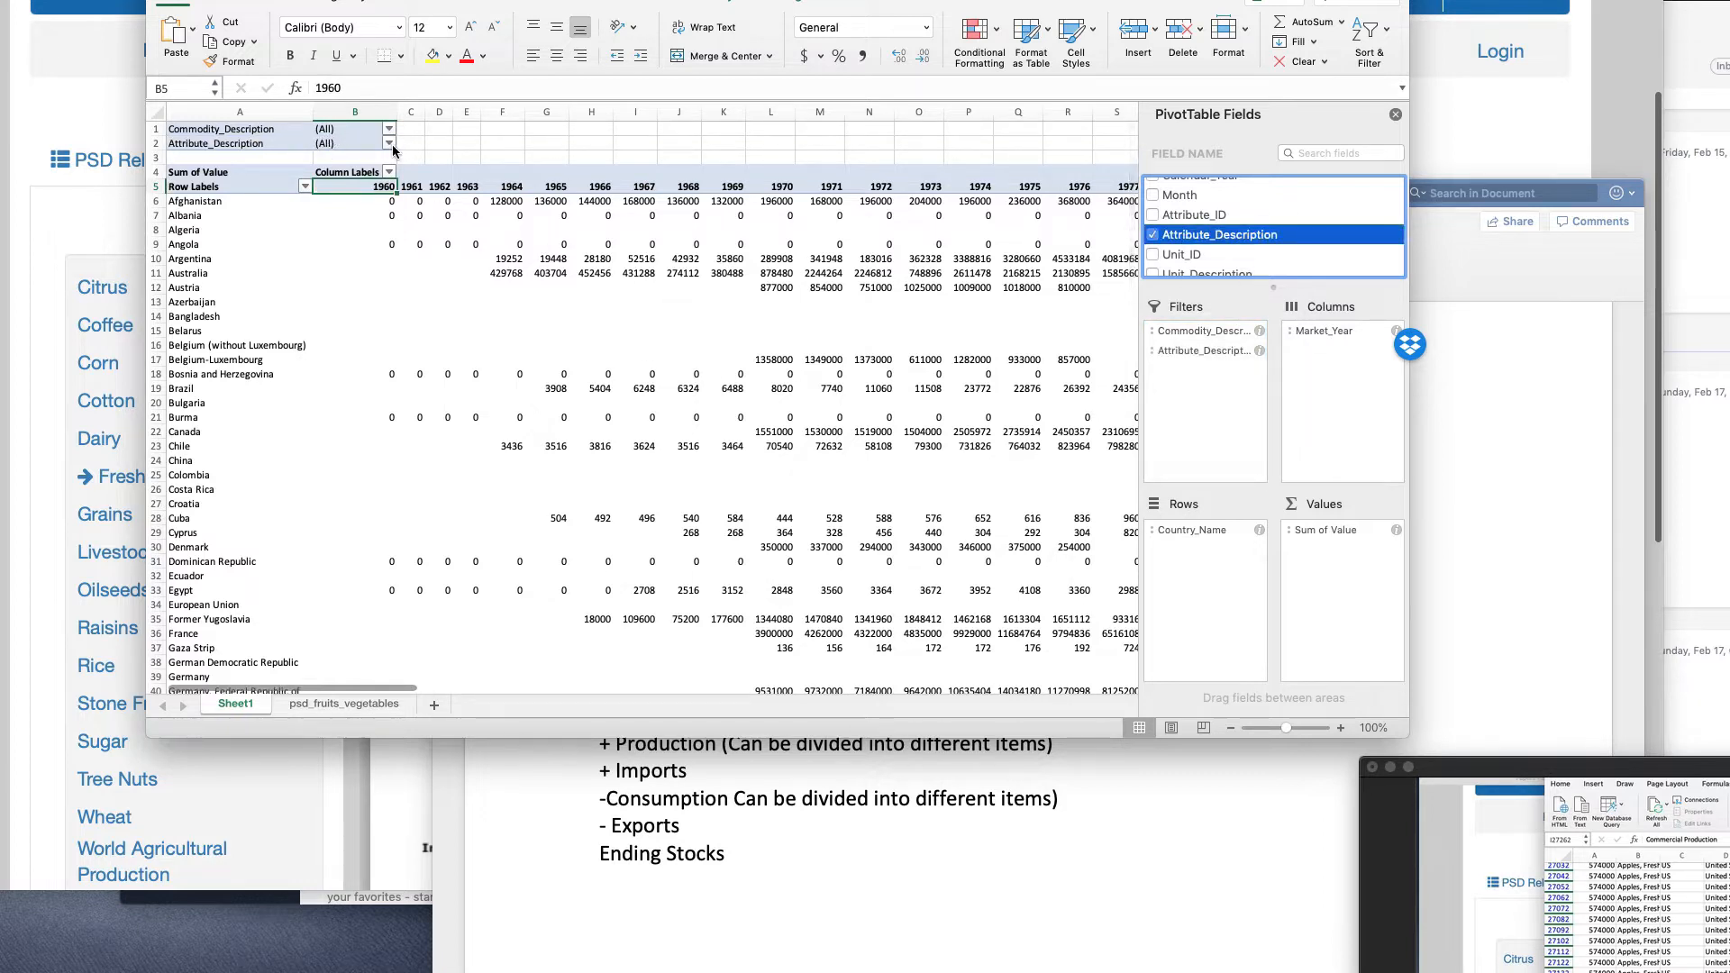
# - Review the attributes offered by the Attribute_Description filter, and close it without changing the selection
pyautogui.click(389, 144)
pyautogui.scroll(-5, 512, 268)
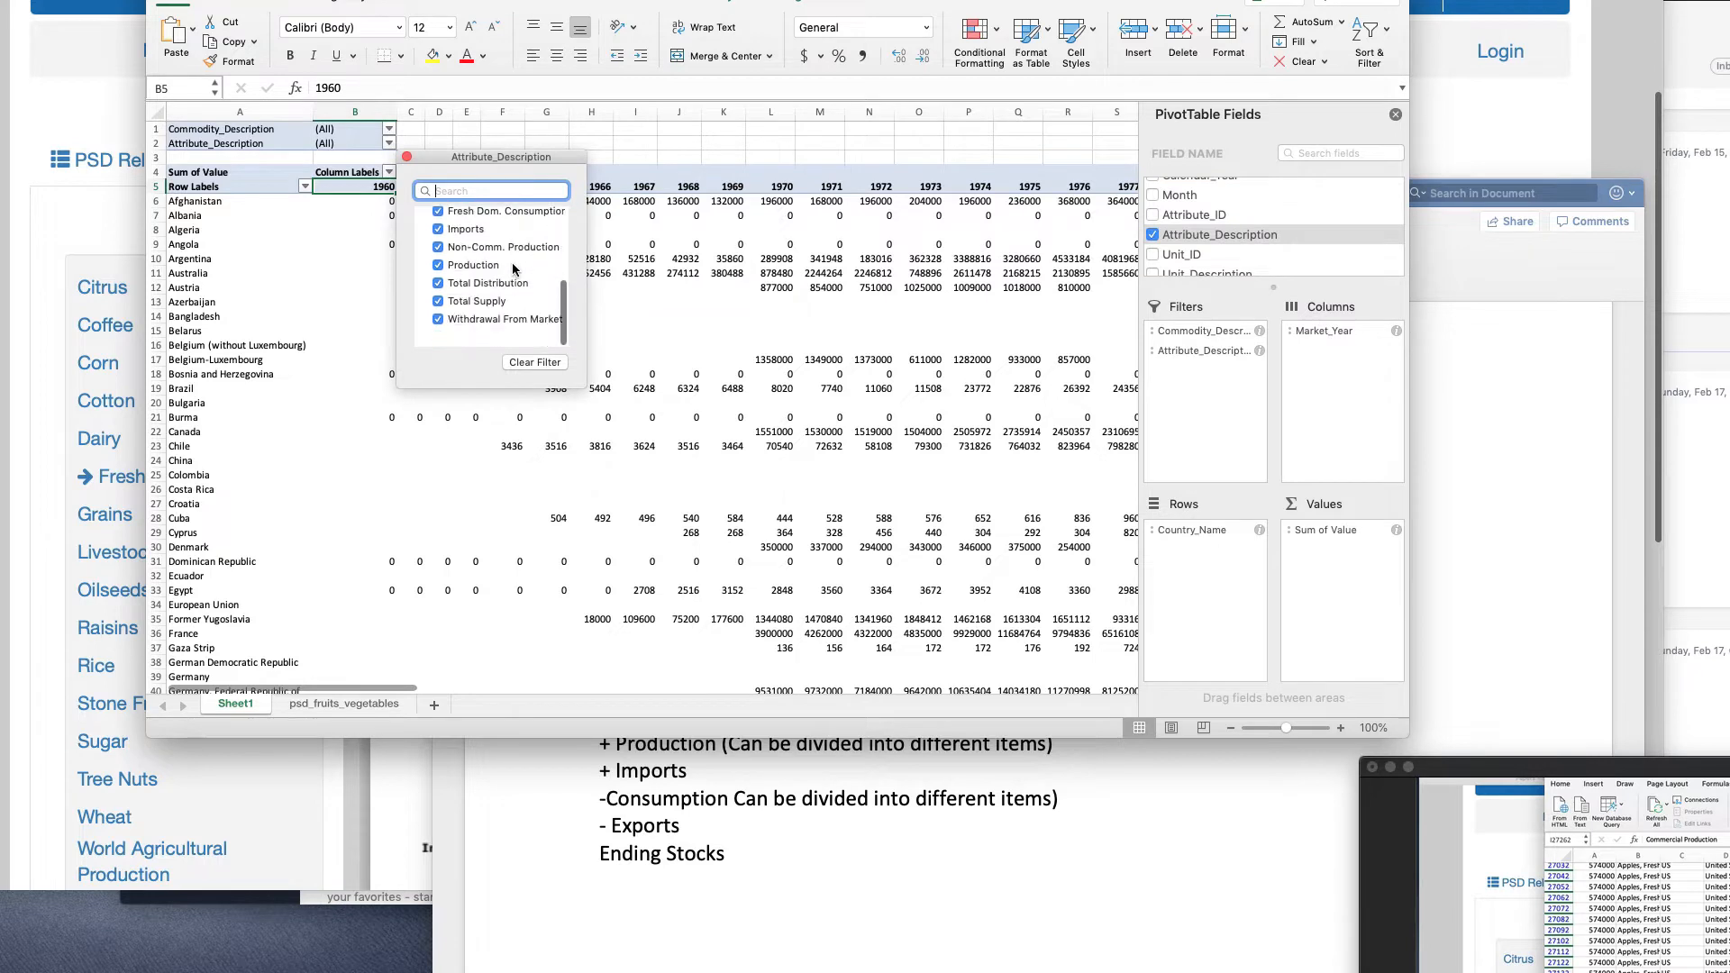
pyautogui.scroll(5, 513, 269)
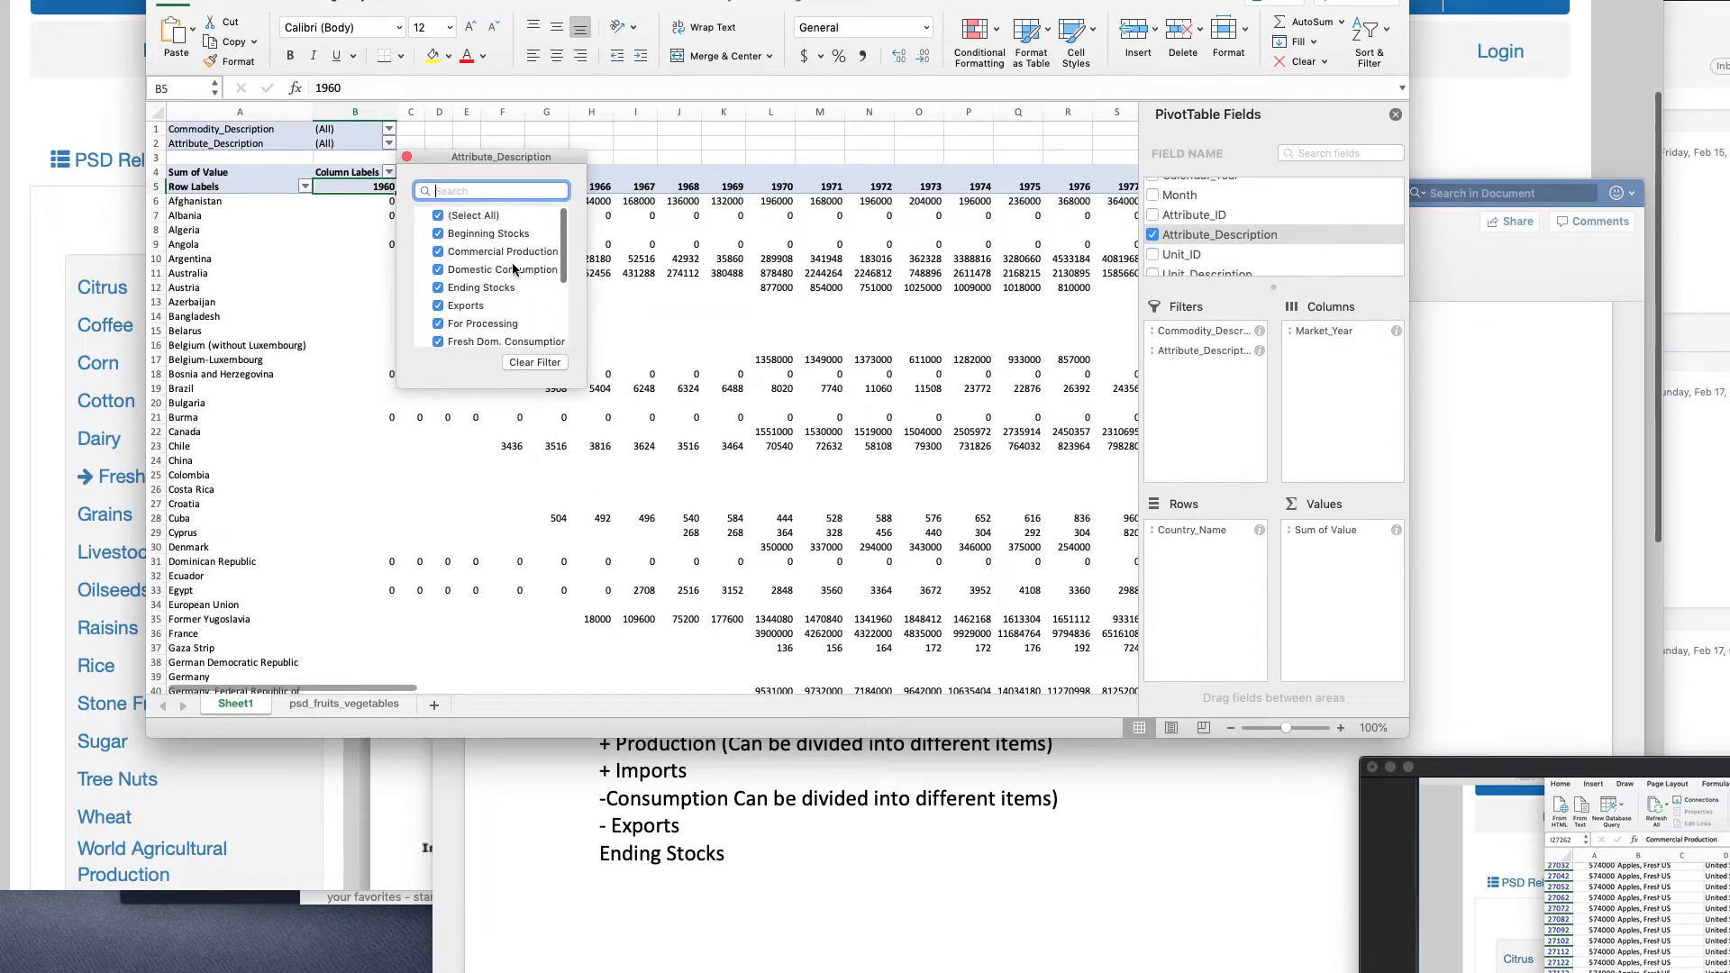
pyautogui.click(683, 133)
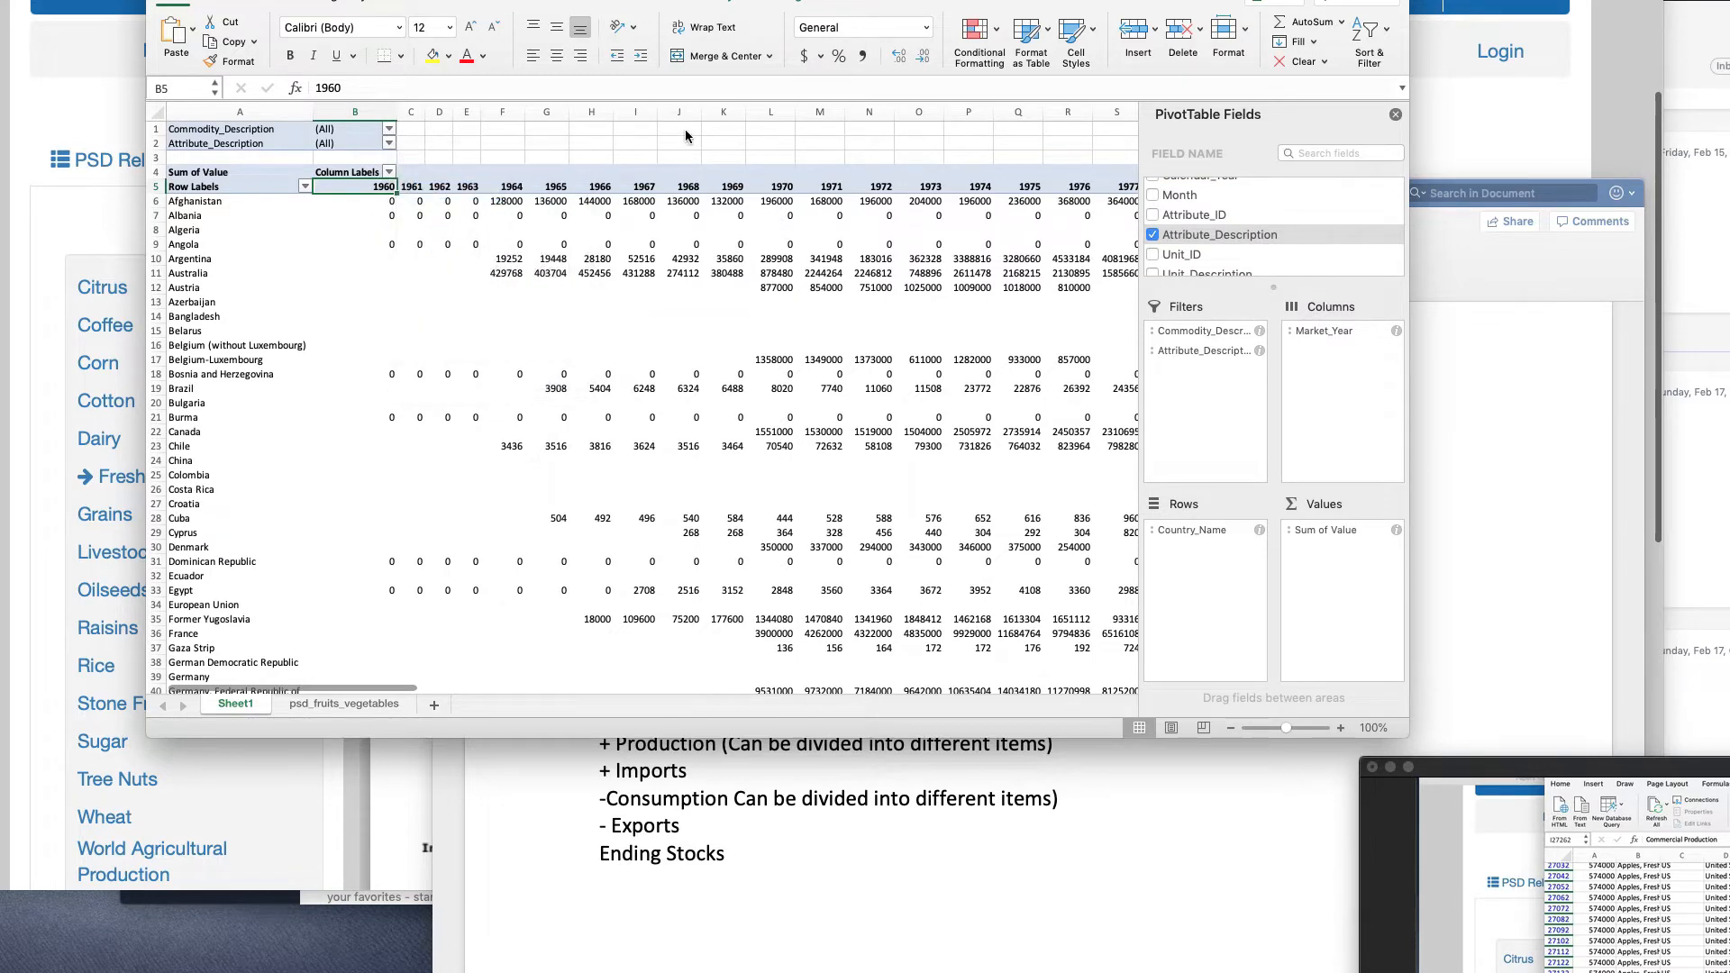
# - Filter the pivot table's Commodity_Description to Apples, Fresh only
pyautogui.click(391, 131)
pyautogui.click(467, 205)
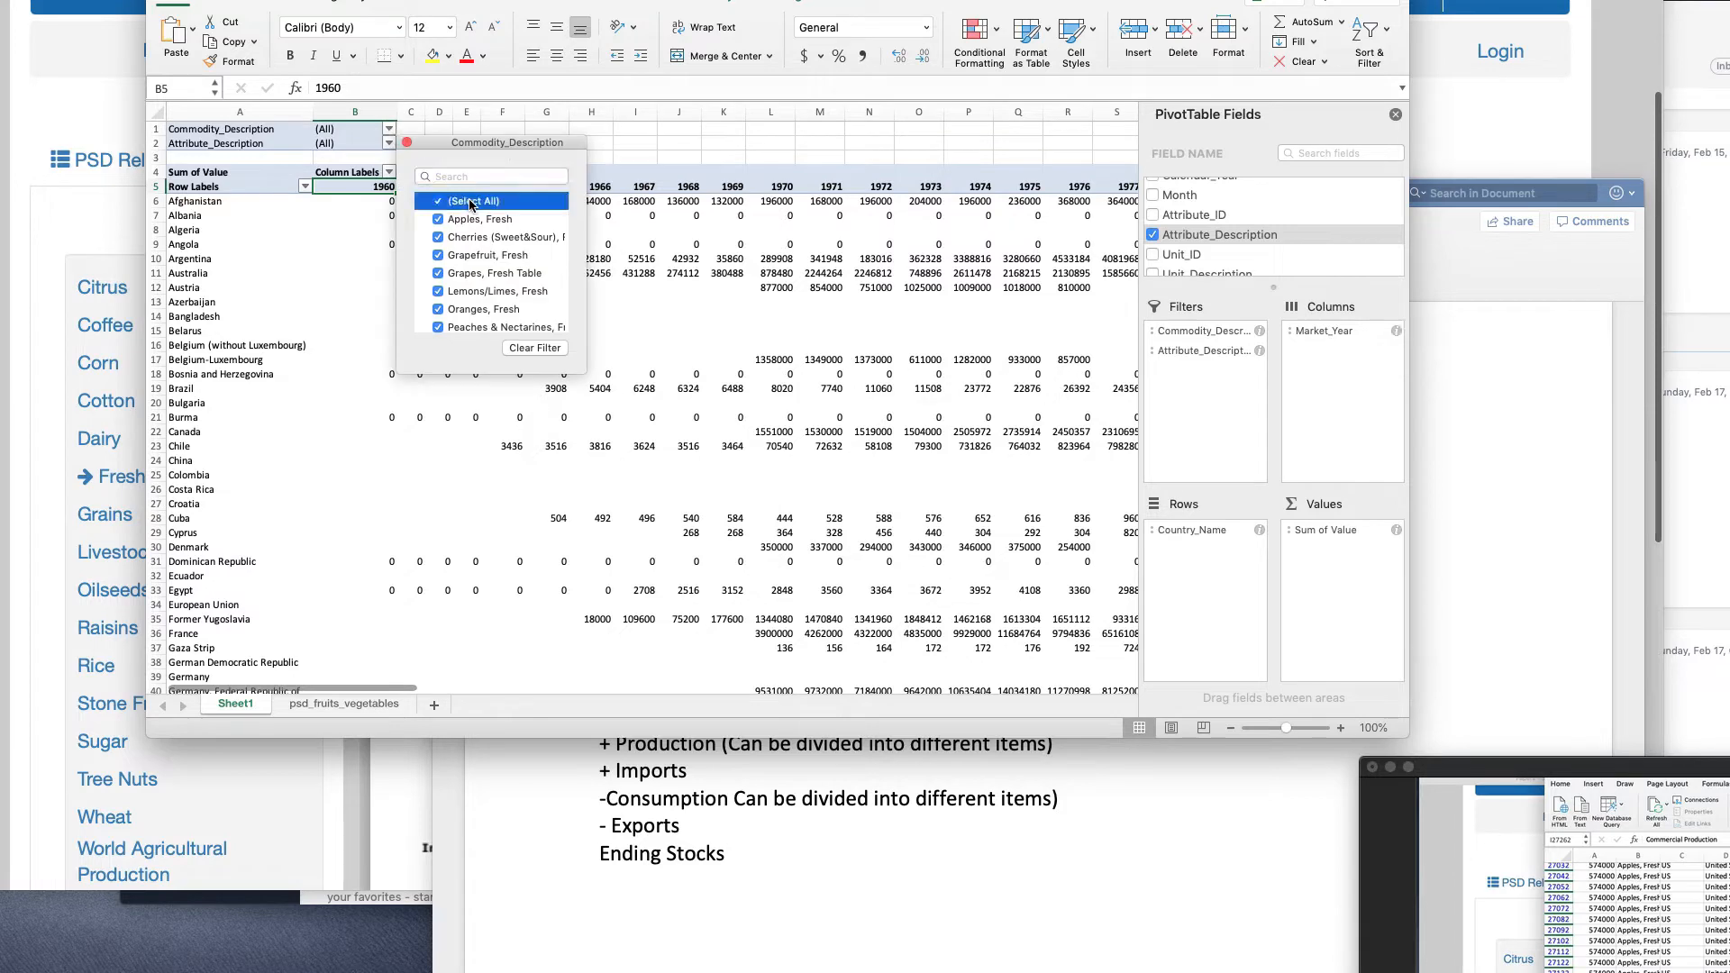
pyautogui.click(440, 220)
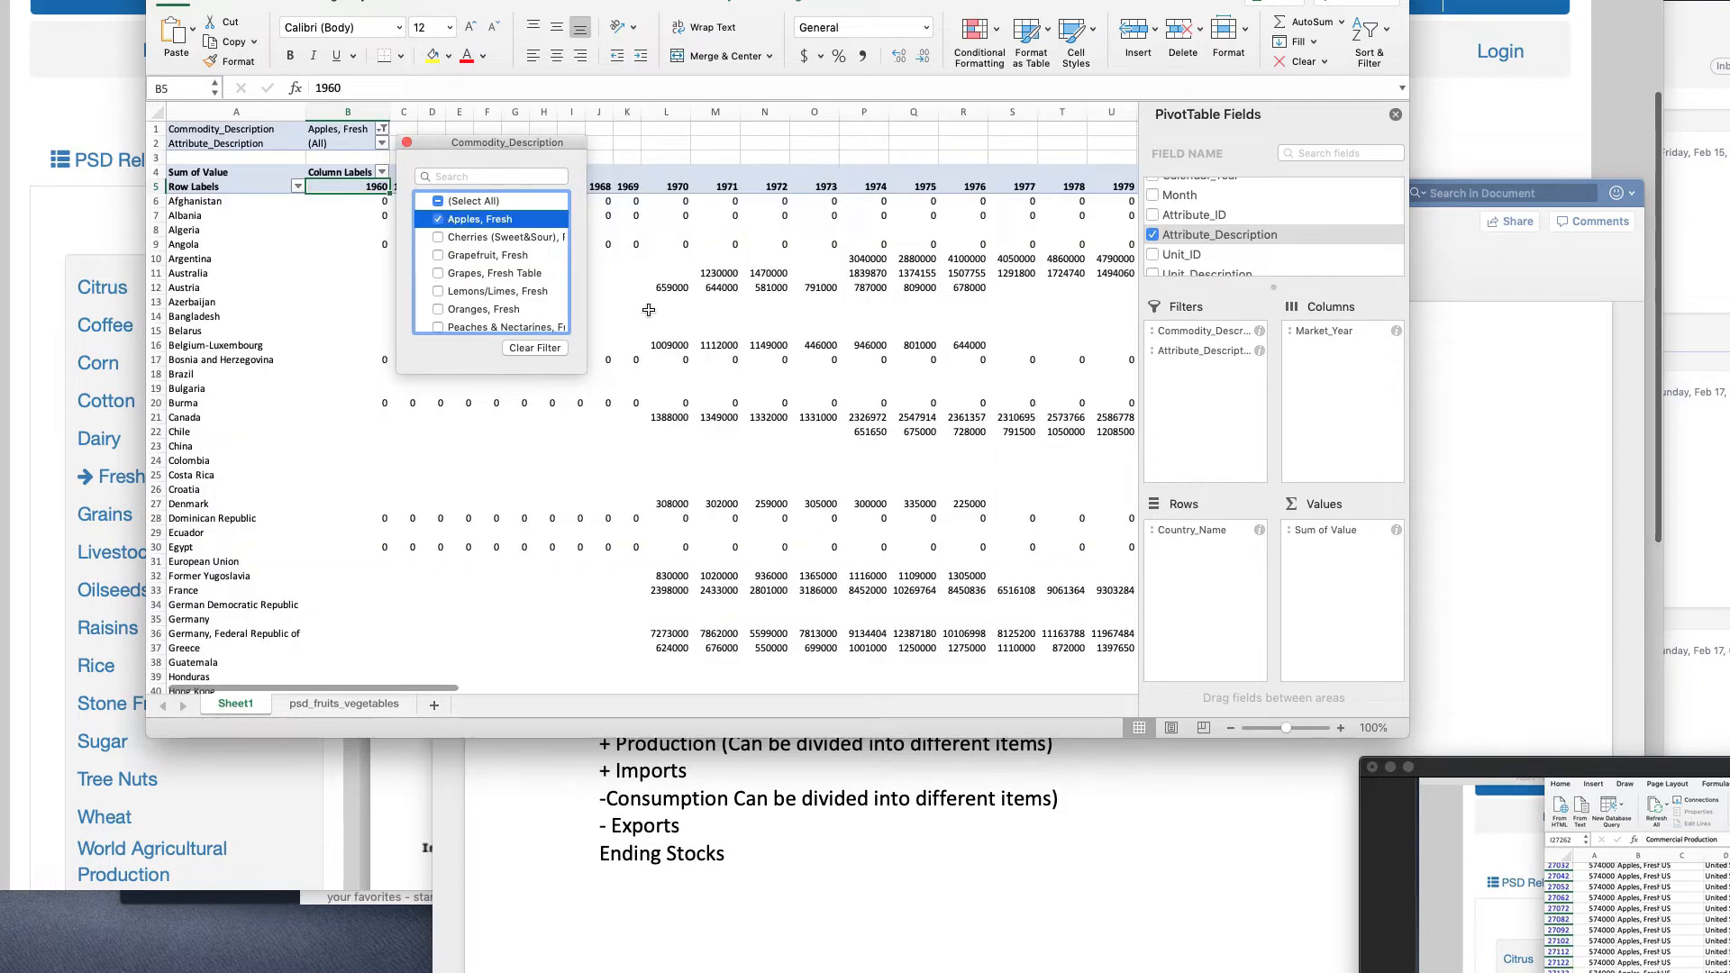
pyautogui.click(740, 375)
# - Drill down into the United States' 1985 value in the pivot table to extract its underlying records
pyautogui.click(719, 272)
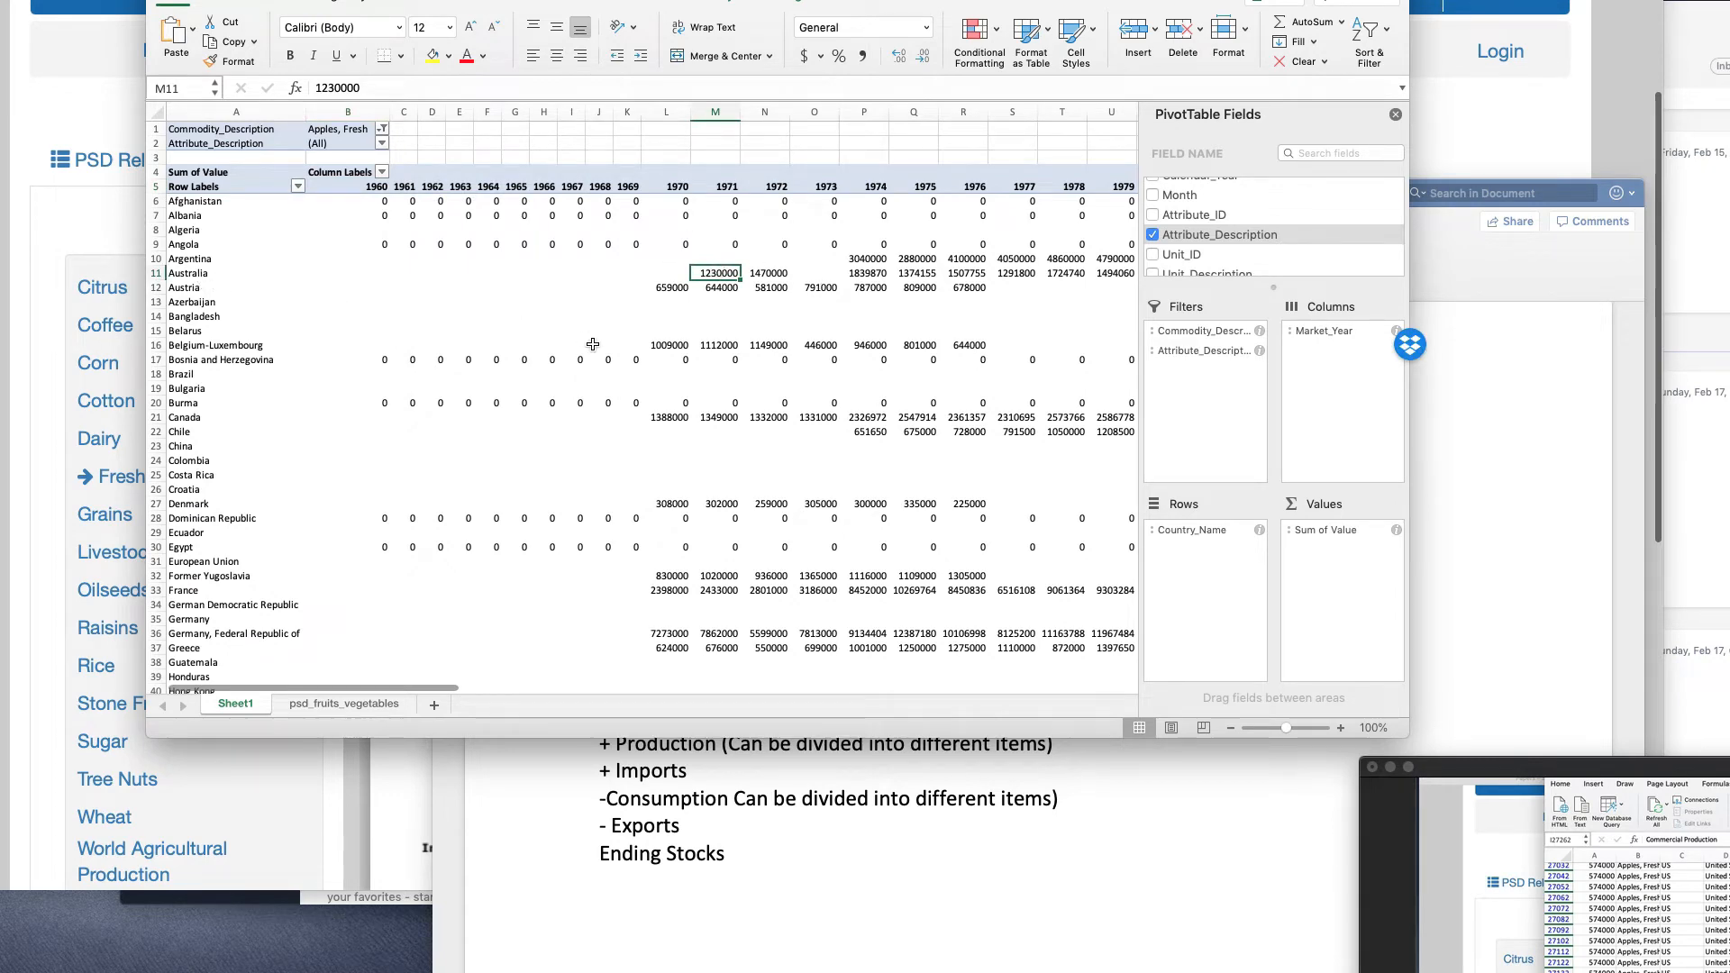
pyautogui.scroll(-20, 592, 344)
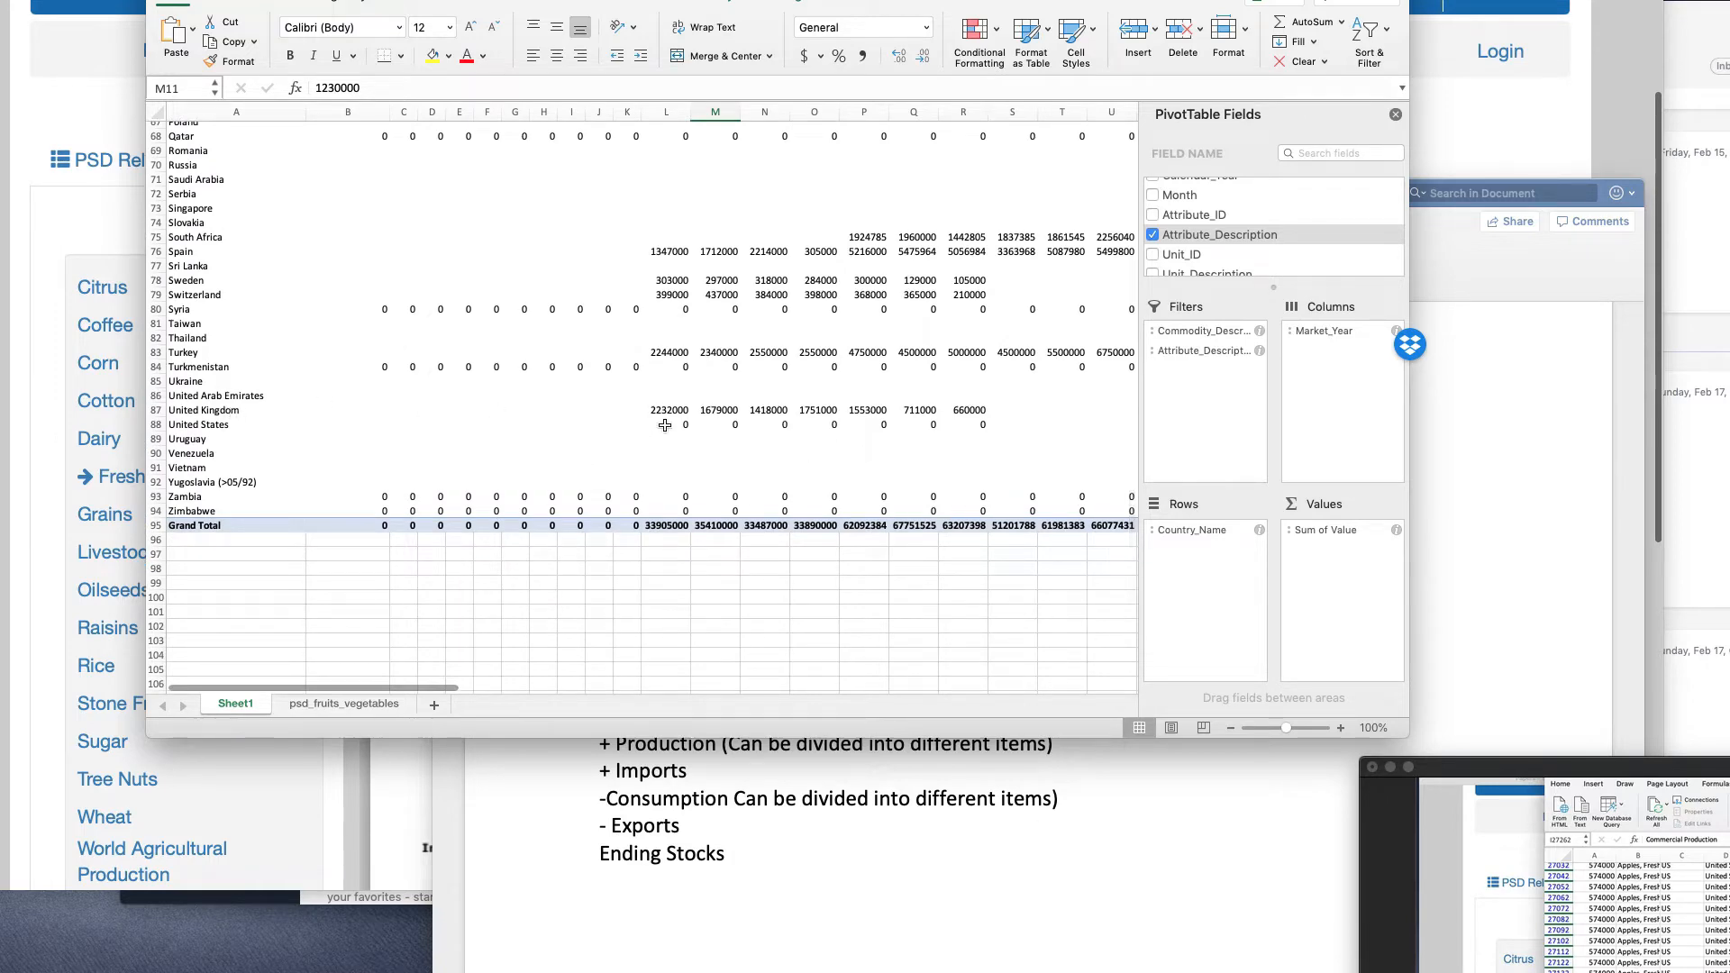
pyautogui.hscroll(5, 330, 439)
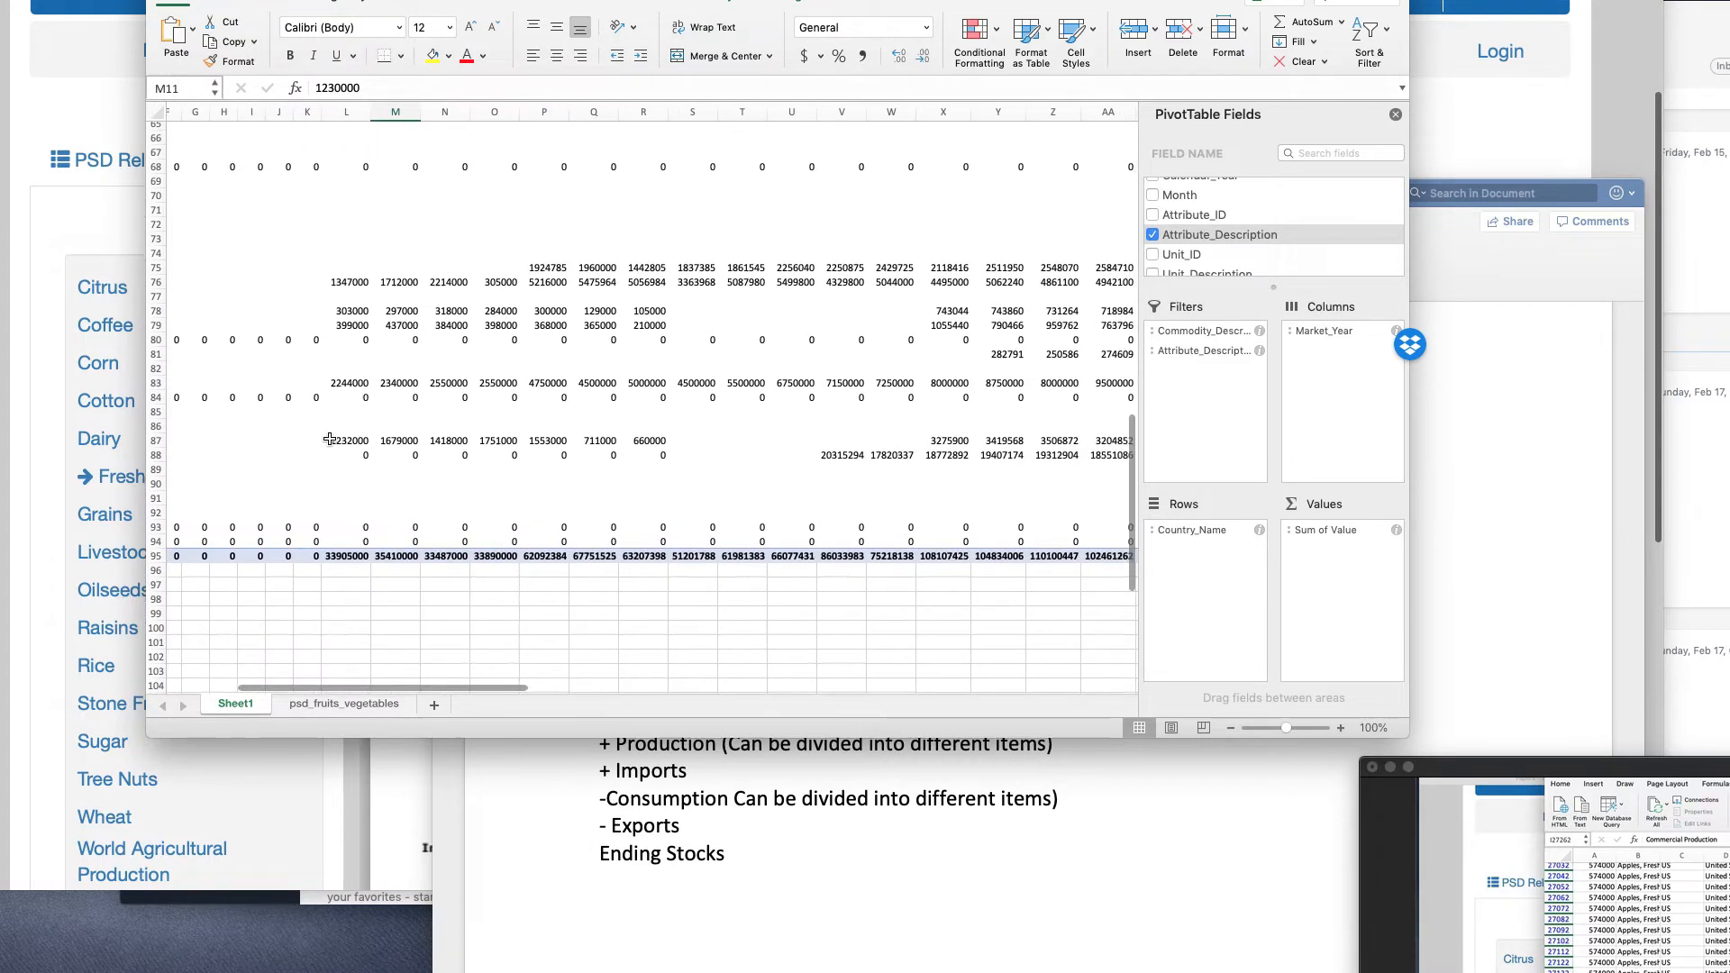
pyautogui.hscroll(-8, 330, 439)
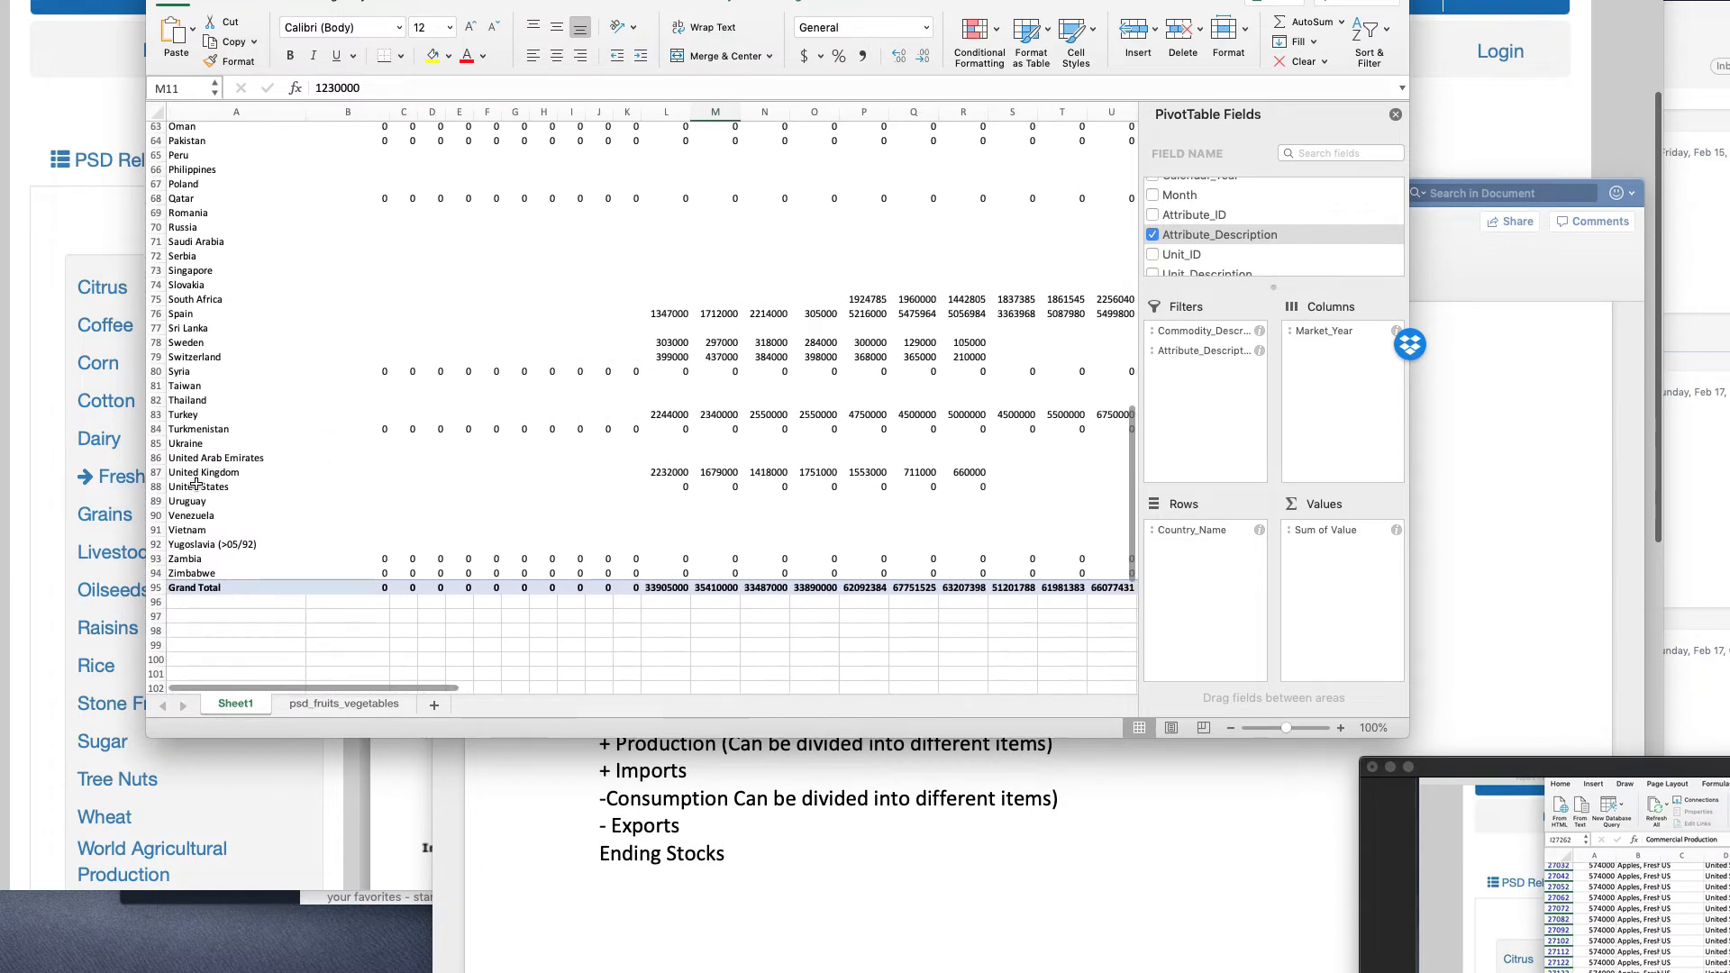
pyautogui.click(198, 485)
pyautogui.click(222, 488)
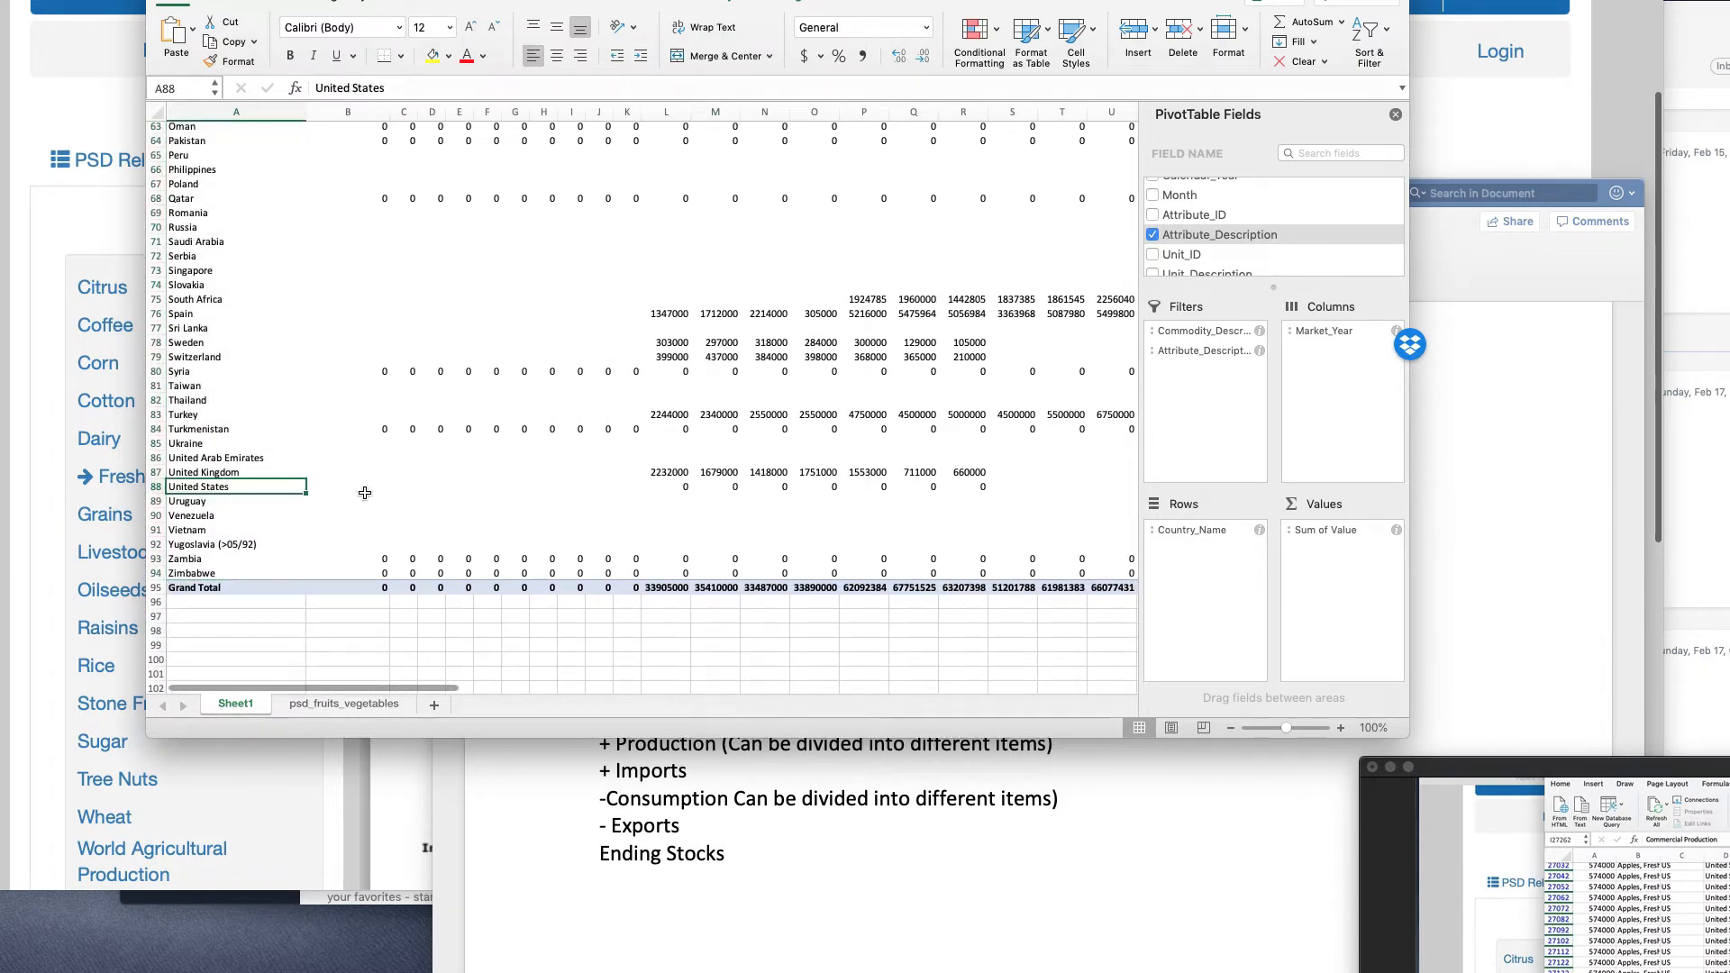
pyautogui.hscroll(10, 364, 493)
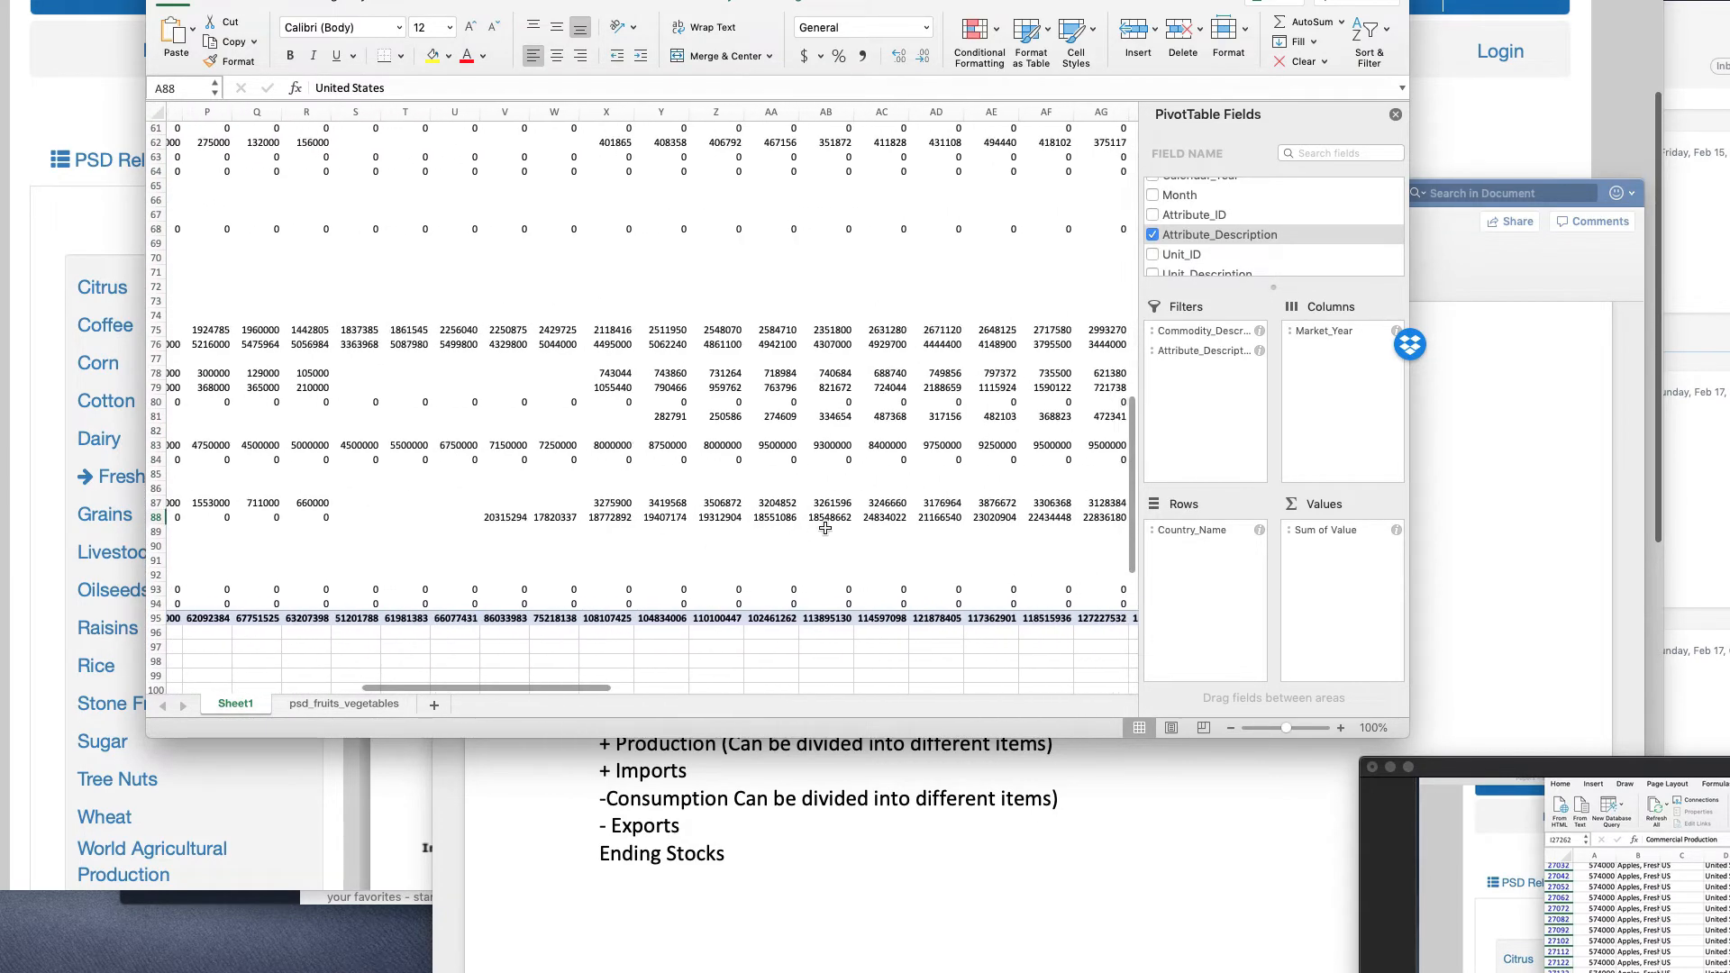
pyautogui.click(782, 519)
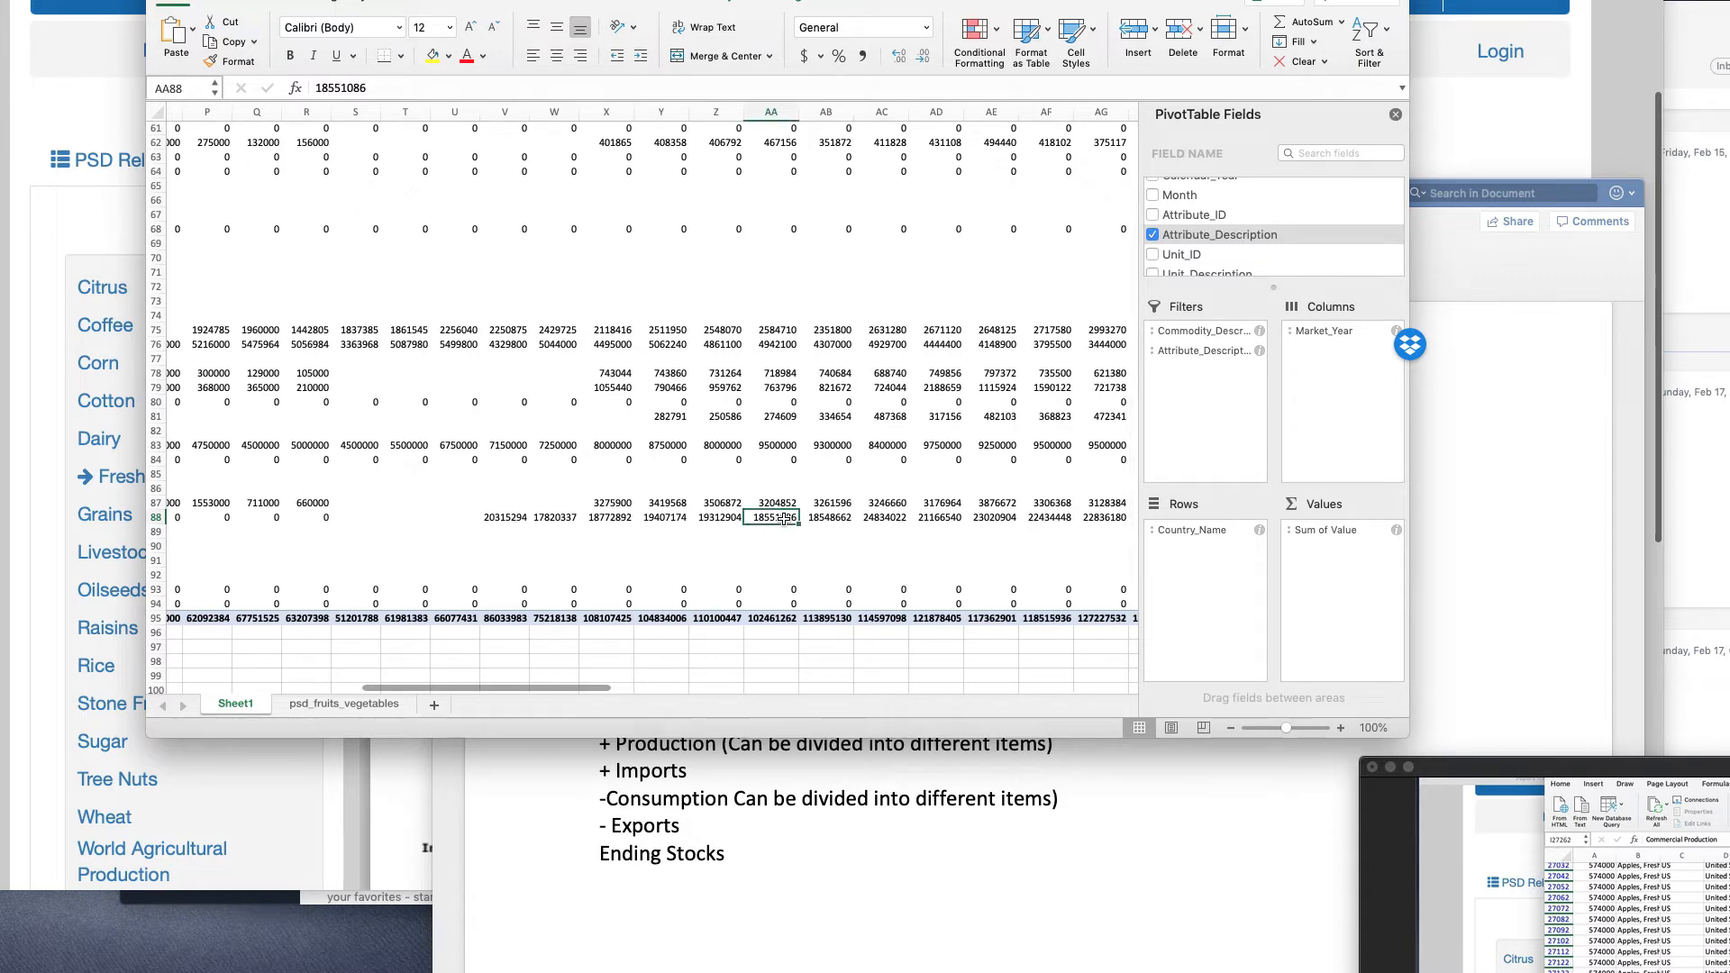
pyautogui.doubleClick(784, 519)
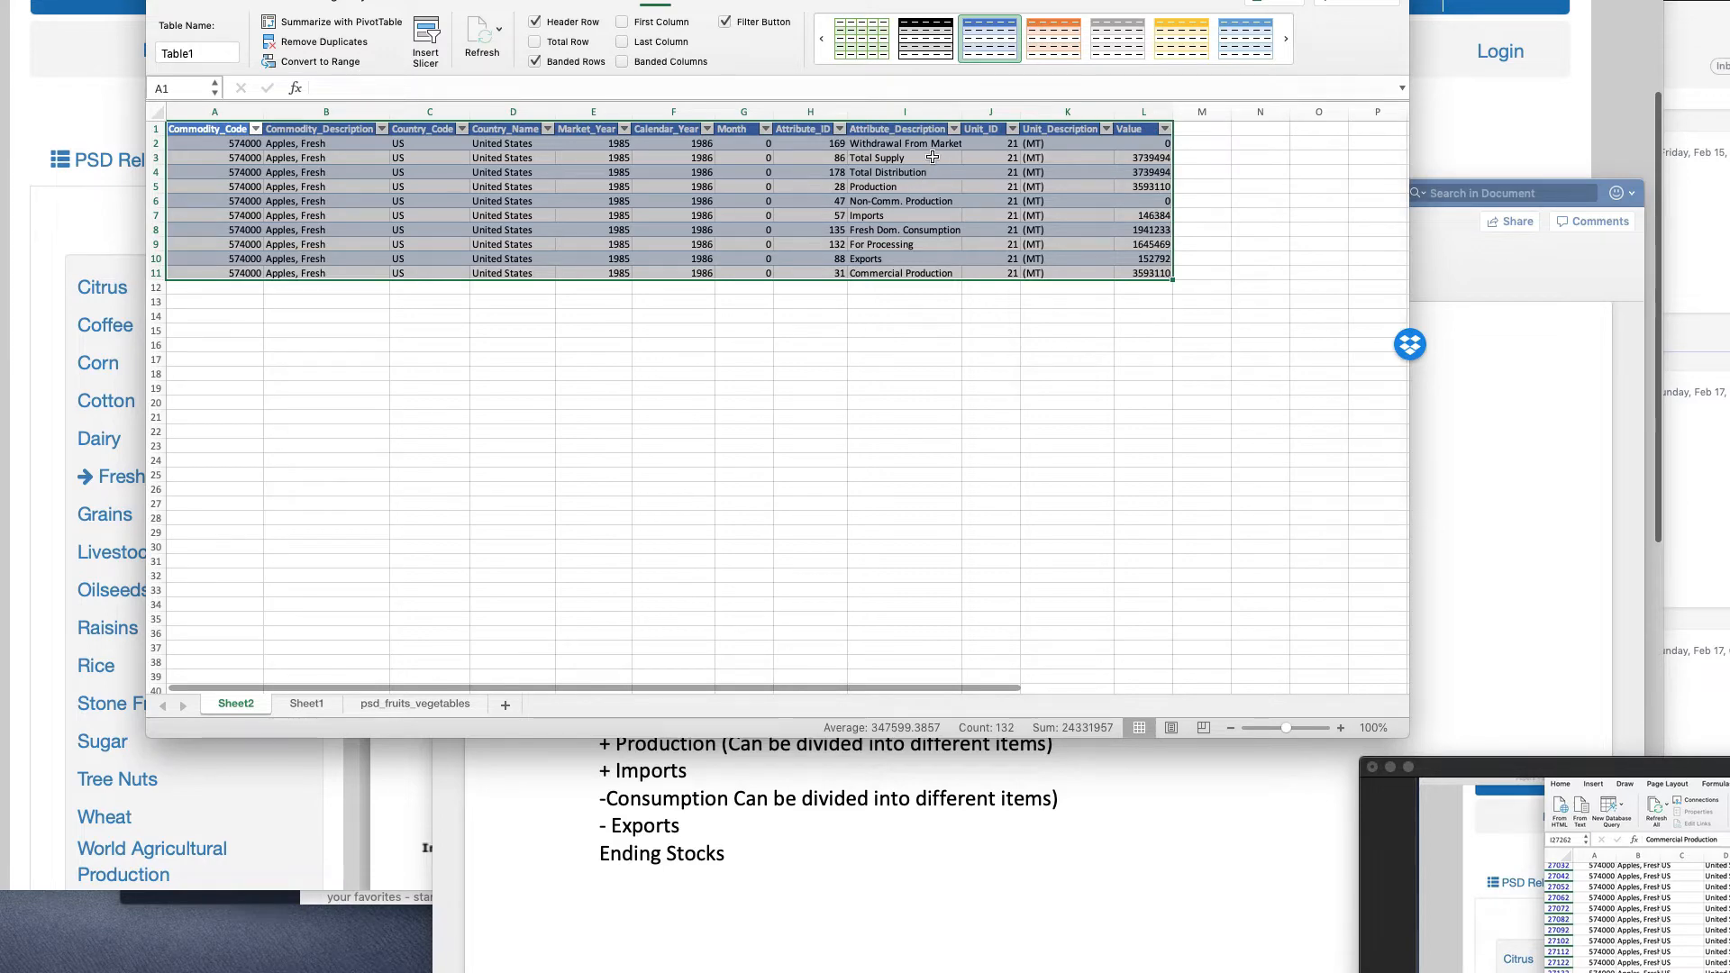
# - Examine the attributes in the extracted US apple records, comparing production, imports, exports, fresh domestic consumption and processing entries
pyautogui.hotkey('ctrl', 'pagedown')
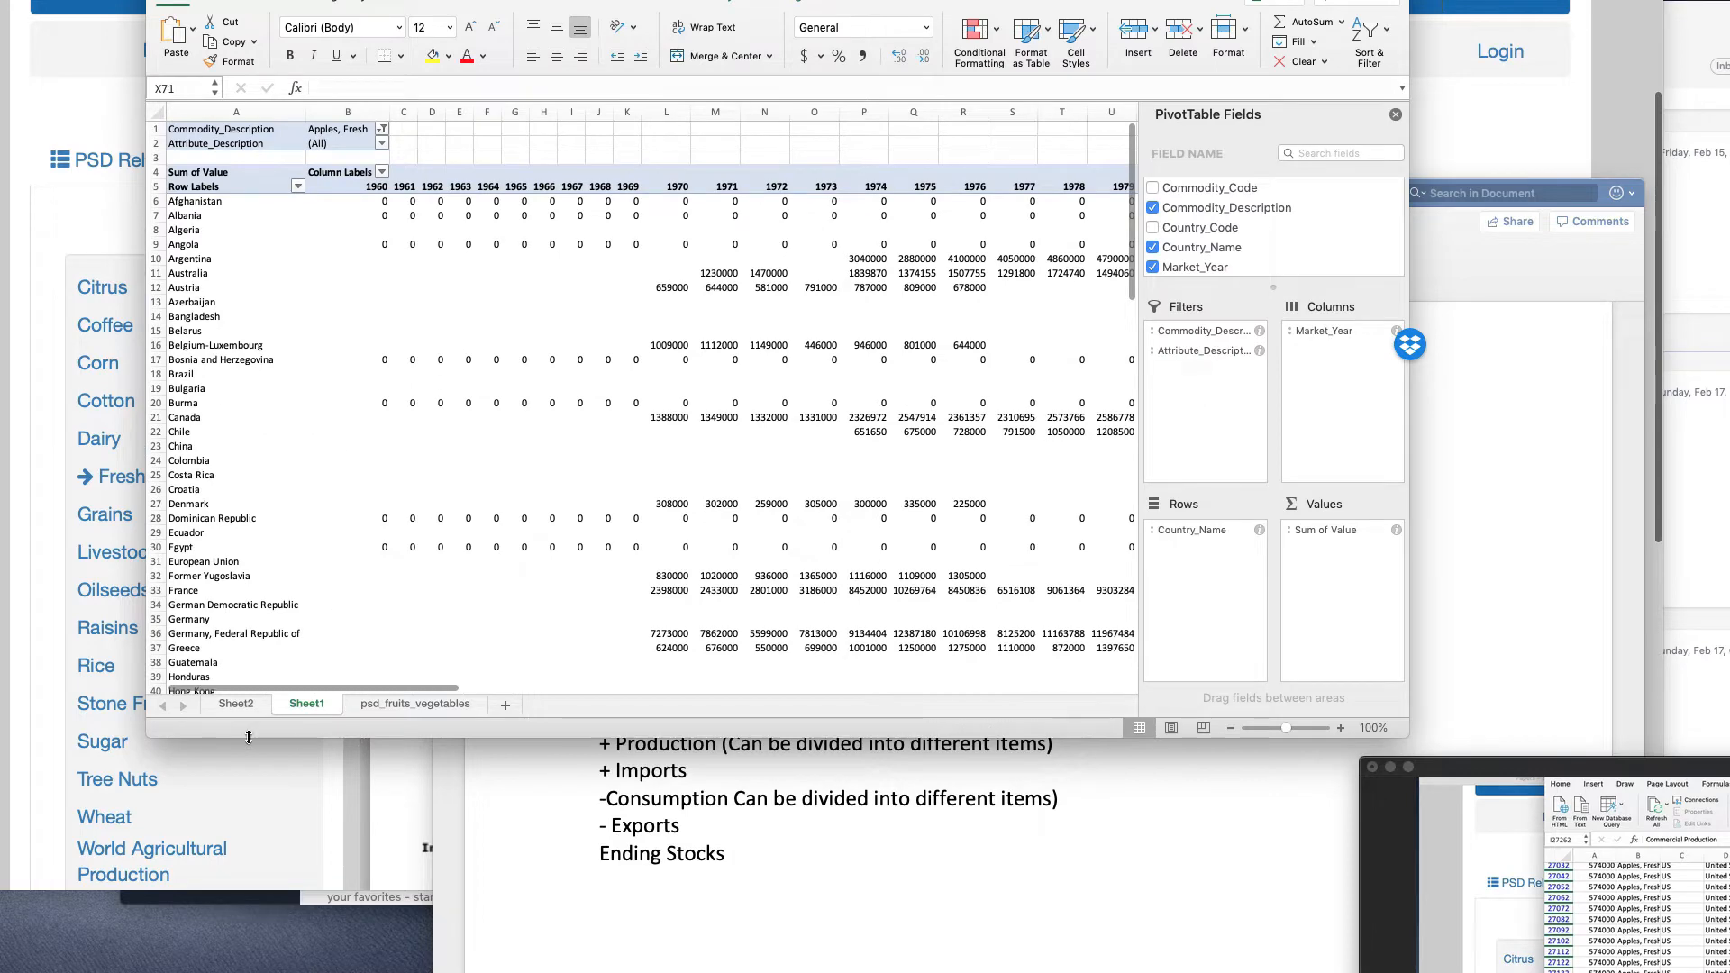
pyautogui.click(236, 704)
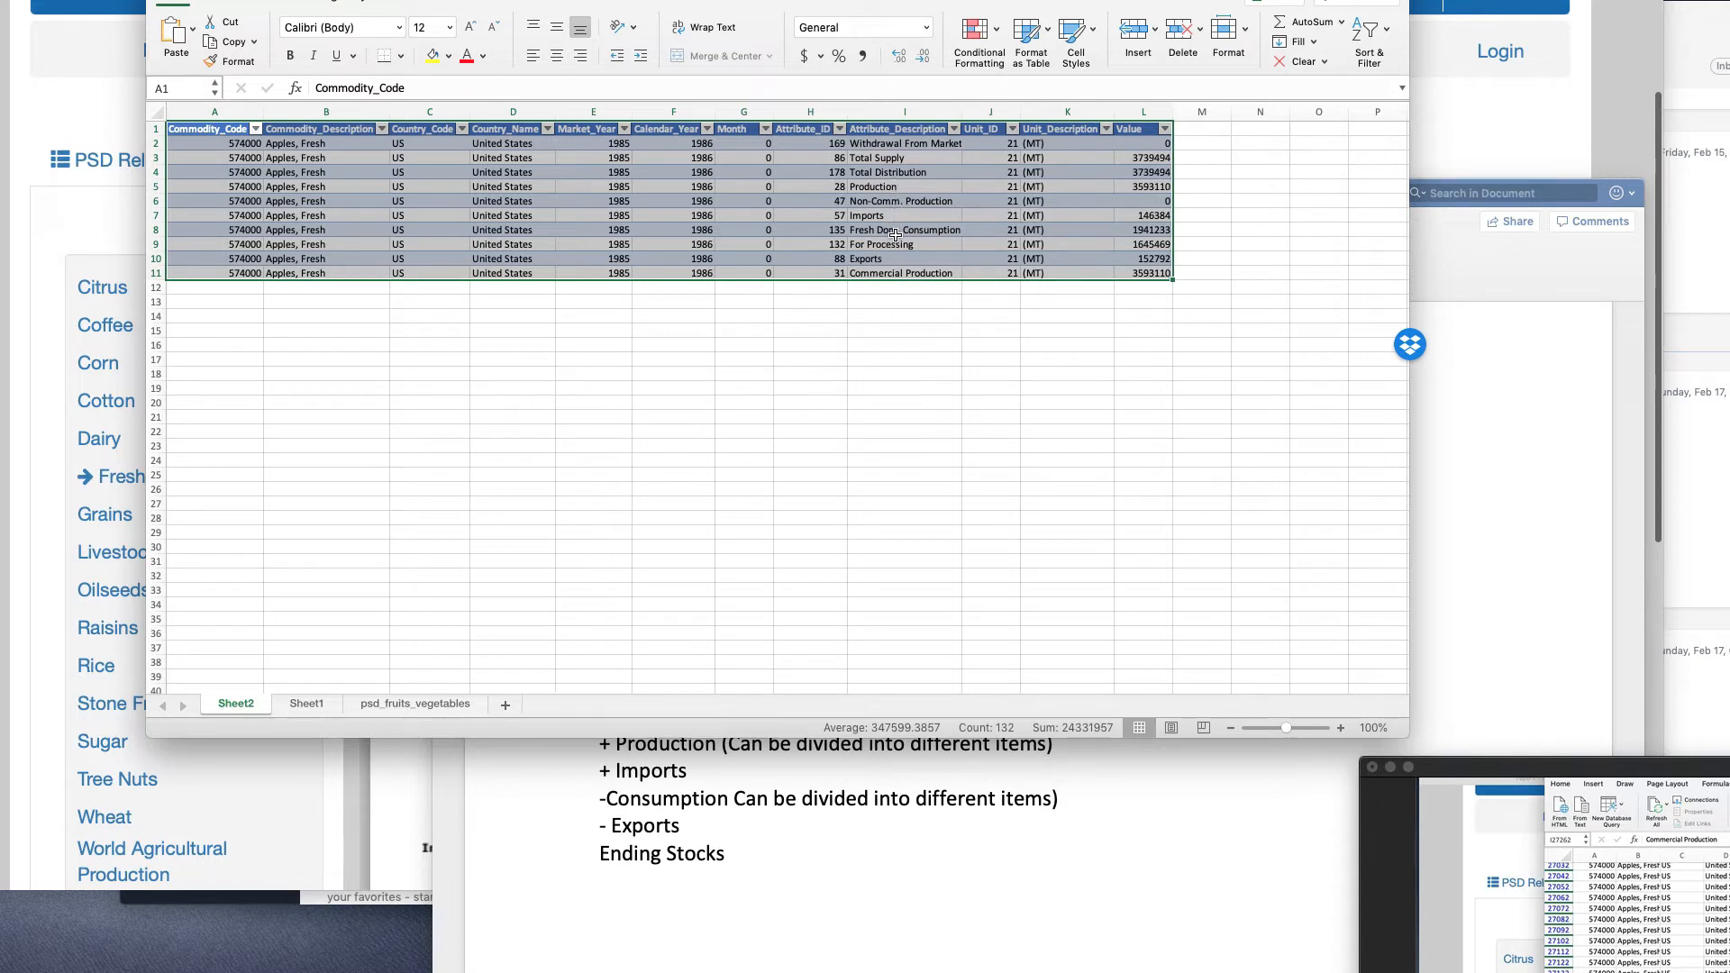
pyautogui.click(898, 187)
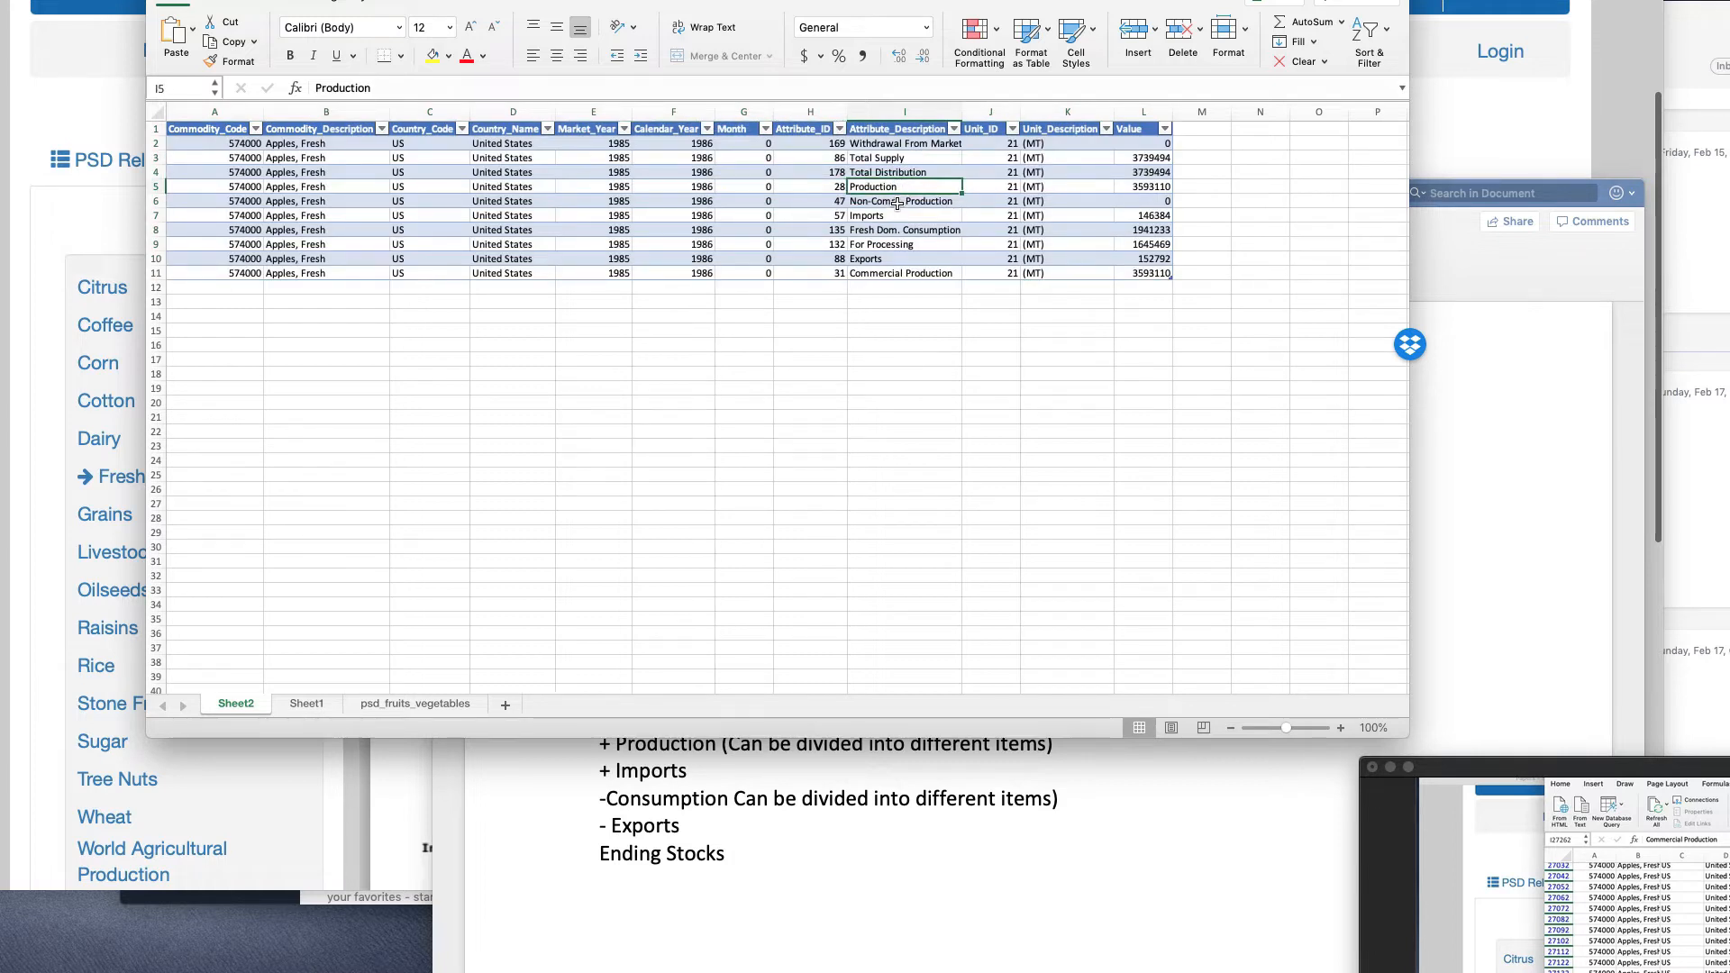
pyautogui.click(898, 203)
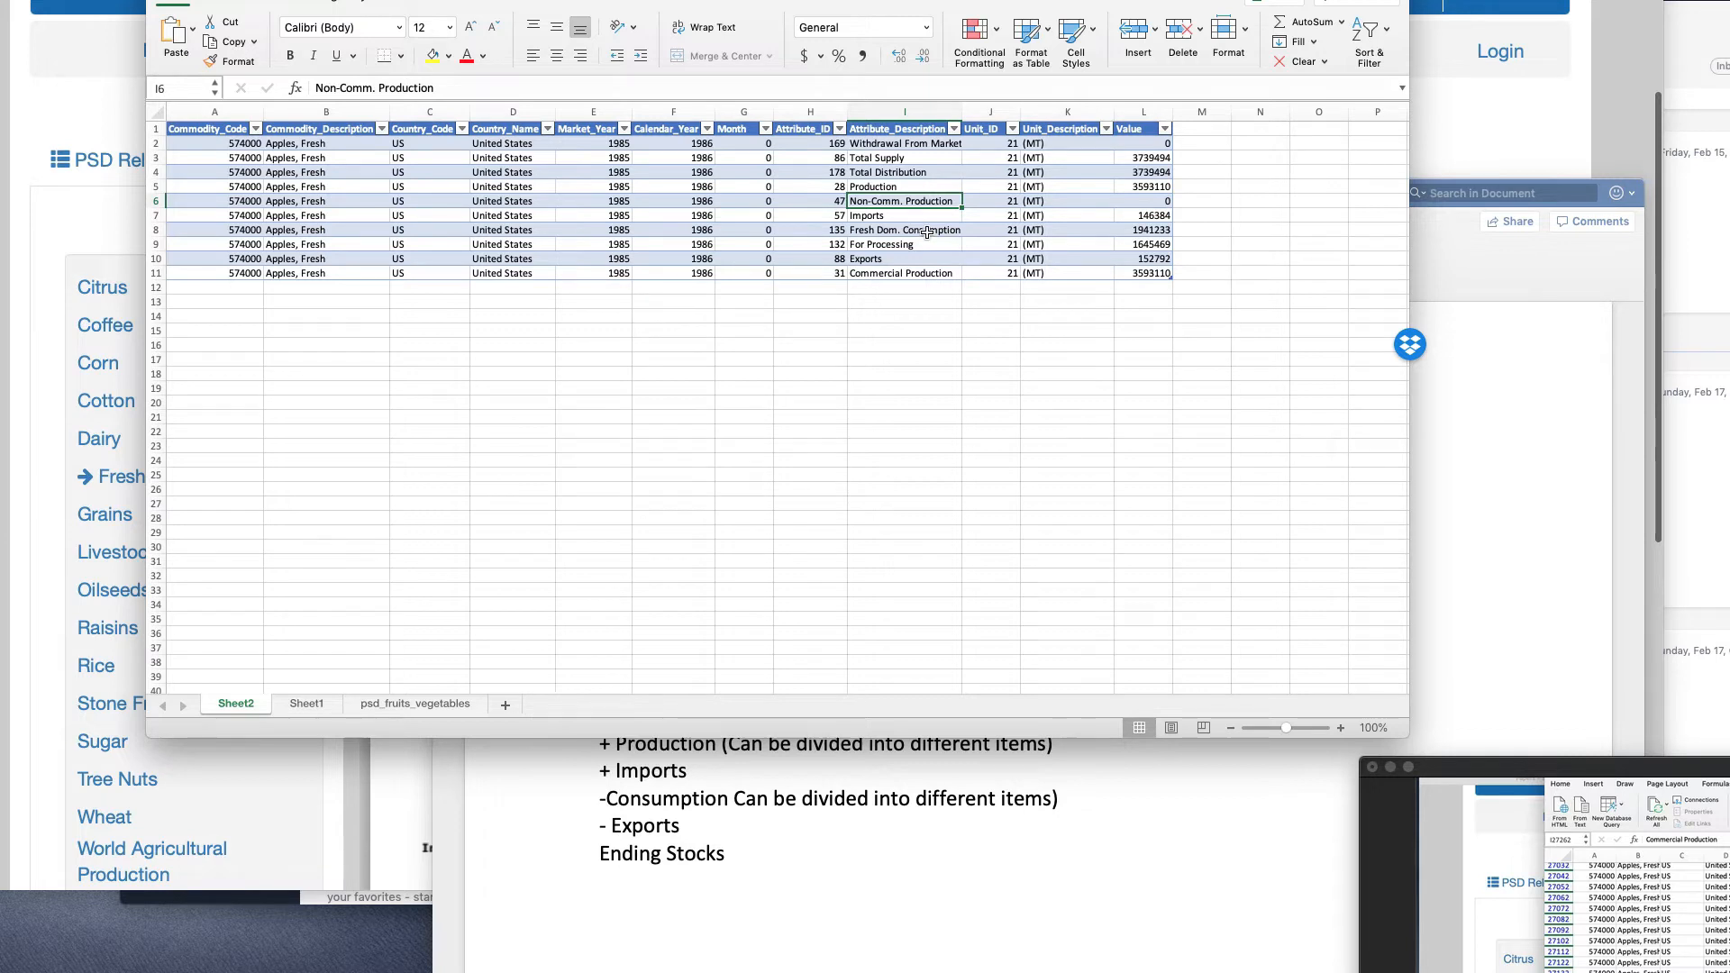
pyautogui.click(928, 232)
pyautogui.click(923, 244)
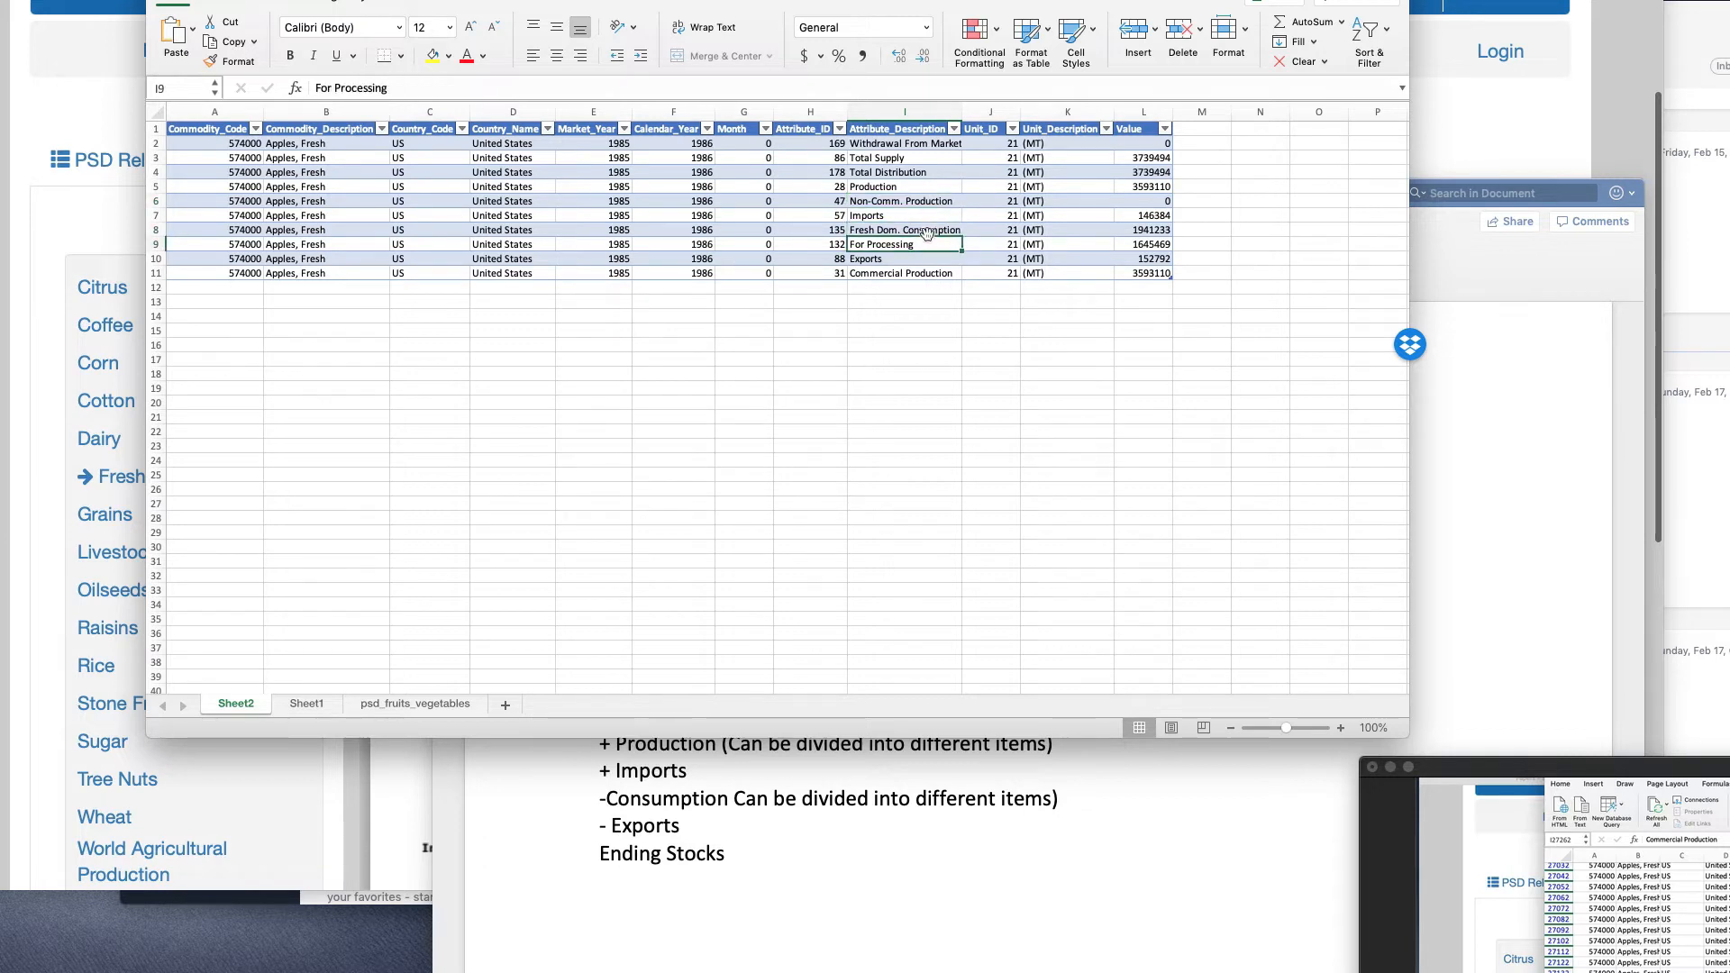
pyautogui.moveTo(927, 233); pyautogui.dragTo(928, 248)
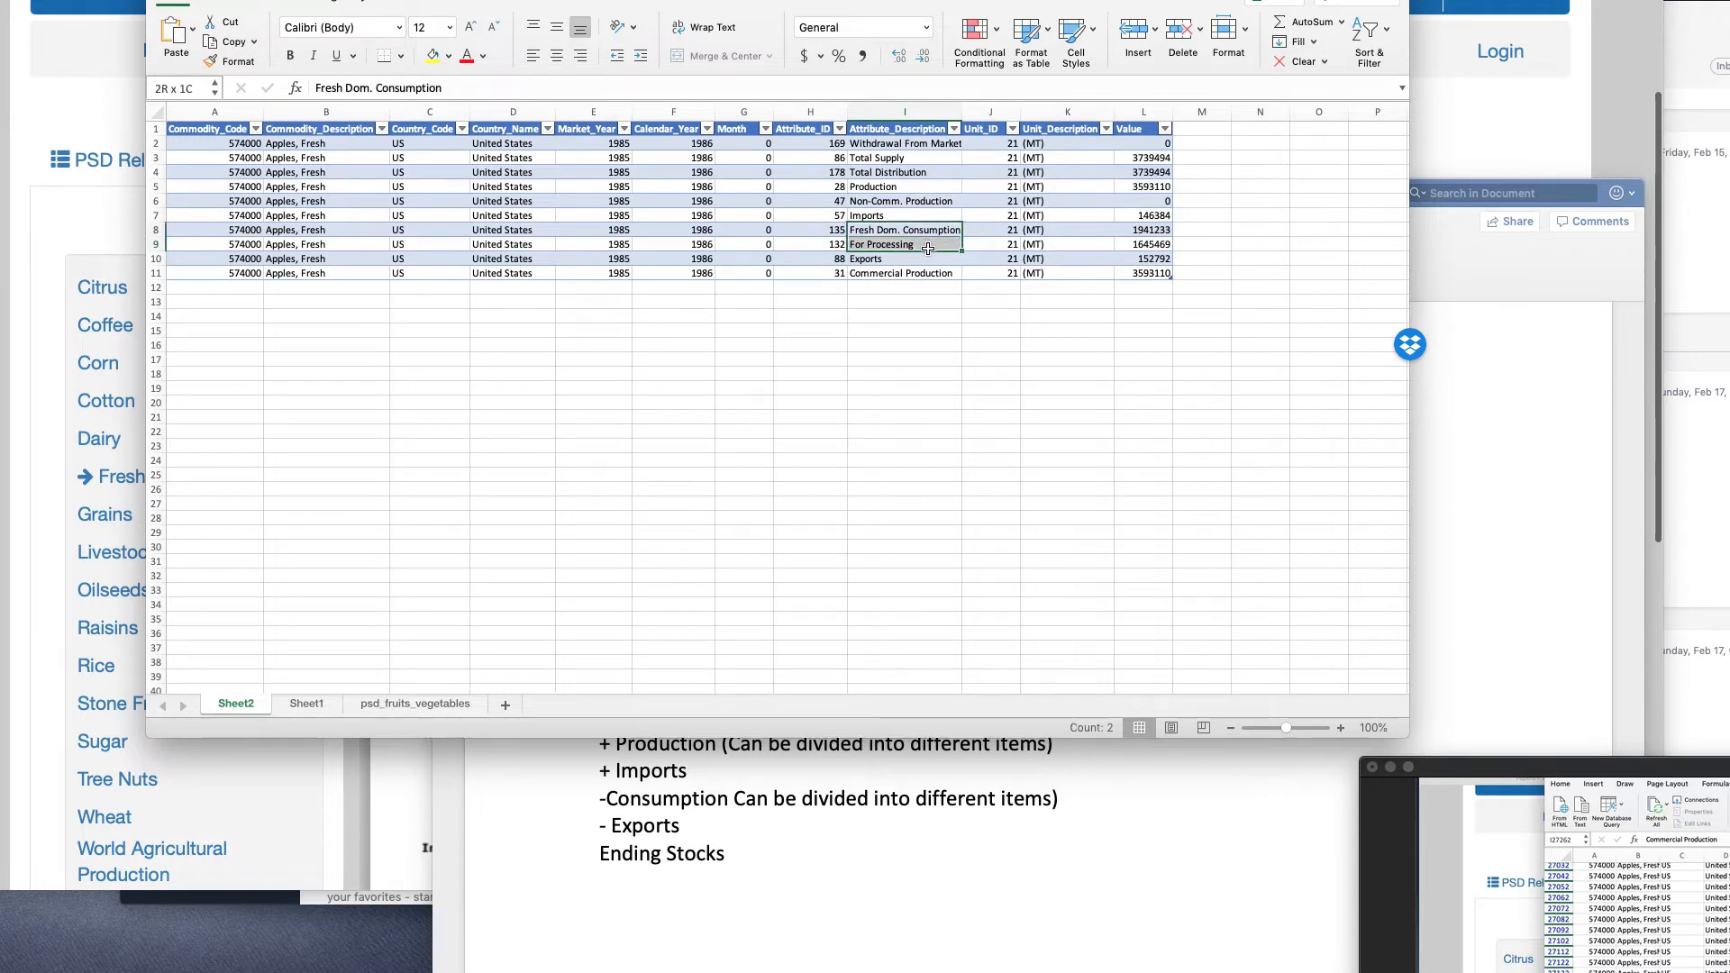
pyautogui.click(900, 260)
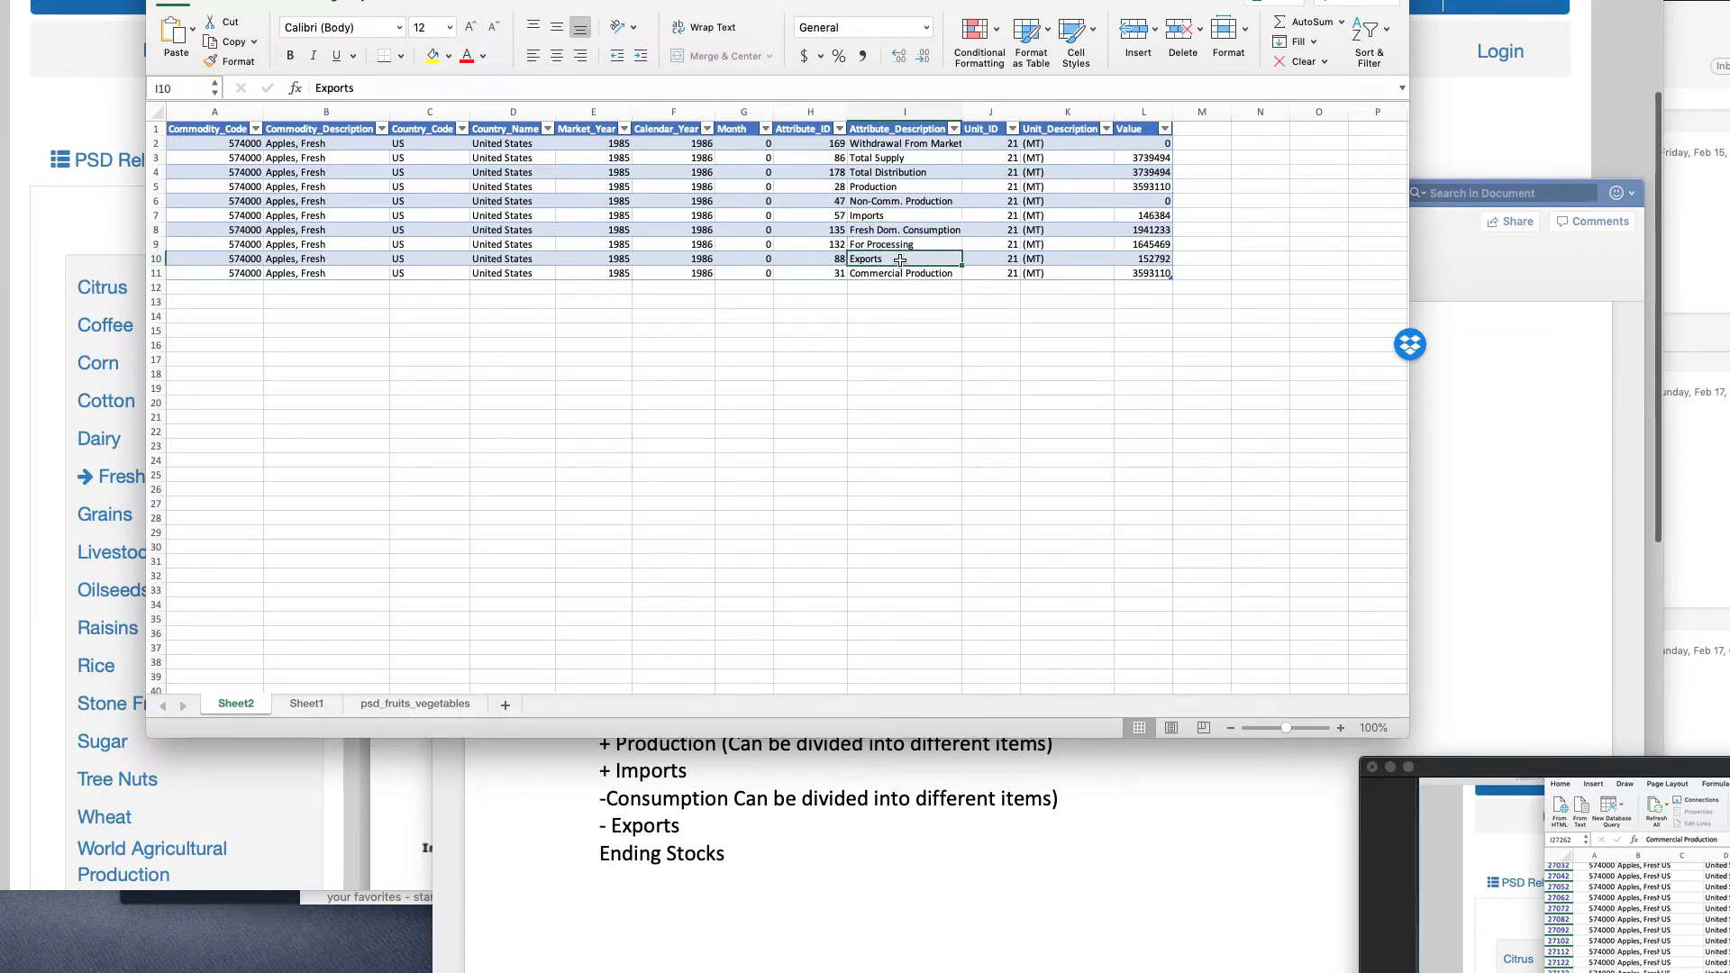
pyautogui.click(895, 214)
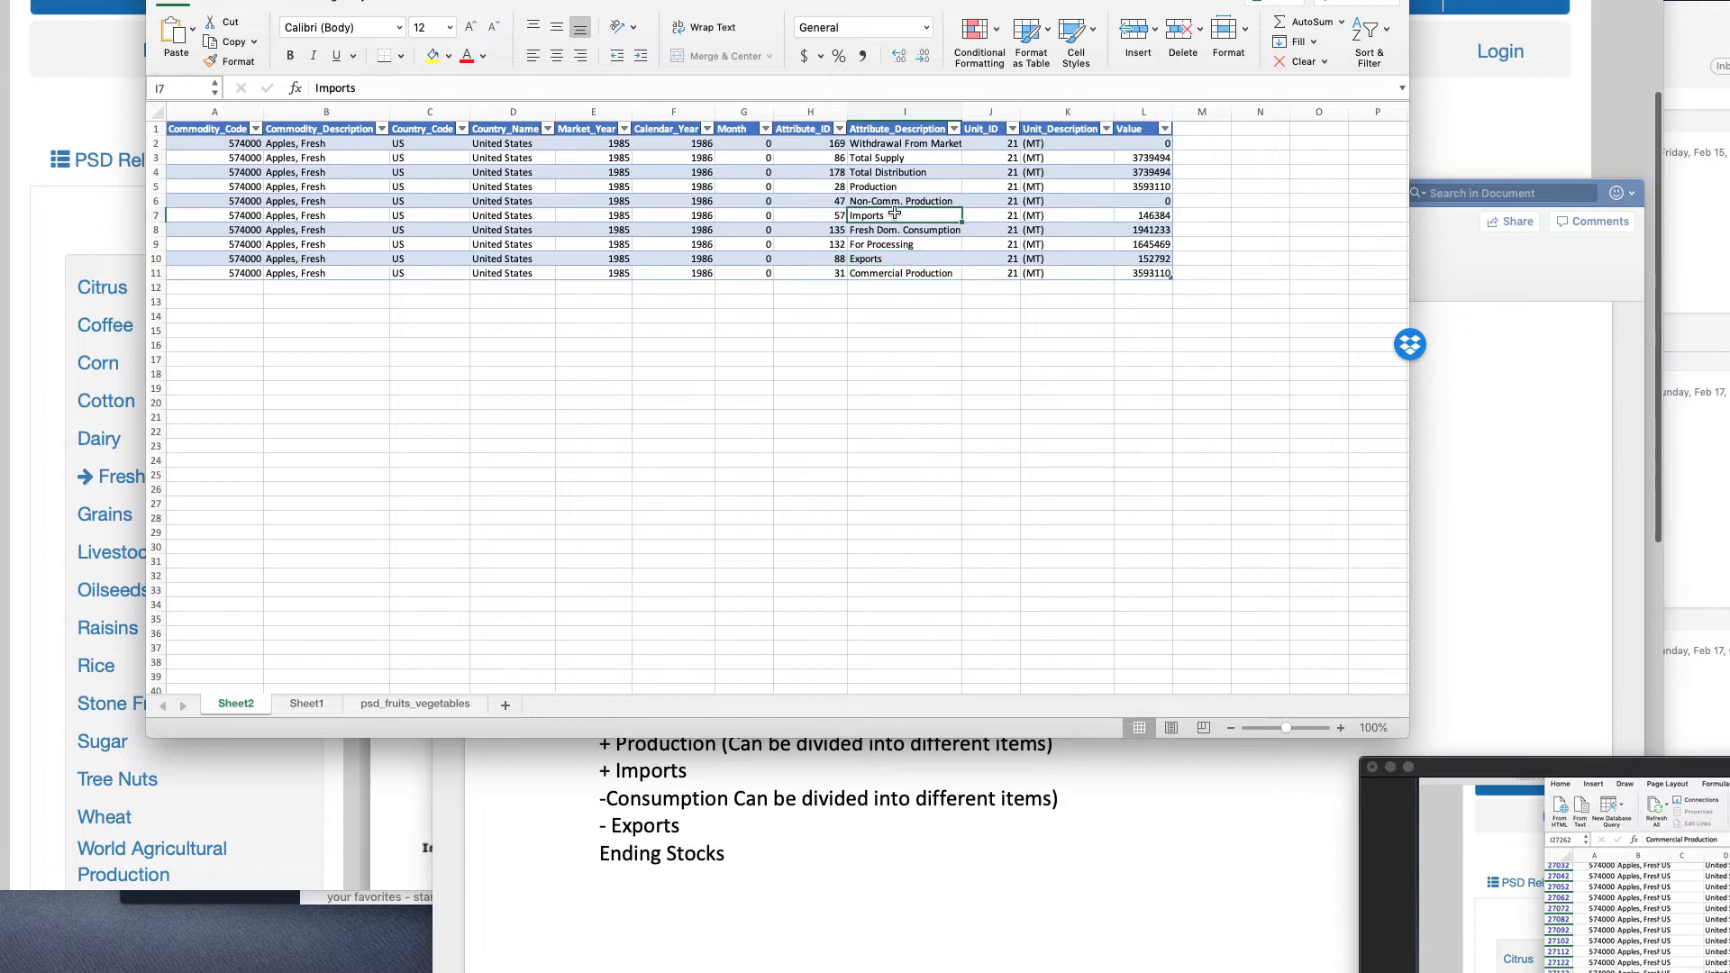
# - Filter the pivot table's Attribute_Description on Sheet1 to Commercial Production only, and look across the yearly values
pyautogui.click(308, 703)
pyautogui.click(382, 144)
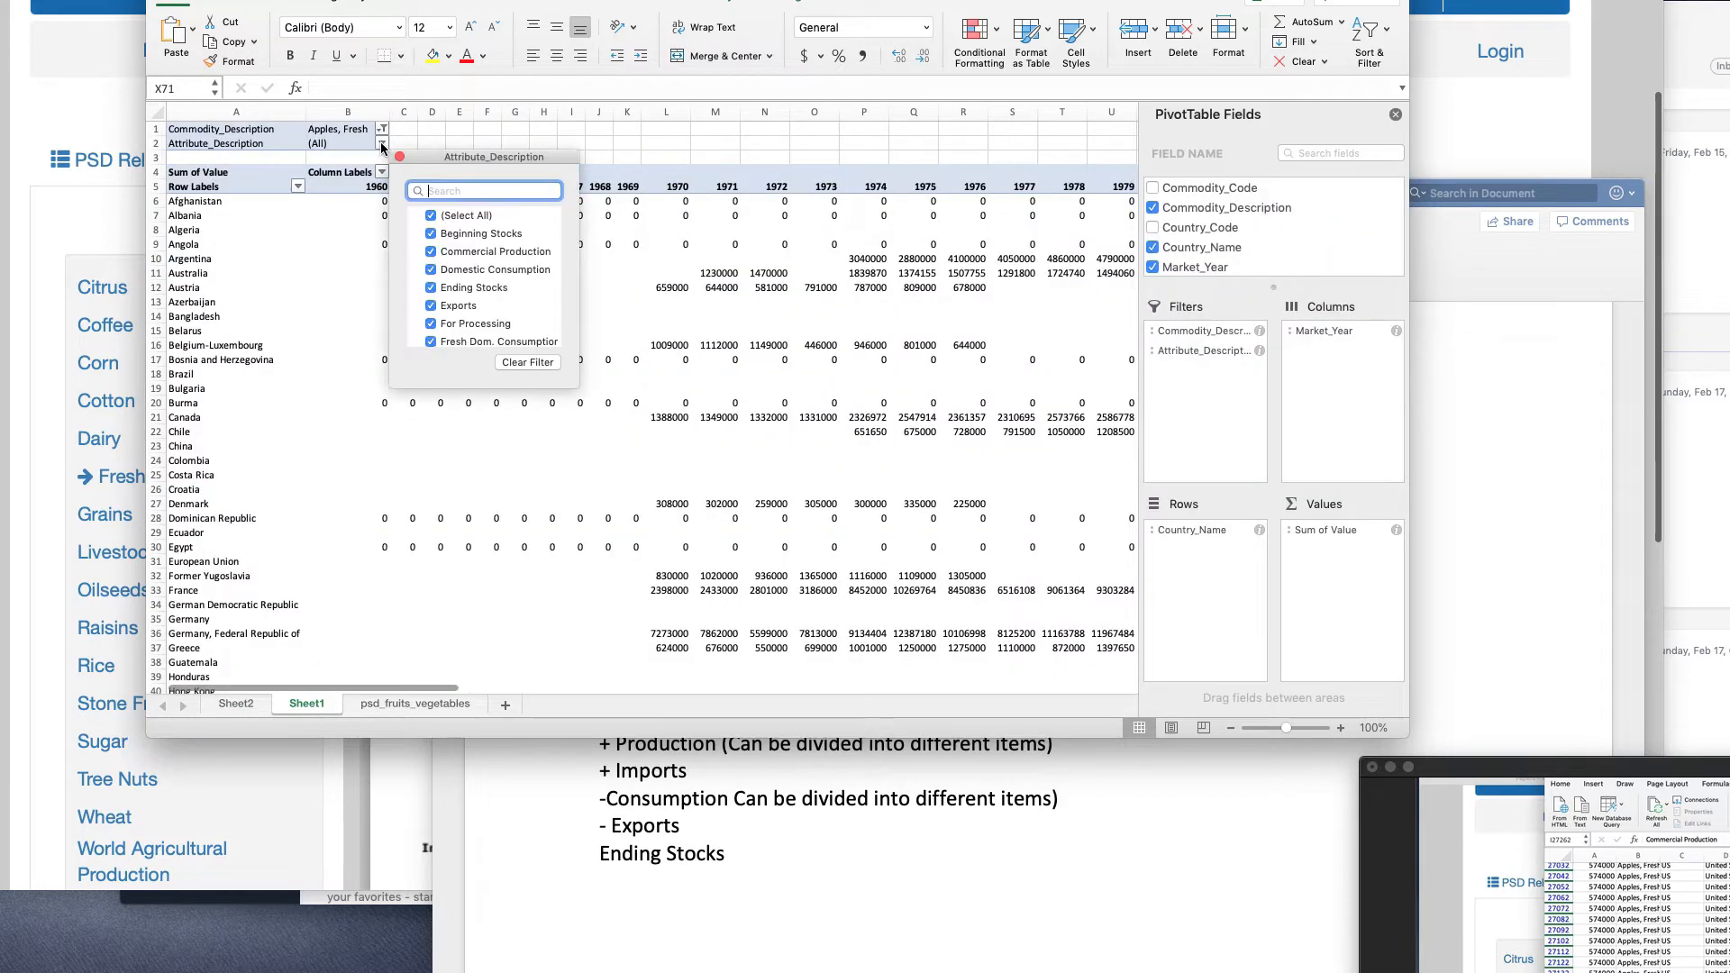
pyautogui.click(430, 215)
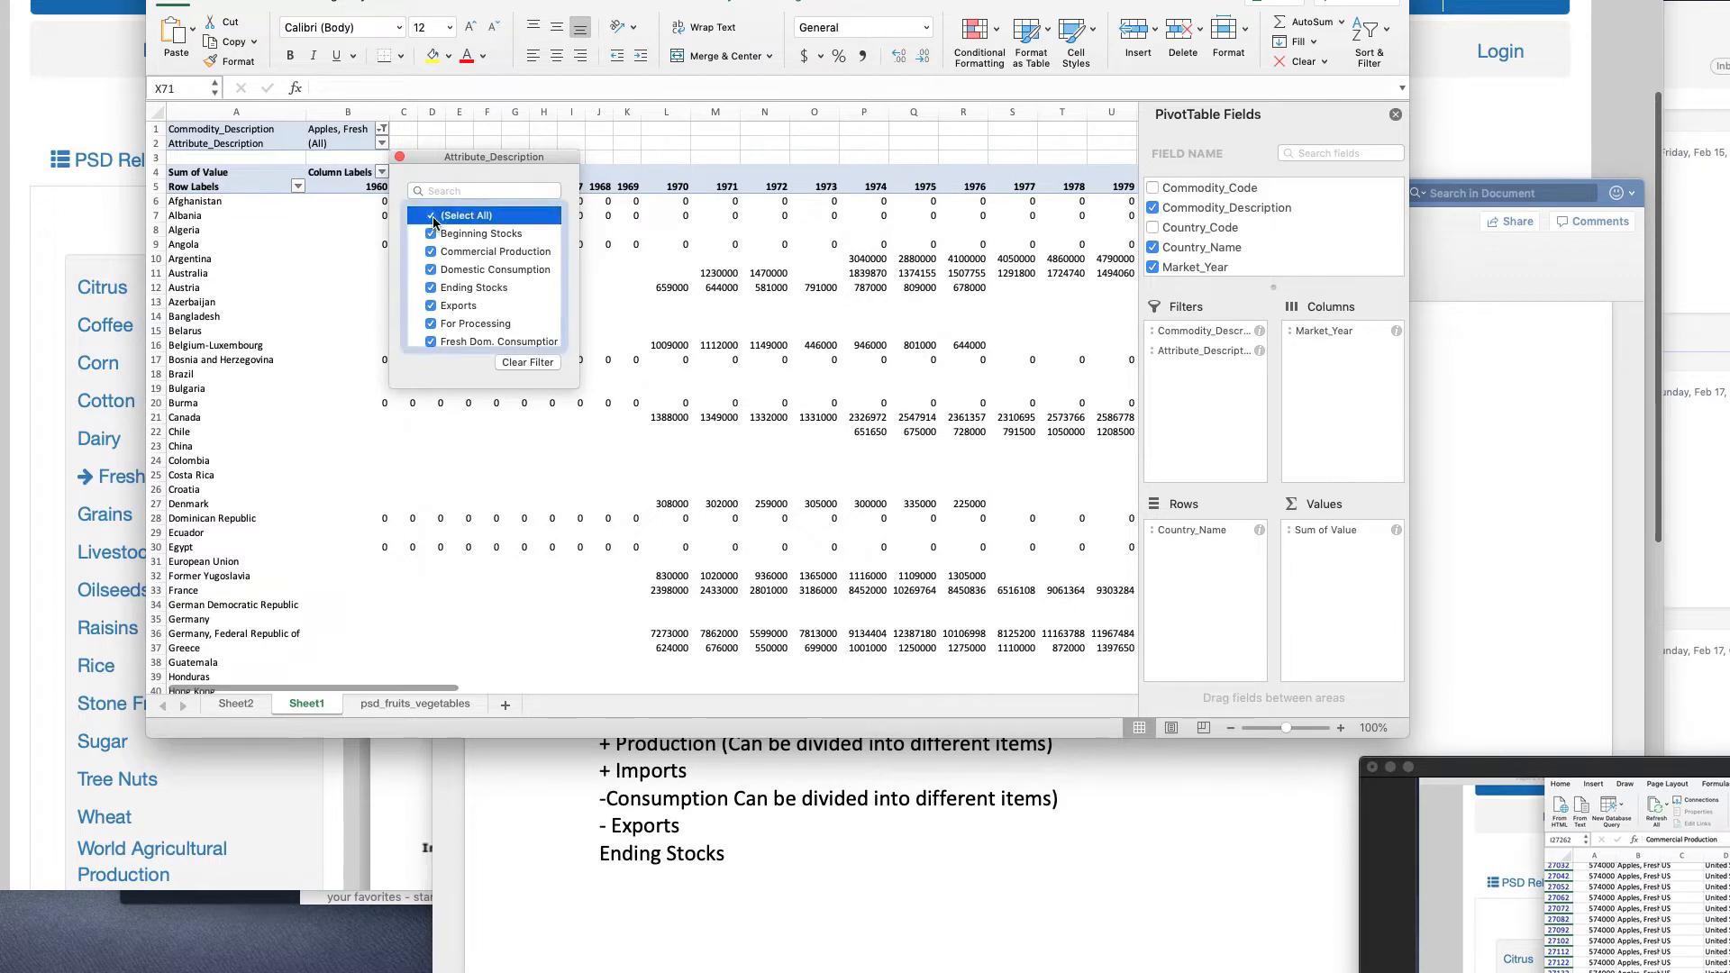
pyautogui.click(362, 144)
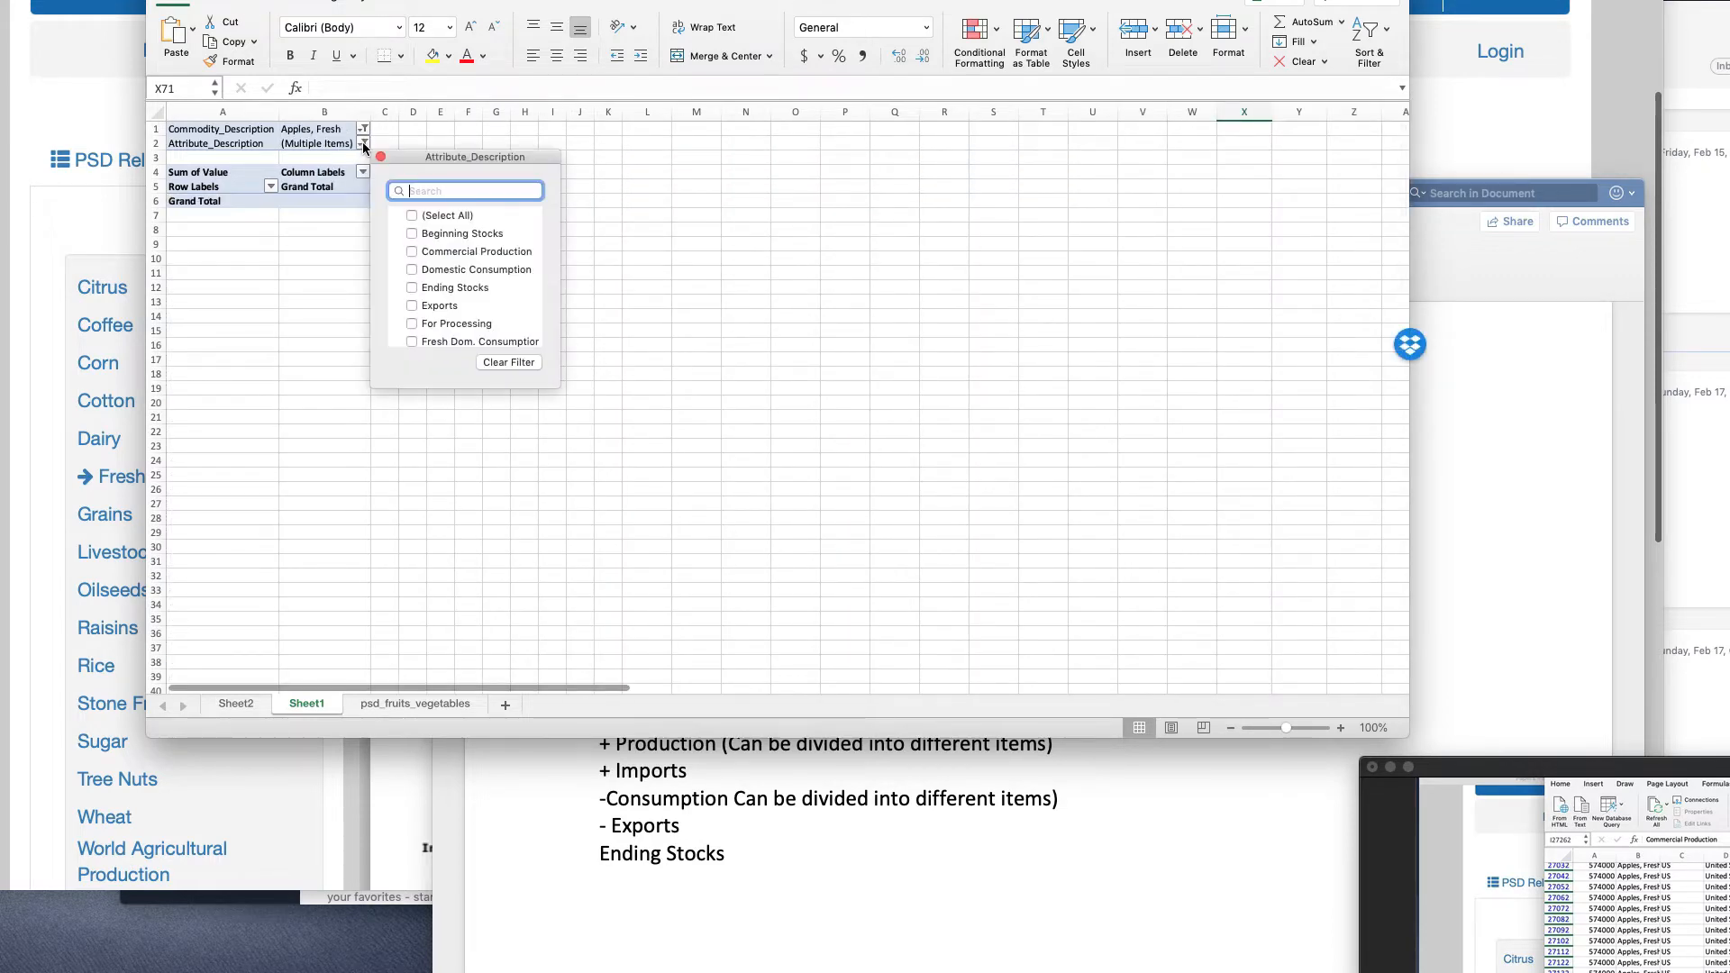
pyautogui.click(412, 252)
pyautogui.click(452, 278)
pyautogui.hscroll(5, 712, 289)
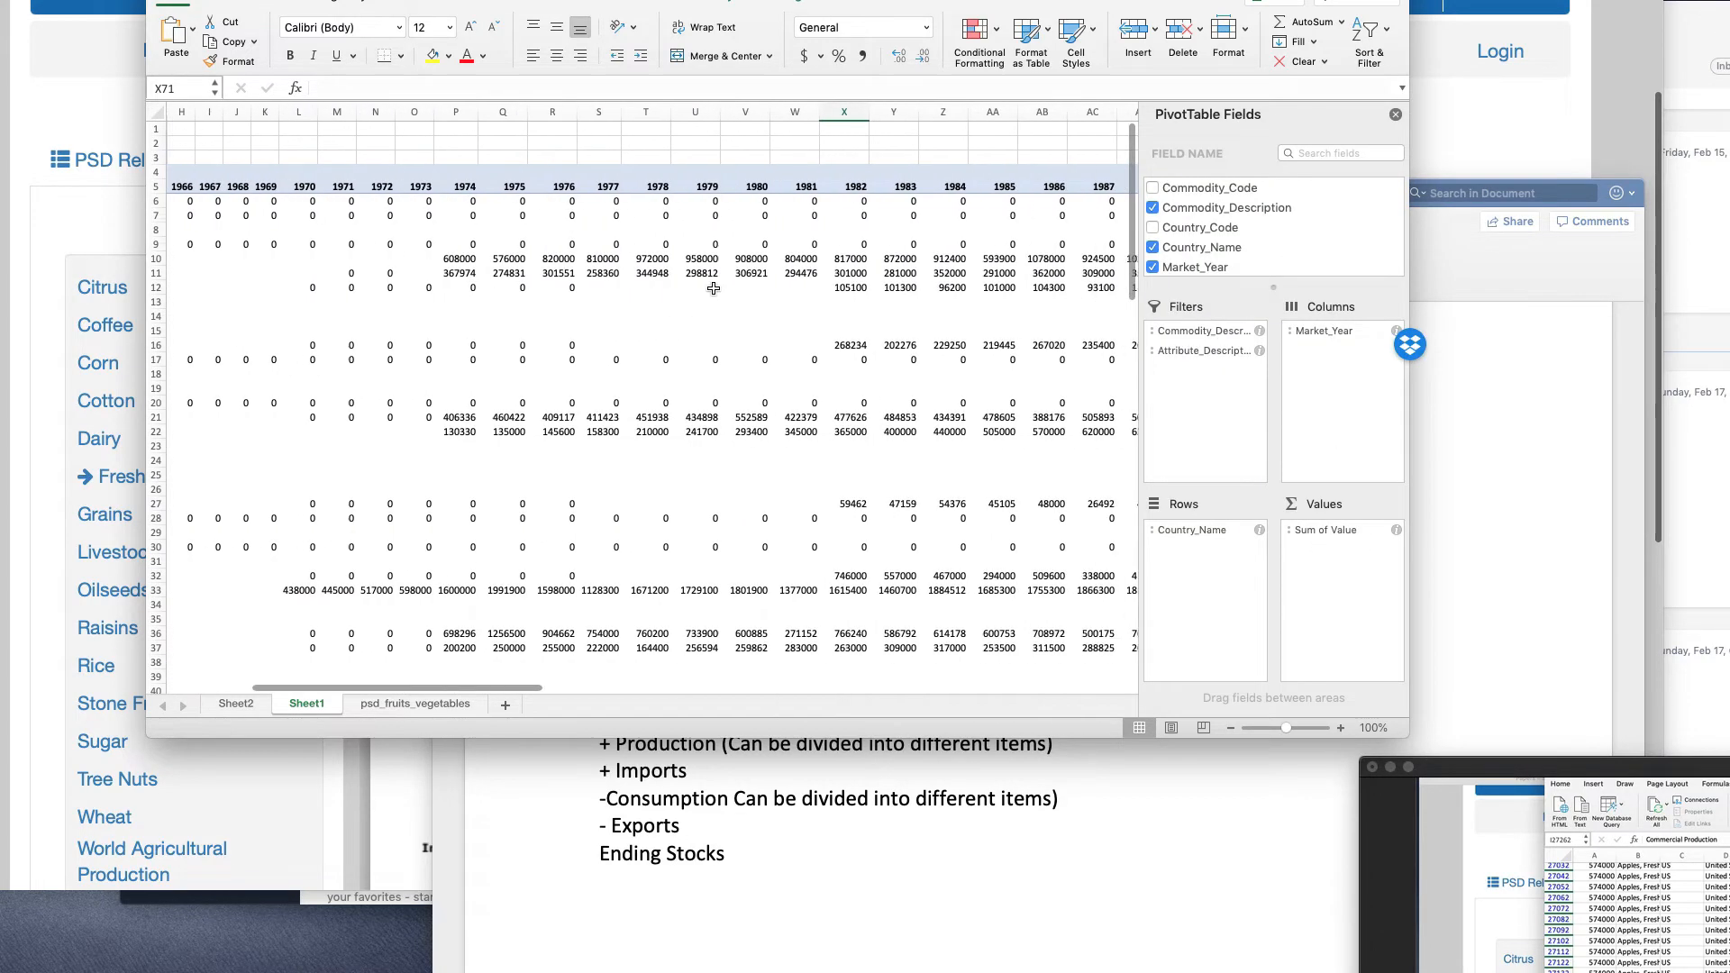
pyautogui.hscroll(-5, 712, 289)
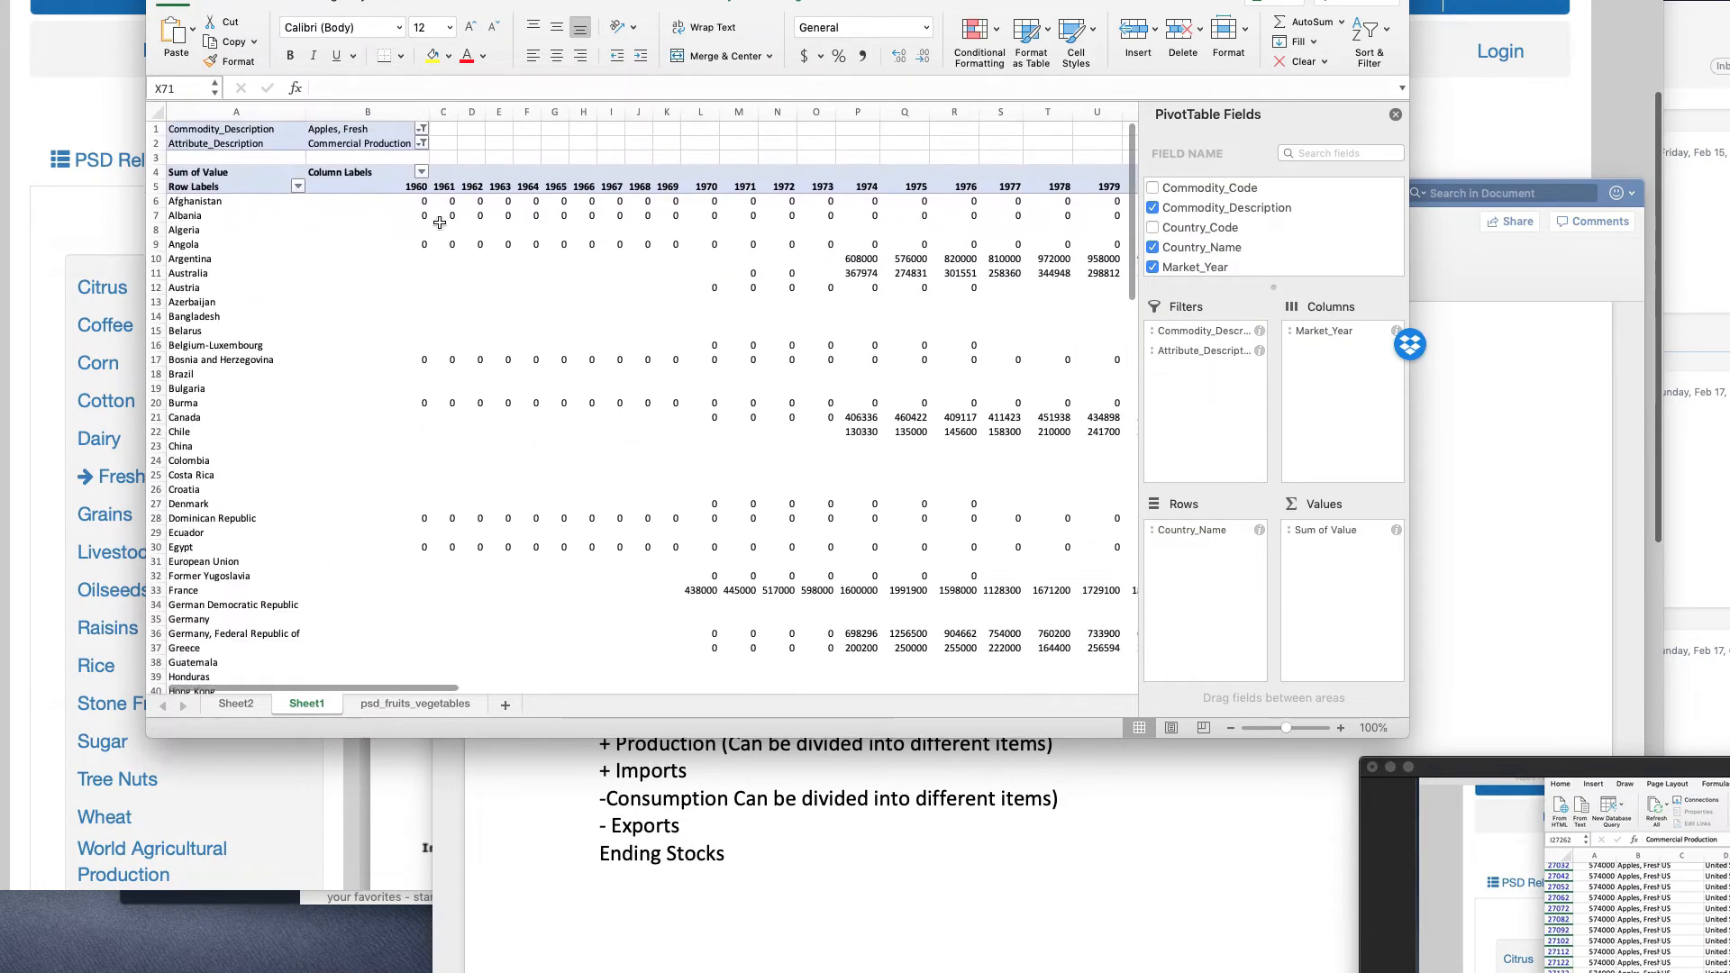
# - Change the pivot table's Attribute_Description filter to include only Fresh Dom. Consumption and For Processing
pyautogui.click(422, 144)
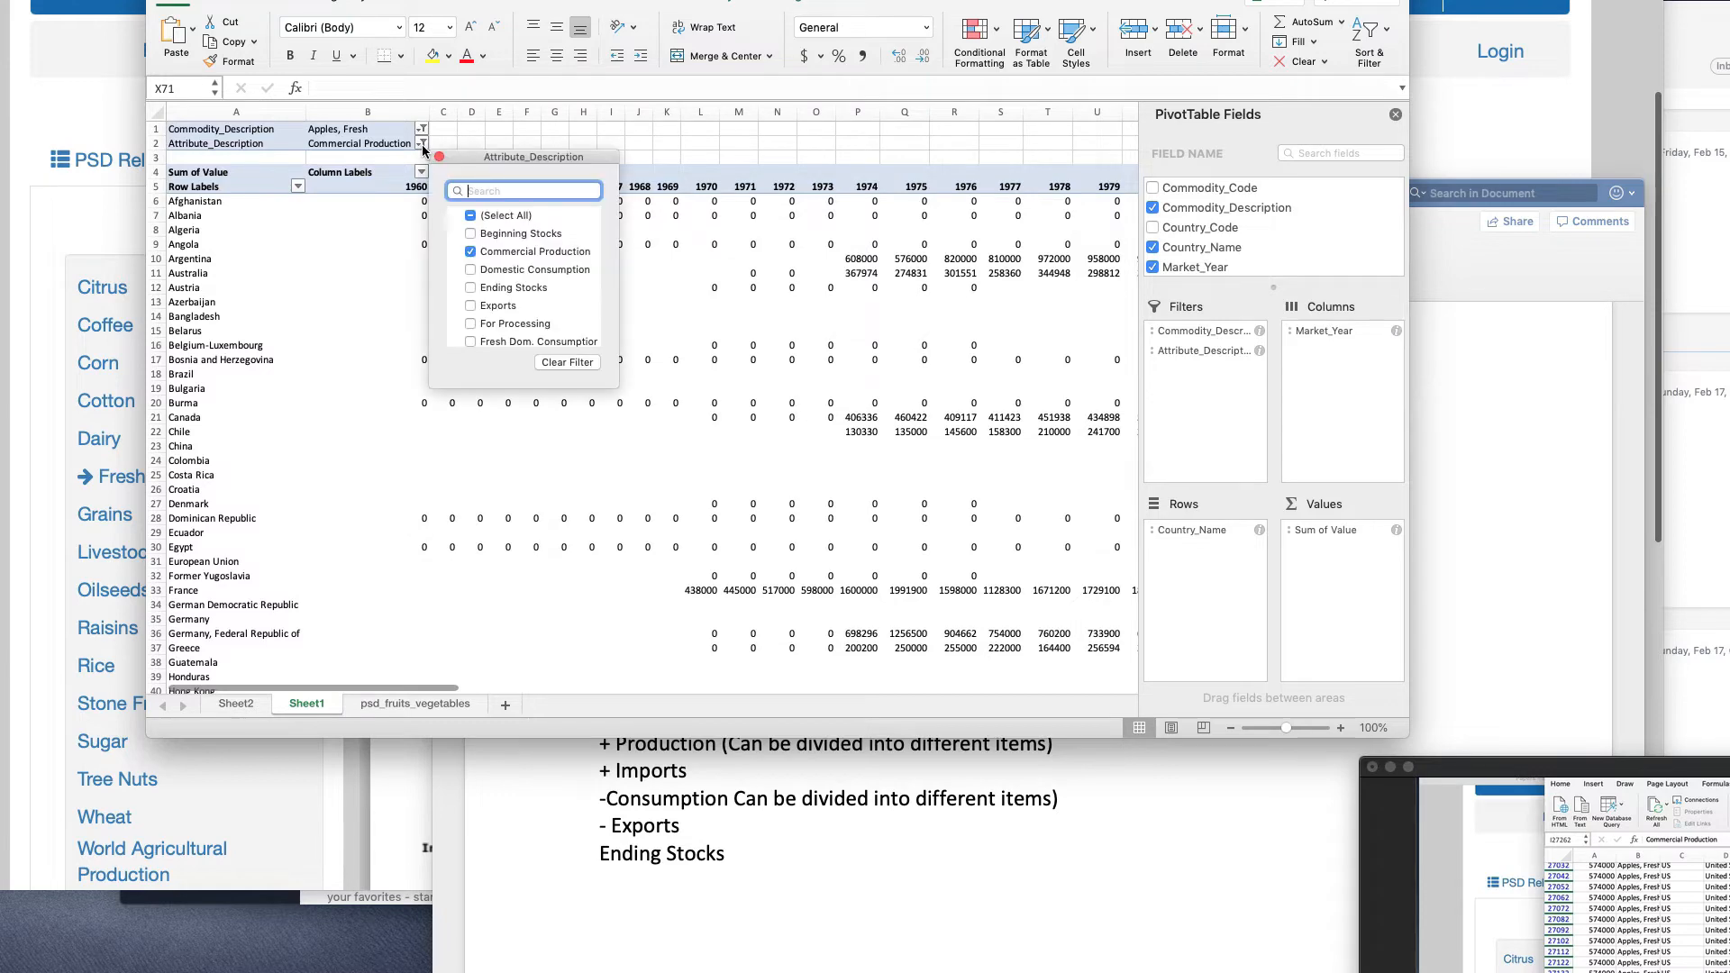
pyautogui.click(472, 252)
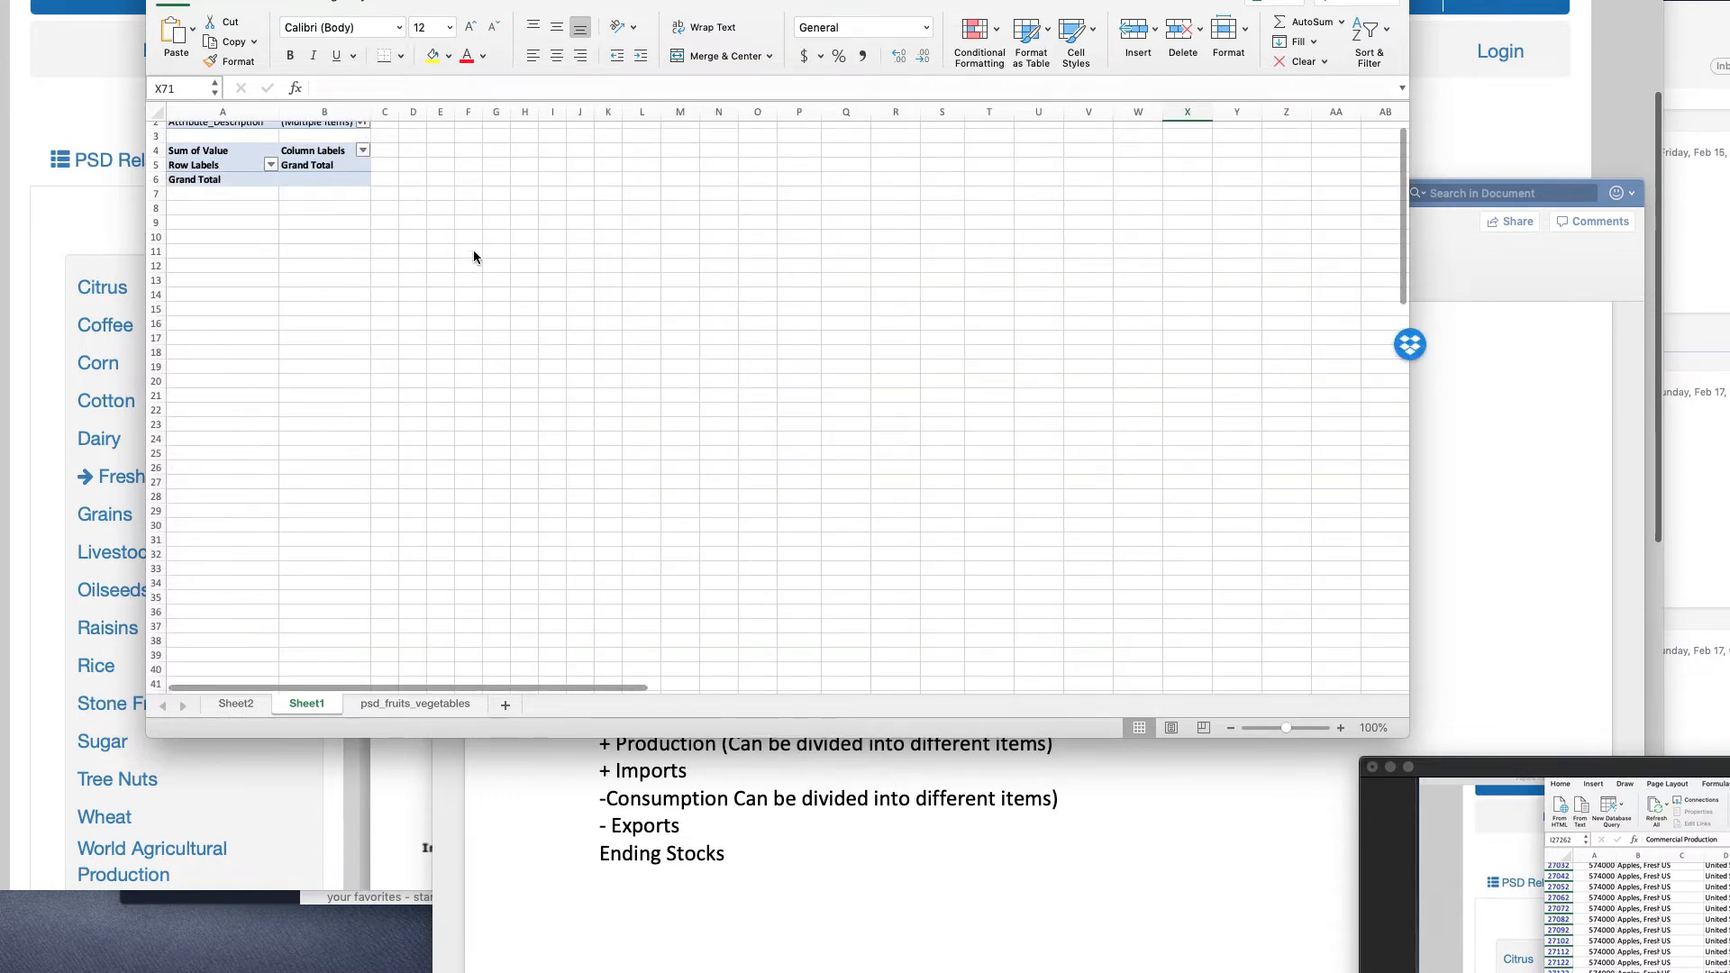
pyautogui.click(363, 143)
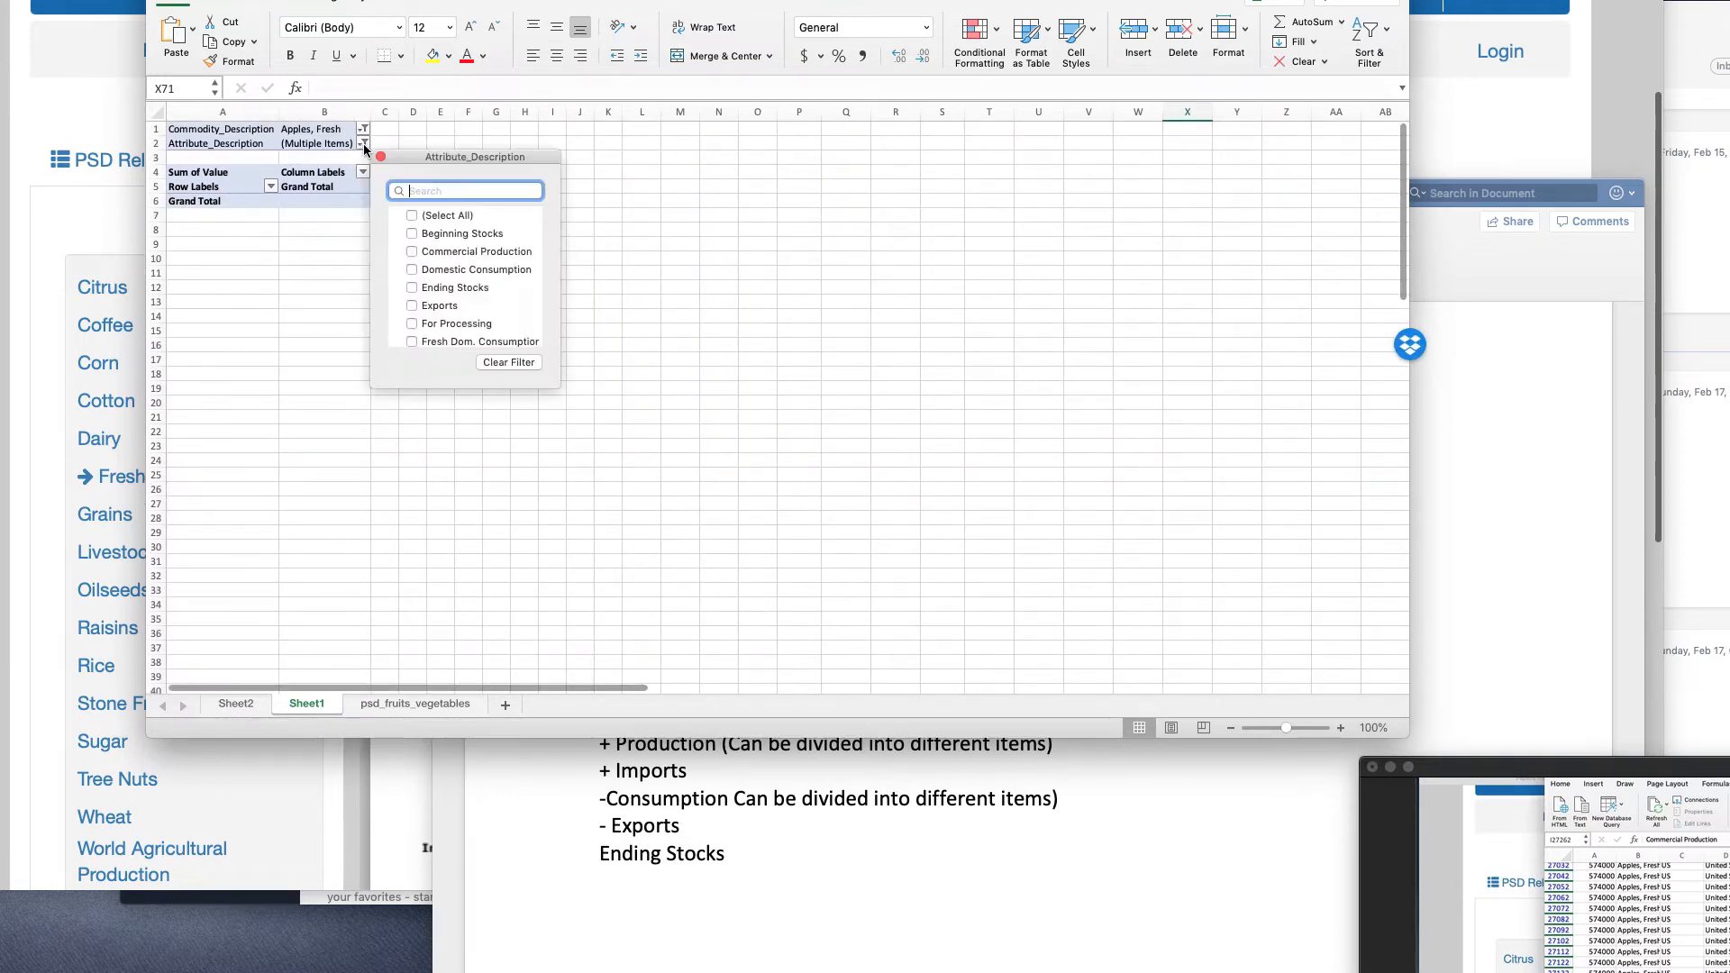
pyautogui.scroll(-2, 454, 307)
pyautogui.scroll(-2, 454, 307)
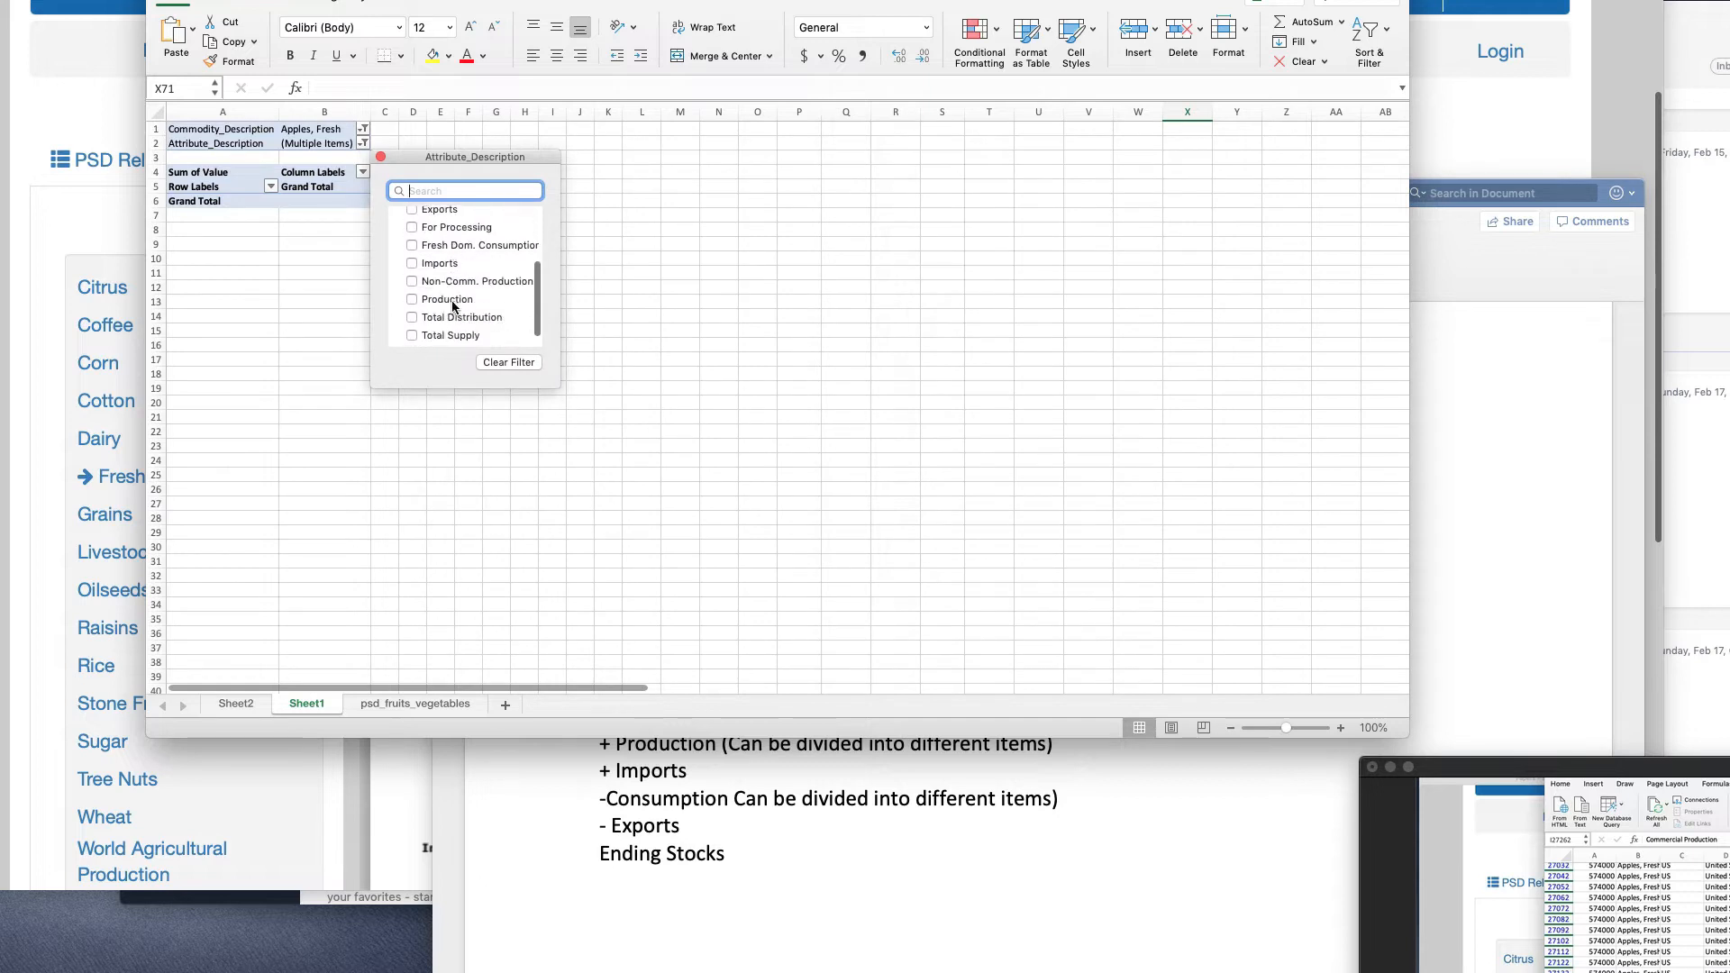
pyautogui.click(411, 245)
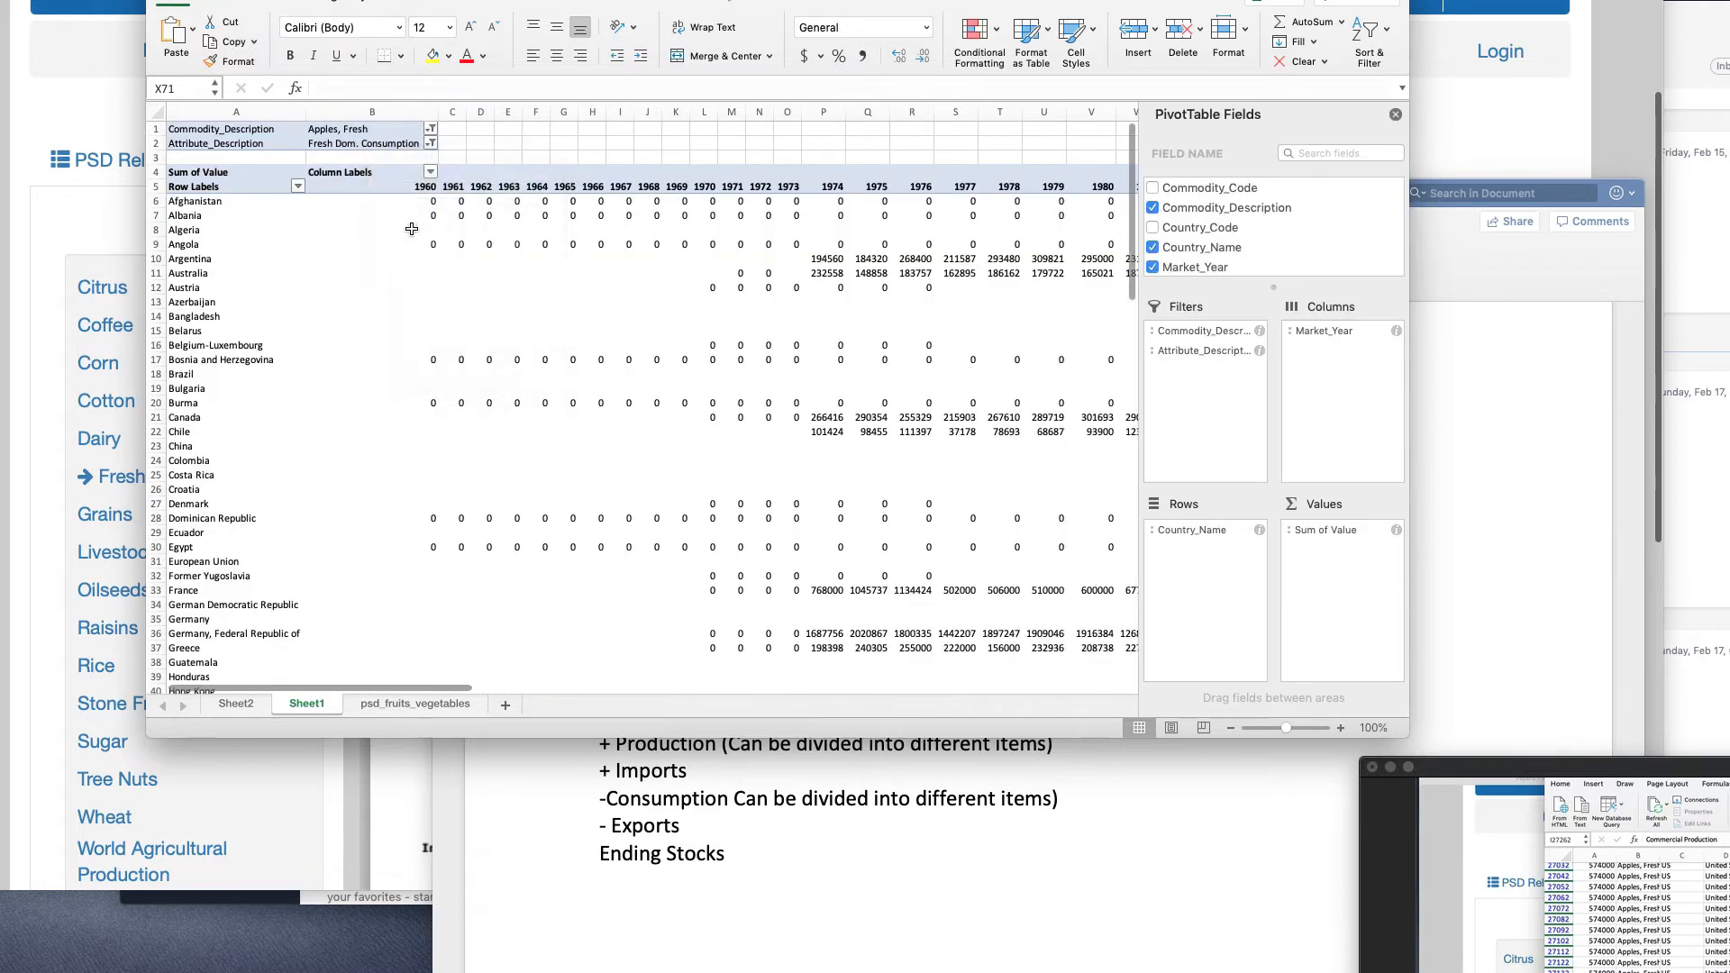
pyautogui.click(430, 144)
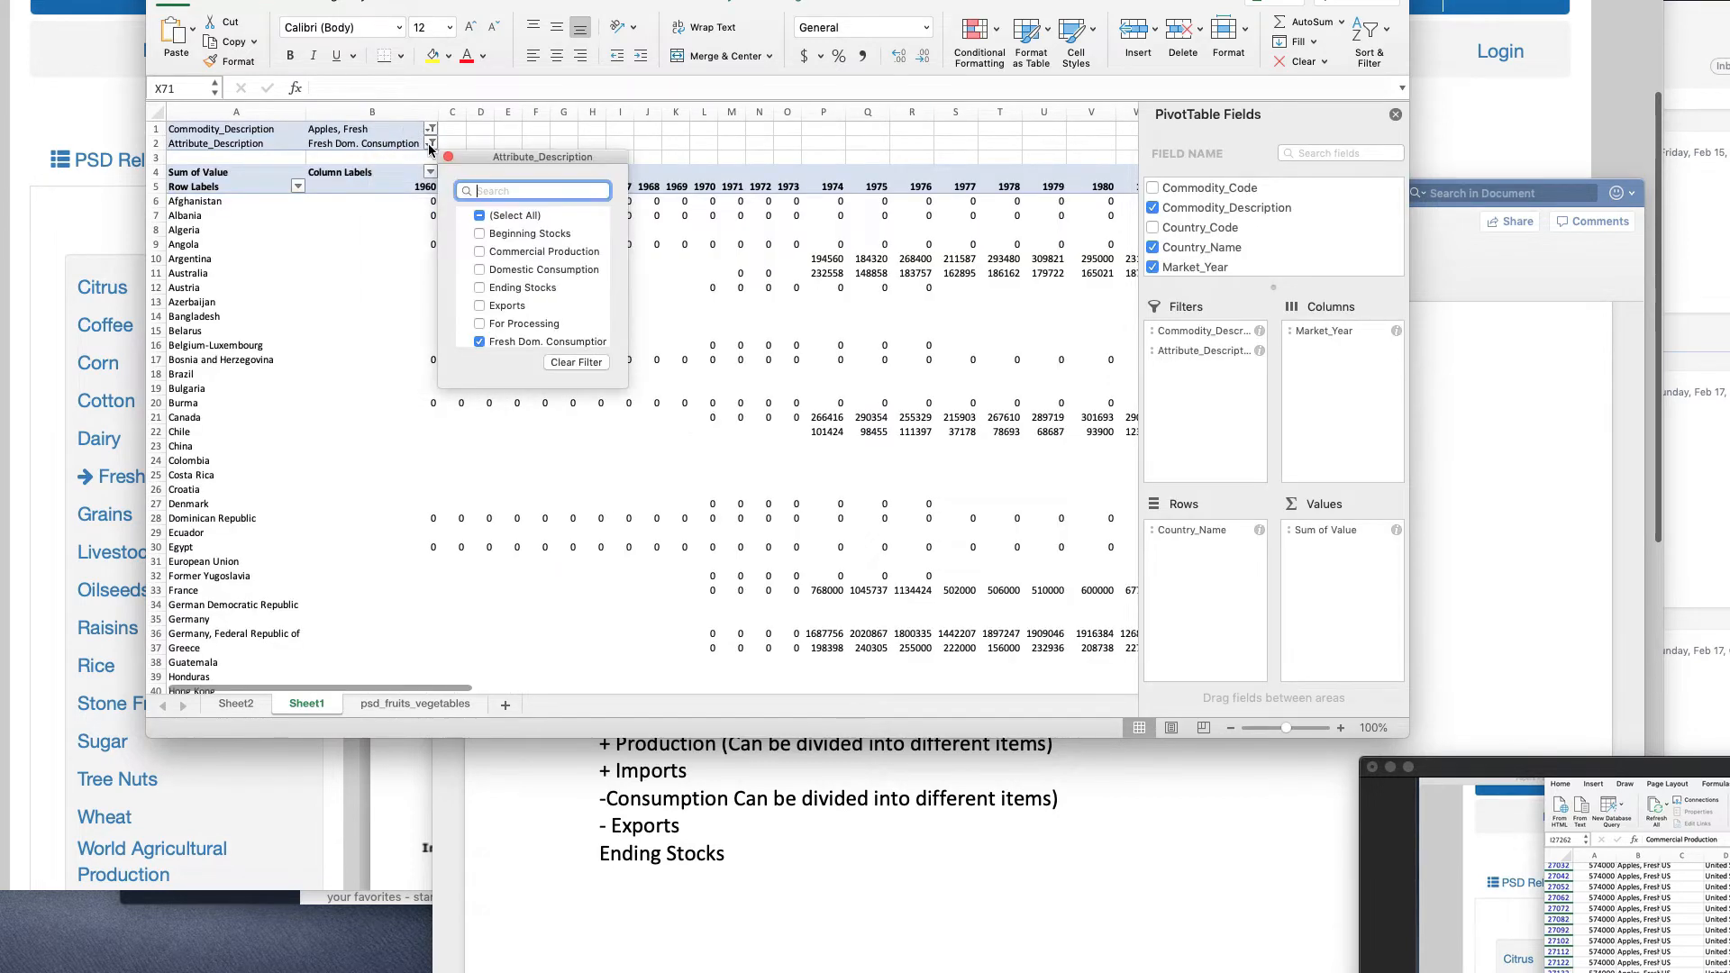
pyautogui.click(480, 324)
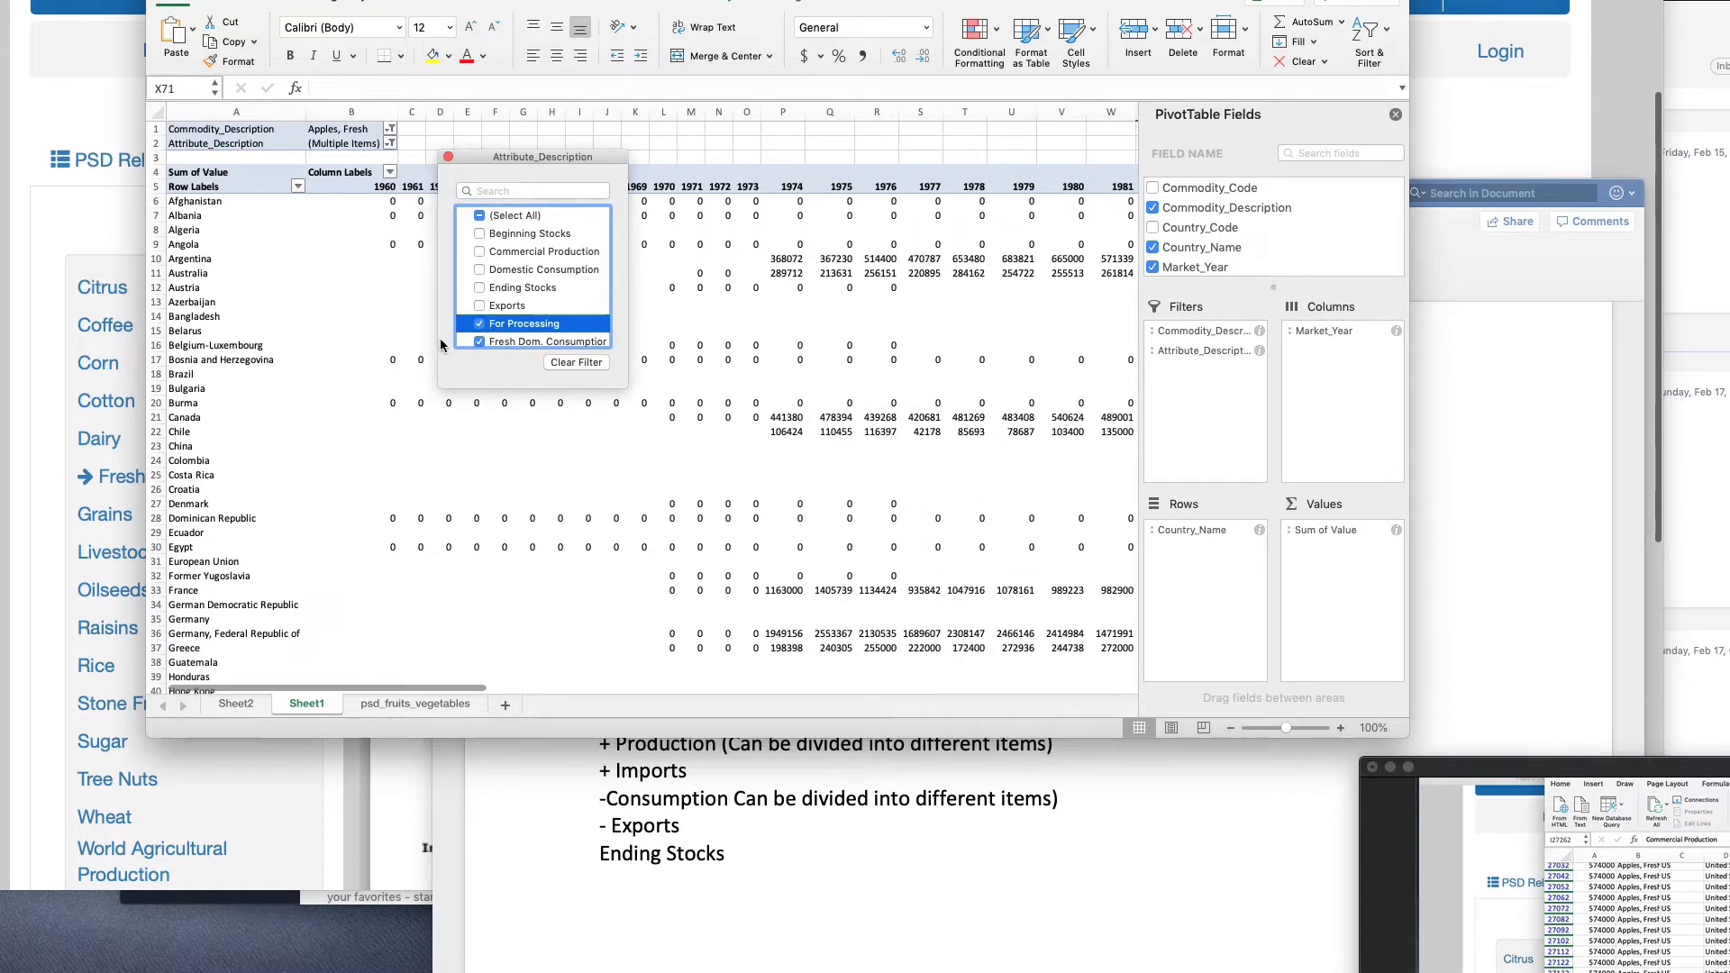
pyautogui.click(906, 323)
# - Extract the records behind Australia's 1974 value, and return to the pivot table on Sheet1
pyautogui.doubleClick(779, 275)
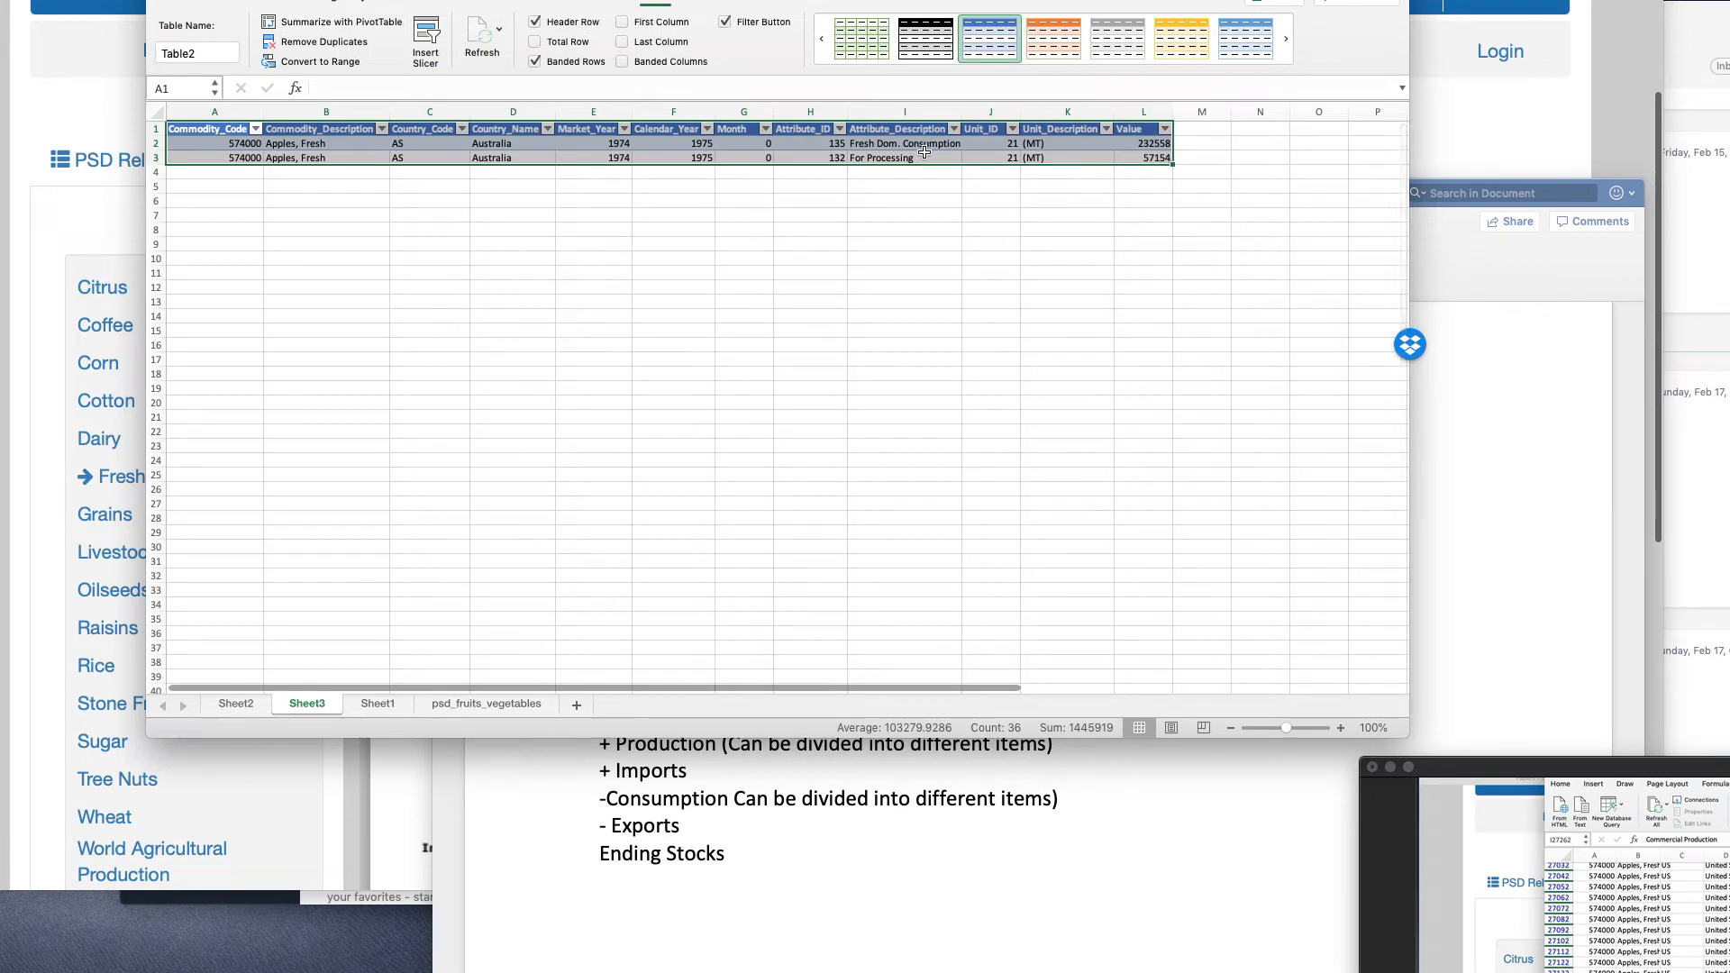
pyautogui.click(378, 703)
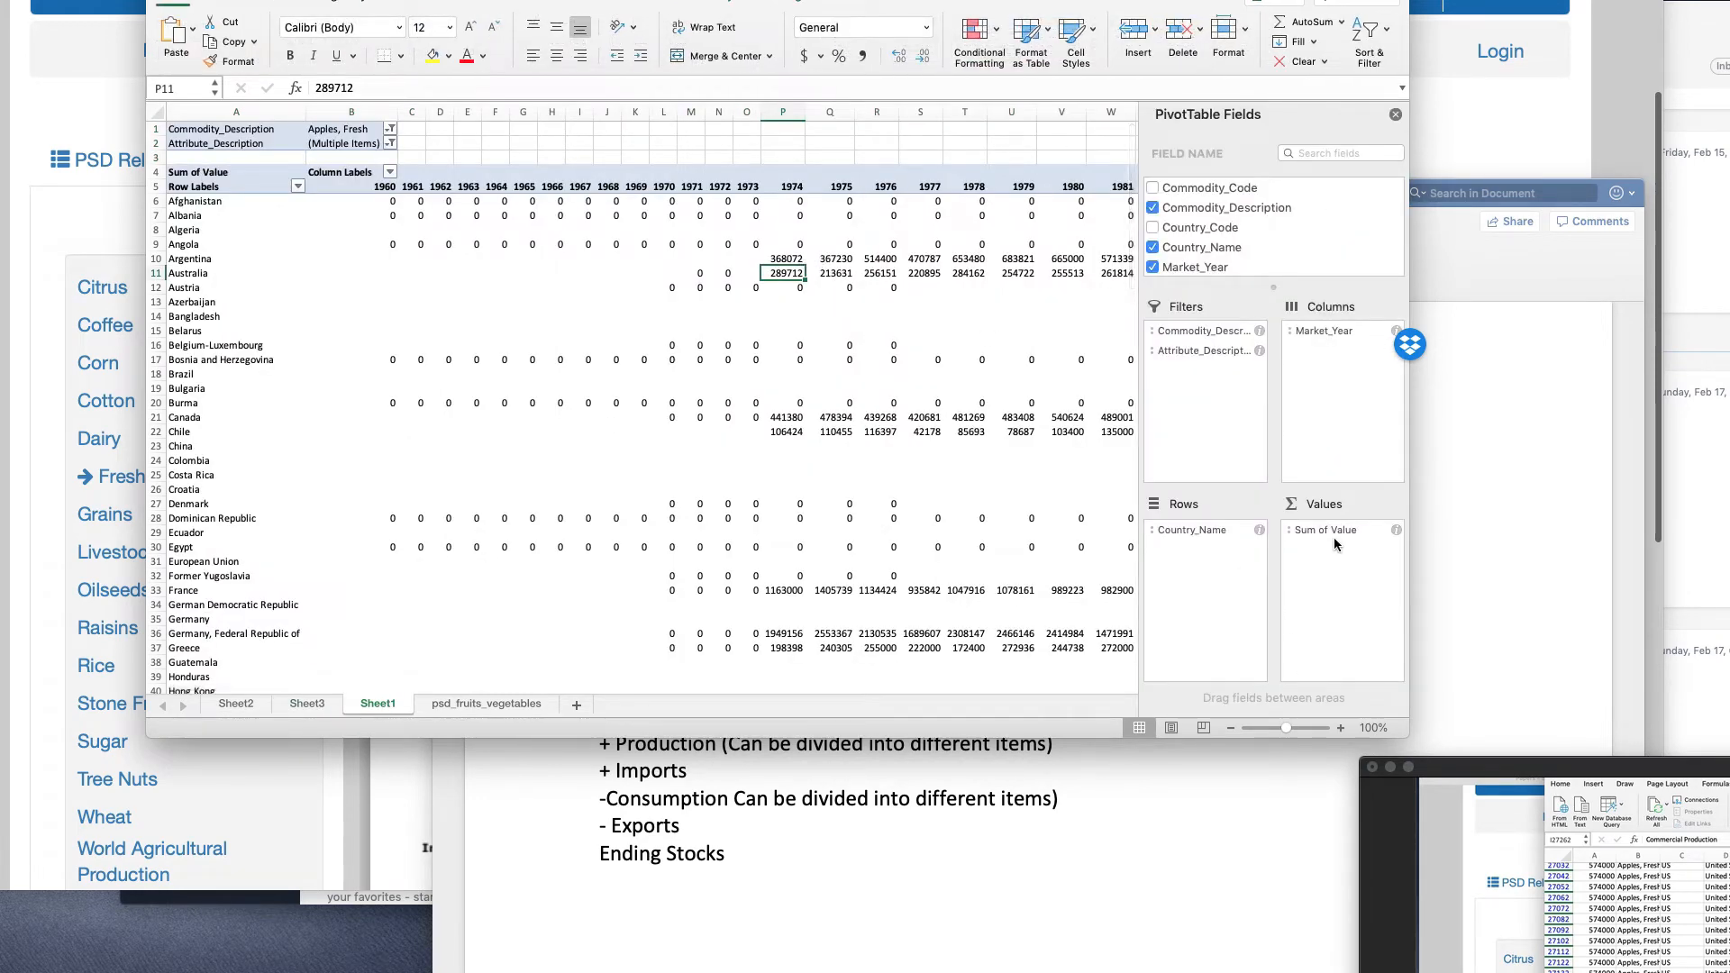
# - Restrict the Attribute_Description filter to Exports only, and extract the records behind Australia's 1974 value
pyautogui.click(389, 144)
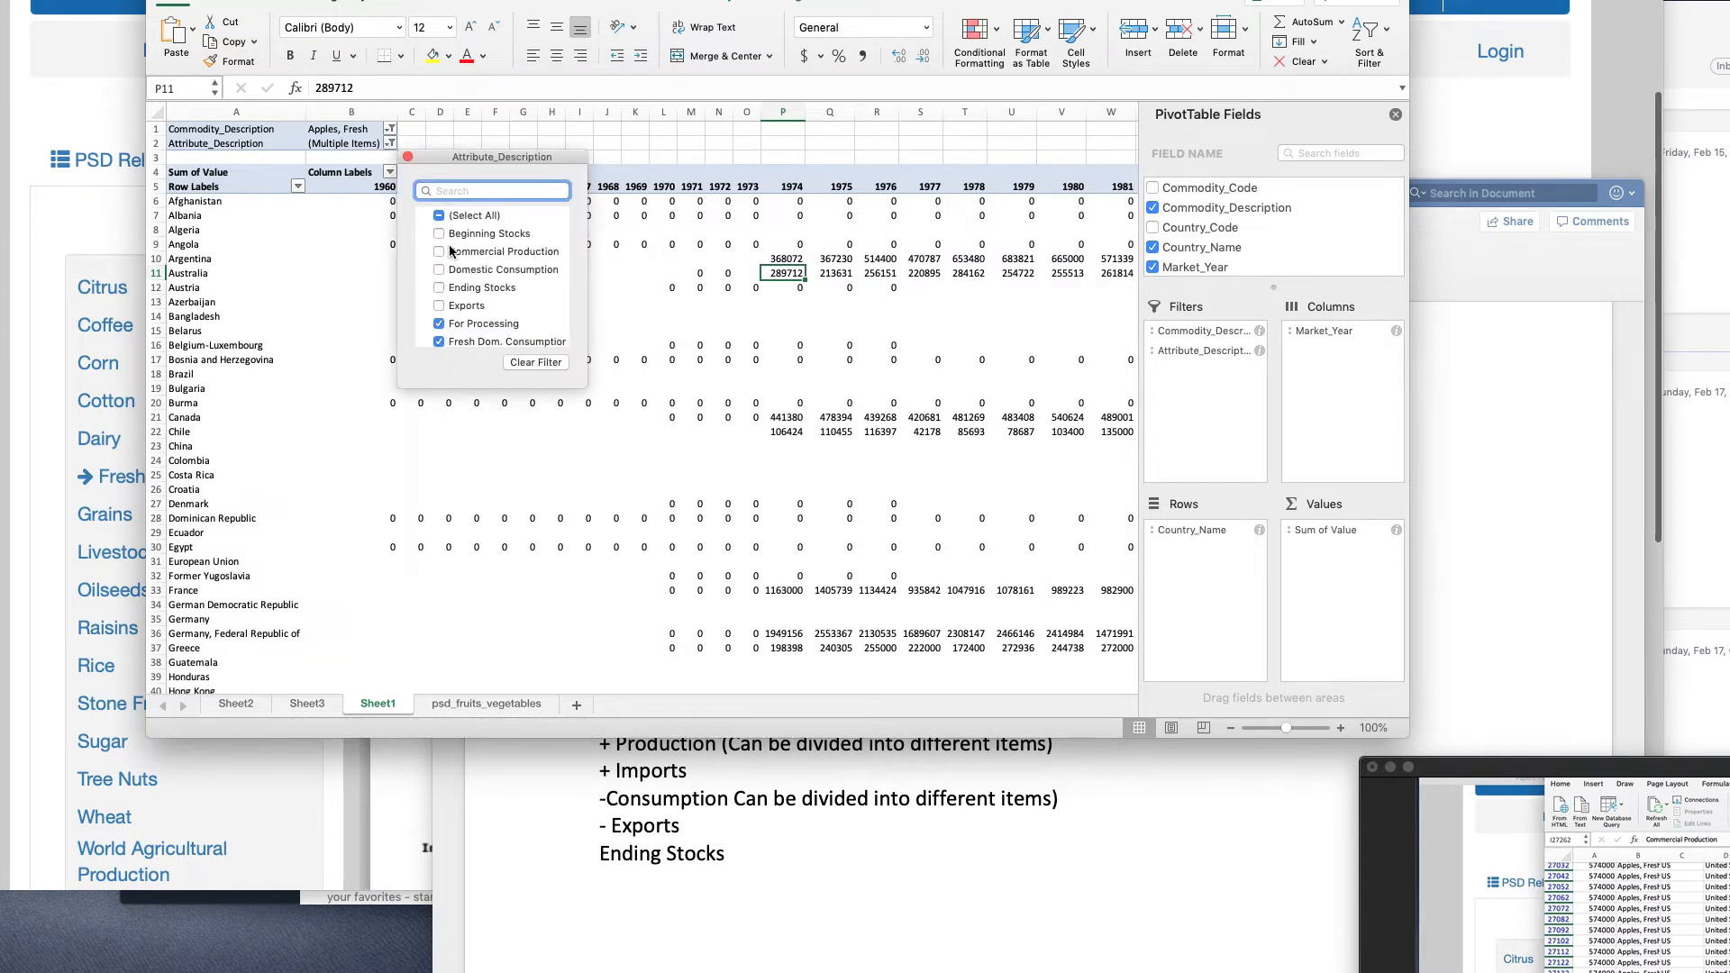
pyautogui.click(462, 307)
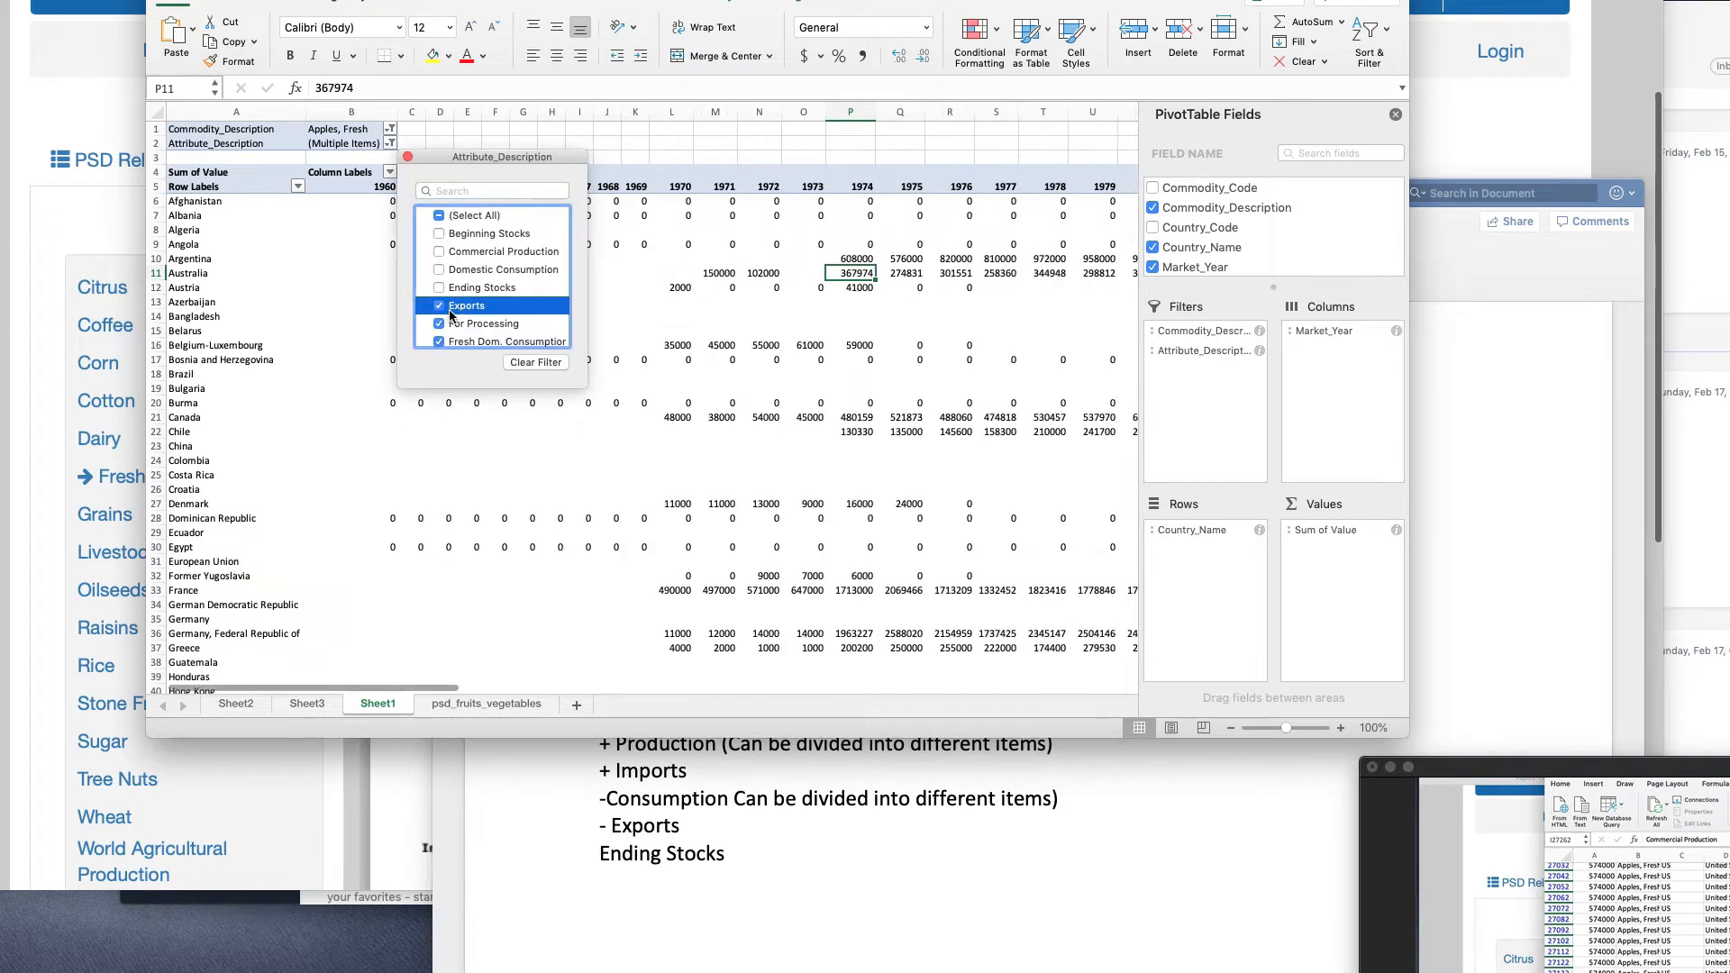
pyautogui.click(439, 324)
pyautogui.click(439, 342)
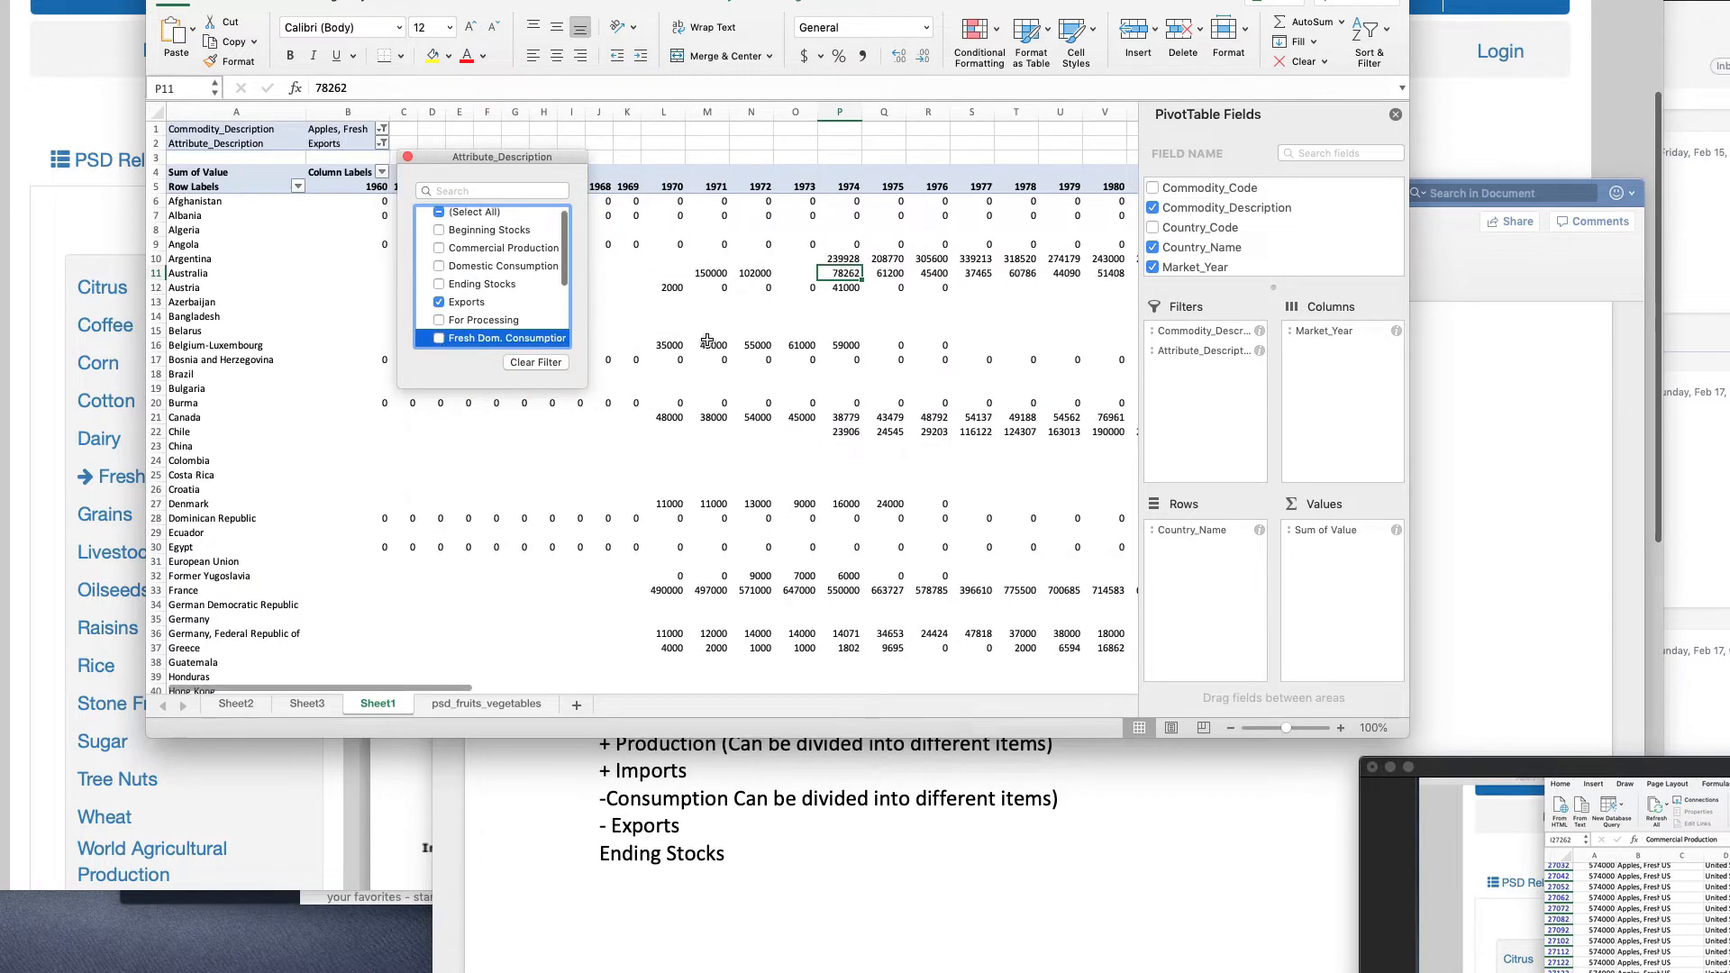
pyautogui.click(707, 341)
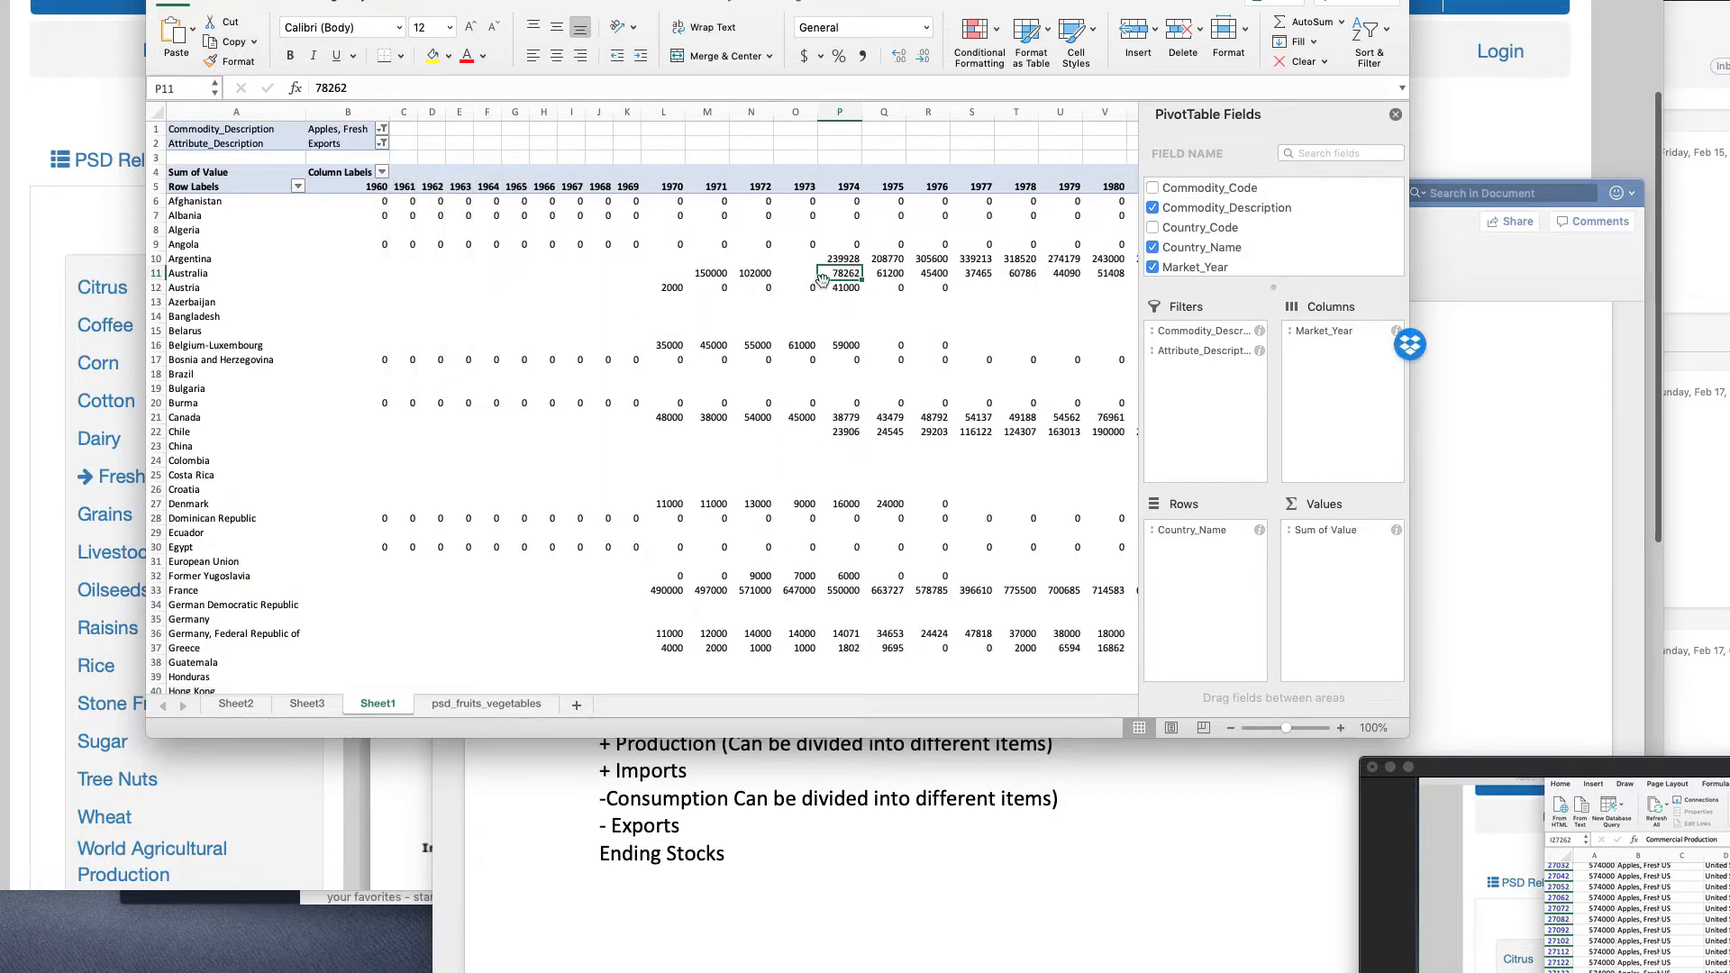
pyautogui.doubleClick(858, 273)
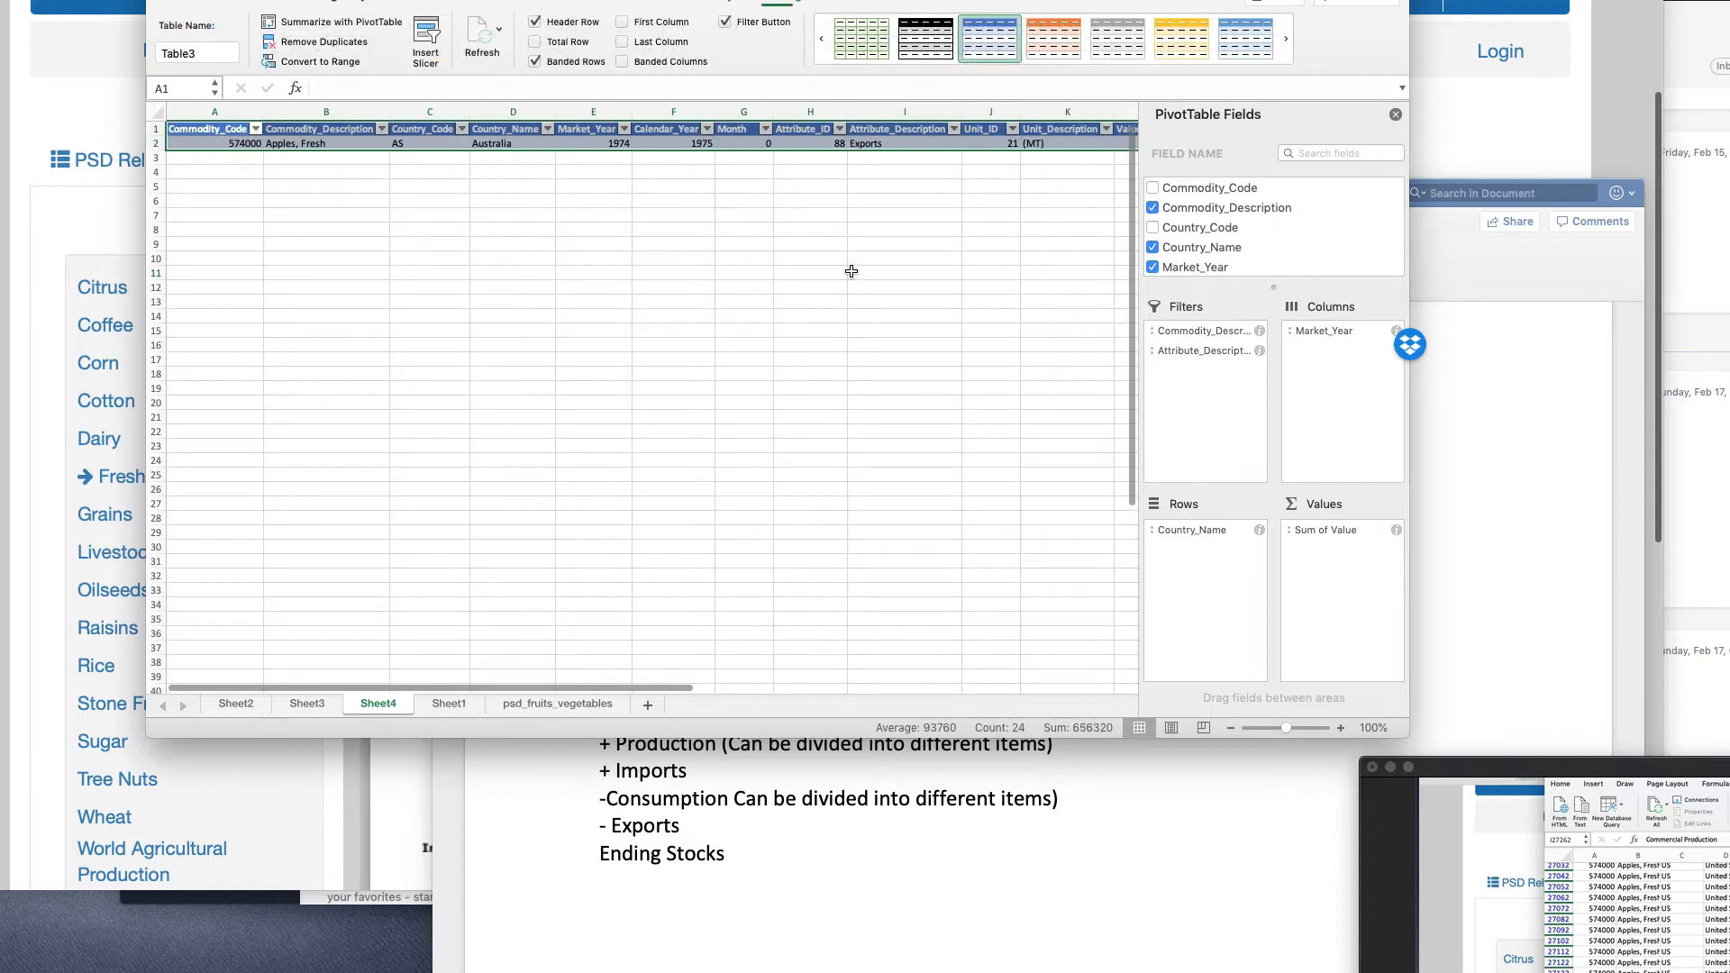
# - Return to the pivot table on Sheet1 and add Commercial Production alongside Exports in the Attribute_Description filter
pyautogui.click(456, 700)
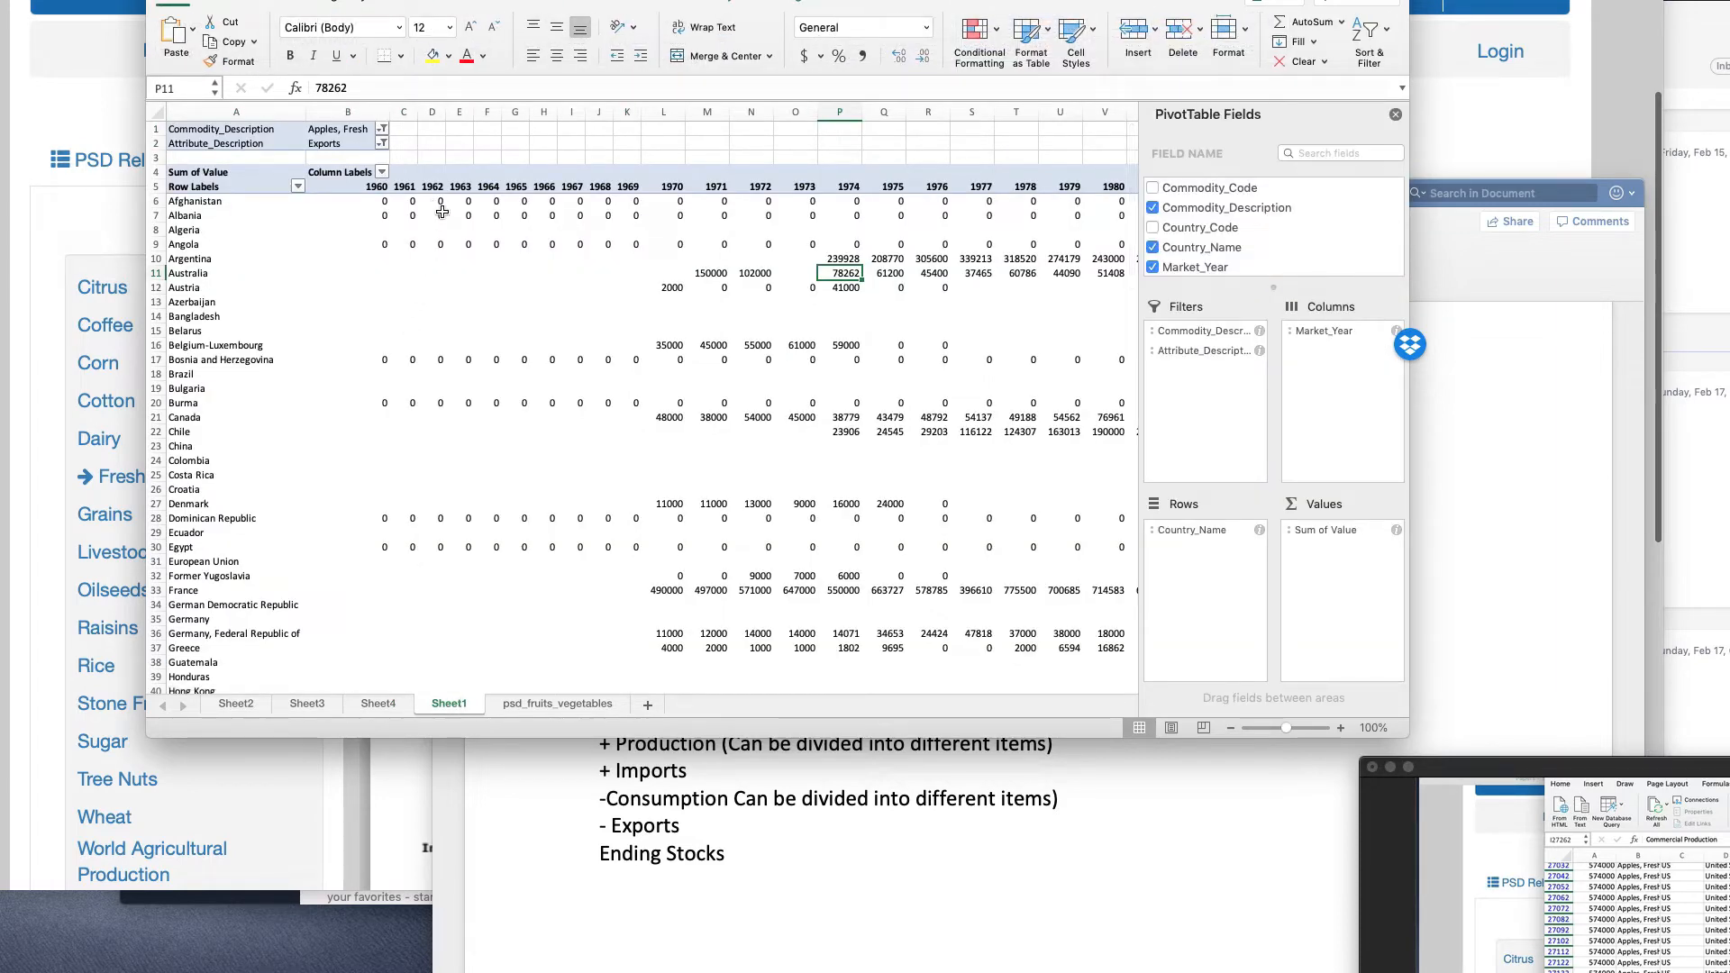
pyautogui.click(382, 143)
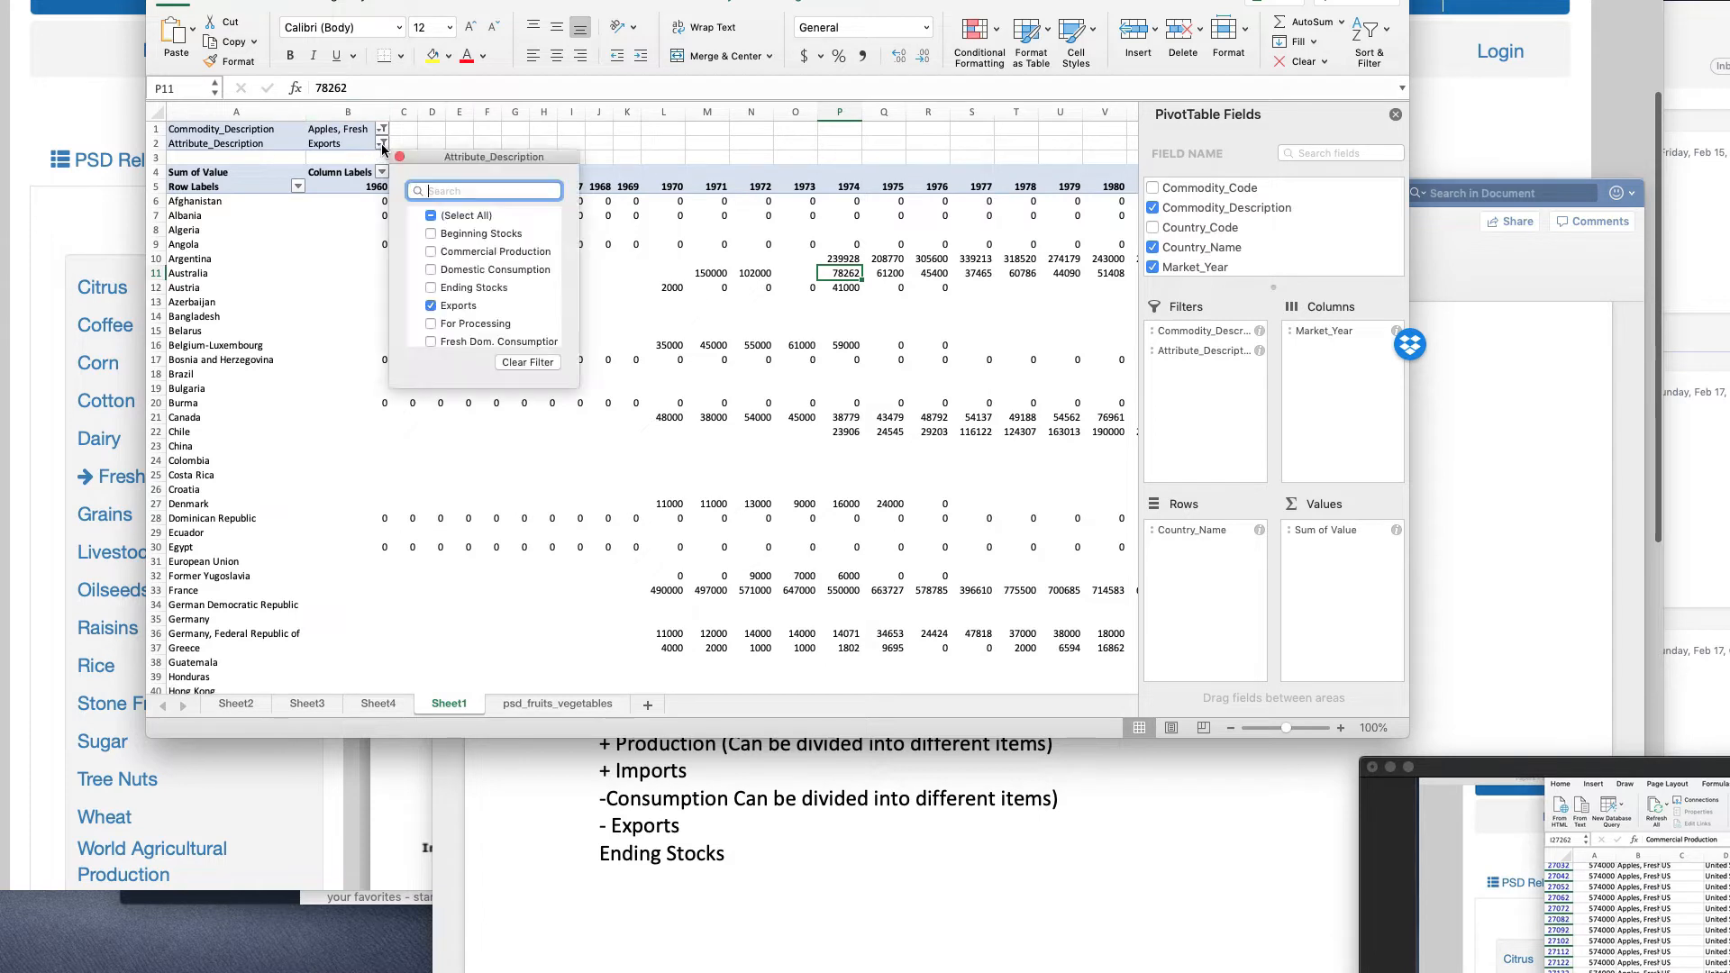
pyautogui.click(448, 253)
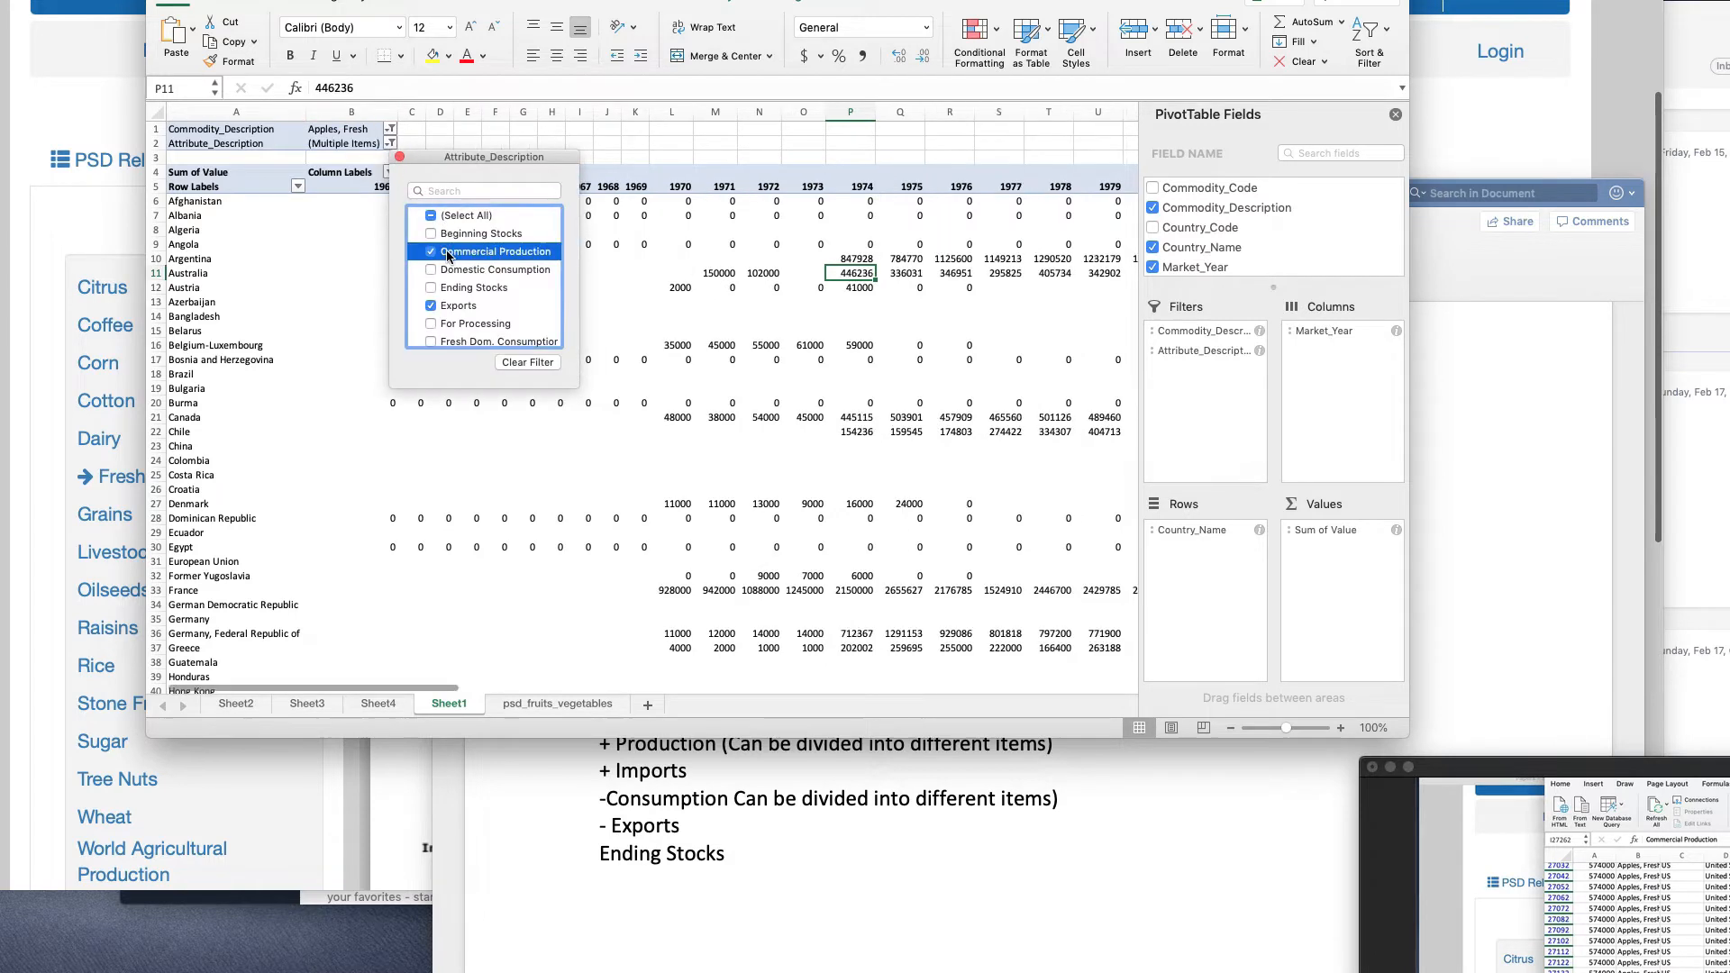
pyautogui.click(633, 375)
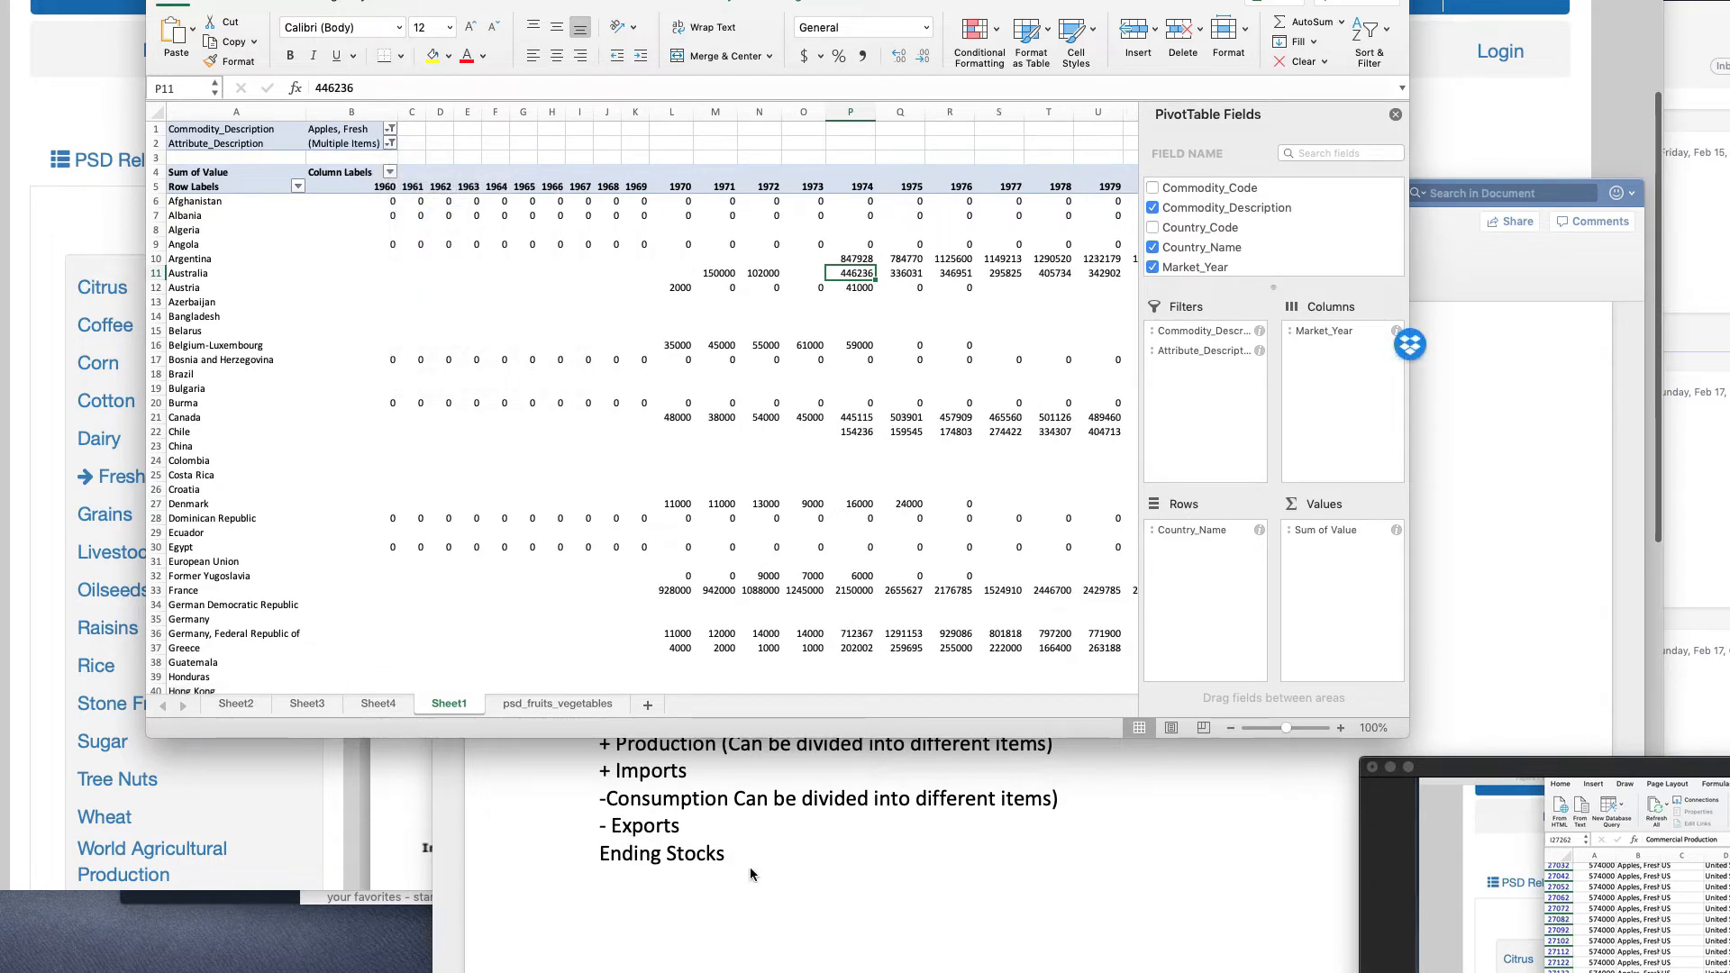
# - Switch to the Word outline, highlight the Pivot Table item, and return to the Excel workbook
pyautogui.click(750, 867)
pyautogui.tripleClick(720, 606)
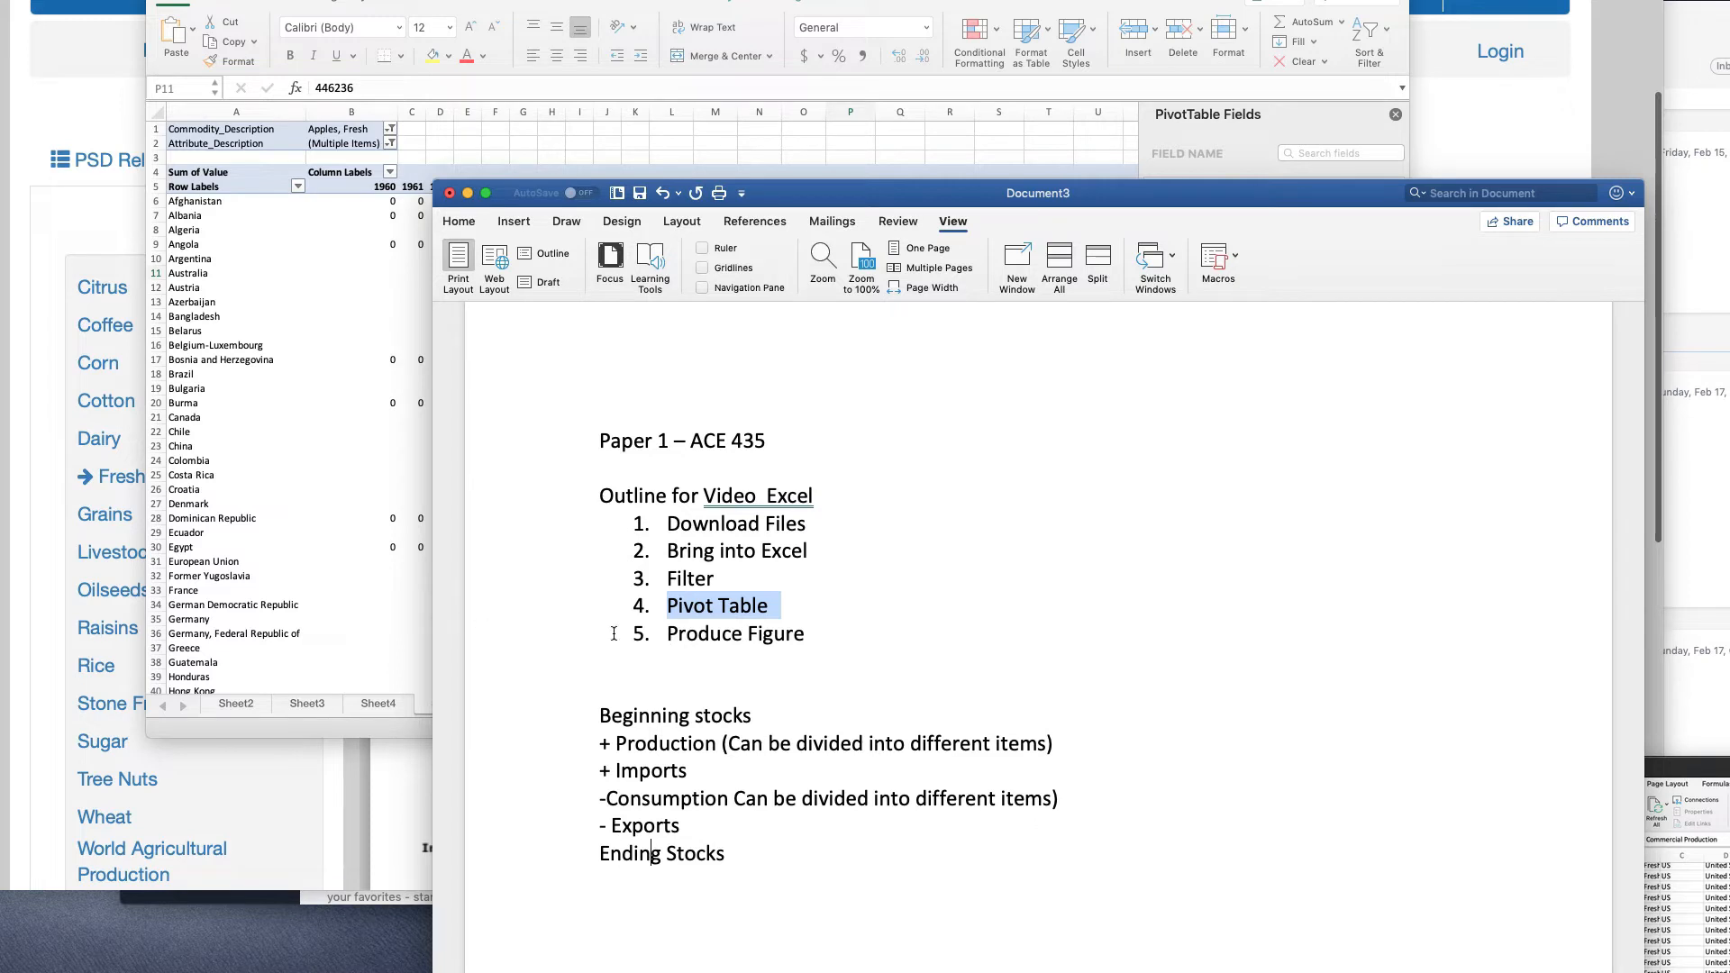
pyautogui.click(163, 326)
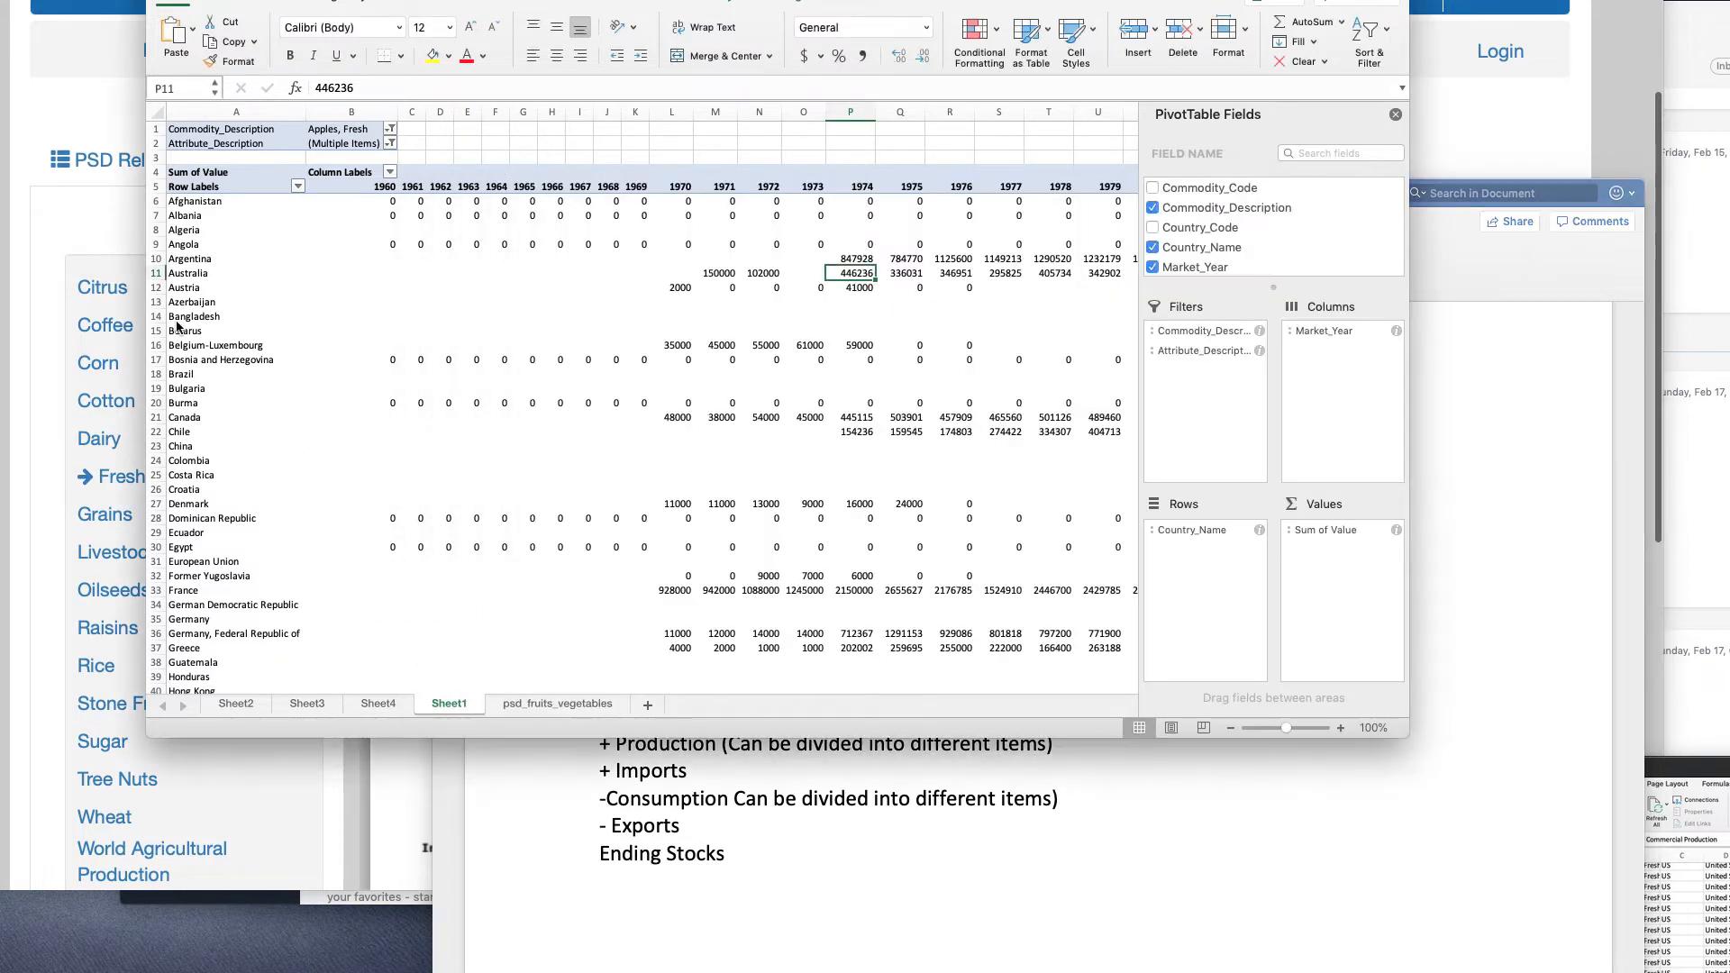
# - Examine the extent of the pivot table from the row labels down to the last country and across to the final year column
pyautogui.click(206, 187)
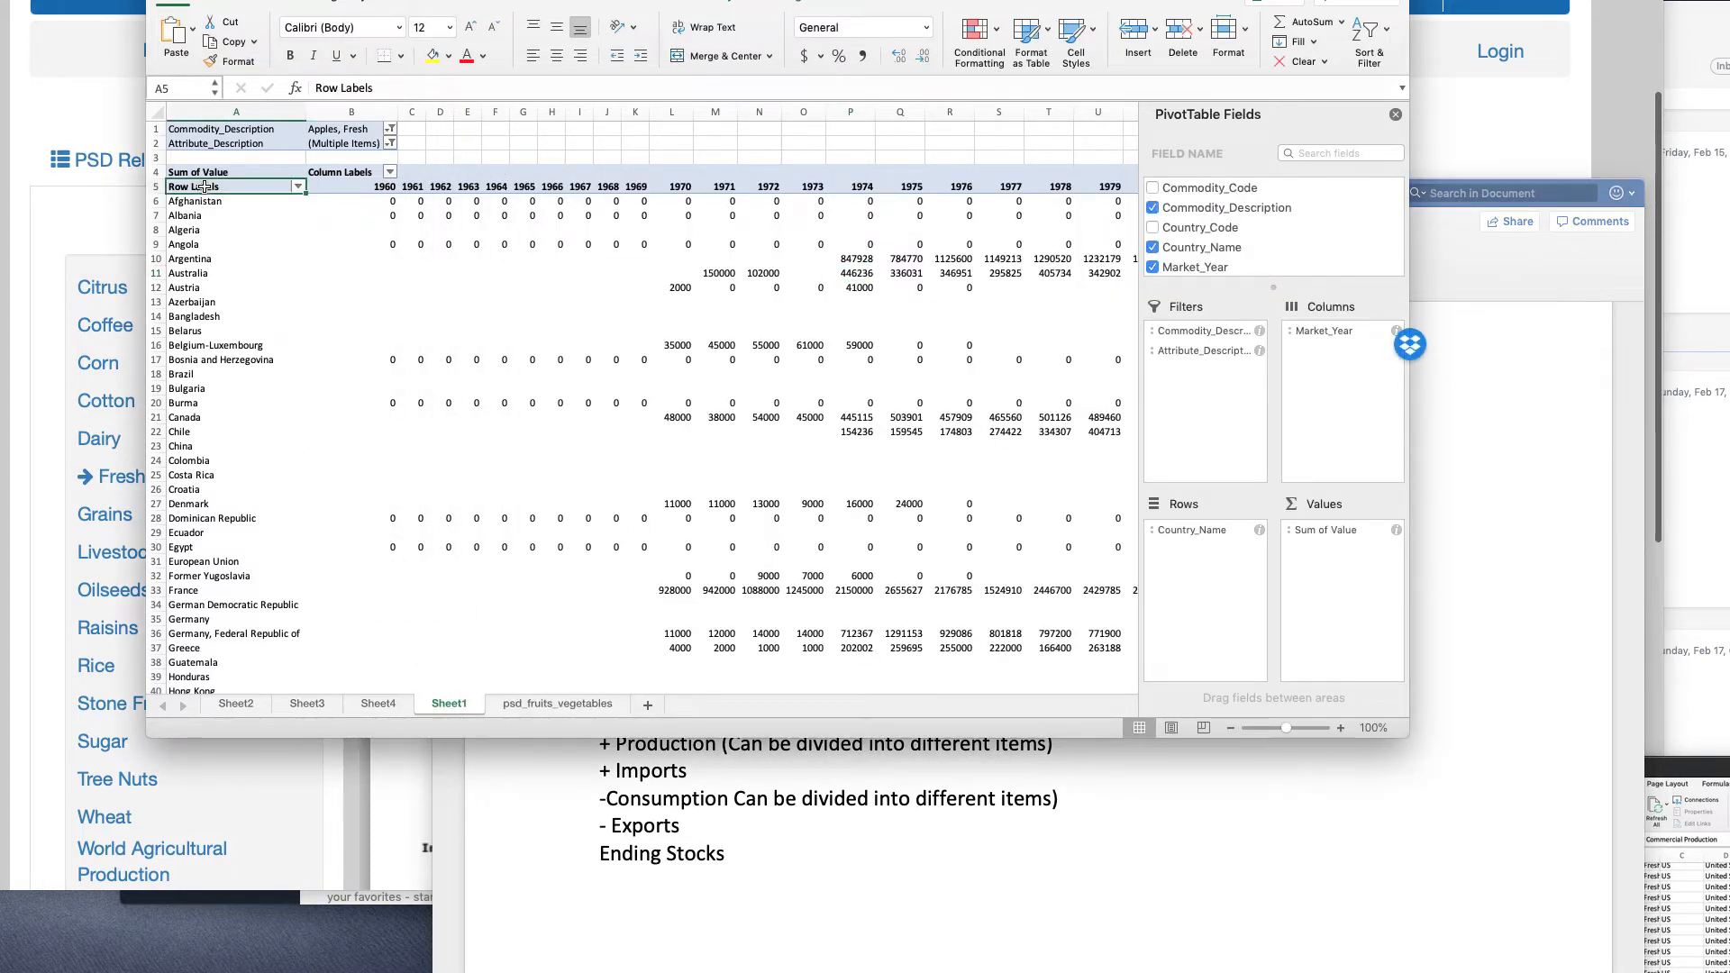
pyautogui.scroll(-15, 205, 187)
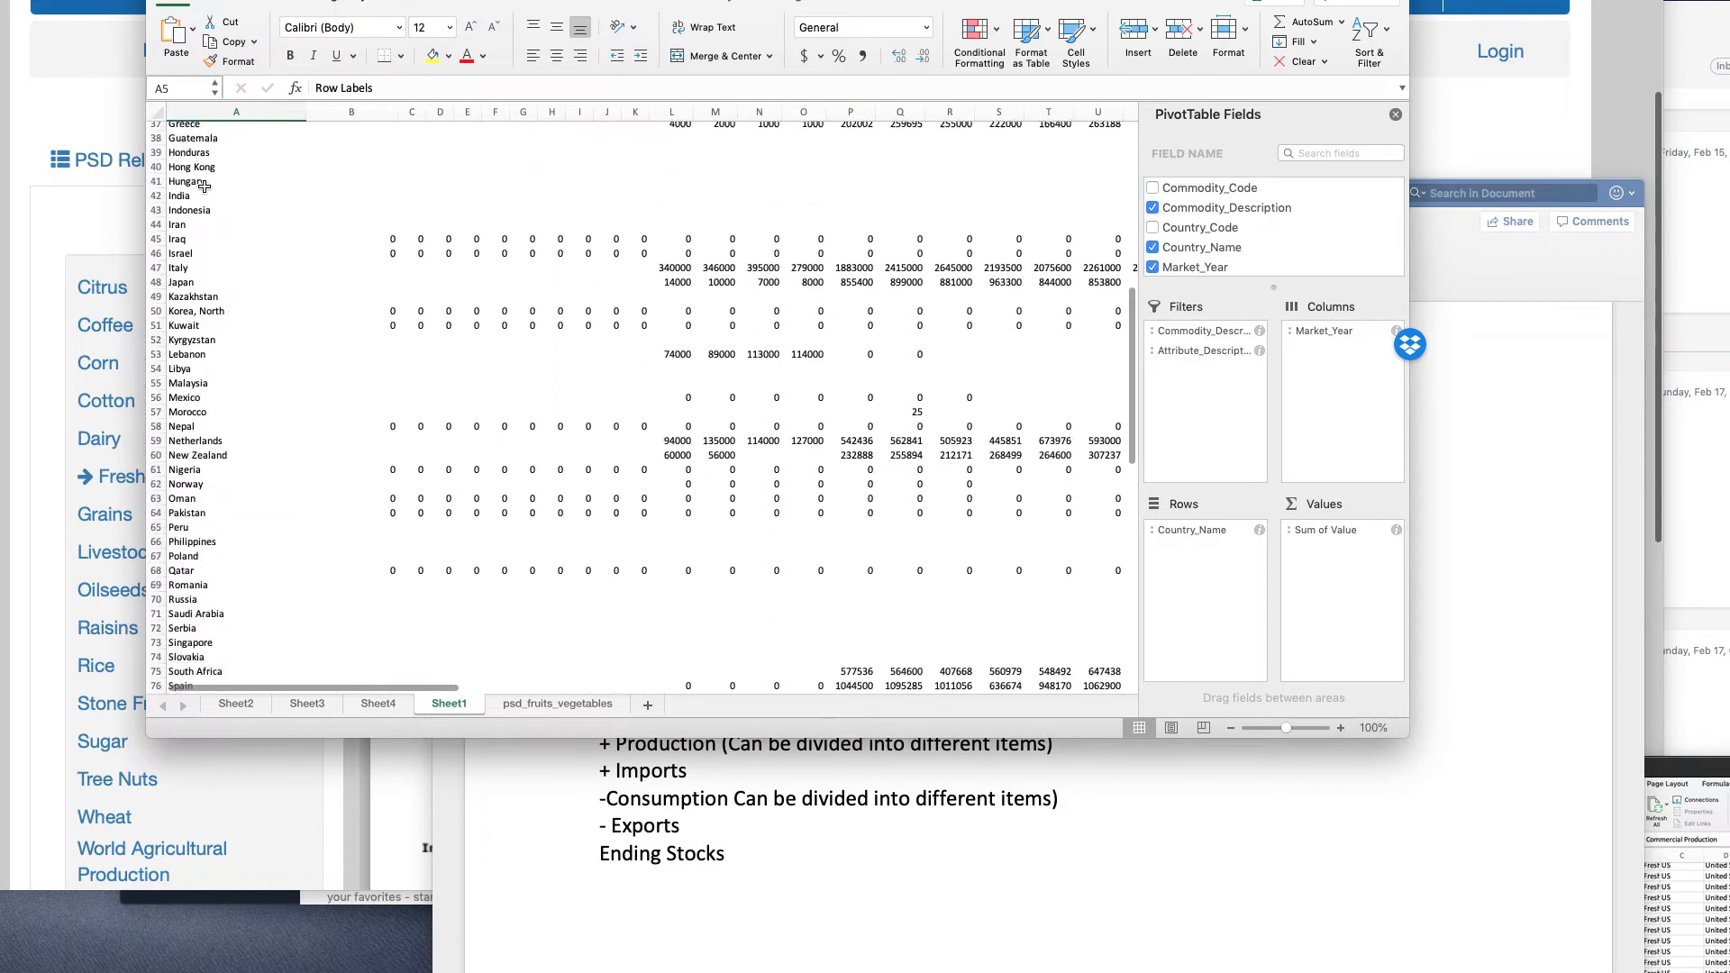
pyautogui.scroll(-7, 205, 187)
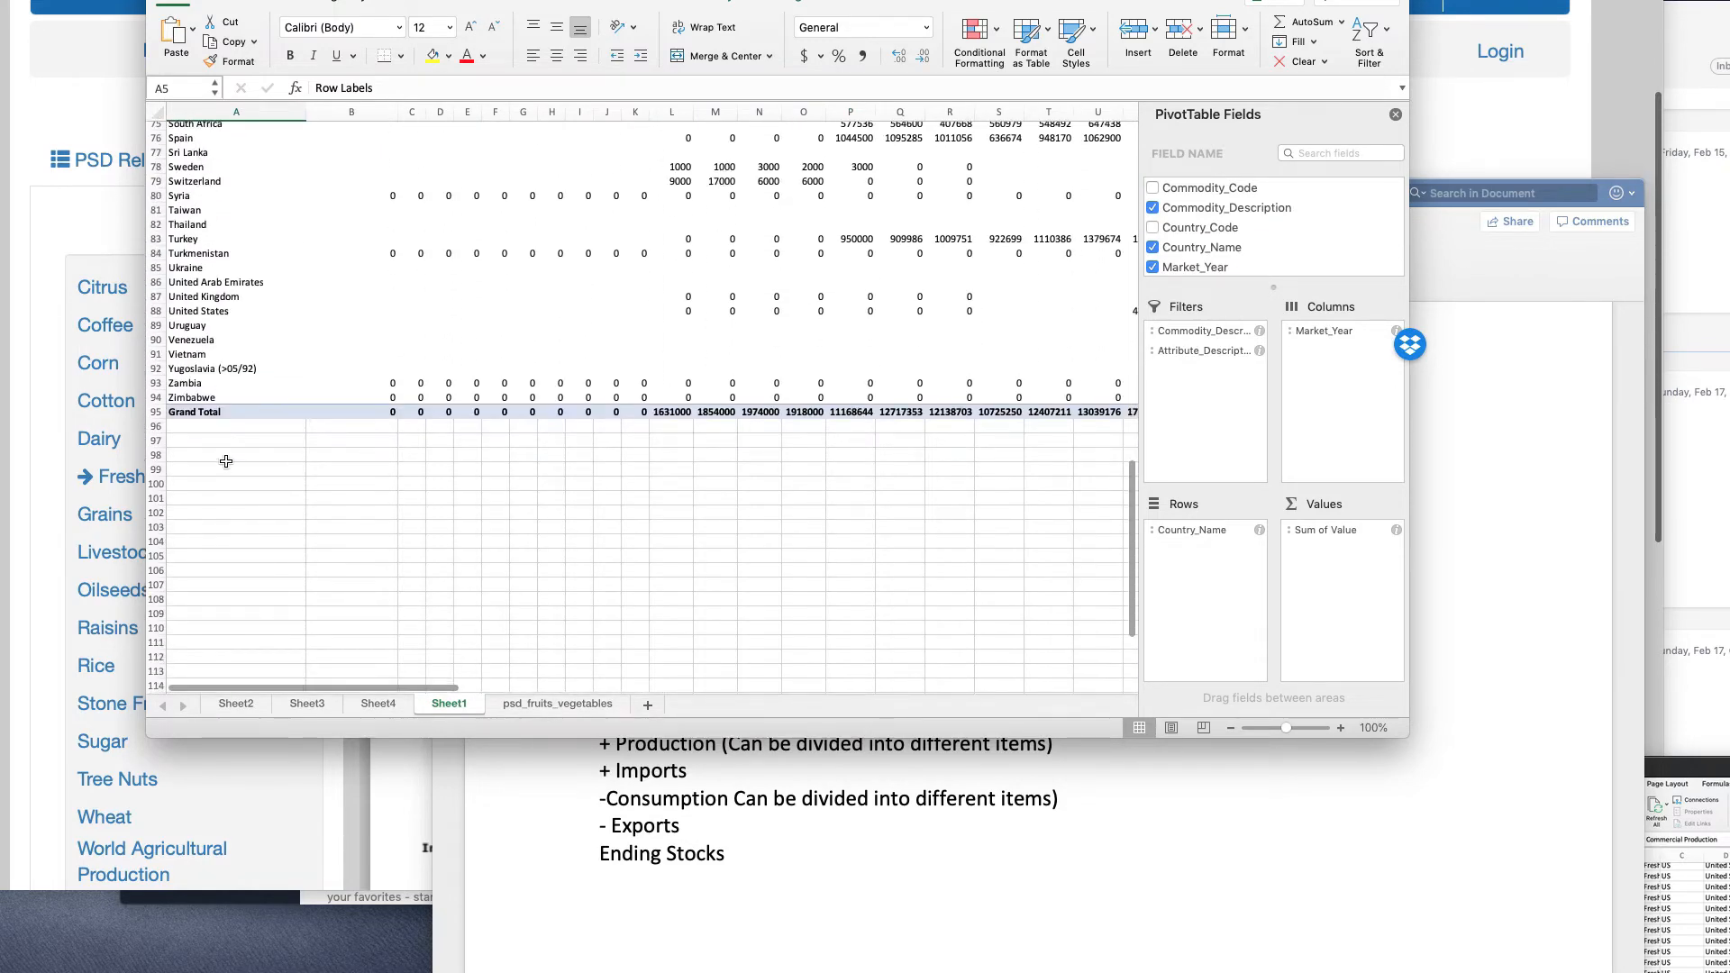
pyautogui.click(224, 404)
pyautogui.press('super+shift+Up')
pyautogui.hscroll(10, 226, 394)
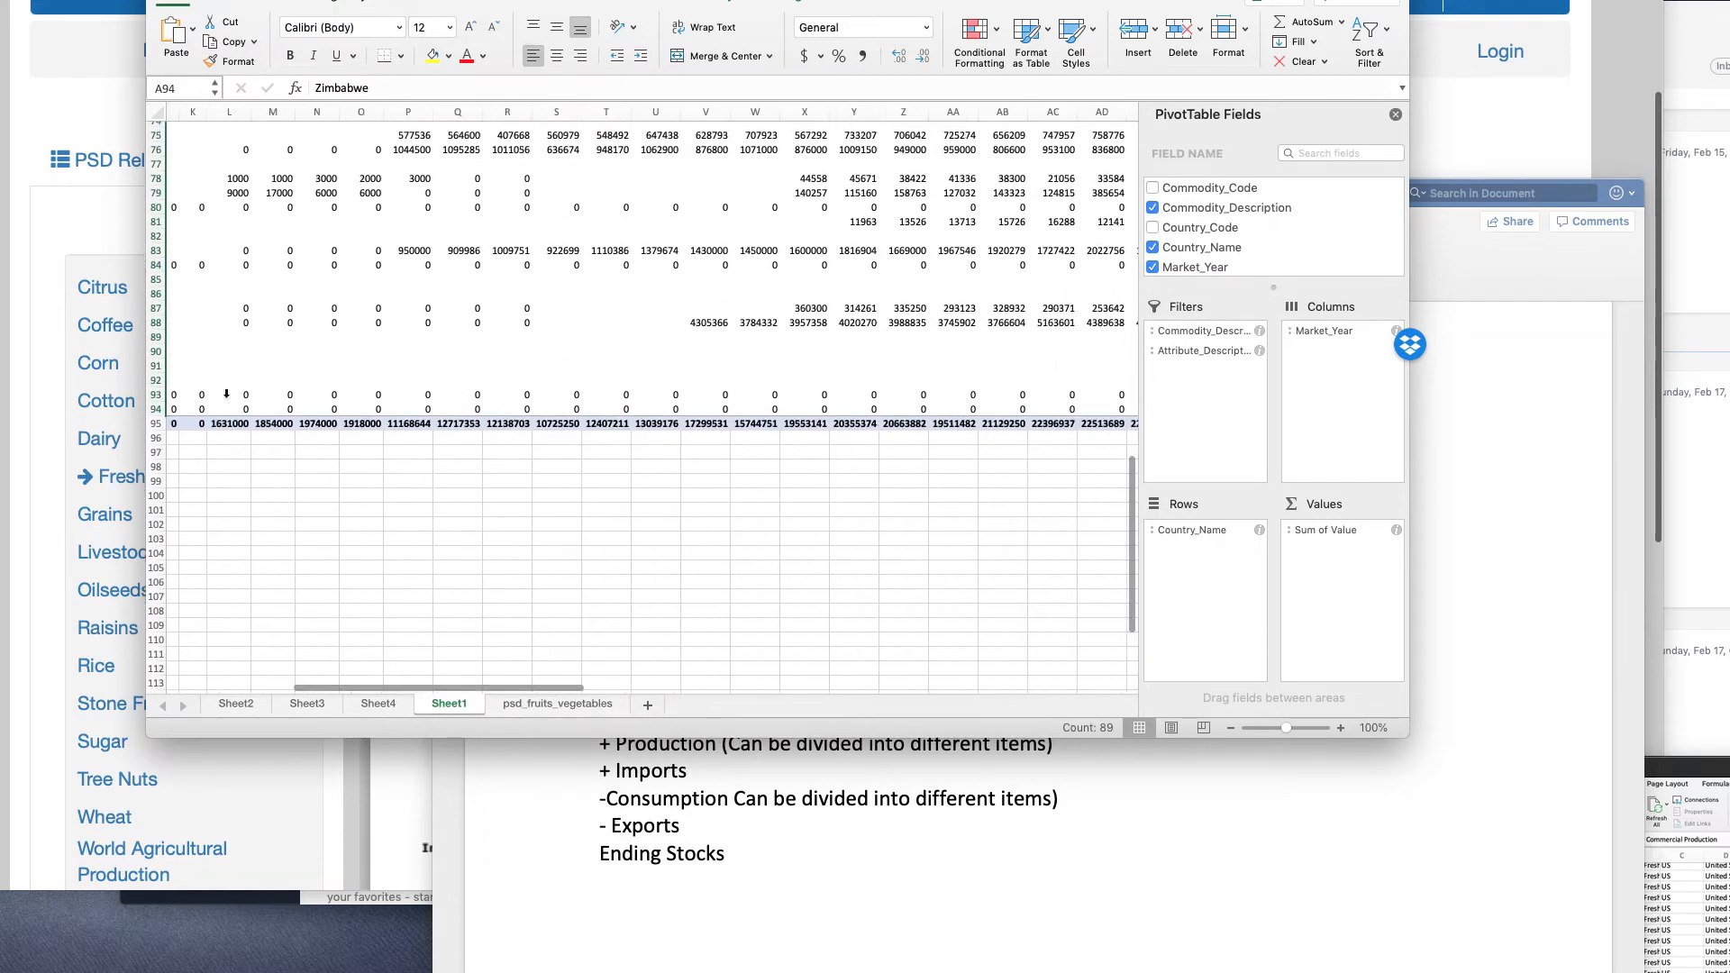
pyautogui.hscroll(15, 226, 394)
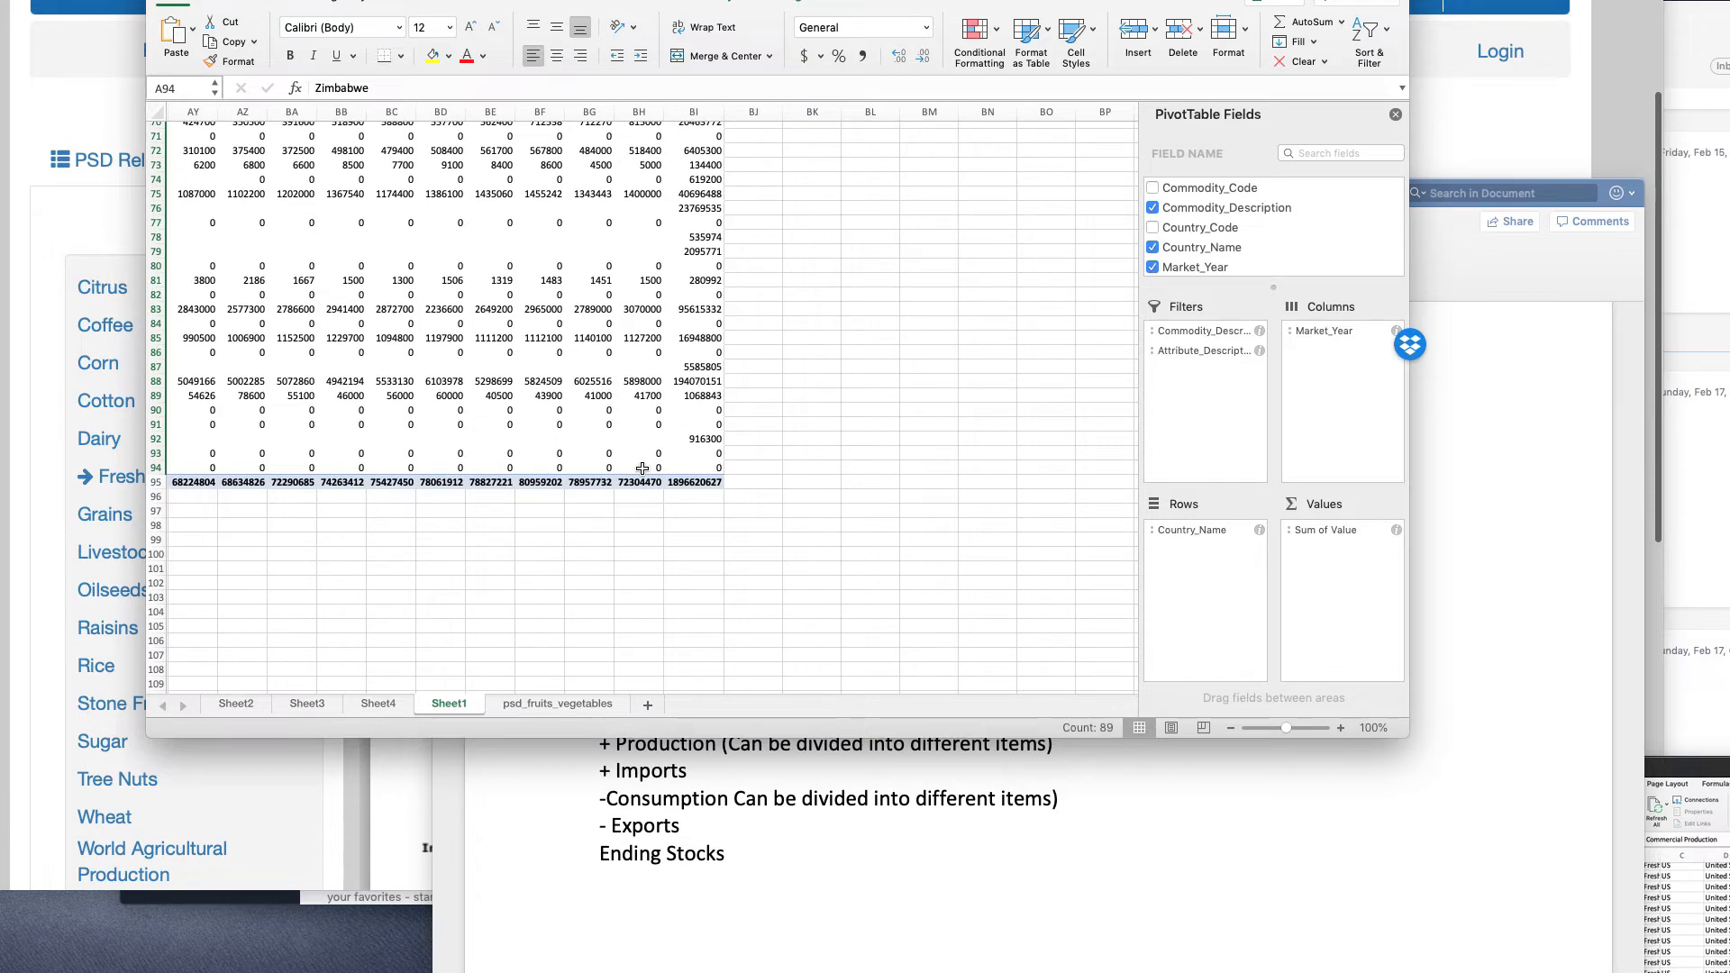
pyautogui.hscroll(-20, 643, 468)
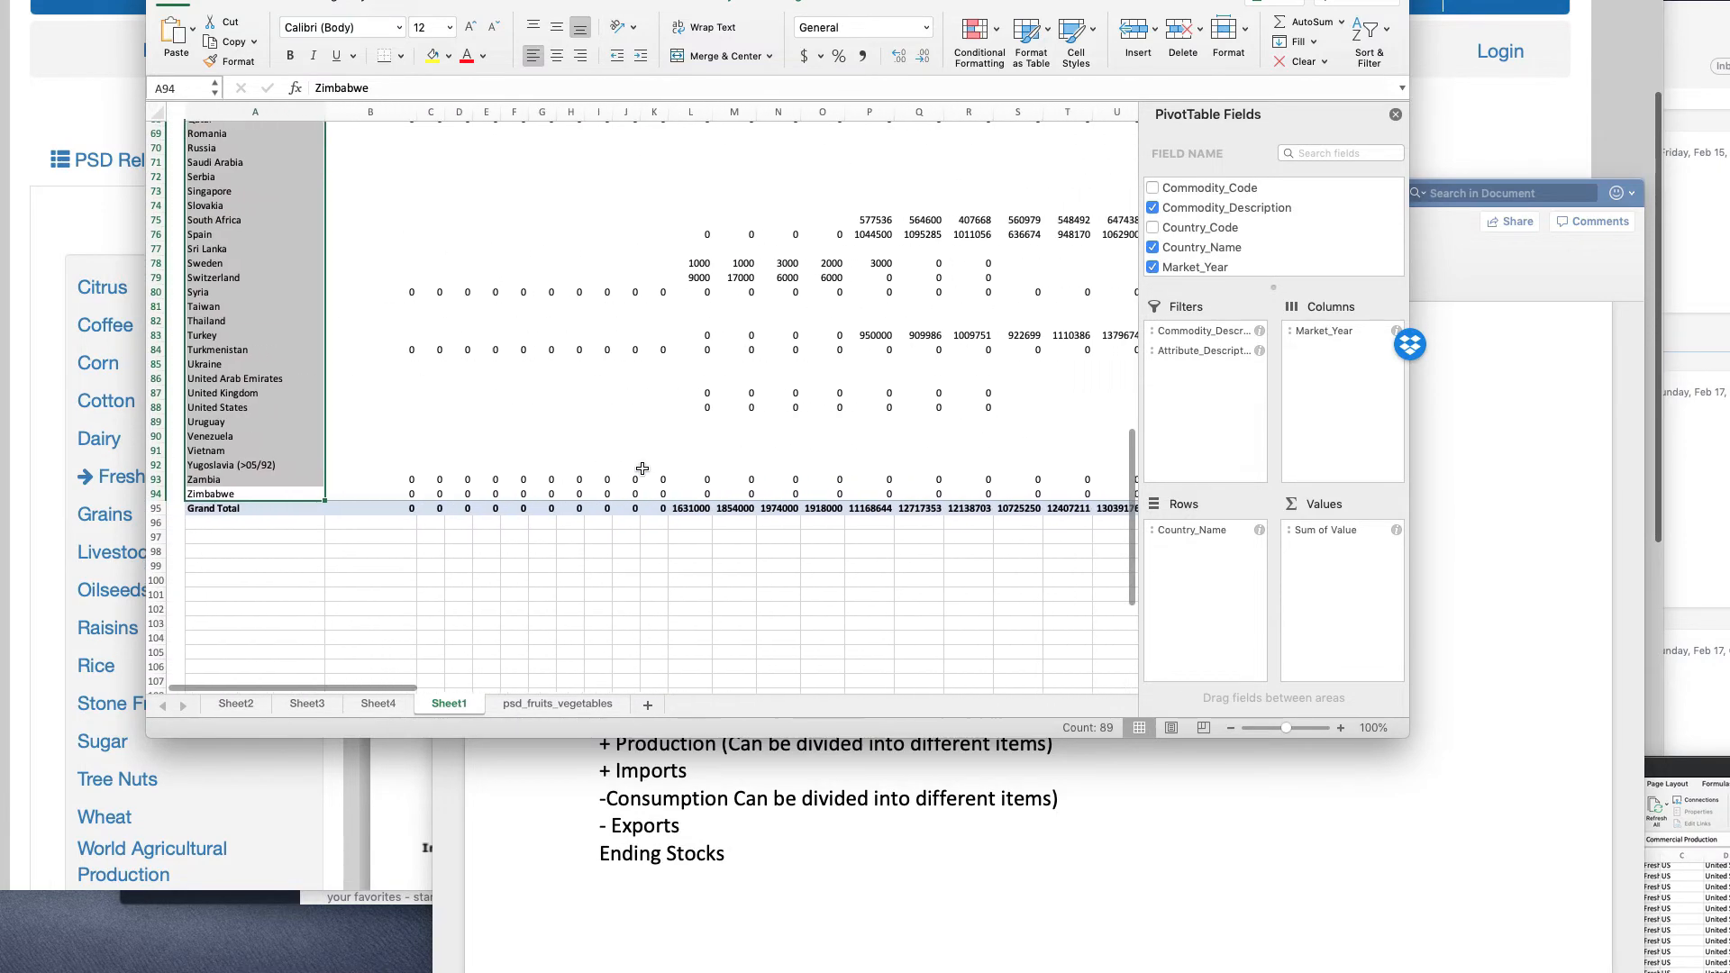
pyautogui.hscroll(15, 642, 469)
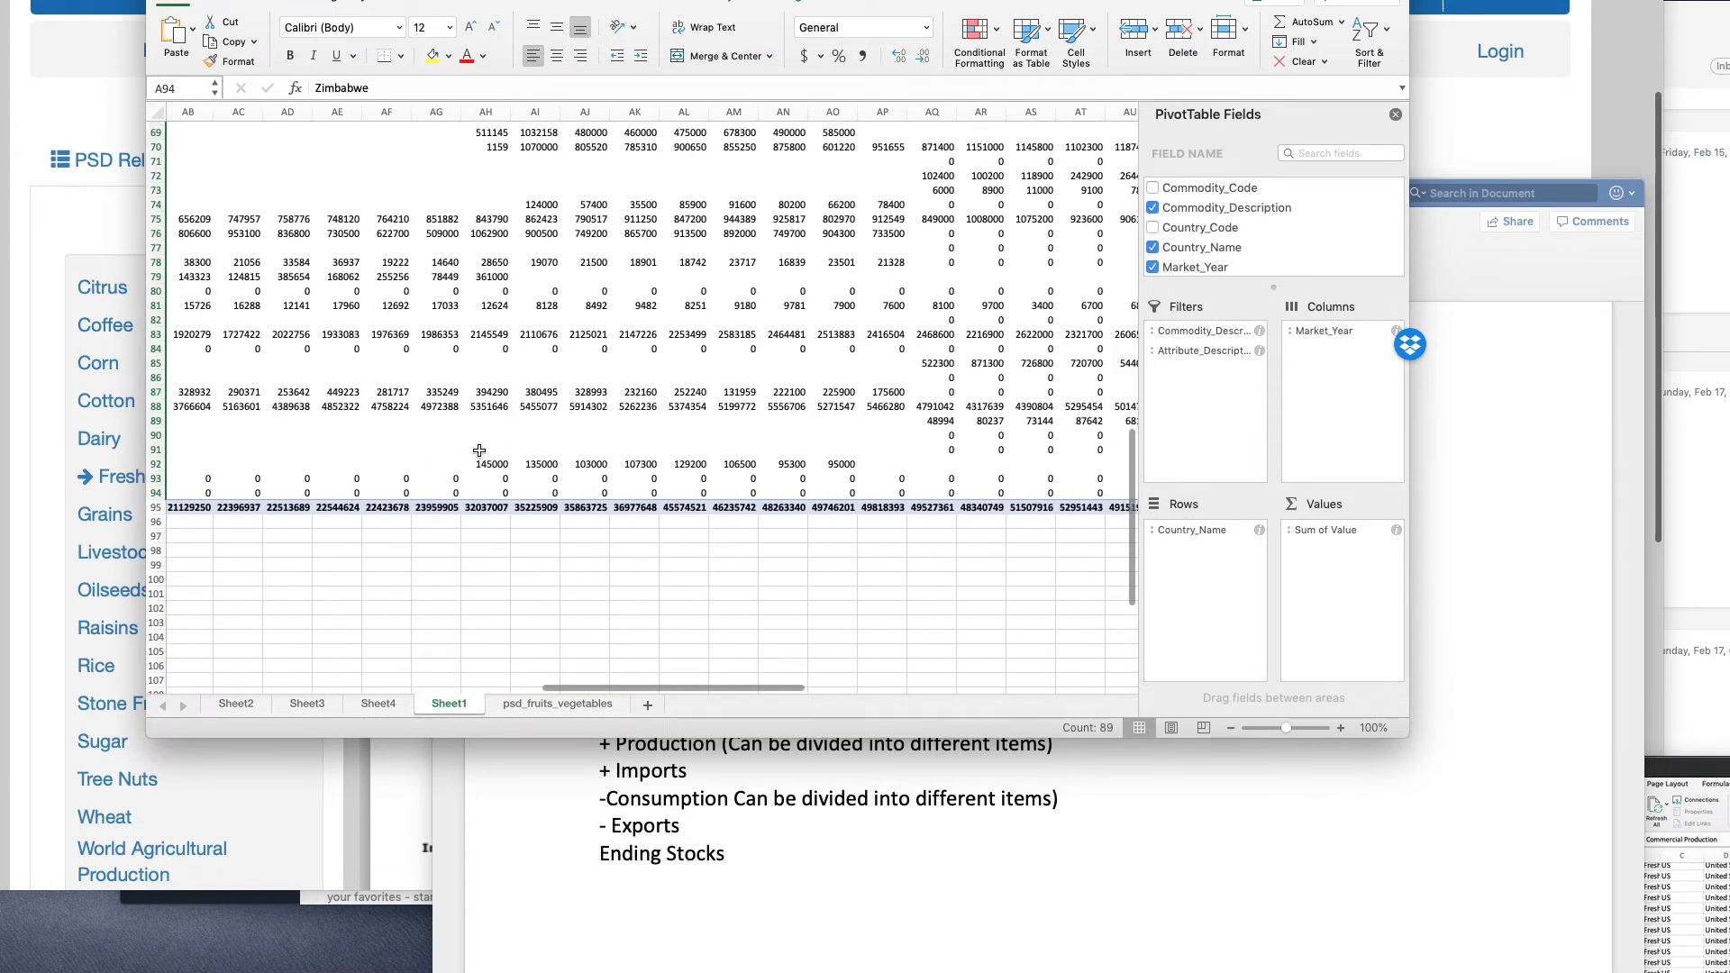
pyautogui.hscroll(15, 425, 446)
pyautogui.hscroll(3, 425, 444)
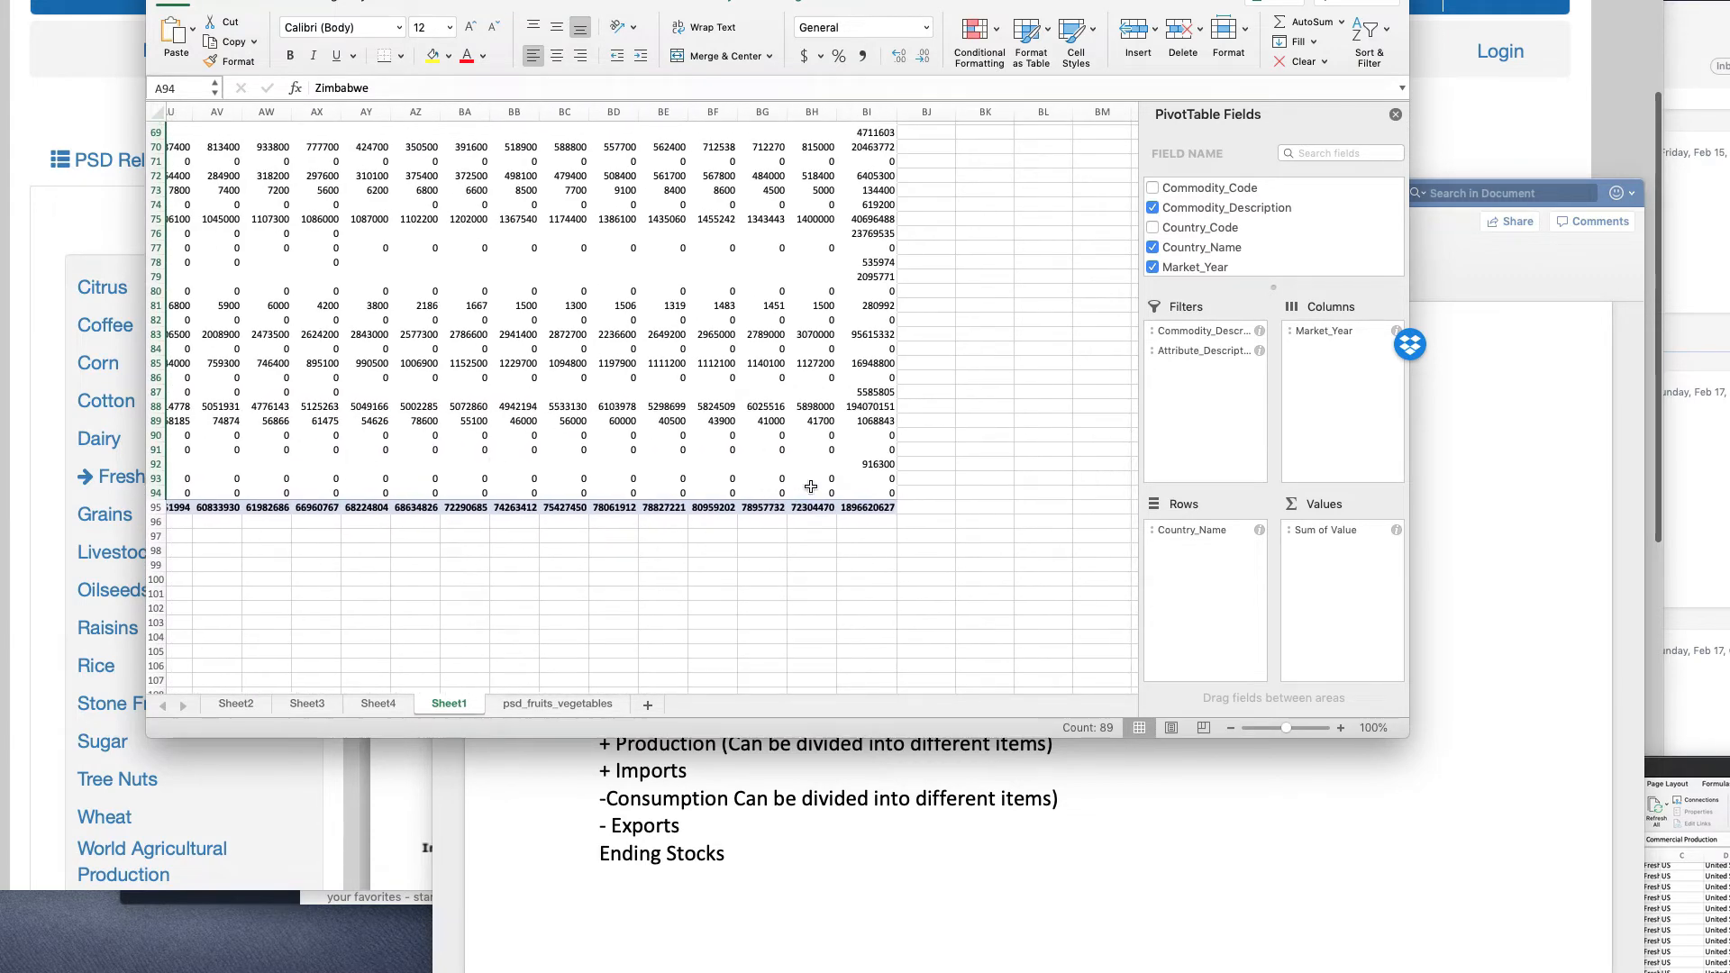
# - Copy the pivot table's headers, countries and yearly values (A5:BH94), without the grand totals, into a new worksheet
pyautogui.moveTo(811, 487); pyautogui.dragTo(203, 186)
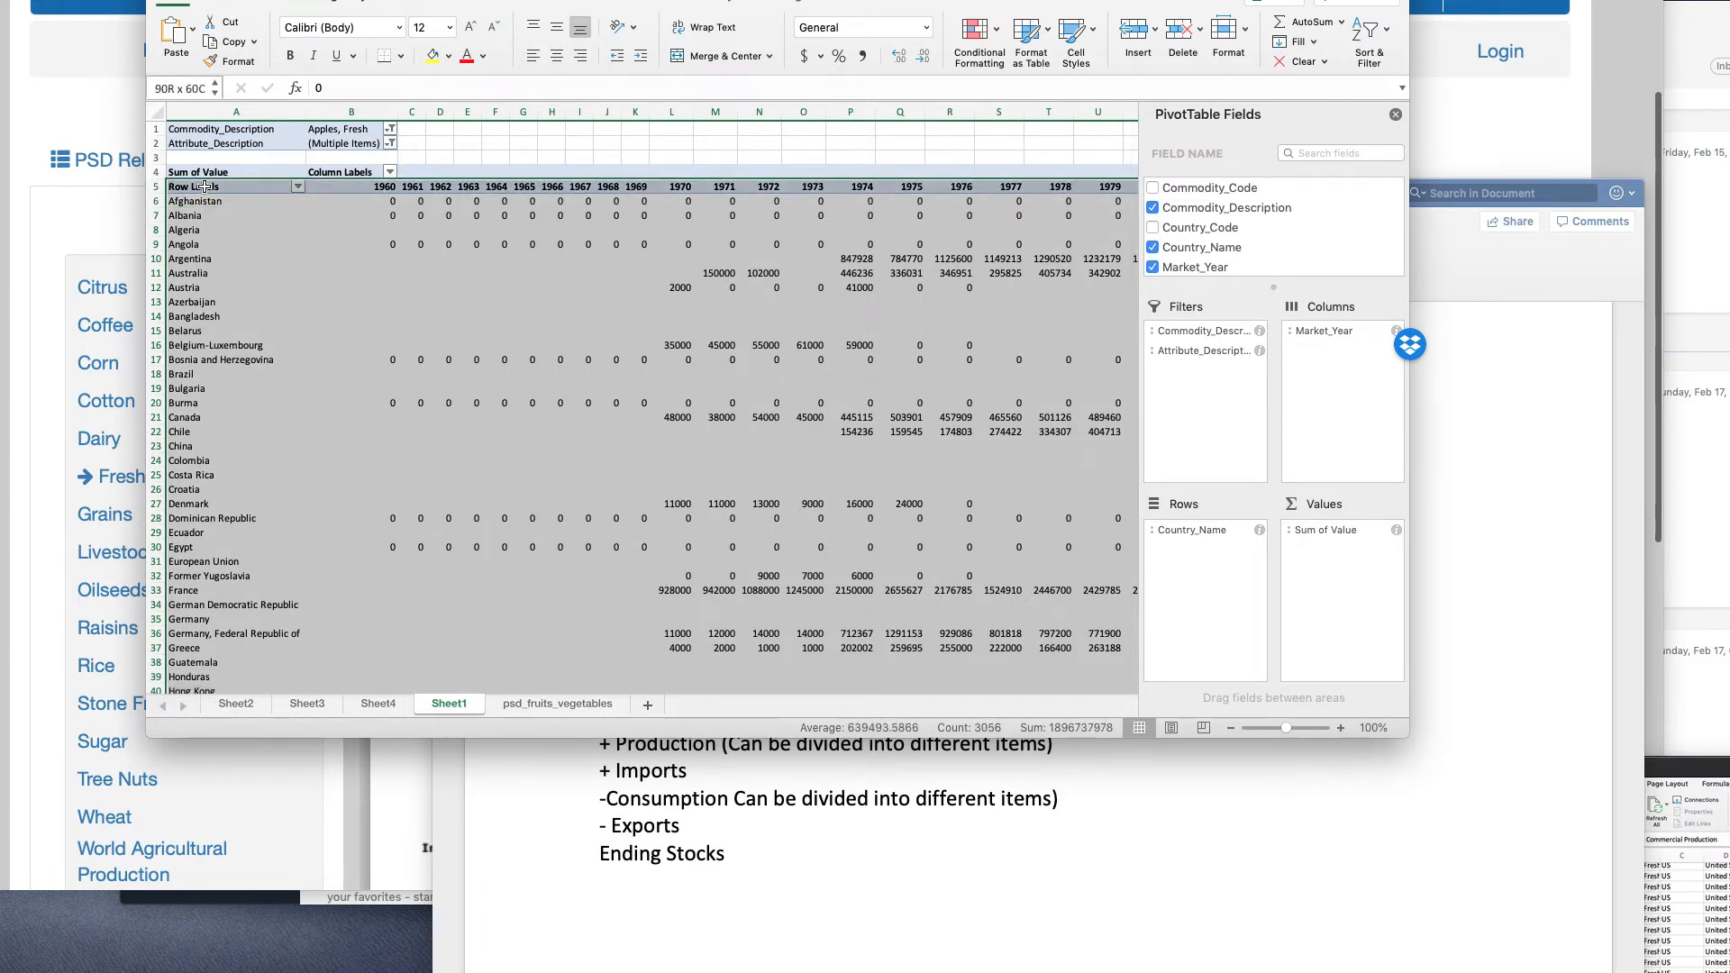
pyautogui.click(182, 3)
pyautogui.click(180, 3)
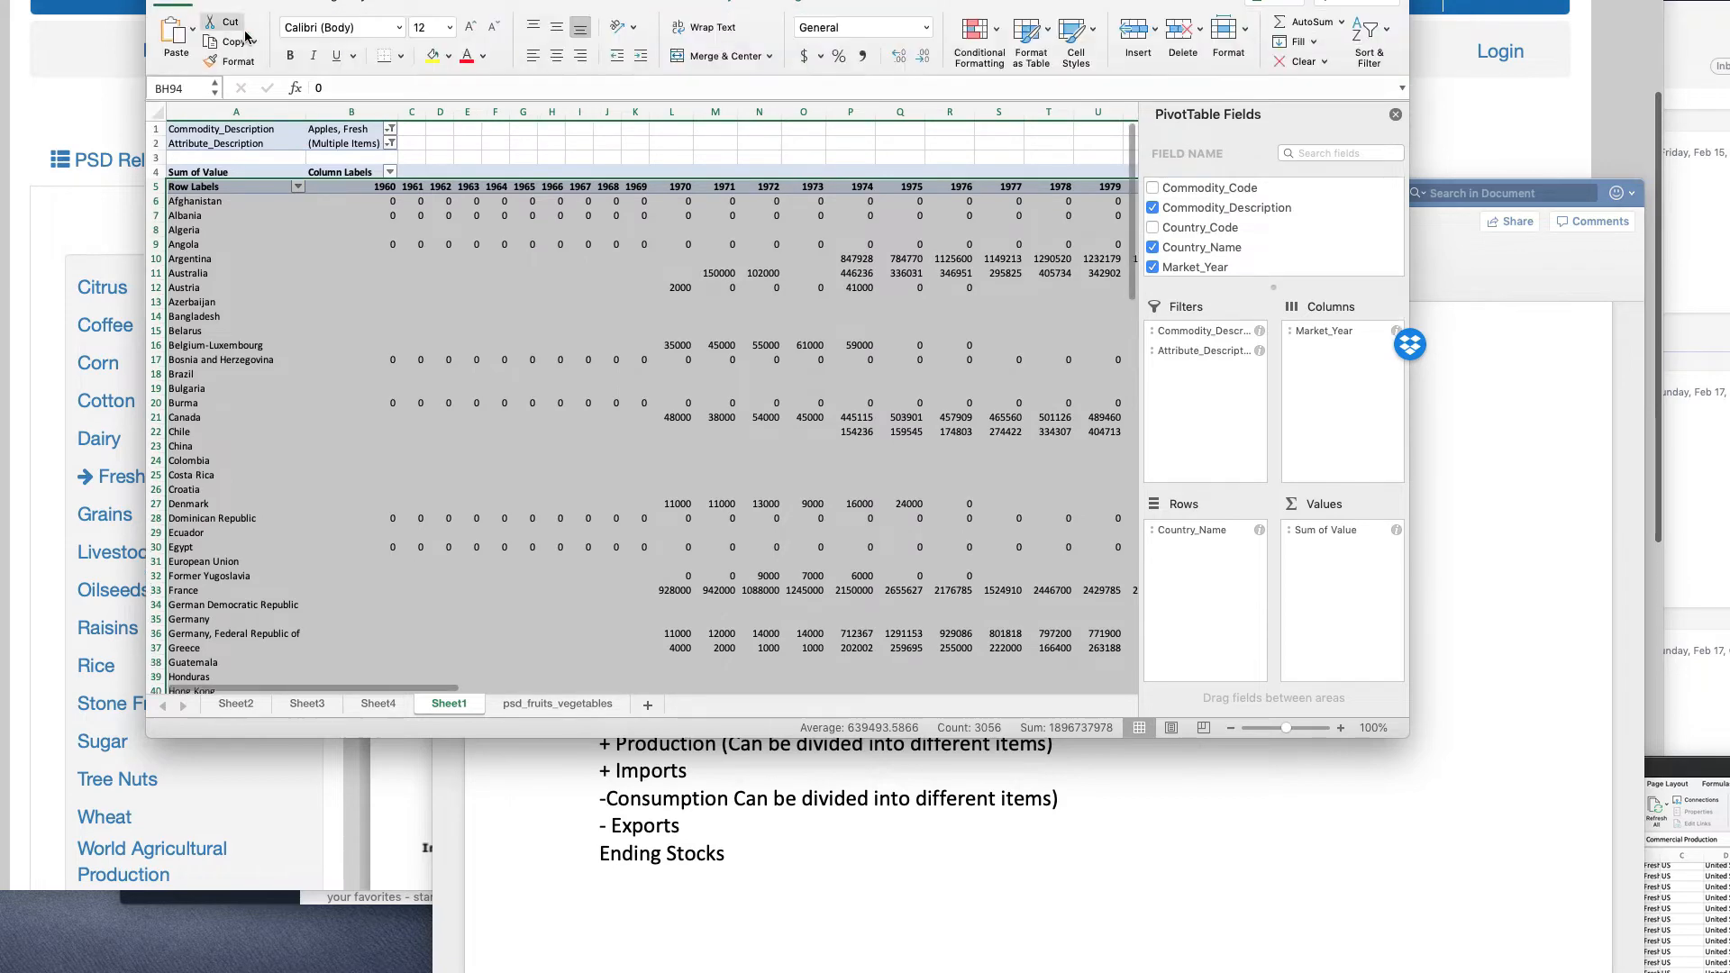
pyautogui.click(256, 43)
pyautogui.click(242, 60)
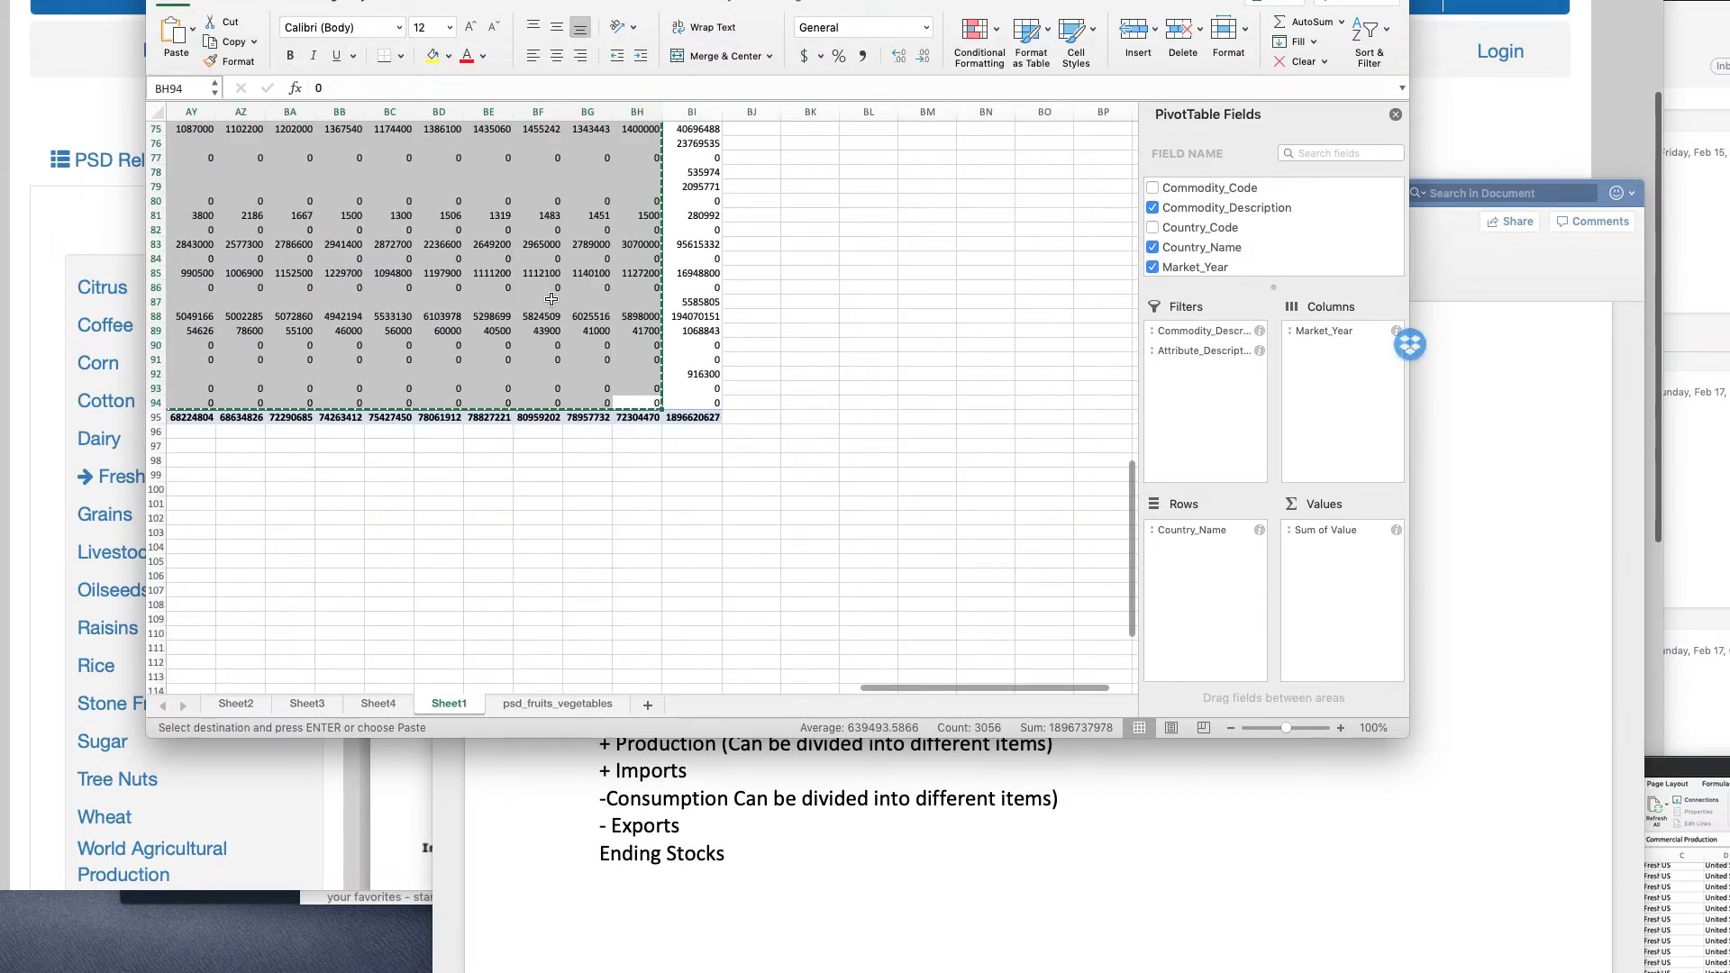
pyautogui.click(646, 708)
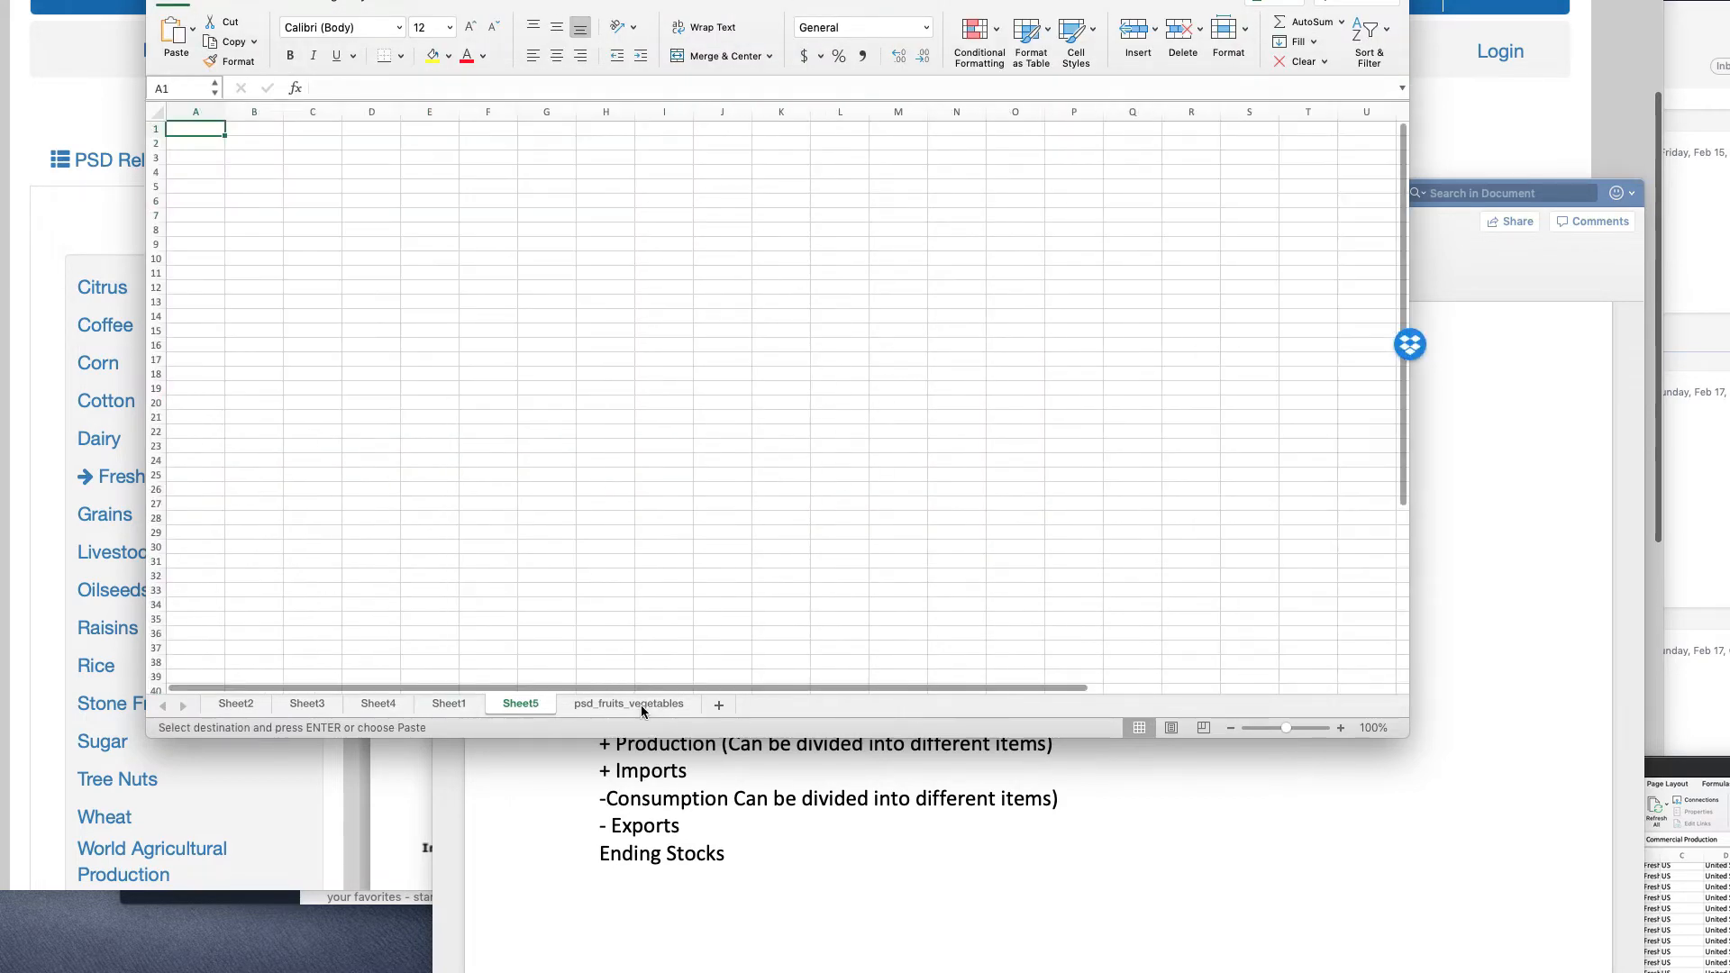
pyautogui.click(192, 30)
pyautogui.click(207, 82)
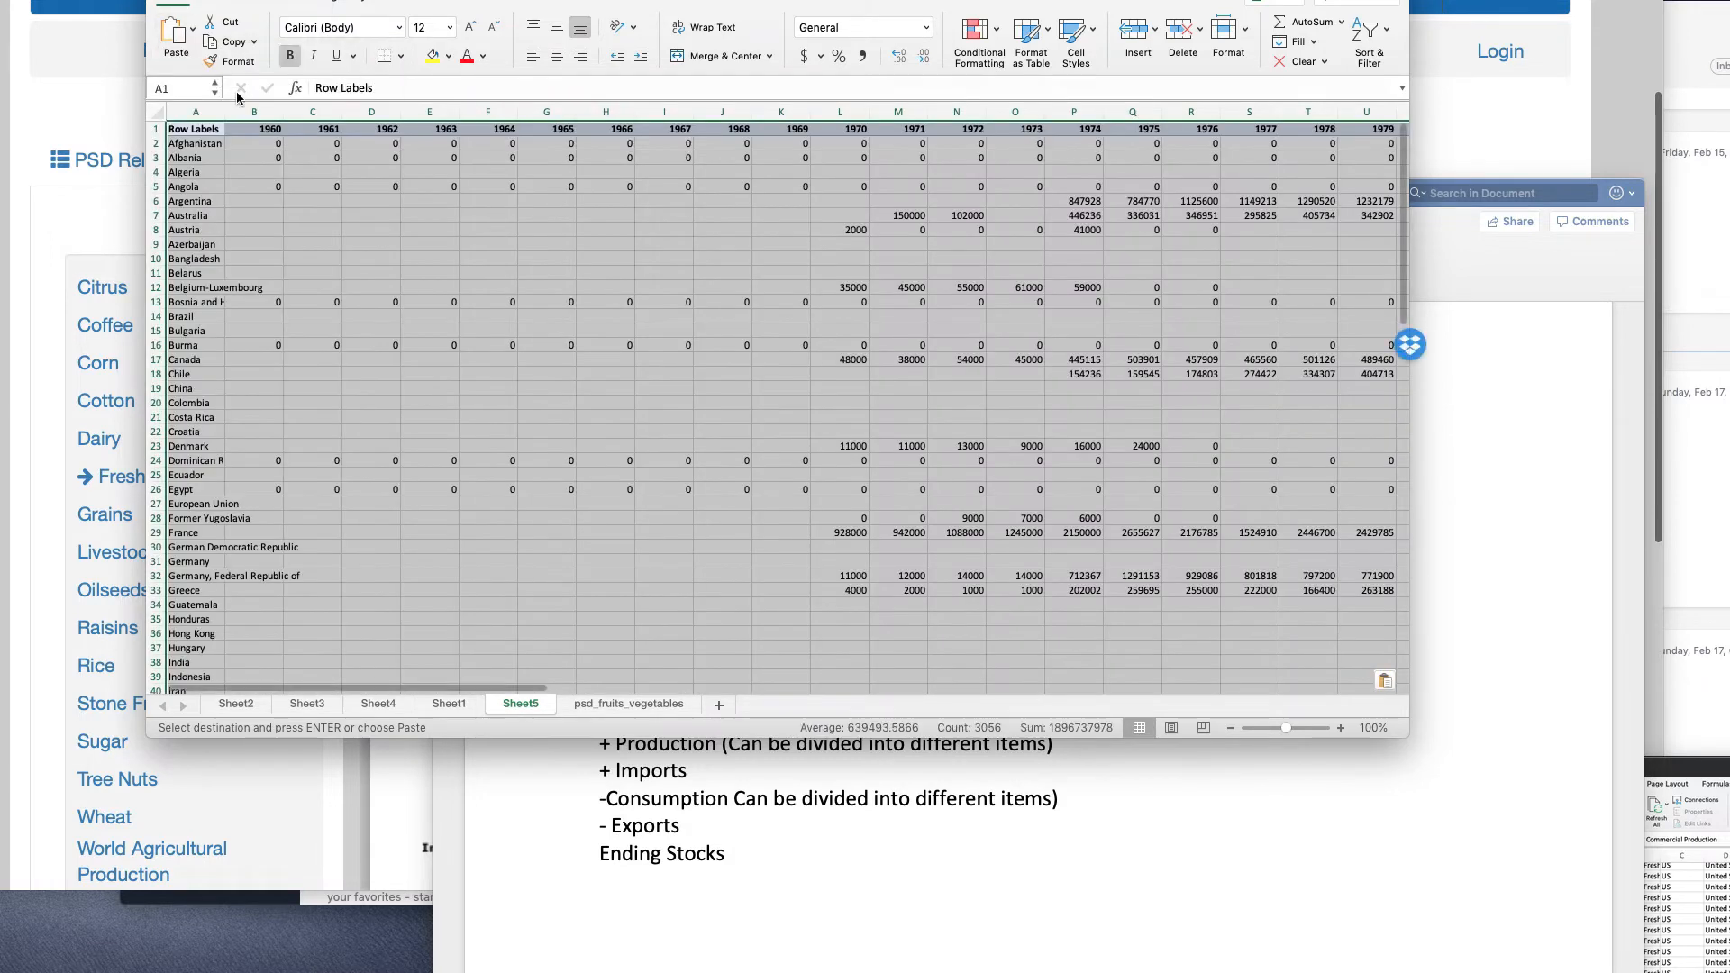
pyautogui.click(552, 272)
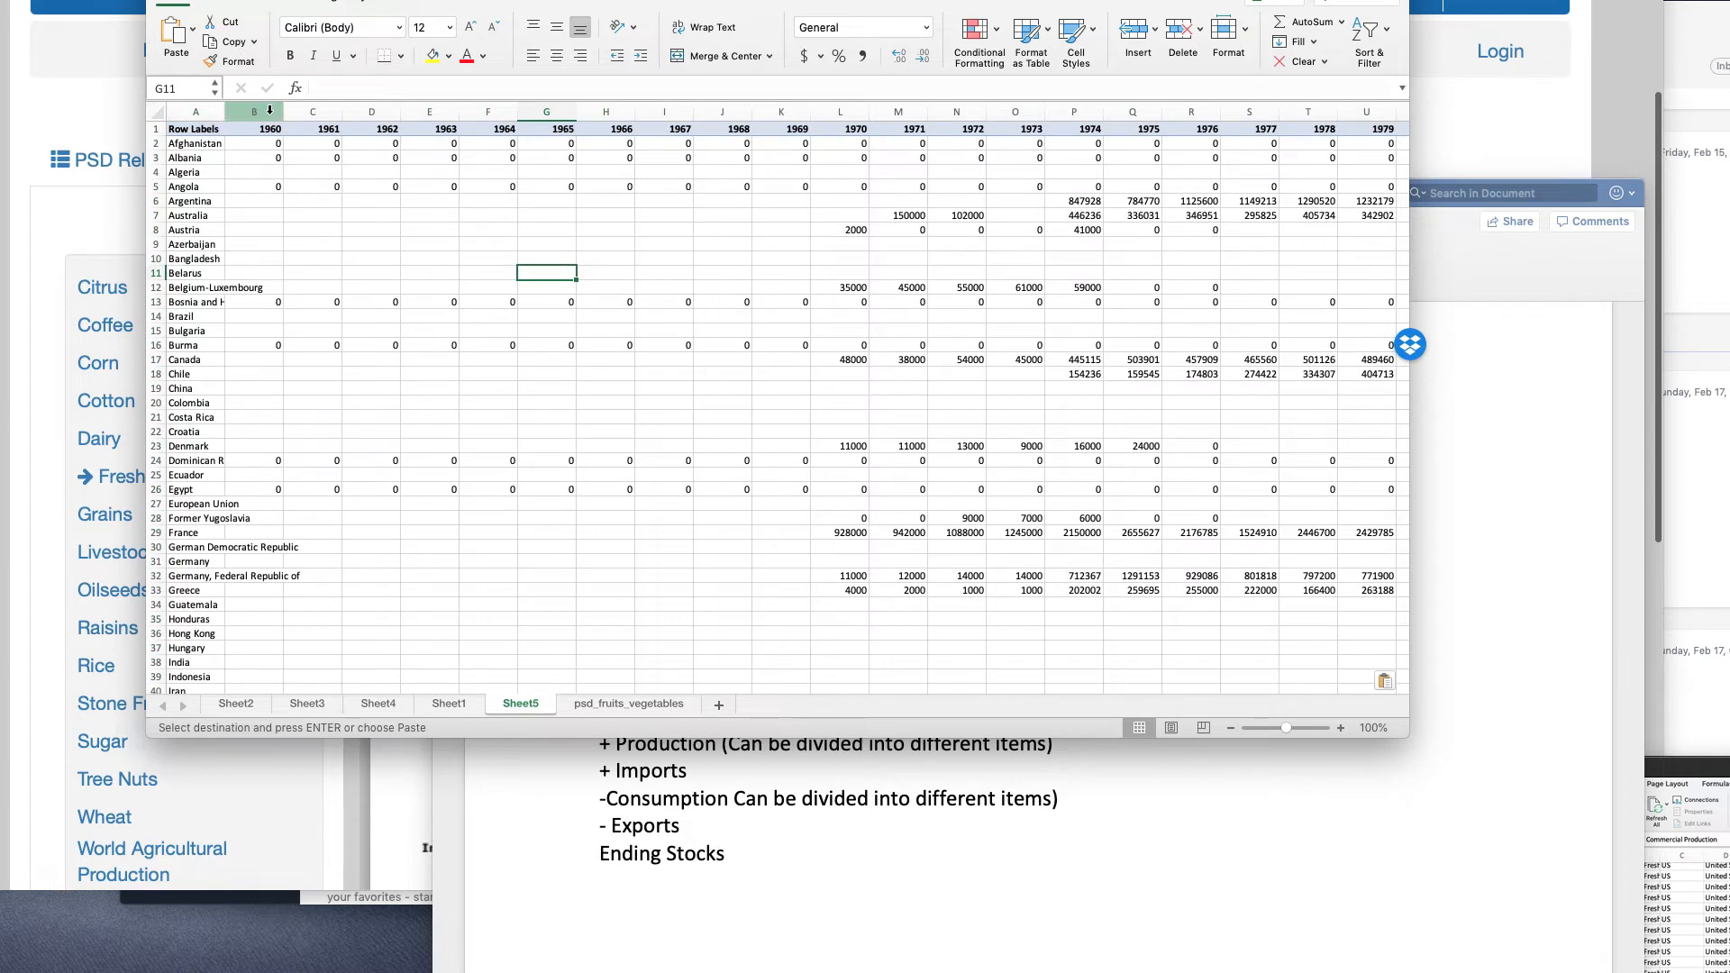
# - Delete the year columns 1960 through 1999 from the copied table on Sheet5
pyautogui.moveTo(254, 112); pyautogui.dragTo(664, 111)
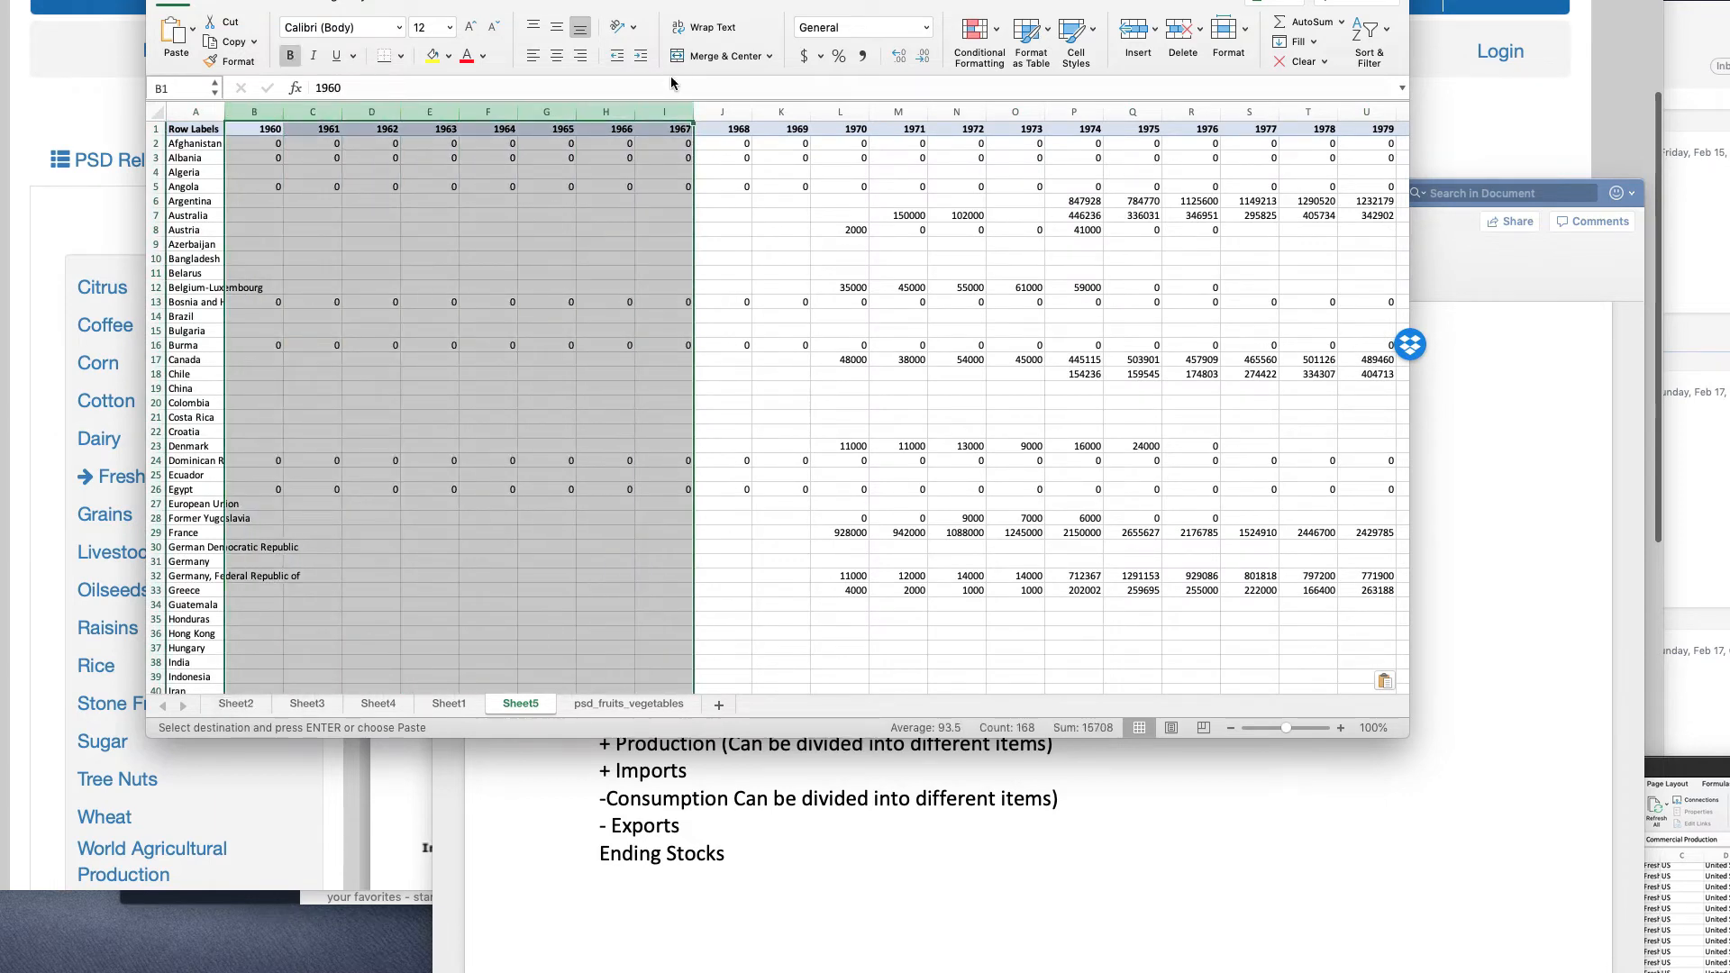
pyautogui.click(255, 108)
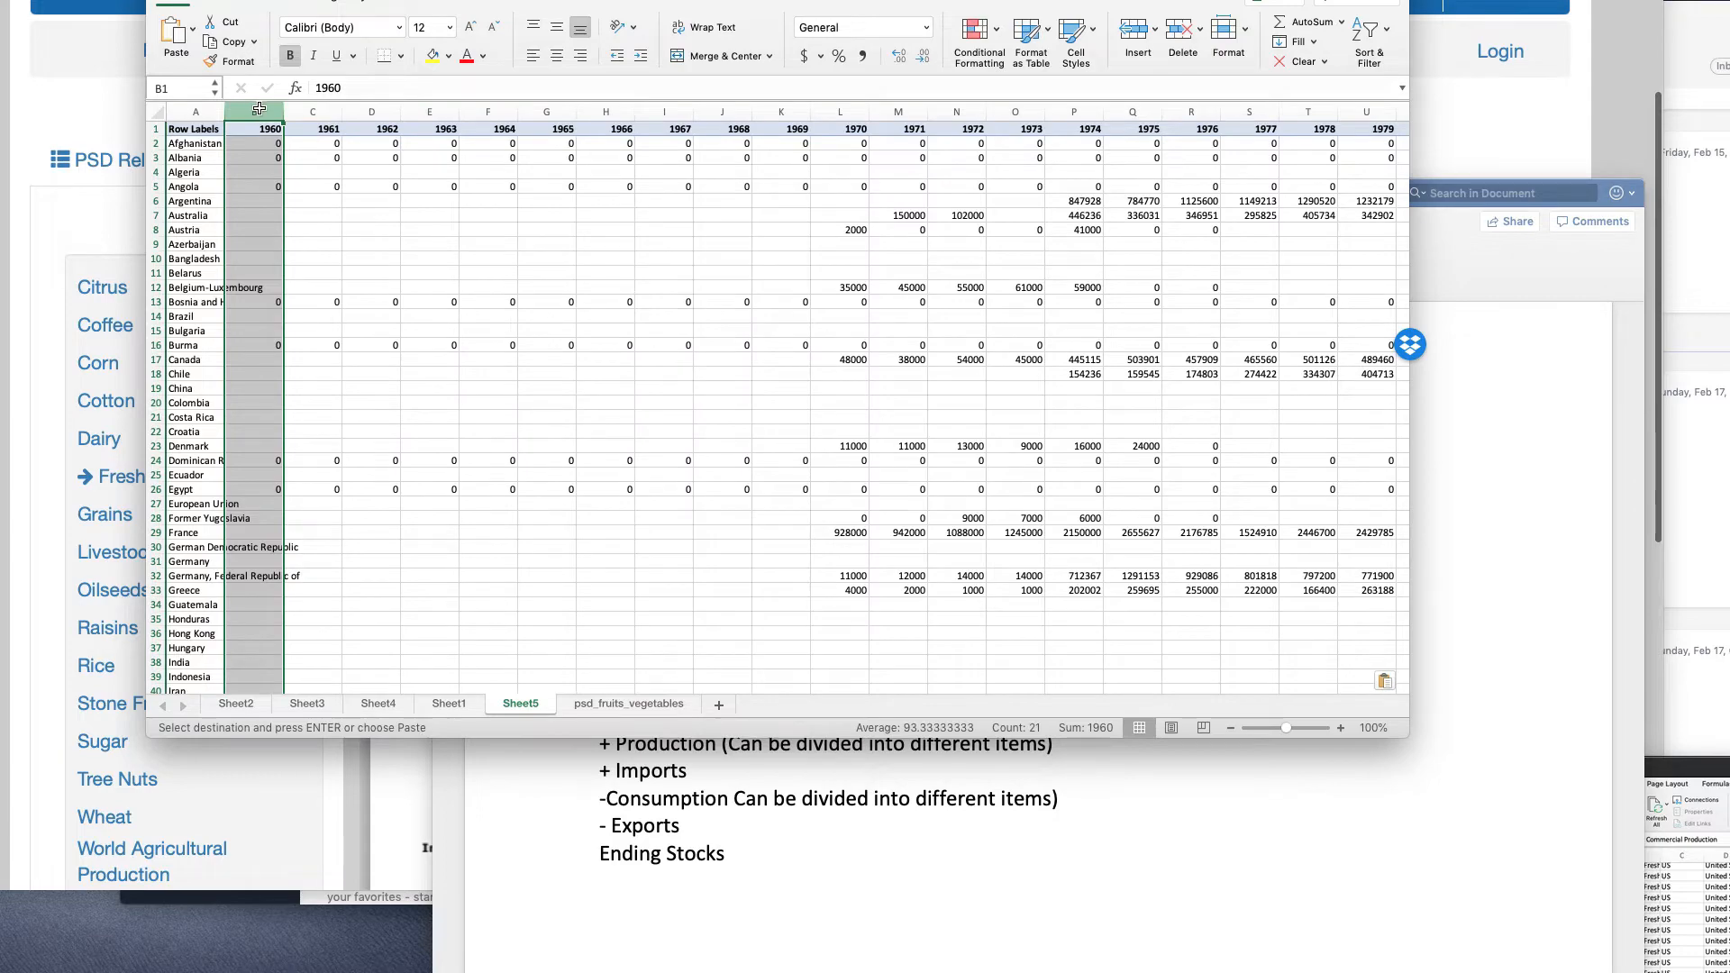
pyautogui.hscroll(15, 423, 247)
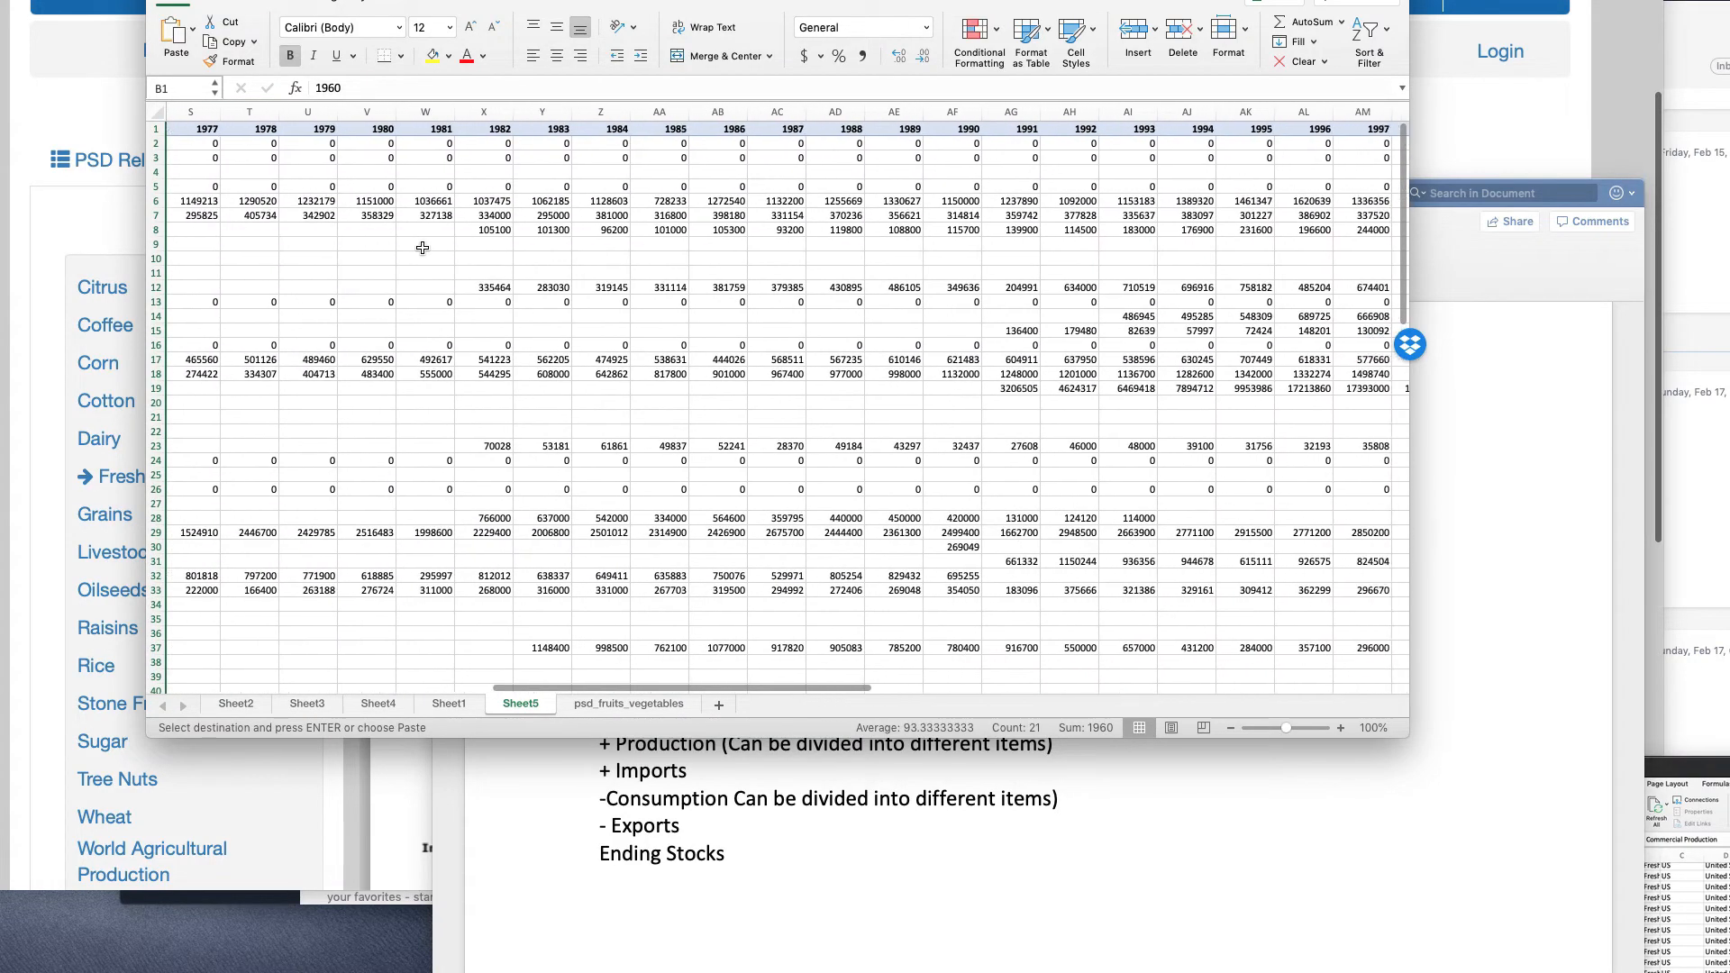
pyautogui.hscroll(10, 422, 247)
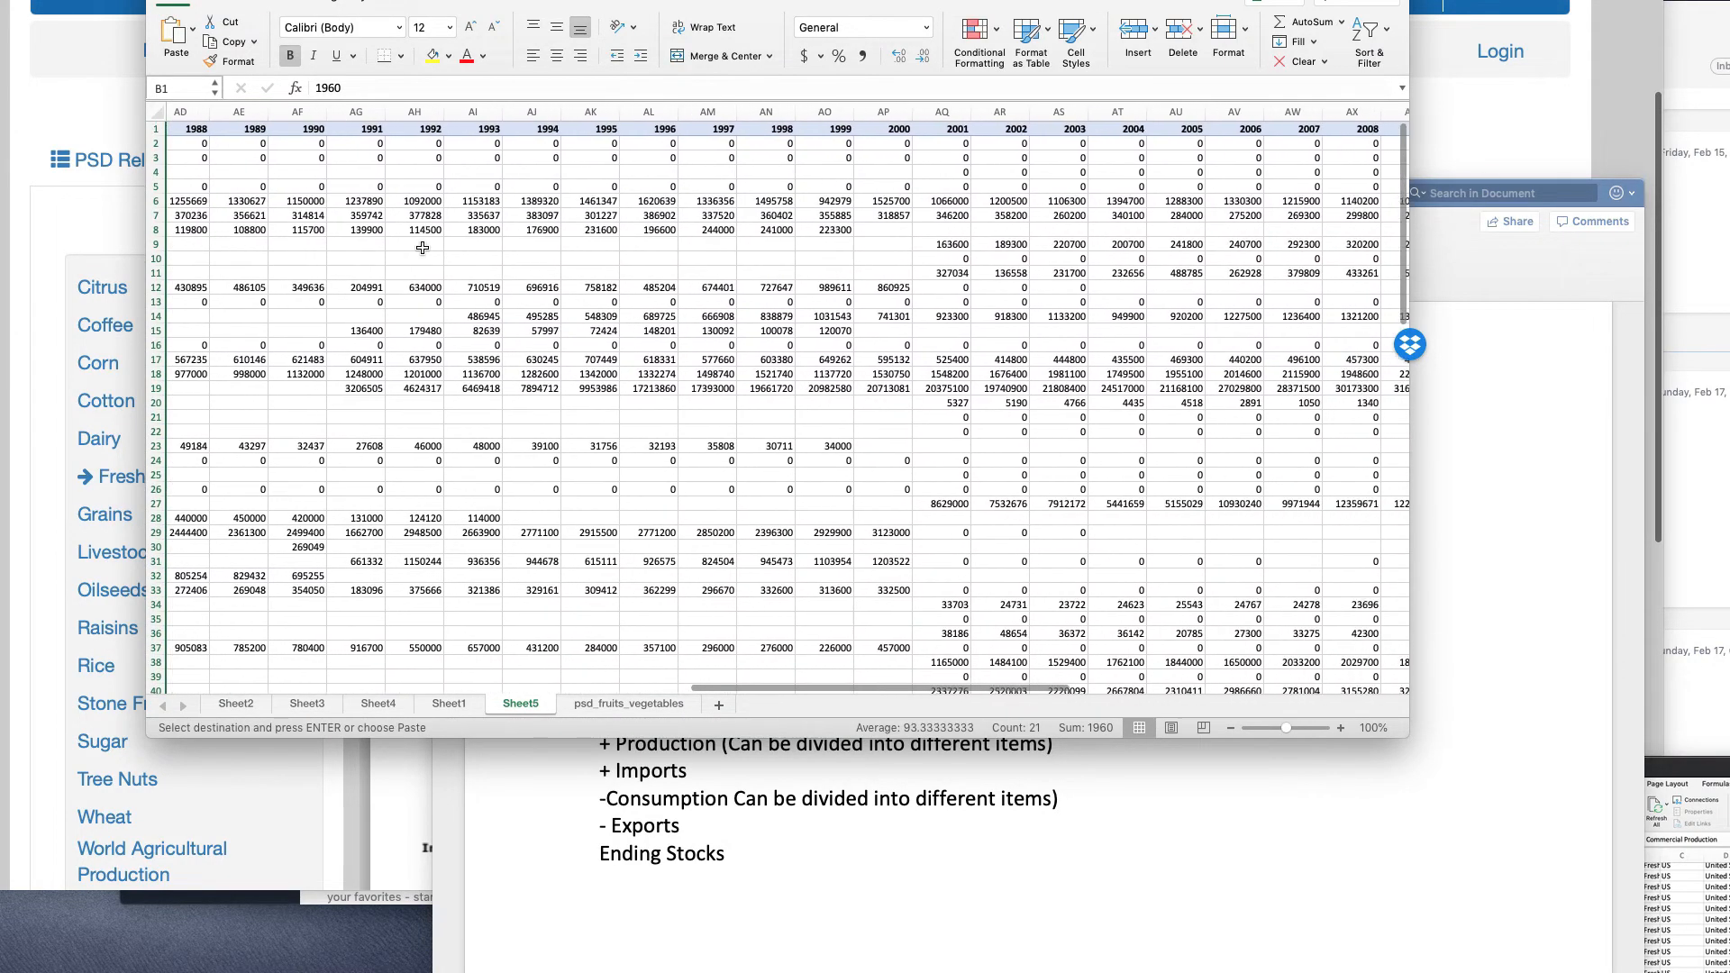
pyautogui.hscroll(5, 423, 247)
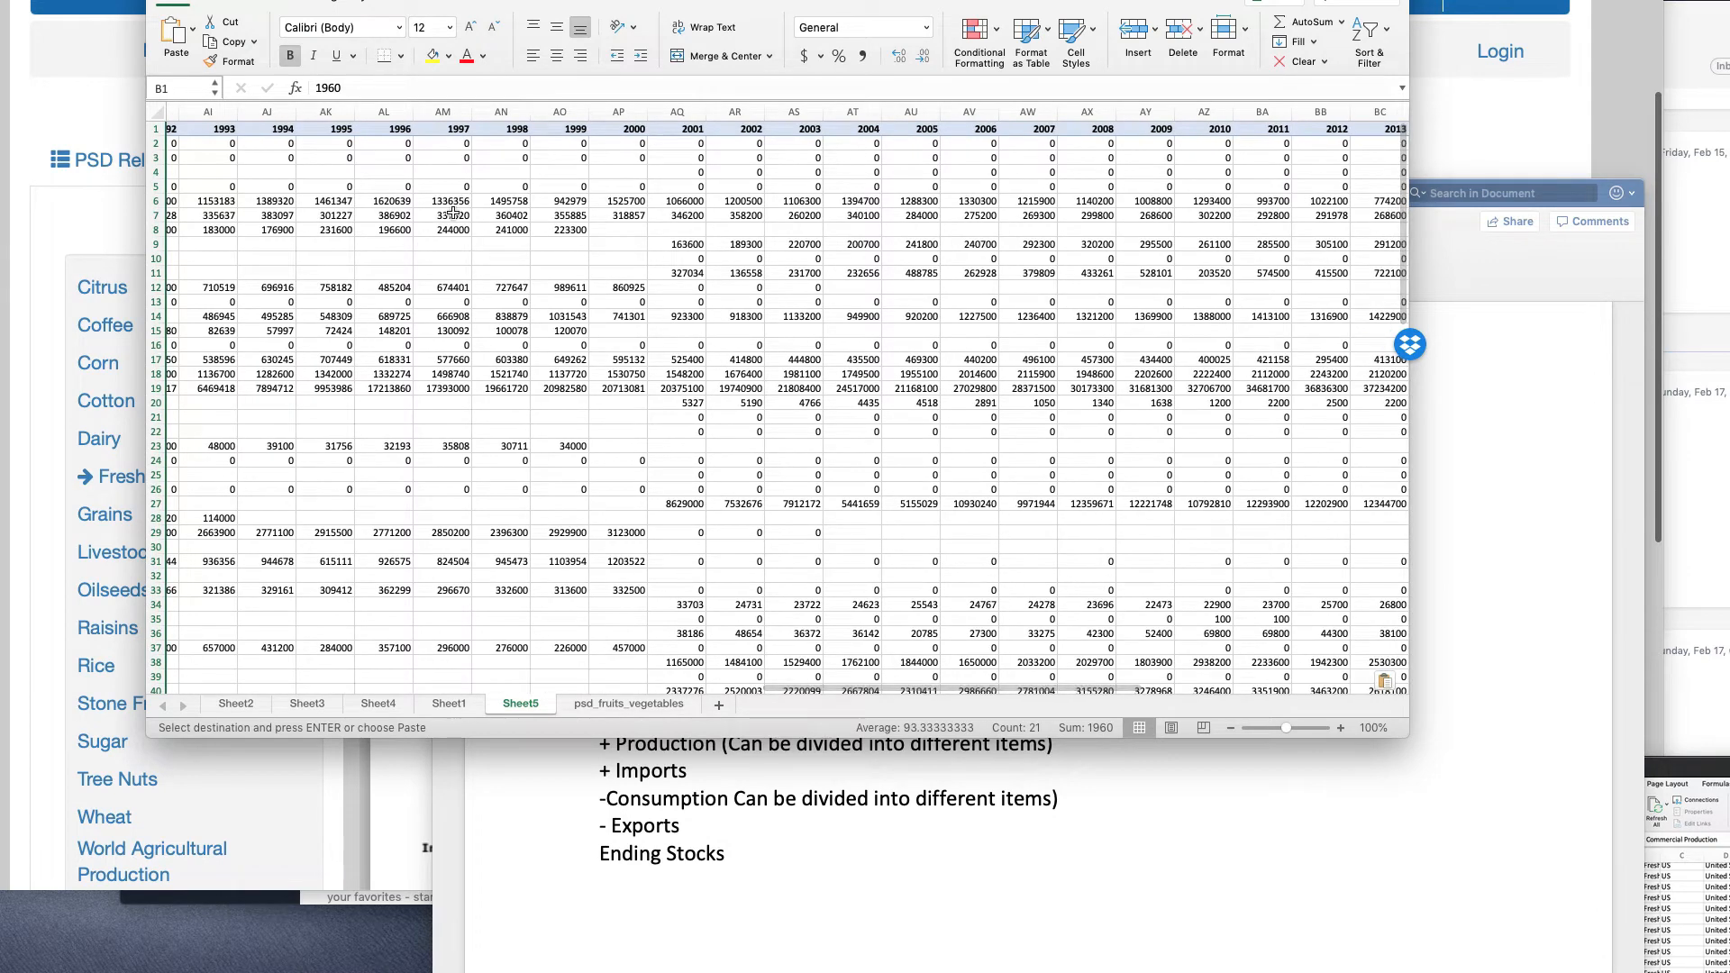
pyautogui.keyDown('shift'); pyautogui.click(560, 111); pyautogui.keyUp('shift')
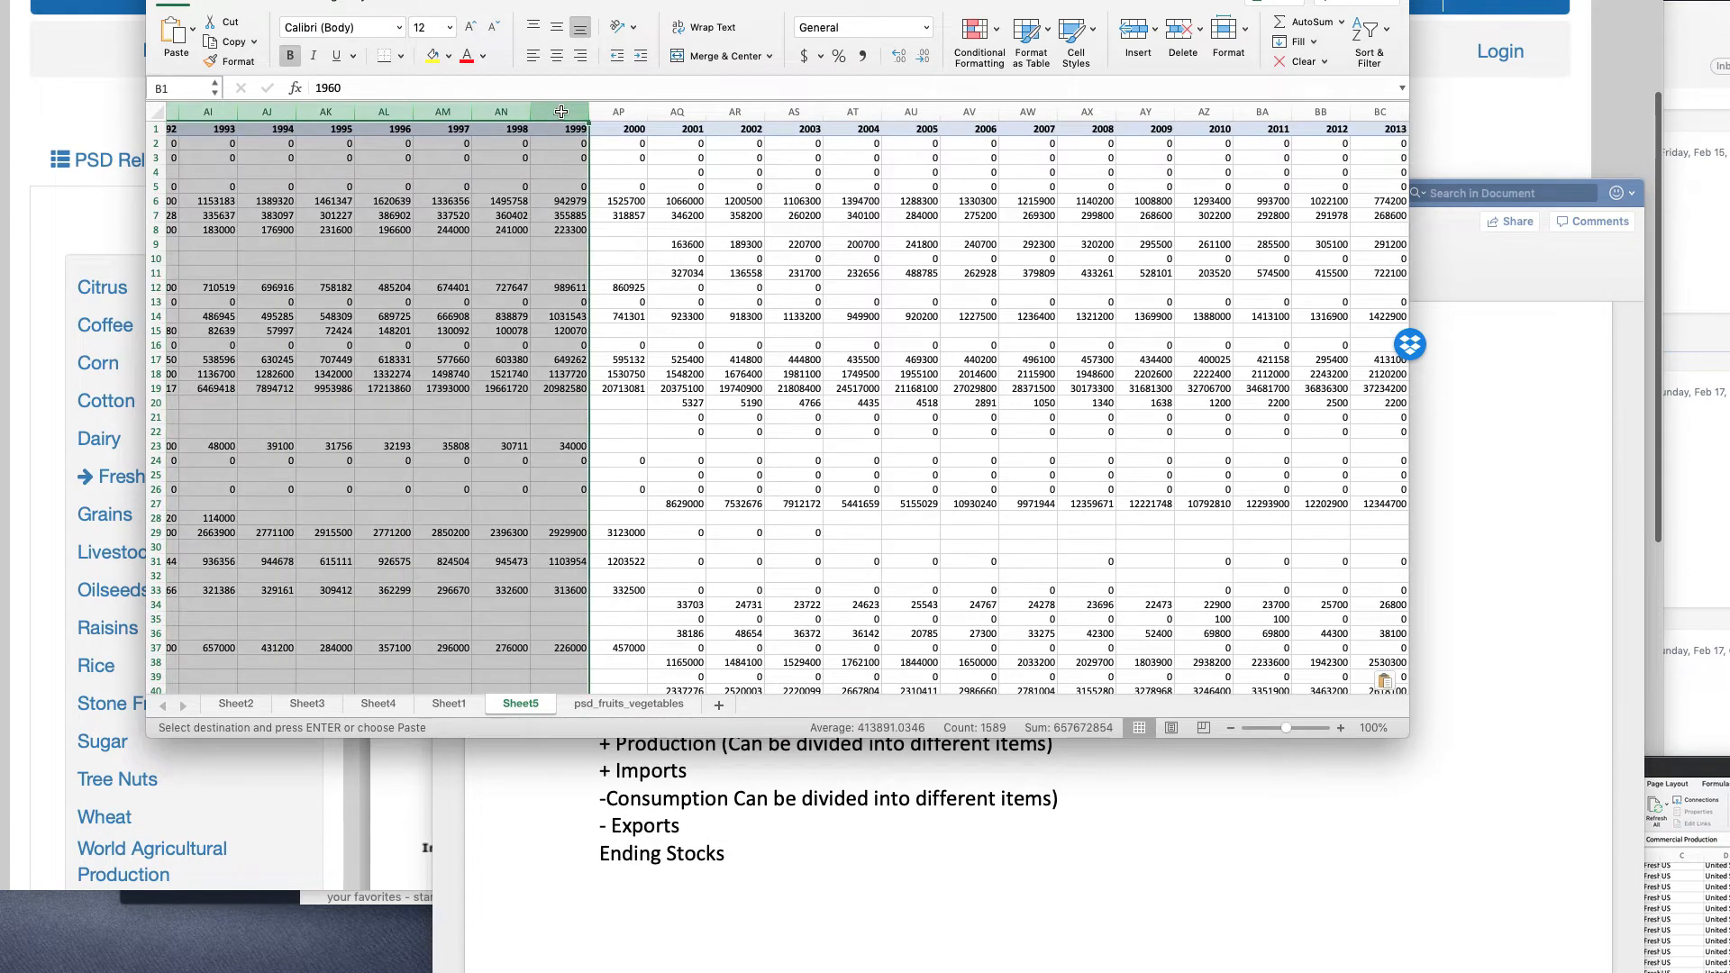
pyautogui.rightClick(560, 111)
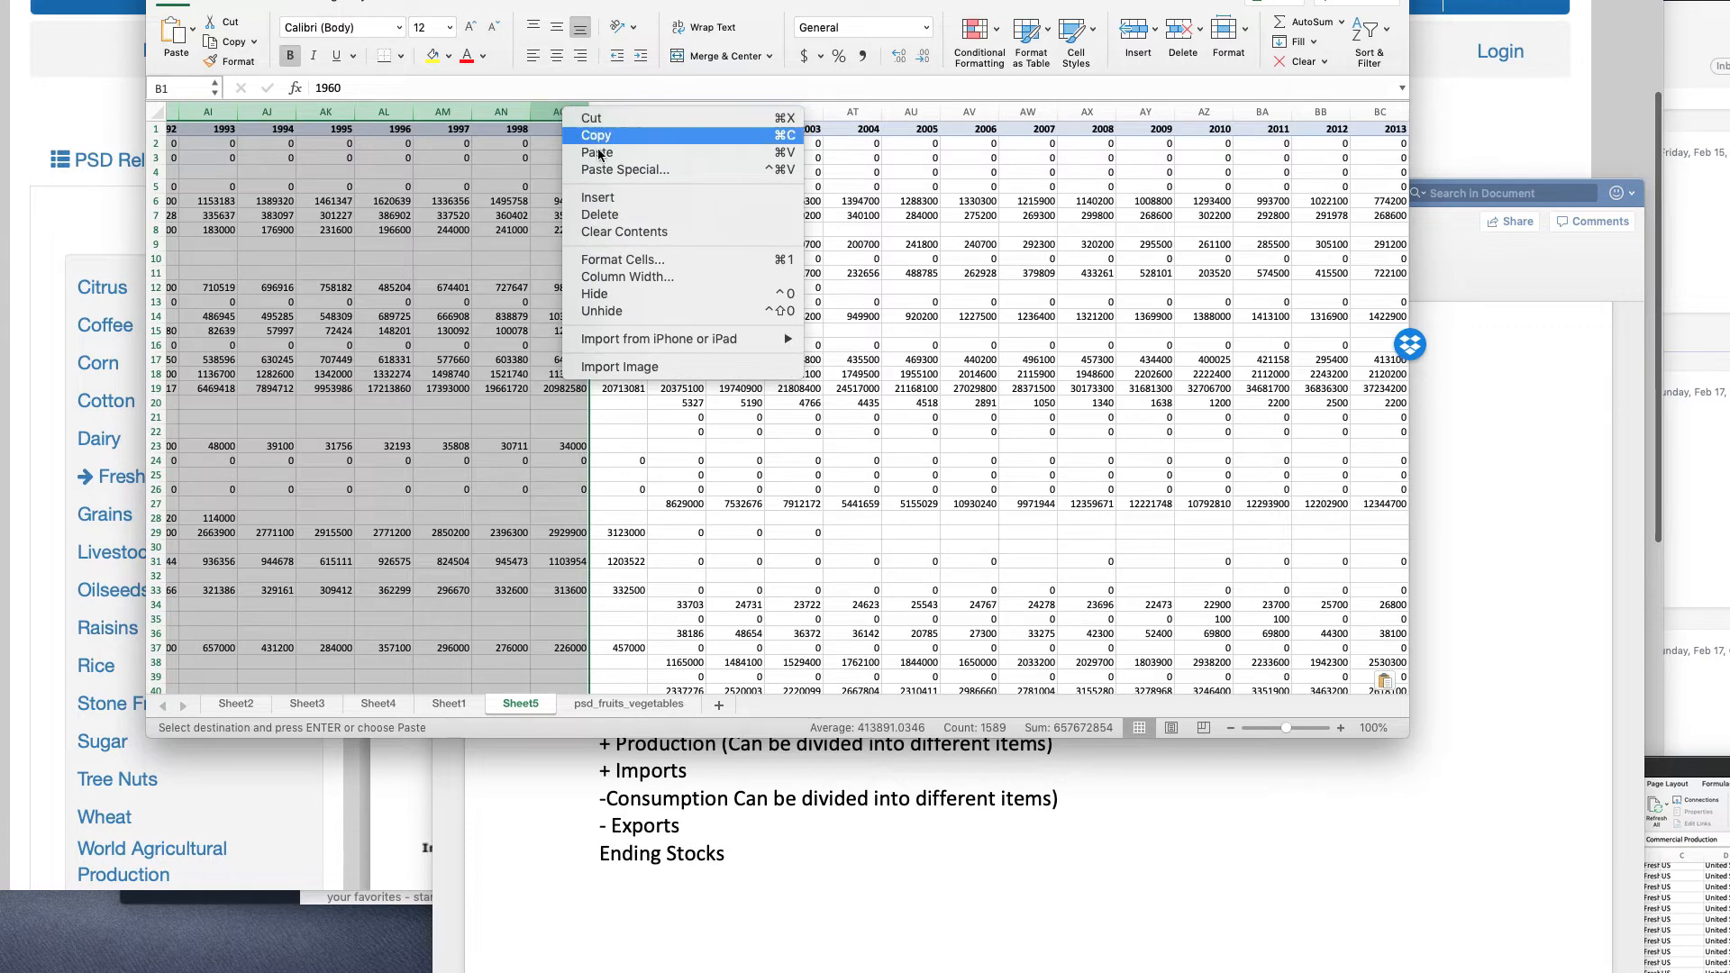
pyautogui.click(600, 215)
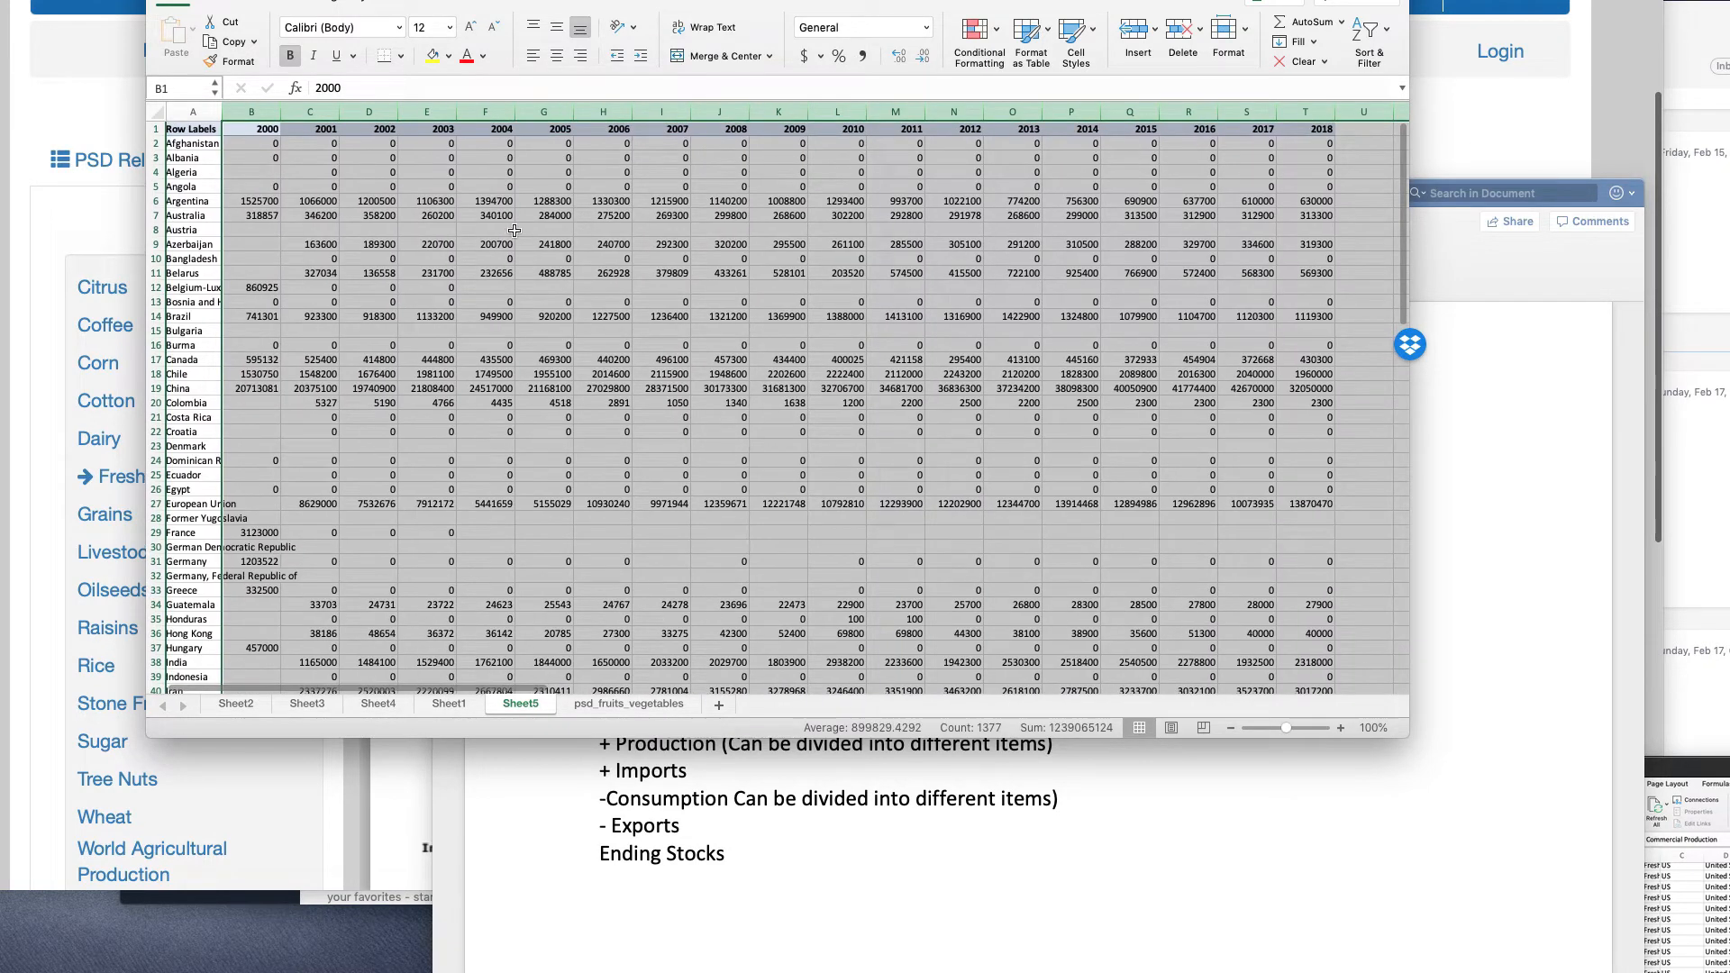
# - Look over the remaining 2000 to 2018 columns and the country rows of the copied table
pyautogui.scroll(-1, 386, 222)
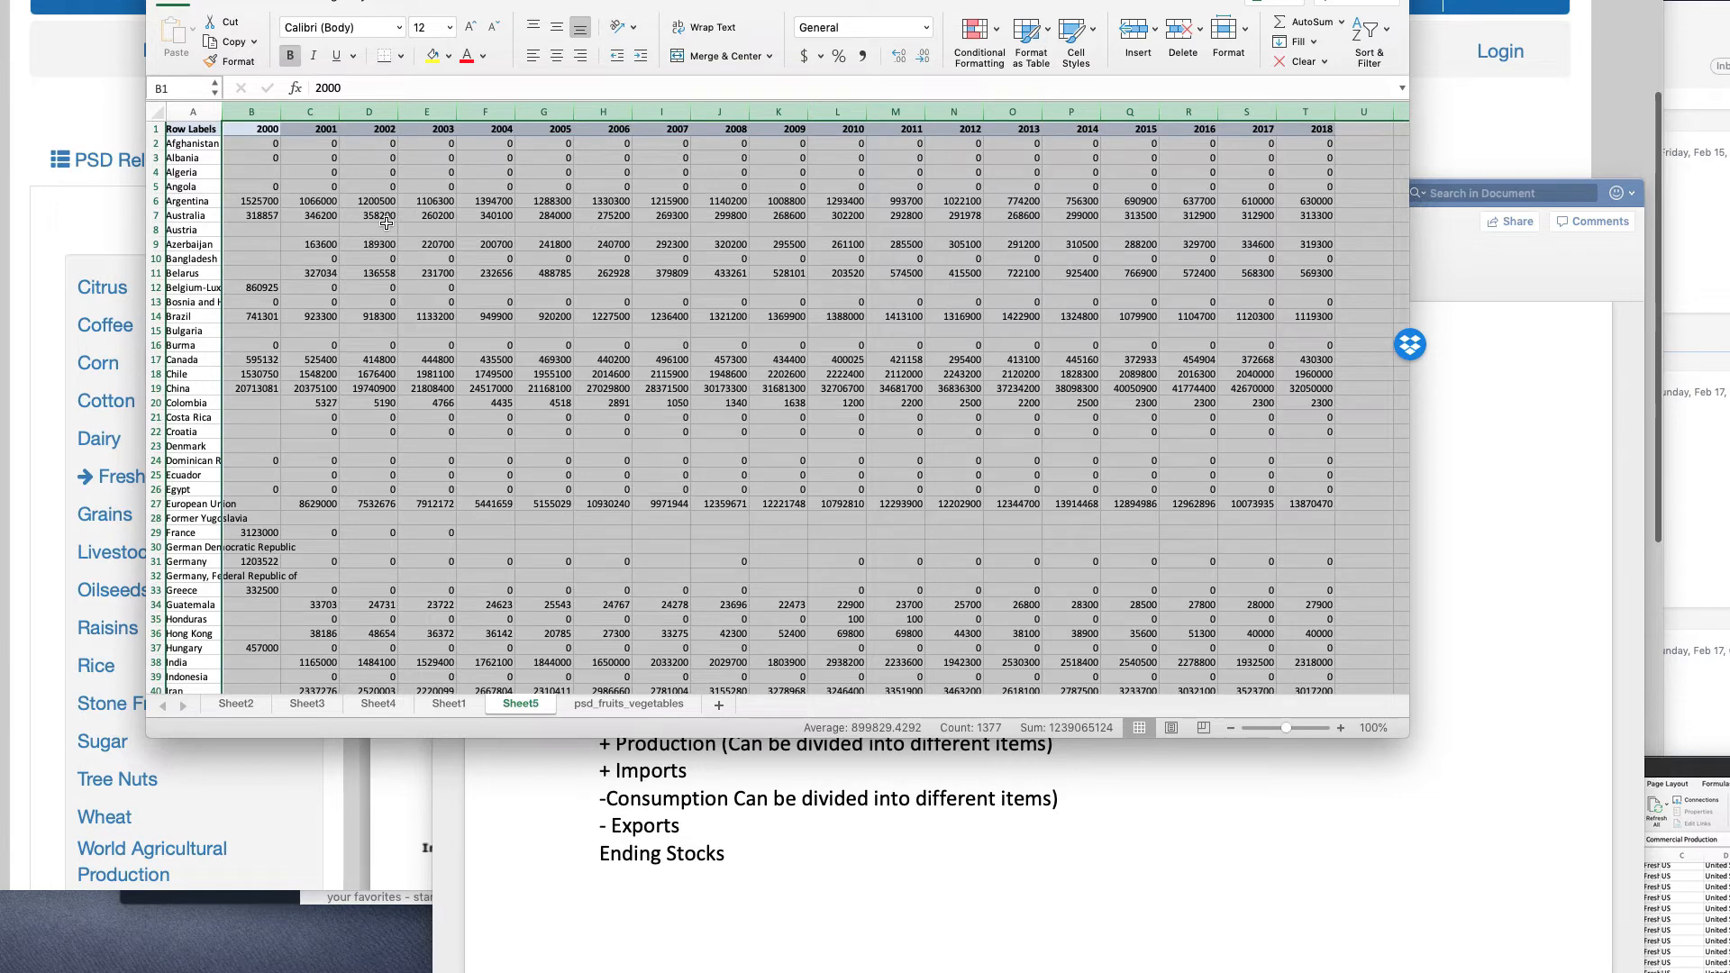
pyautogui.click(196, 145)
pyautogui.hscroll(10, 197, 144)
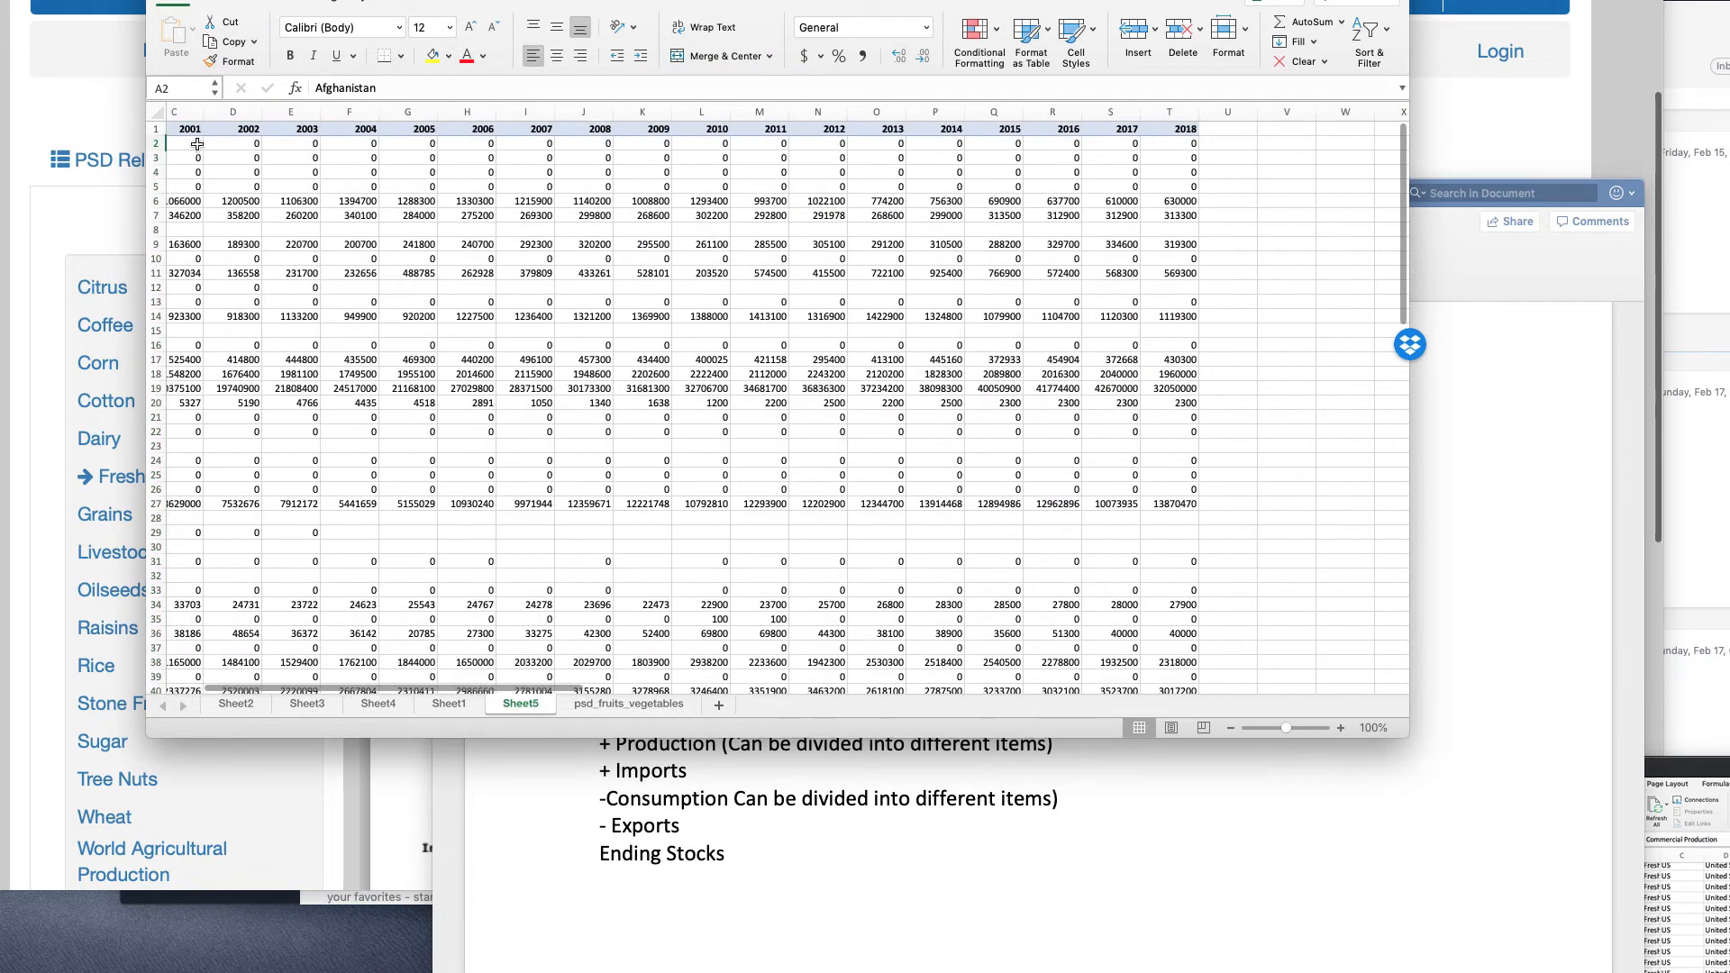
pyautogui.hscroll(-10, 196, 144)
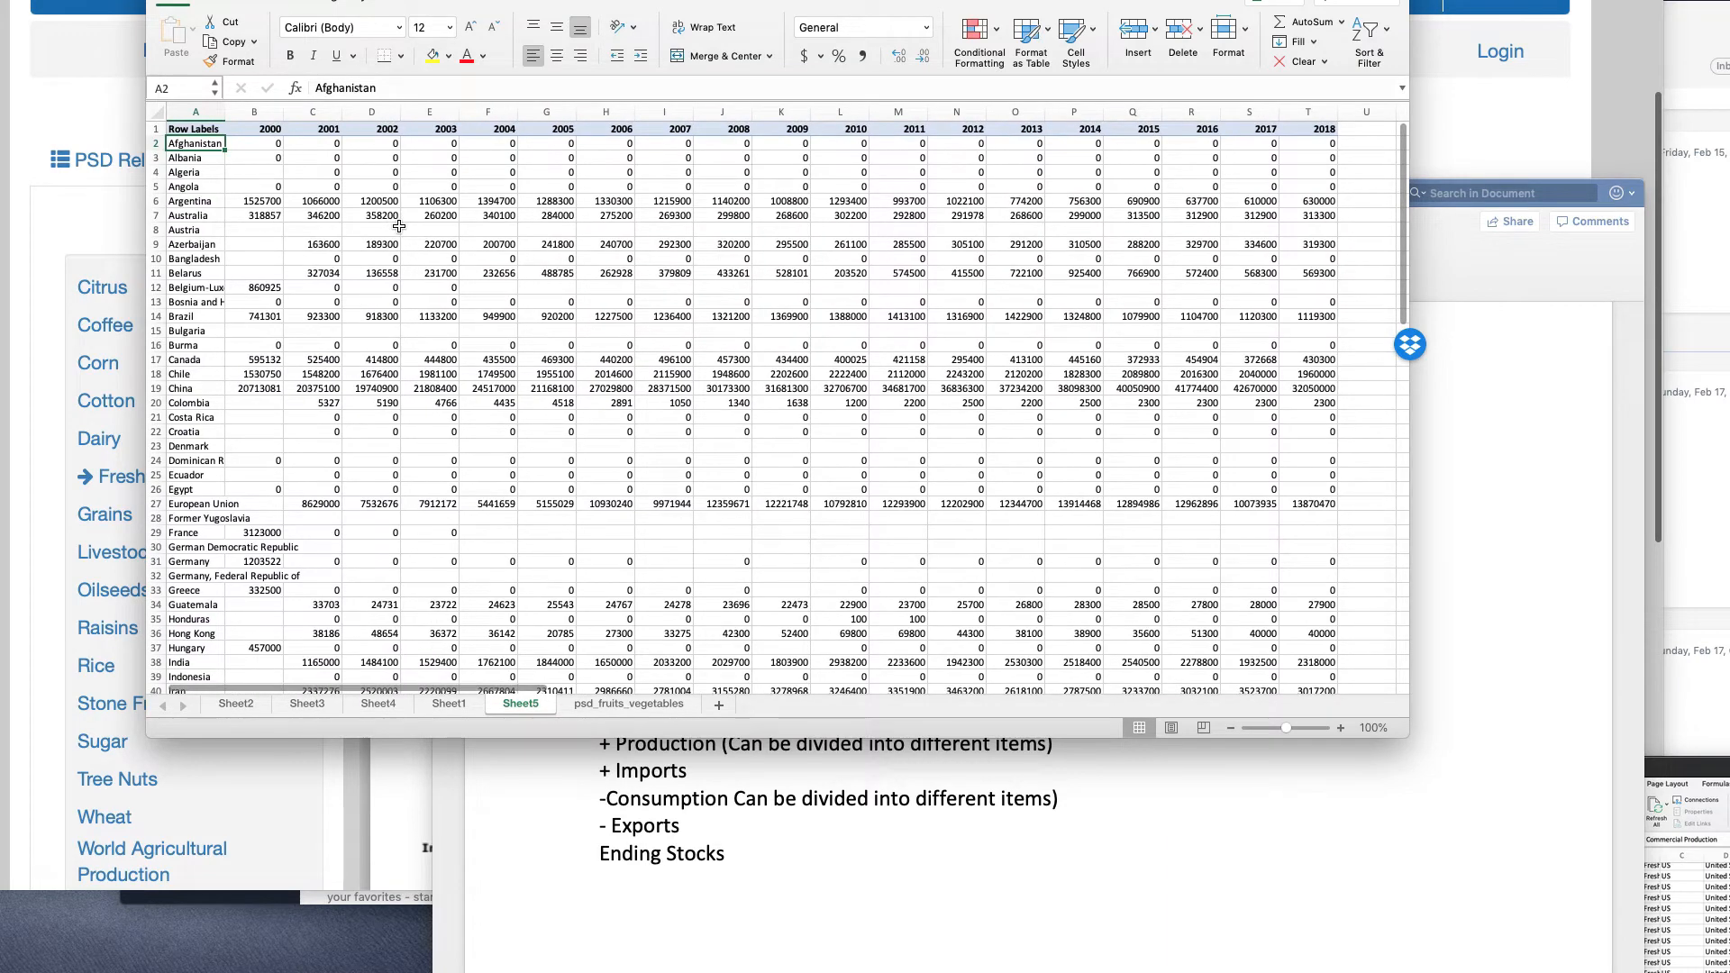
pyautogui.click(501, 190)
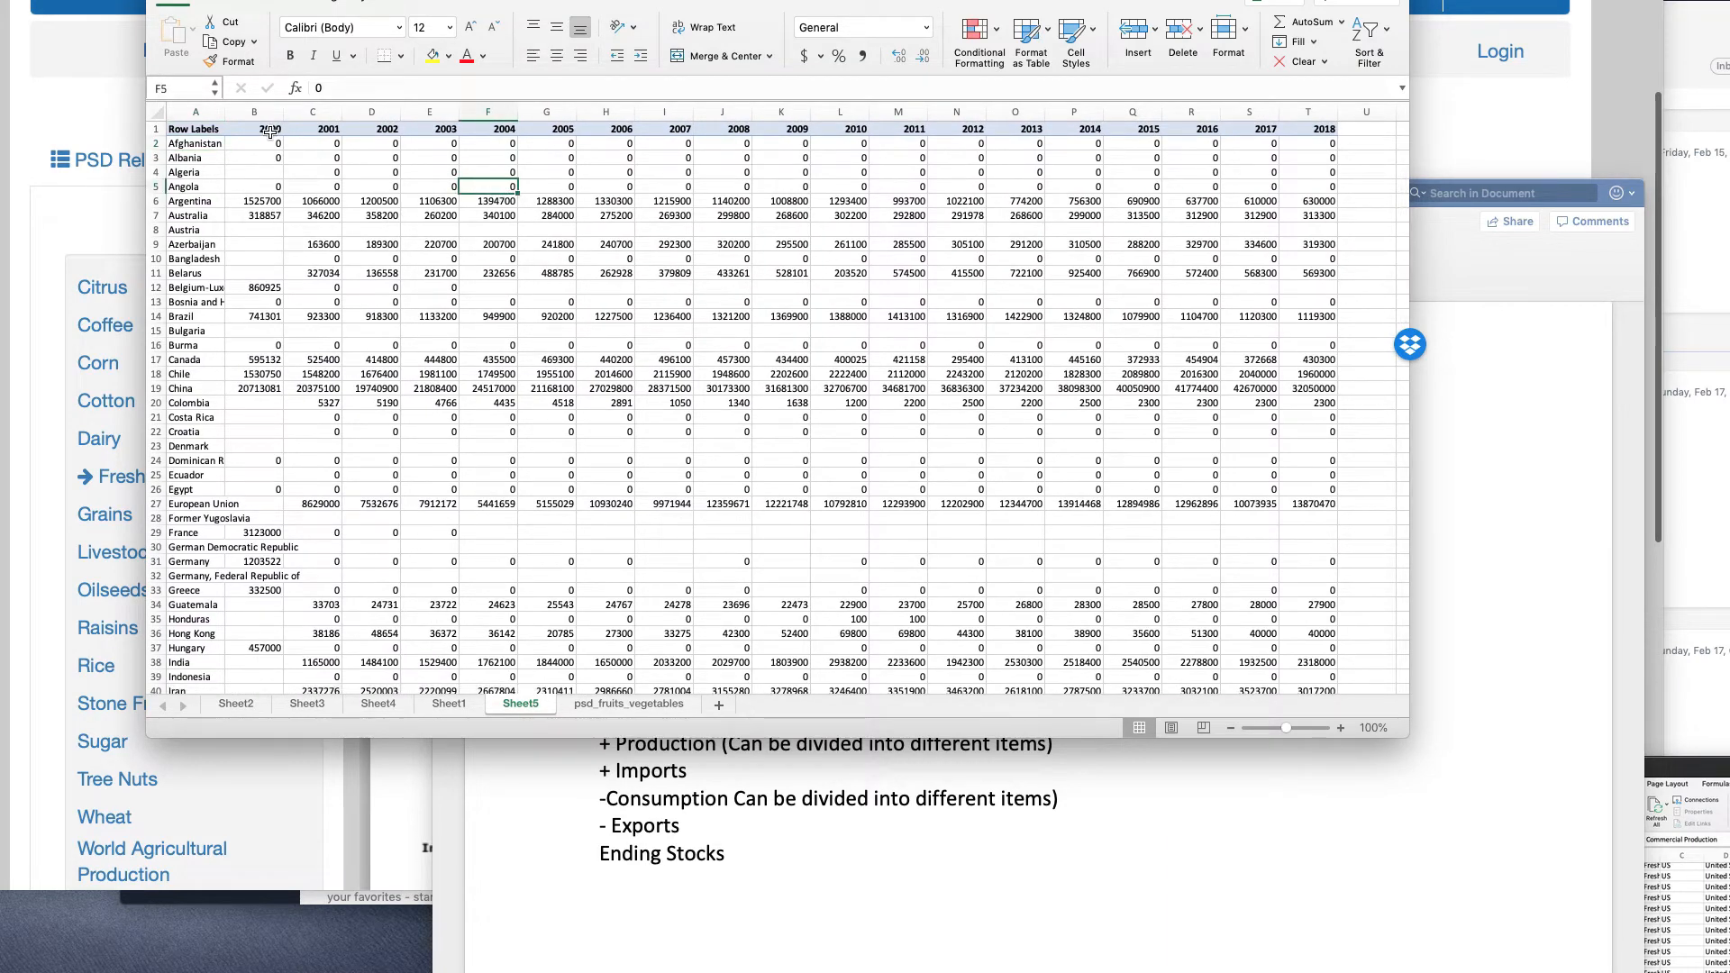
pyautogui.scroll(-5, 501, 386)
pyautogui.scroll(5, 501, 385)
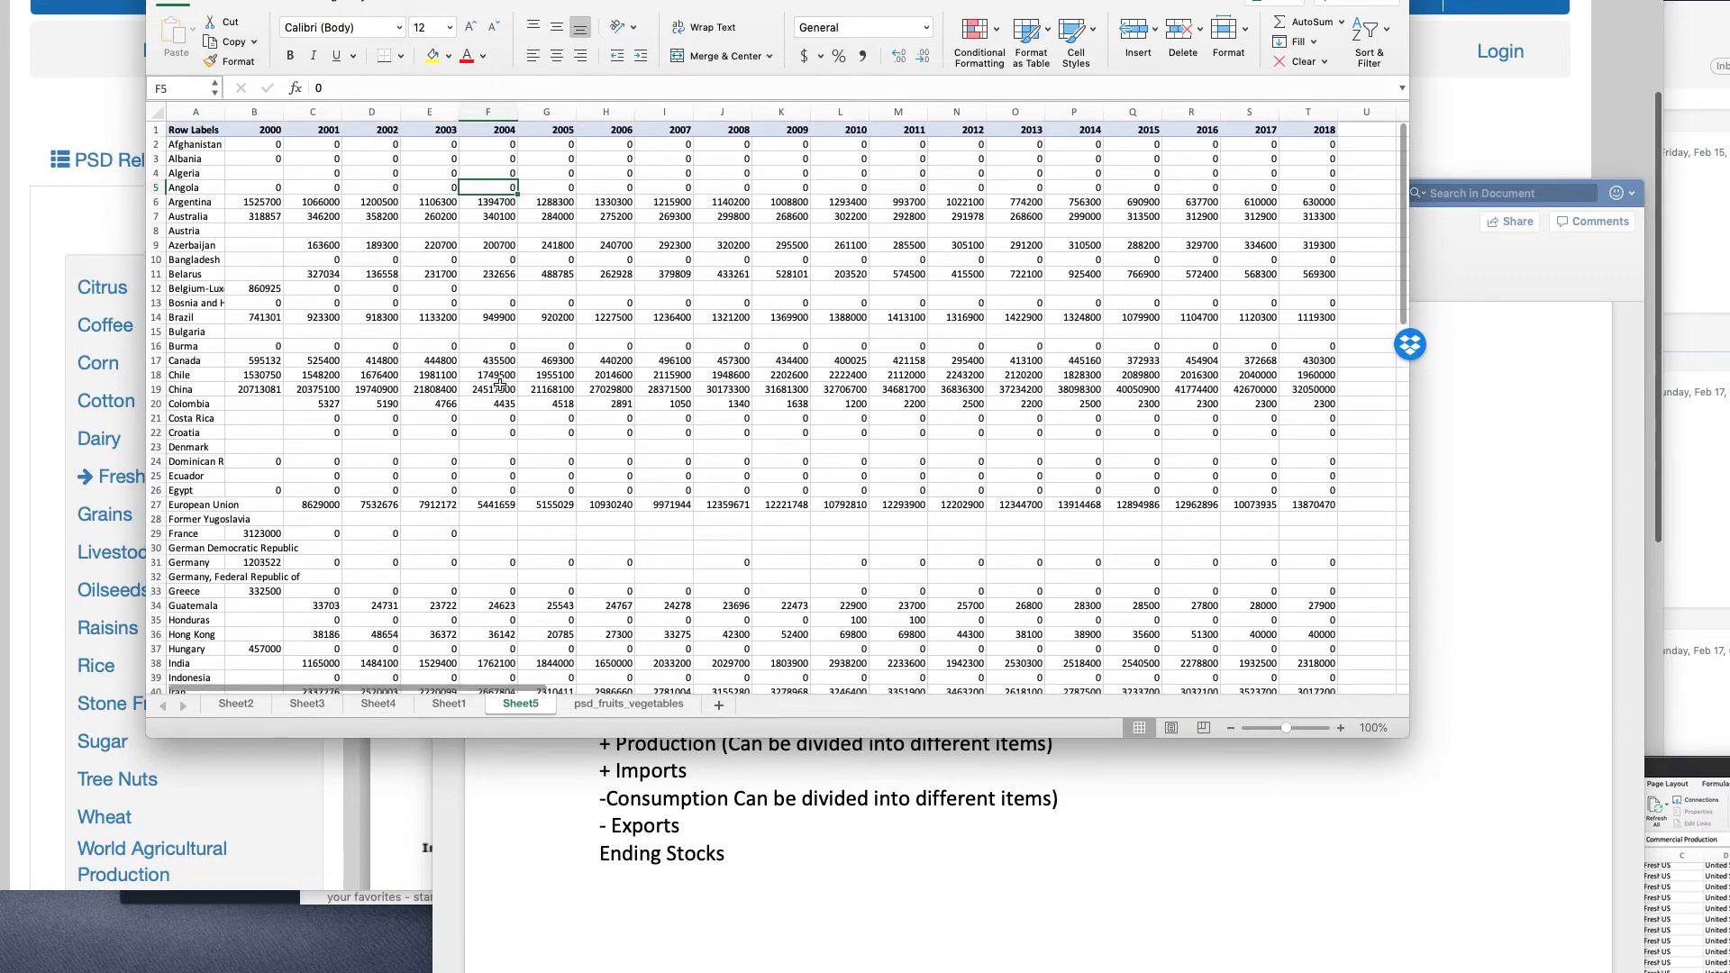
# - Sort the copied country table on Sheet5 by the 2018 column's values, from largest to smallest
pyautogui.click(1305, 159)
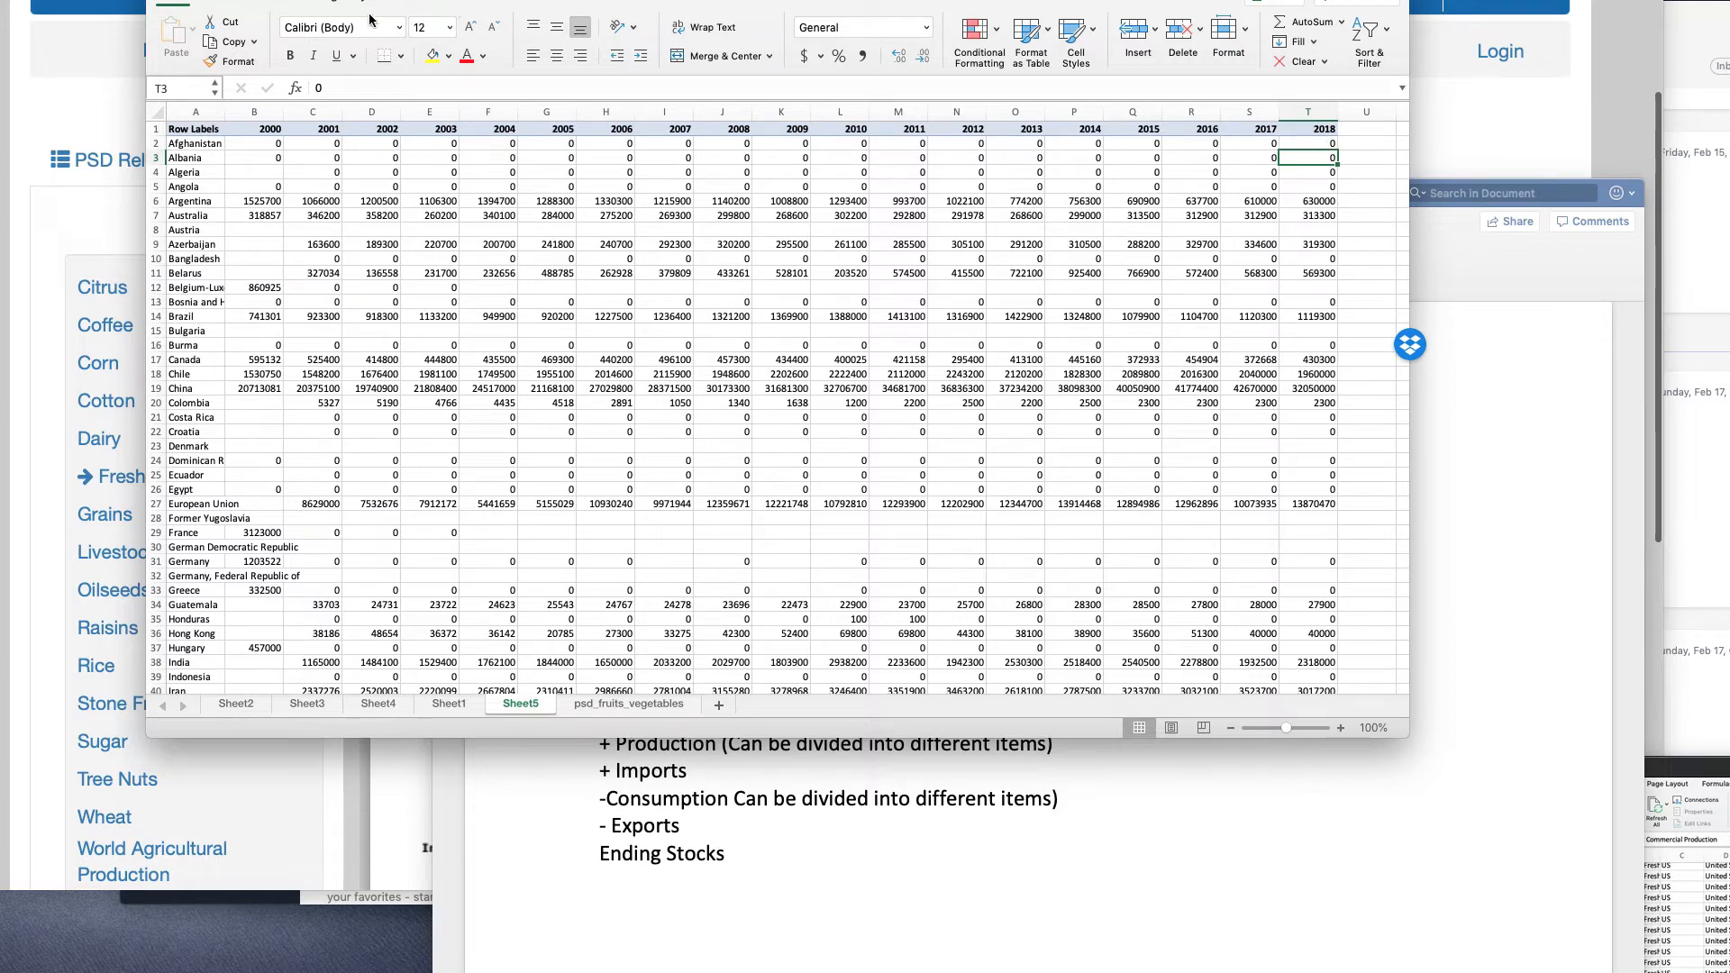
pyautogui.click(495, 3)
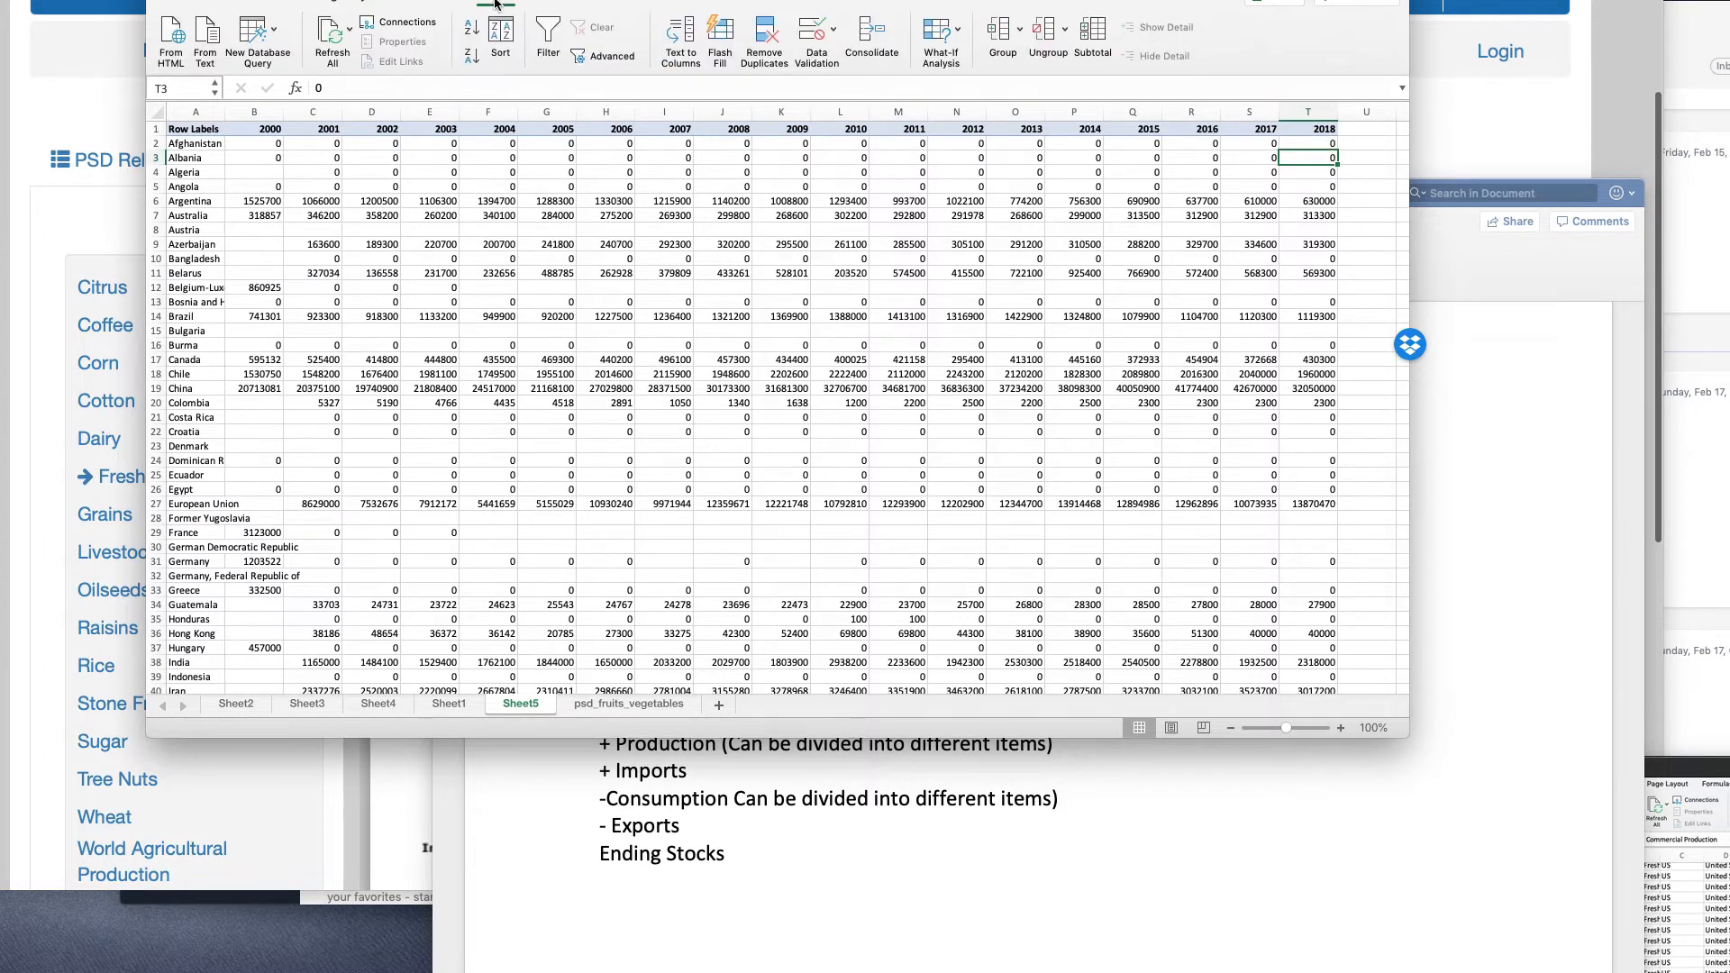
pyautogui.click(504, 36)
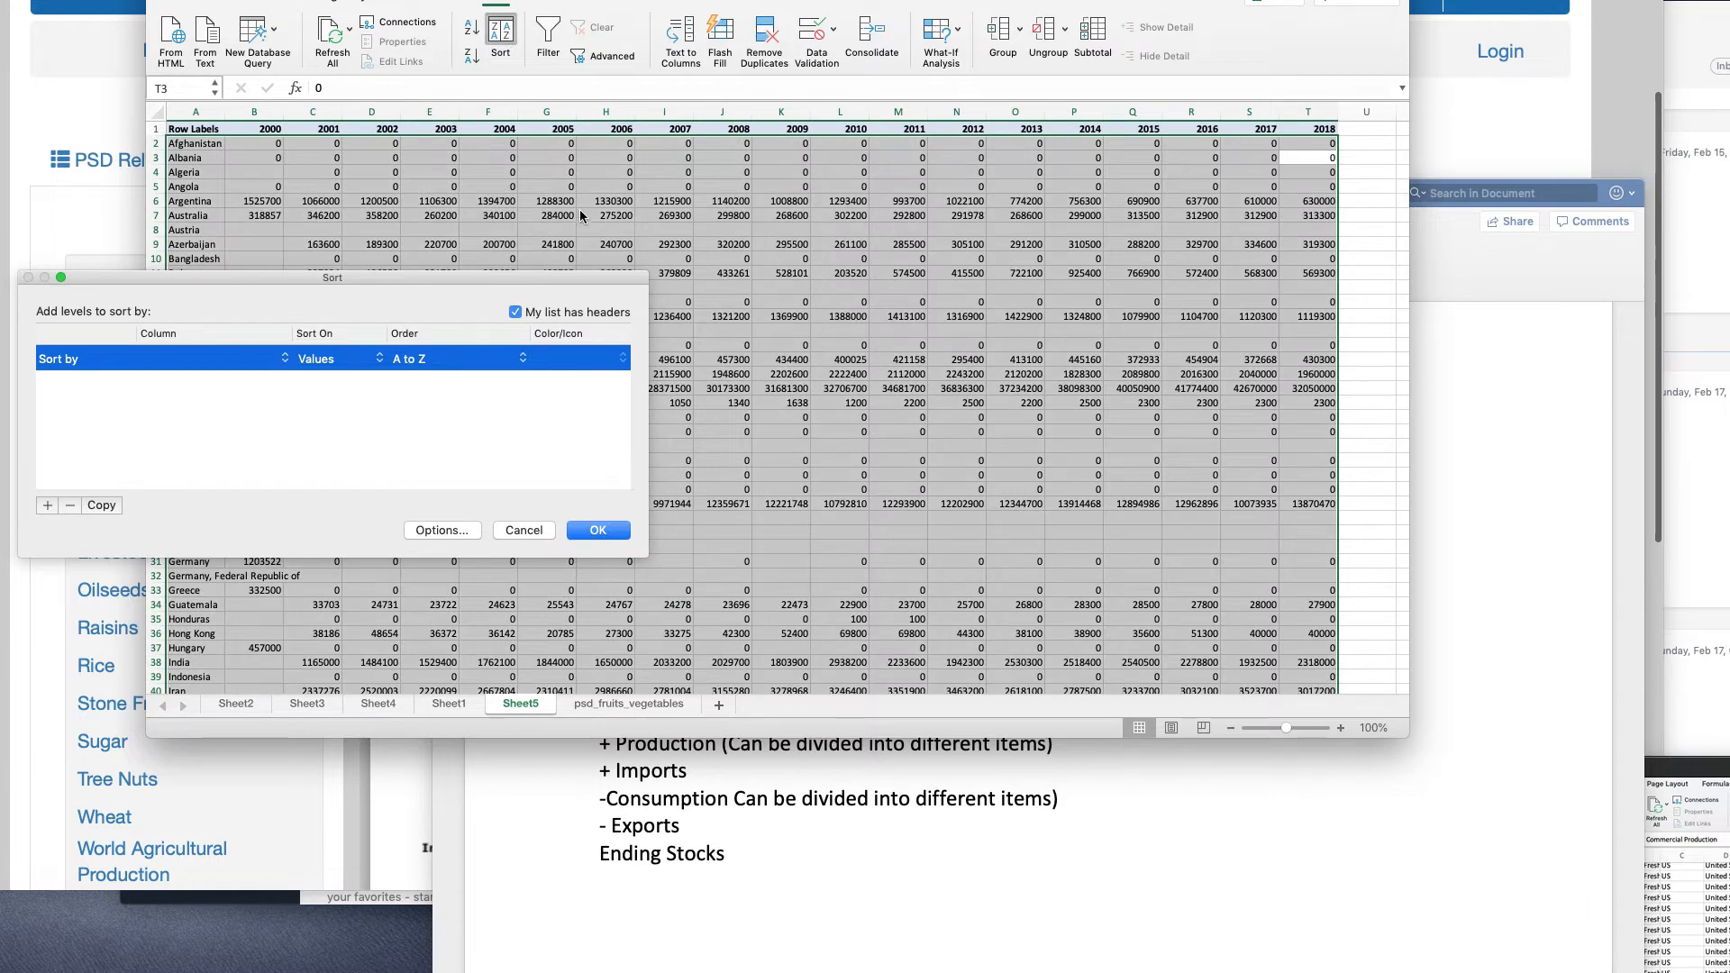
pyautogui.click(262, 360)
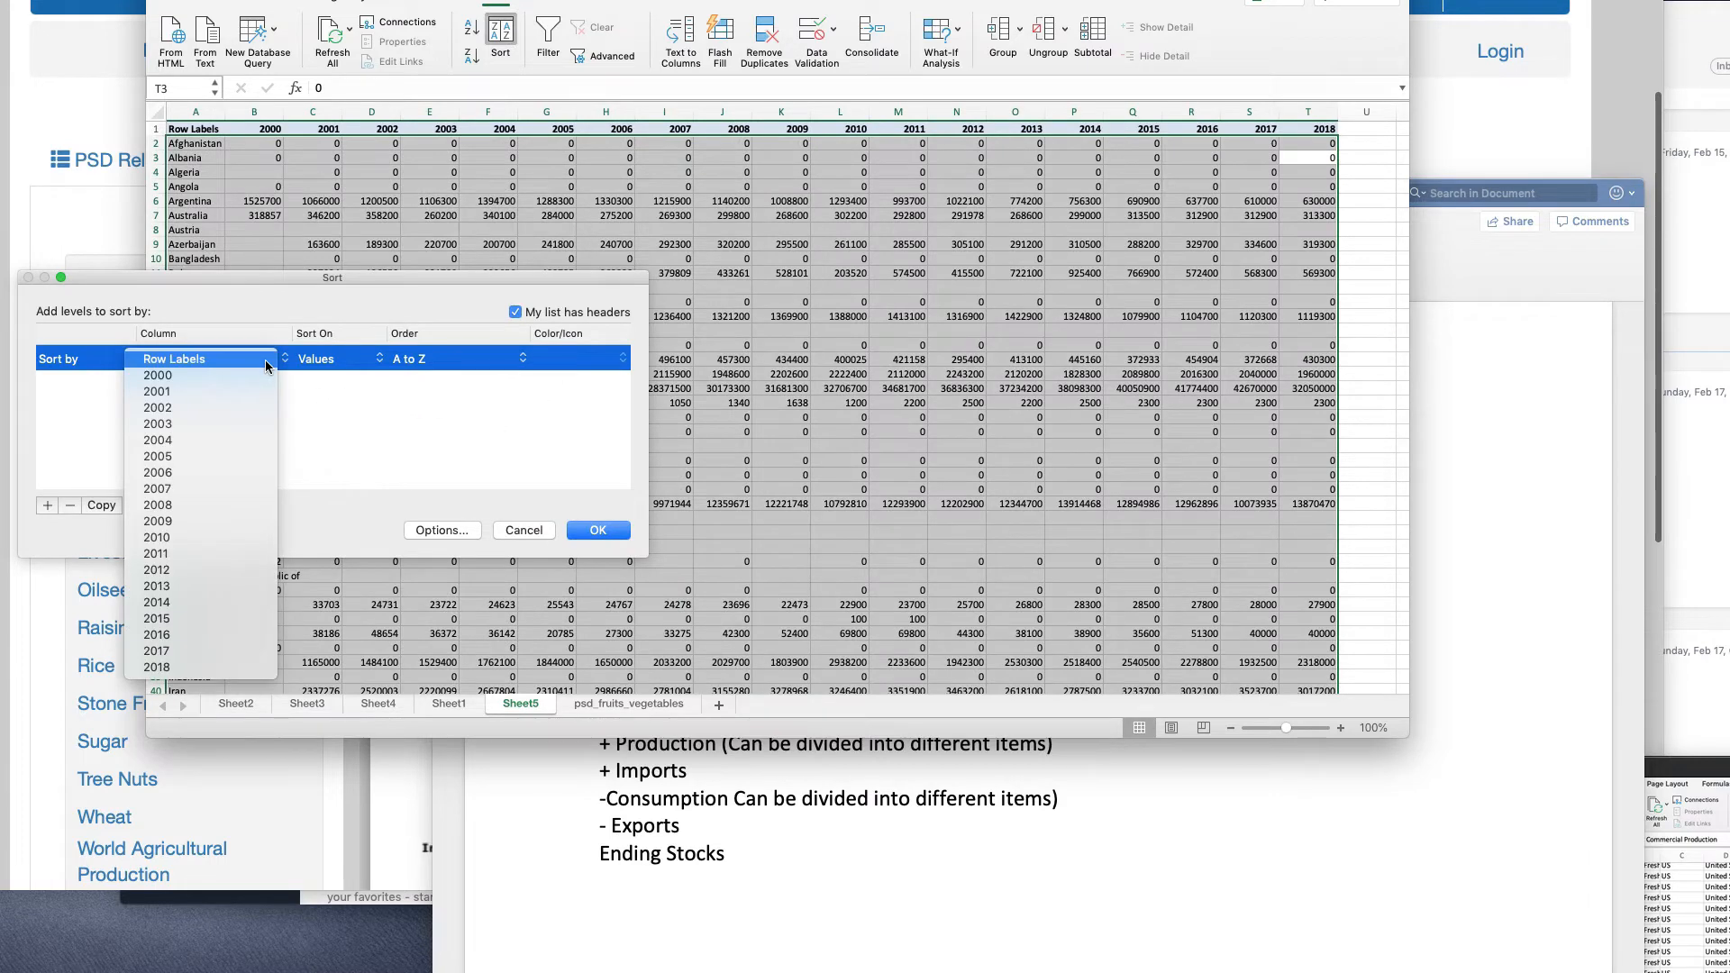
pyautogui.click(223, 669)
pyautogui.click(492, 359)
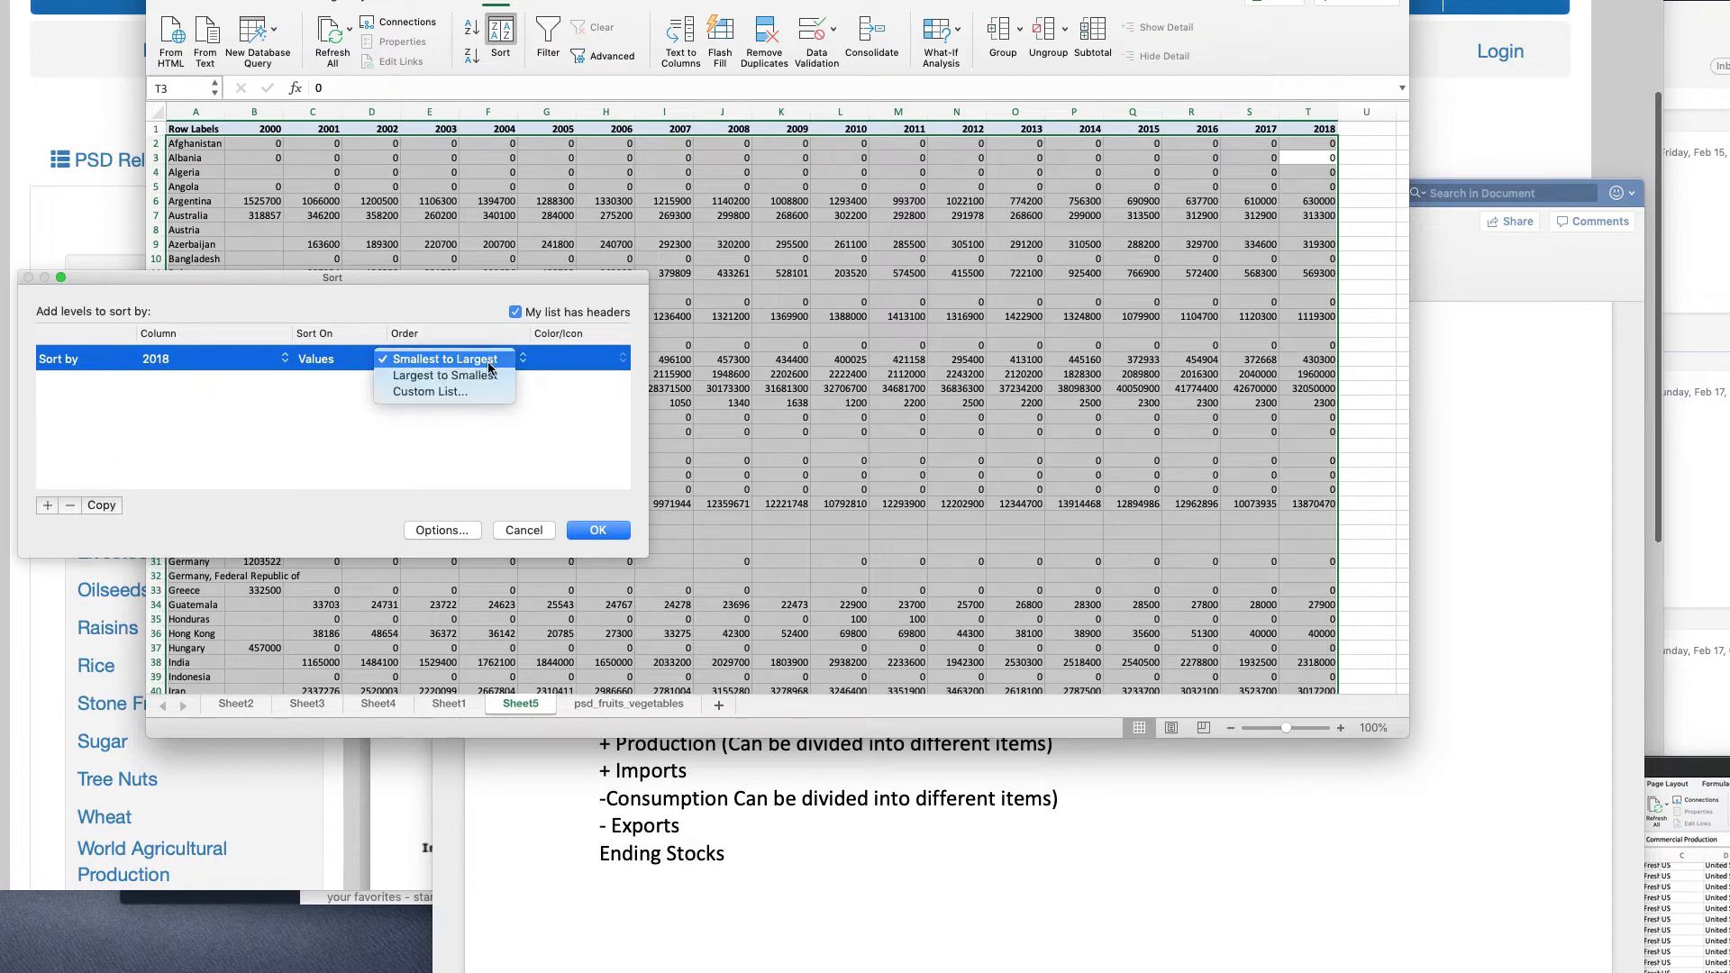
pyautogui.click(492, 377)
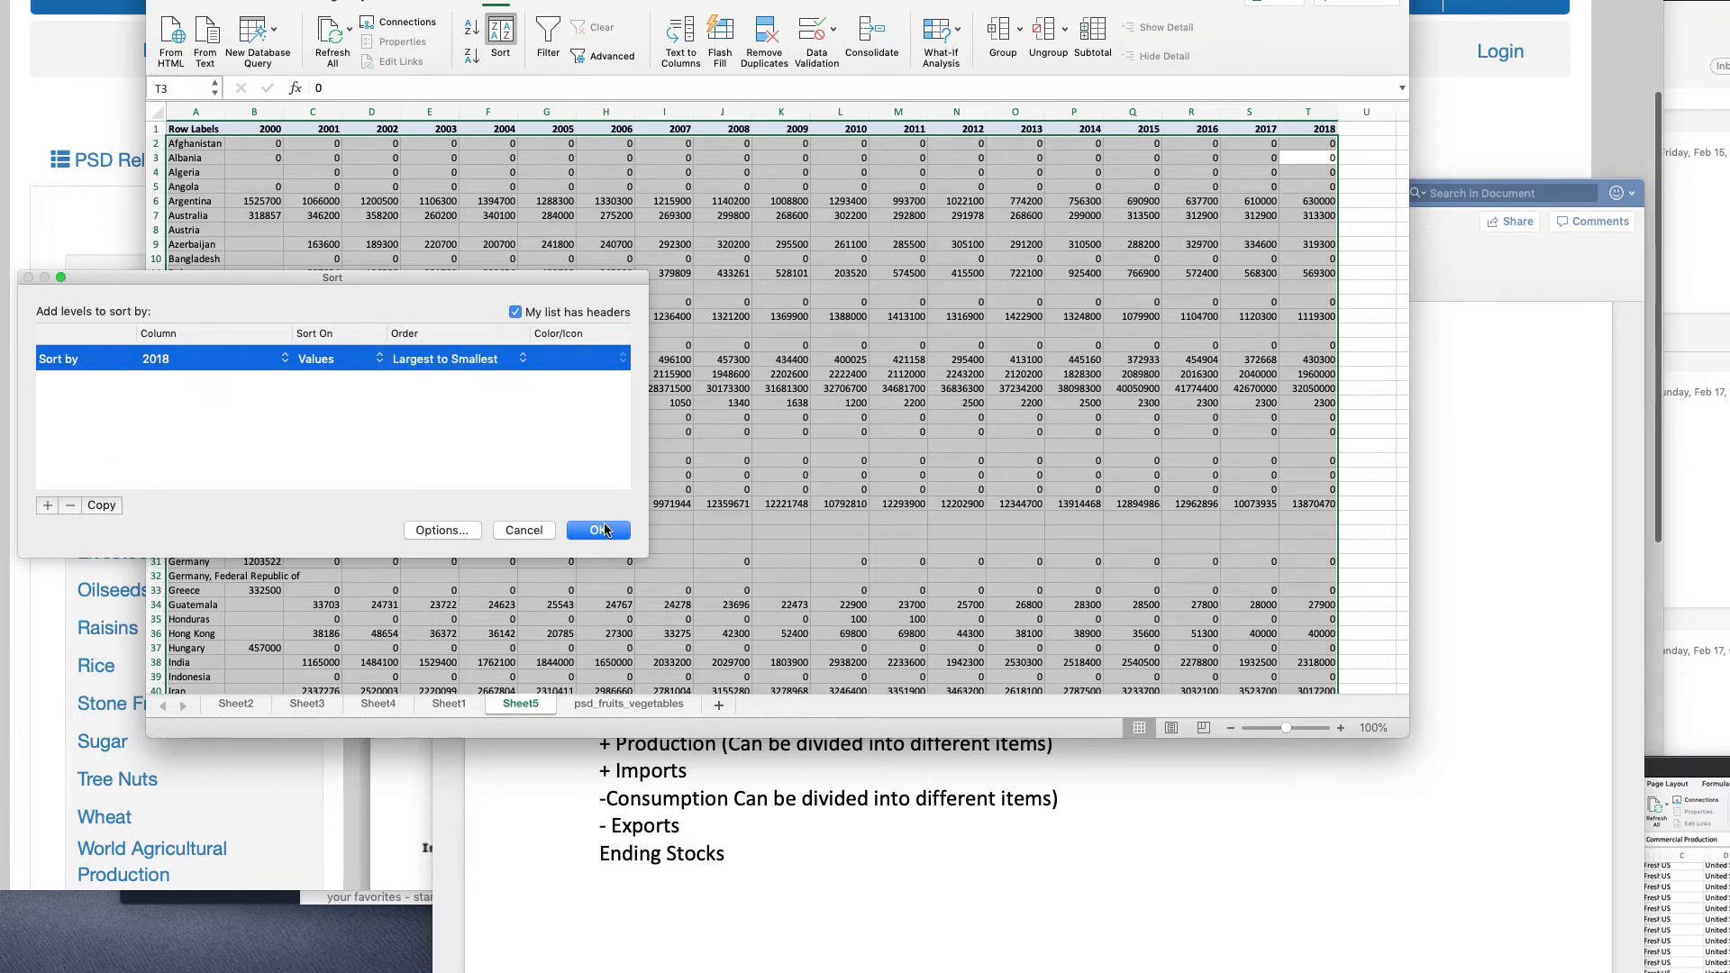
pyautogui.click(601, 530)
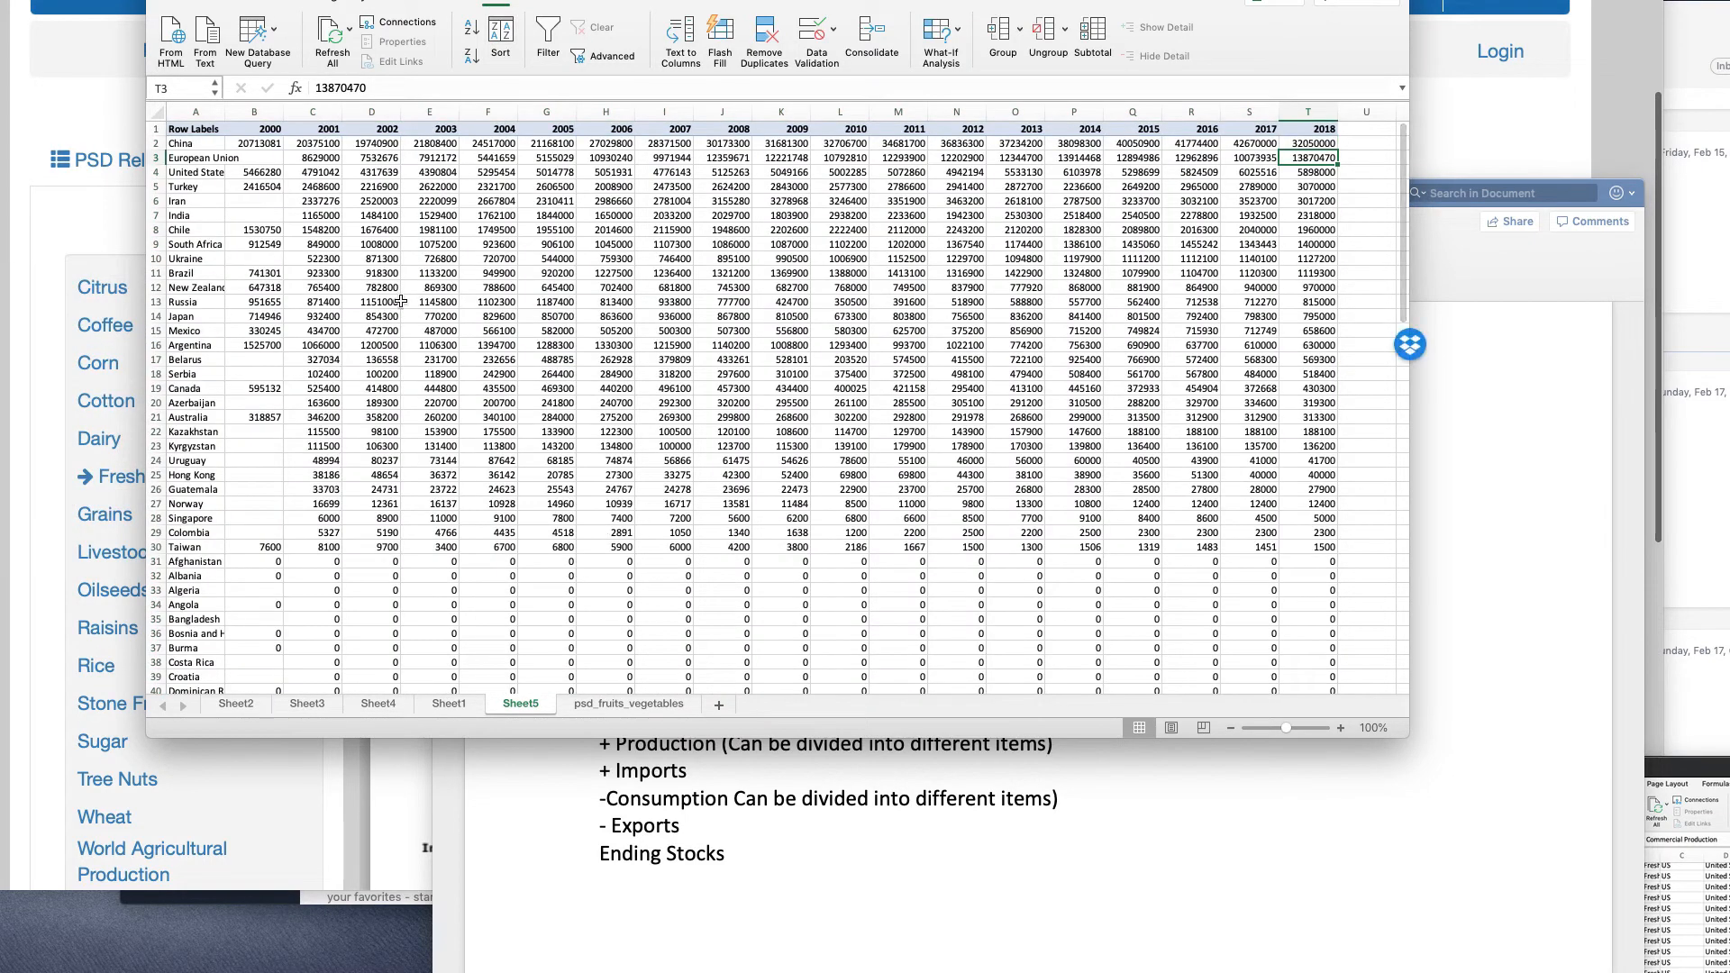
# - Format the non-zero country rows from China to Taiwan (A2:T30) with thousands separators and no decimal places
pyautogui.moveTo(200, 145); pyautogui.dragTo(766, 157)
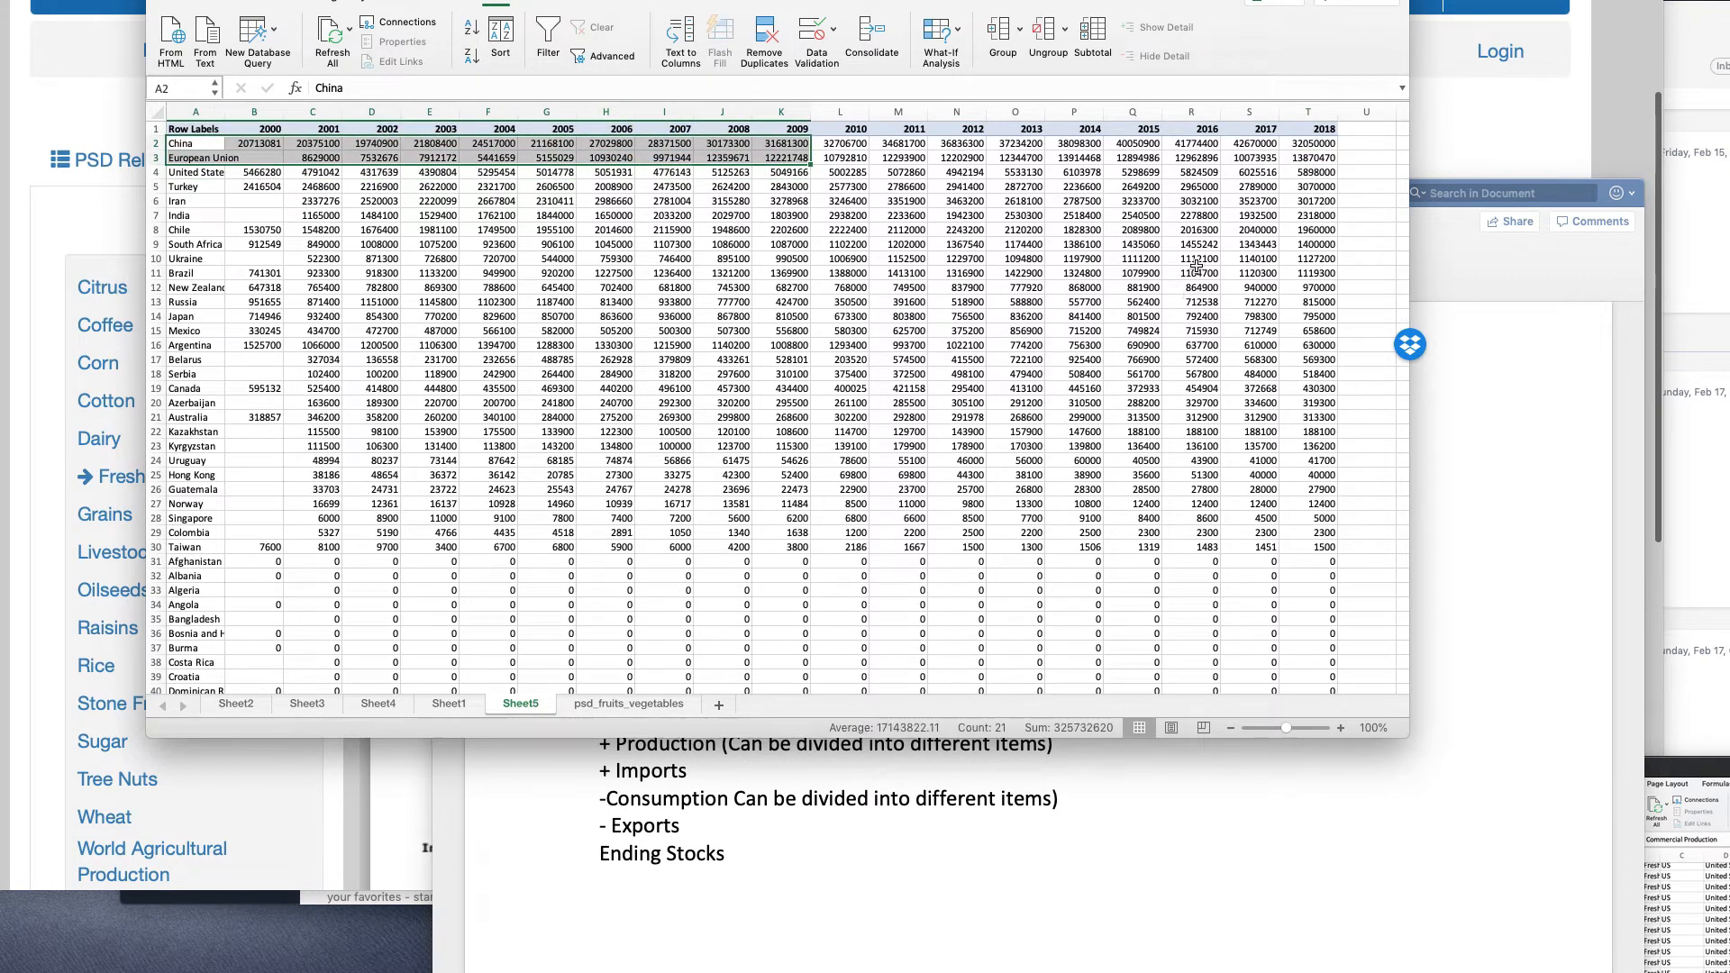
pyautogui.keyDown('shift'); pyautogui.click(1329, 548); pyautogui.keyUp('shift')
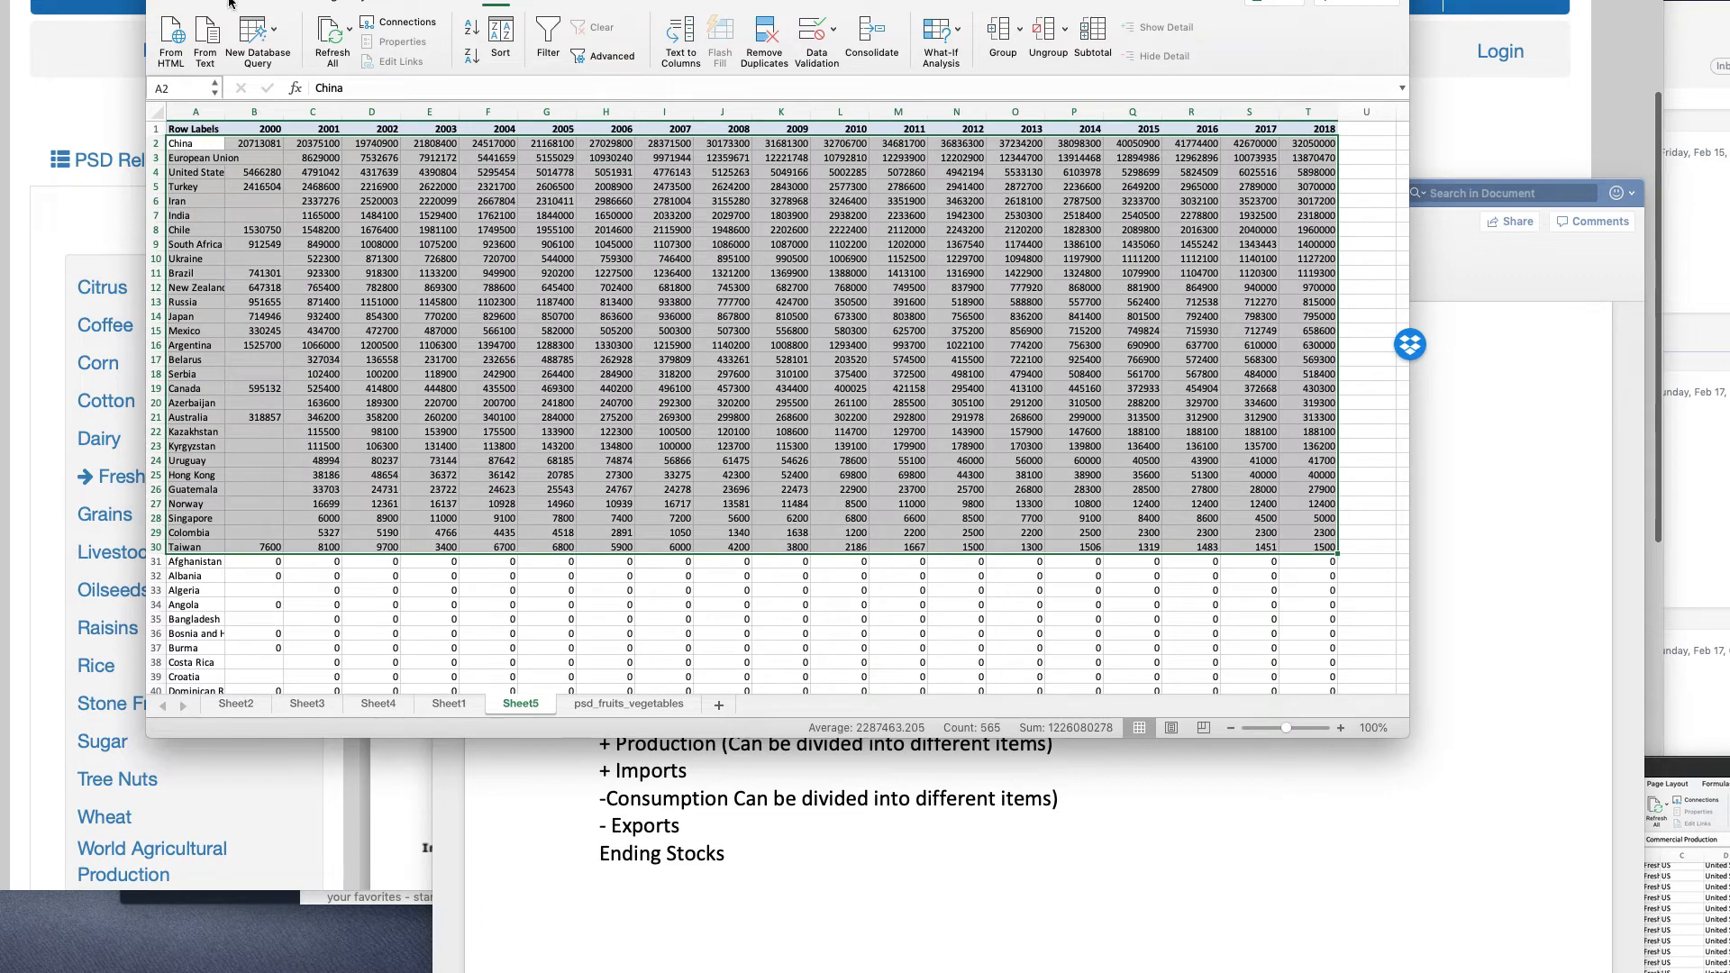
pyautogui.click(179, 3)
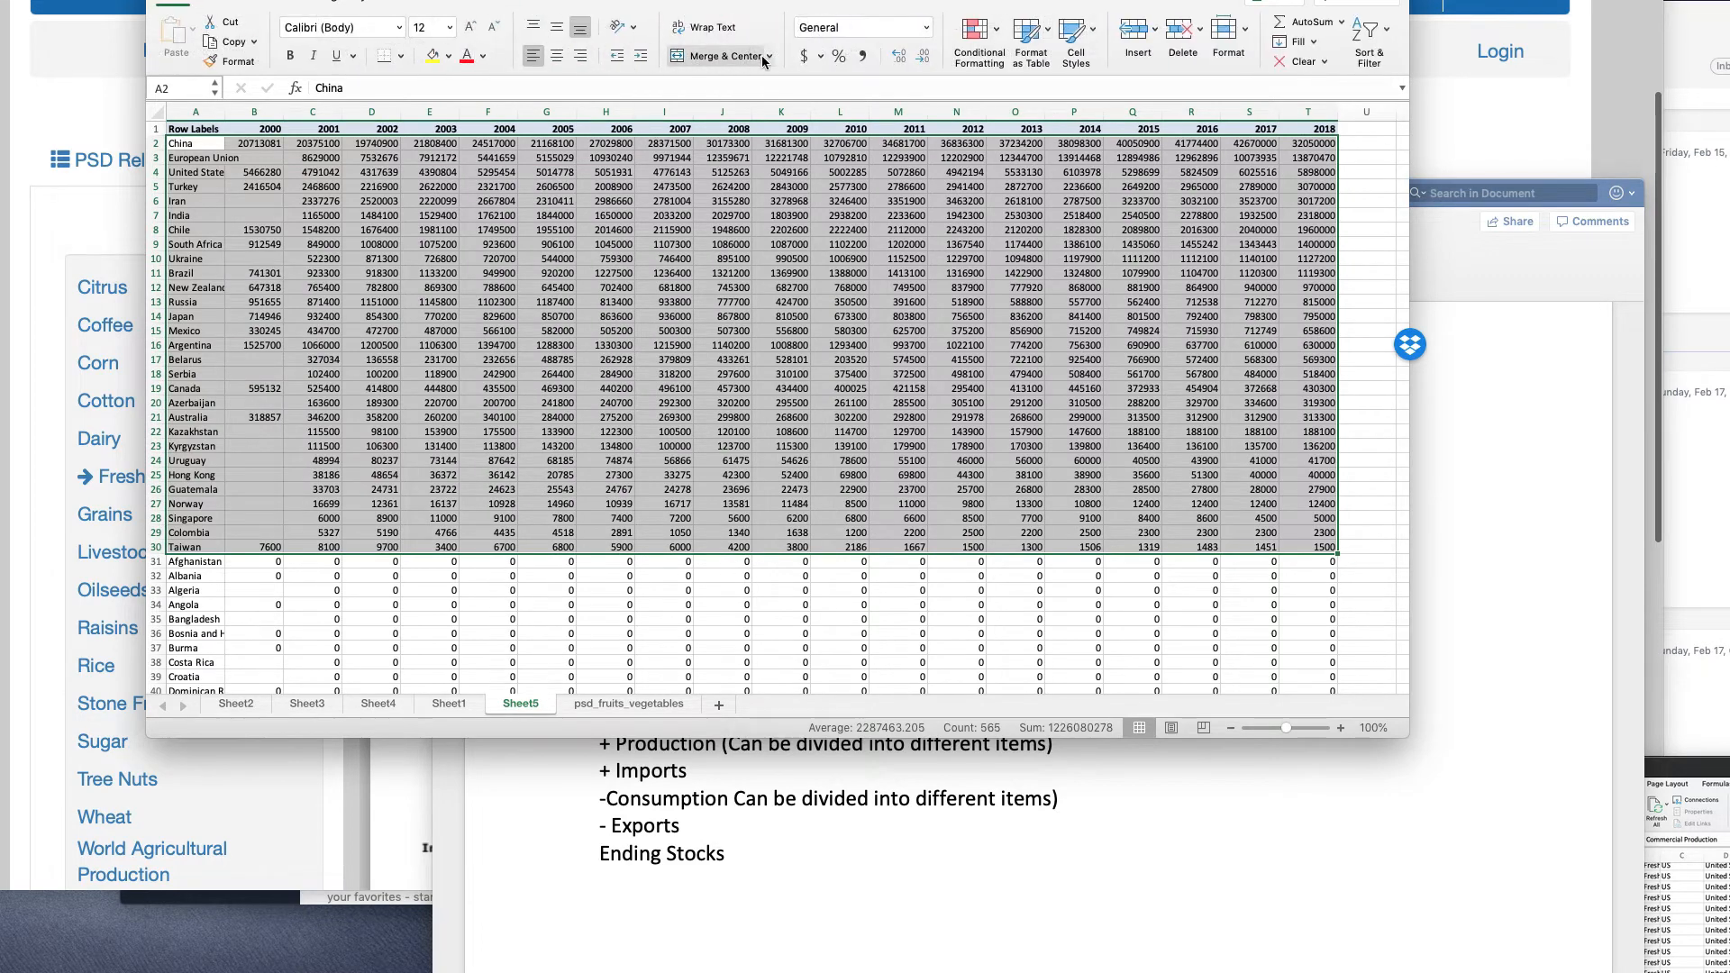
pyautogui.click(858, 56)
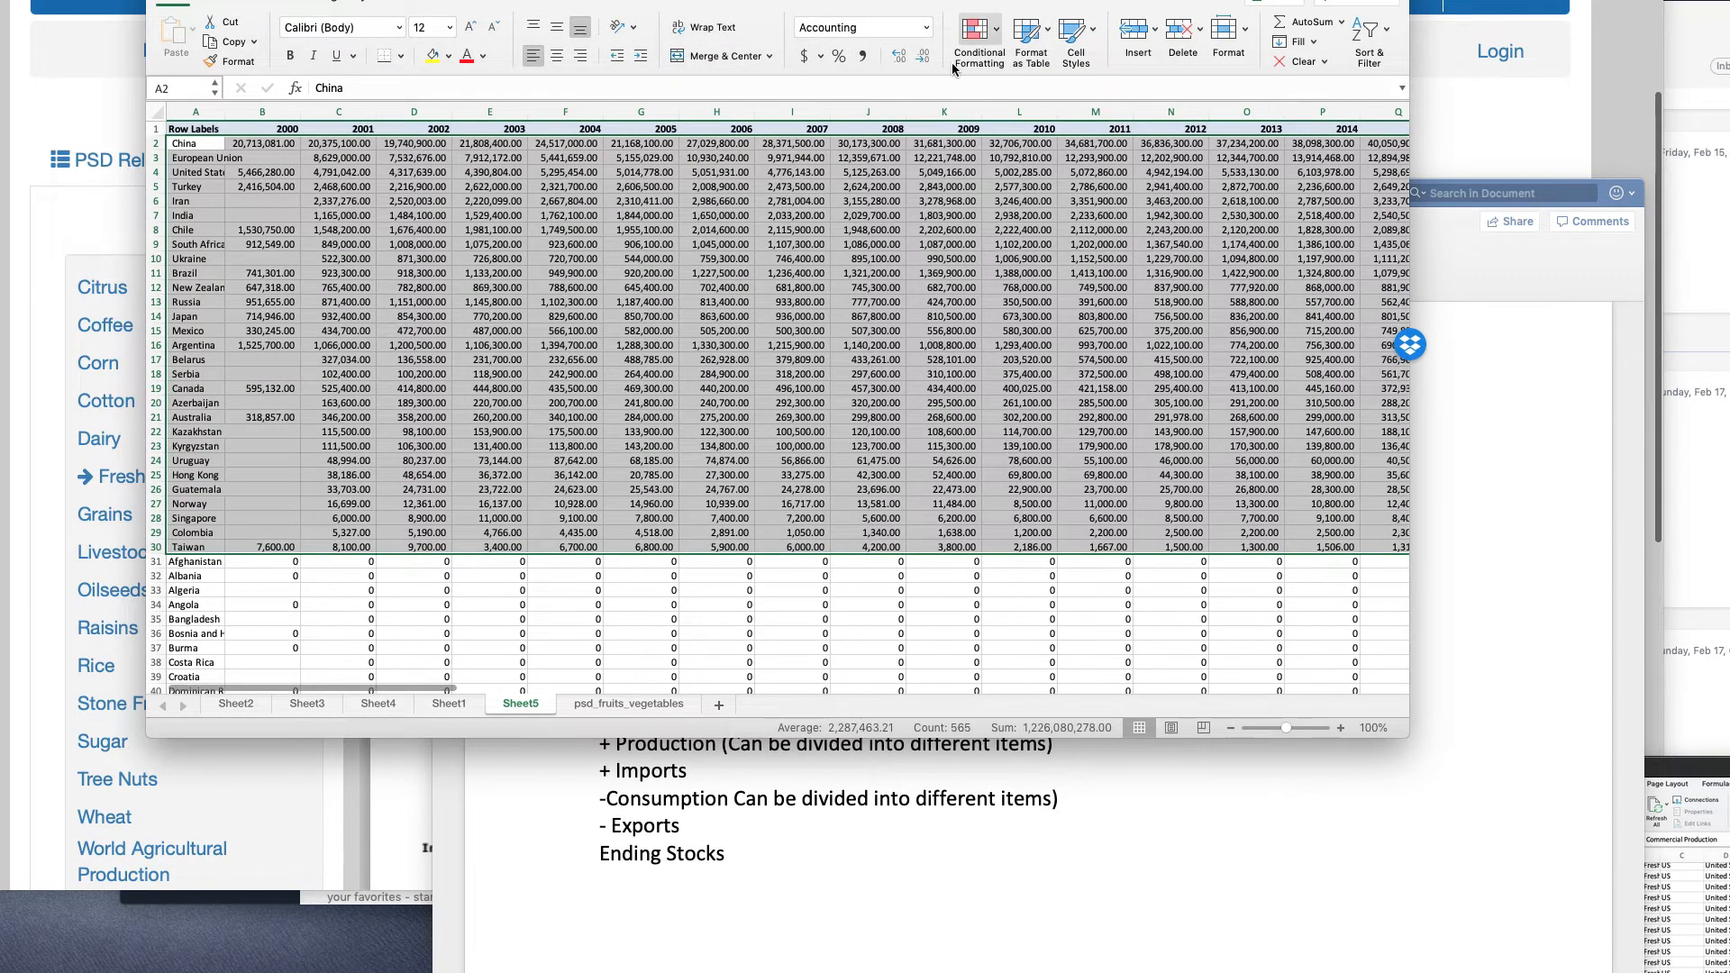
pyautogui.click(921, 57)
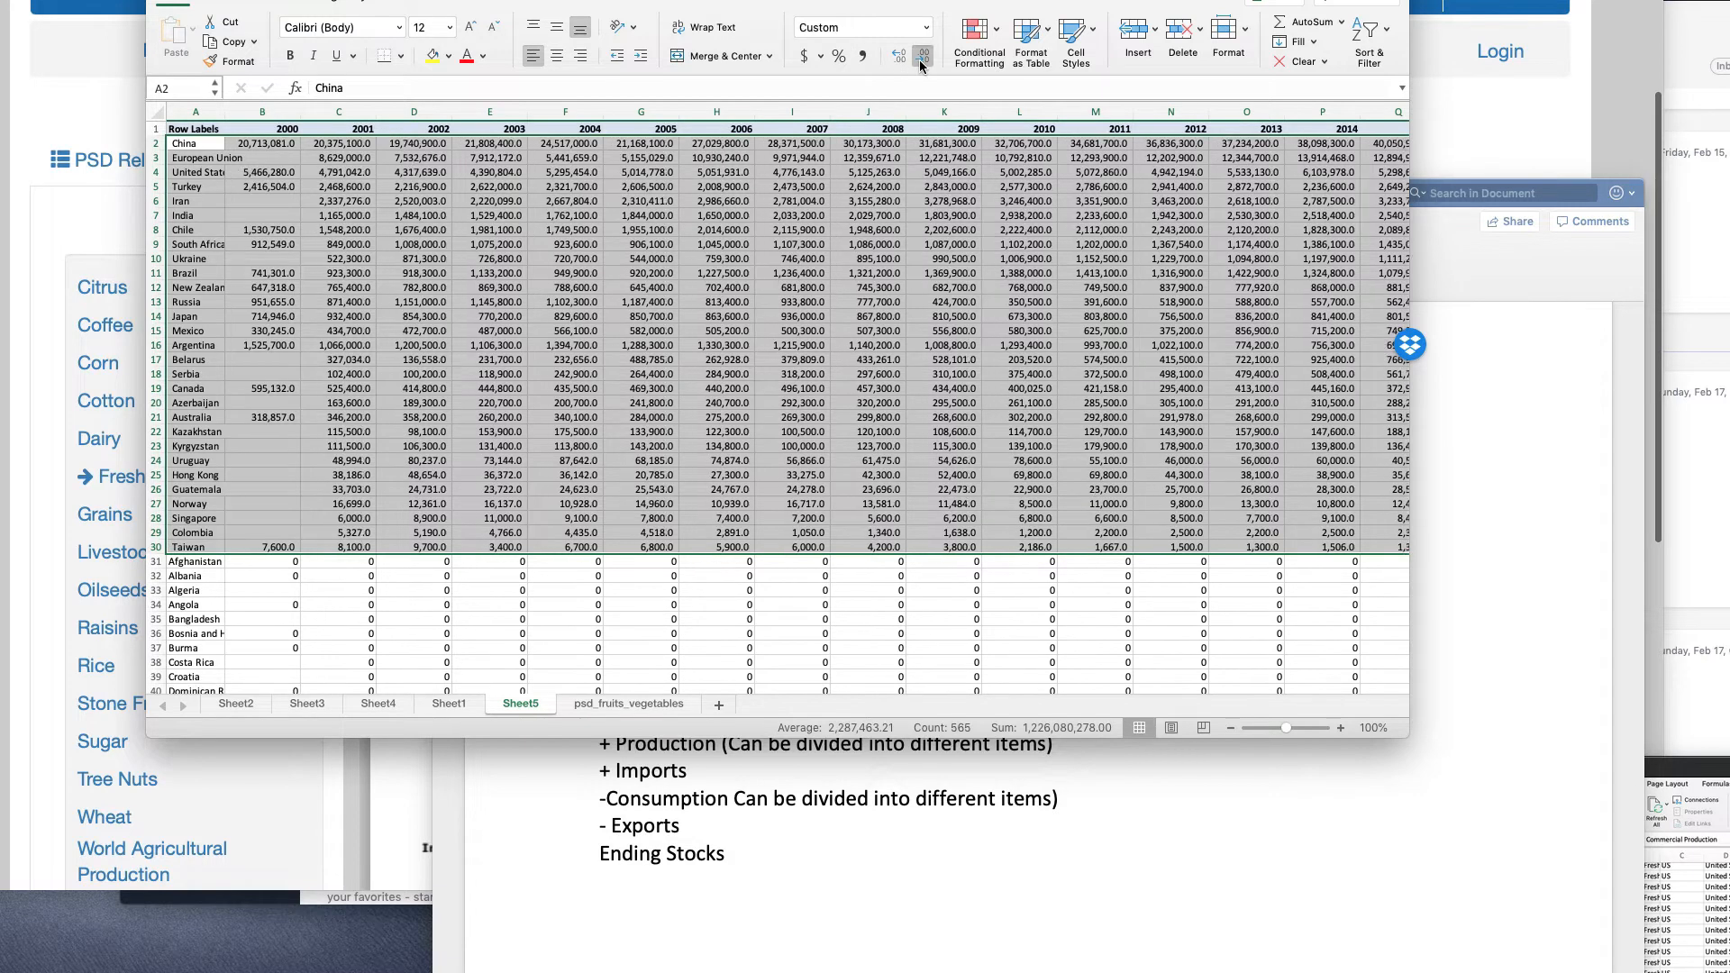
pyautogui.click(922, 57)
pyautogui.click(1019, 316)
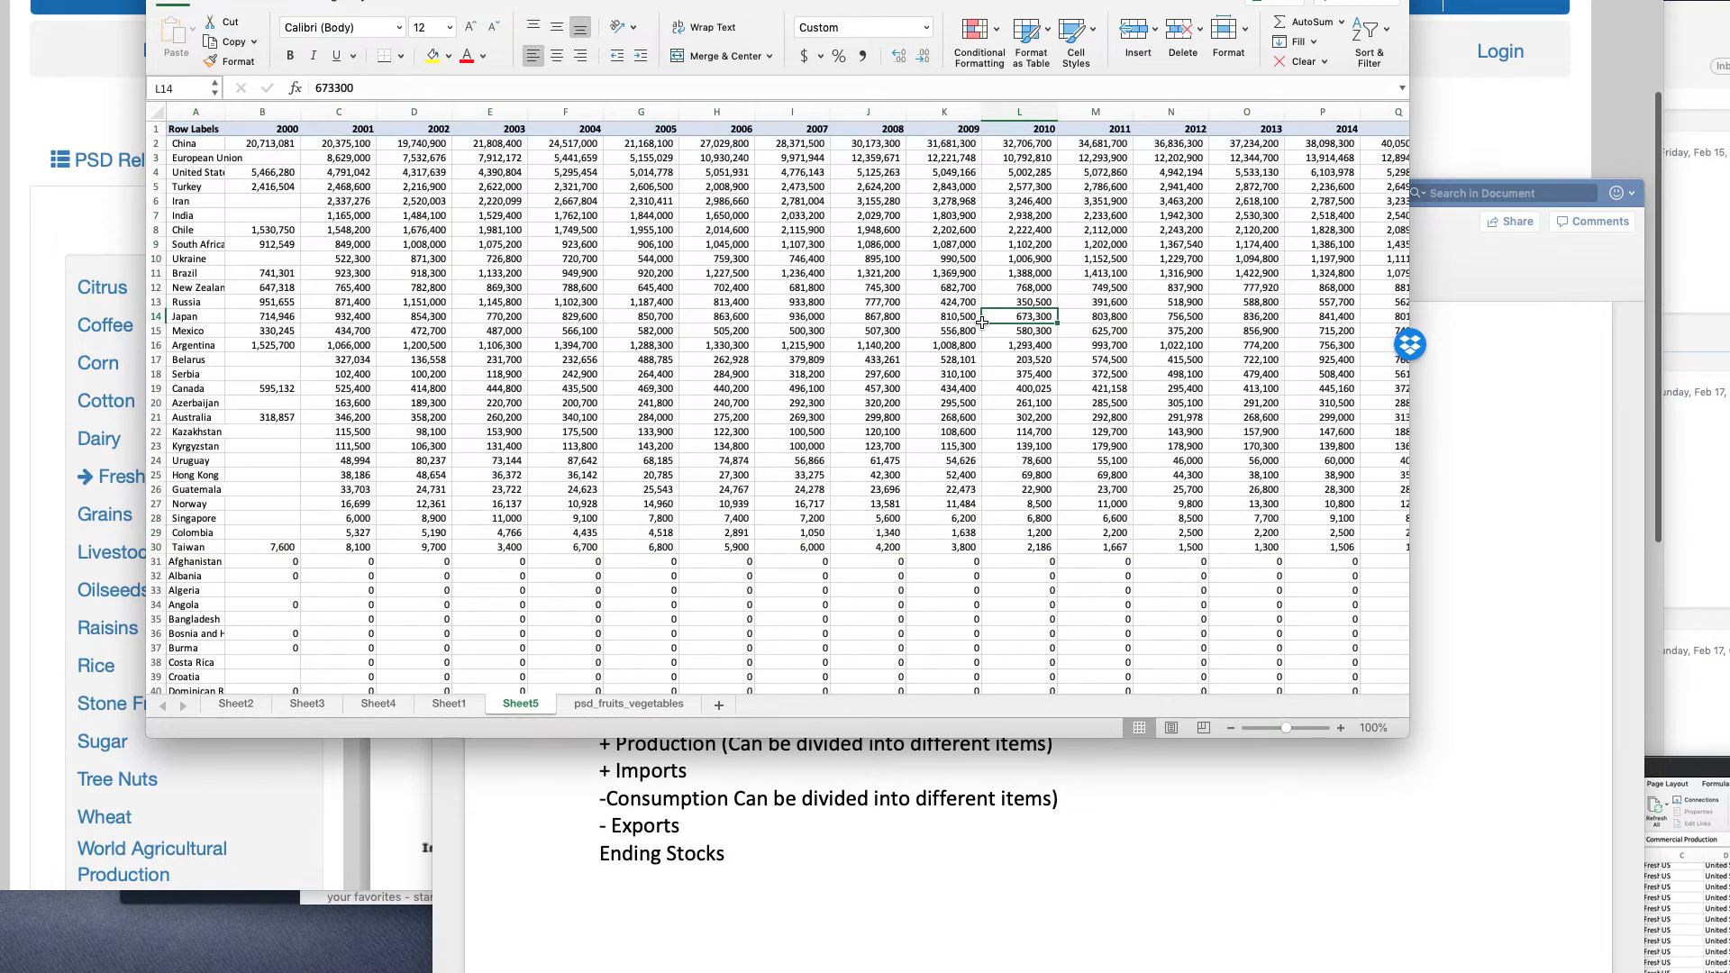
# - Freeze the panes at cell B2 so the year headers and country names stay in view
pyautogui.hscroll(10, 991, 320)
pyautogui.hotkey('ctrl', 'Home')
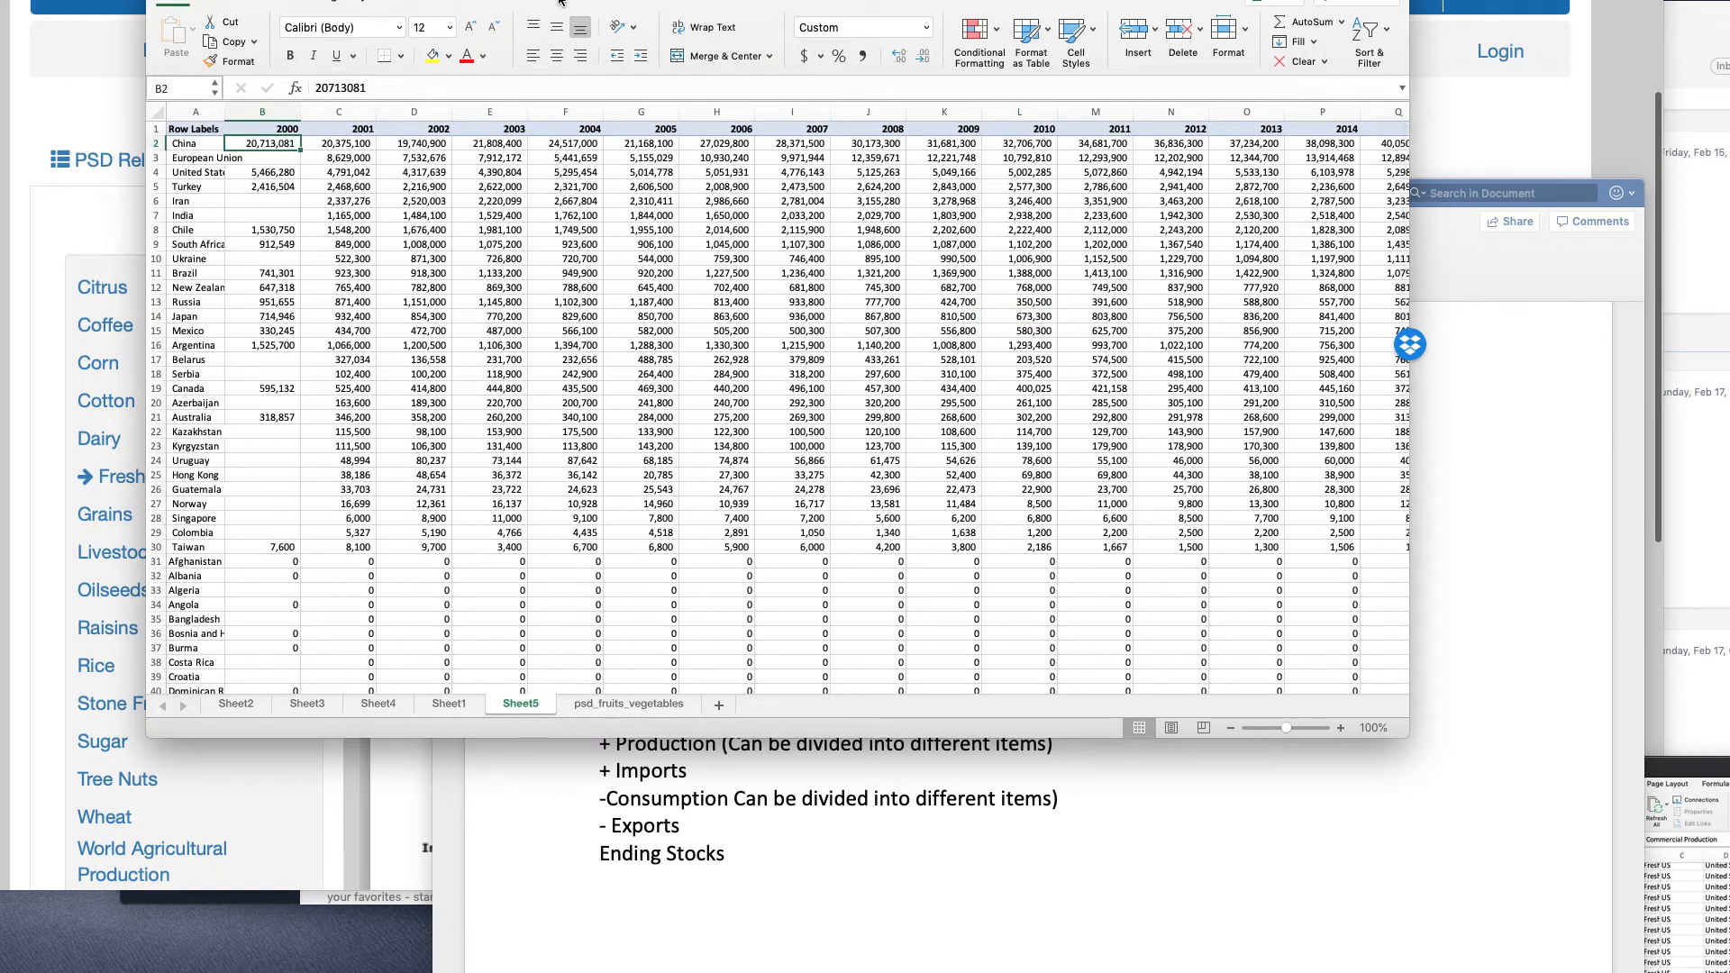
pyautogui.click(511, 3)
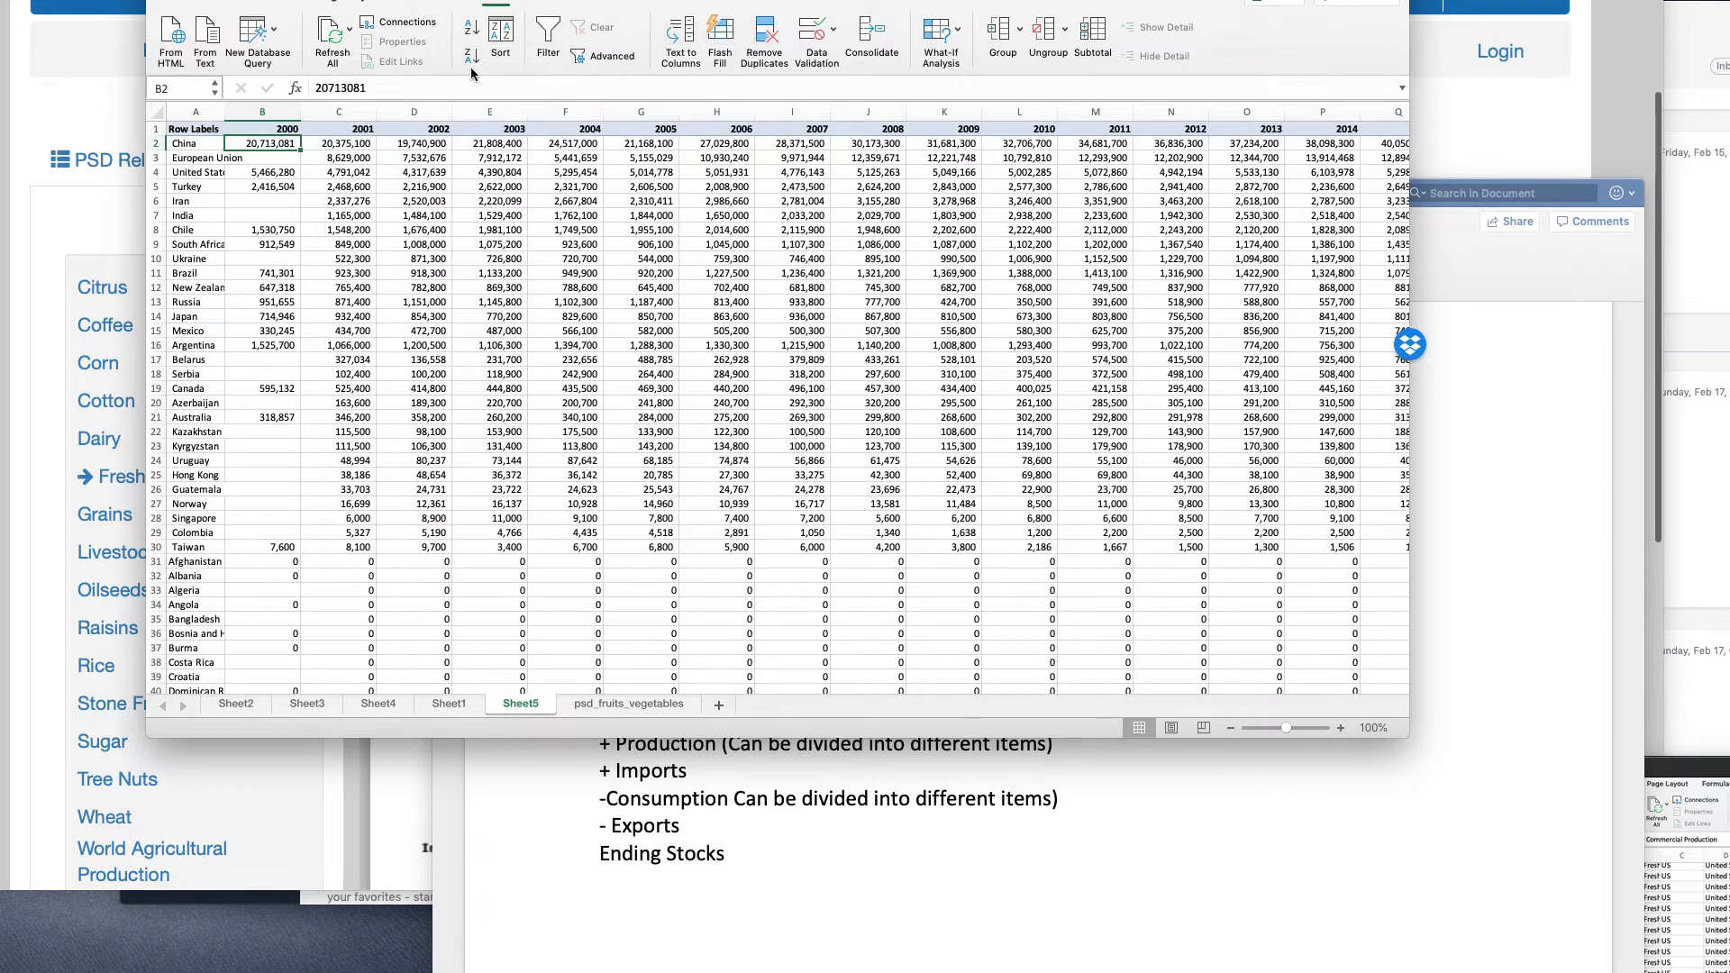
pyautogui.click(622, 2)
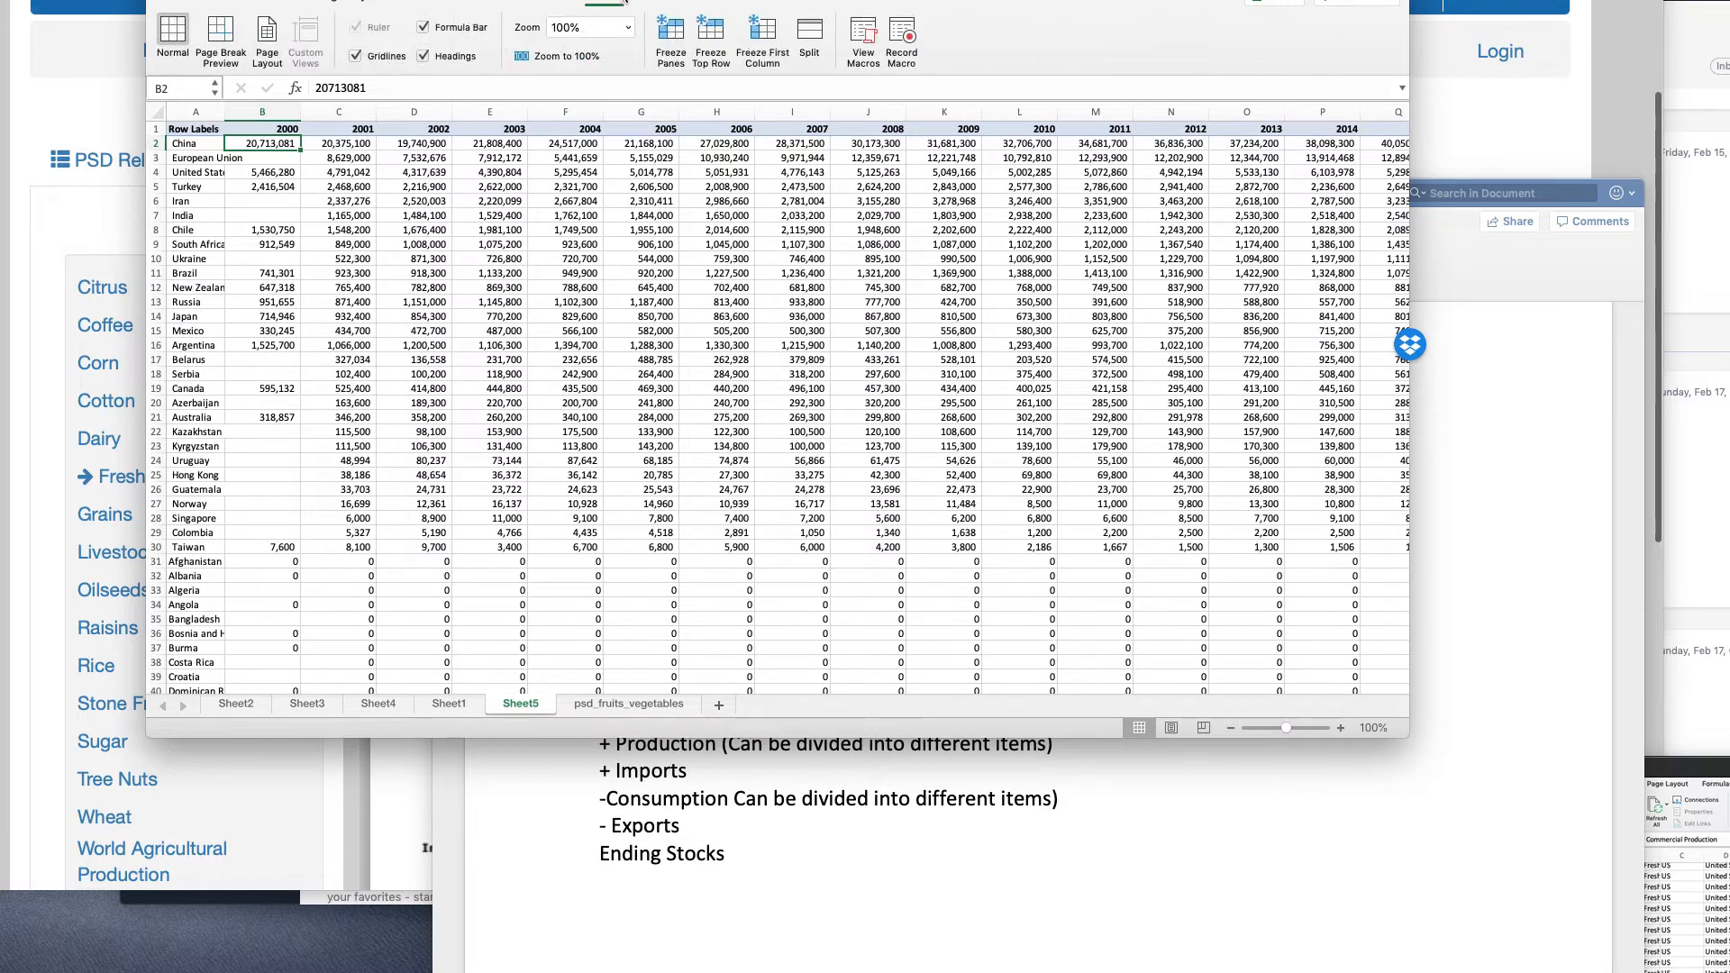
pyautogui.click(682, 44)
# - Examine the 2018 values of the leading countries, from China down to India, to decide which to keep separate
pyautogui.hscroll(5, 618, 232)
pyautogui.hscroll(10, 618, 232)
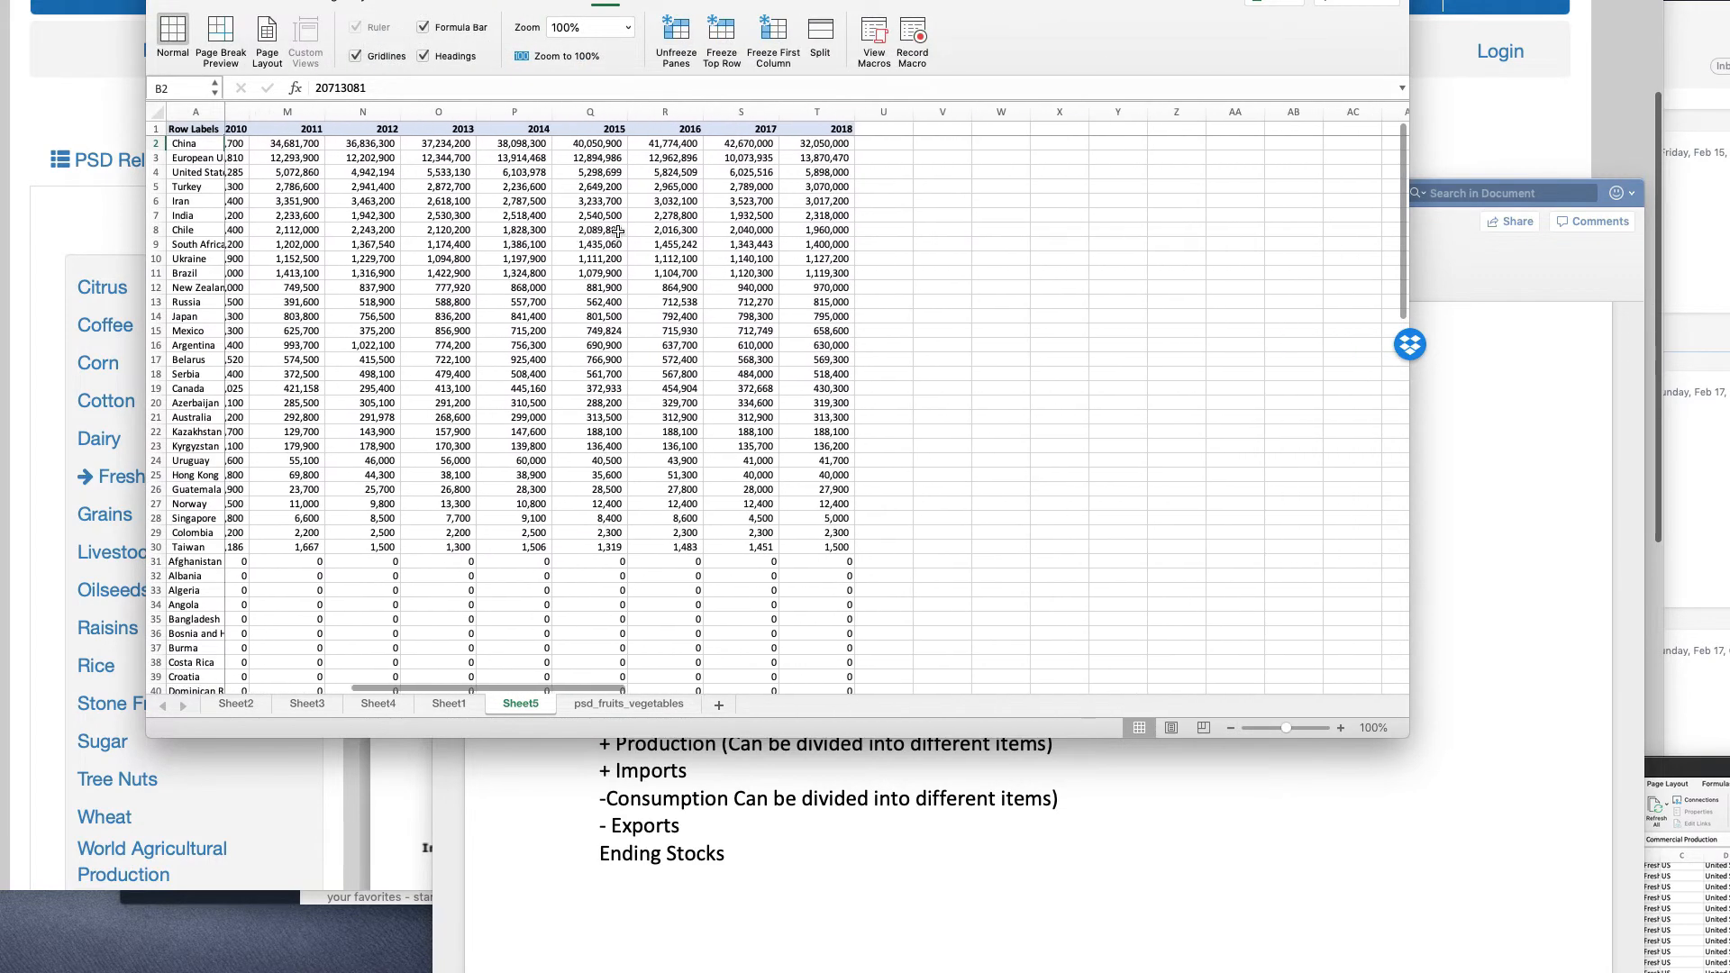
pyautogui.click(588, 144)
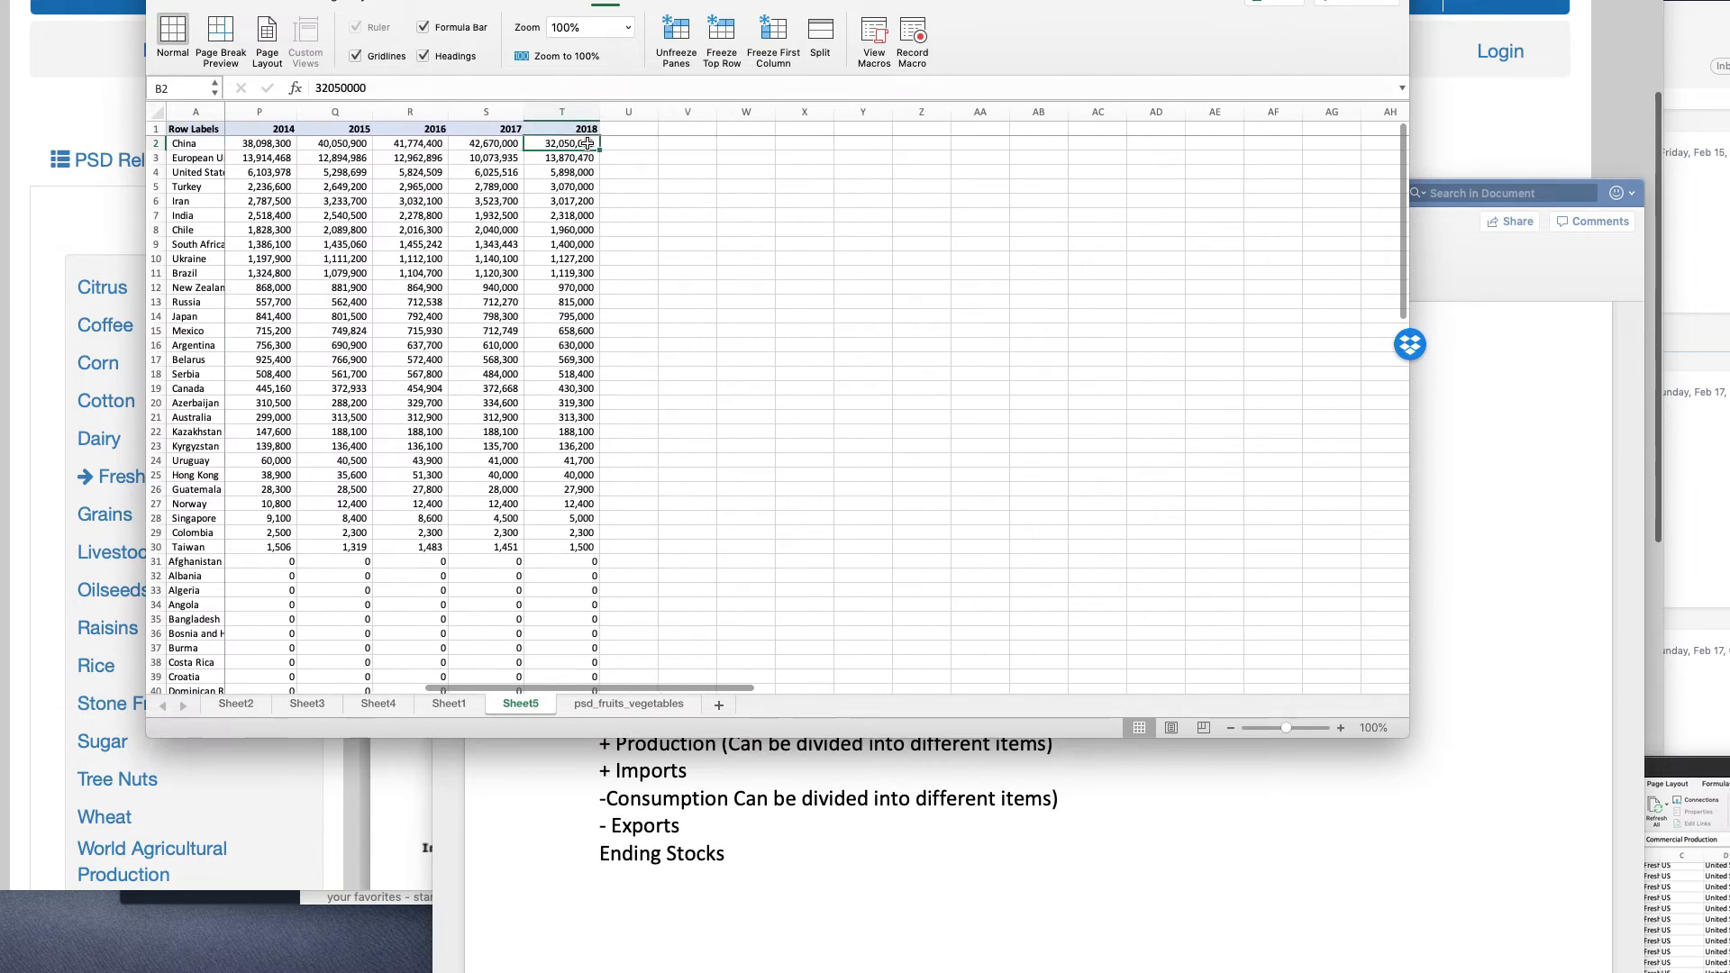
pyautogui.click(585, 154)
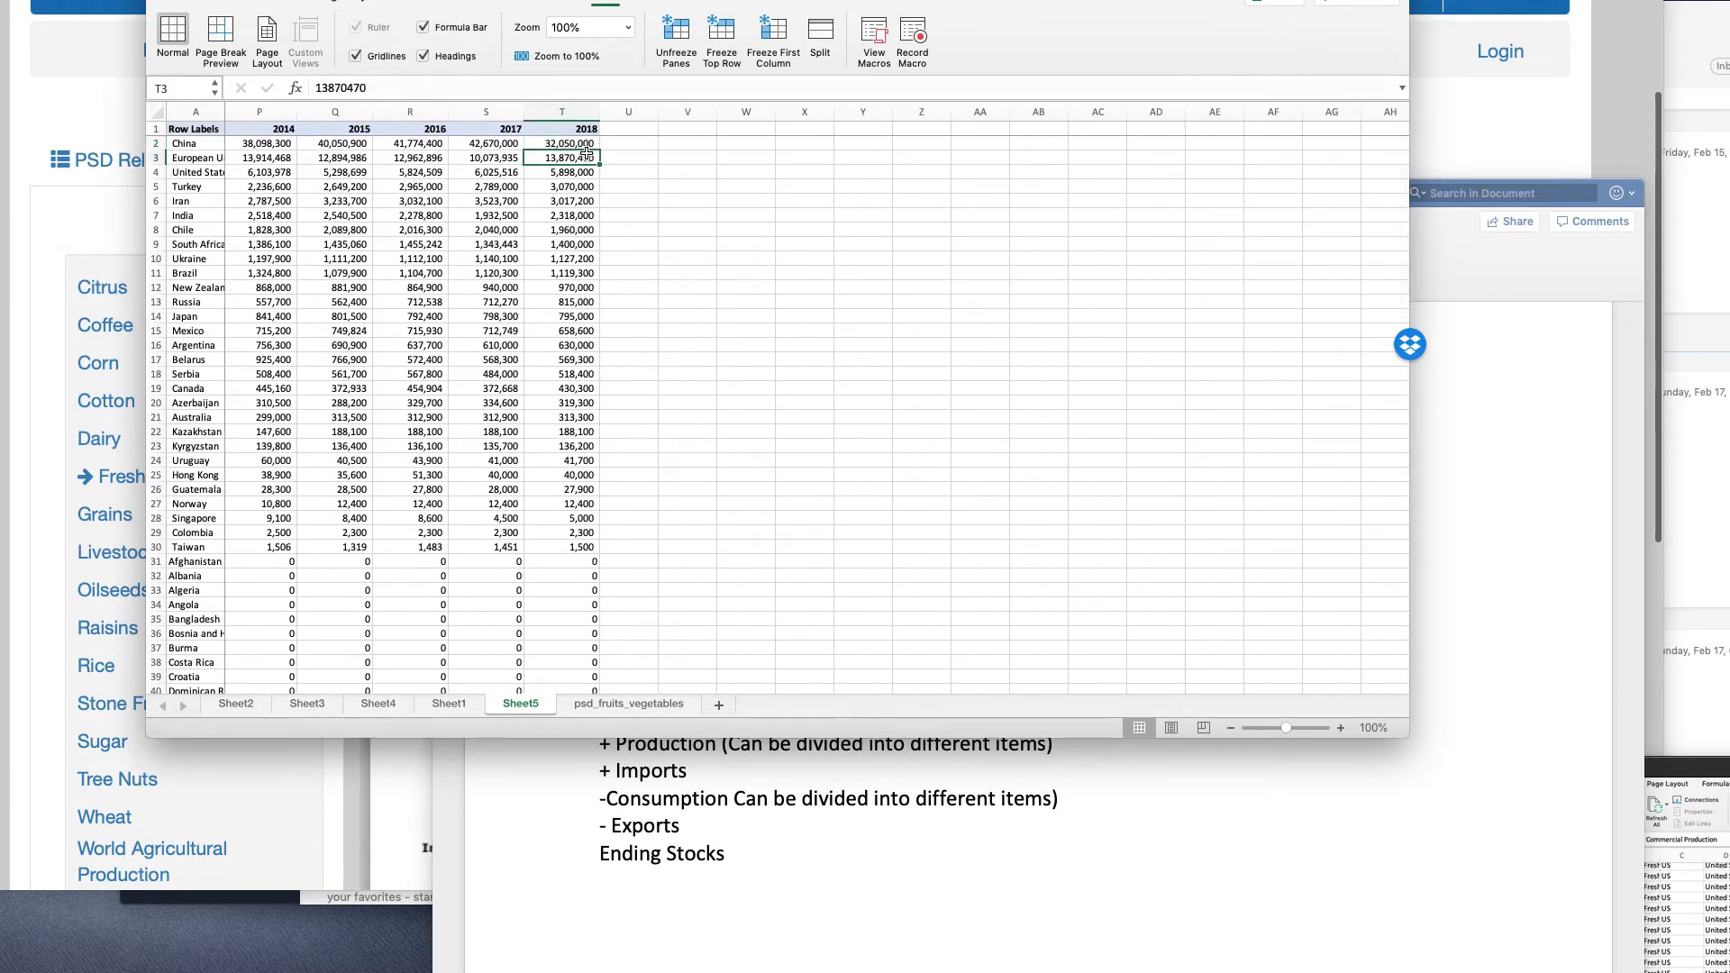
pyautogui.click(576, 173)
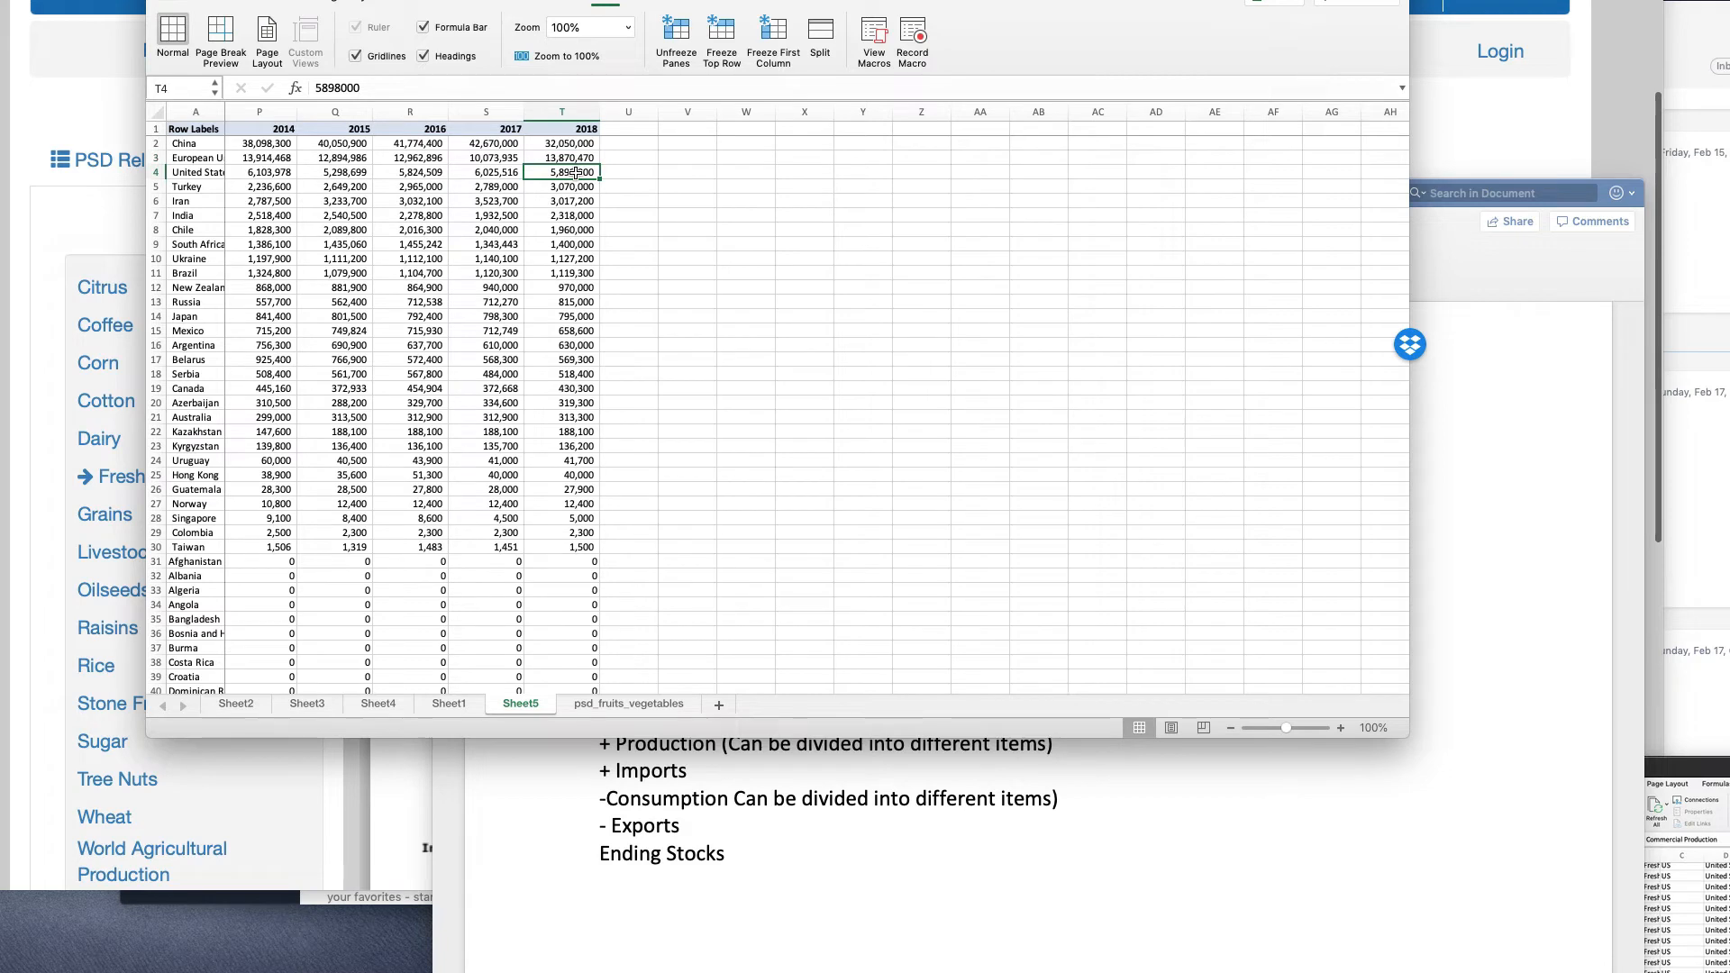
pyautogui.click(580, 186)
pyautogui.moveTo(159, 187)
pyautogui.mouseDown()
pyautogui.moveTo(160, 220)
pyautogui.moveTo(161, 204)
pyautogui.mouseUp()
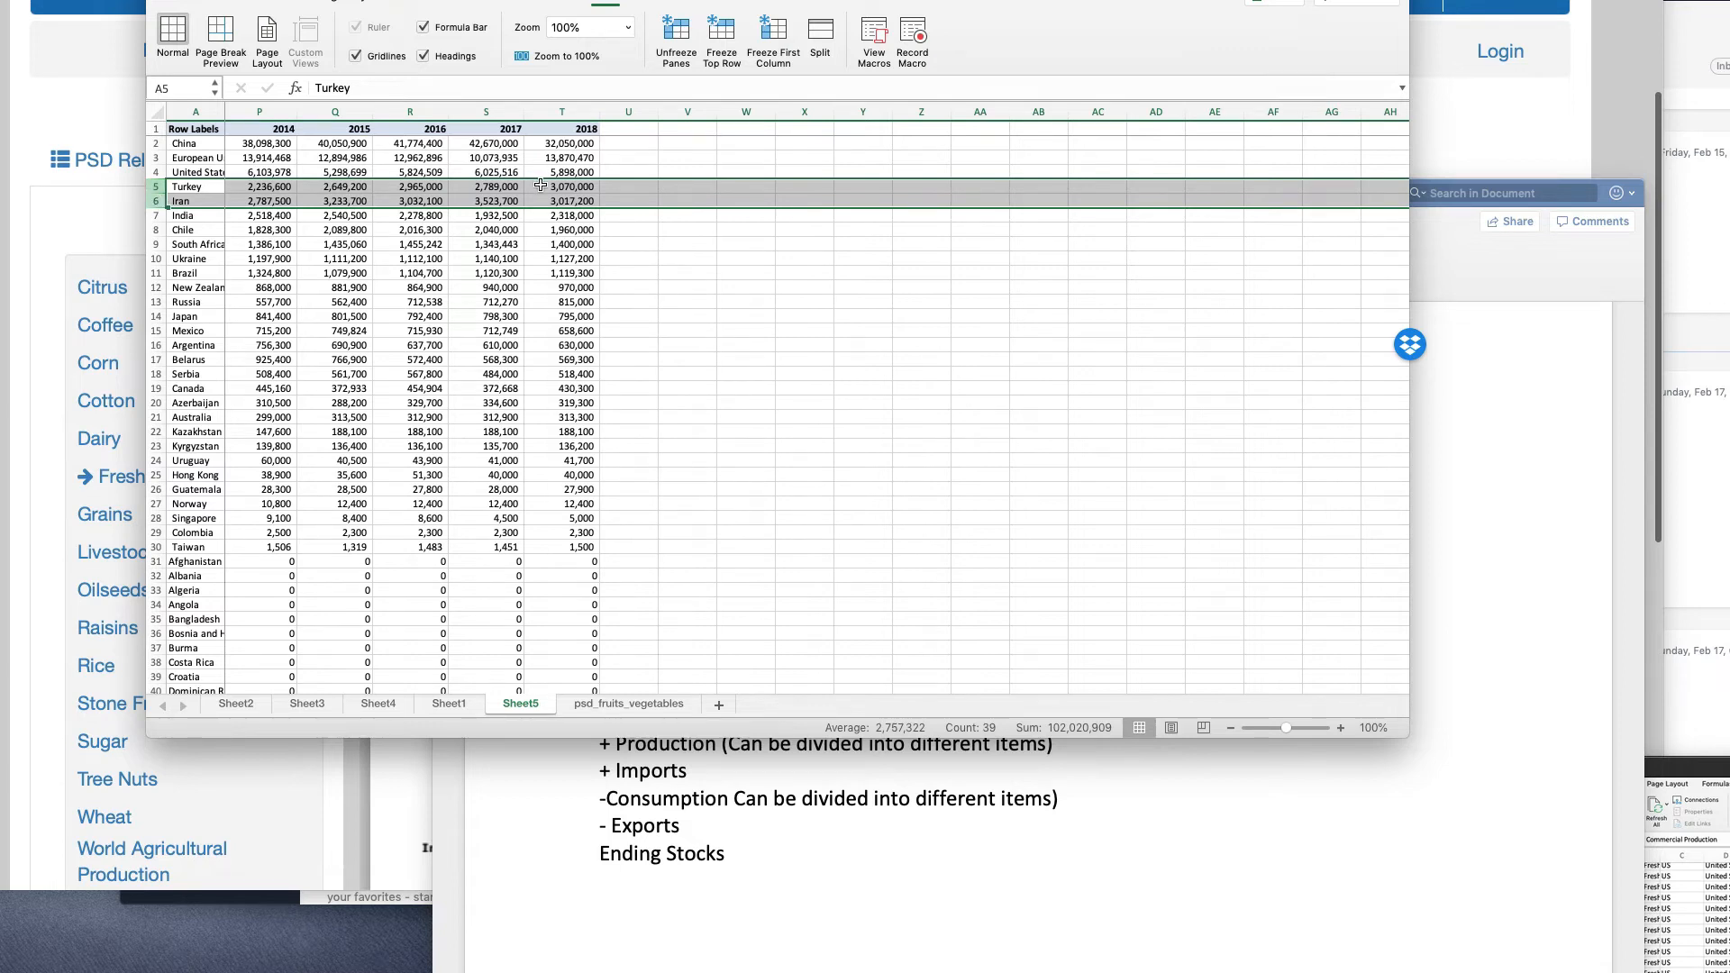
pyautogui.click(555, 183)
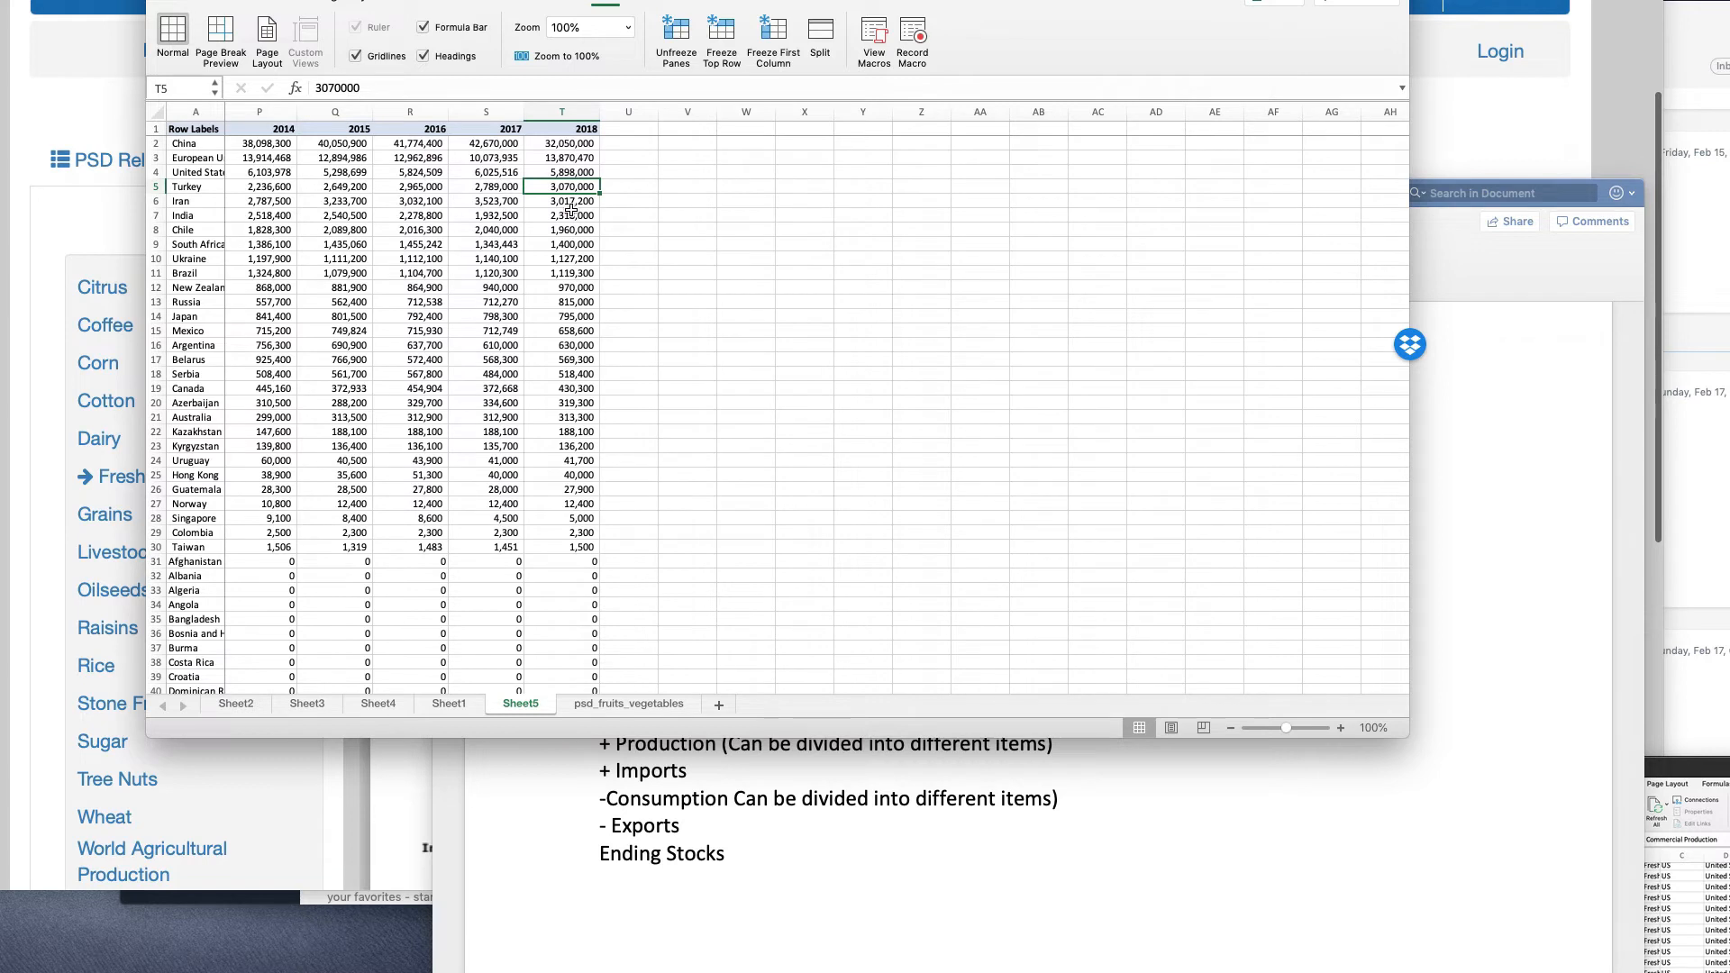
pyautogui.click(199, 184)
pyautogui.moveTo(199, 185); pyautogui.dragTo(200, 216)
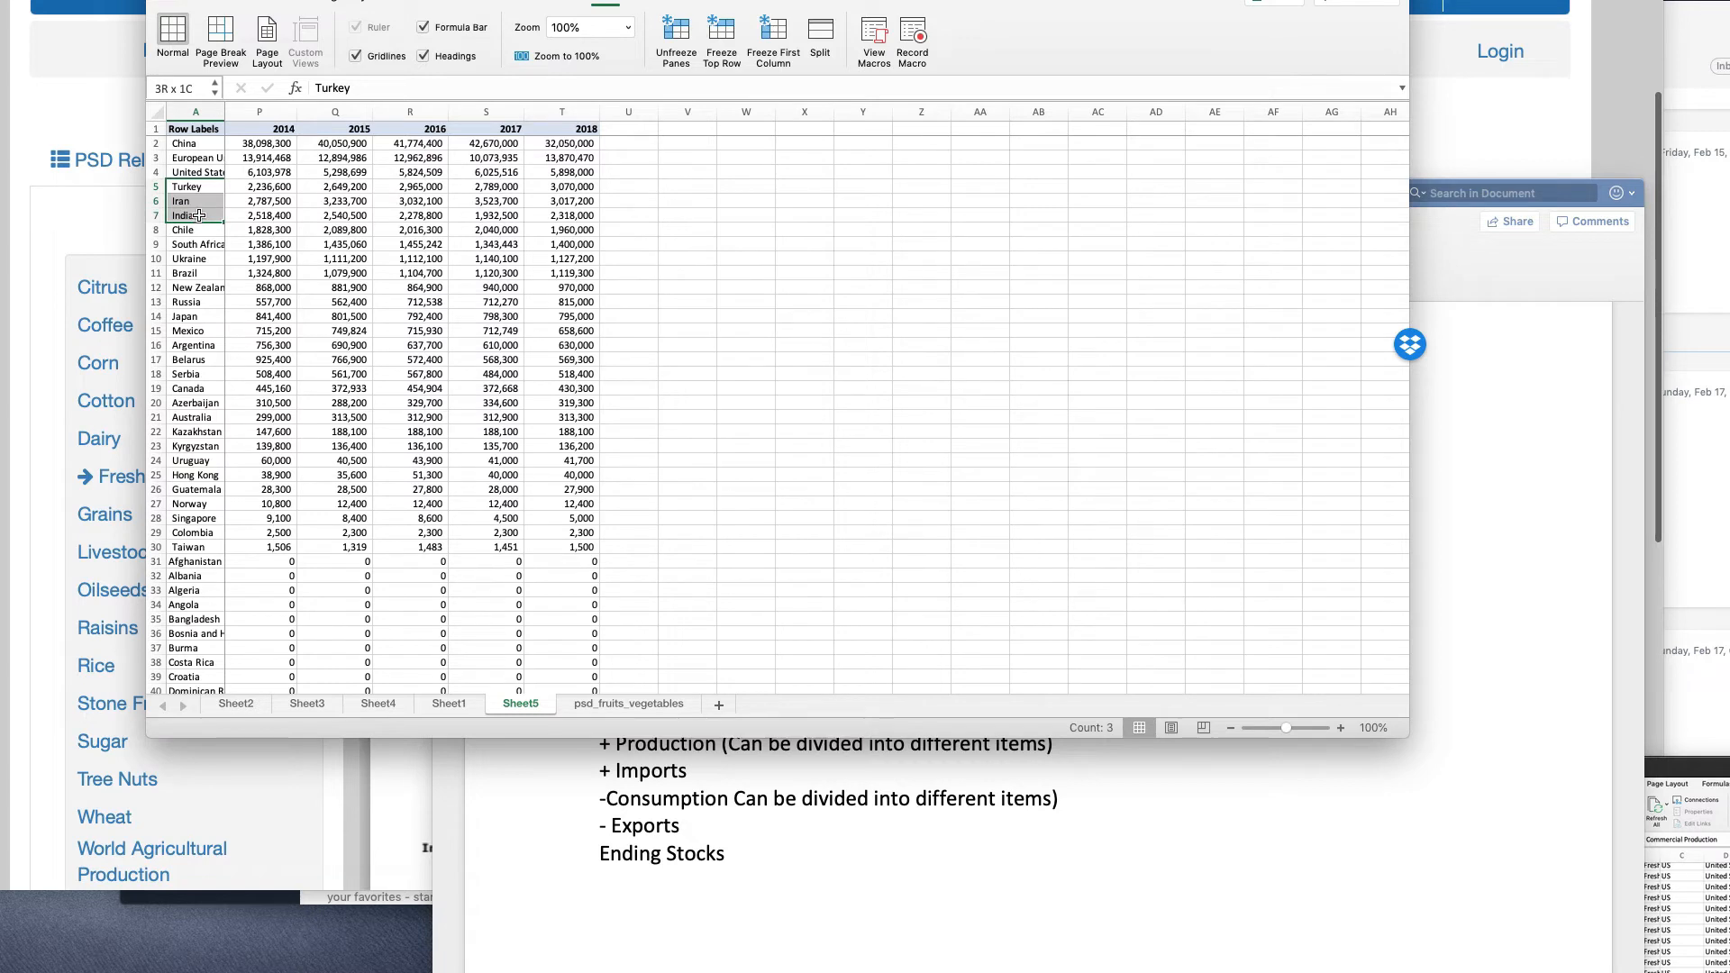
# - Insert three blank rows above Chile and label the first of them "All other" in A8
pyautogui.click(194, 244)
pyautogui.moveTo(164, 233); pyautogui.dragTo(162, 259)
pyautogui.rightClick(161, 259)
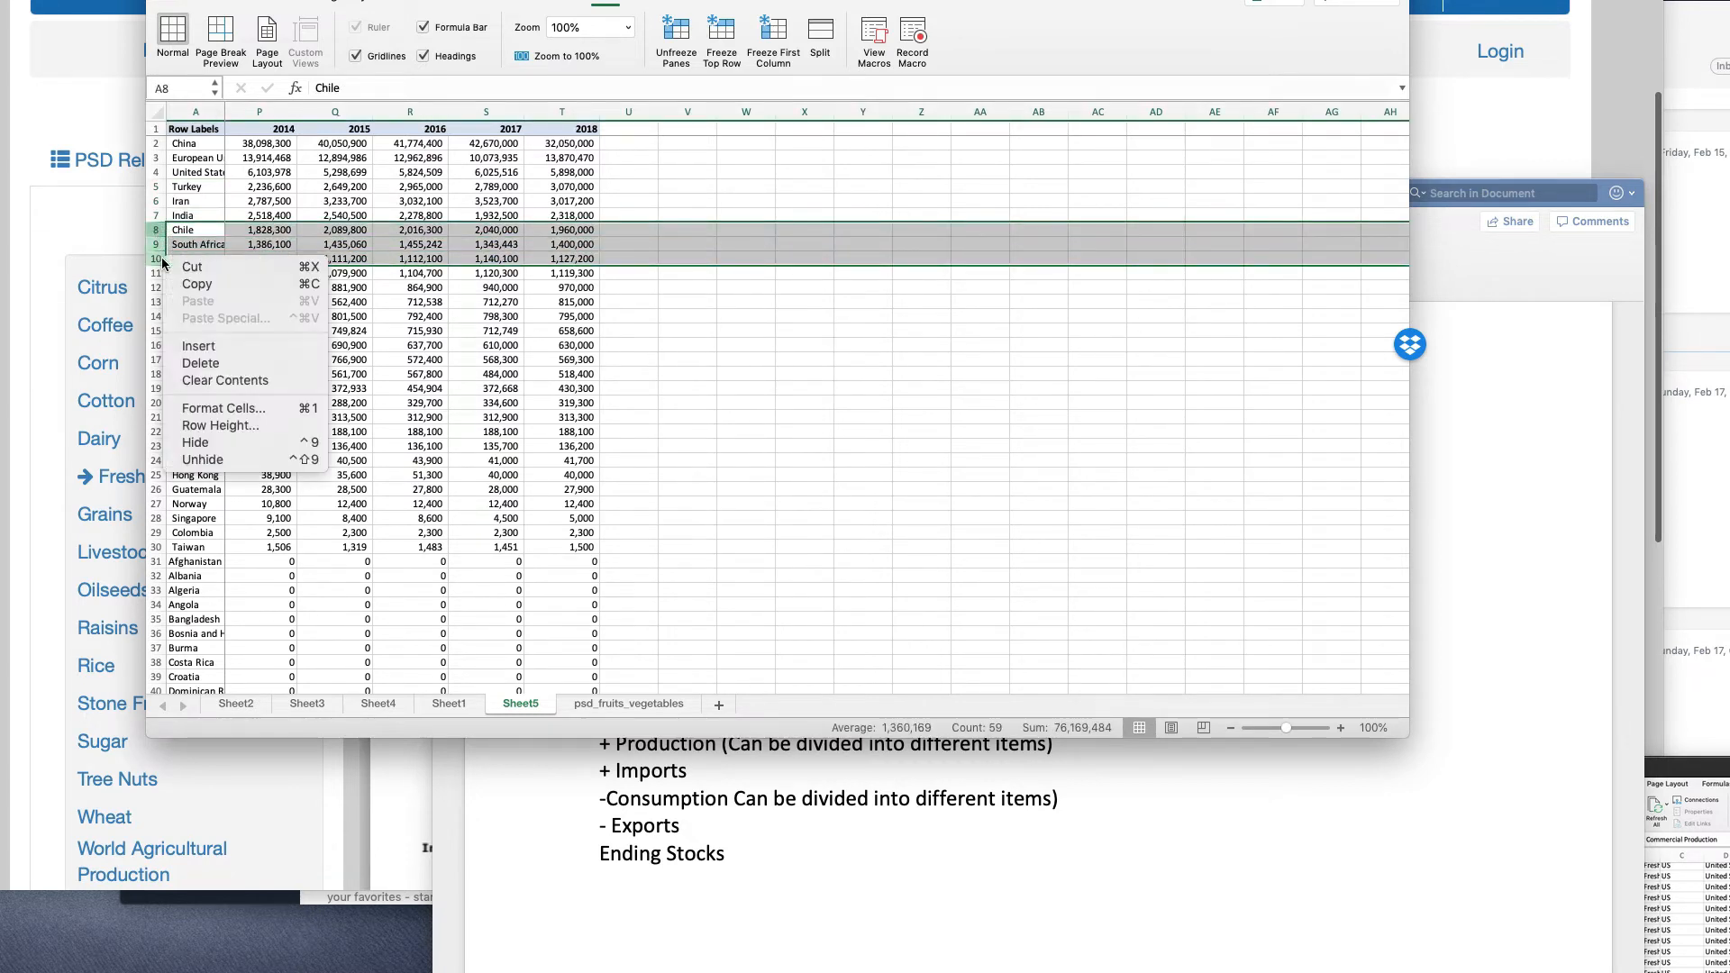
pyautogui.click(205, 349)
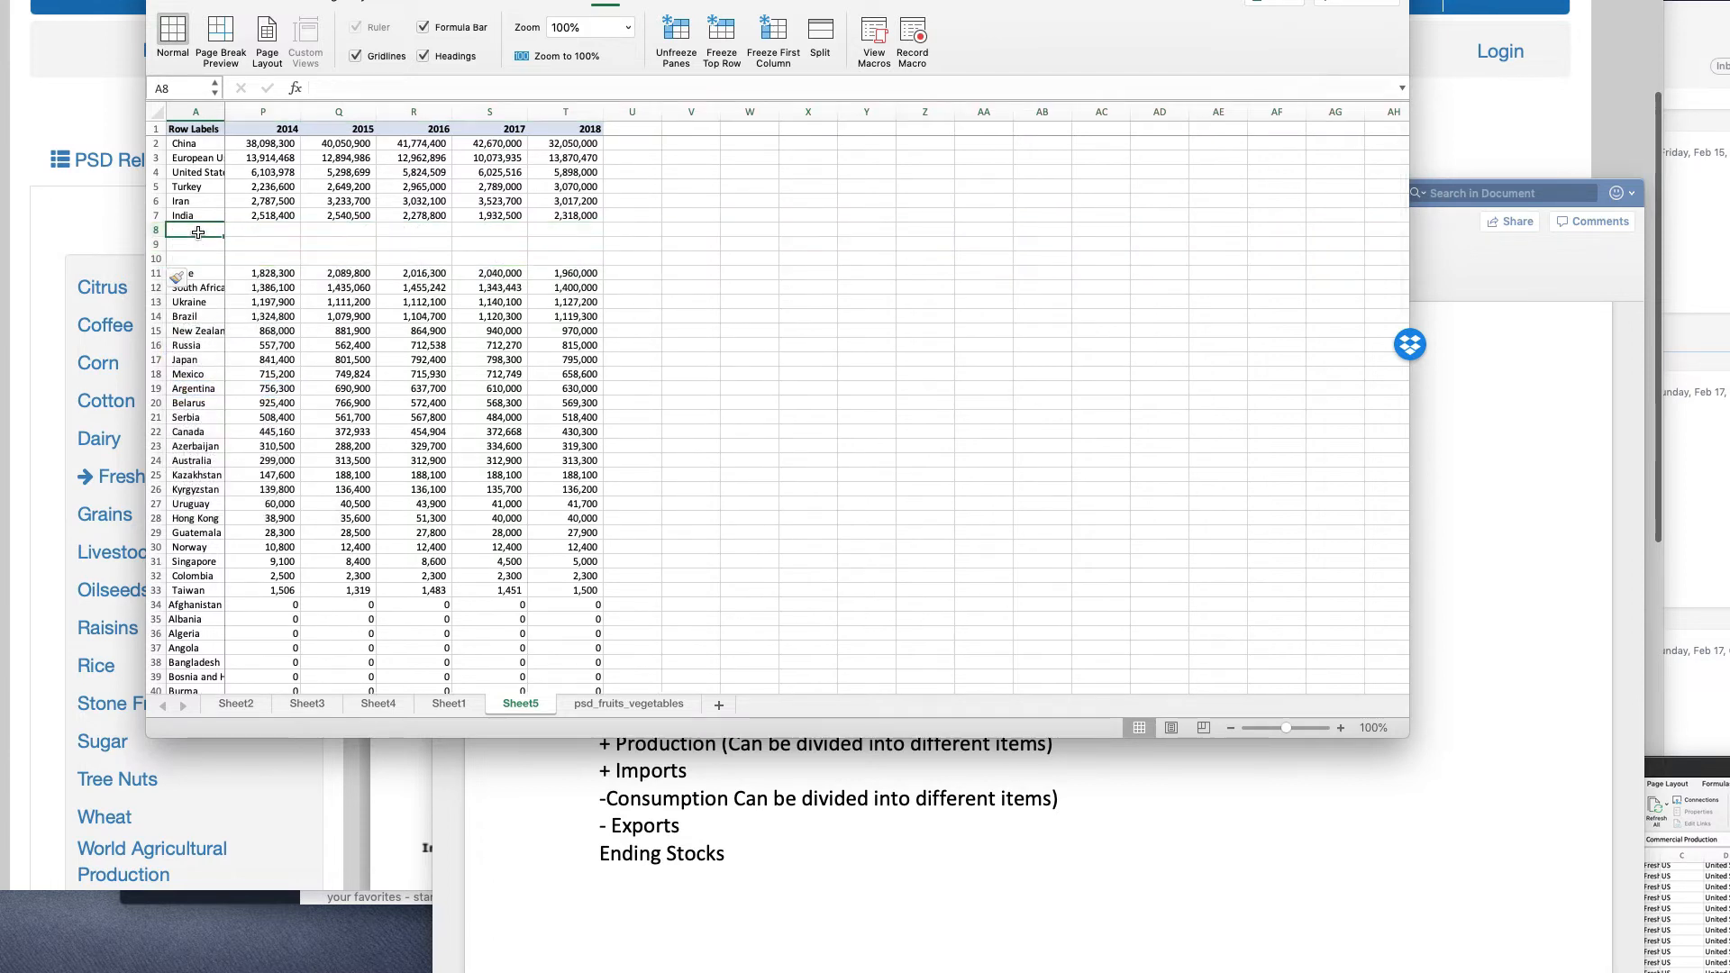
pyautogui.write('All')
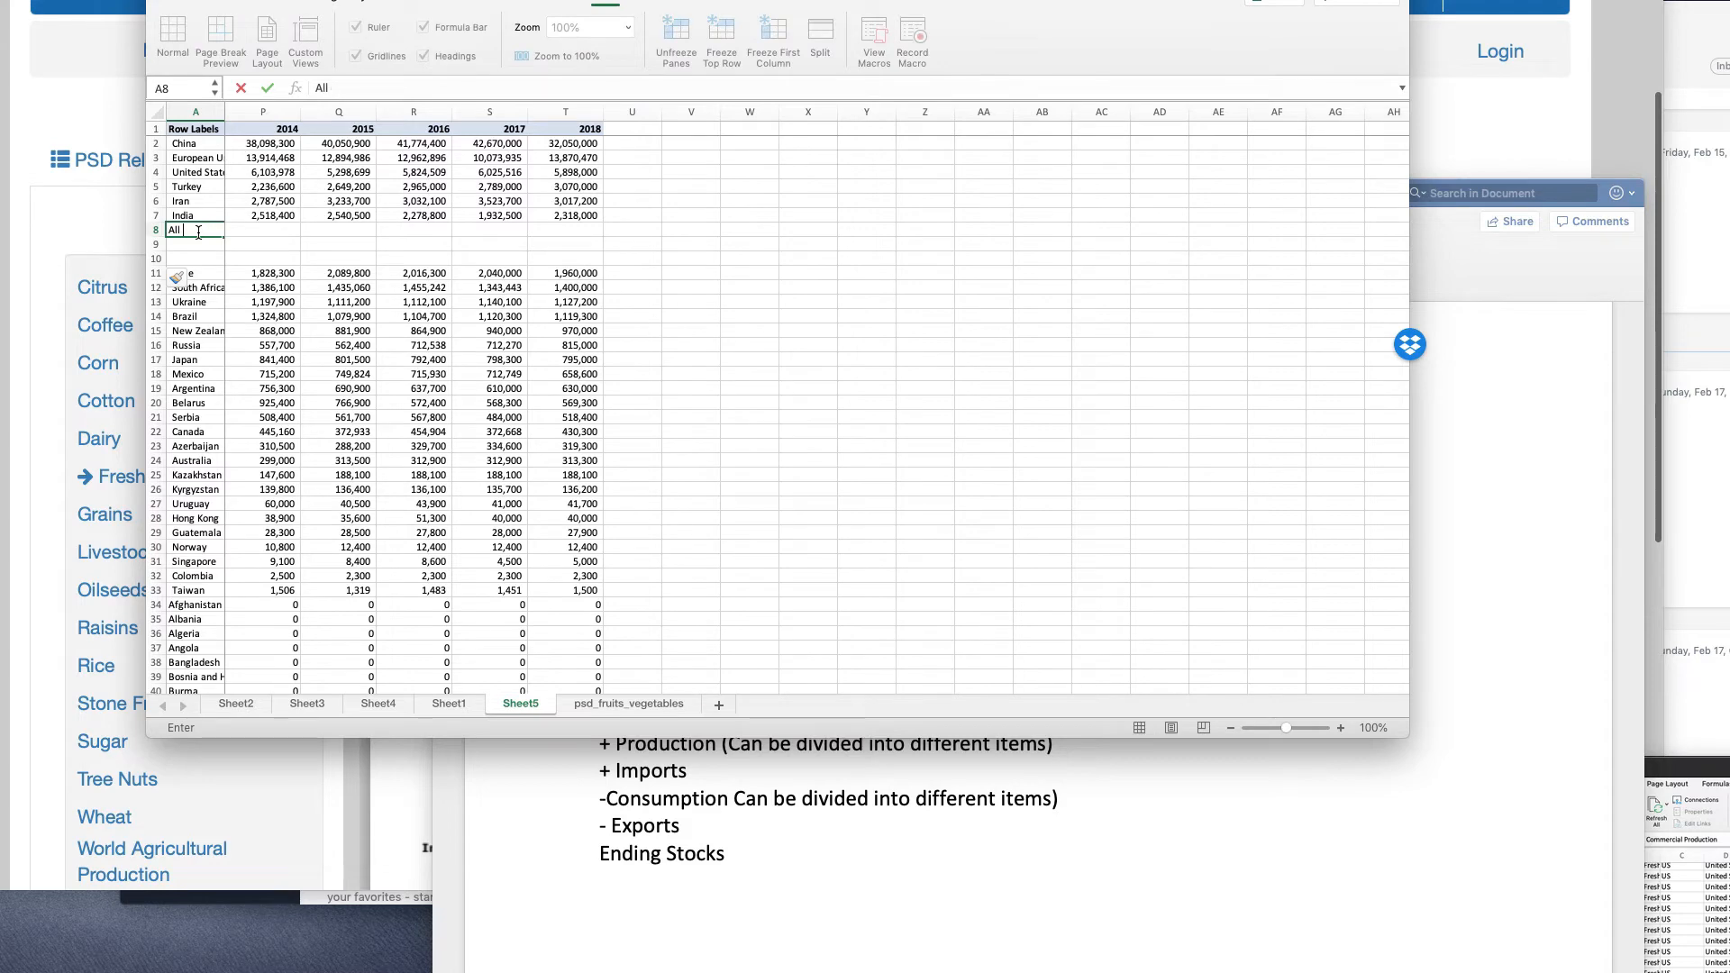
pyautogui.write(' other')
pyautogui.press('Tab')
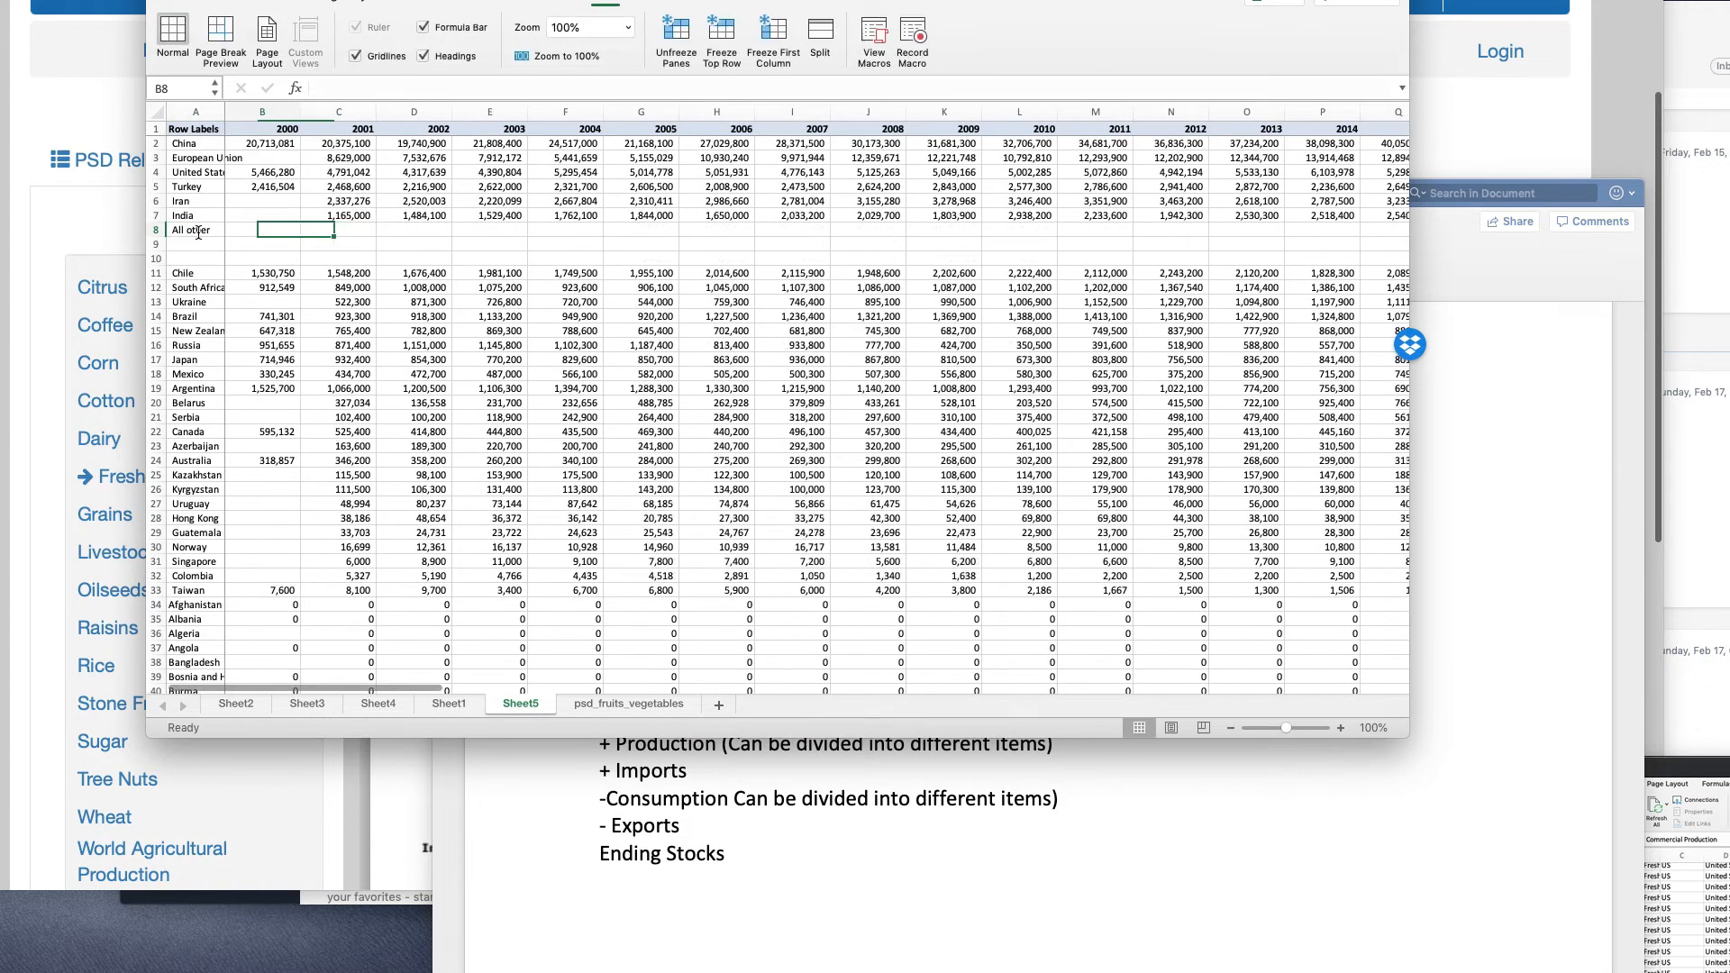
# - Total the remaining countries for 2000 in the "All other" row by entering =SUM(B11:B93) in B8
pyautogui.write('=s')
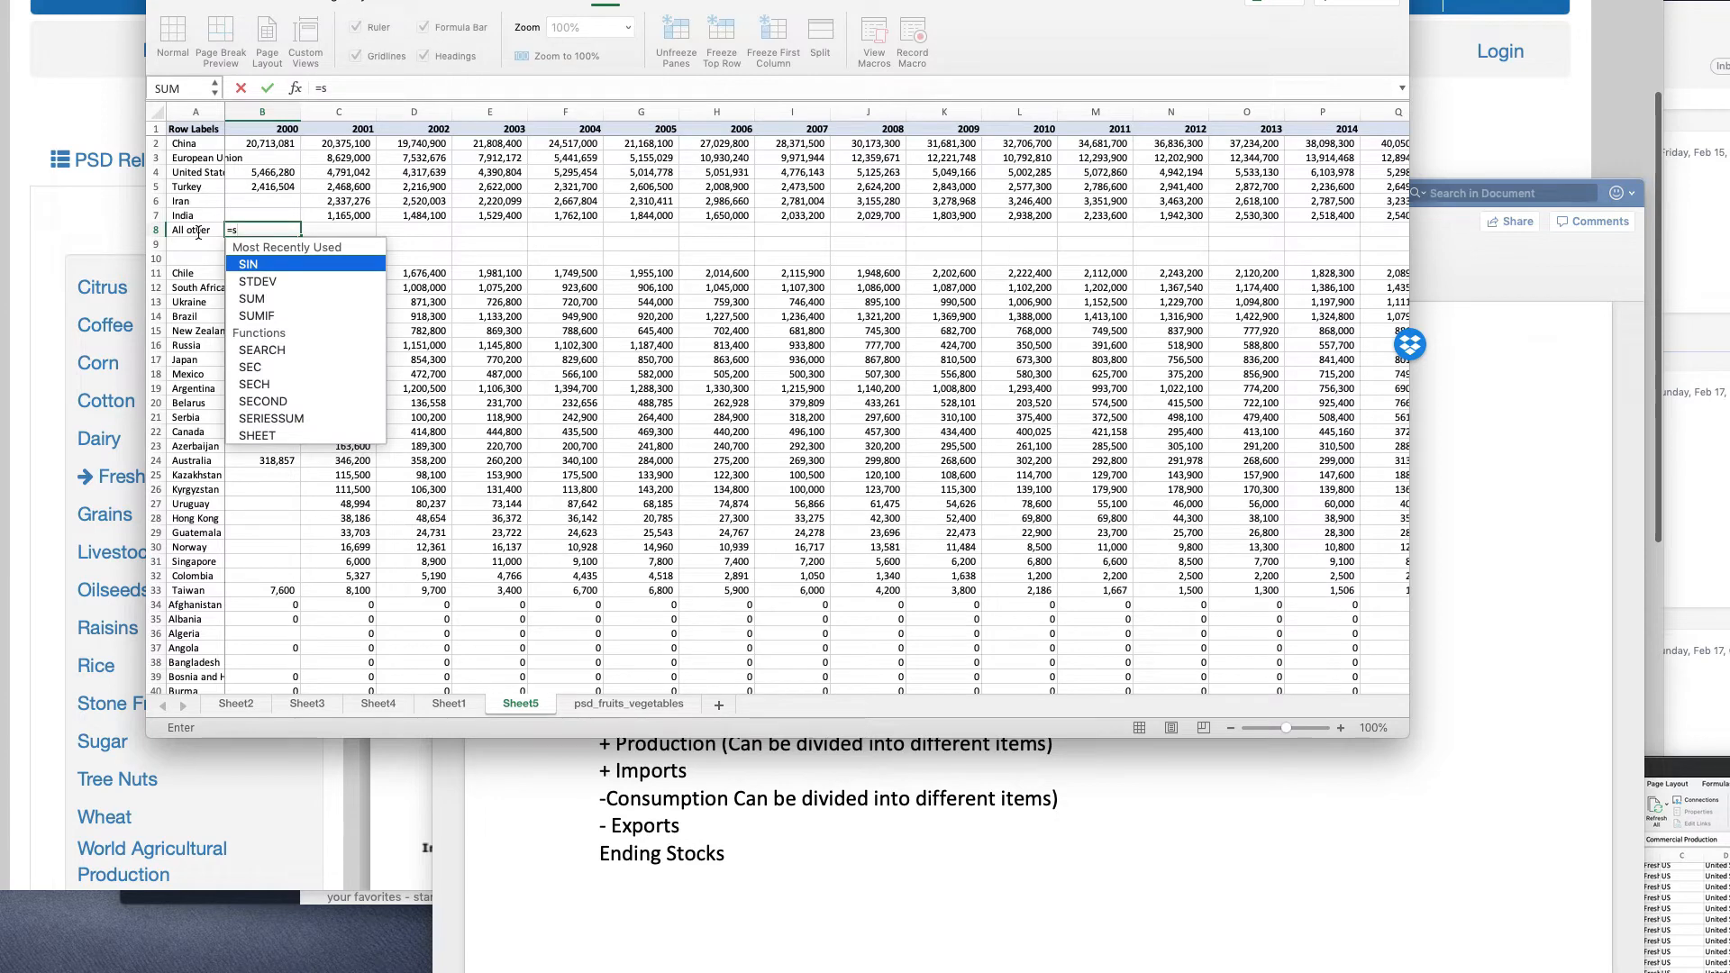
pyautogui.write('um')
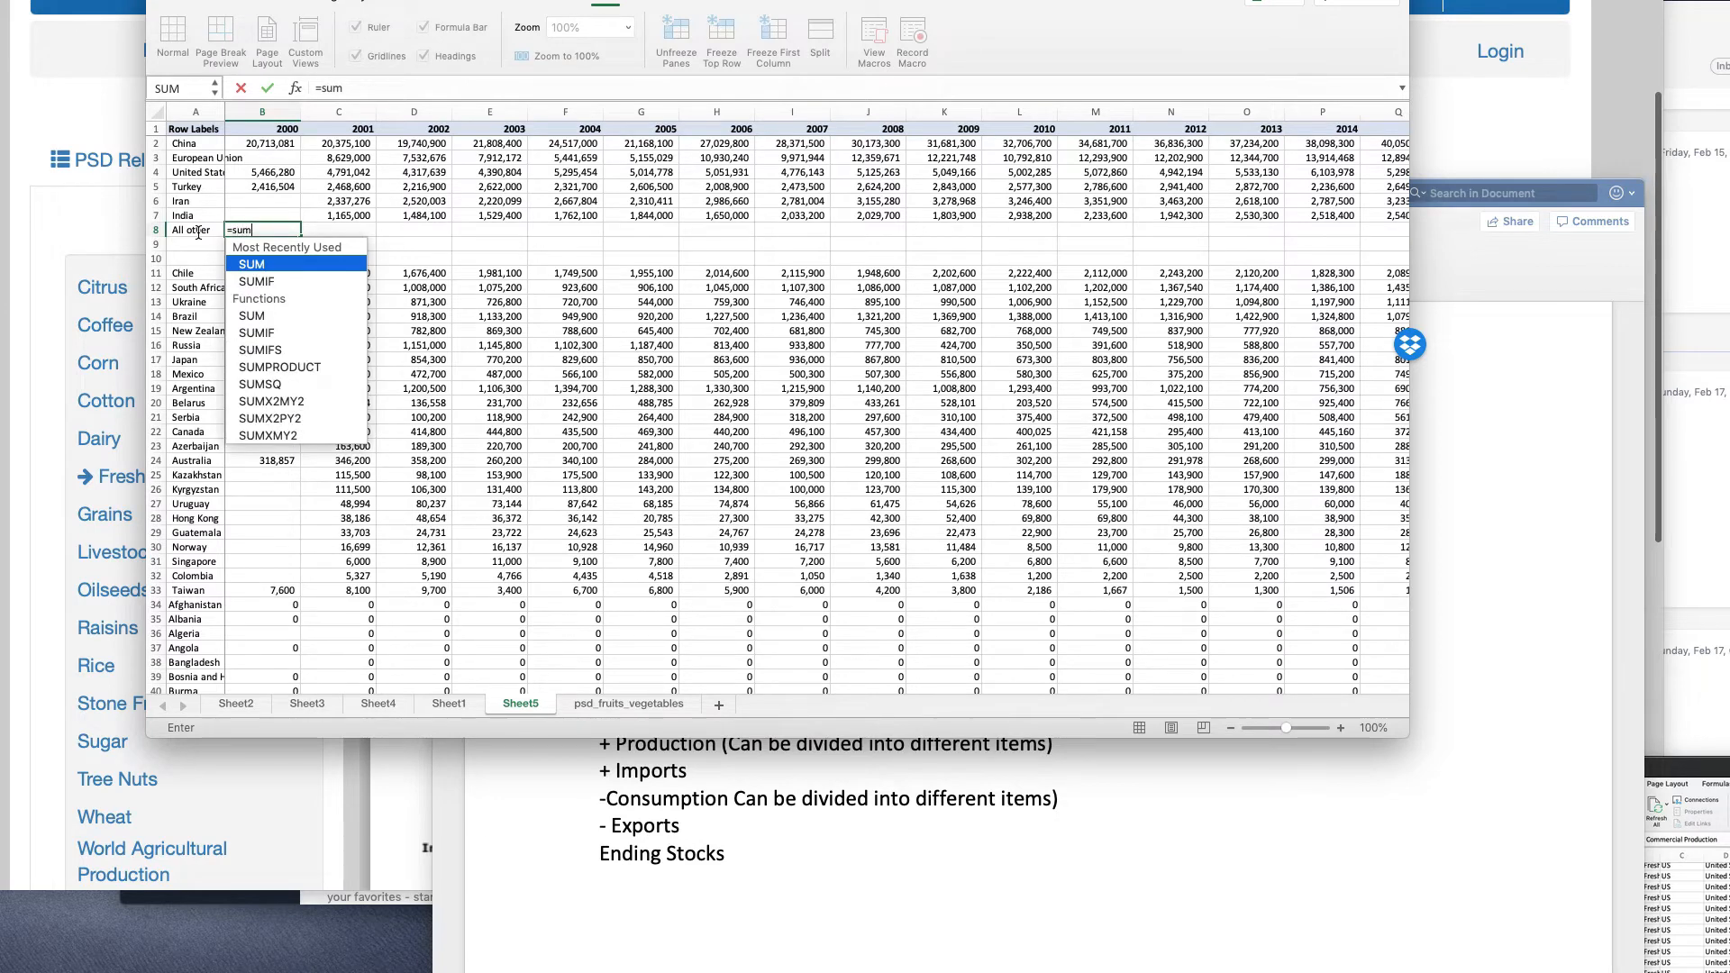
pyautogui.write('(')
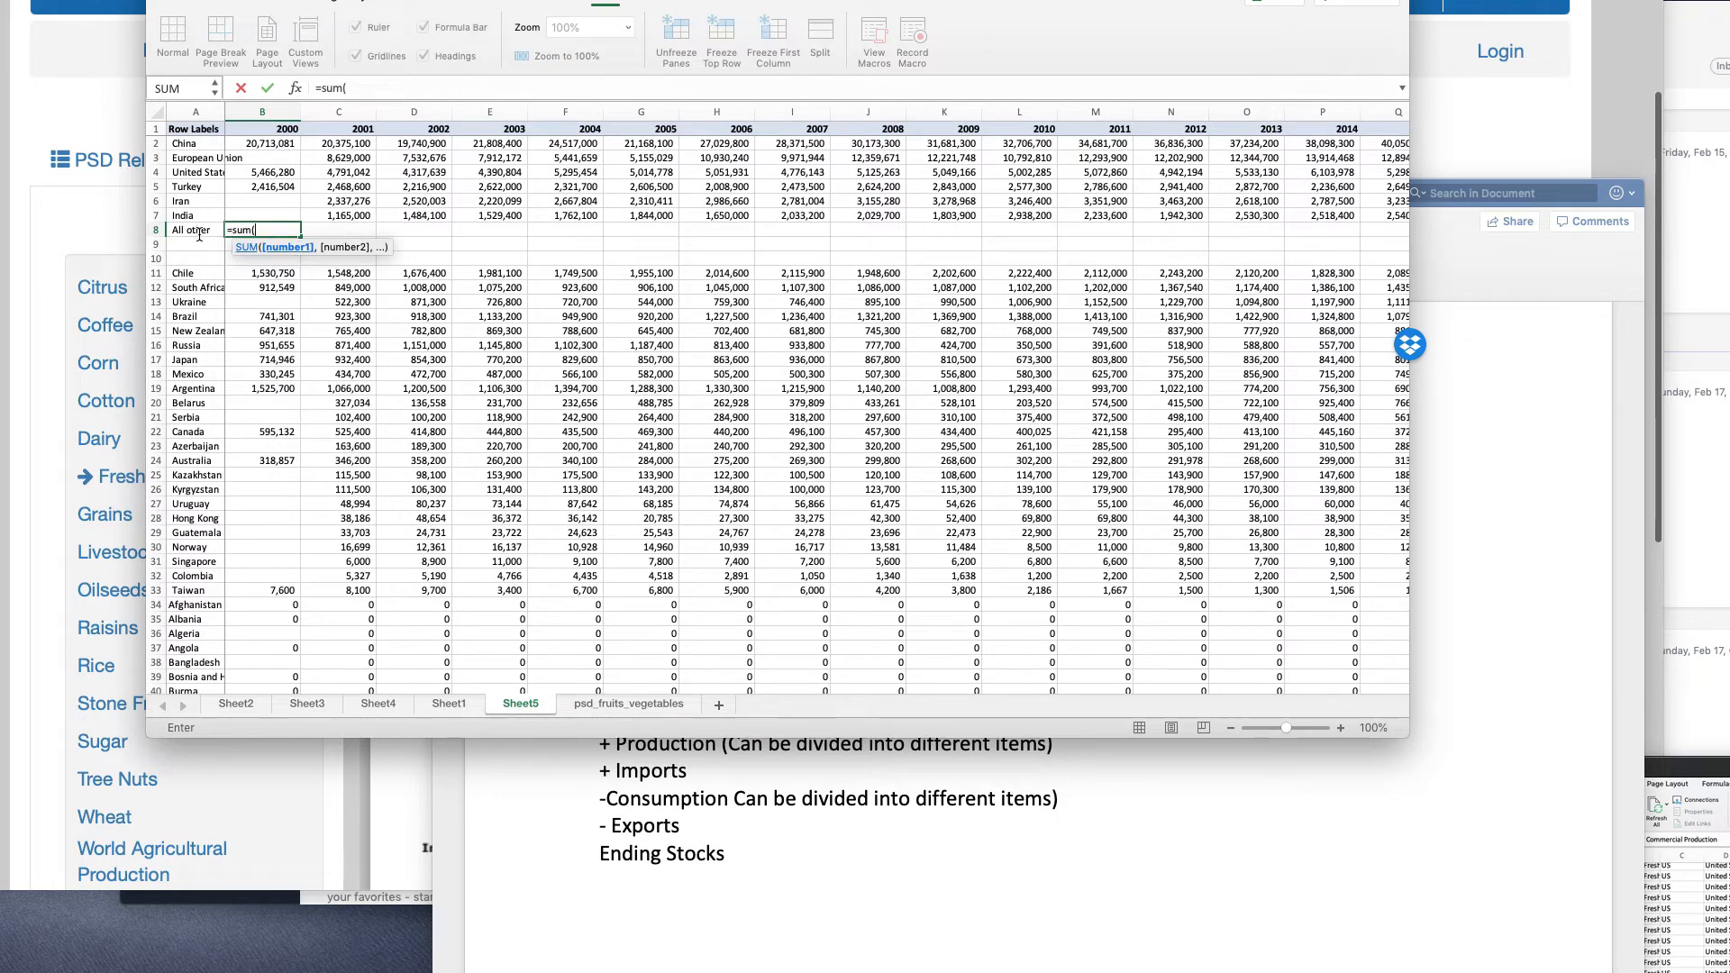
pyautogui.click(258, 275)
pyautogui.scroll(-20, 257, 275)
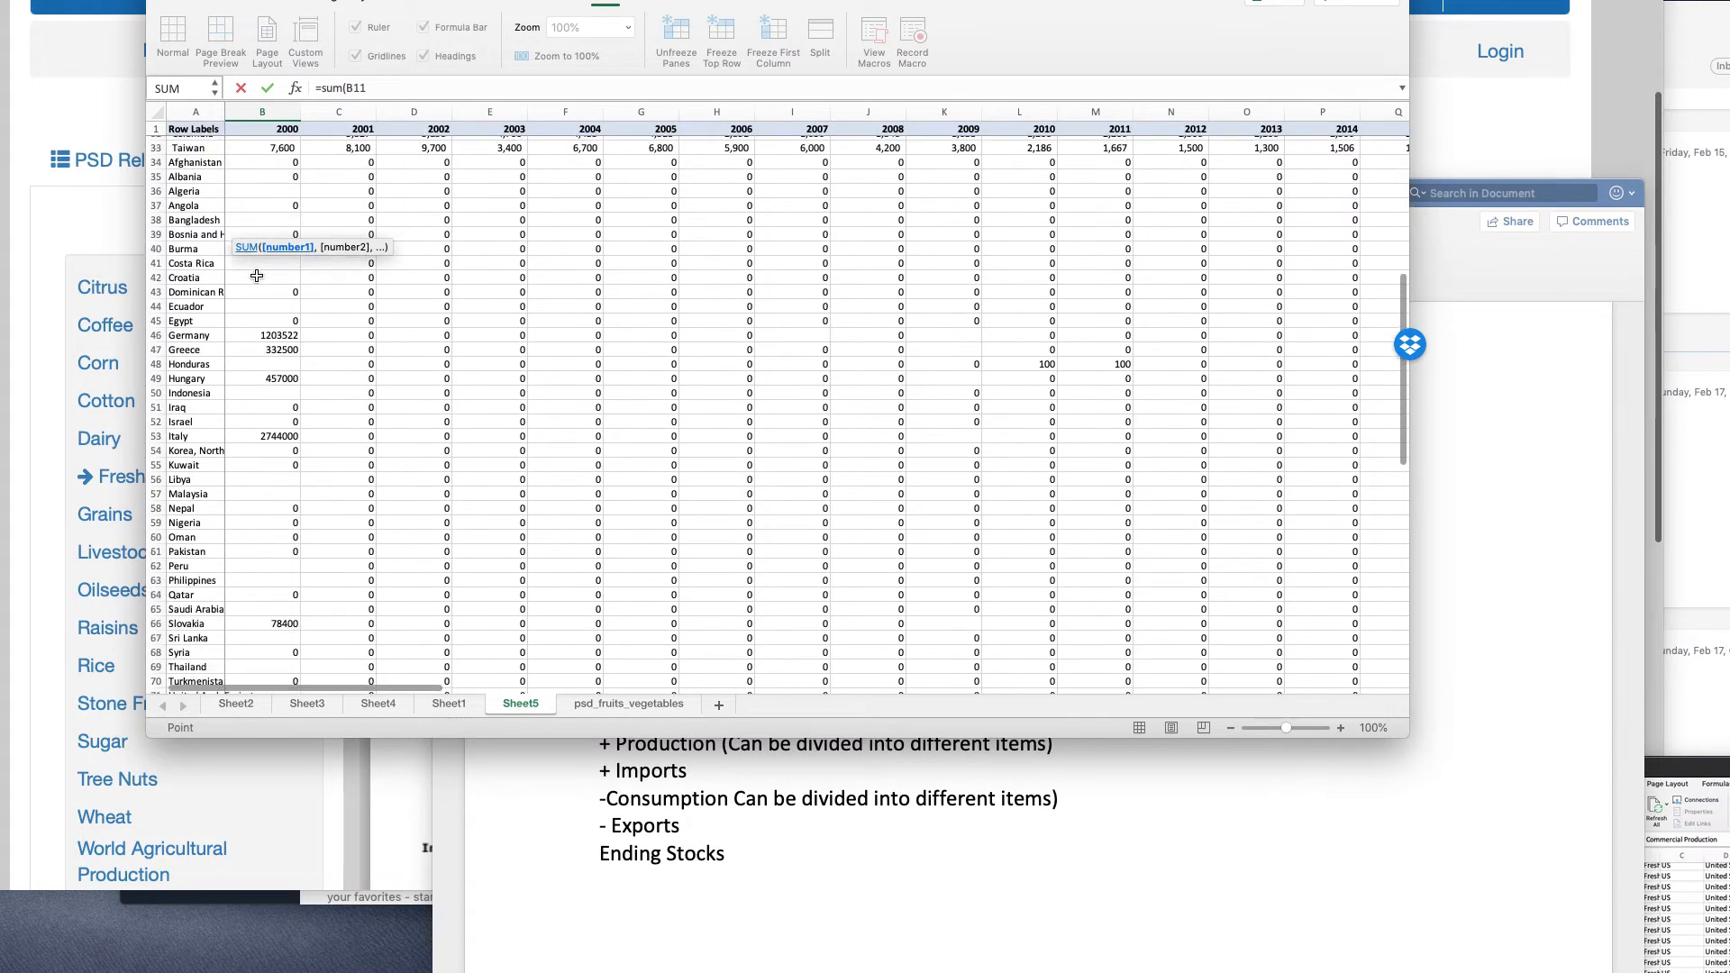
pyautogui.scroll(1, 257, 276)
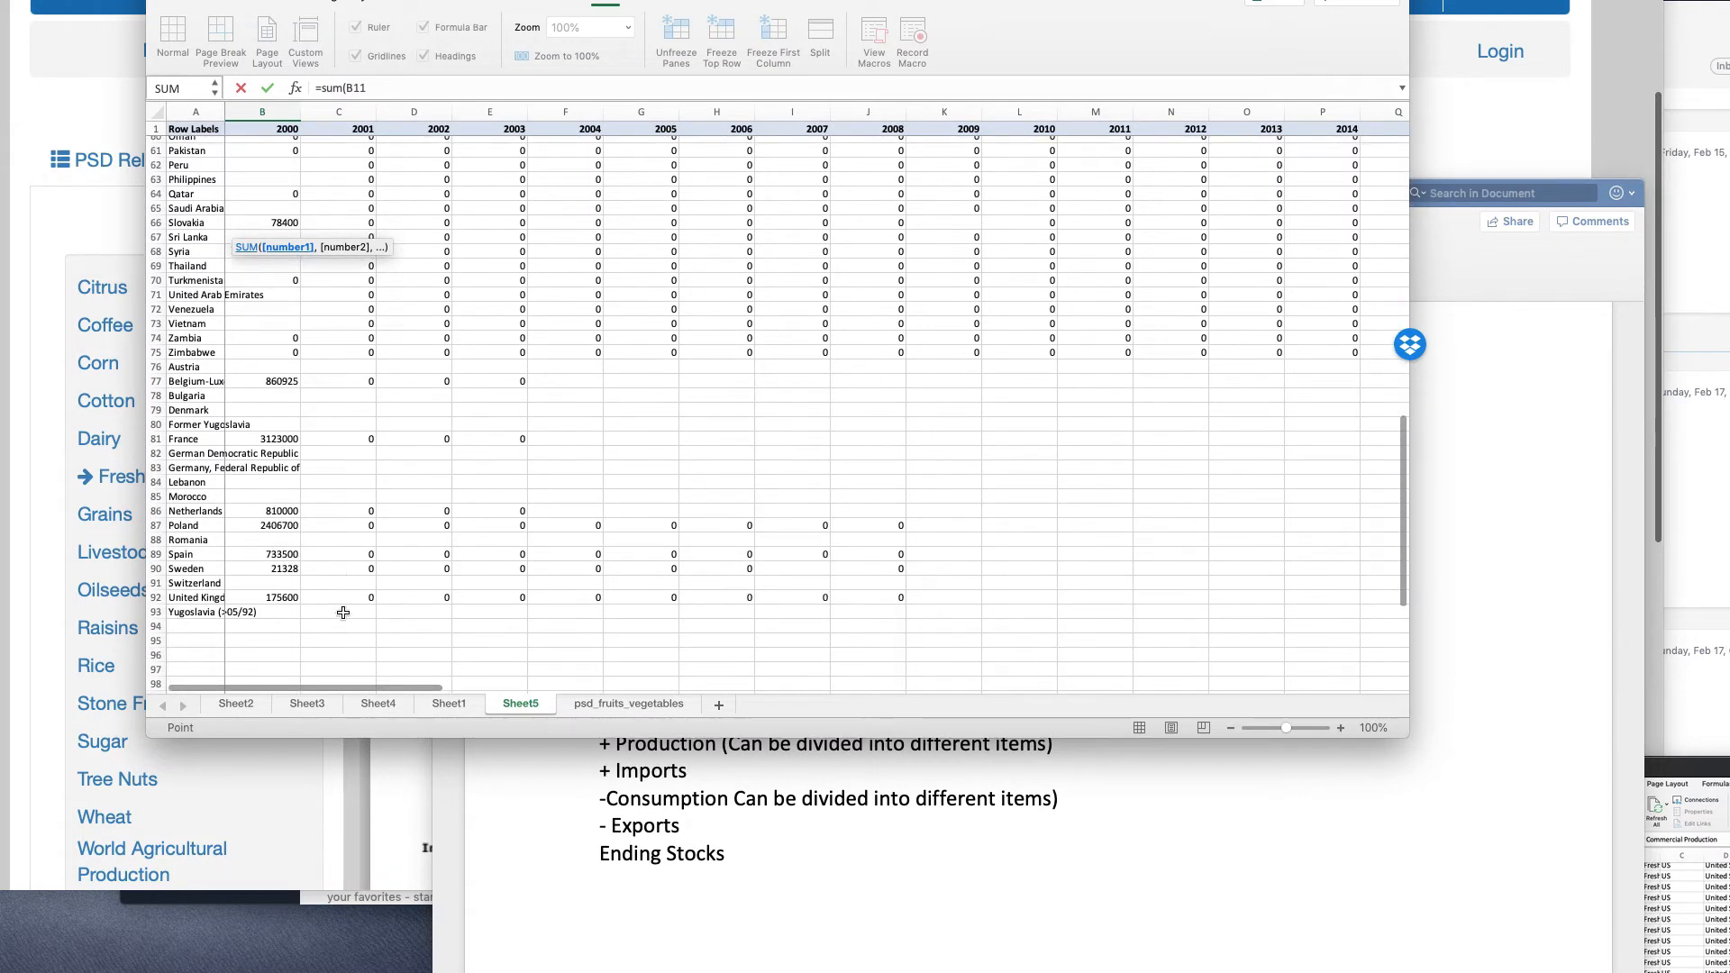
pyautogui.keyDown('shift'); pyautogui.click(276, 618); pyautogui.keyUp('shift')
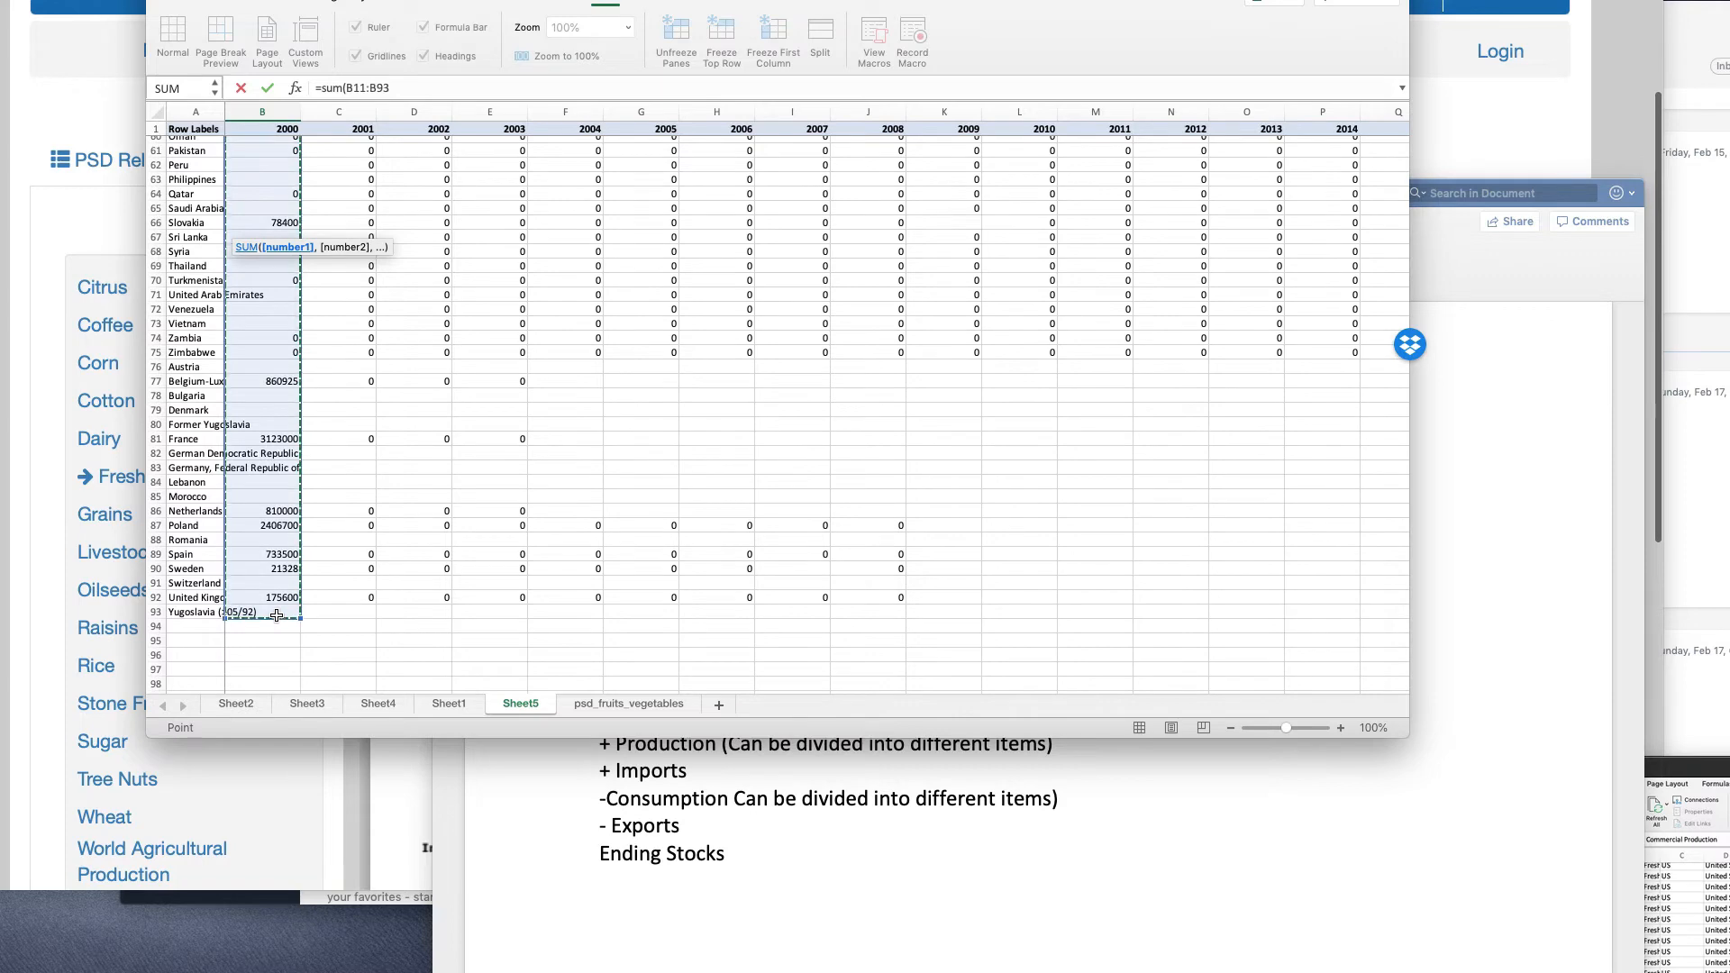
pyautogui.write(')')
pyautogui.press('Return')
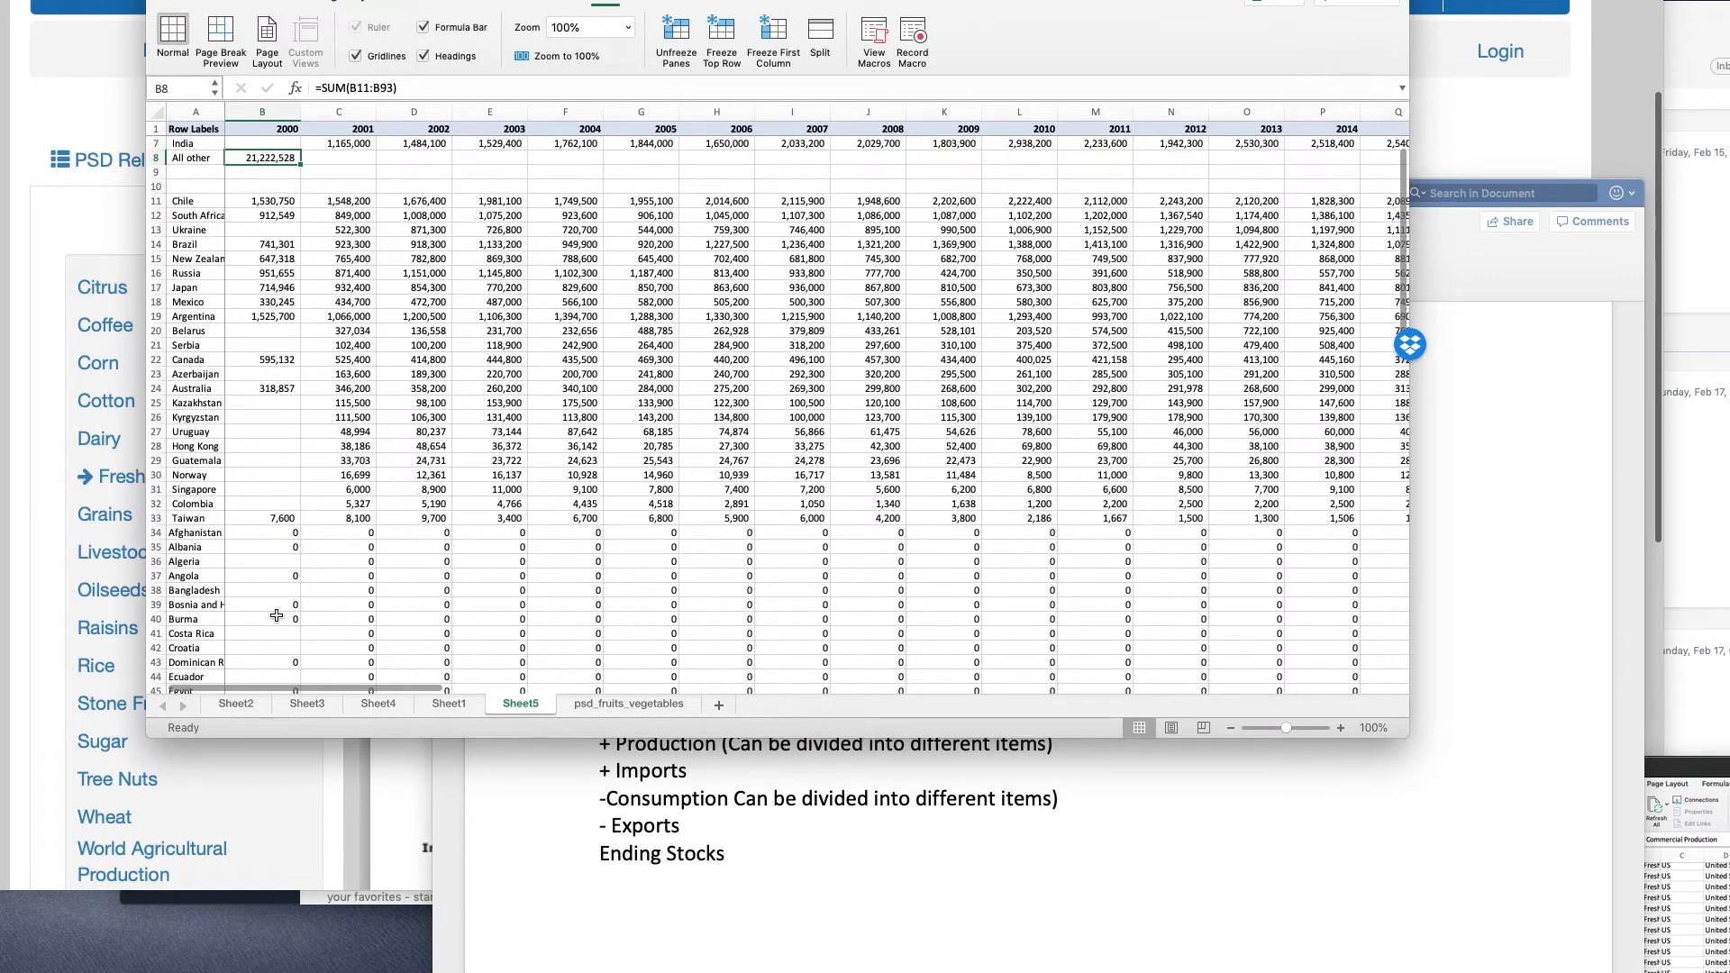
pyautogui.scroll(3, 381, 518)
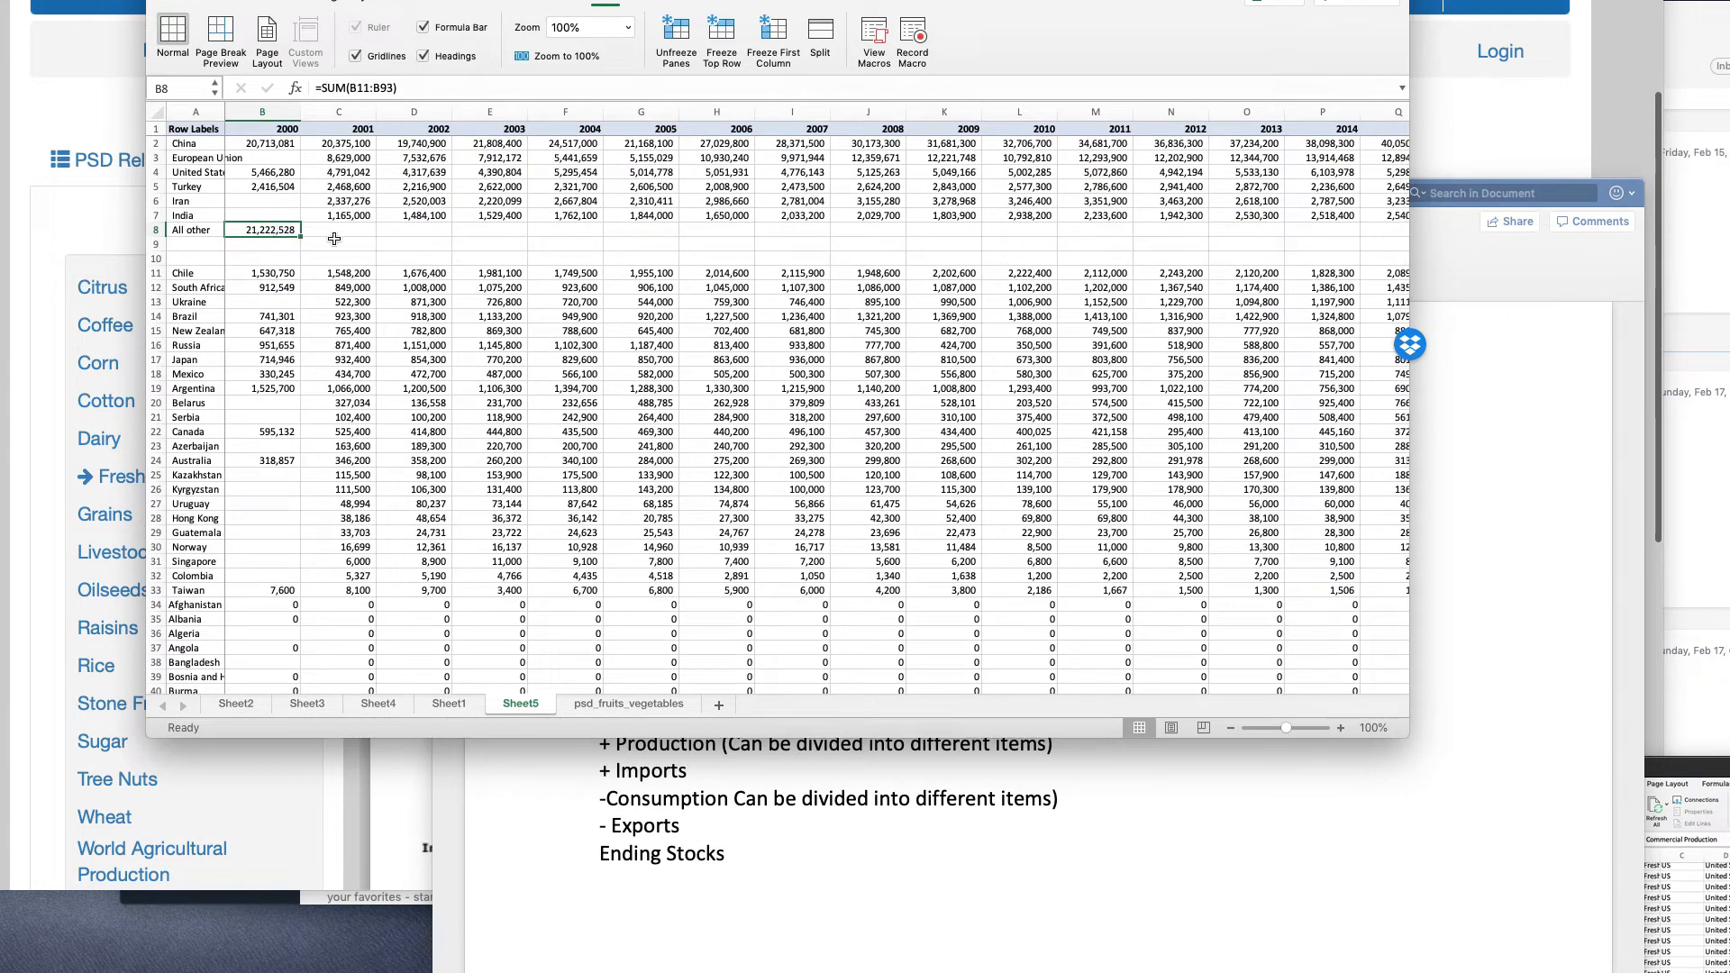
# - Copy the "All other" total formula from B8 across C8:T8 so it covers every year from 2001 to 2018
pyautogui.press('cmd+c')
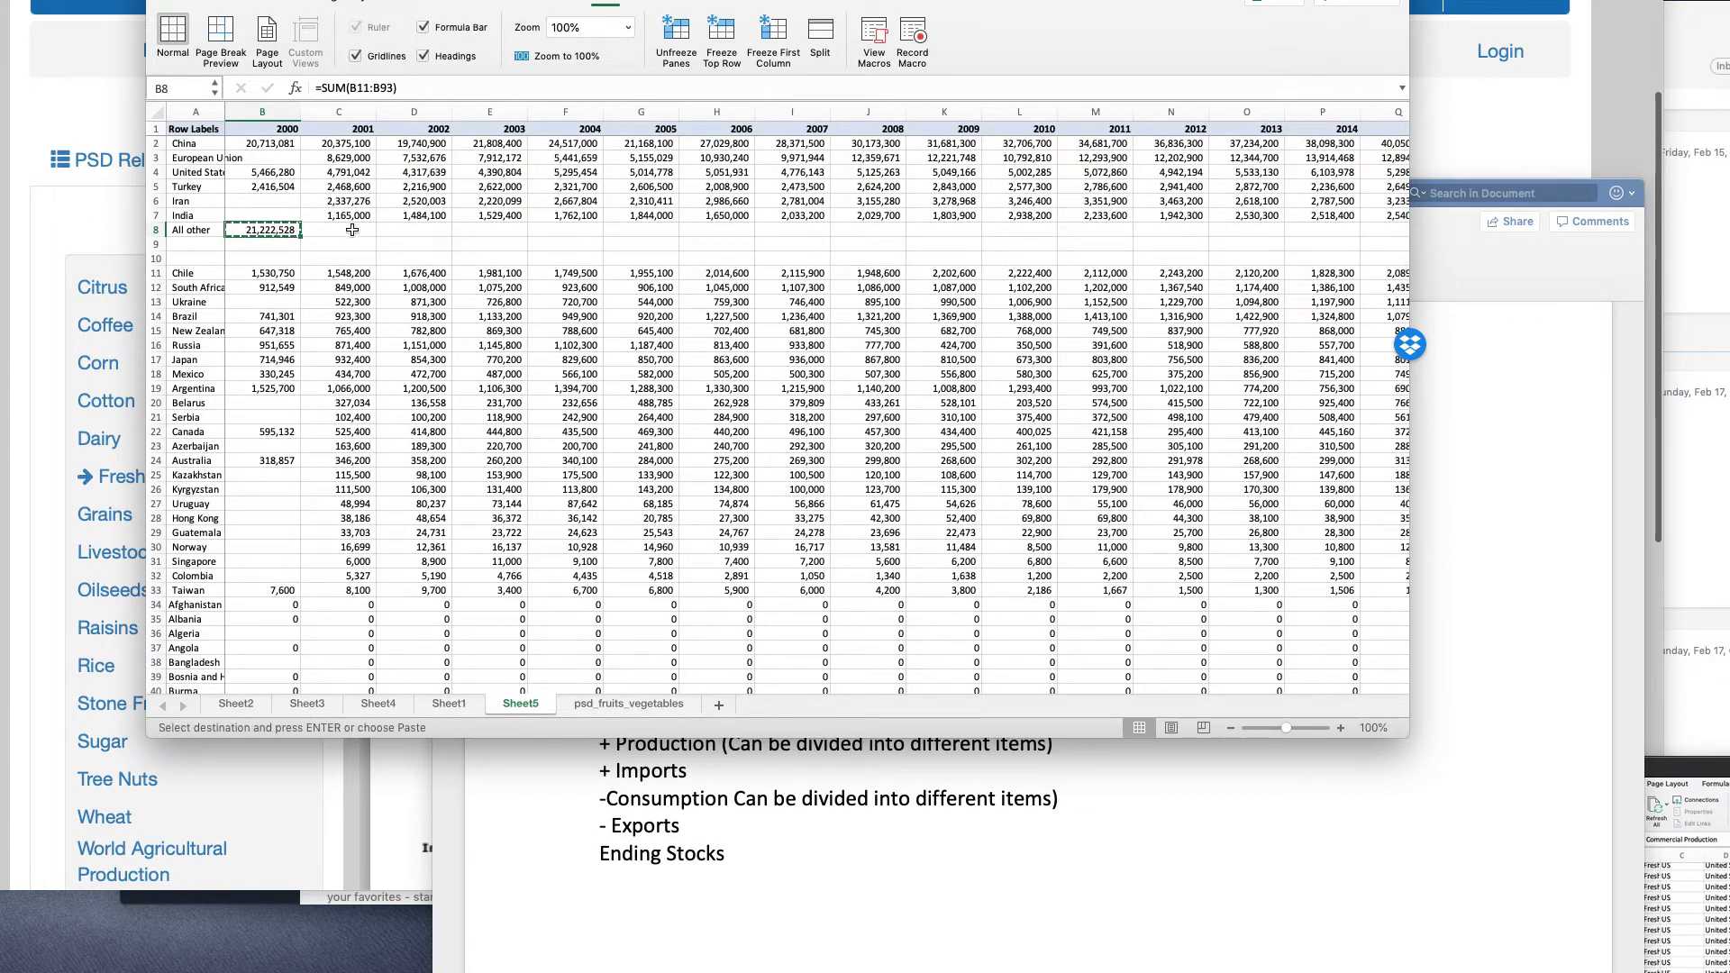
pyautogui.click(353, 231)
pyautogui.hscroll(10, 355, 227)
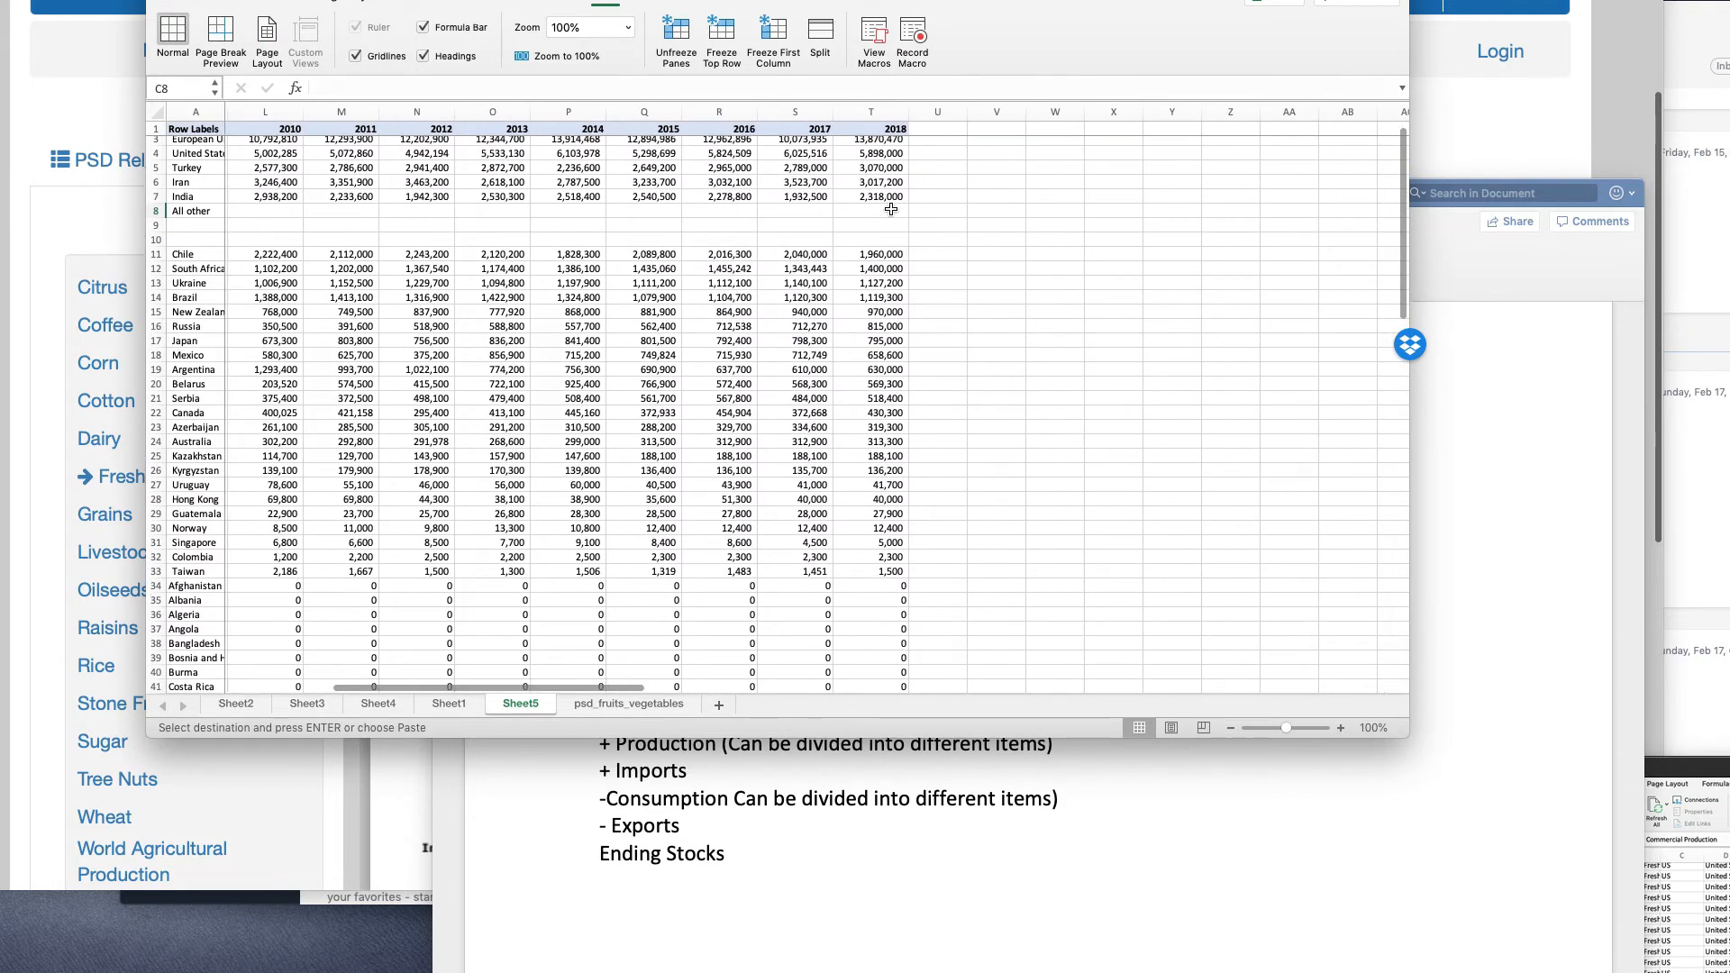
pyautogui.keyDown('shift'); pyautogui.click(890, 209); pyautogui.keyUp('shift')
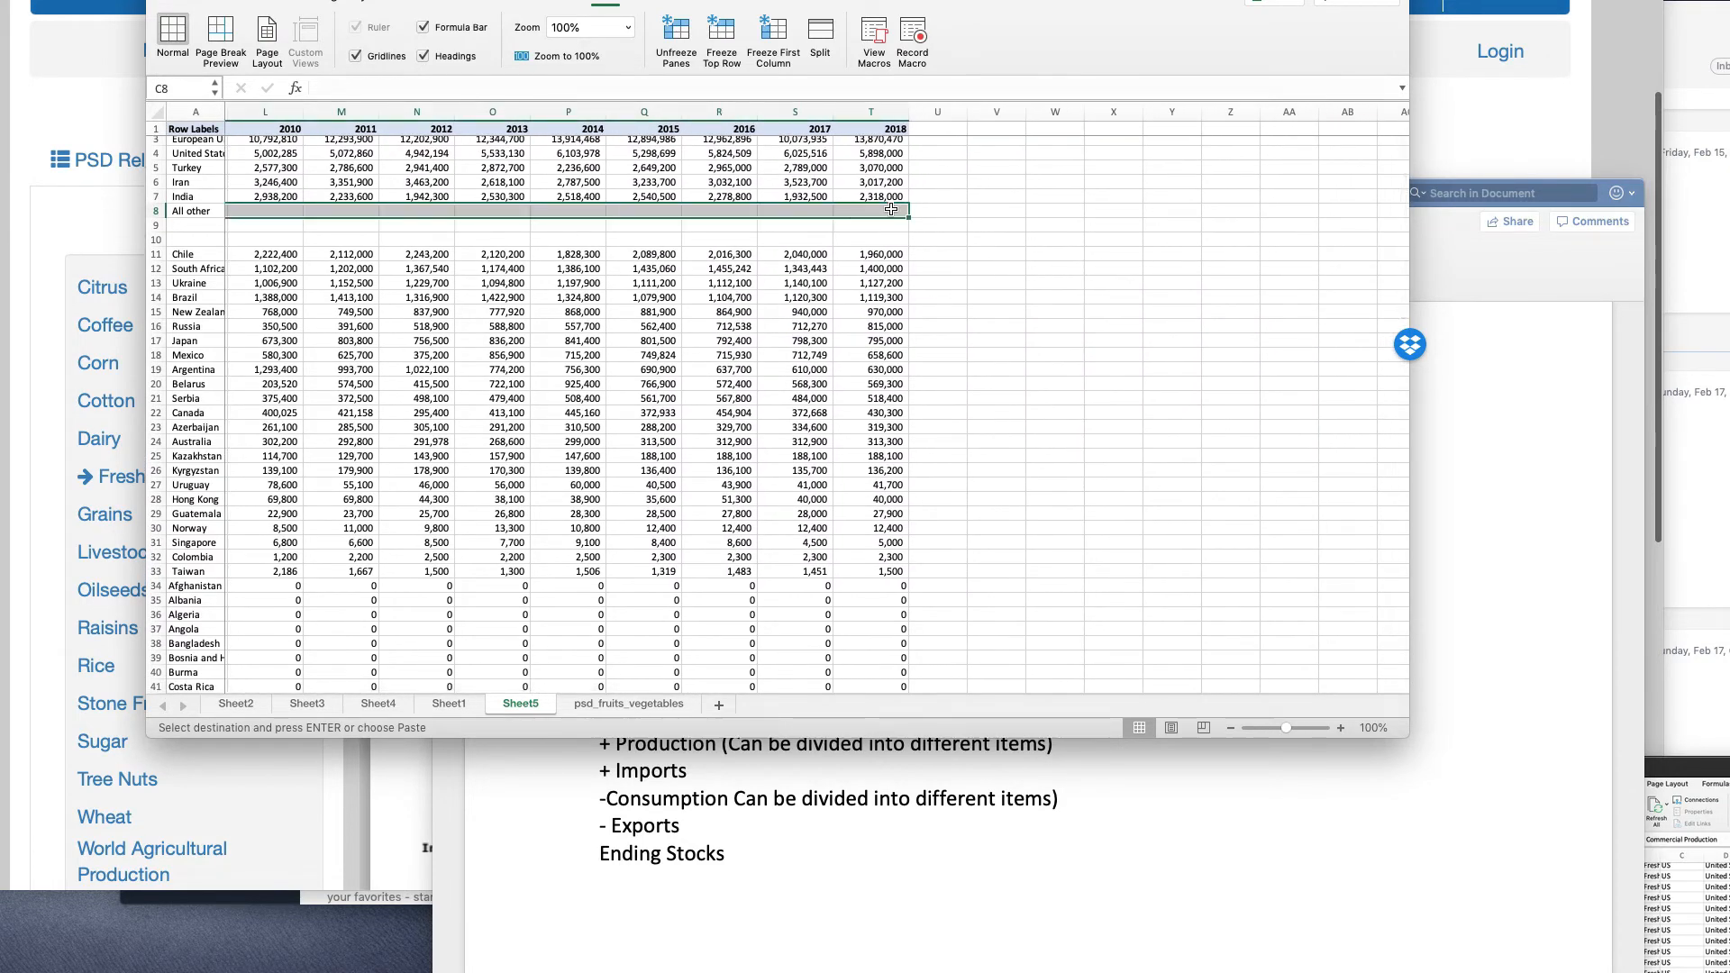
pyautogui.press('cmd+v')
pyautogui.hscroll(-10, 796, 229)
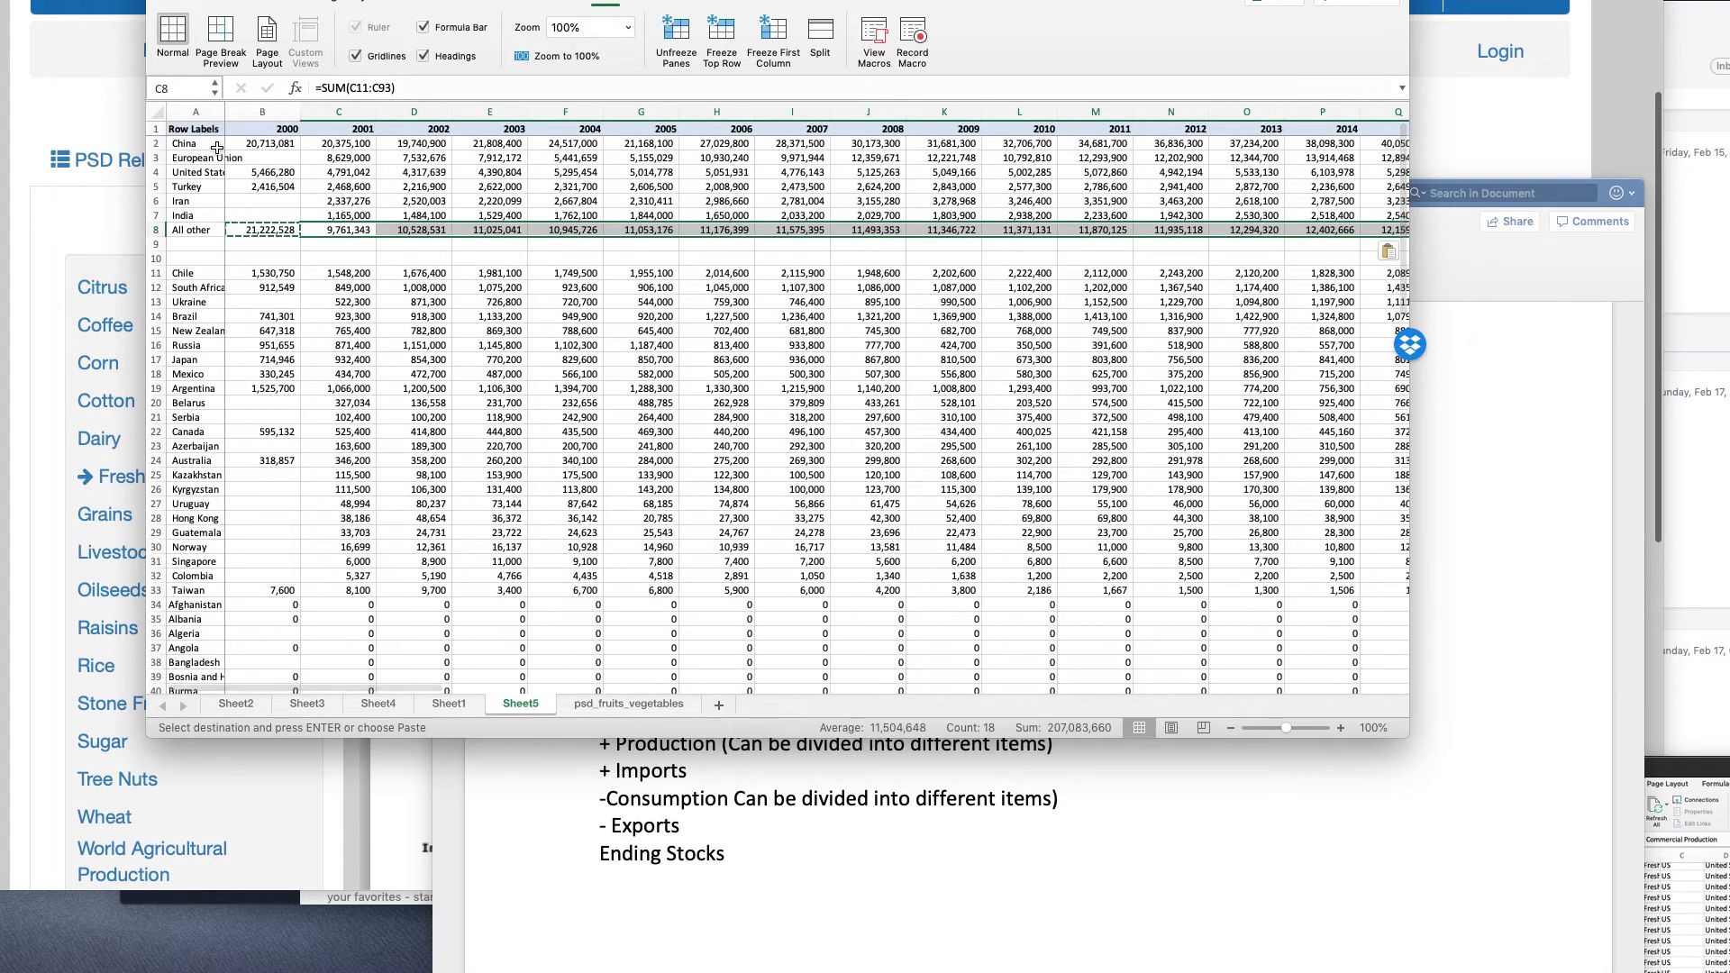
# - Check the separately listed country names from China to India and clear the "Row Labels" heading from A1
pyautogui.moveTo(192, 144); pyautogui.dragTo(193, 159)
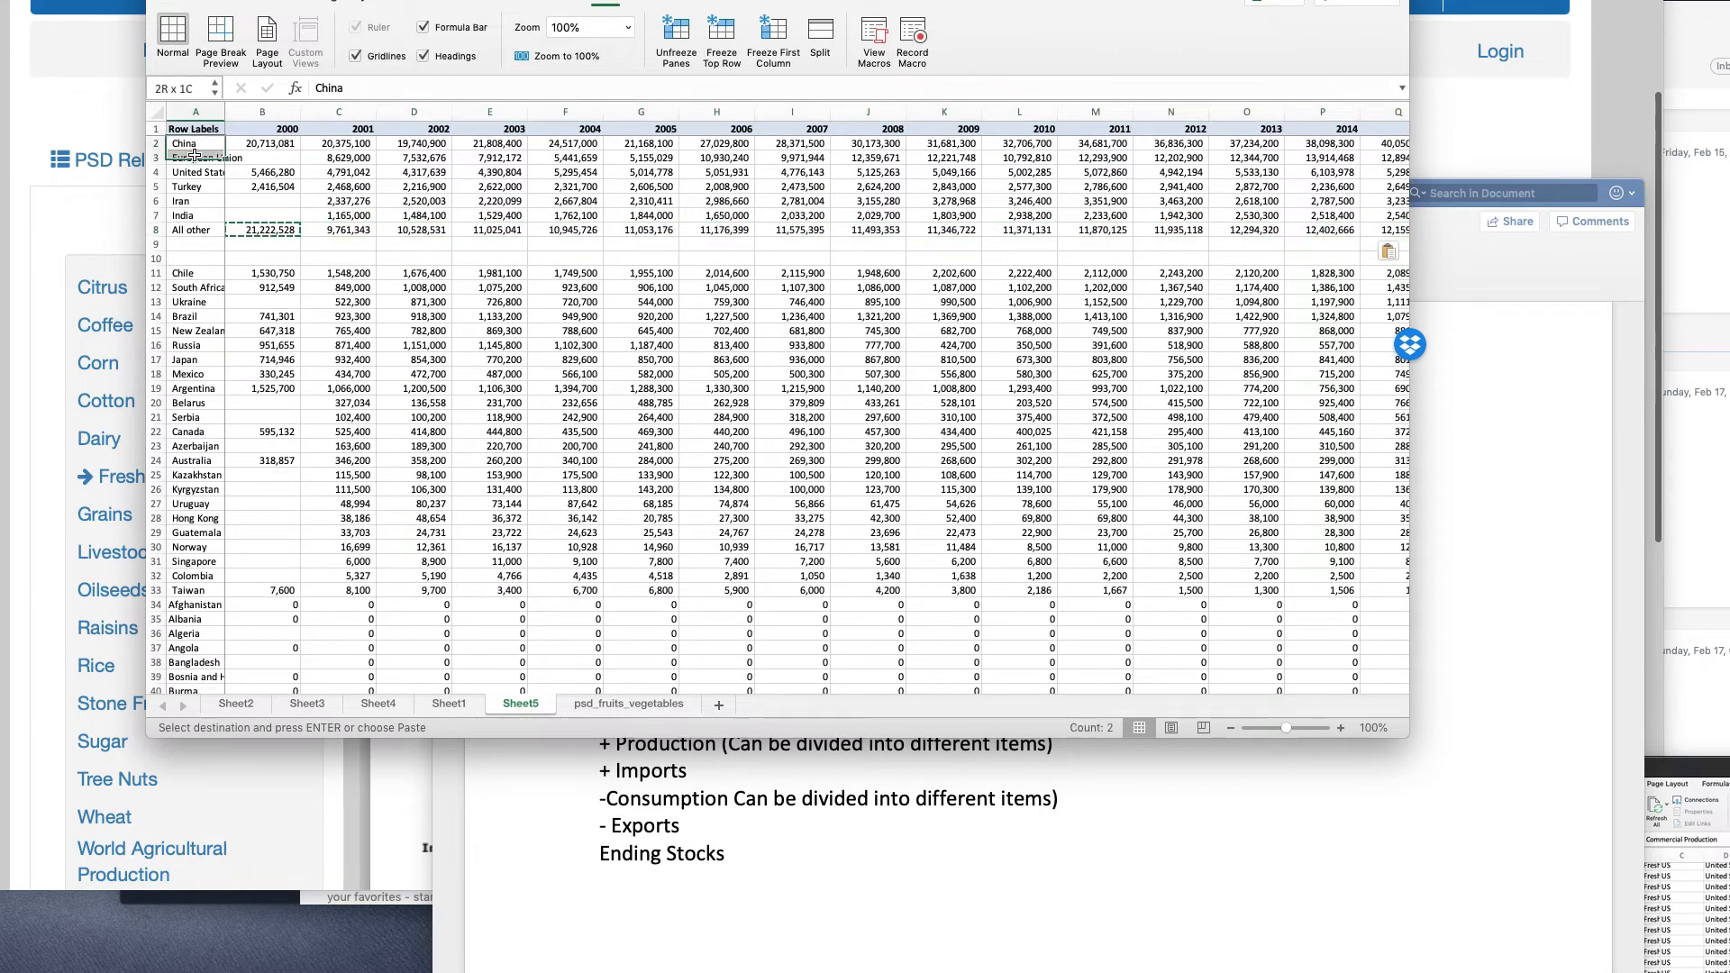
pyautogui.click(193, 159)
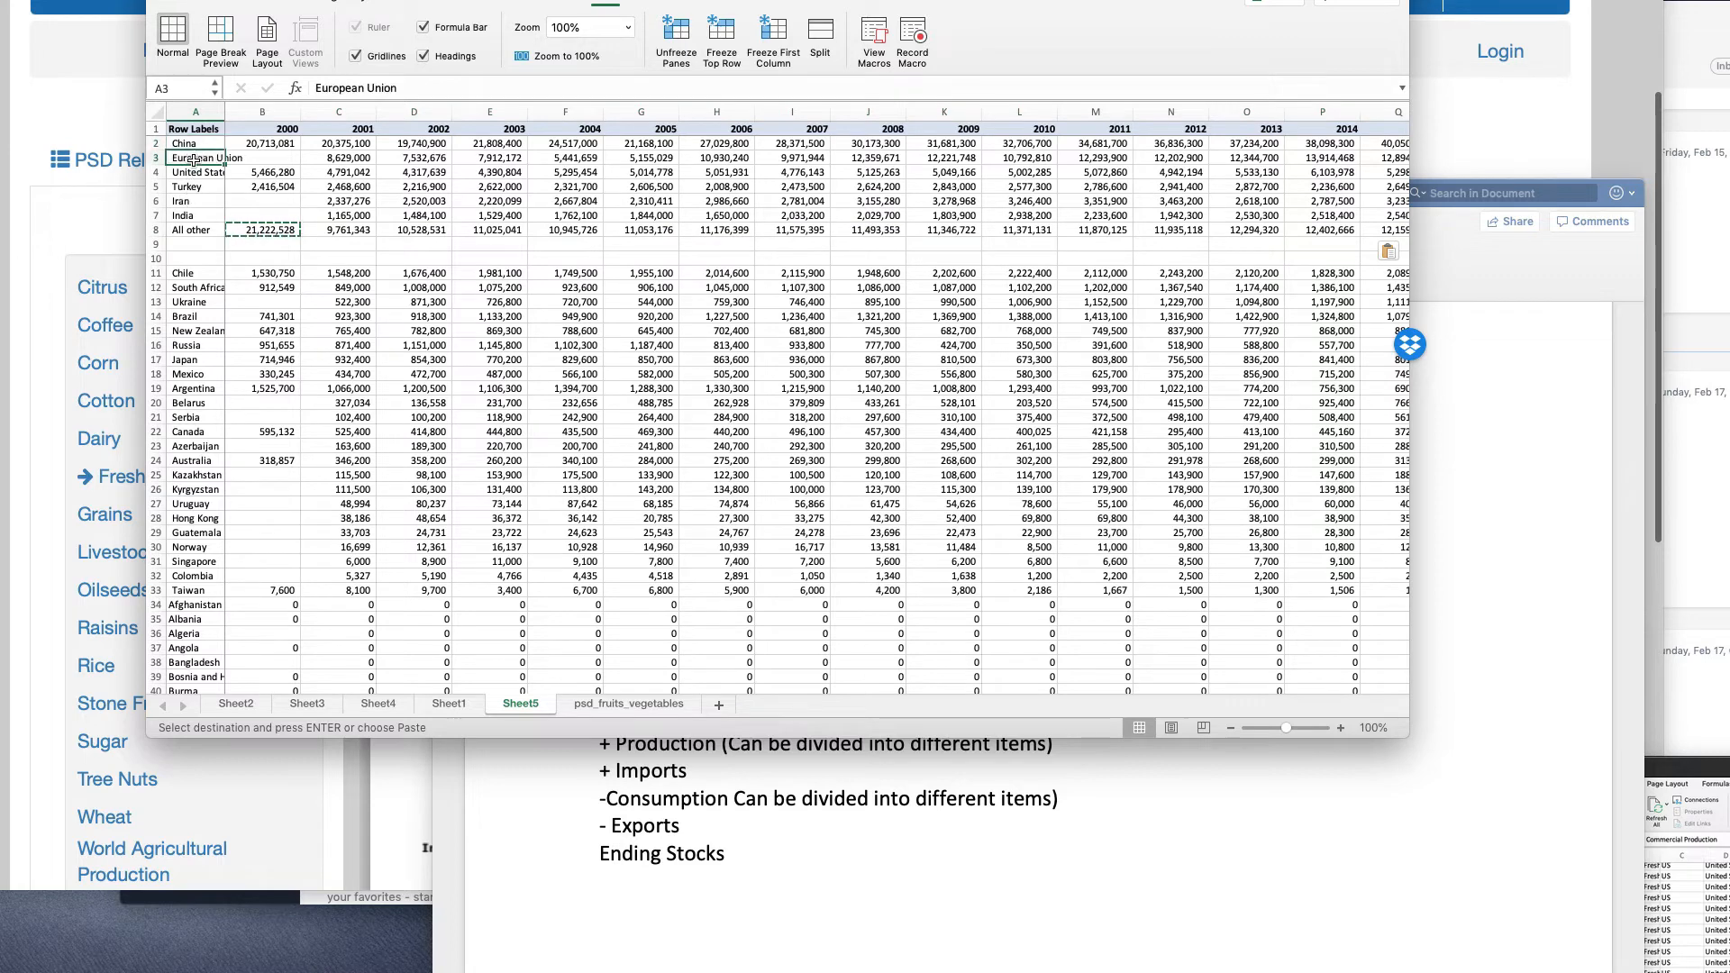
pyautogui.click(197, 144)
pyautogui.click(194, 173)
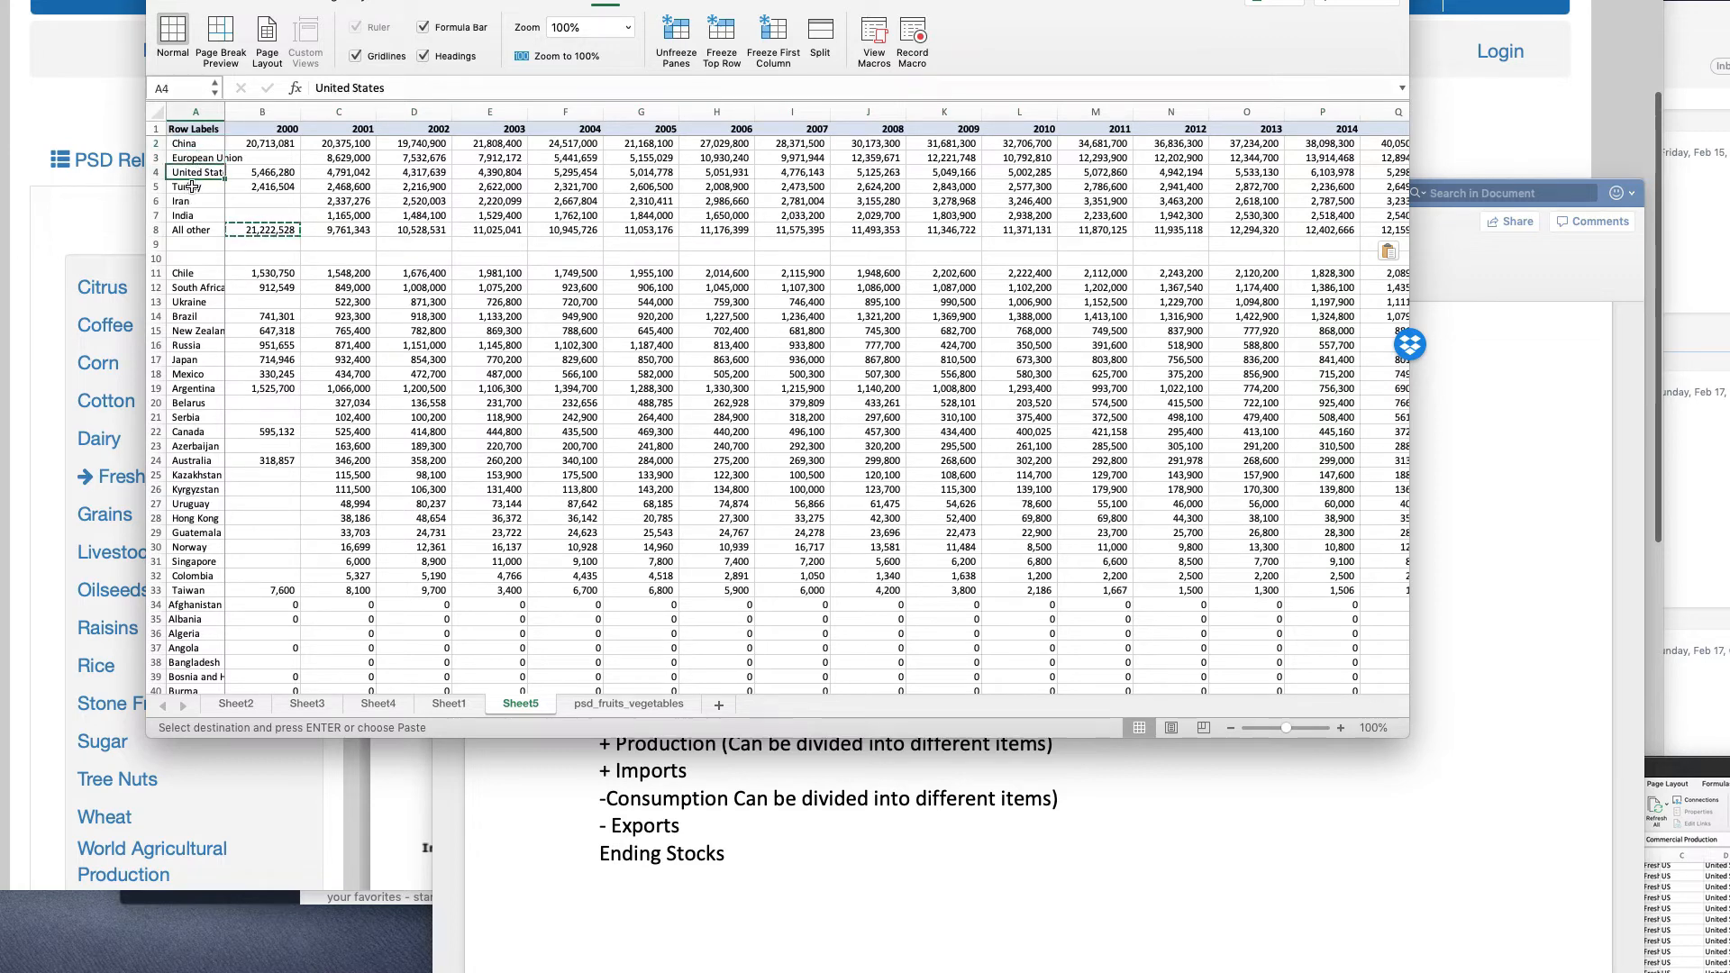
pyautogui.click(192, 186)
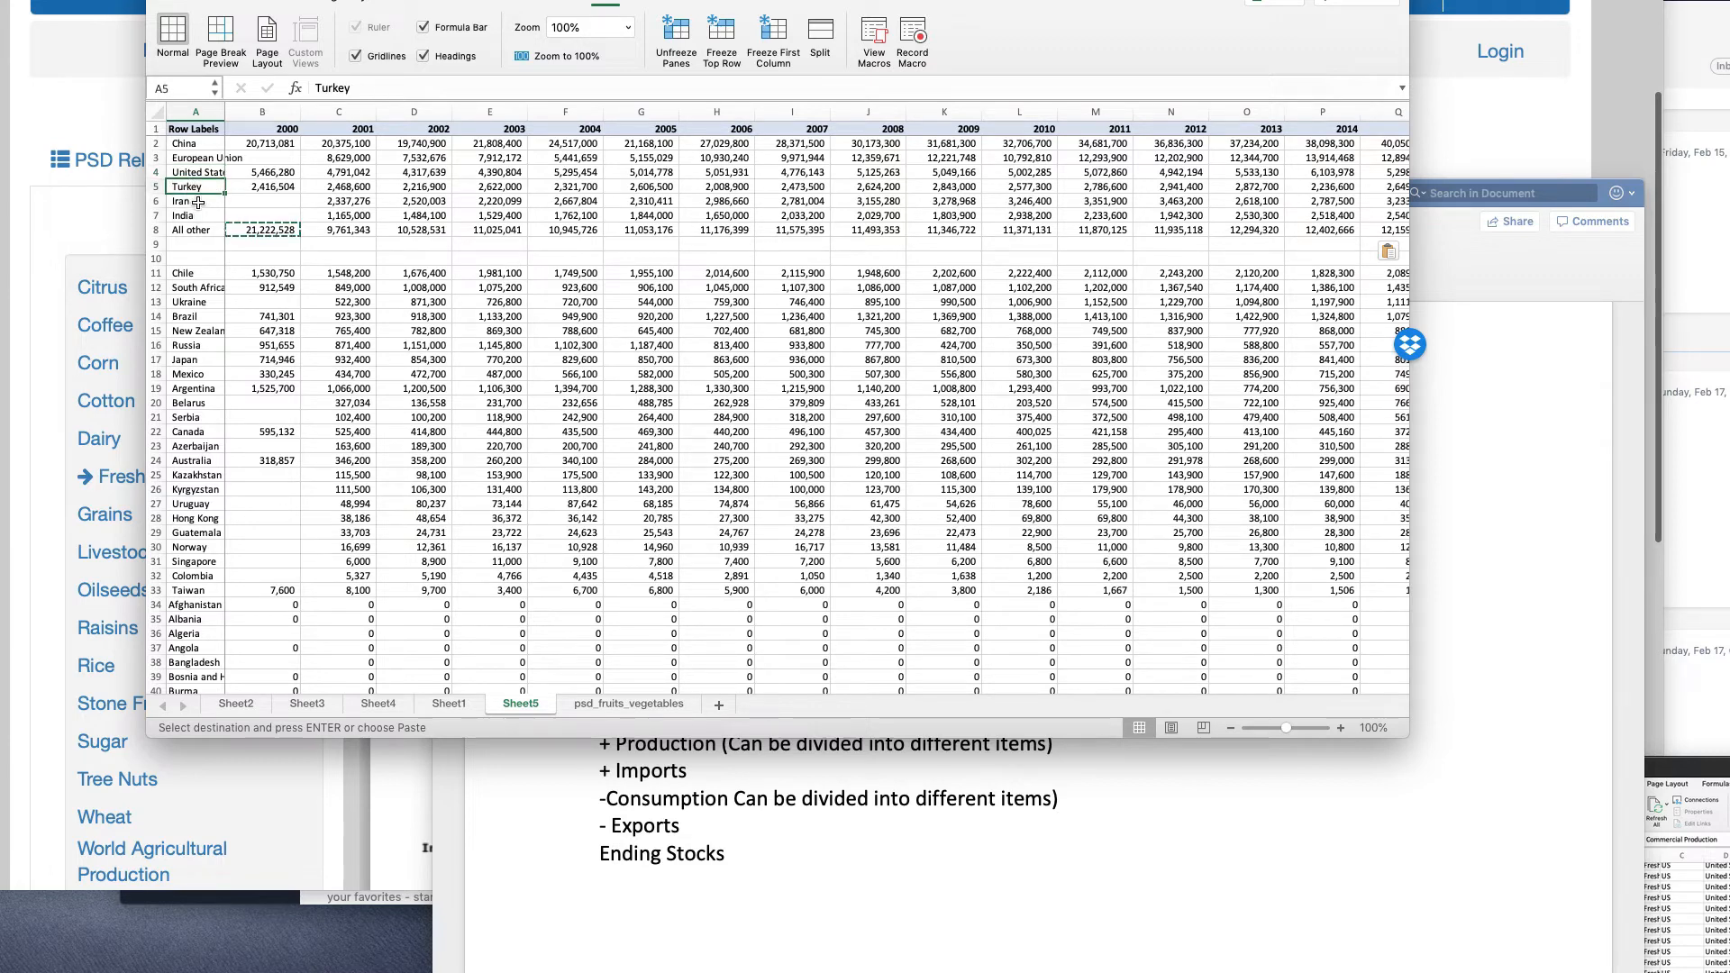
pyautogui.click(195, 202)
pyautogui.click(193, 216)
pyautogui.click(198, 130)
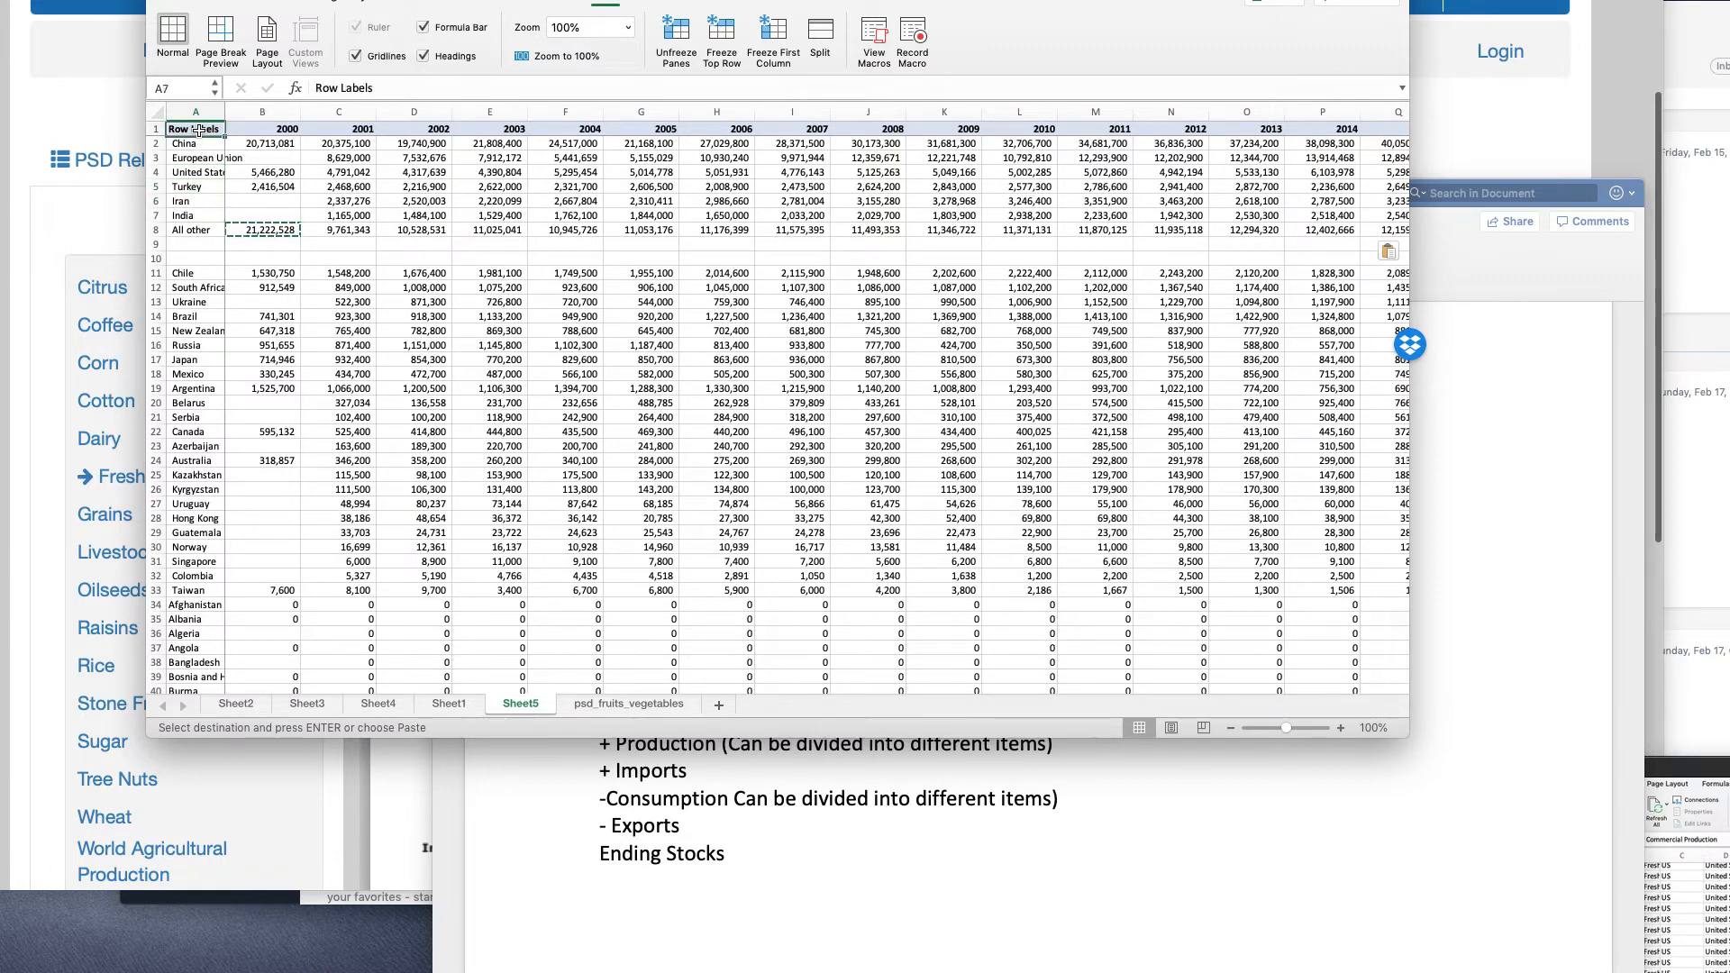
pyautogui.press('Delete')
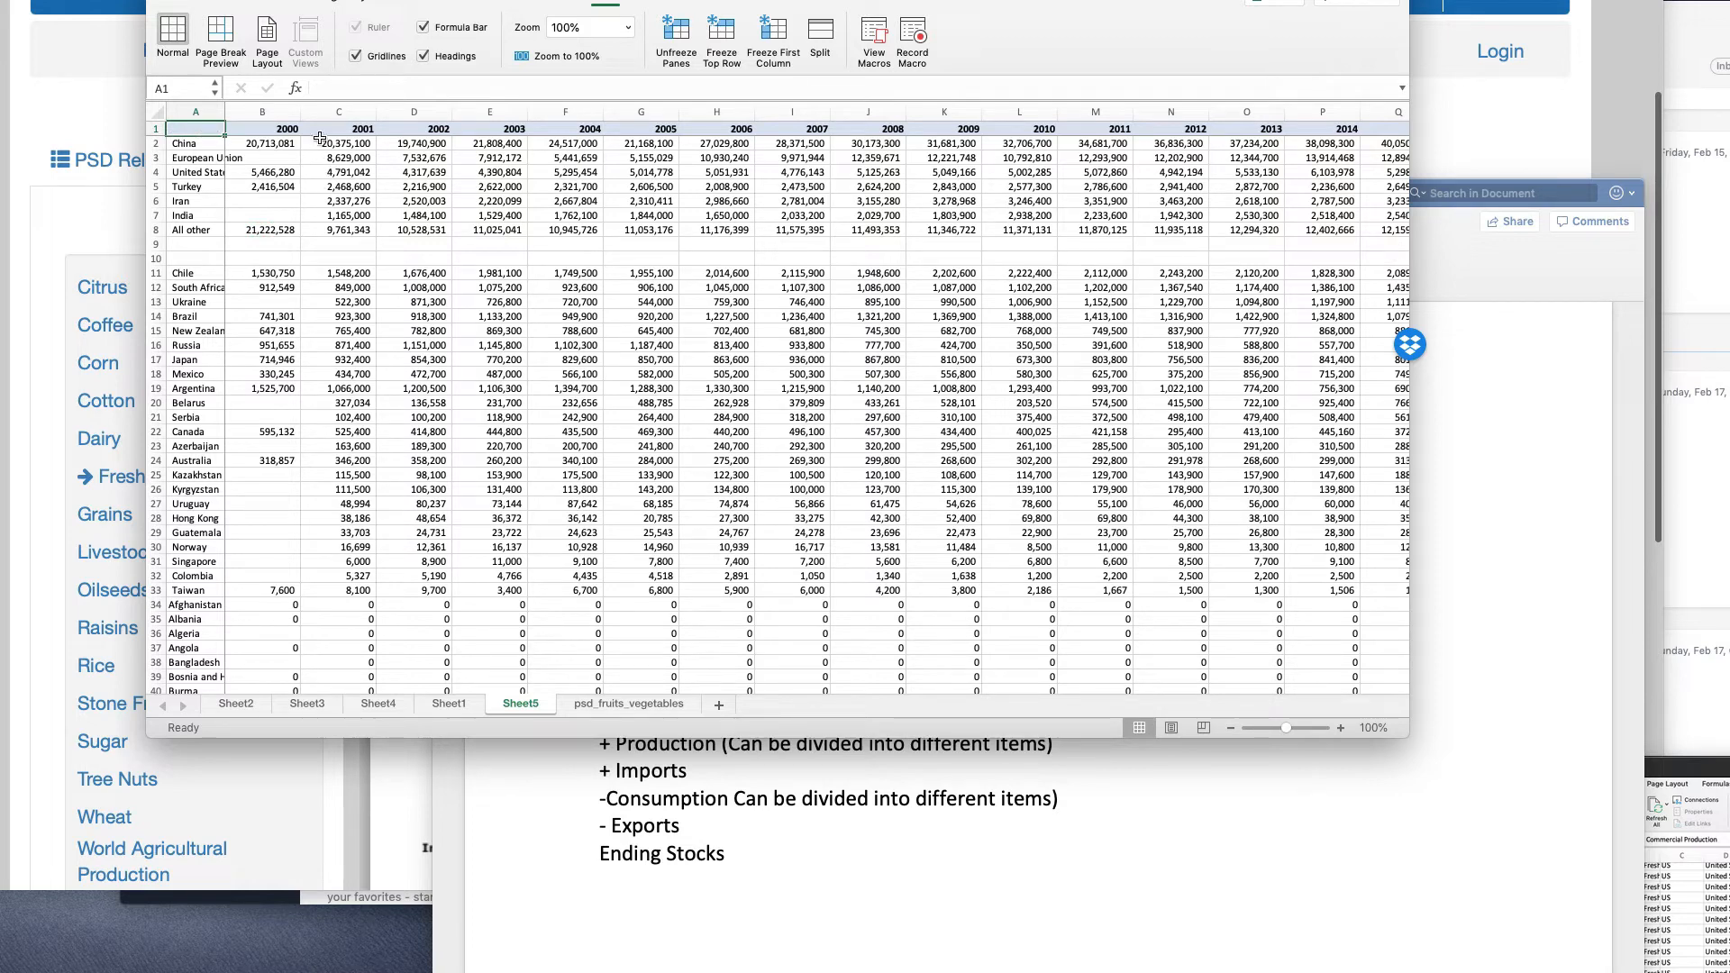
# - Insert a basic 2-D line chart from the summary table in A1:T8
pyautogui.keyDown('shift'); pyautogui.click(214, 231); pyautogui.keyUp('shift')
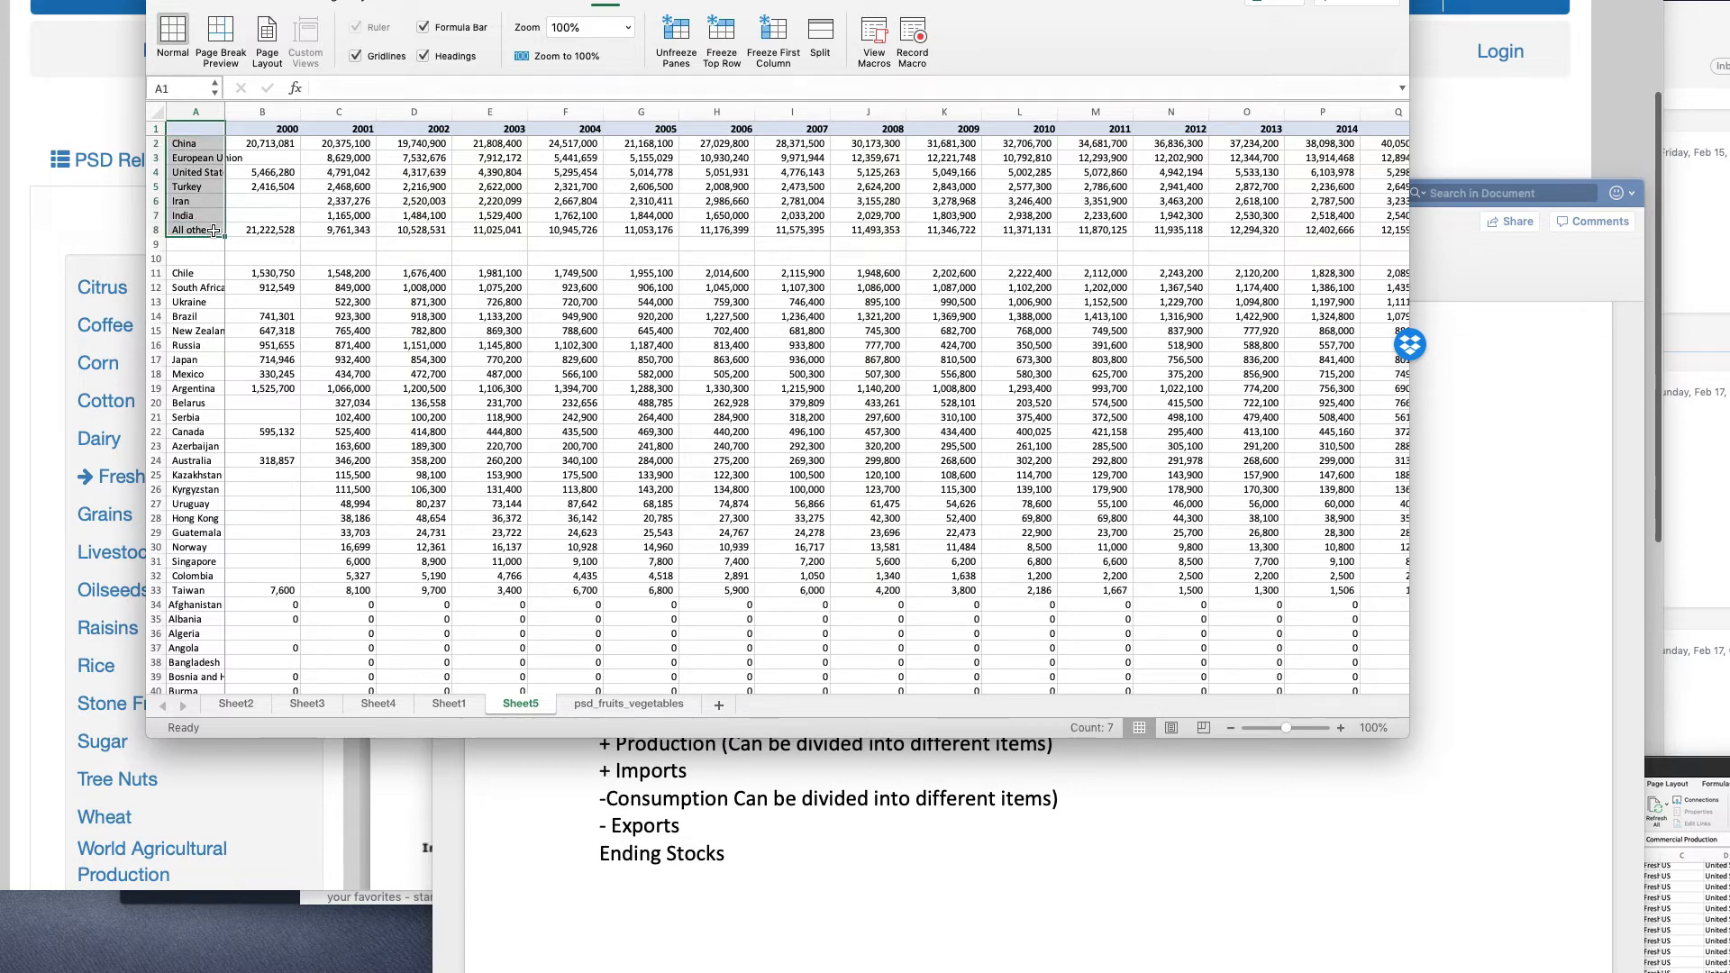
pyautogui.hotkey('shift', 'Right')
pyautogui.hotkey('shift', 'Right')
pyautogui.hotkey('shift', 'Right')
pyautogui.hotkey('shift', 'Right')
pyautogui.hotkey('shift', 'Right')
pyautogui.hotkey('shift', 'Right')
pyautogui.hotkey('shift', 'Right')
pyautogui.hotkey('shift', 'Right')
pyautogui.hotkey('shift', 'Right')
pyautogui.hotkey('shift', 'Right')
pyautogui.hotkey('shift', 'Right')
pyautogui.hotkey('shift', 'Right')
pyautogui.hotkey('shift', 'Right')
pyautogui.hotkey('shift', 'Right')
pyautogui.hotkey('shift', 'Right')
pyautogui.hotkey('shift', 'Right')
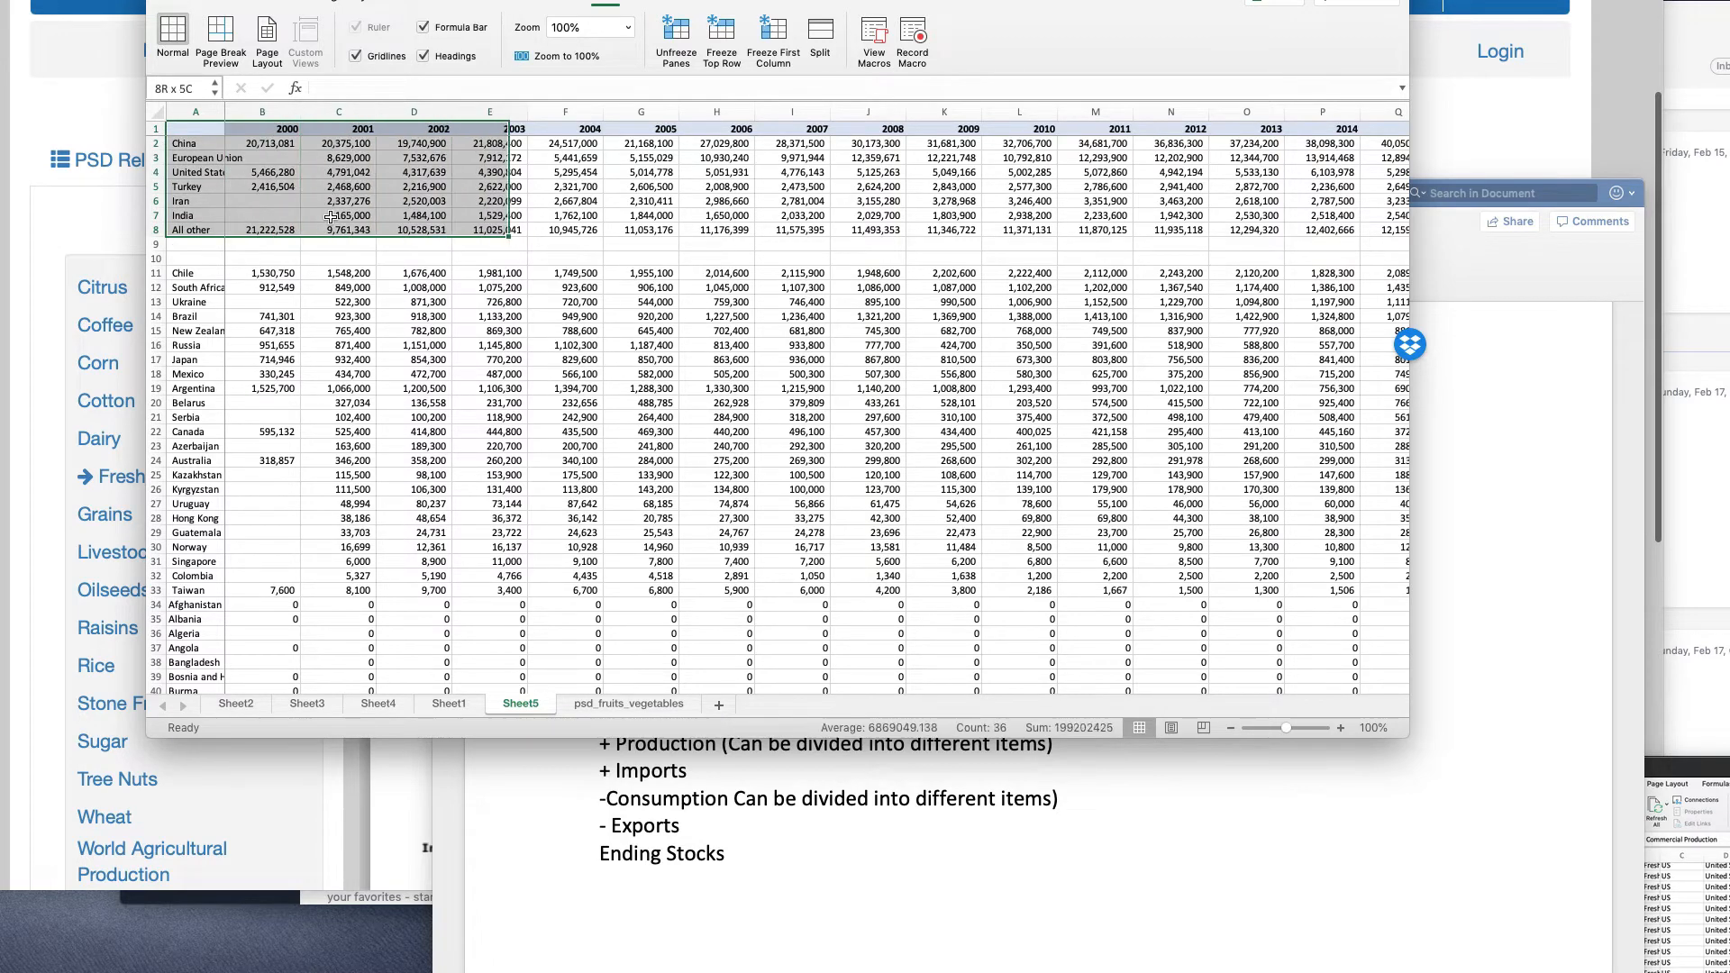
pyautogui.hotkey('shift', 'Right')
pyautogui.hotkey('shift', 'Right')
pyautogui.hotkey('shift', 'Right')
pyautogui.hotkey('shift', 'Right')
pyautogui.hotkey('shift', 'Right')
pyautogui.hotkey('shift', 'Right')
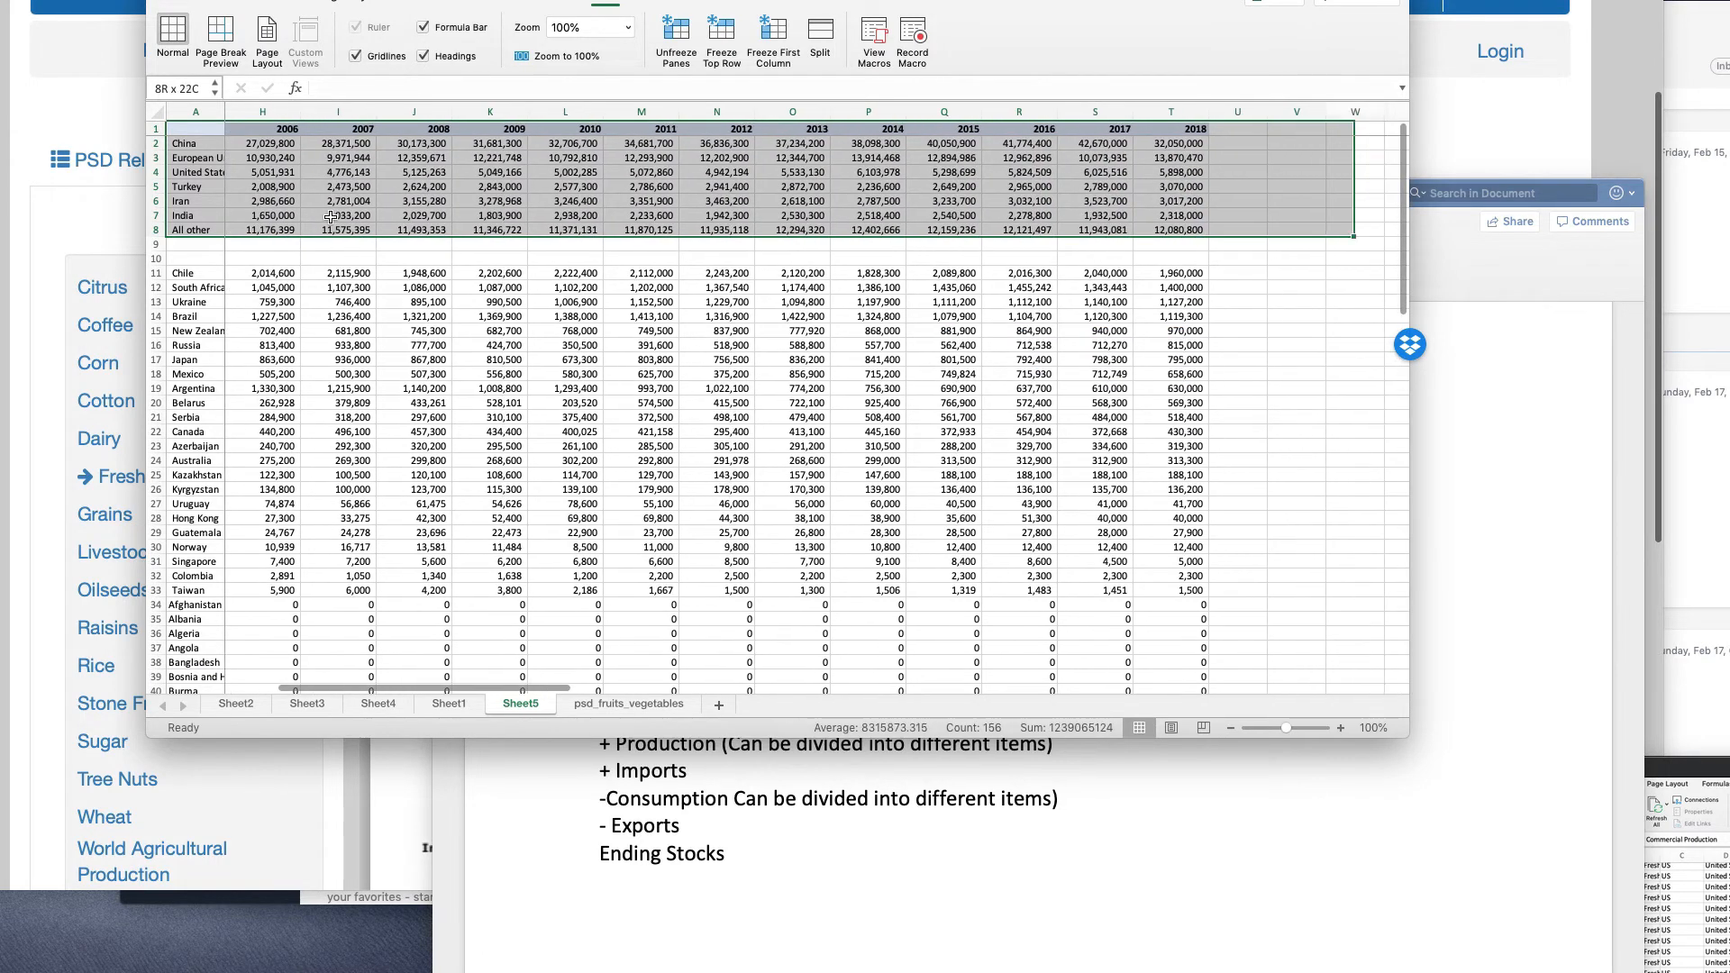
pyautogui.hotkey('shift', 'Left')
pyautogui.hotkey('shift', 'Left')
pyautogui.hotkey('shift', 'Left')
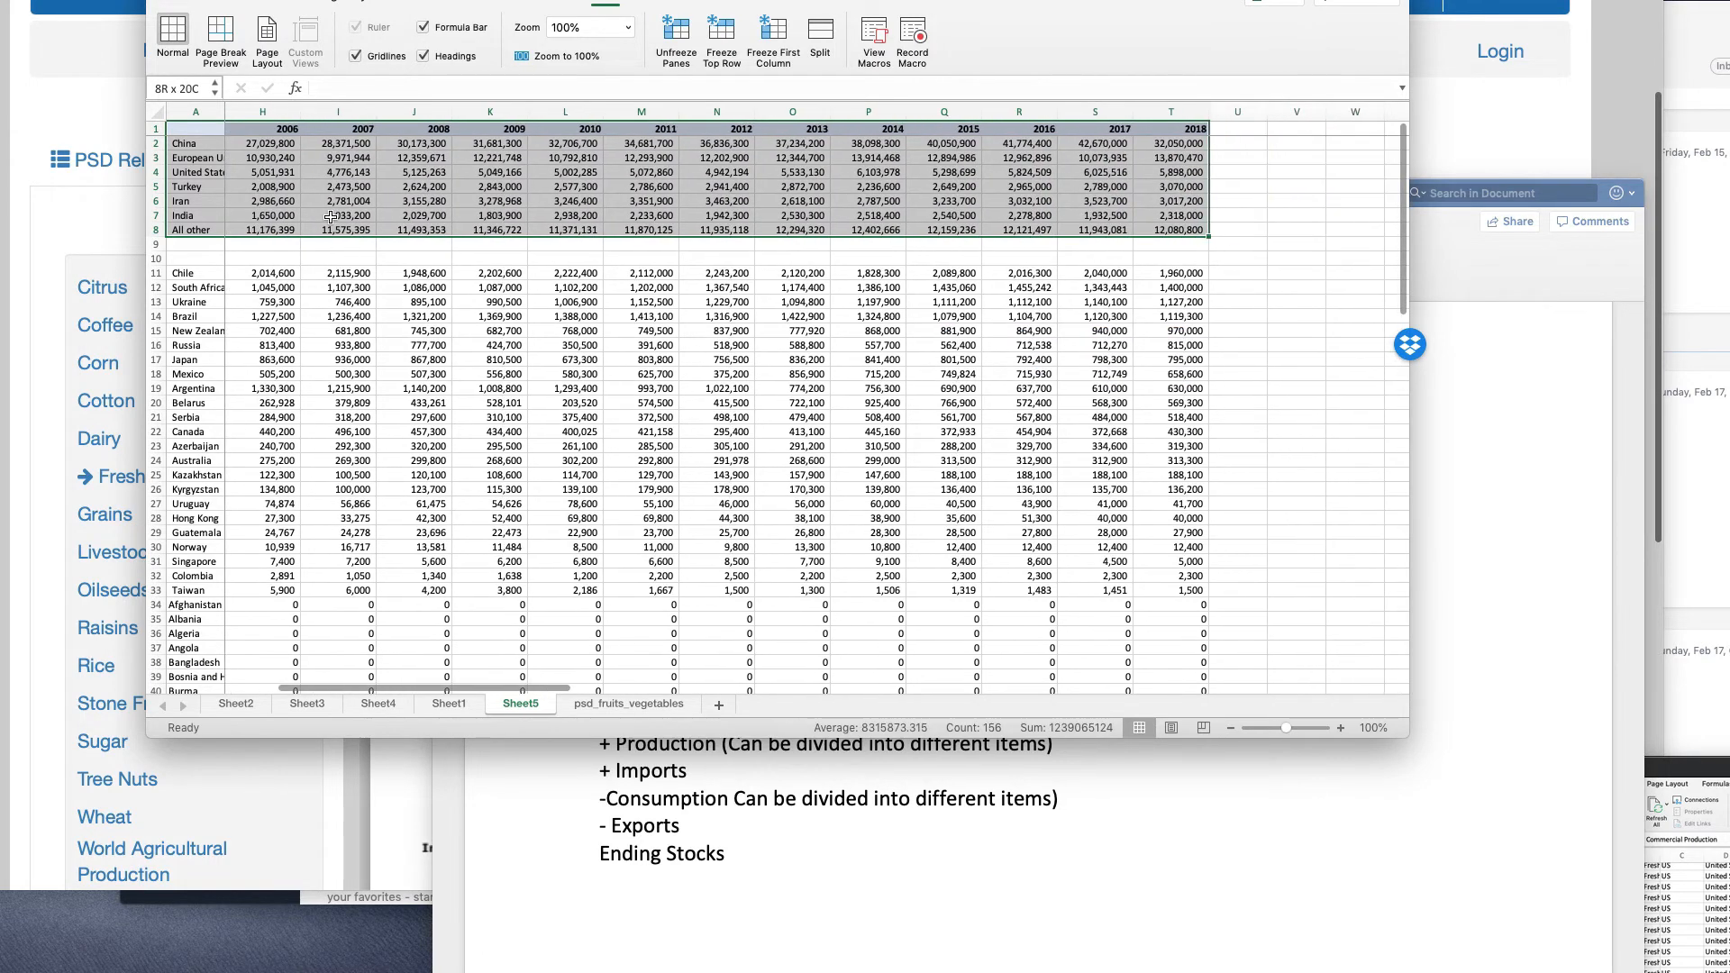
pyautogui.click(238, 2)
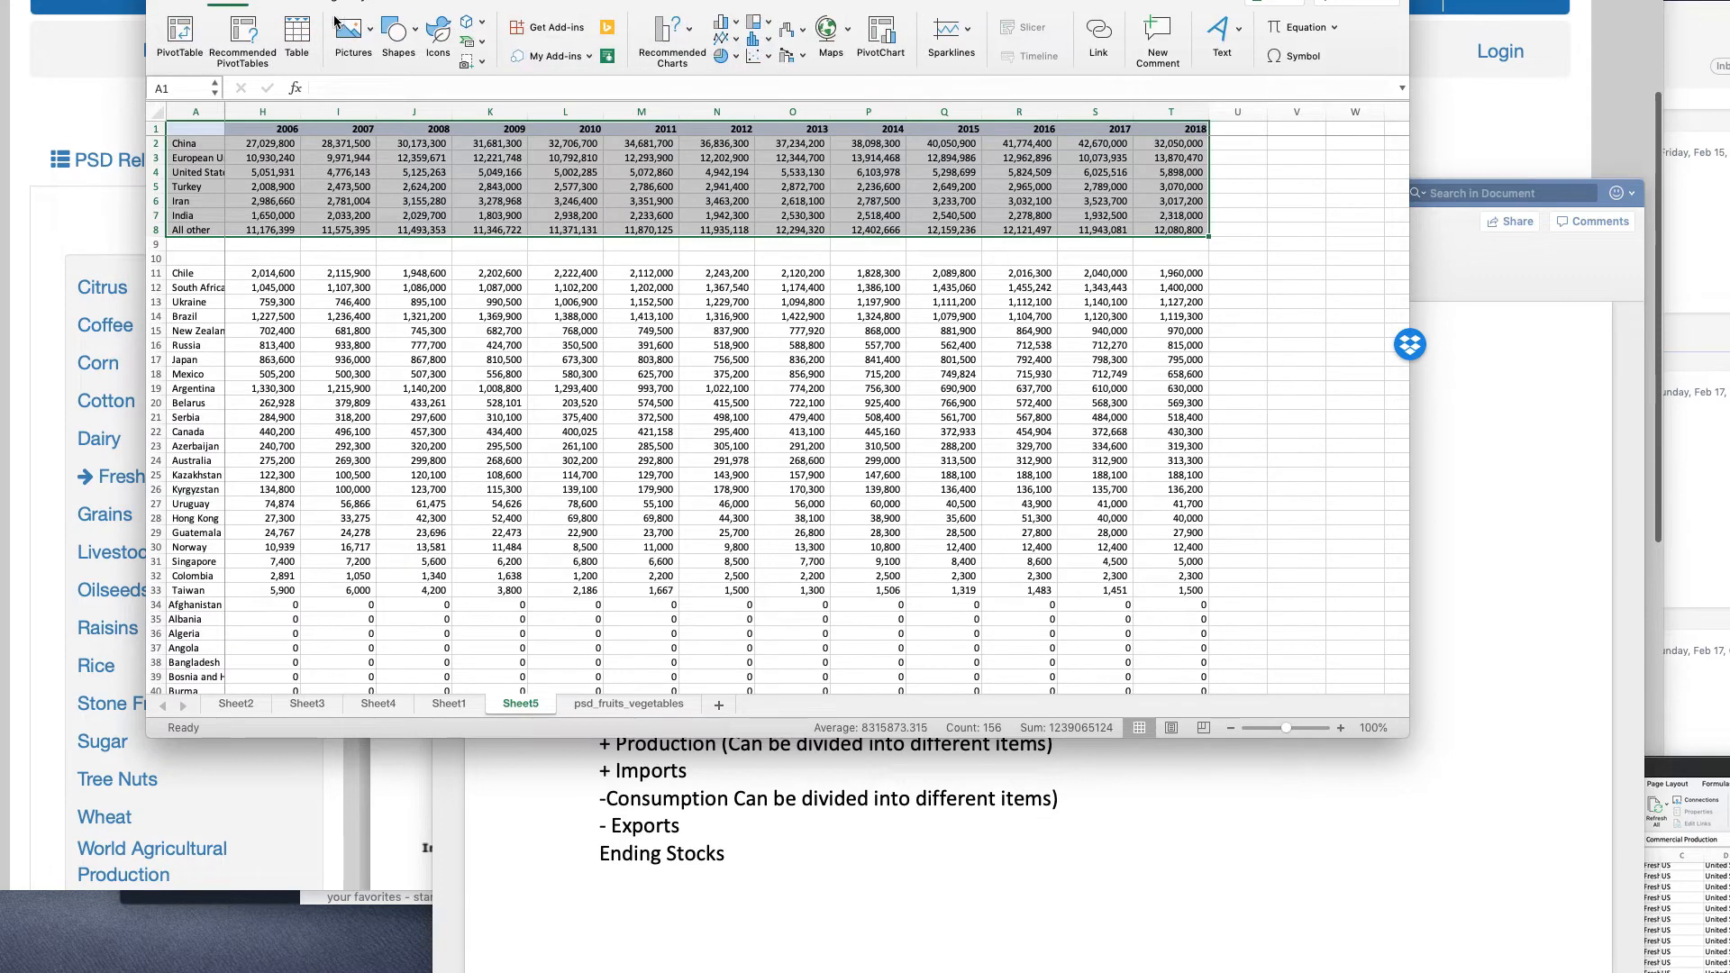
pyautogui.click(735, 39)
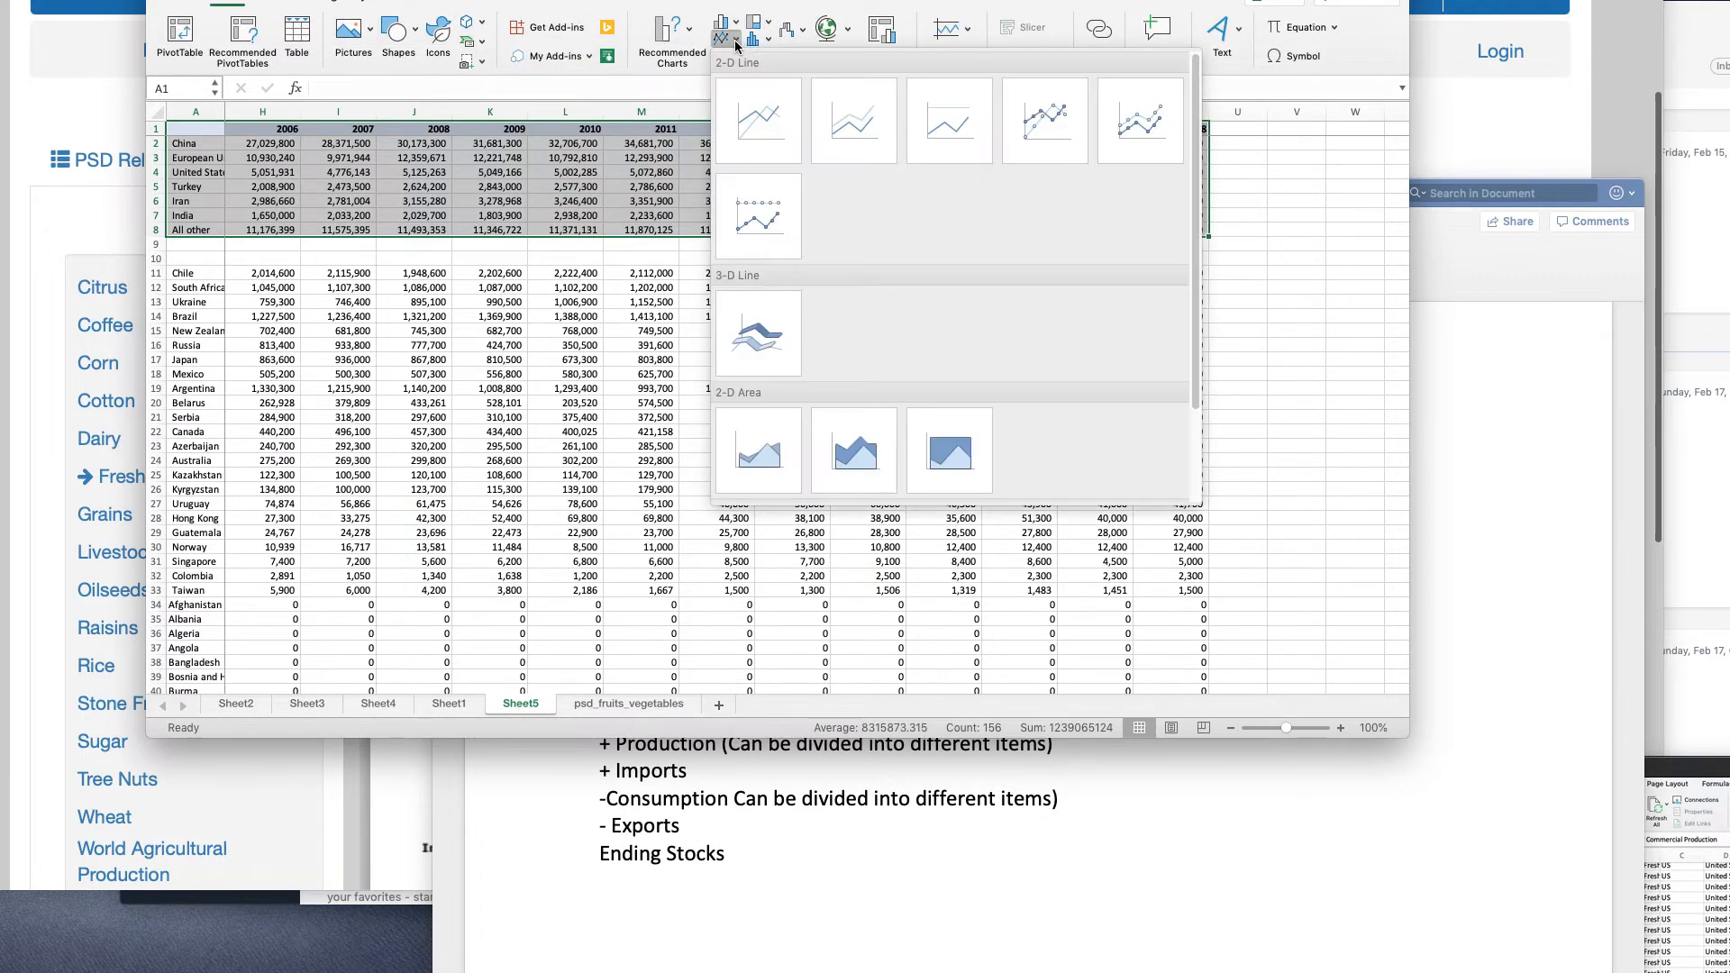
pyautogui.click(756, 130)
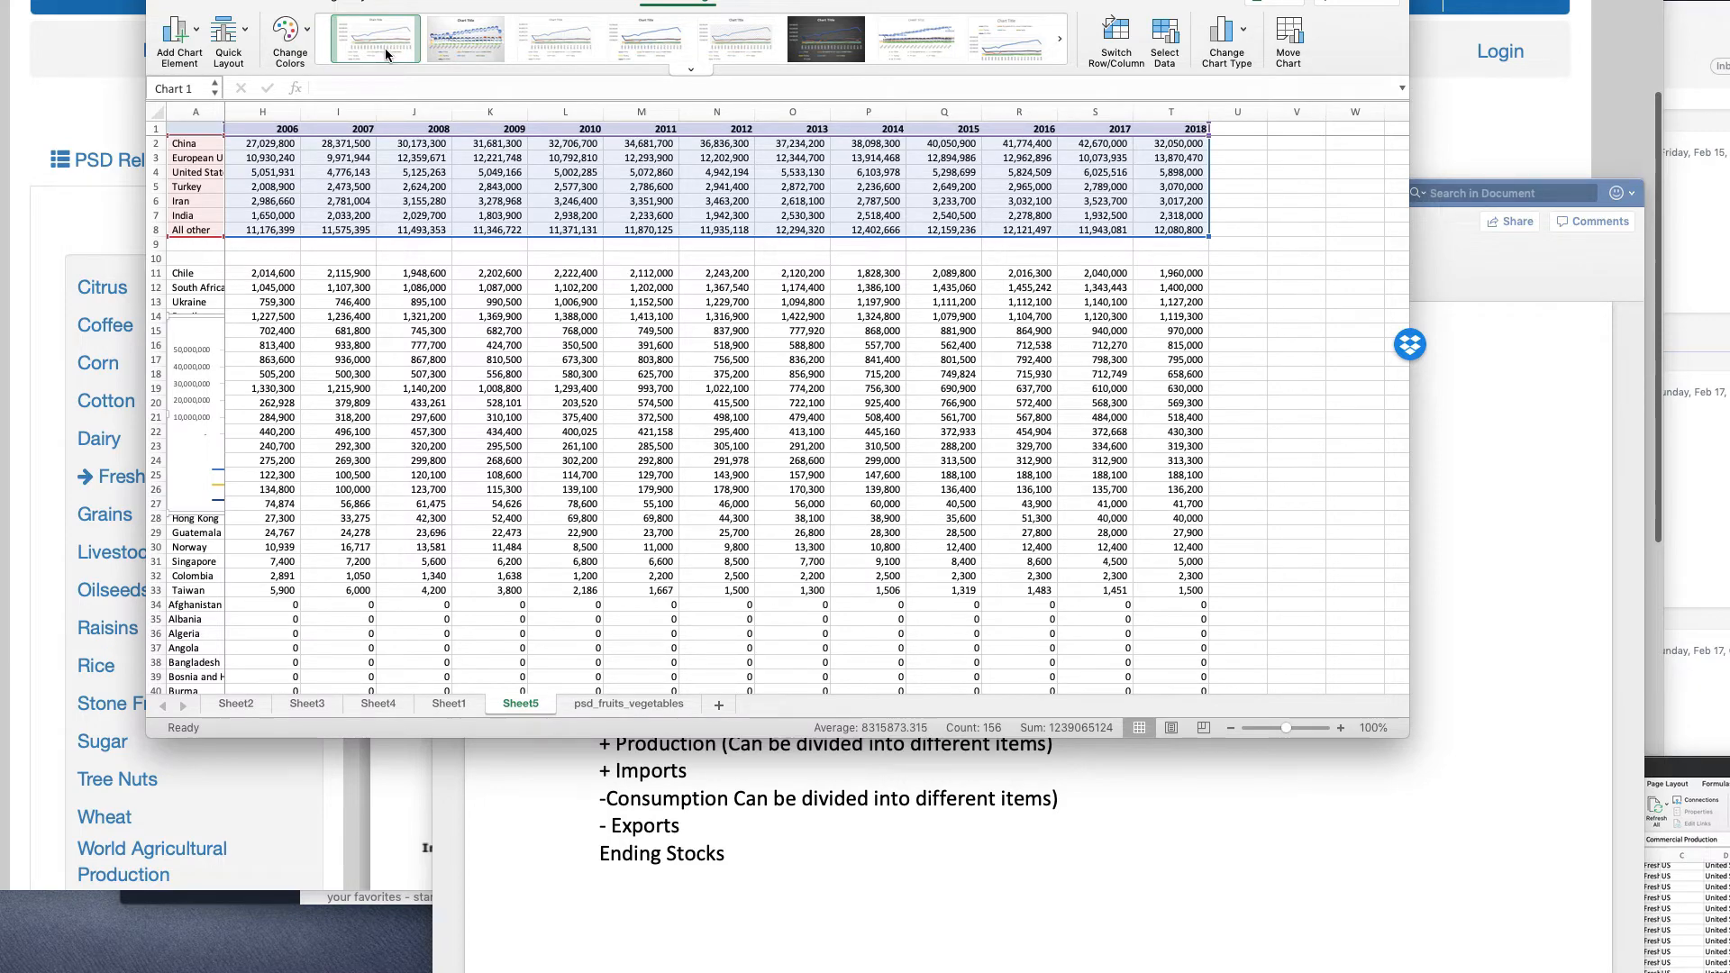
# - Move the line chart to just below the summary rows, near columns E to K, and enlarge it to about row 32
pyautogui.scroll(-8, 717, 431)
pyautogui.hscroll(-3, 716, 431)
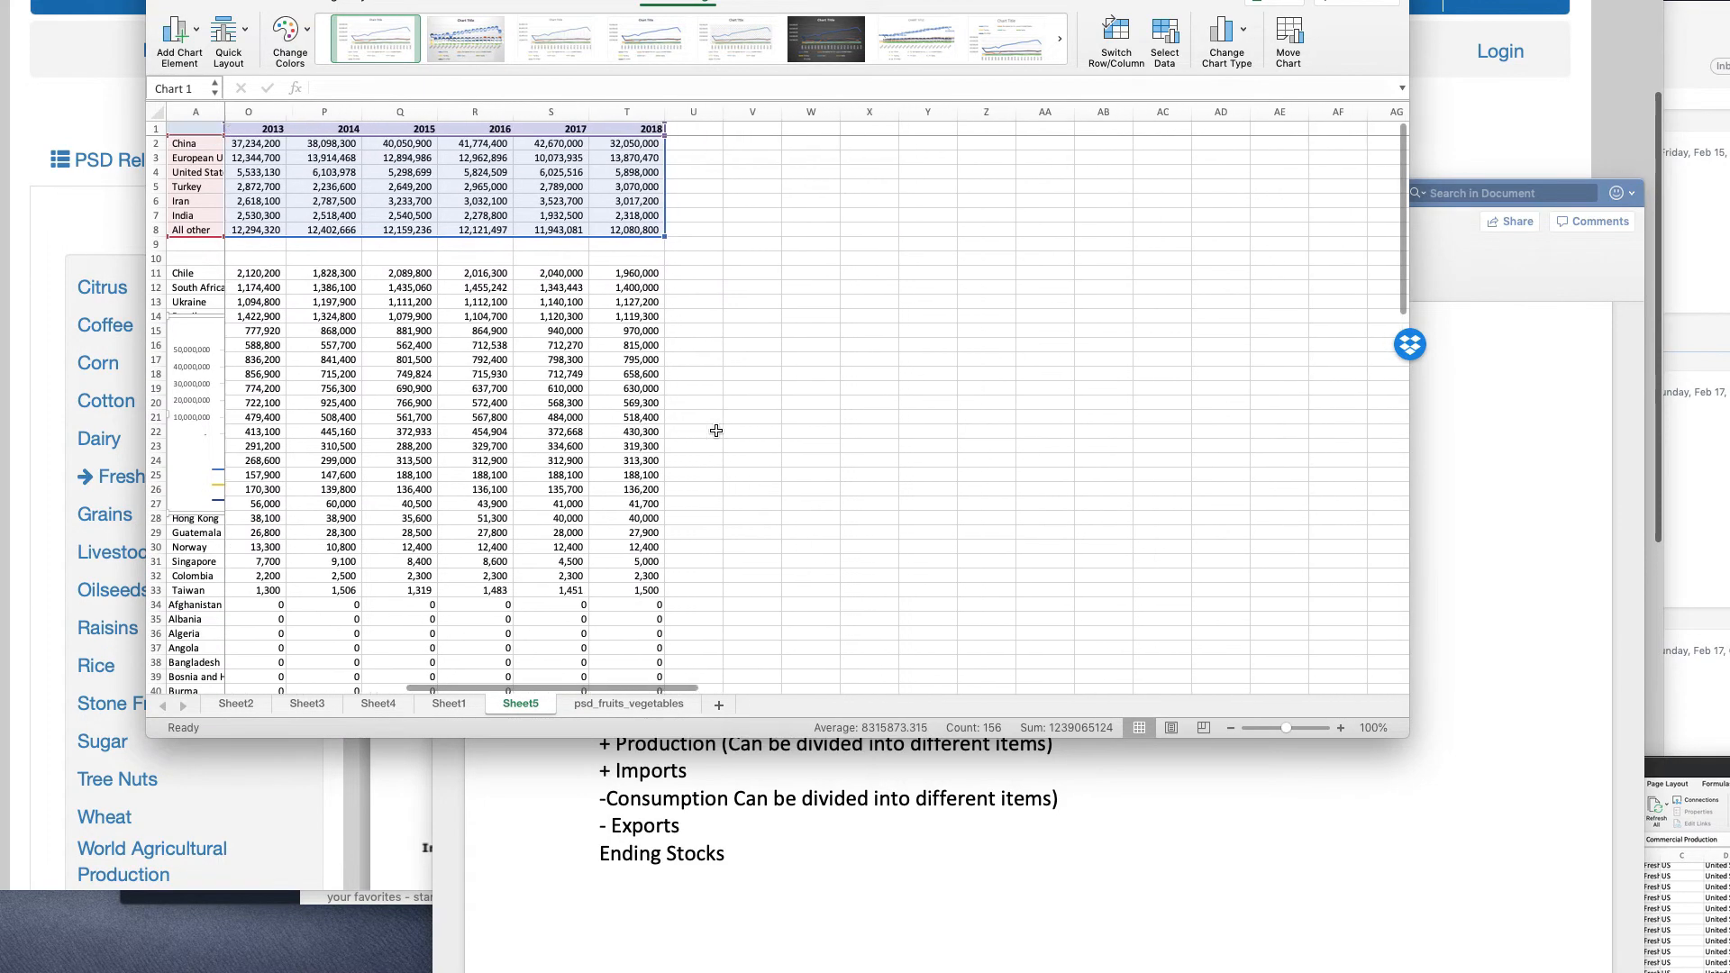
pyautogui.scroll(8, 716, 430)
pyautogui.hscroll(-2, 716, 431)
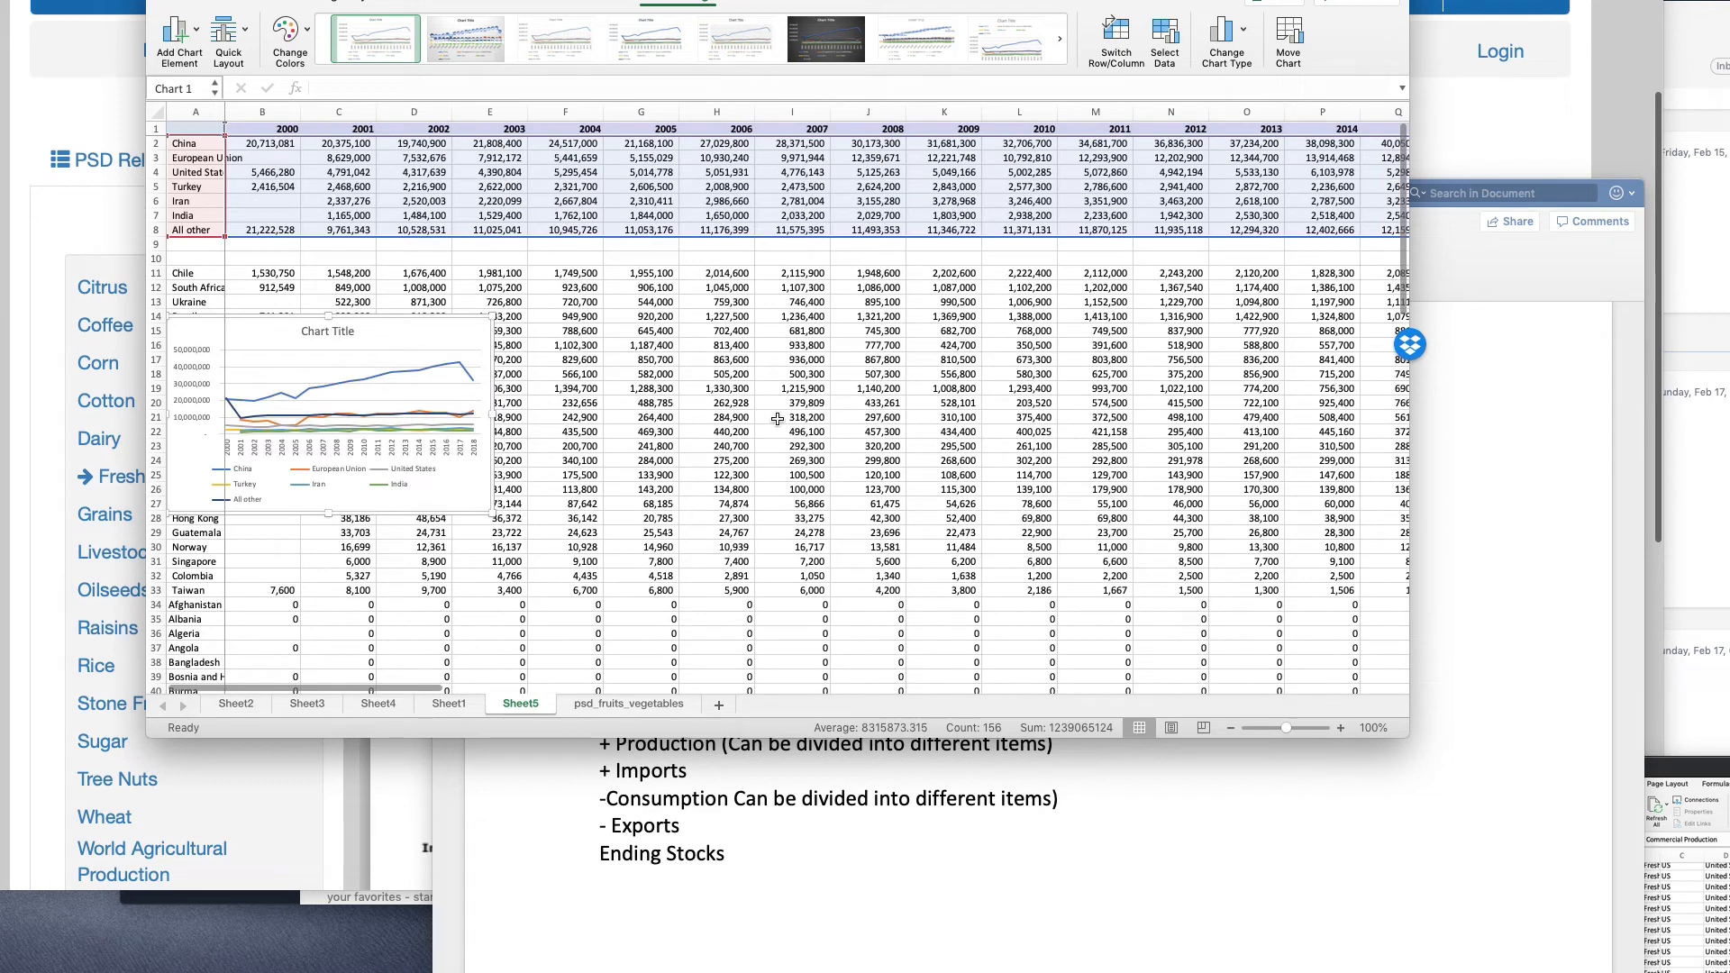
pyautogui.moveTo(408, 311); pyautogui.dragTo(722, 222)
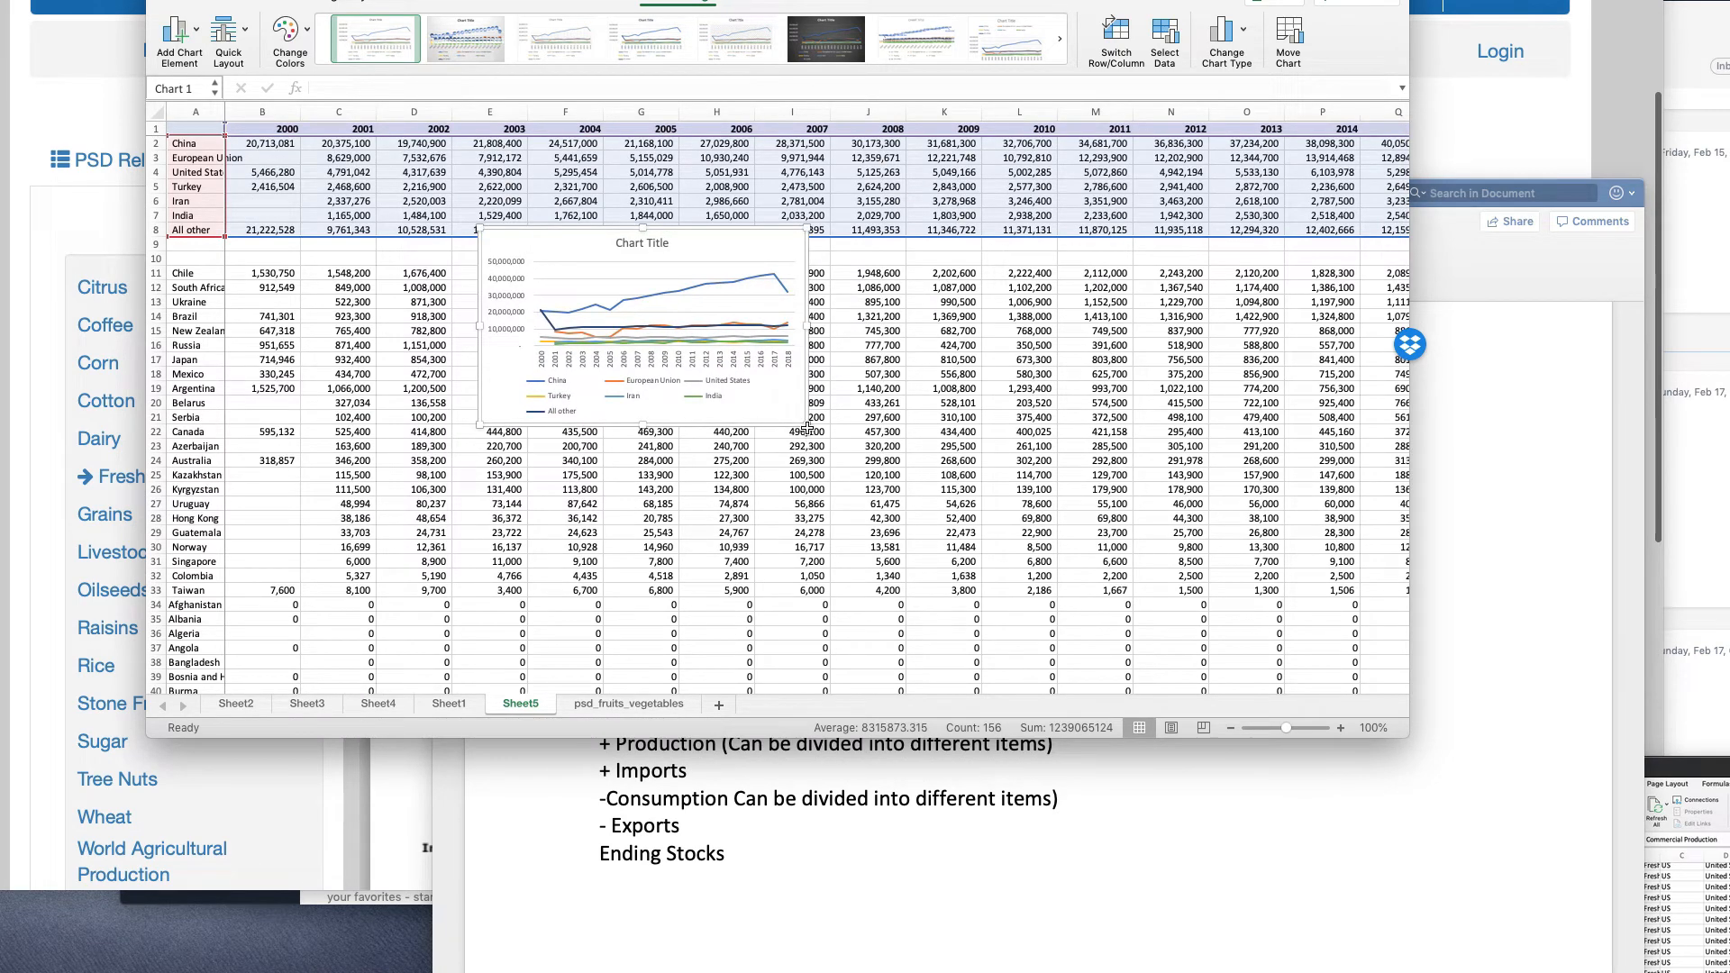
pyautogui.moveTo(805, 423); pyautogui.dragTo(1033, 577)
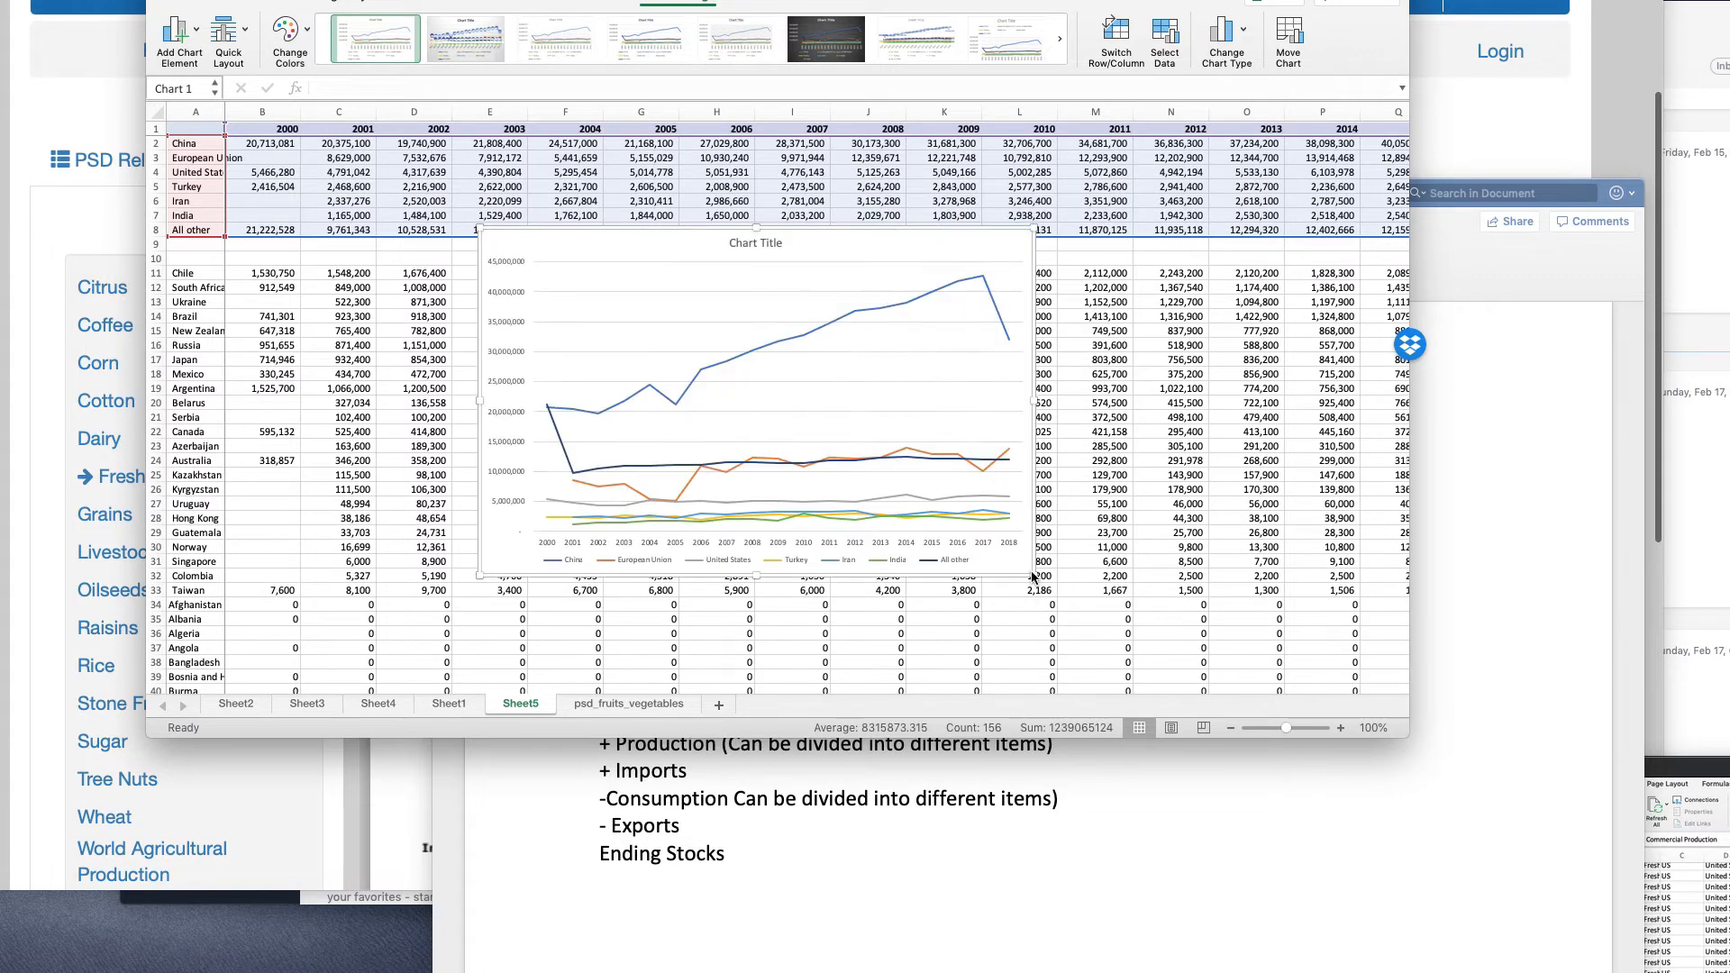
# - Set the number format category of the chart's vertical axis to Number
pyautogui.click(501, 323)
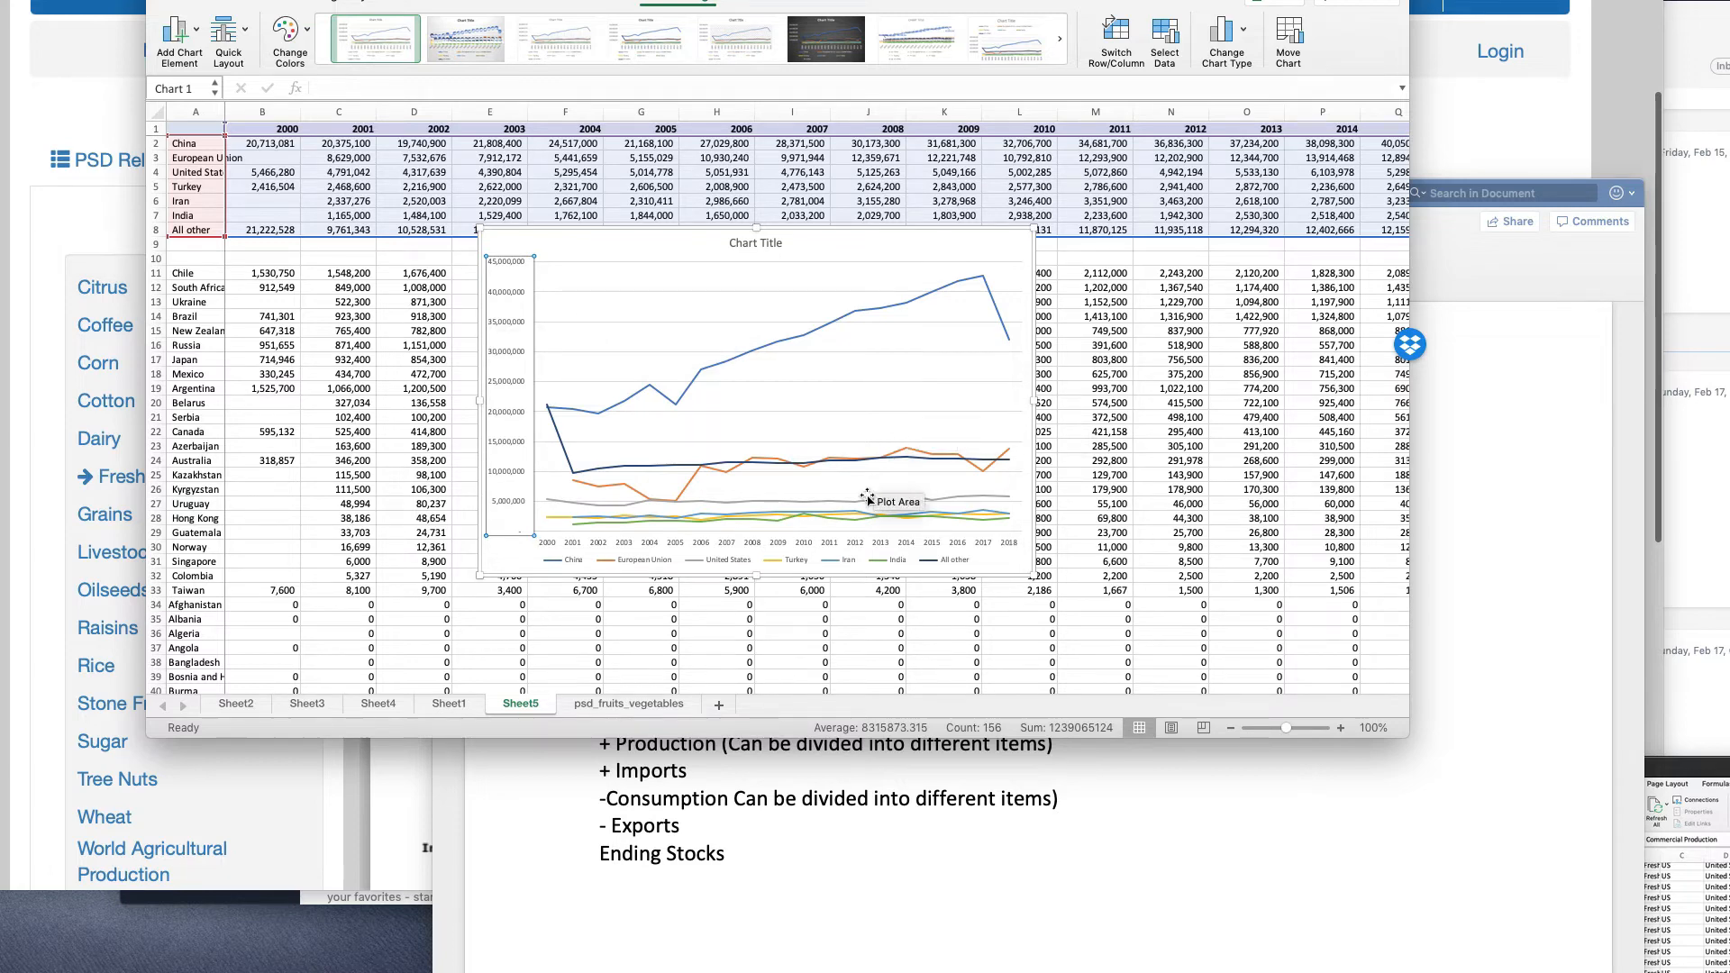
pyautogui.doubleClick(508, 351)
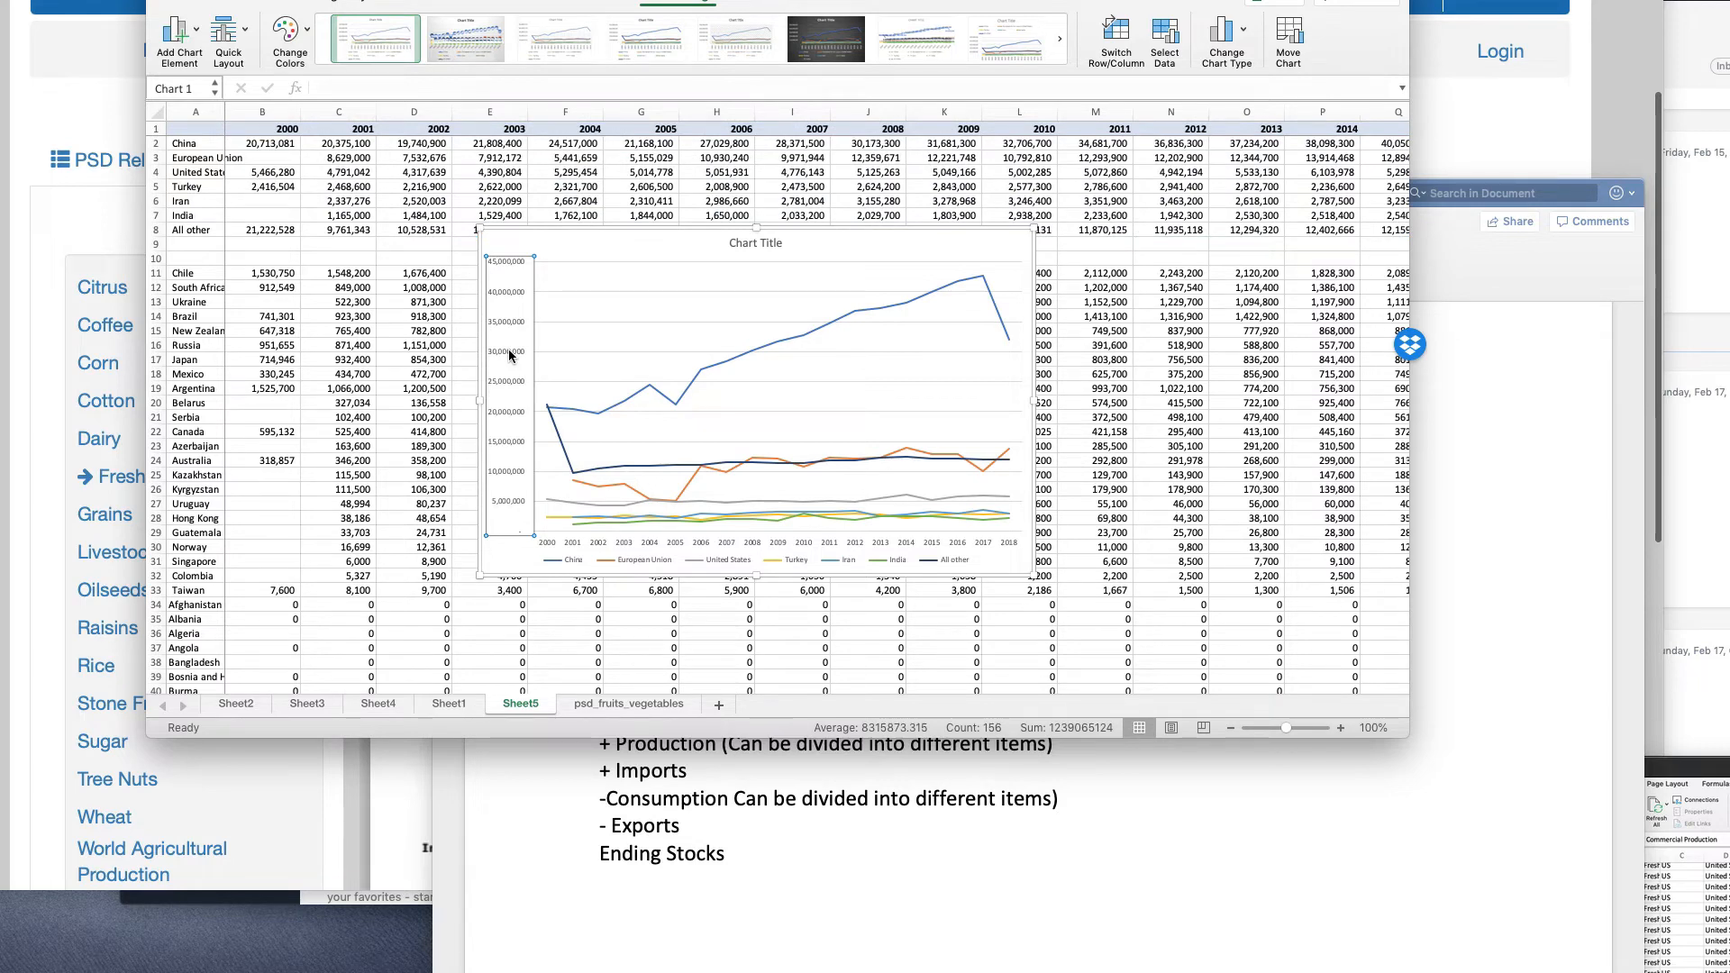
pyautogui.rightClick(509, 354)
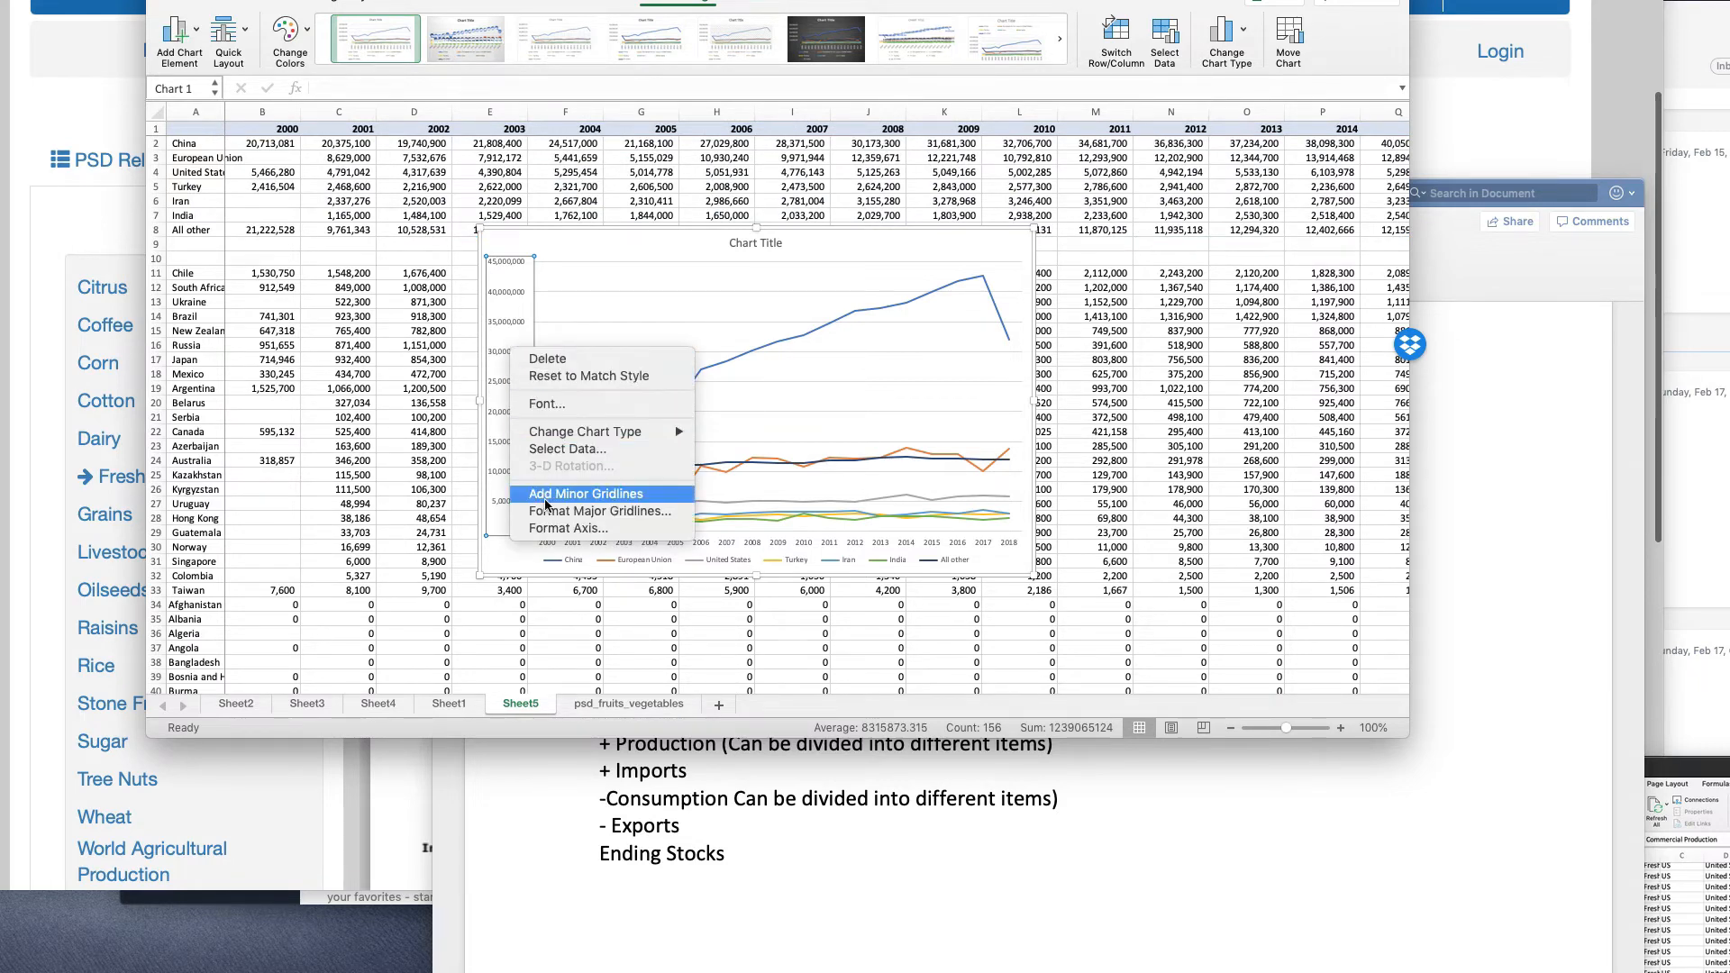
pyautogui.click(559, 529)
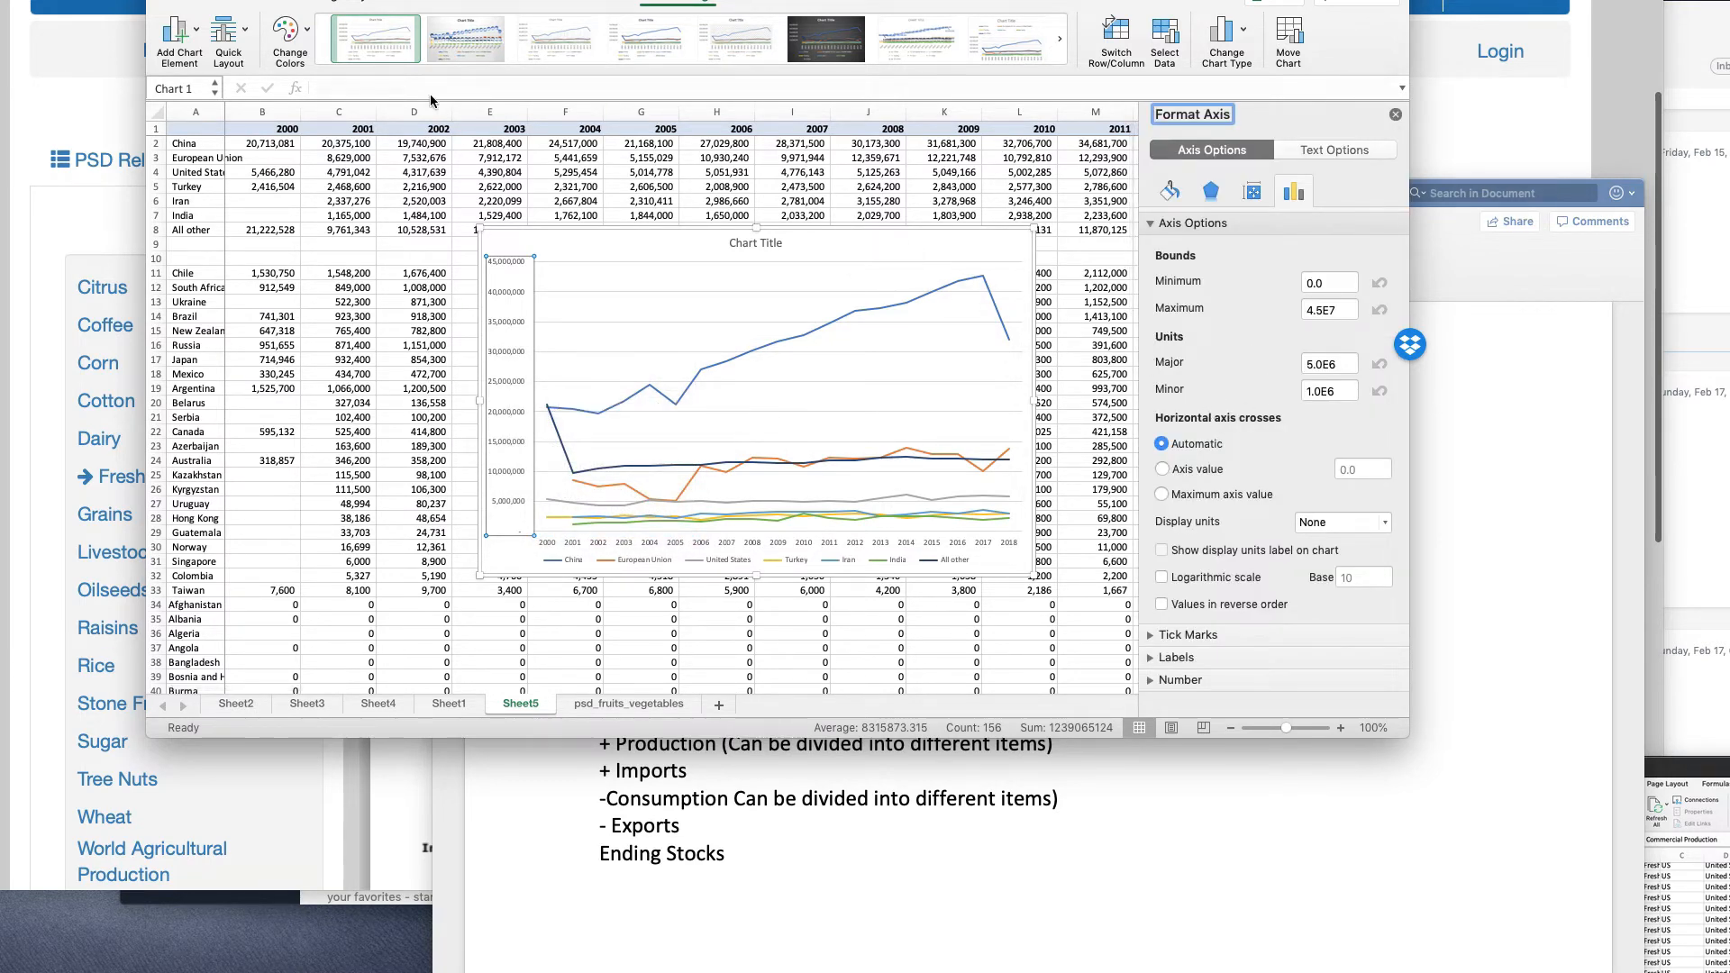
pyautogui.click(1205, 676)
pyautogui.scroll(-5, 1200, 674)
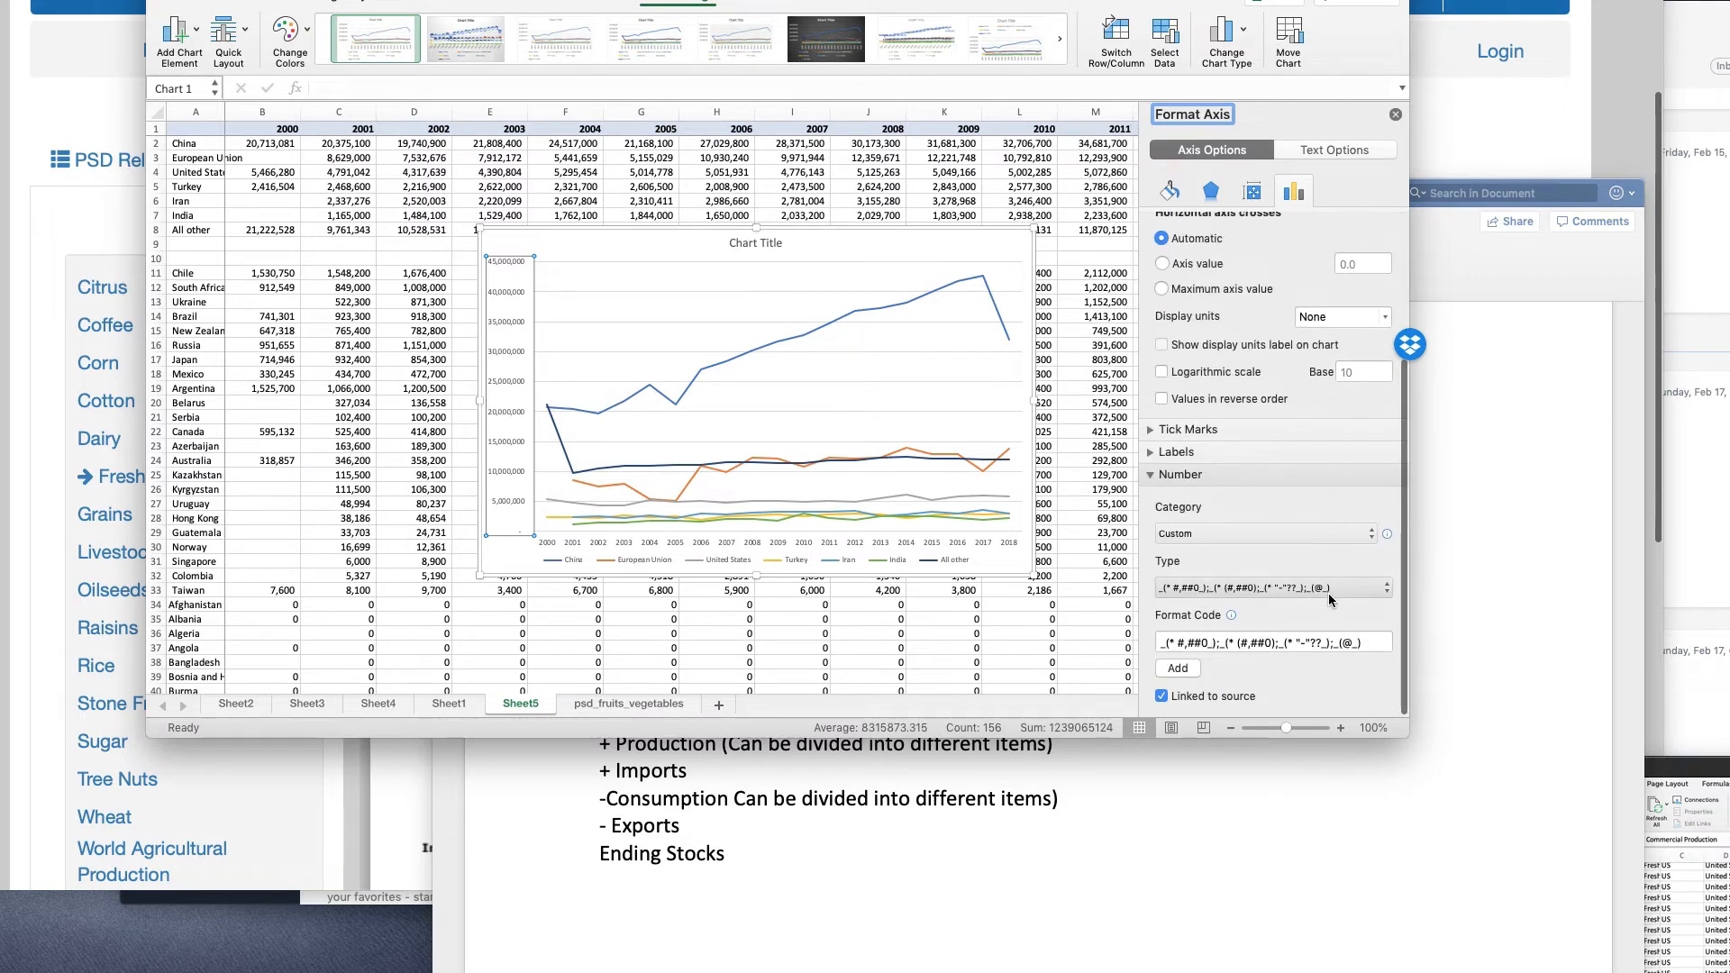
pyautogui.click(1289, 535)
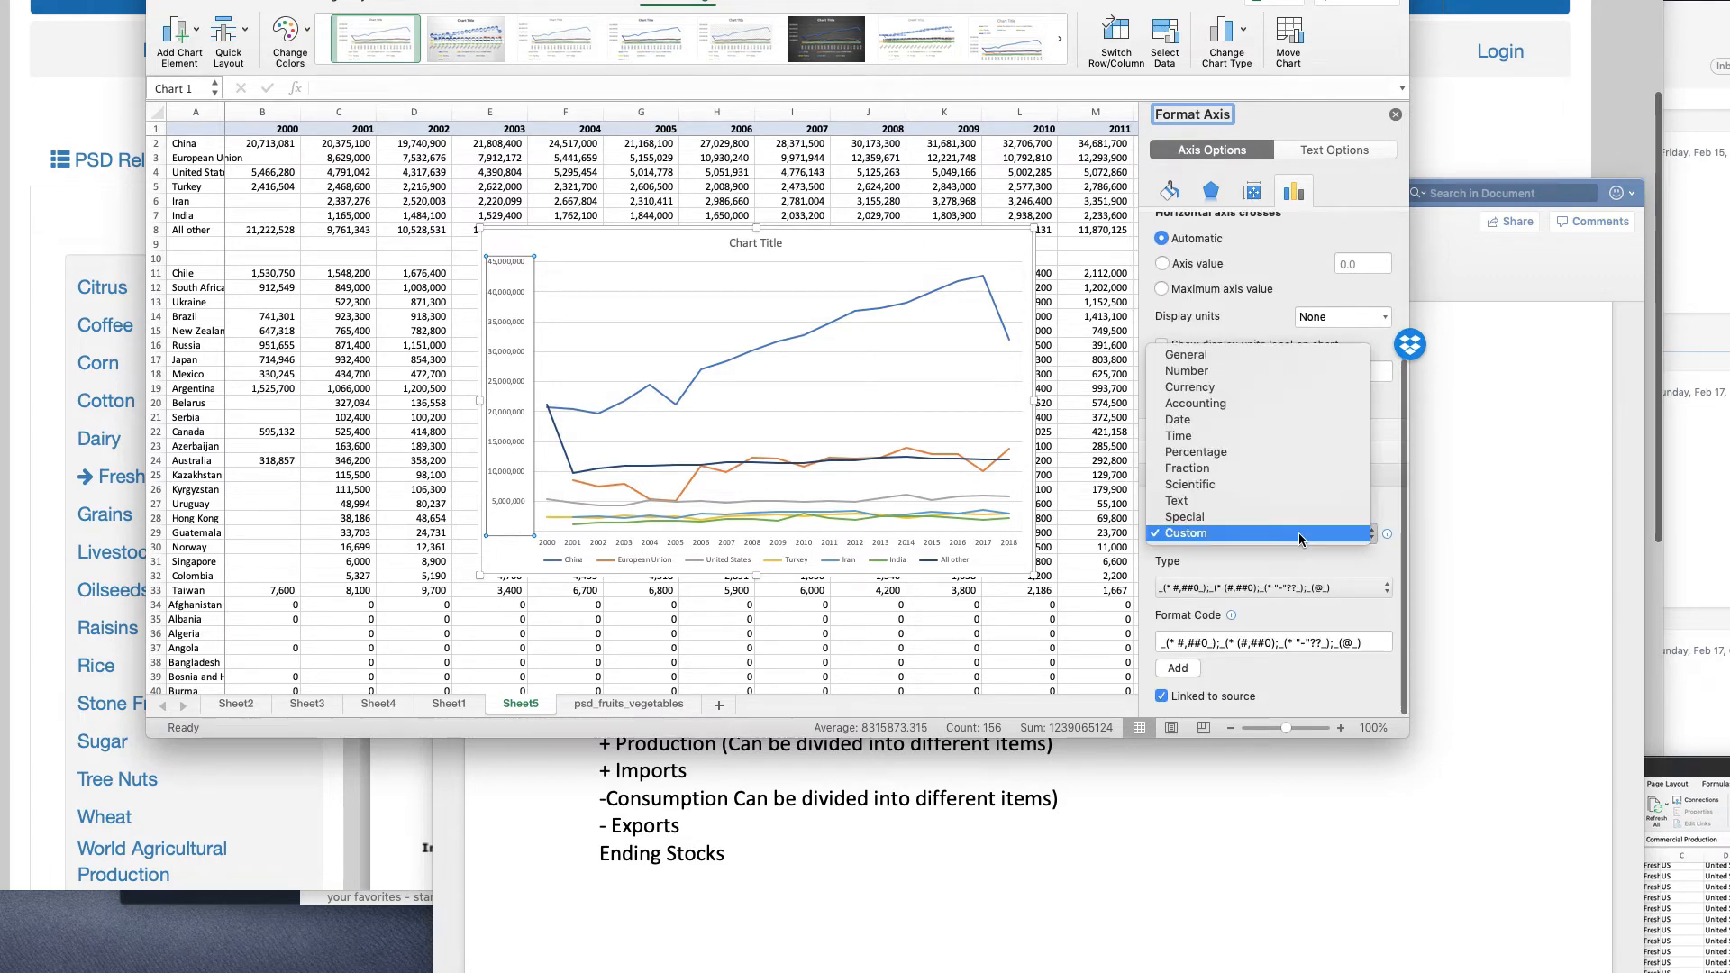
pyautogui.click(1247, 369)
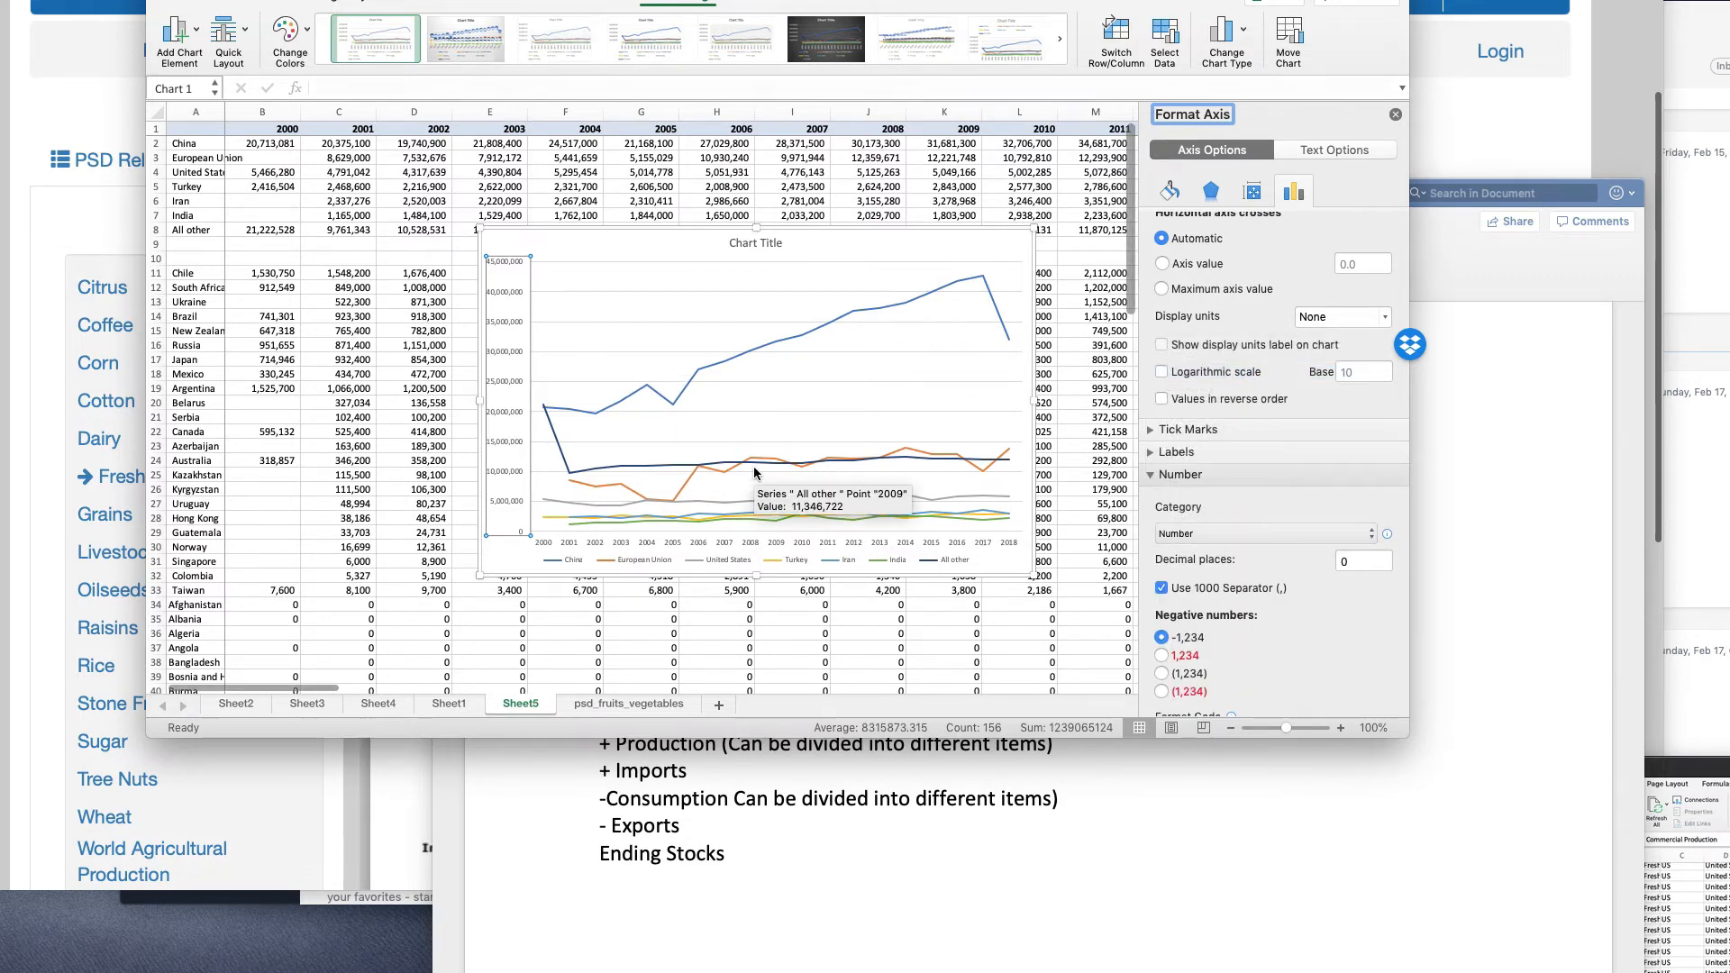
# - Make the chart's vertical axis labels bold and enlarge their font to size 10.5
pyautogui.click(189, 2)
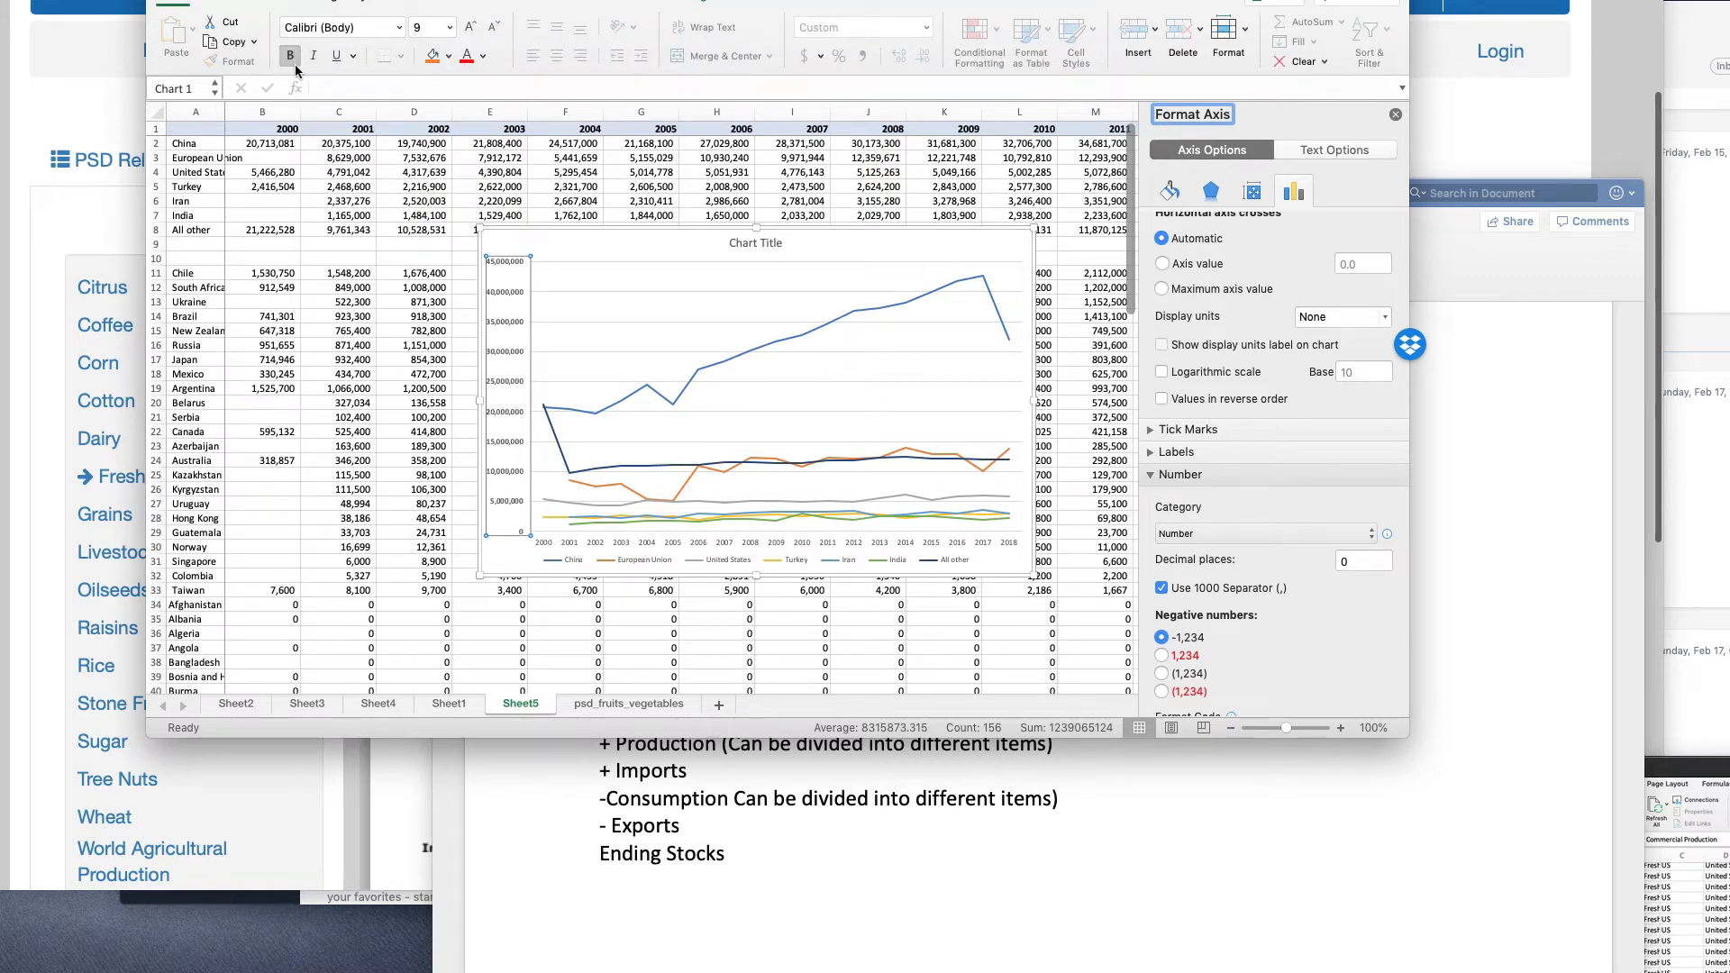
pyautogui.click(469, 27)
pyautogui.click(470, 27)
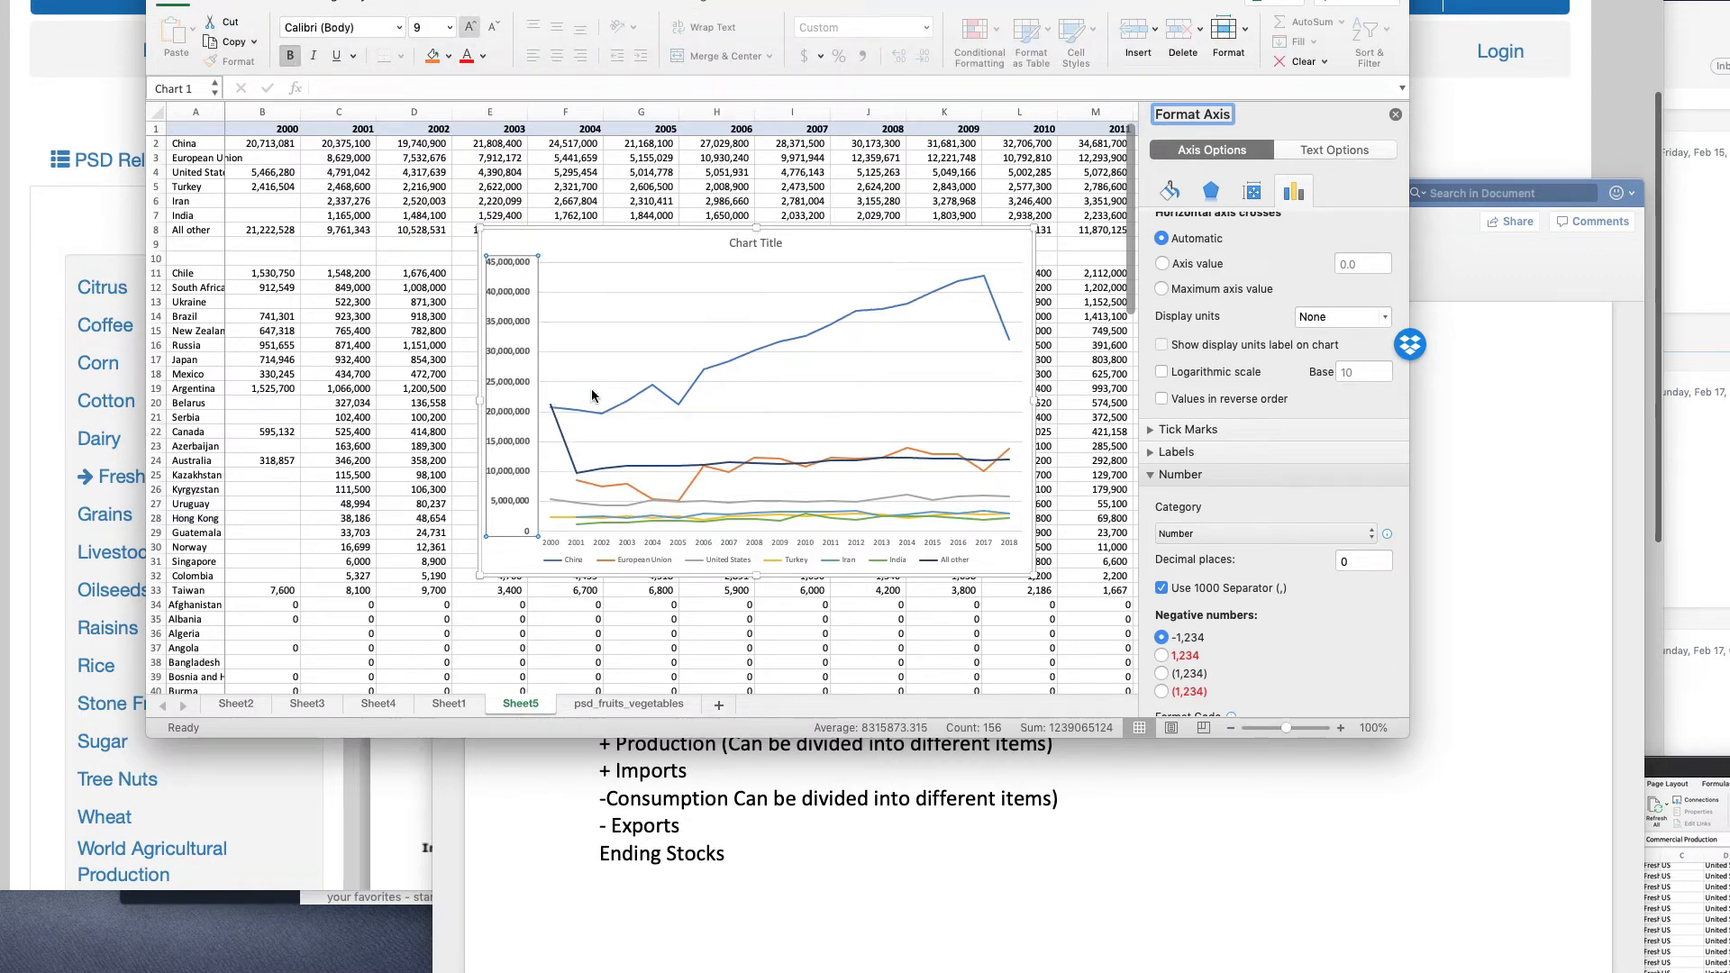
# - Make the year labels on the chart's horizontal axis bold with font size 10.5
pyautogui.click(640, 544)
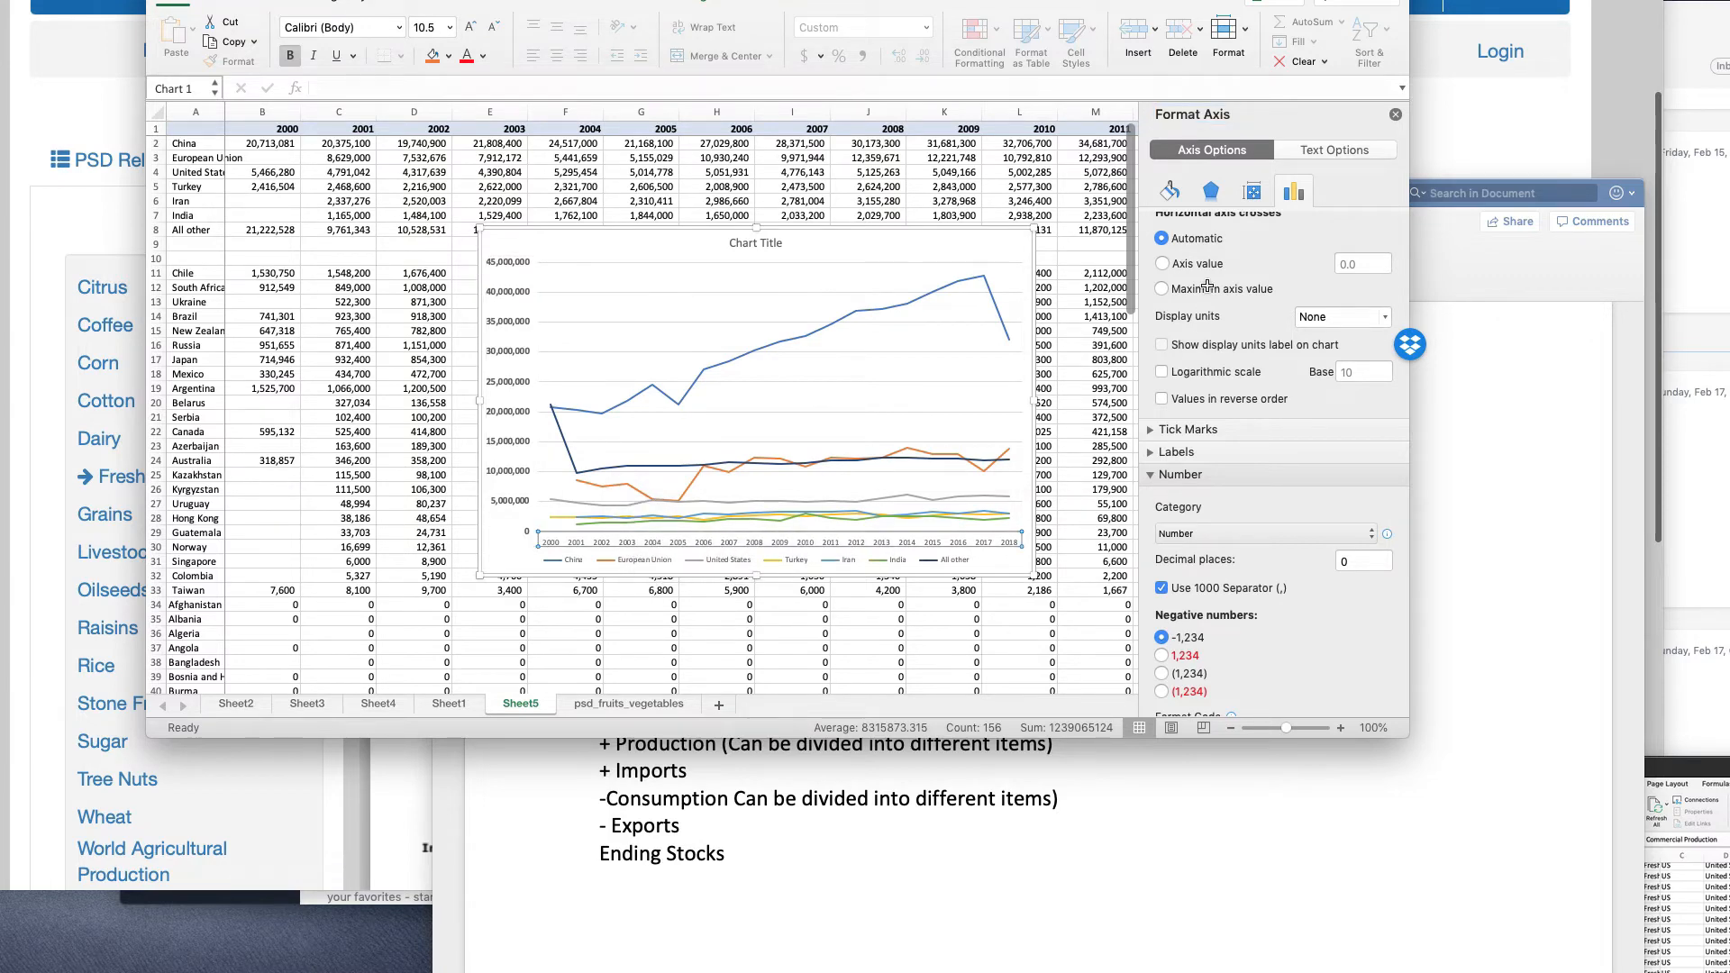
pyautogui.click(291, 58)
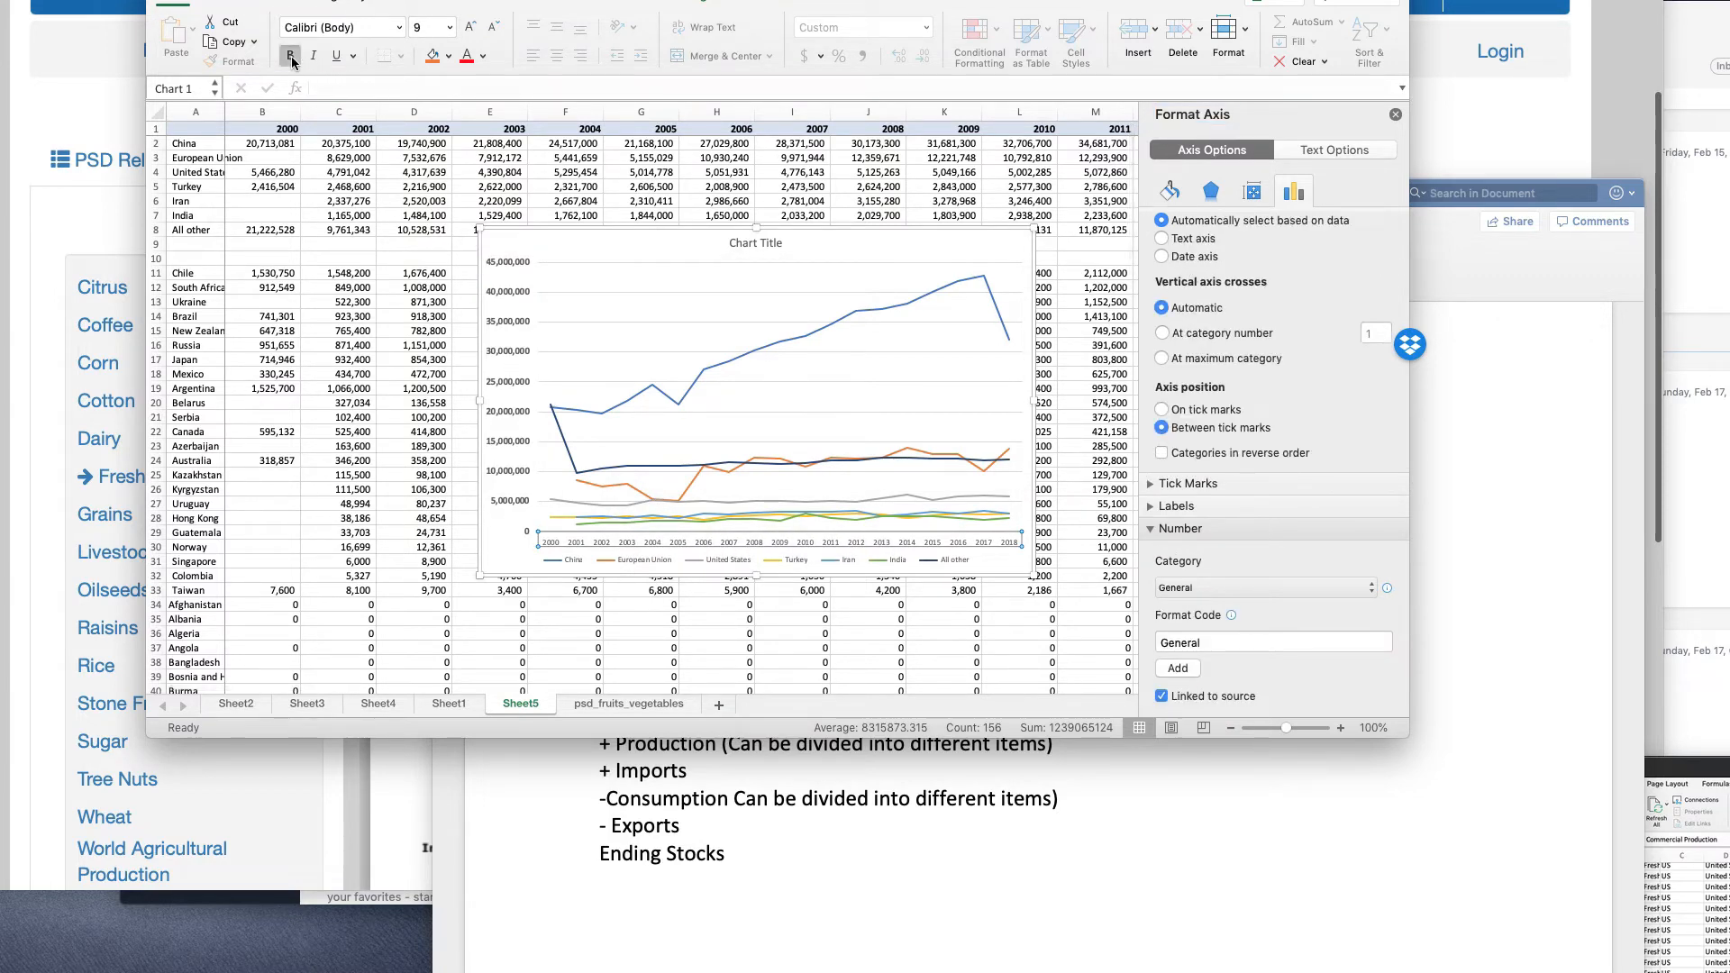
pyautogui.click(470, 27)
pyautogui.click(470, 27)
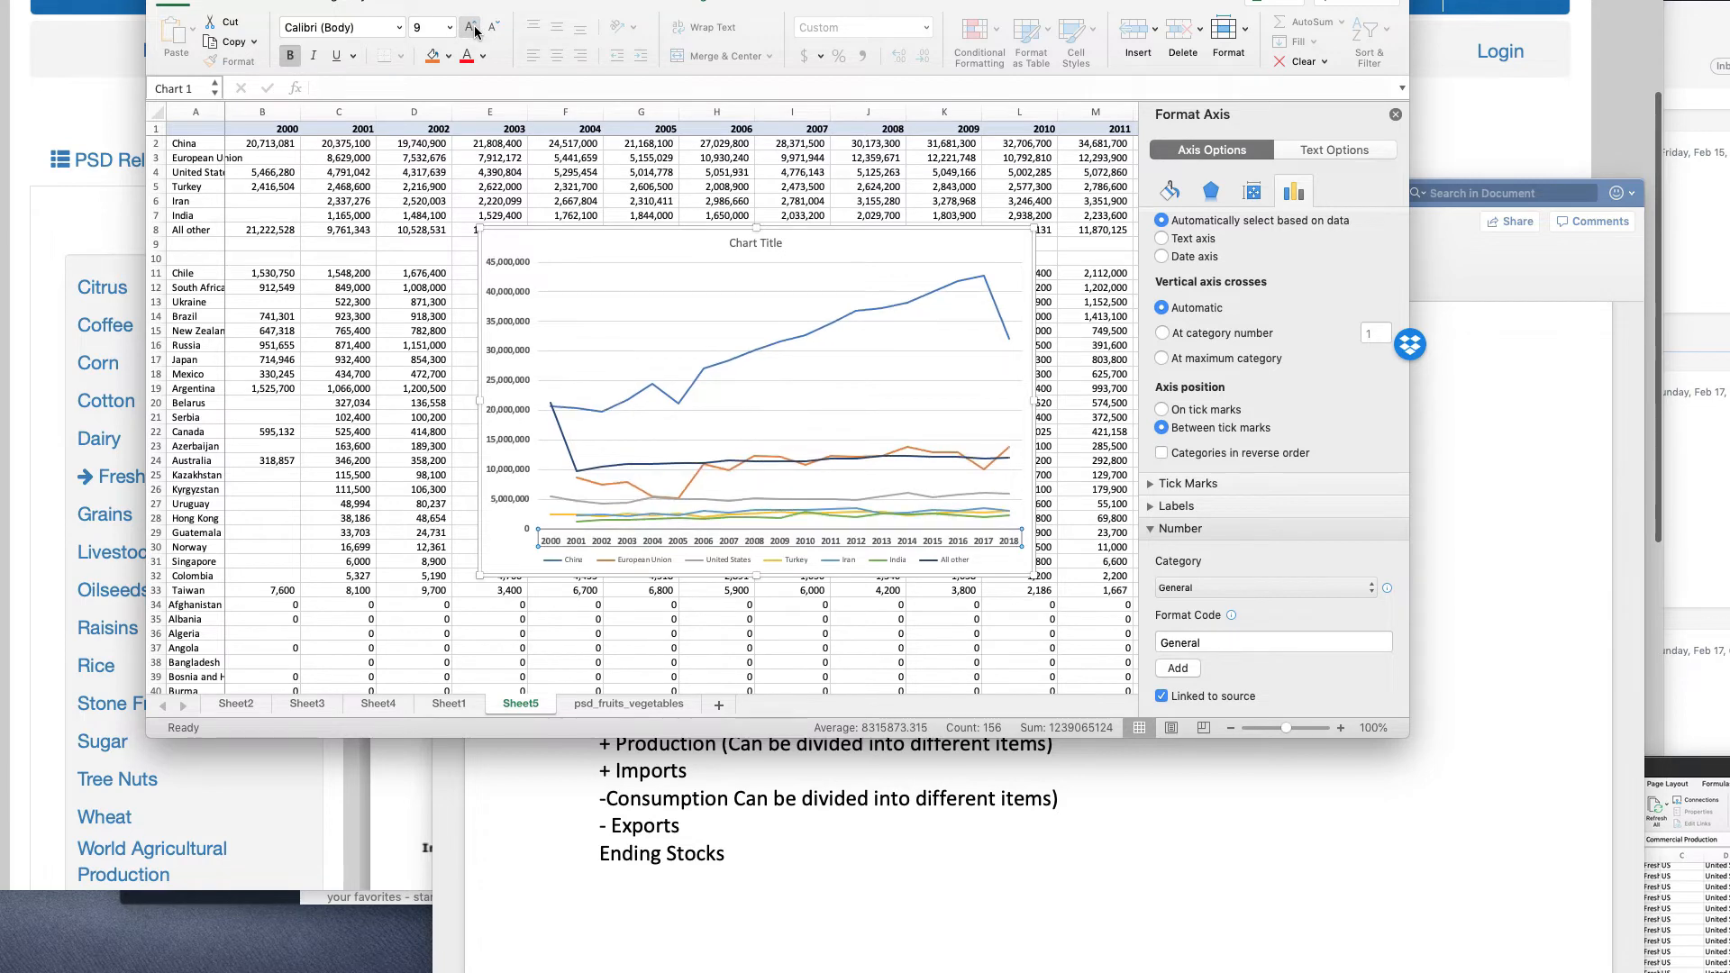
# - Delete the major horizontal gridlines from the line chart
pyautogui.click(733, 321)
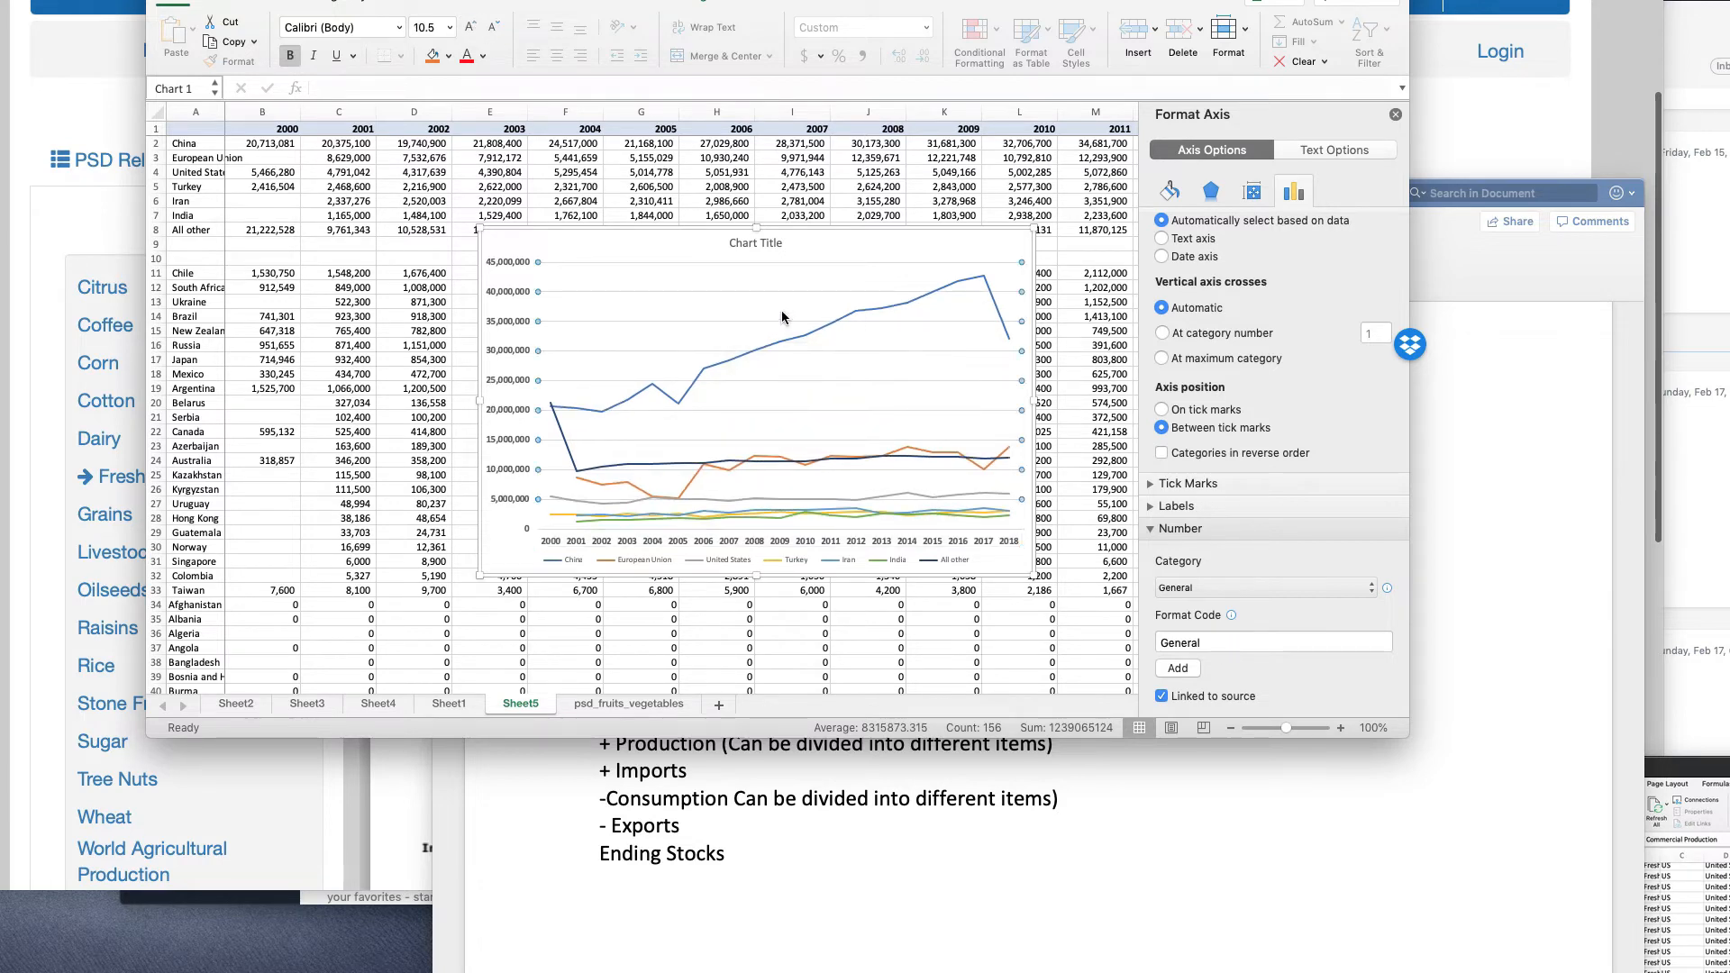
pyautogui.rightClick(859, 295)
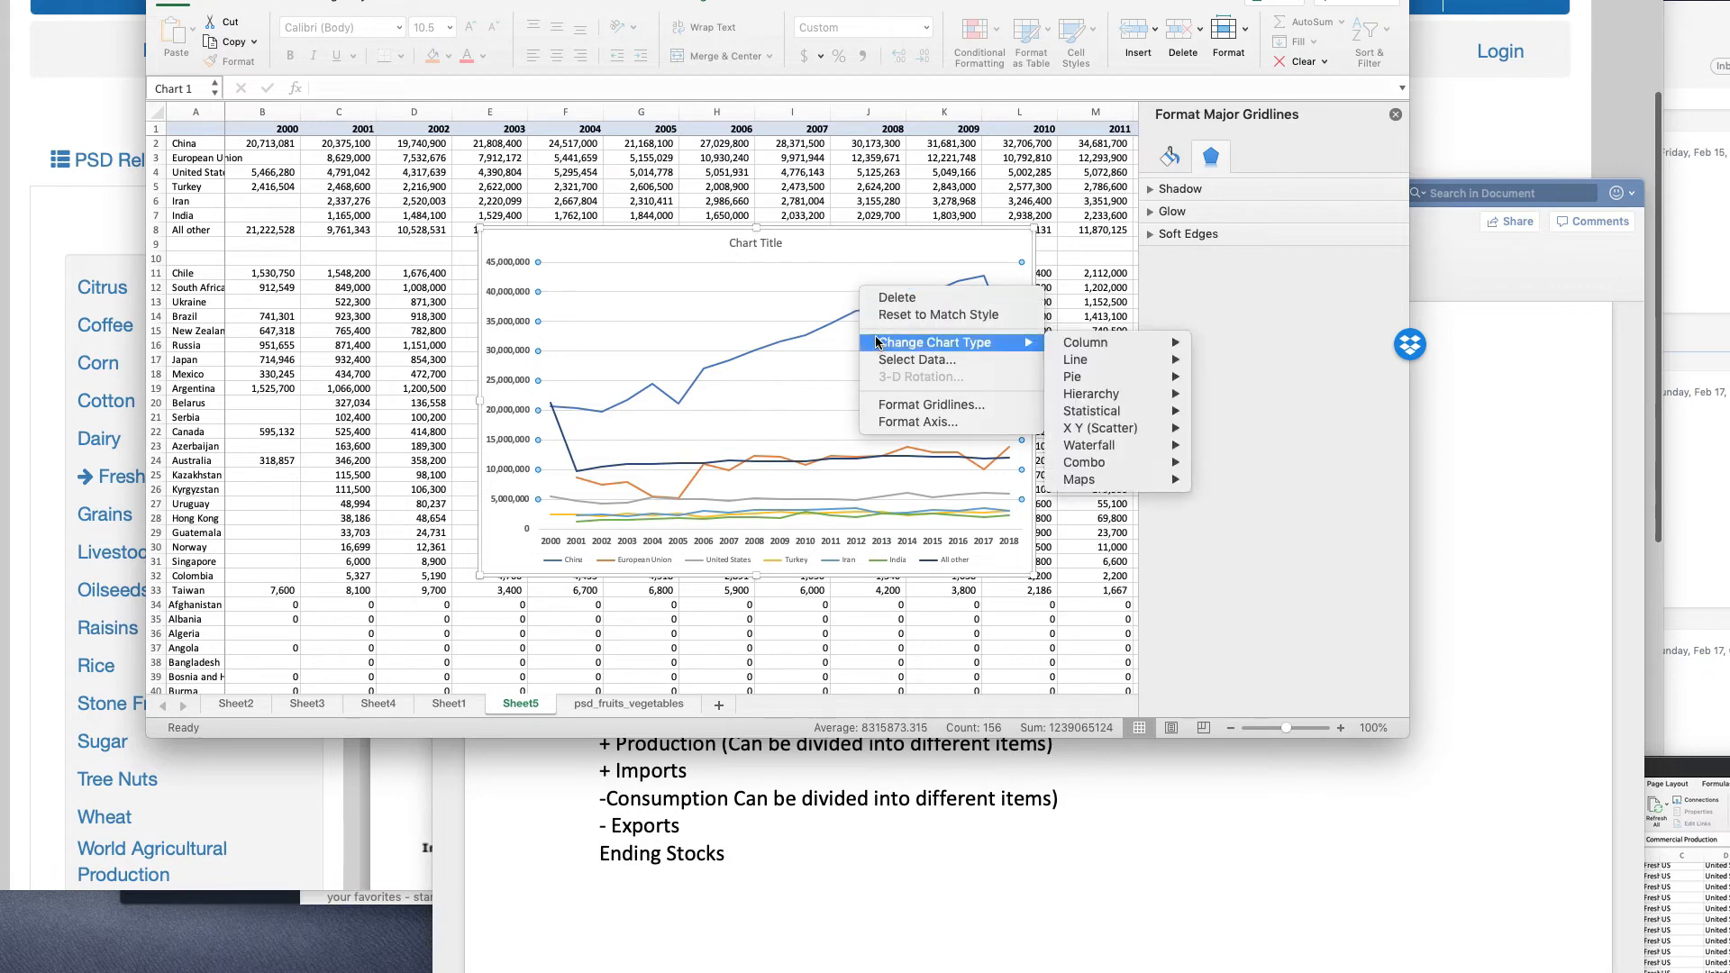
pyautogui.click(896, 299)
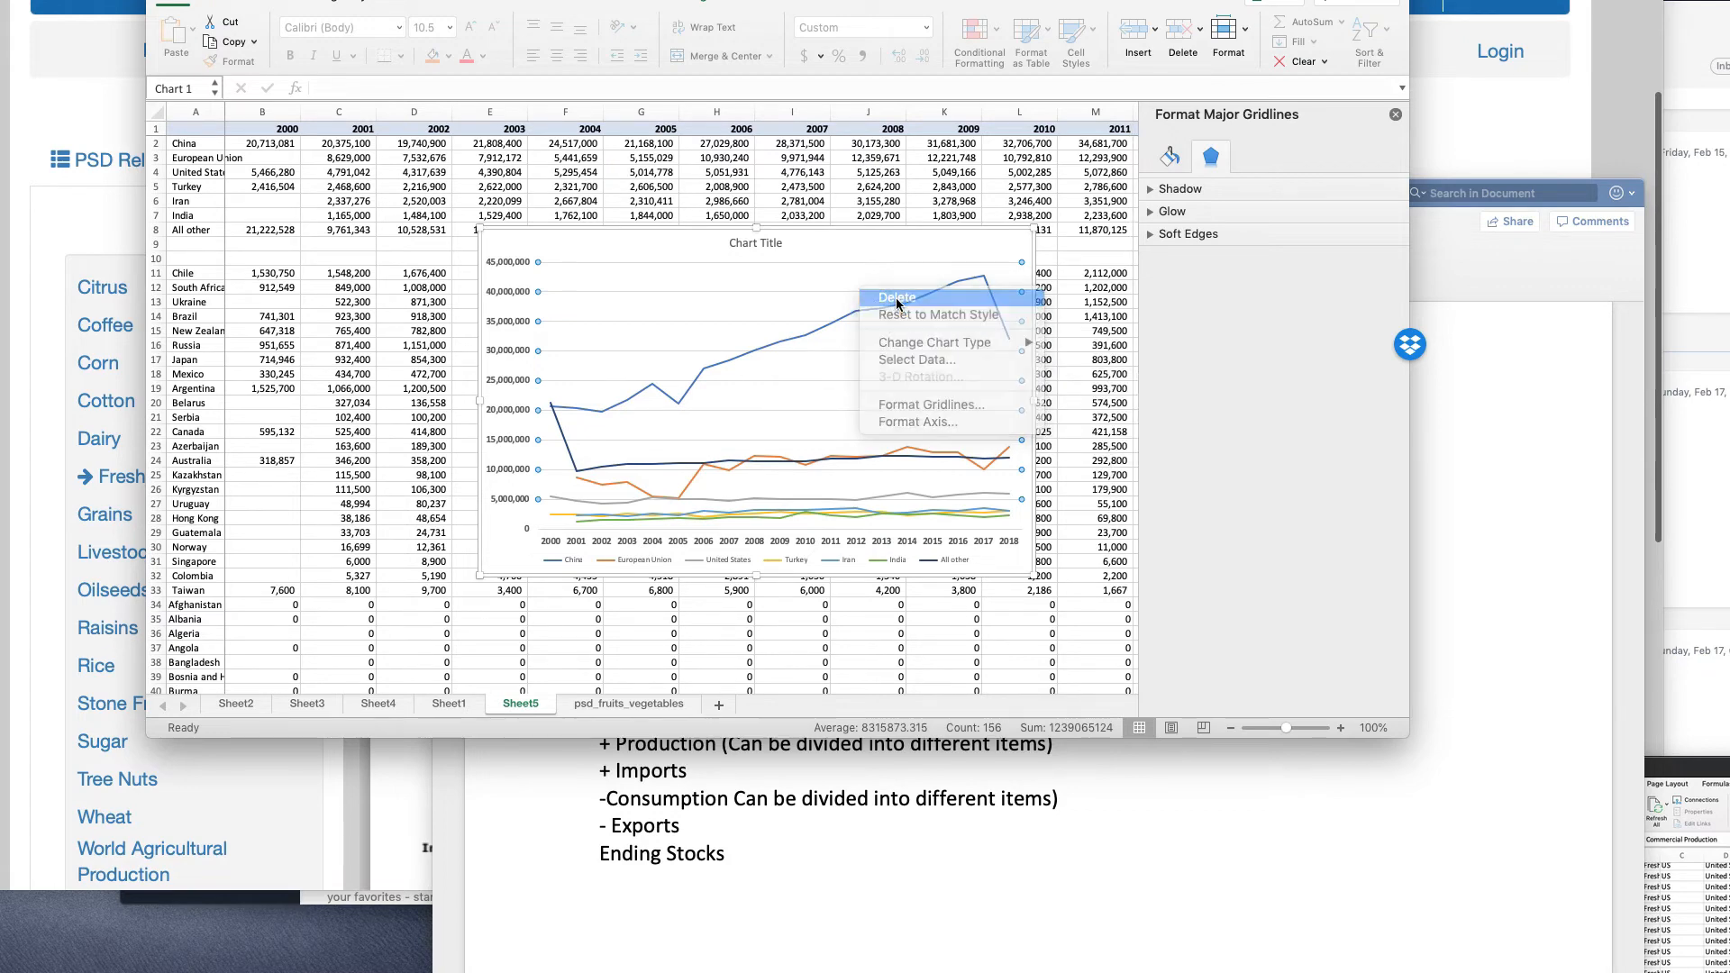
# - Format the chart's vertical axis with a solid black line
pyautogui.click(525, 334)
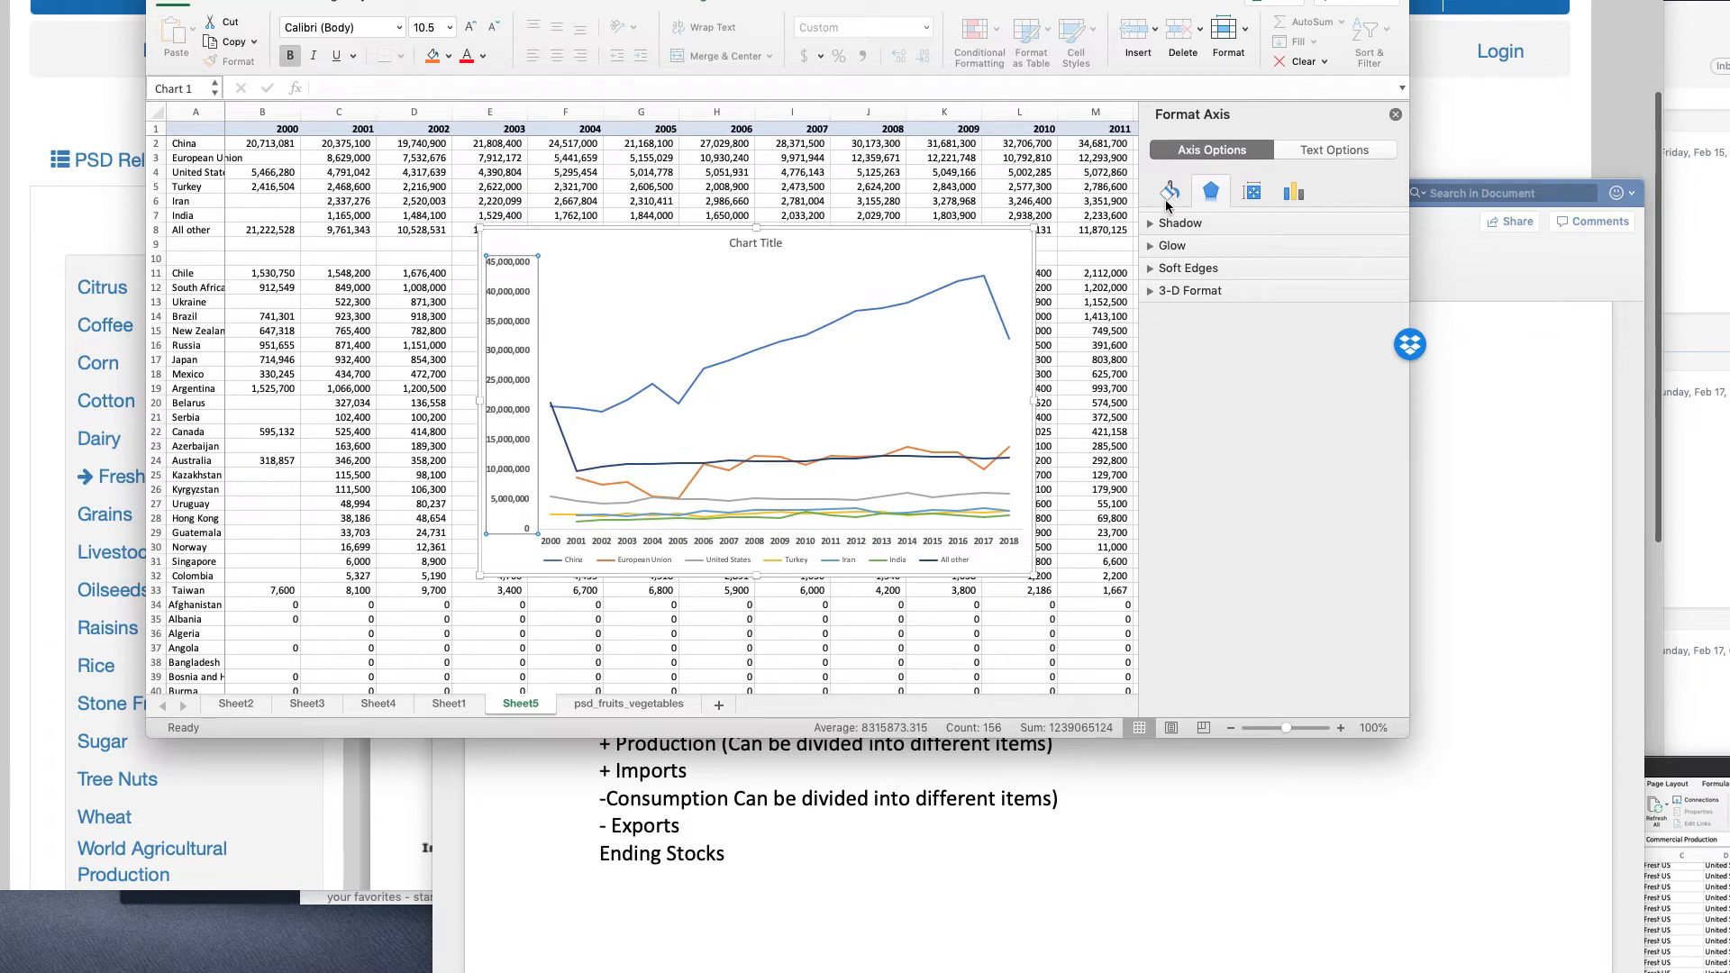
pyautogui.click(1169, 193)
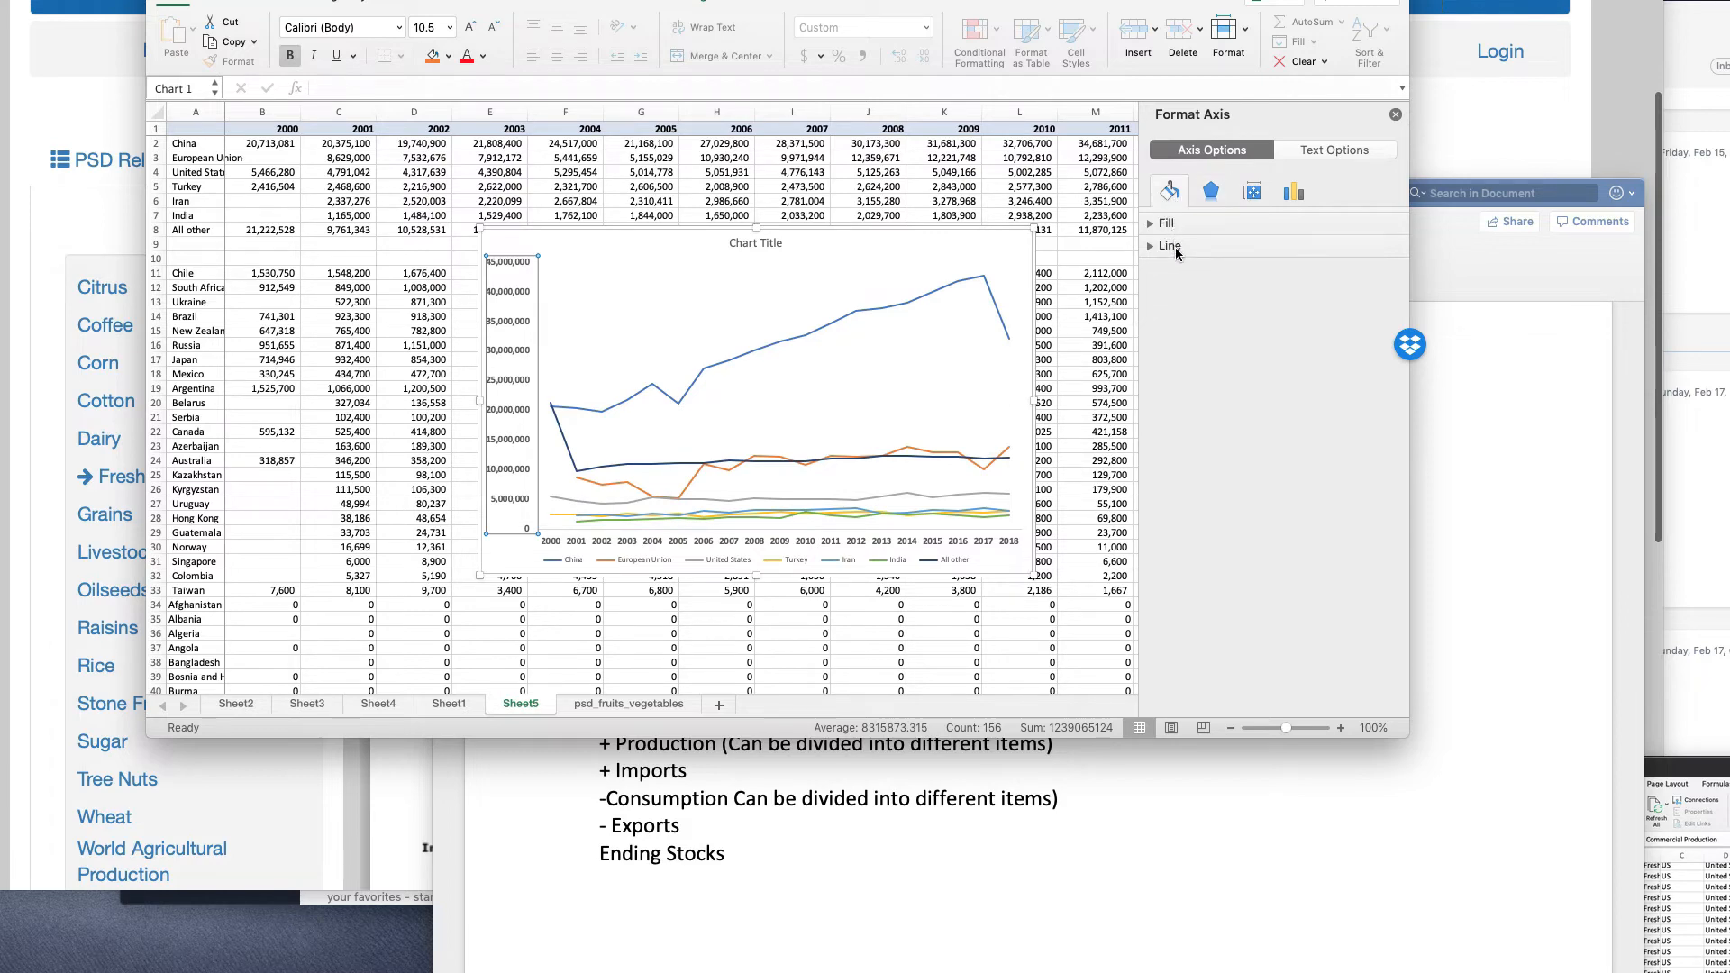
pyautogui.click(1171, 248)
pyautogui.click(1191, 291)
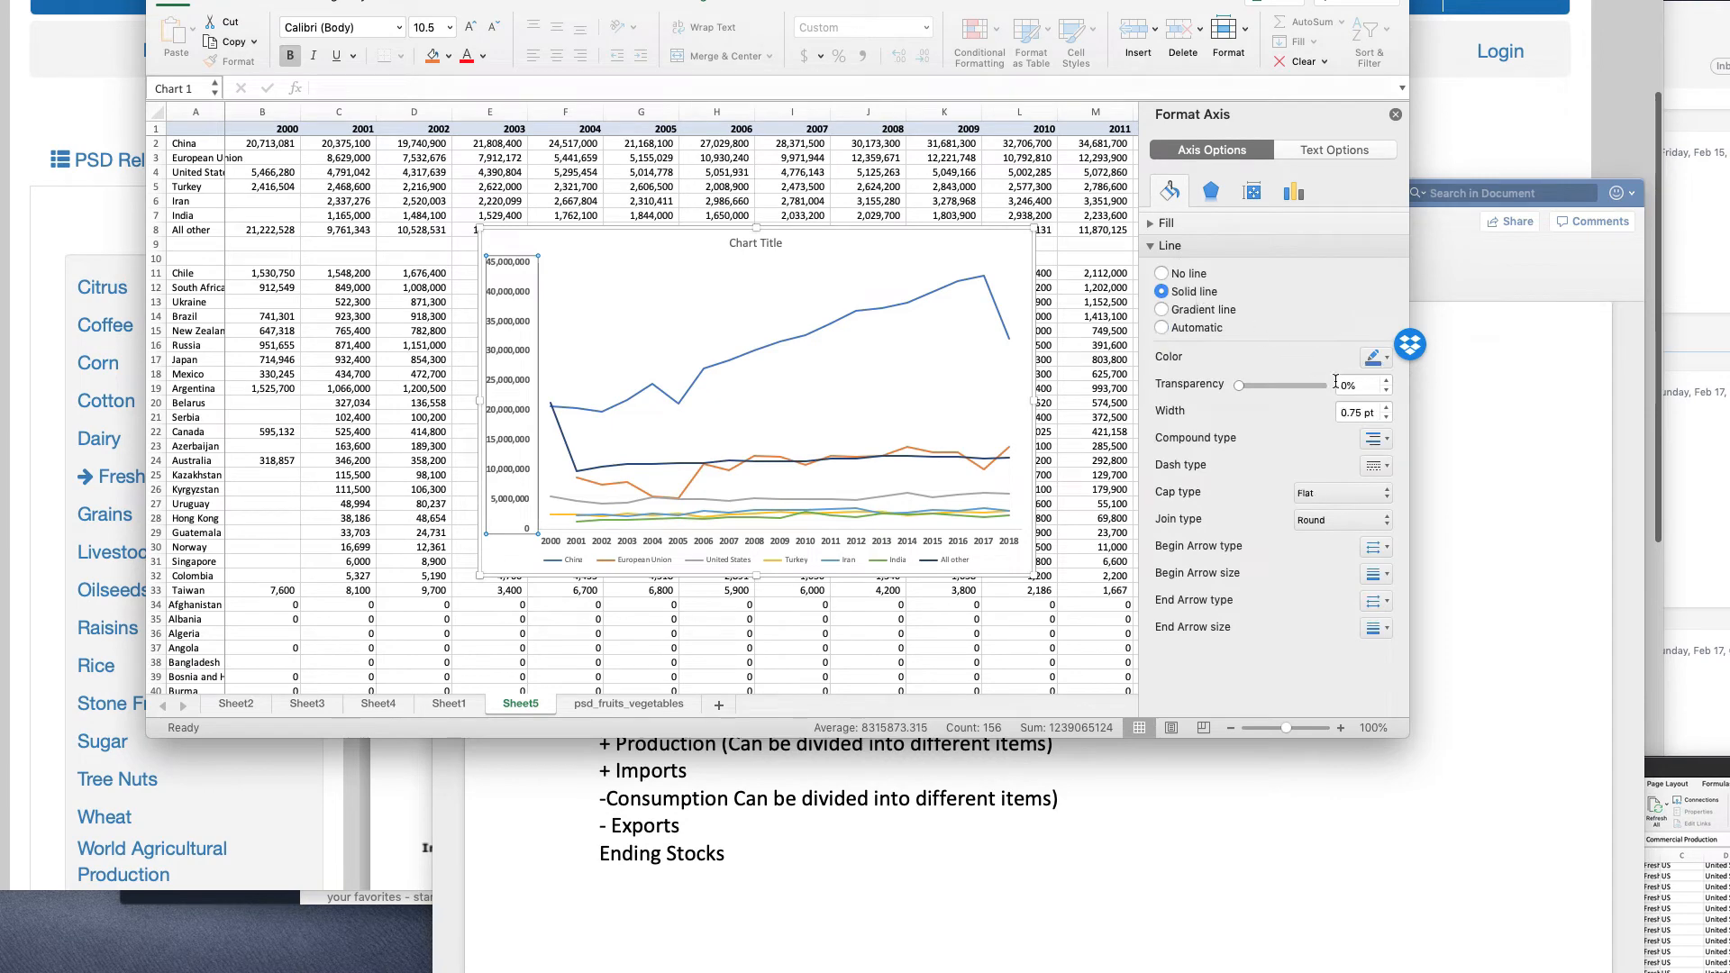
pyautogui.click(1391, 360)
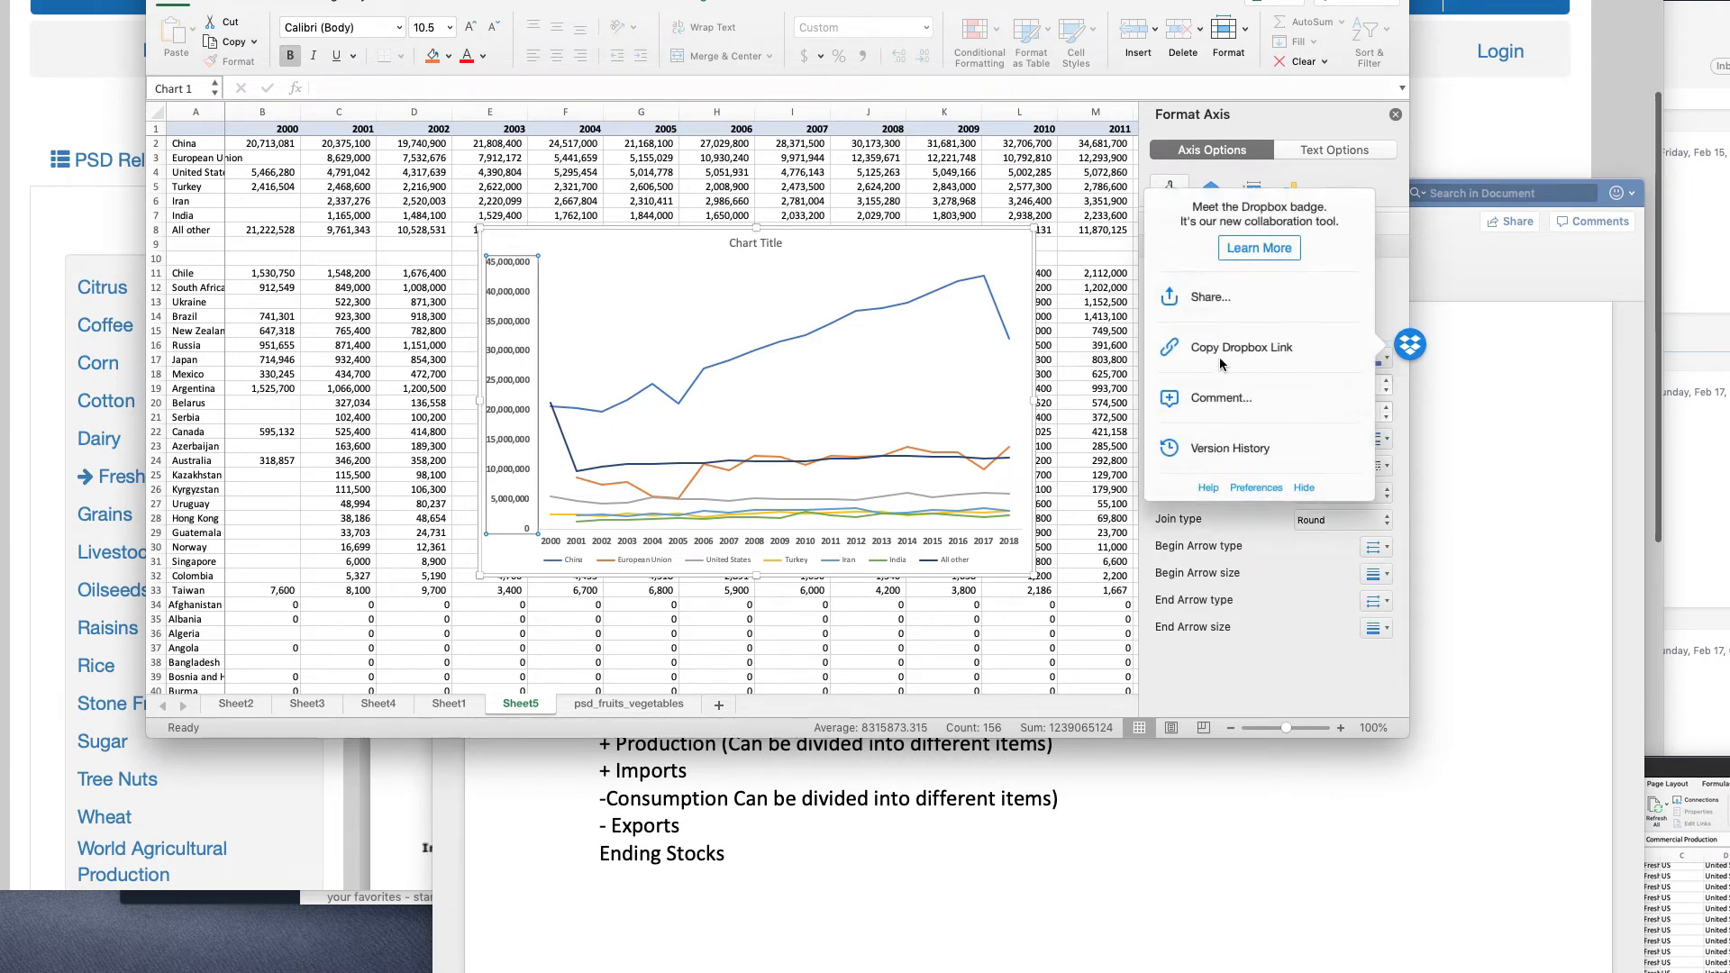
pyautogui.moveTo(1410, 344); pyautogui.dragTo(1410, 195)
pyautogui.click(1392, 360)
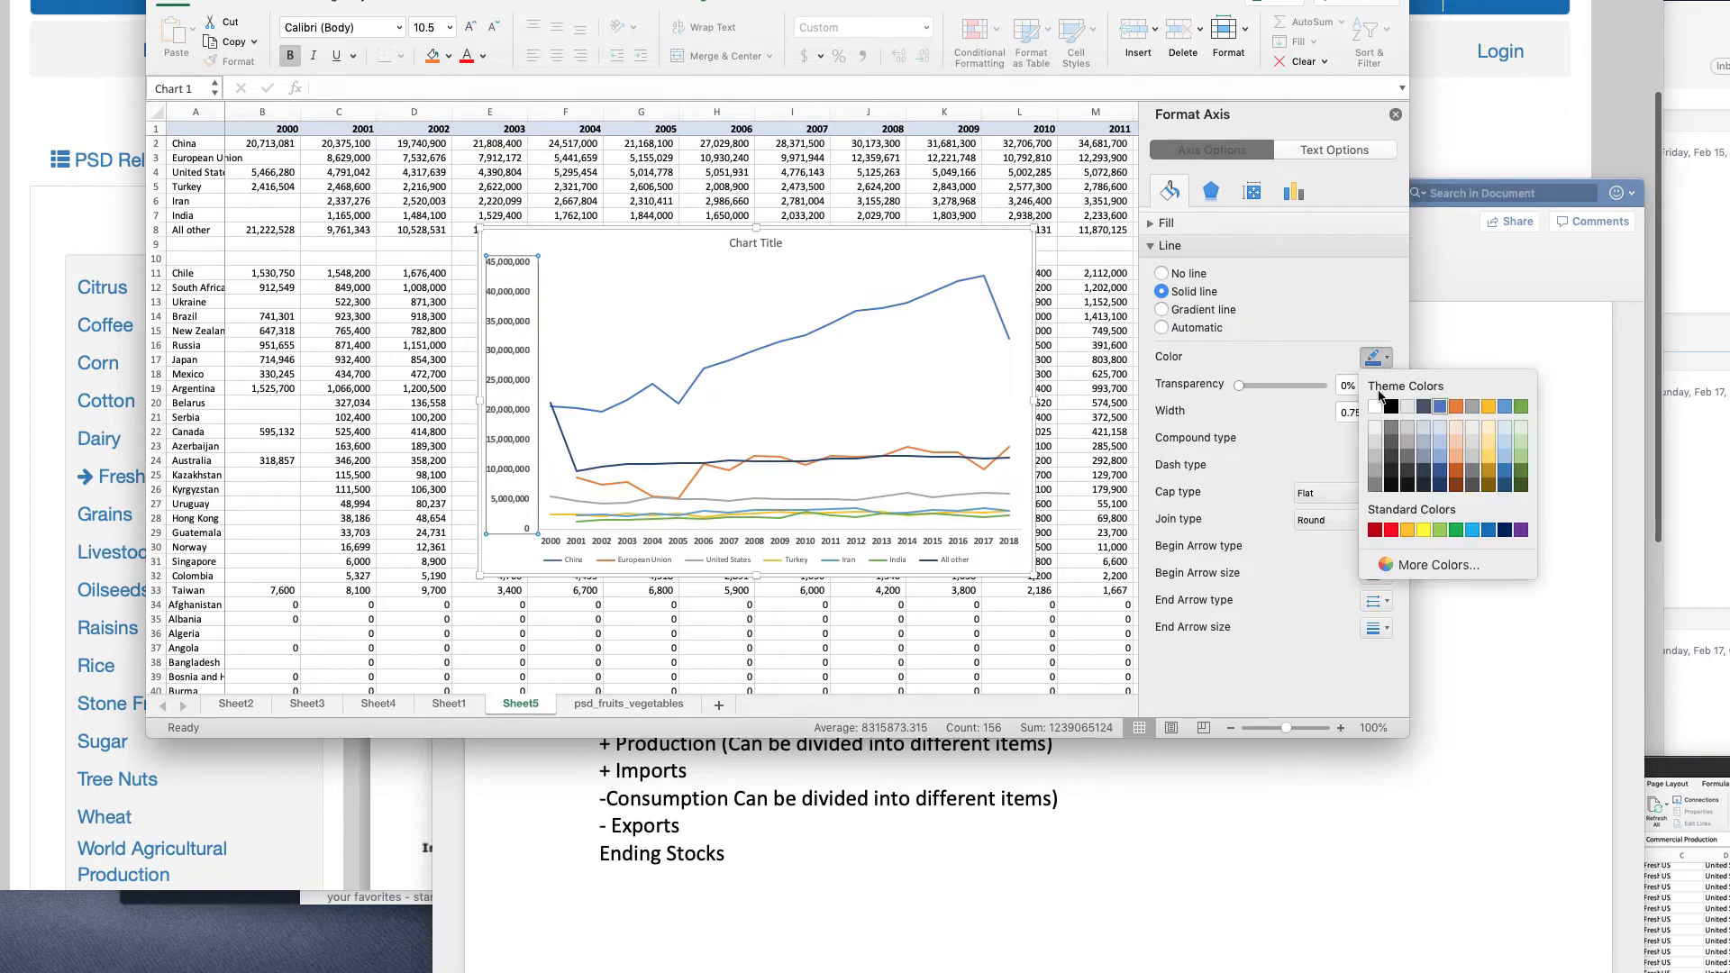
pyautogui.click(1377, 393)
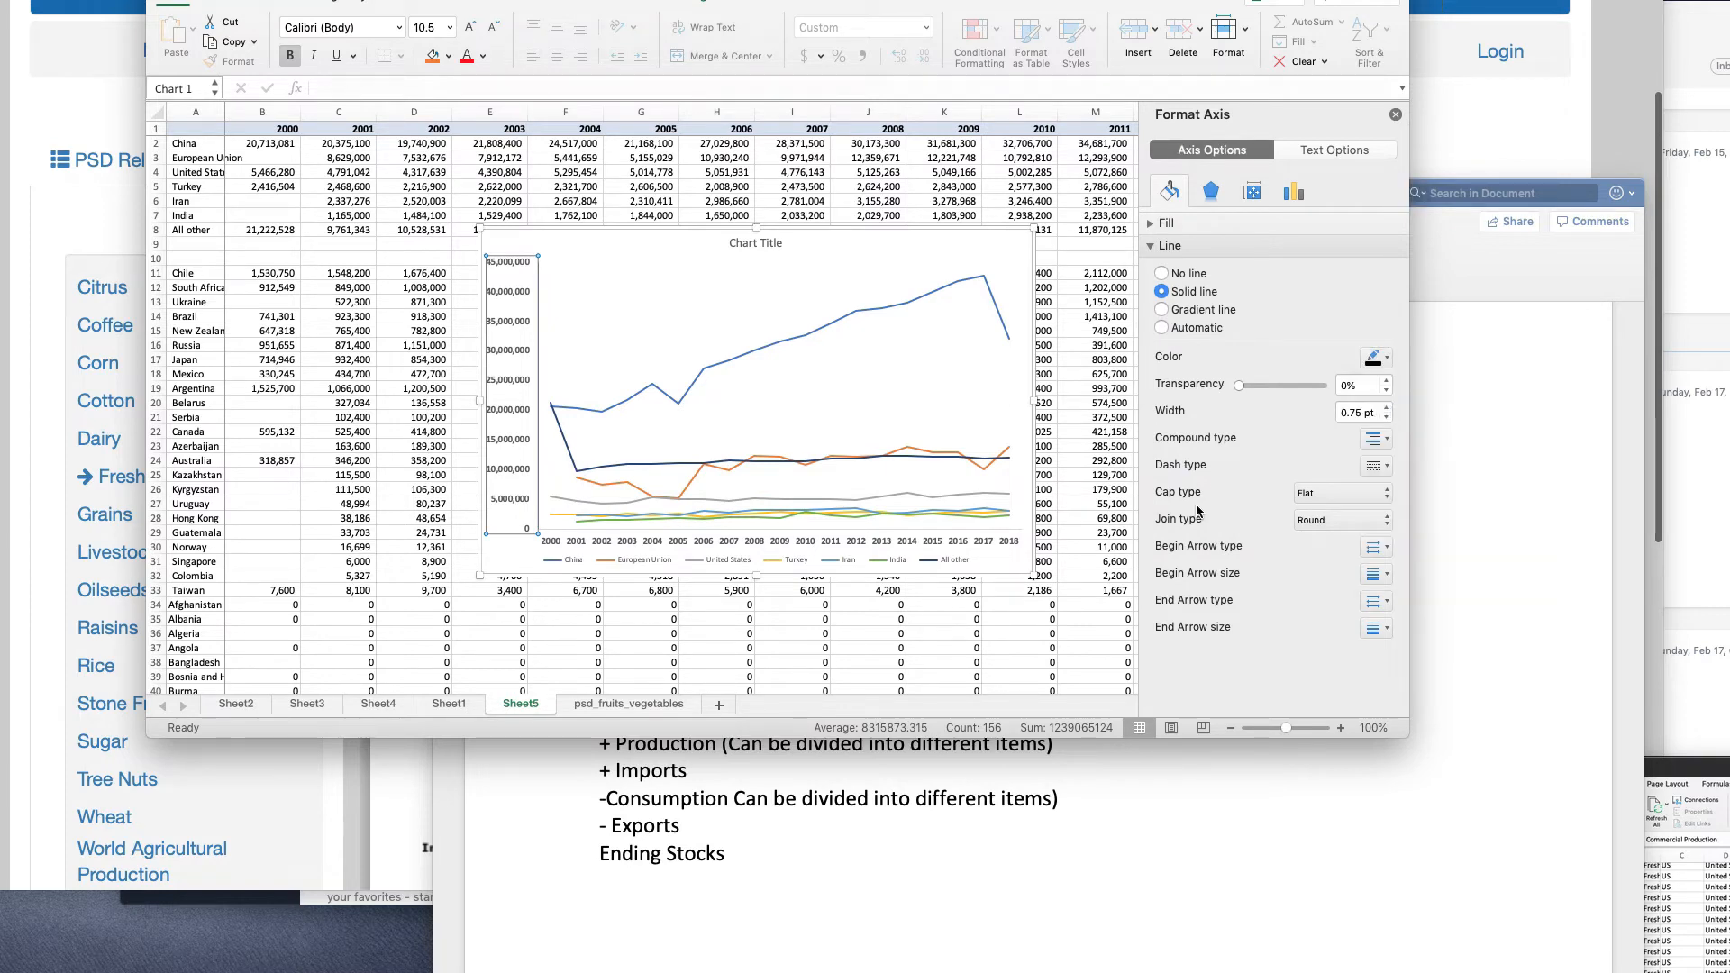
pyautogui.click(912, 543)
pyautogui.click(1388, 359)
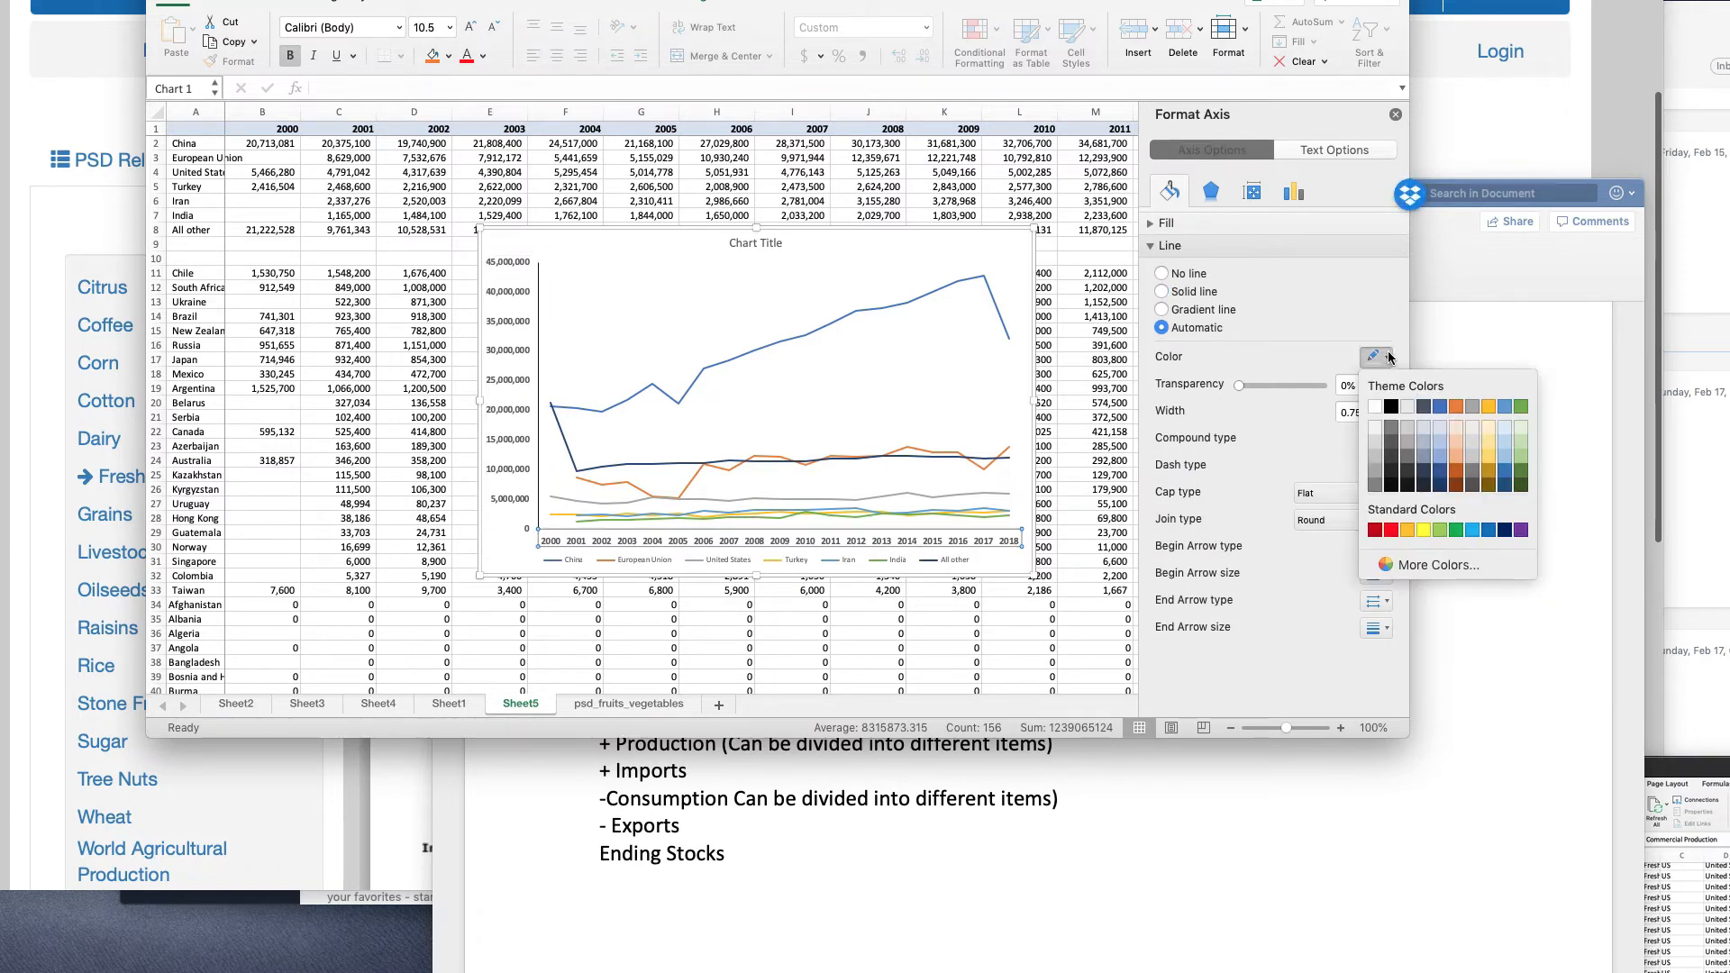
pyautogui.click(840, 559)
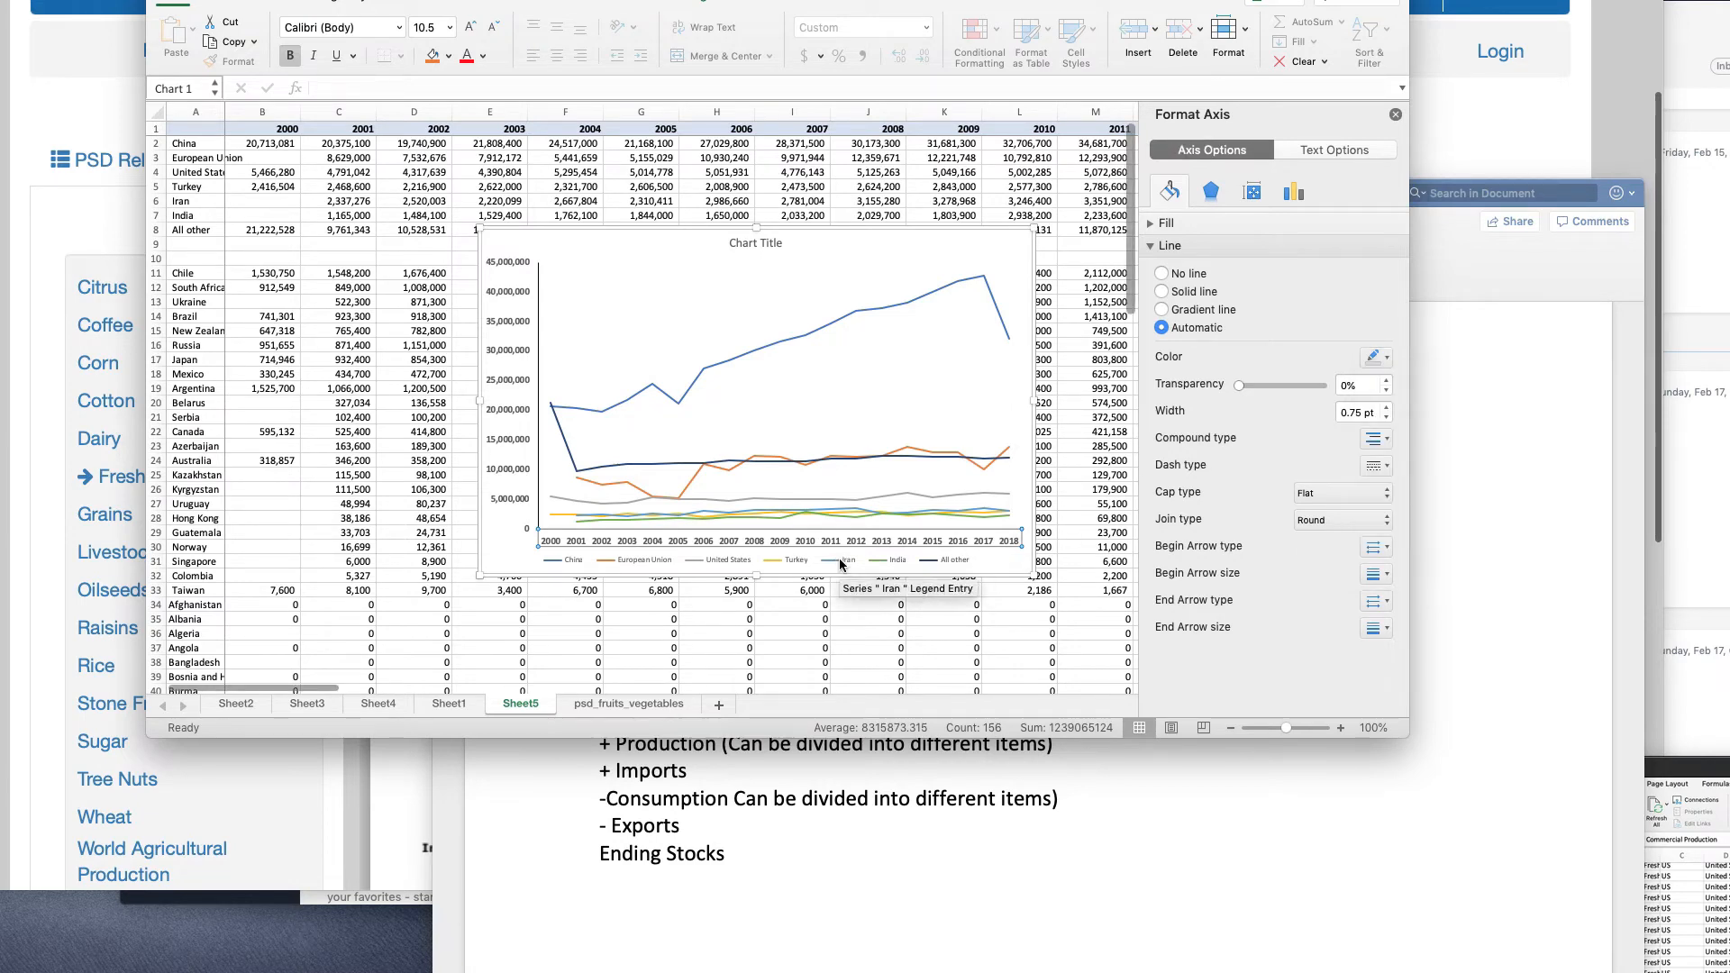
# - Move the chart legend to just below the chart title and enlarge the chart to about column M and row 35
pyautogui.click(840, 558)
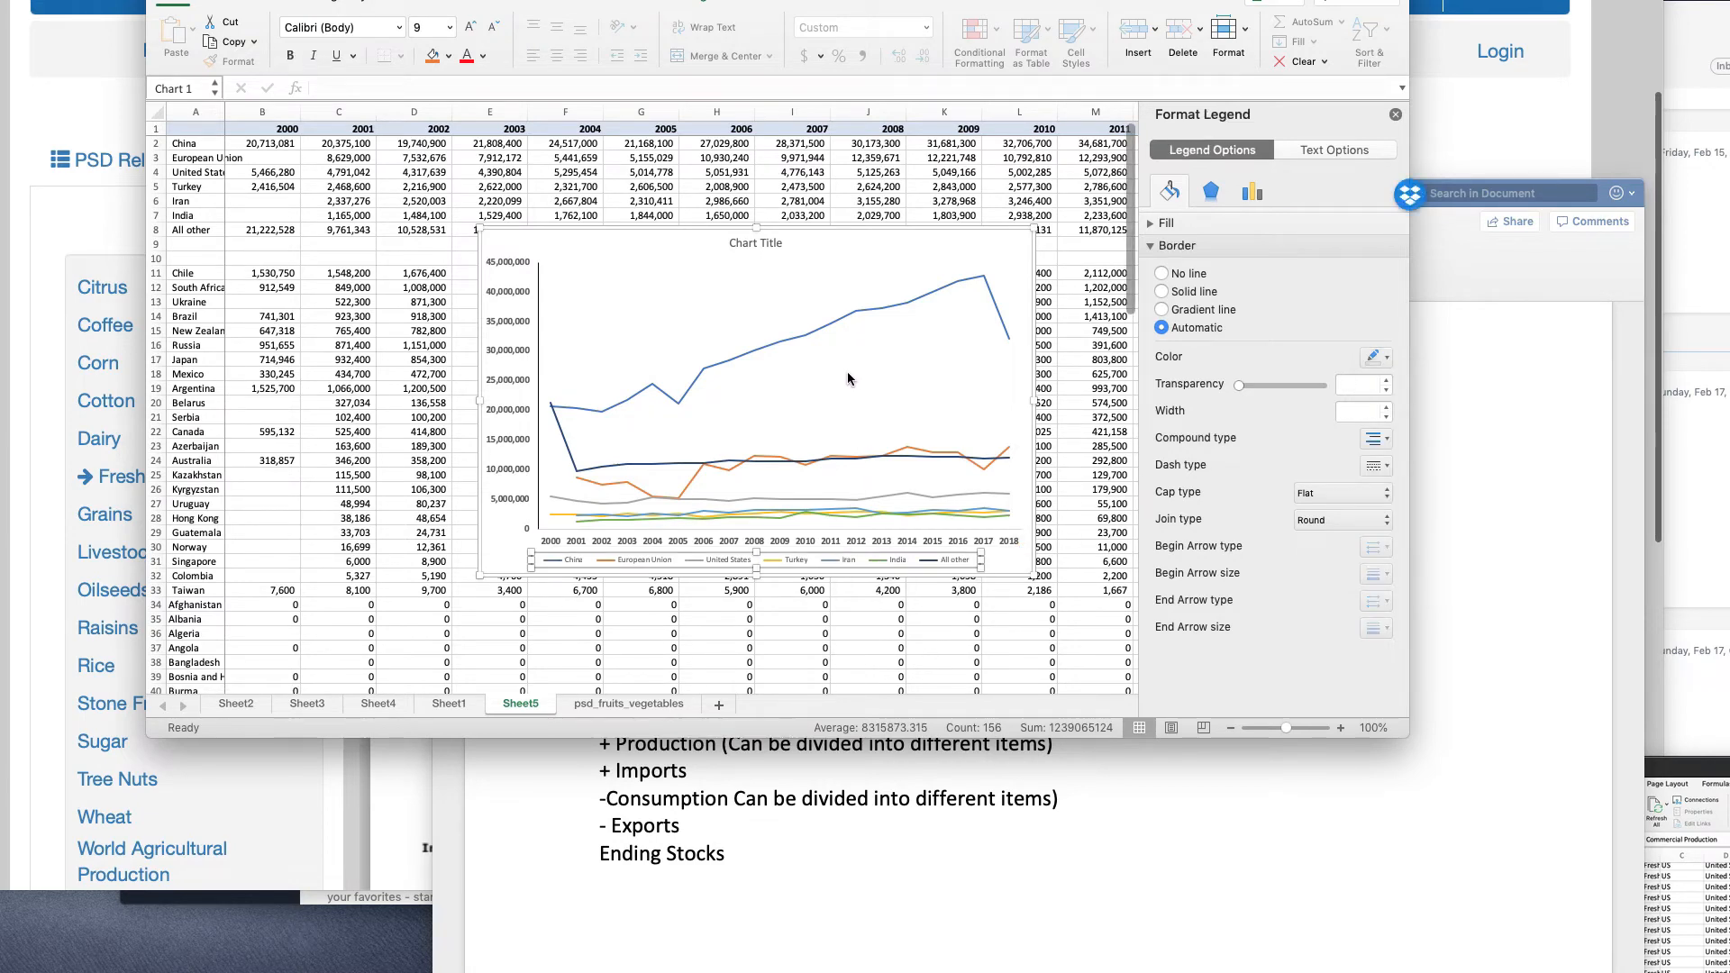
pyautogui.click(740, 560)
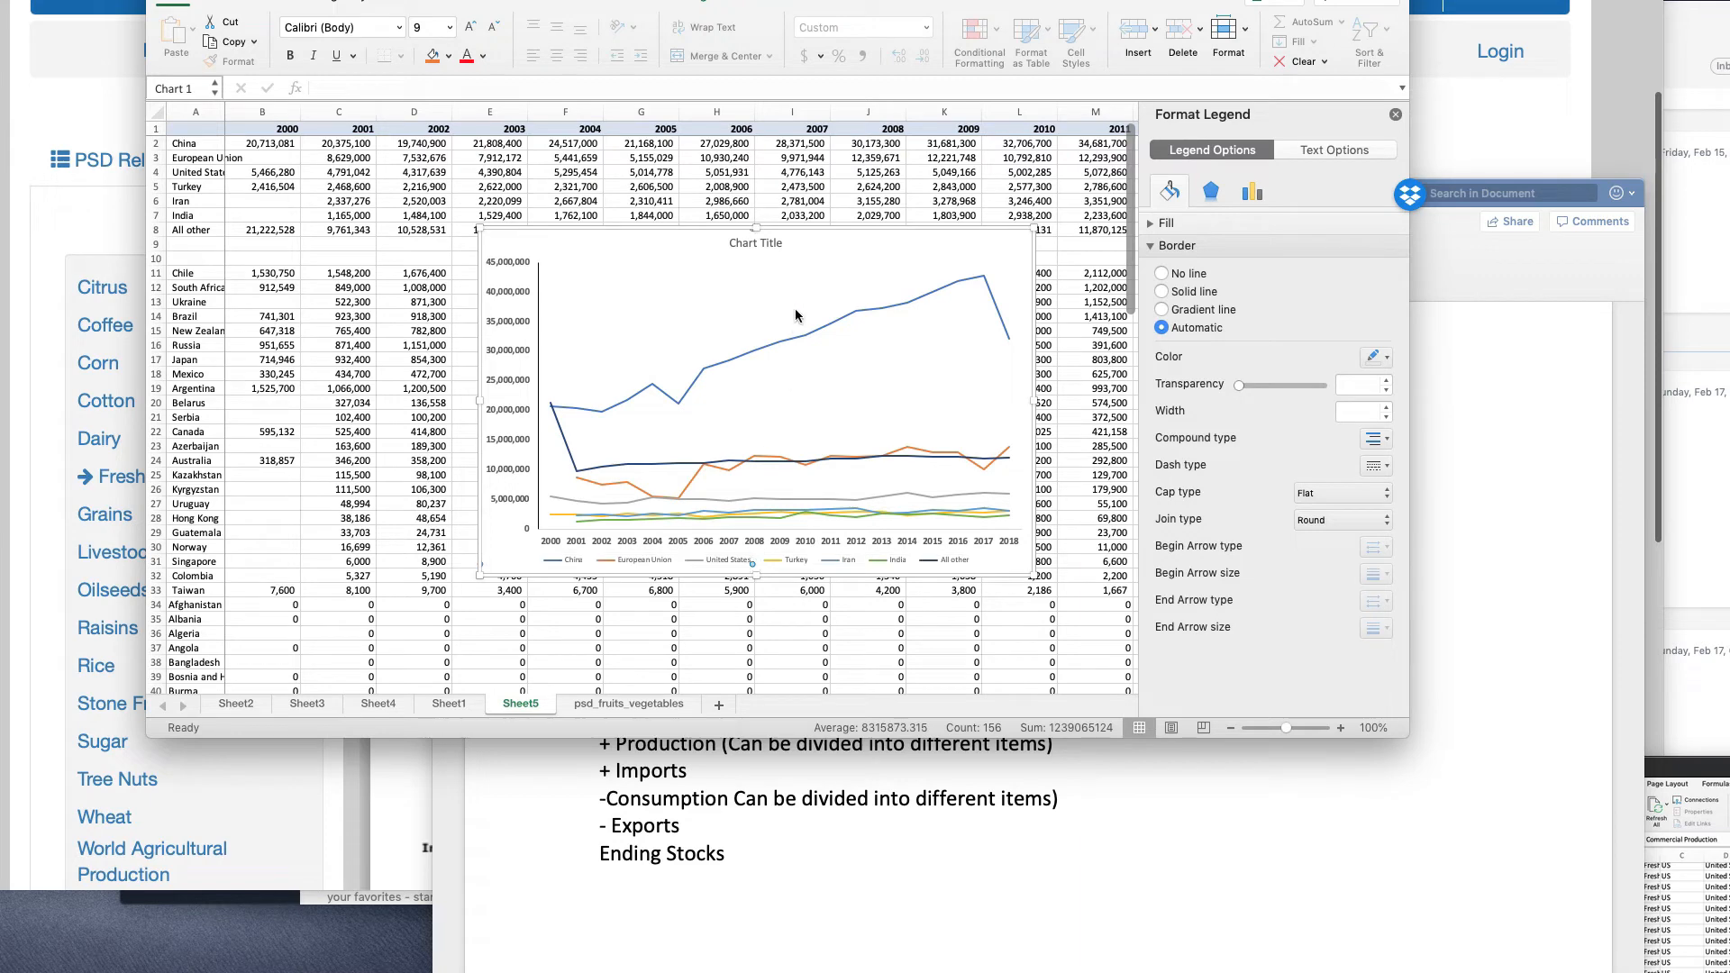
pyautogui.click(710, 554)
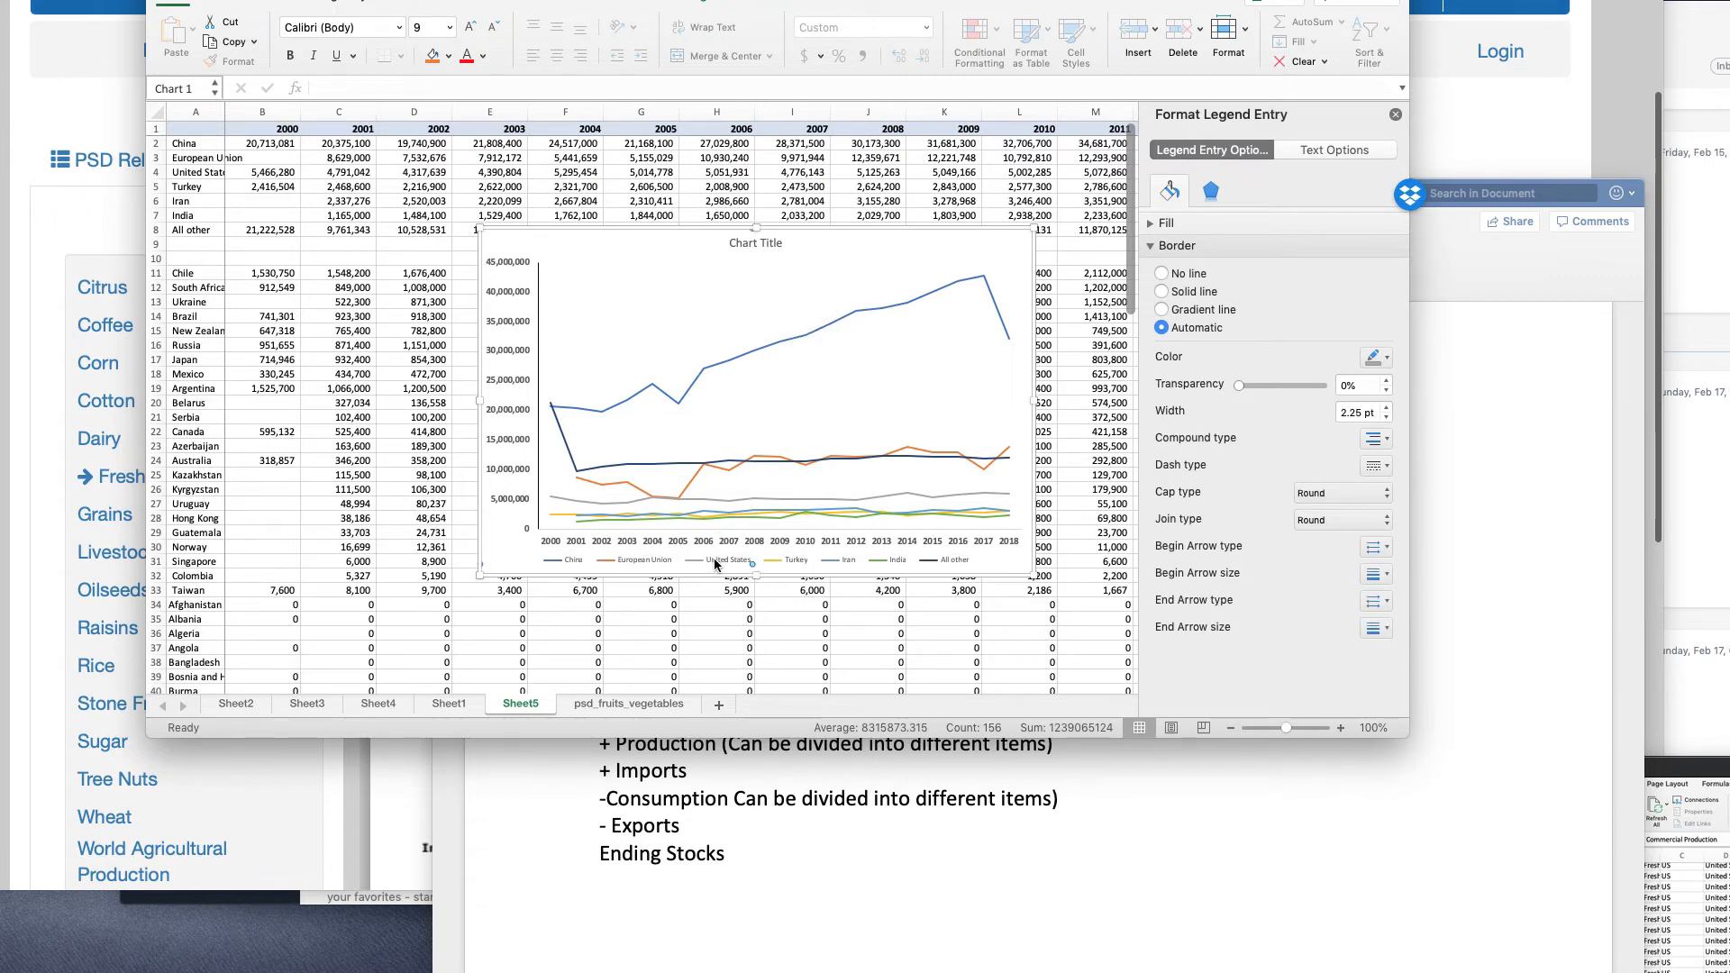
pyautogui.click(783, 461)
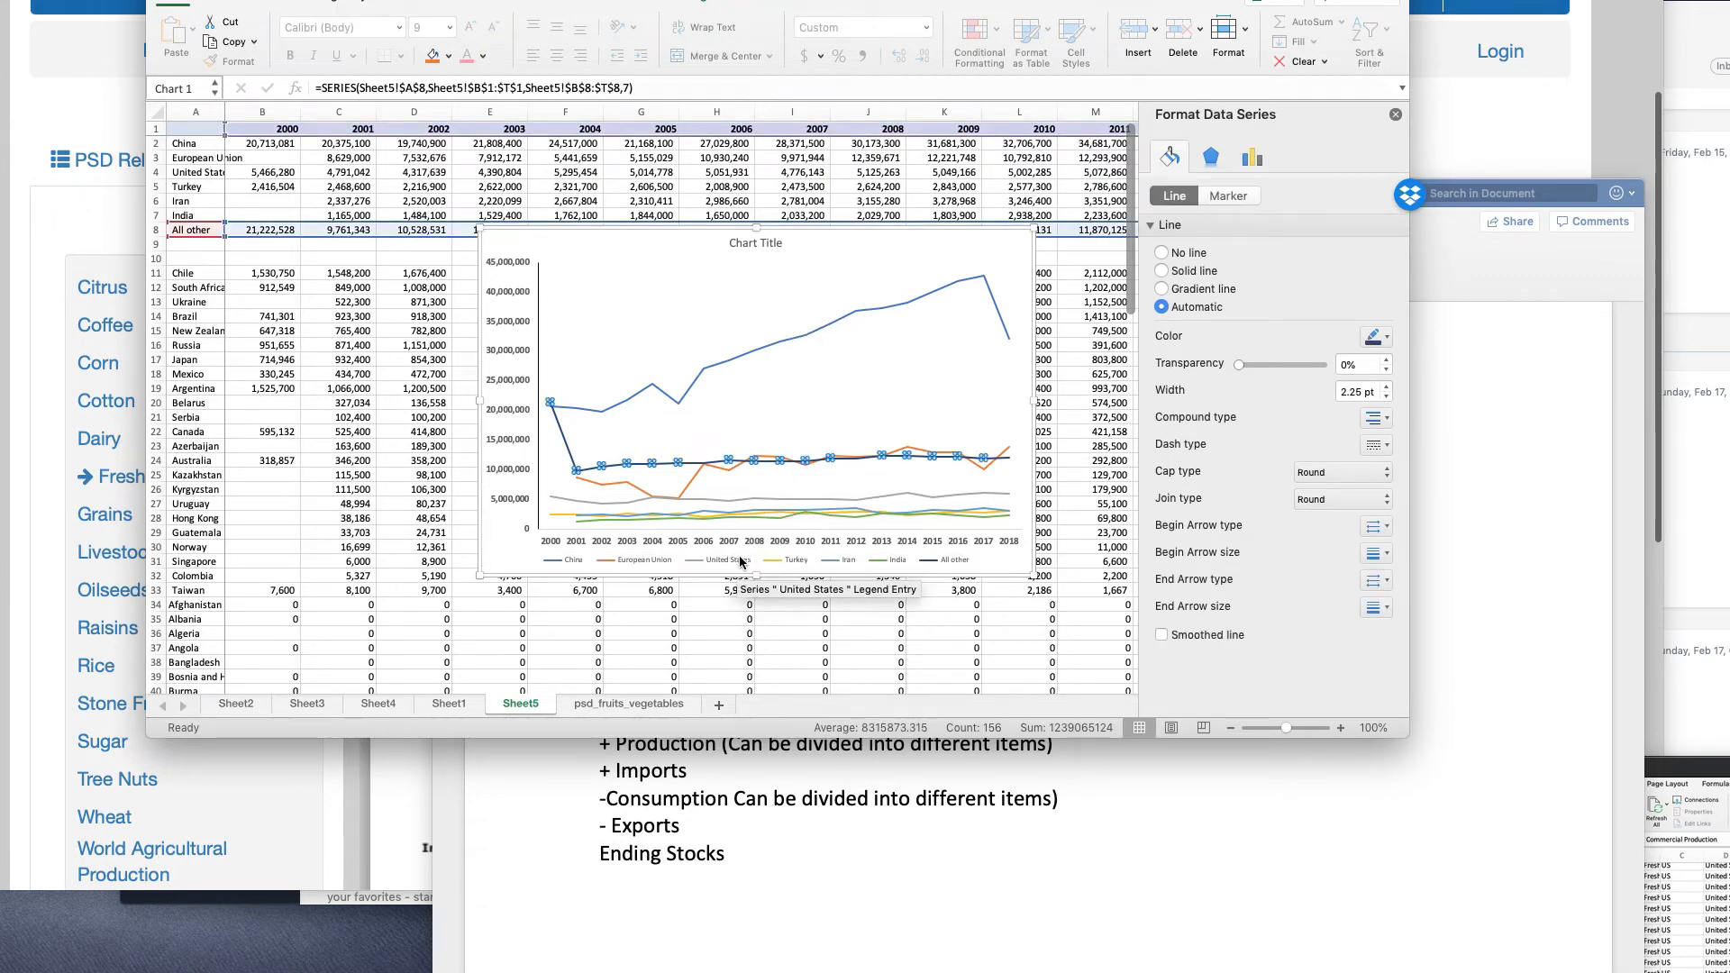
pyautogui.click(740, 559)
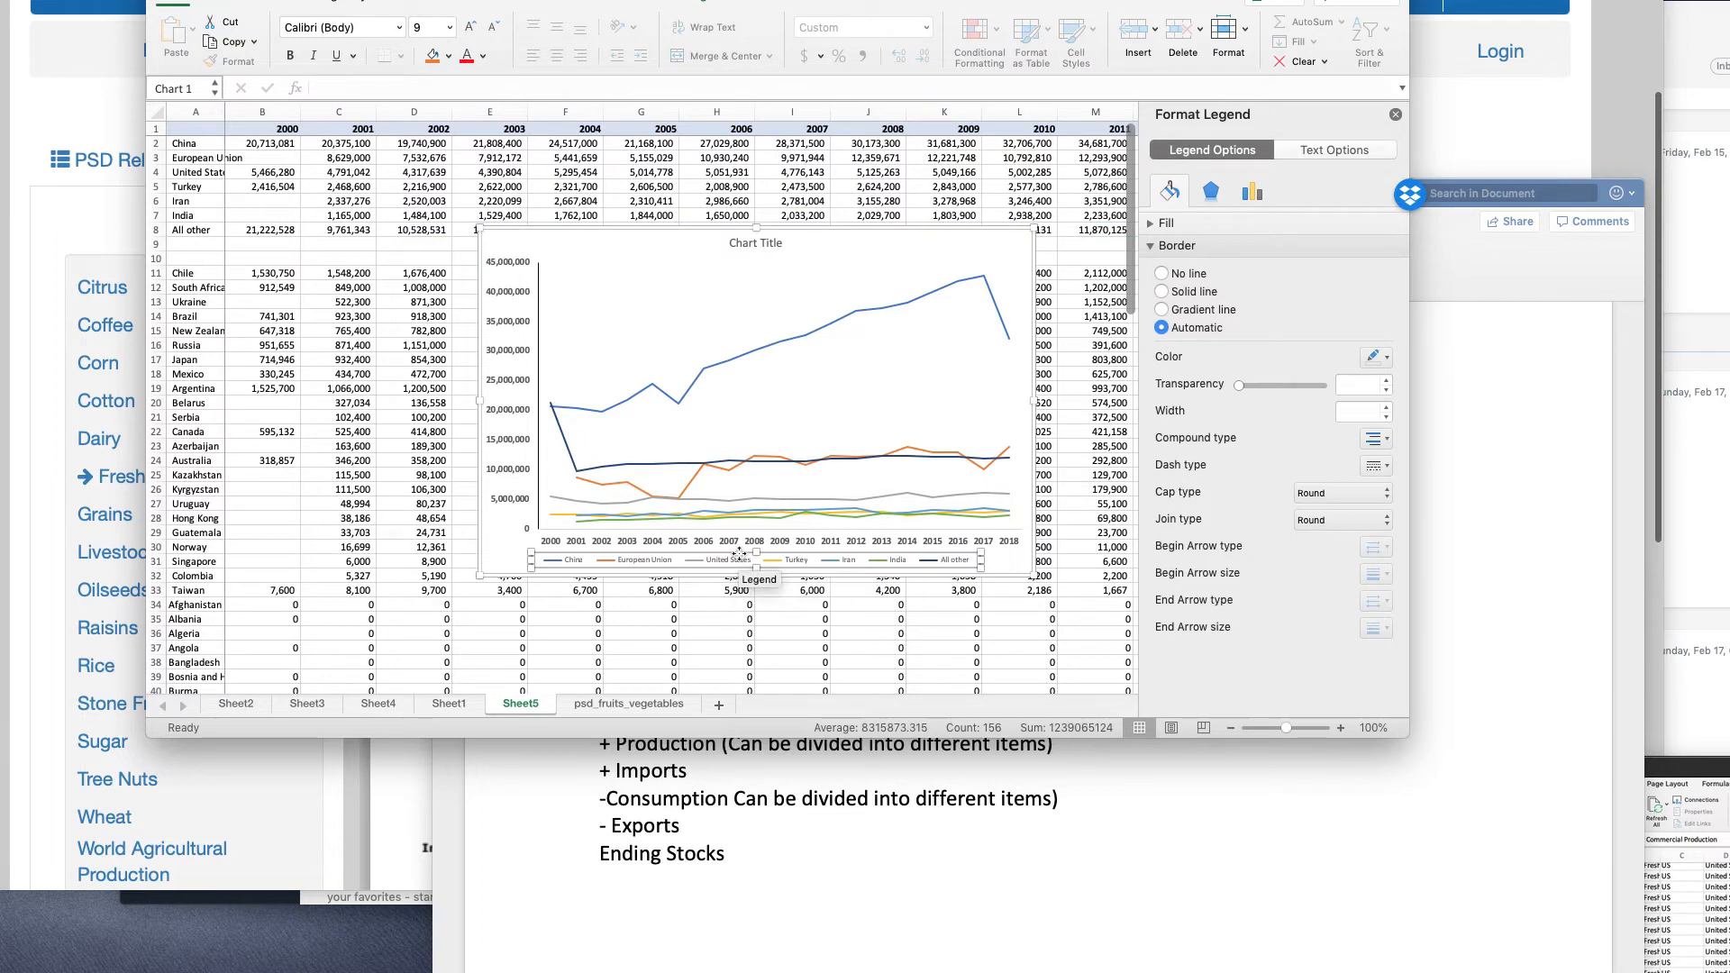
pyautogui.moveTo(739, 558); pyautogui.dragTo(765, 259)
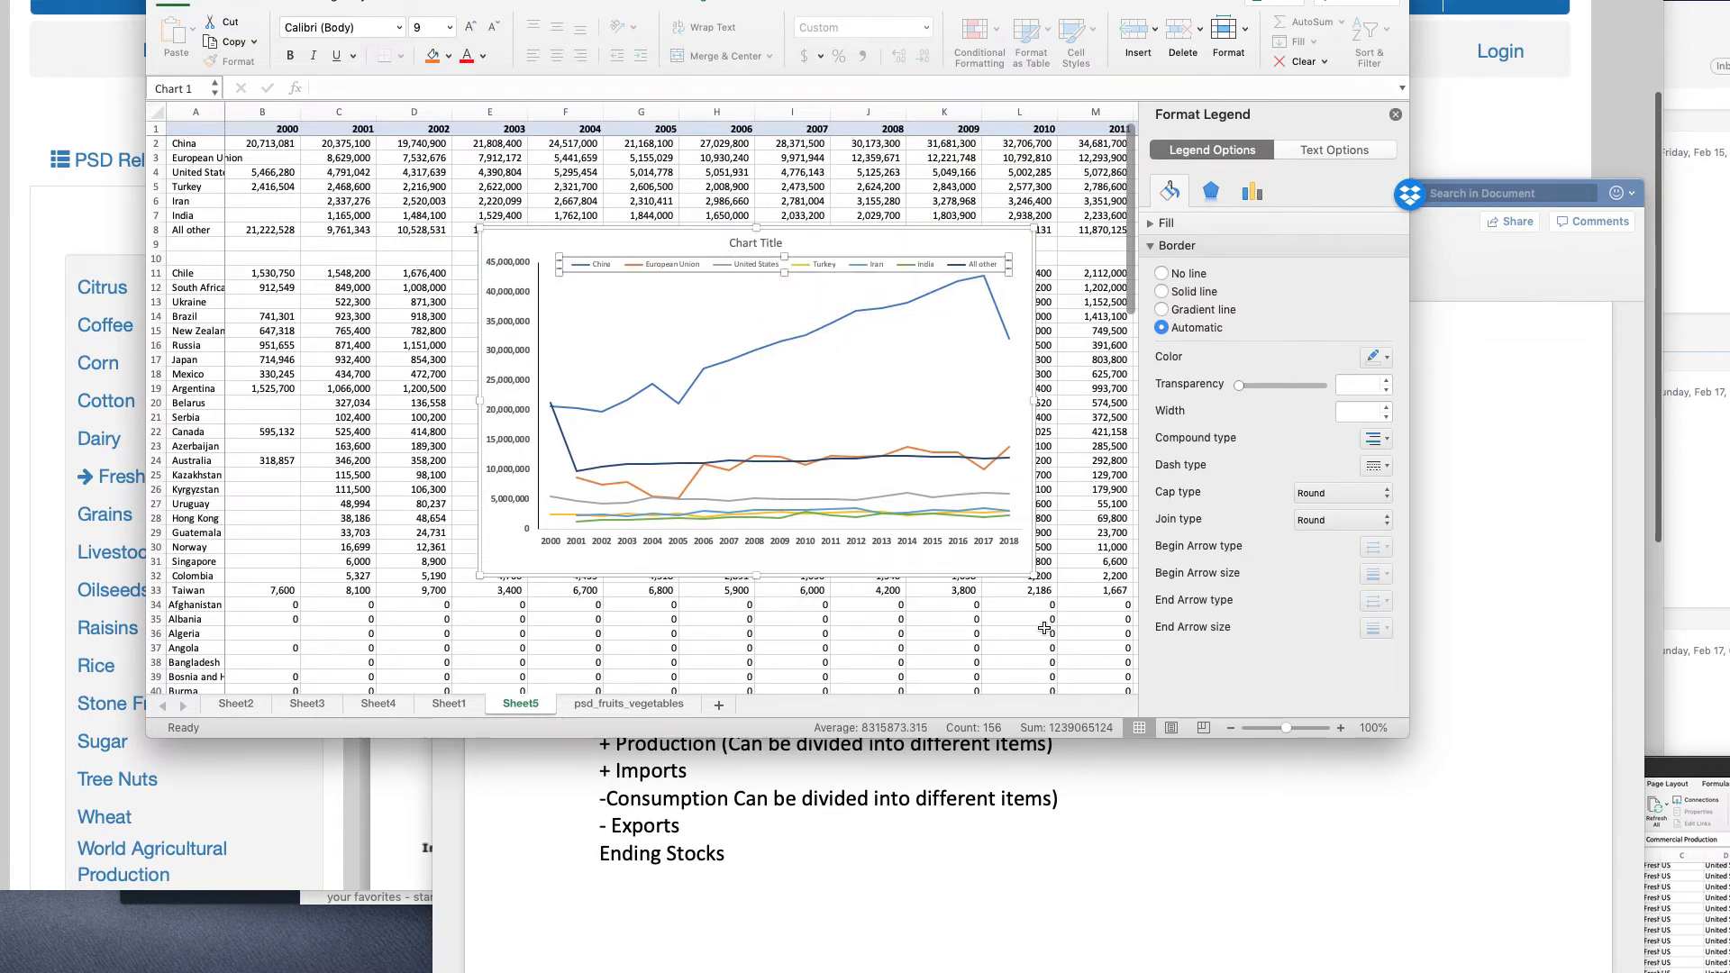
pyautogui.moveTo(1035, 574); pyautogui.dragTo(1090, 624)
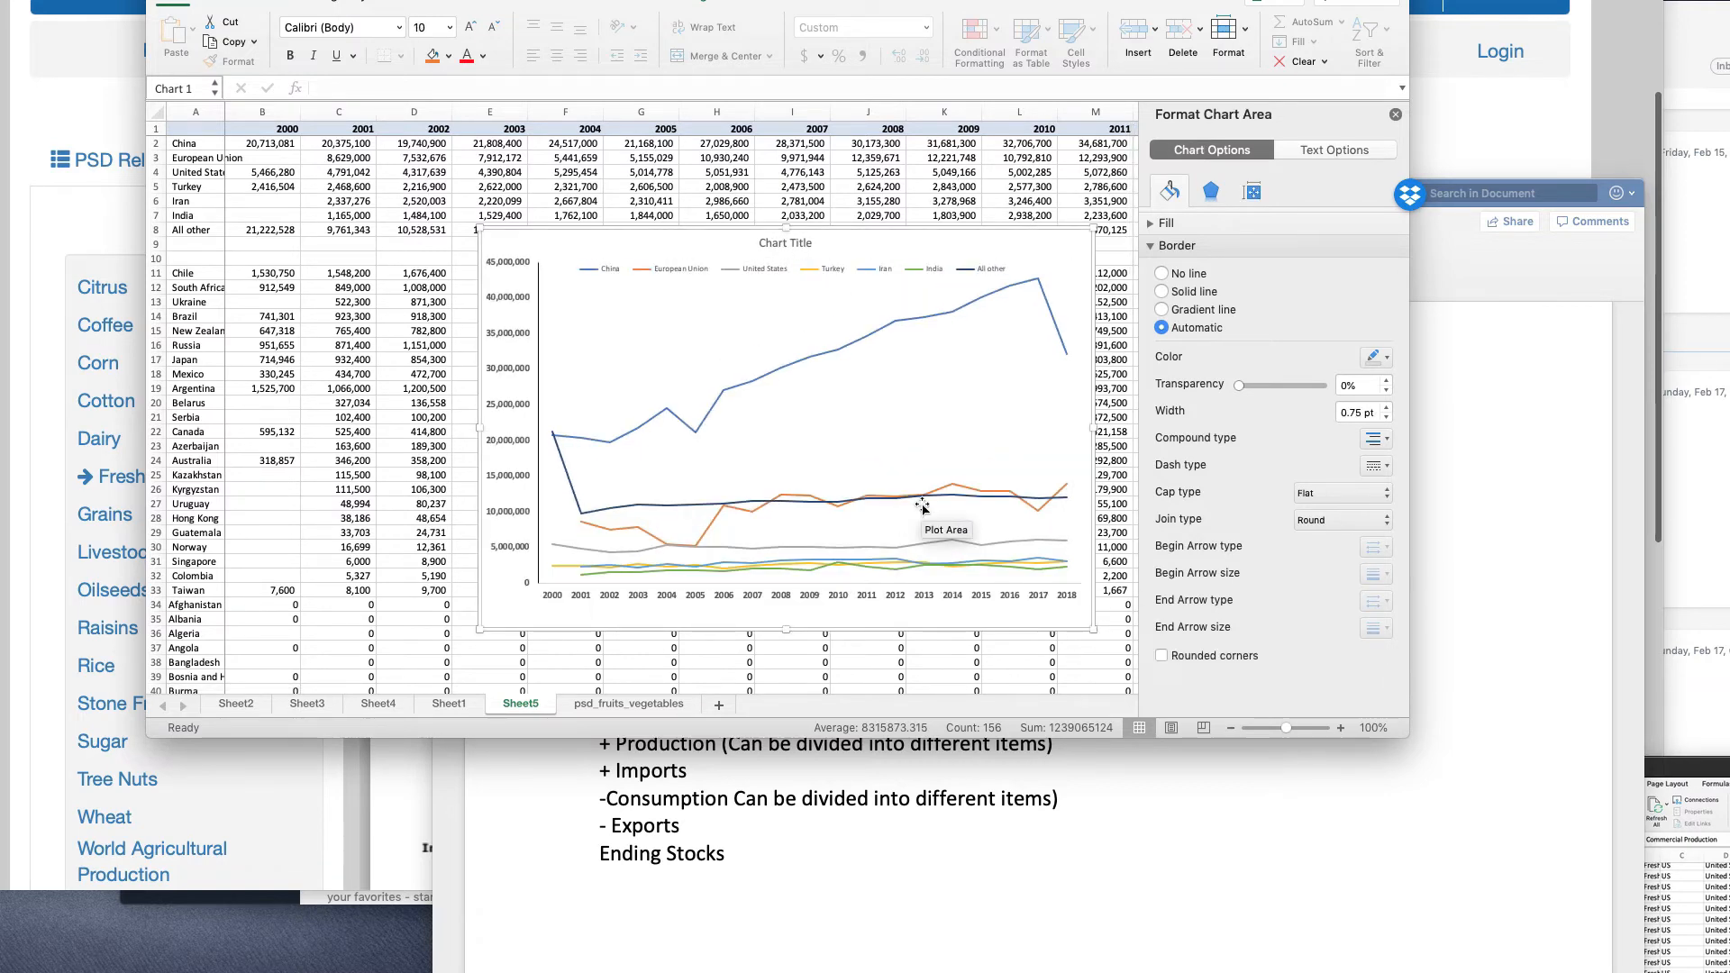
# - Make the text of the chart legend bold
pyautogui.click(755, 282)
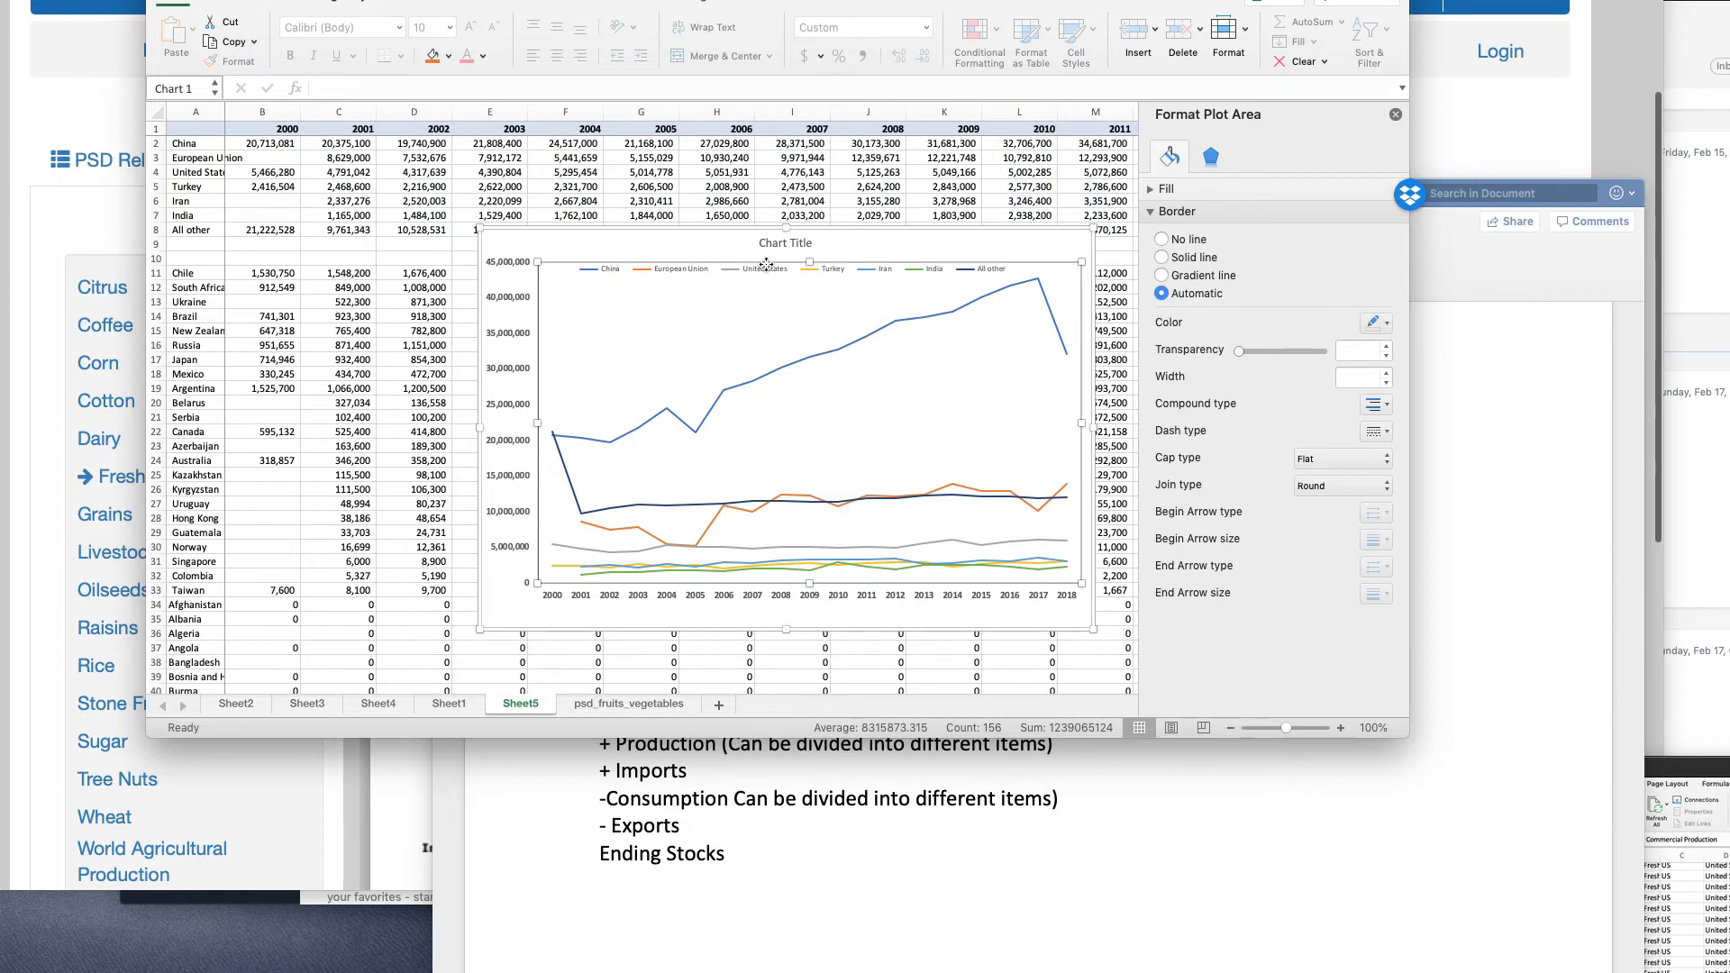
pyautogui.click(765, 267)
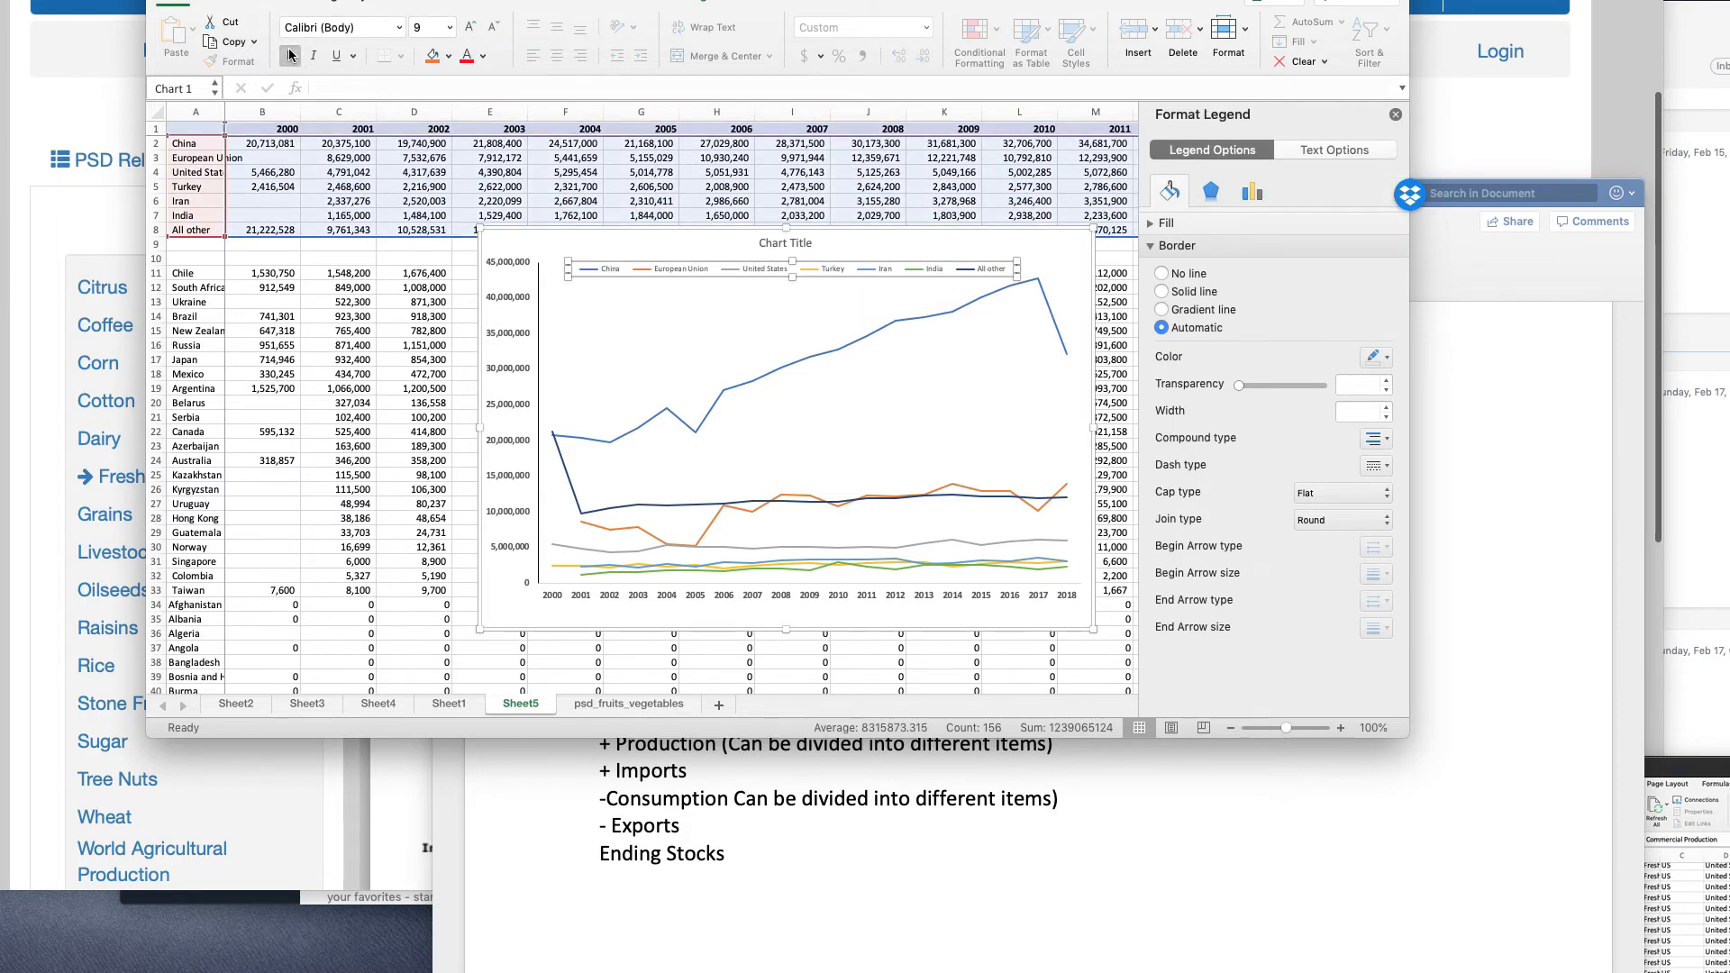
pyautogui.click(289, 55)
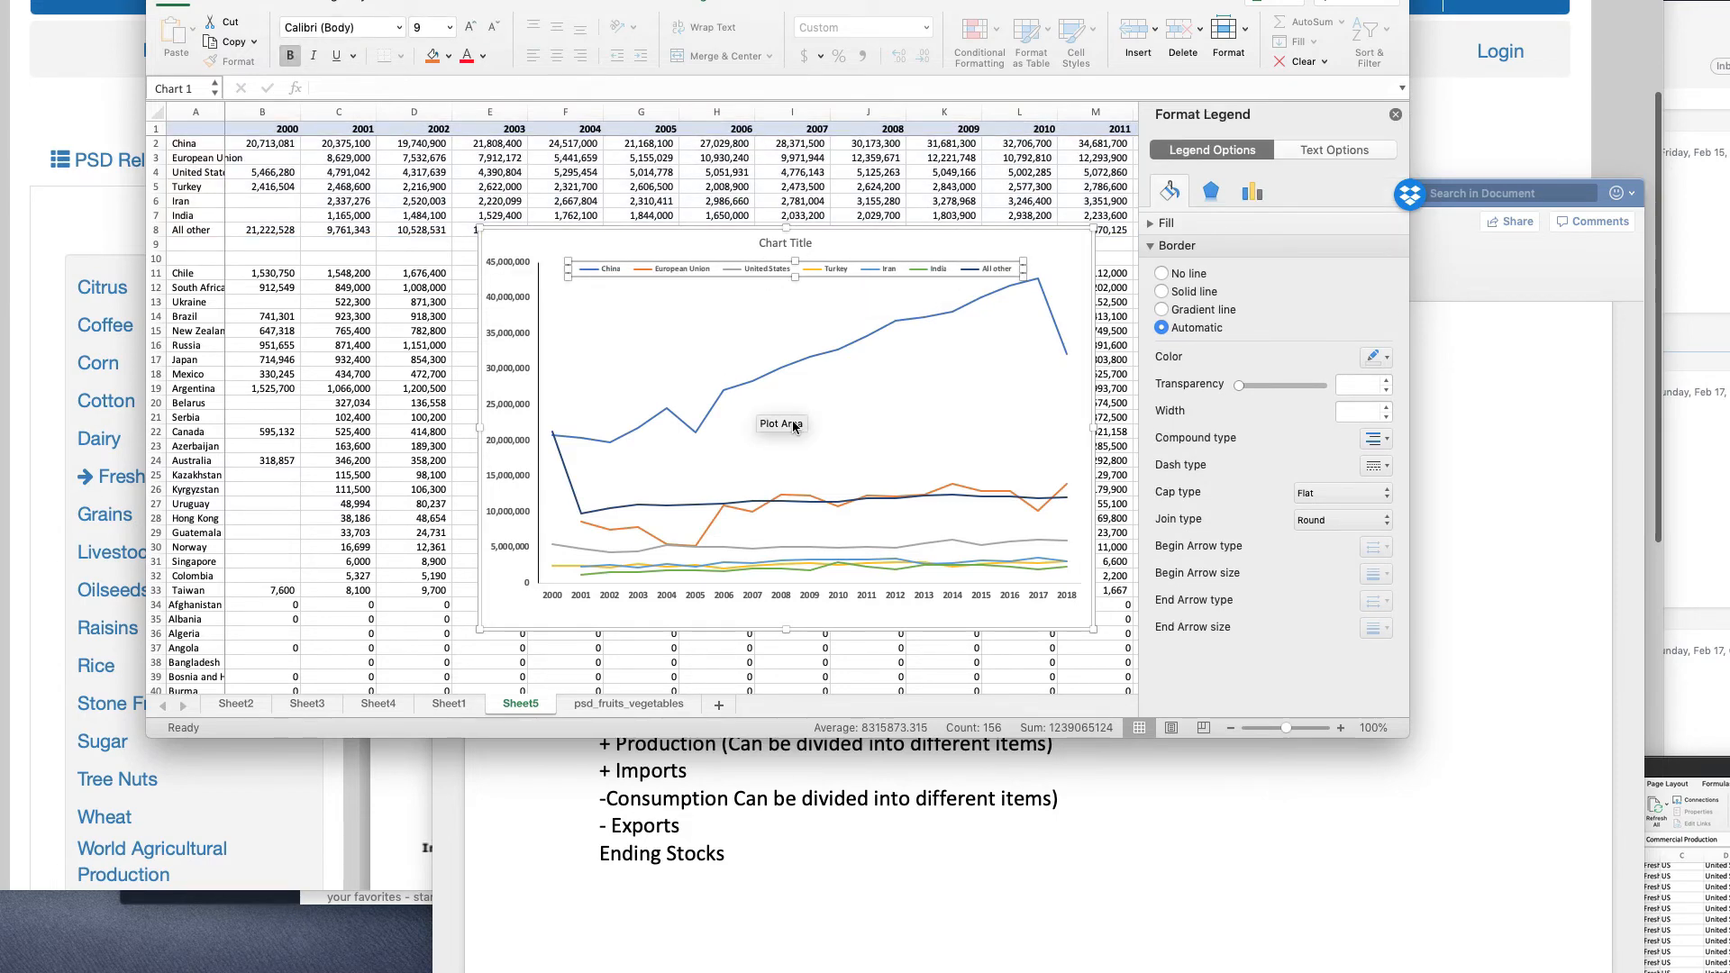
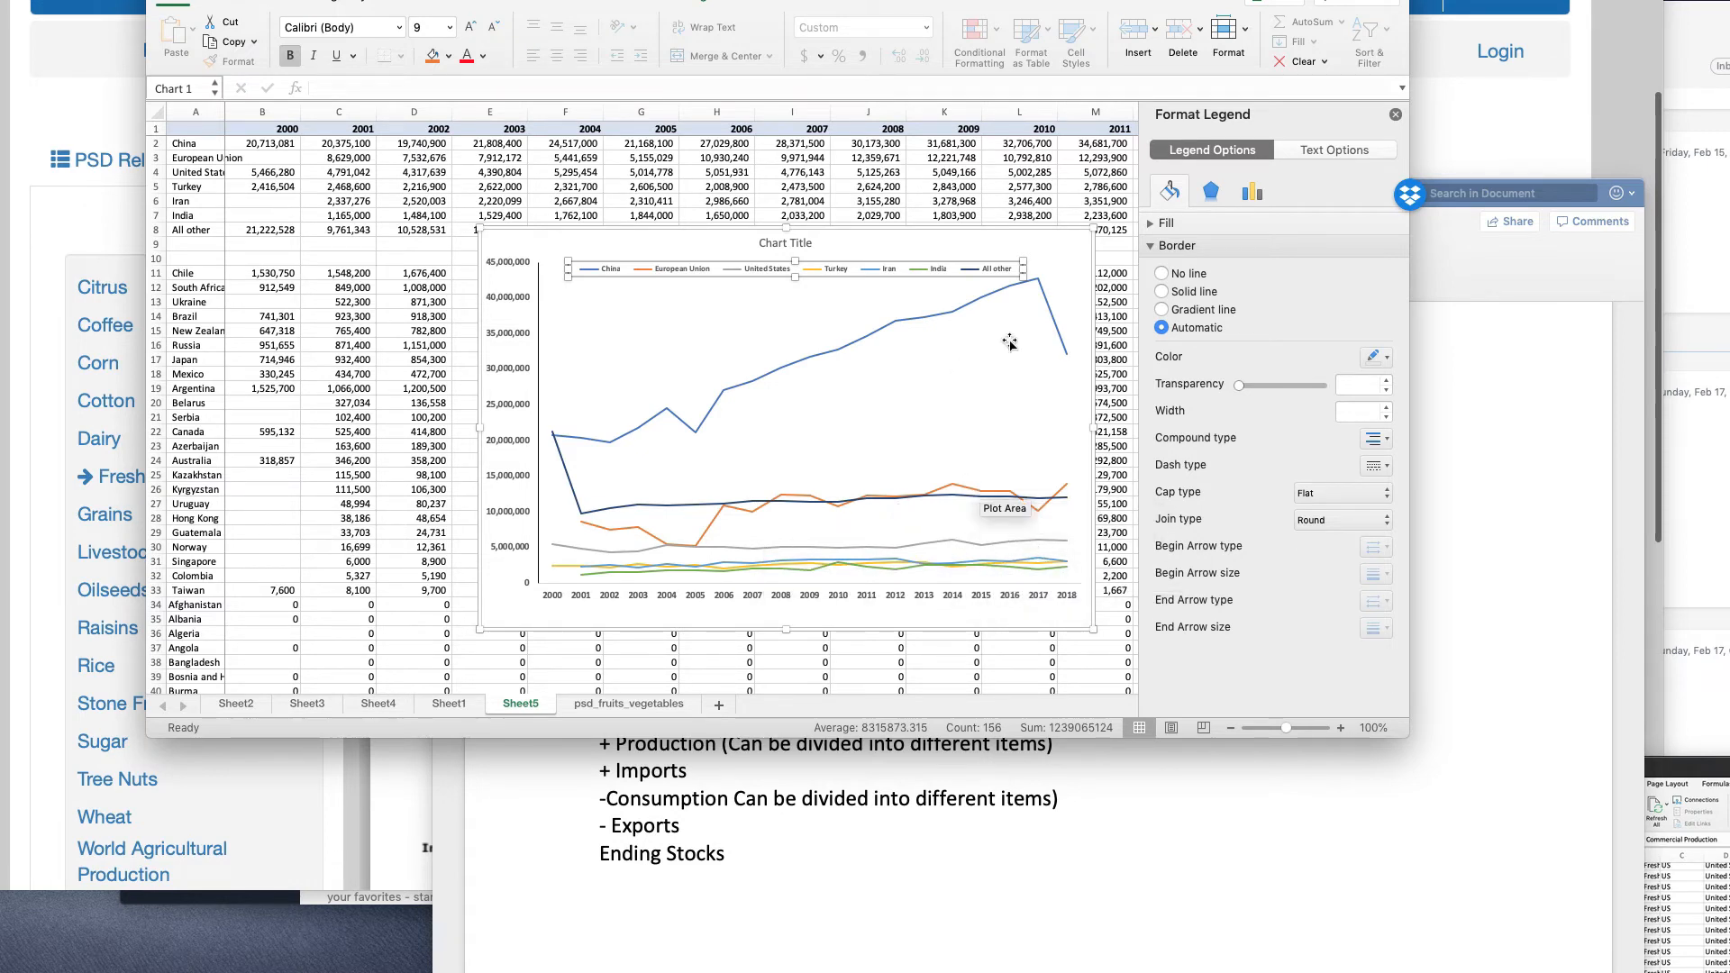
# - Change the dash type of the All other series to a dotted line
pyautogui.click(695, 510)
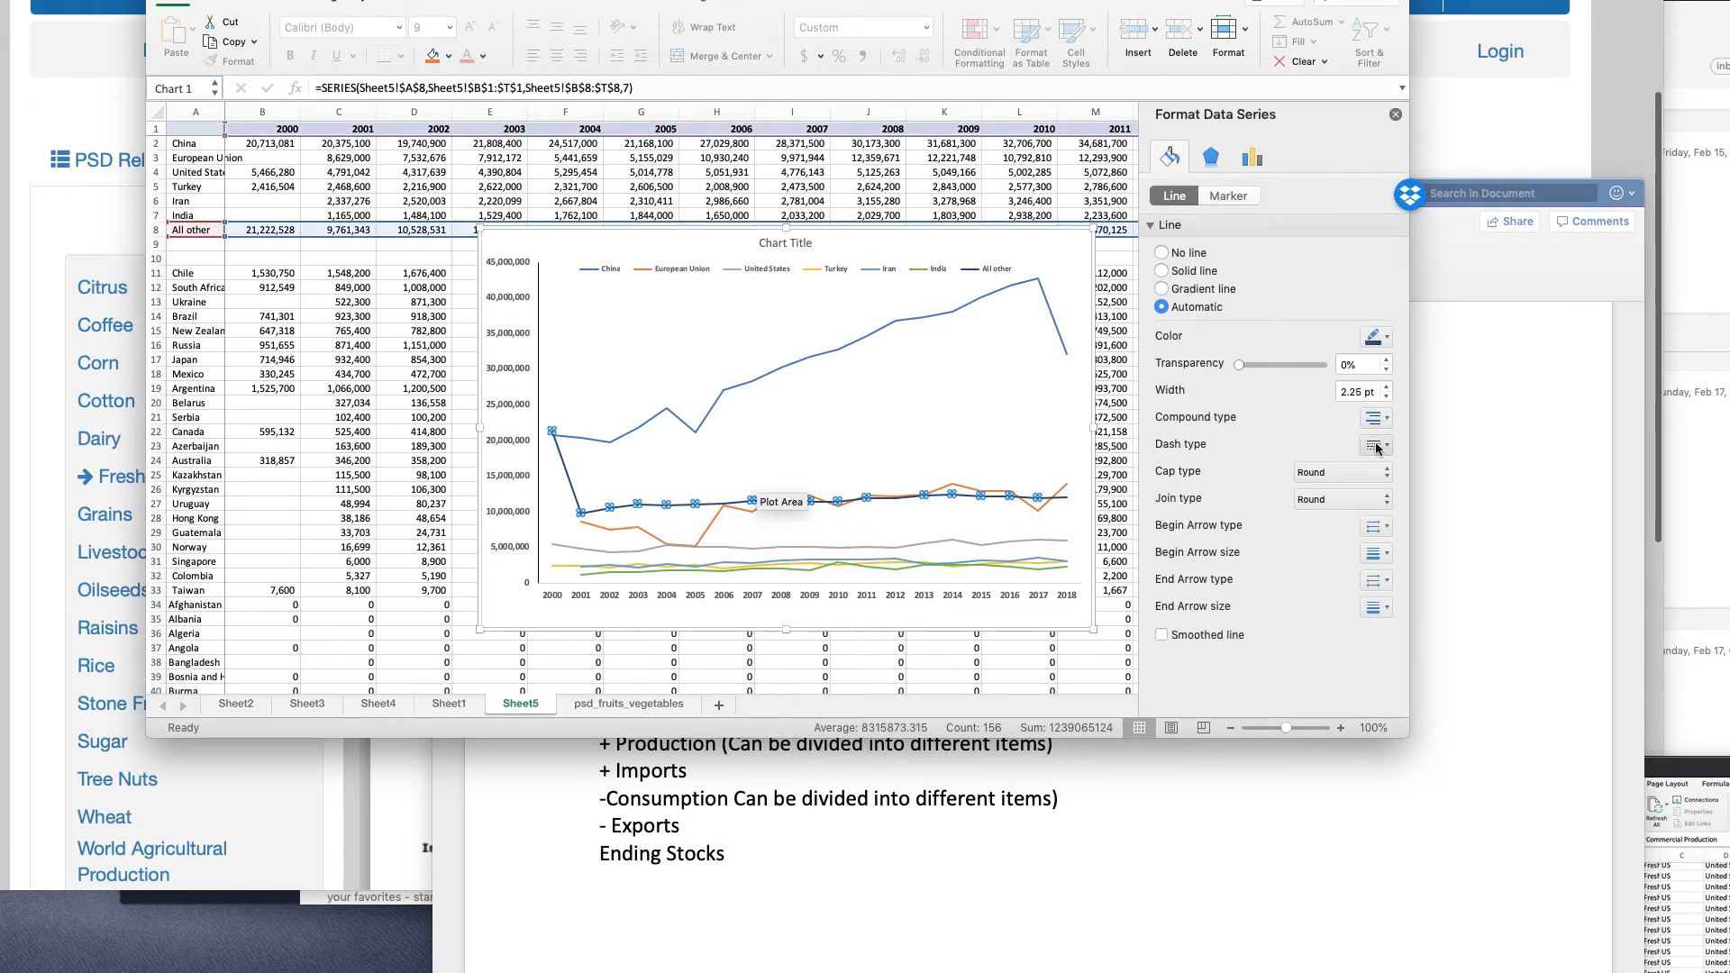
pyautogui.click(1375, 446)
pyautogui.click(1376, 487)
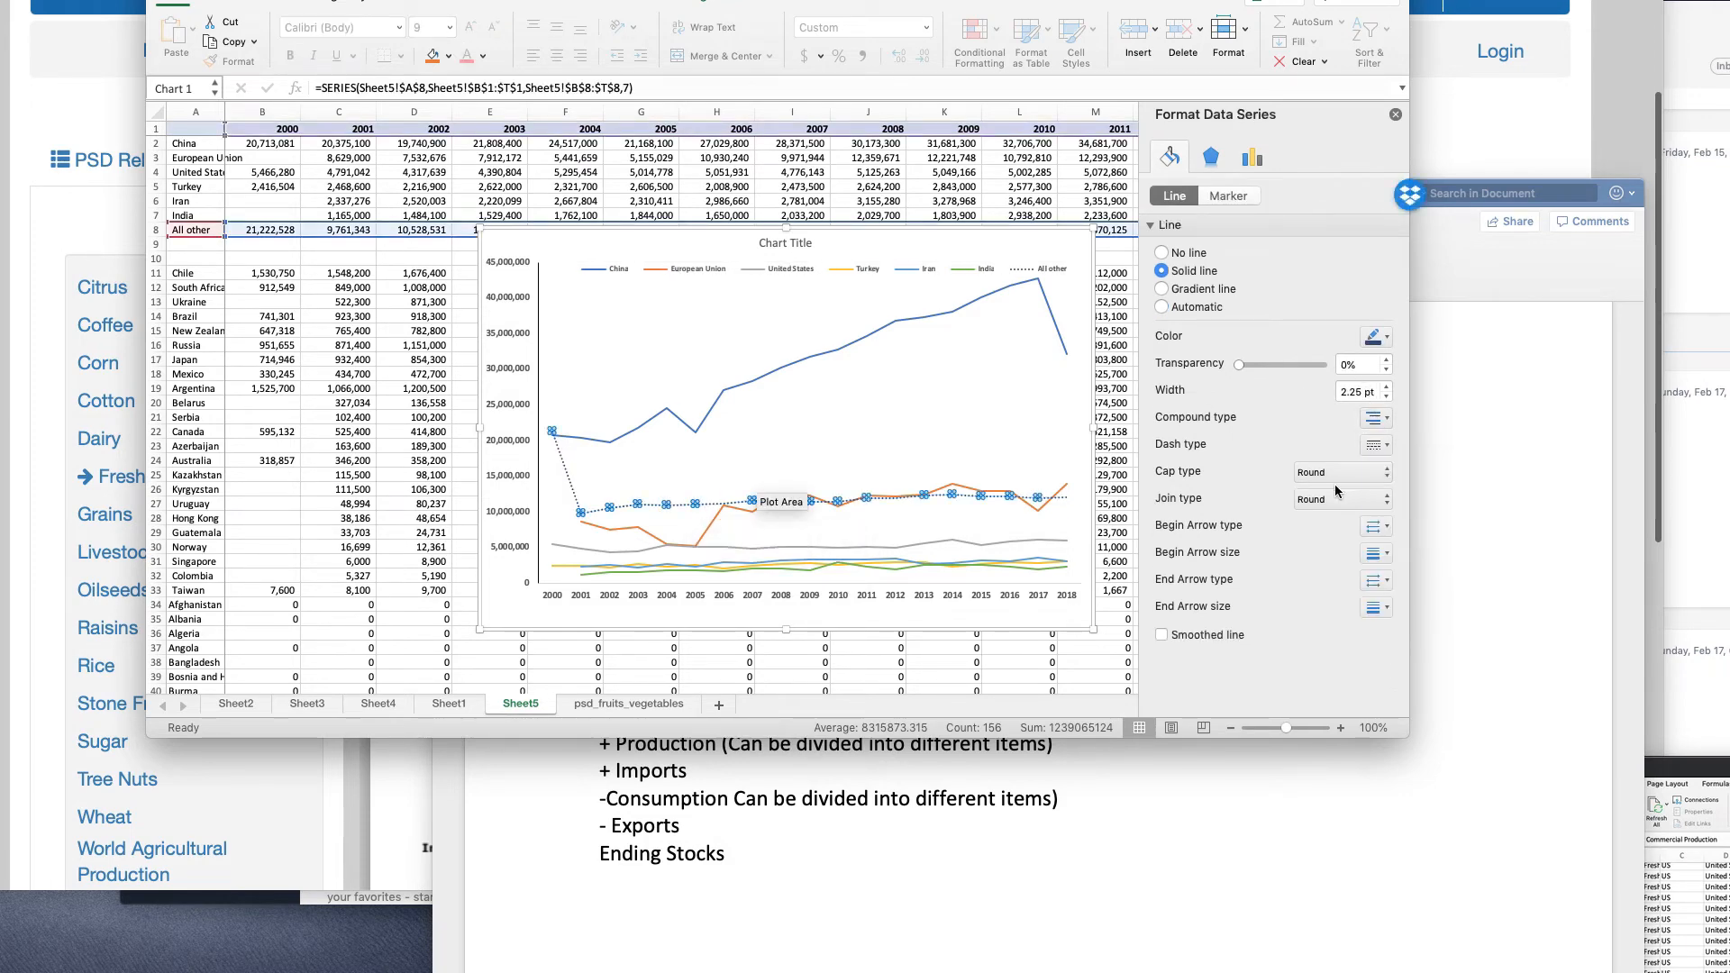
# - Replace the chart title with "Figure 1. Production of Aplles, 2000 to 2018, Country"
pyautogui.click(946, 377)
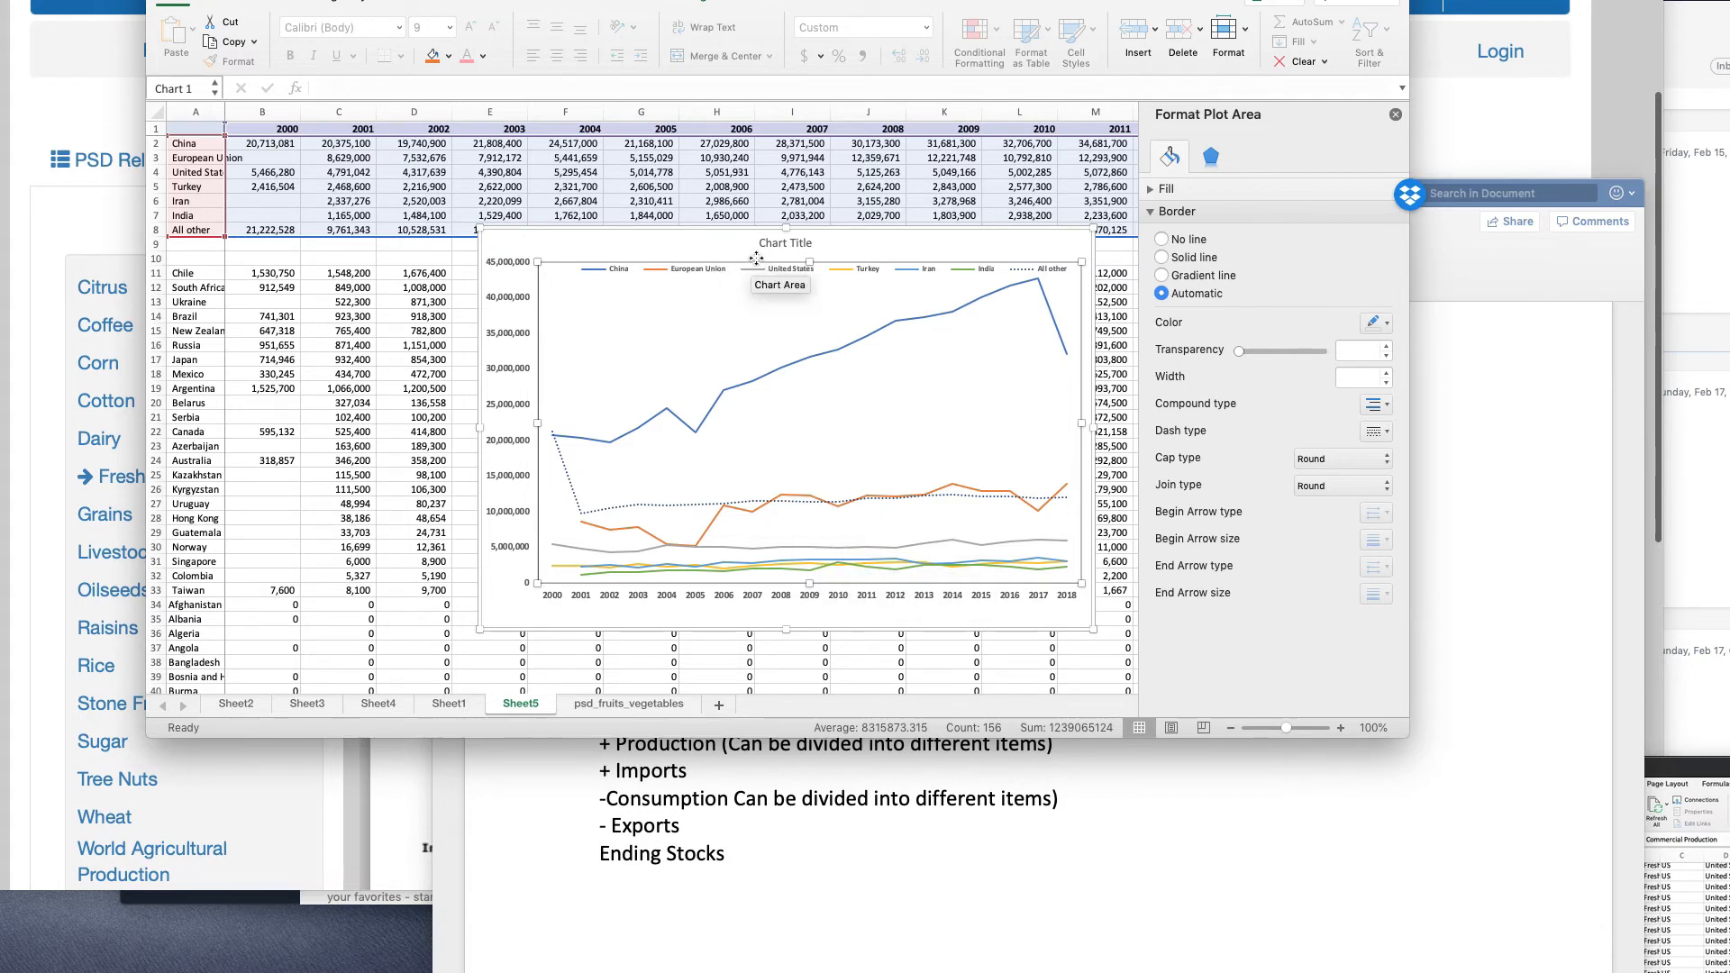
pyautogui.click(786, 239)
pyautogui.click(784, 242)
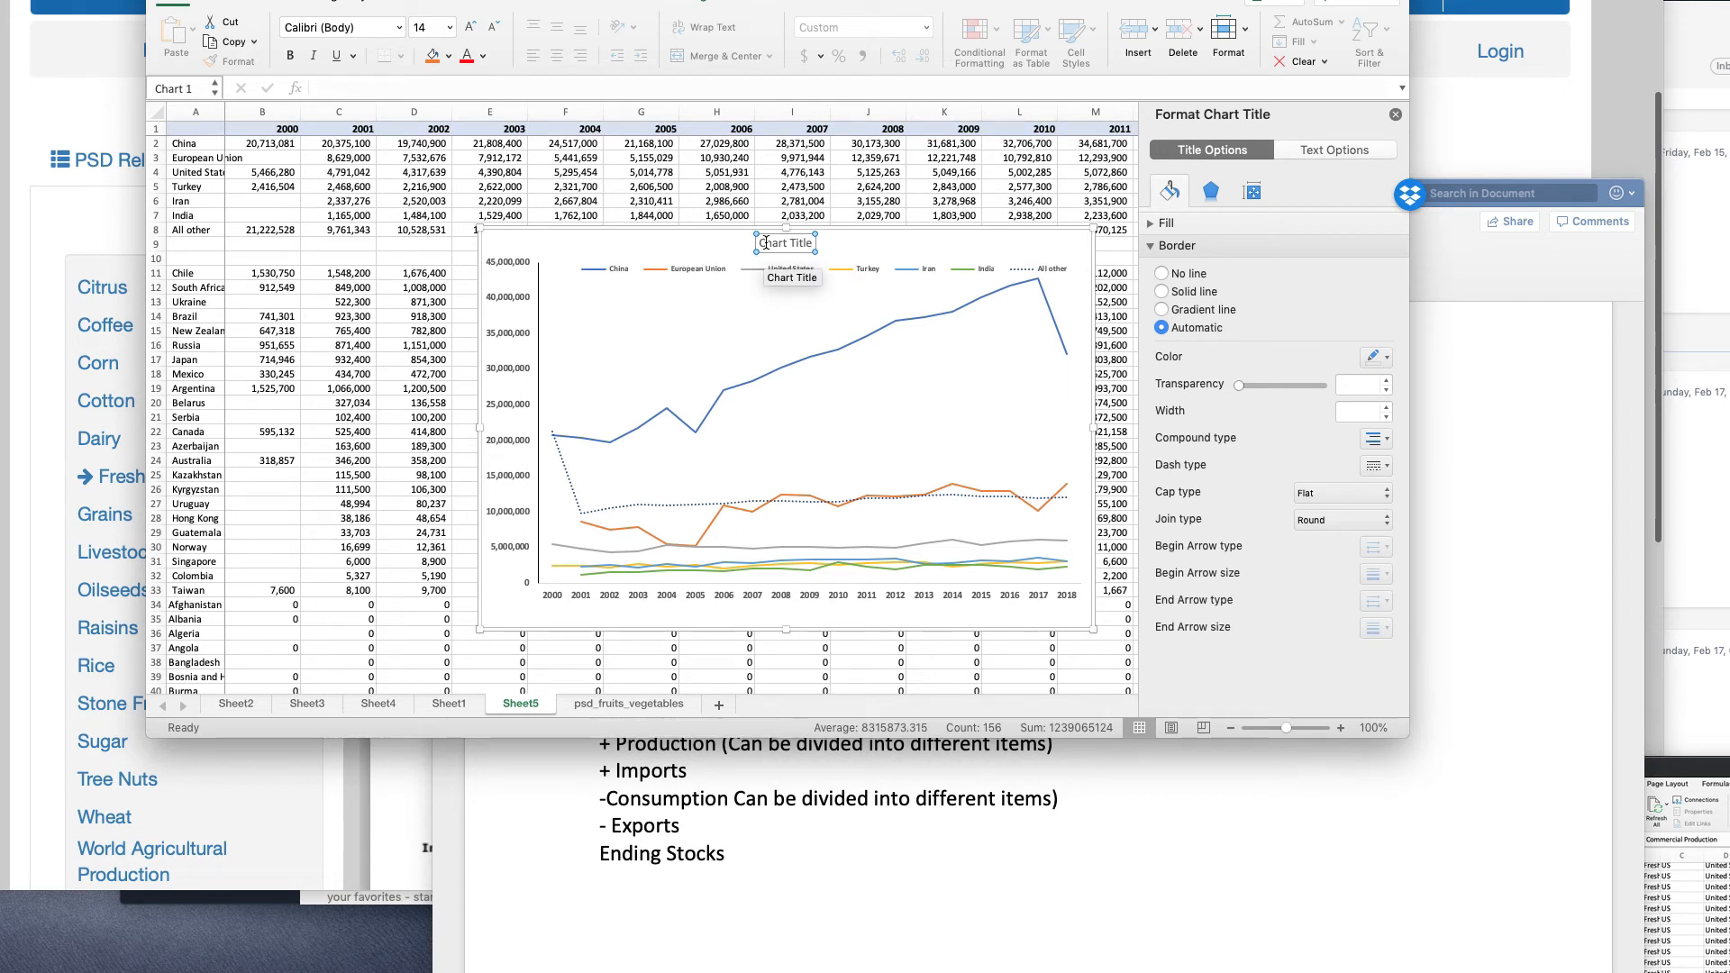
pyautogui.moveTo(761, 244); pyautogui.dragTo(847, 242)
pyautogui.write('Figure 1.')
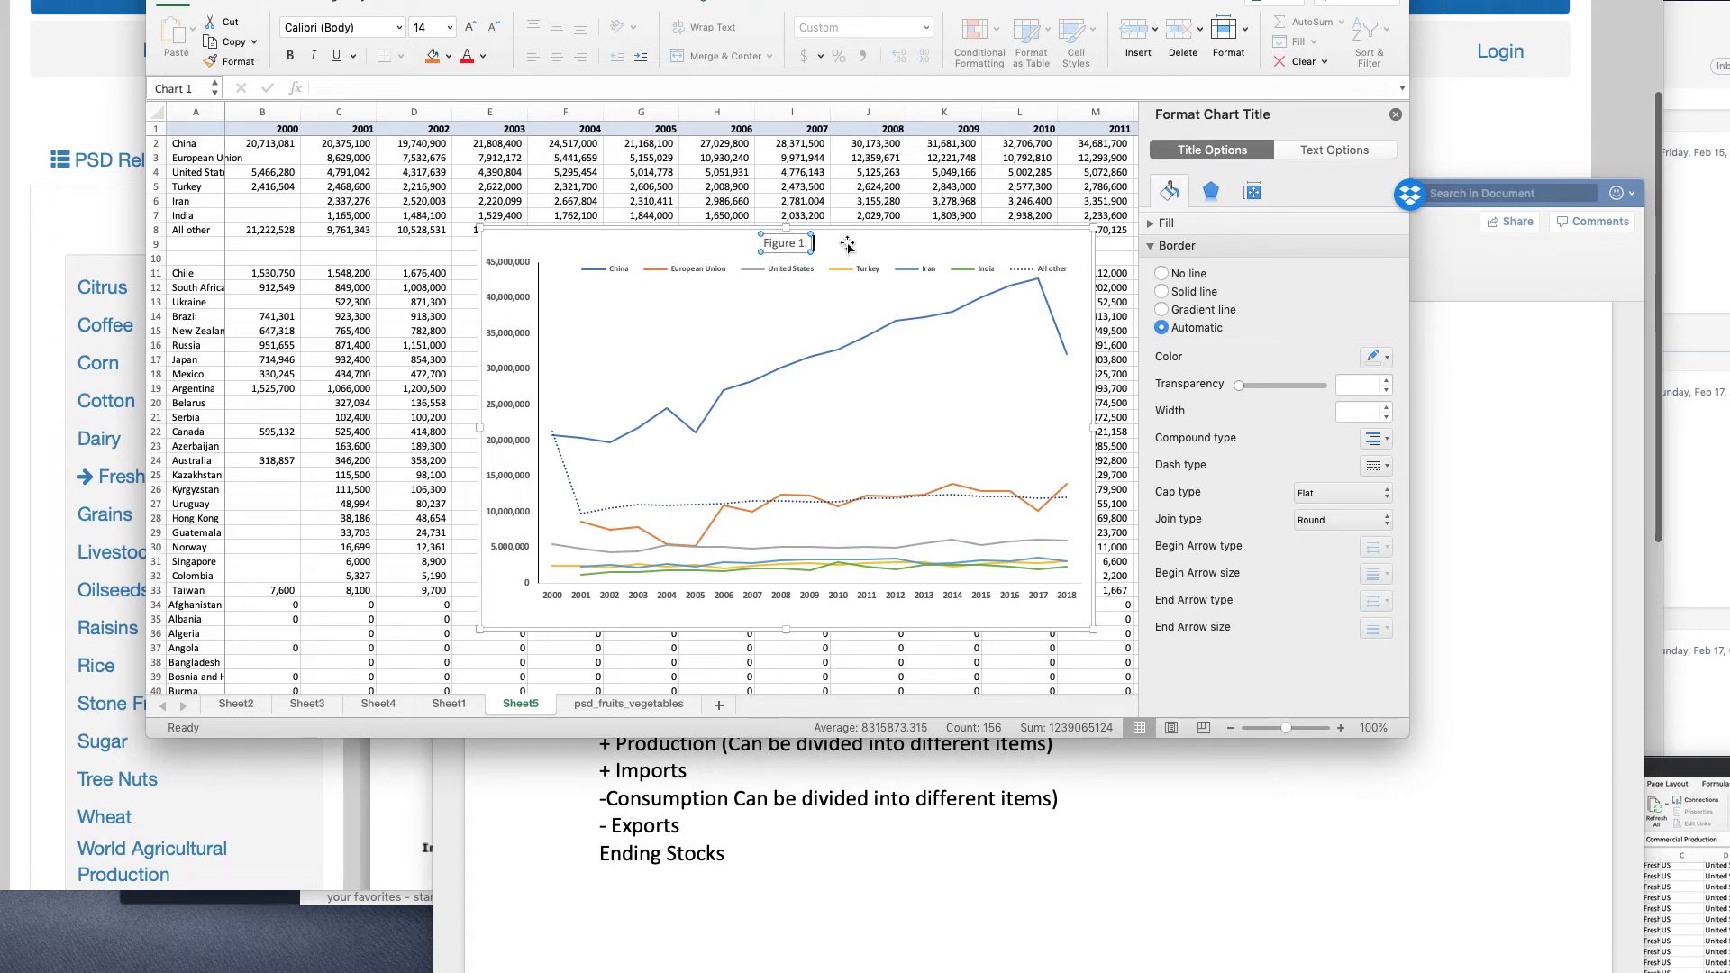
pyautogui.write('  PRo')
pyautogui.write('du')
pyautogui.write('roduction of')
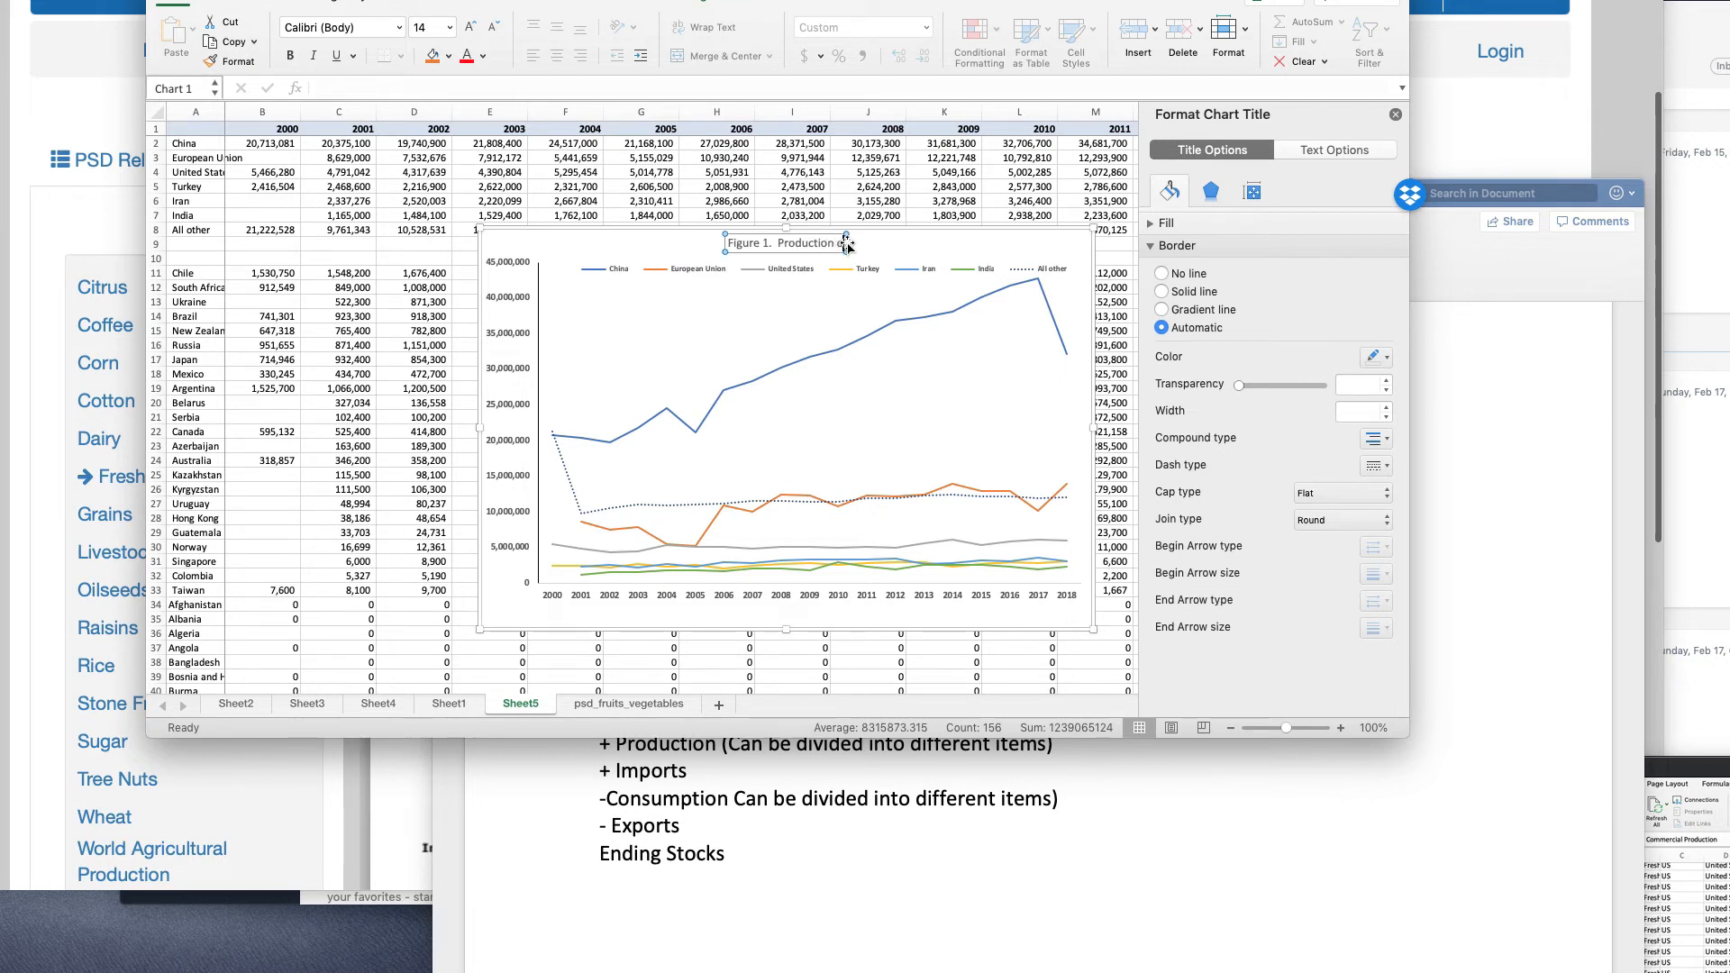
pyautogui.write(' Apples,')
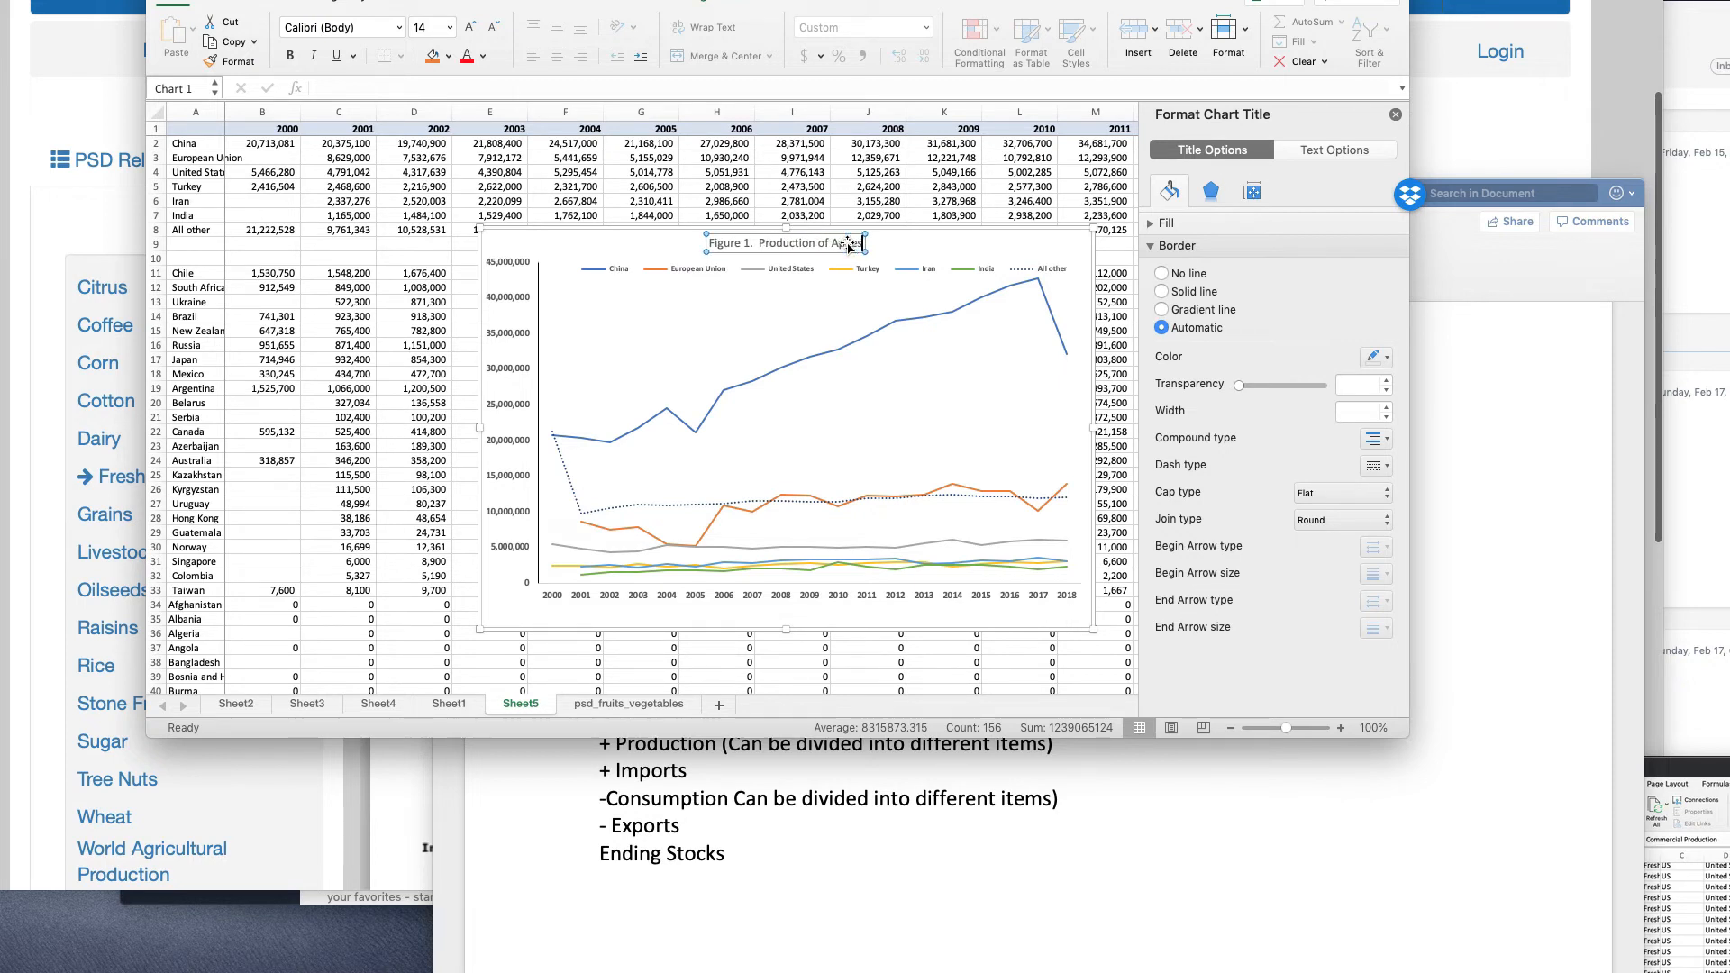
pyautogui.write(' 20')
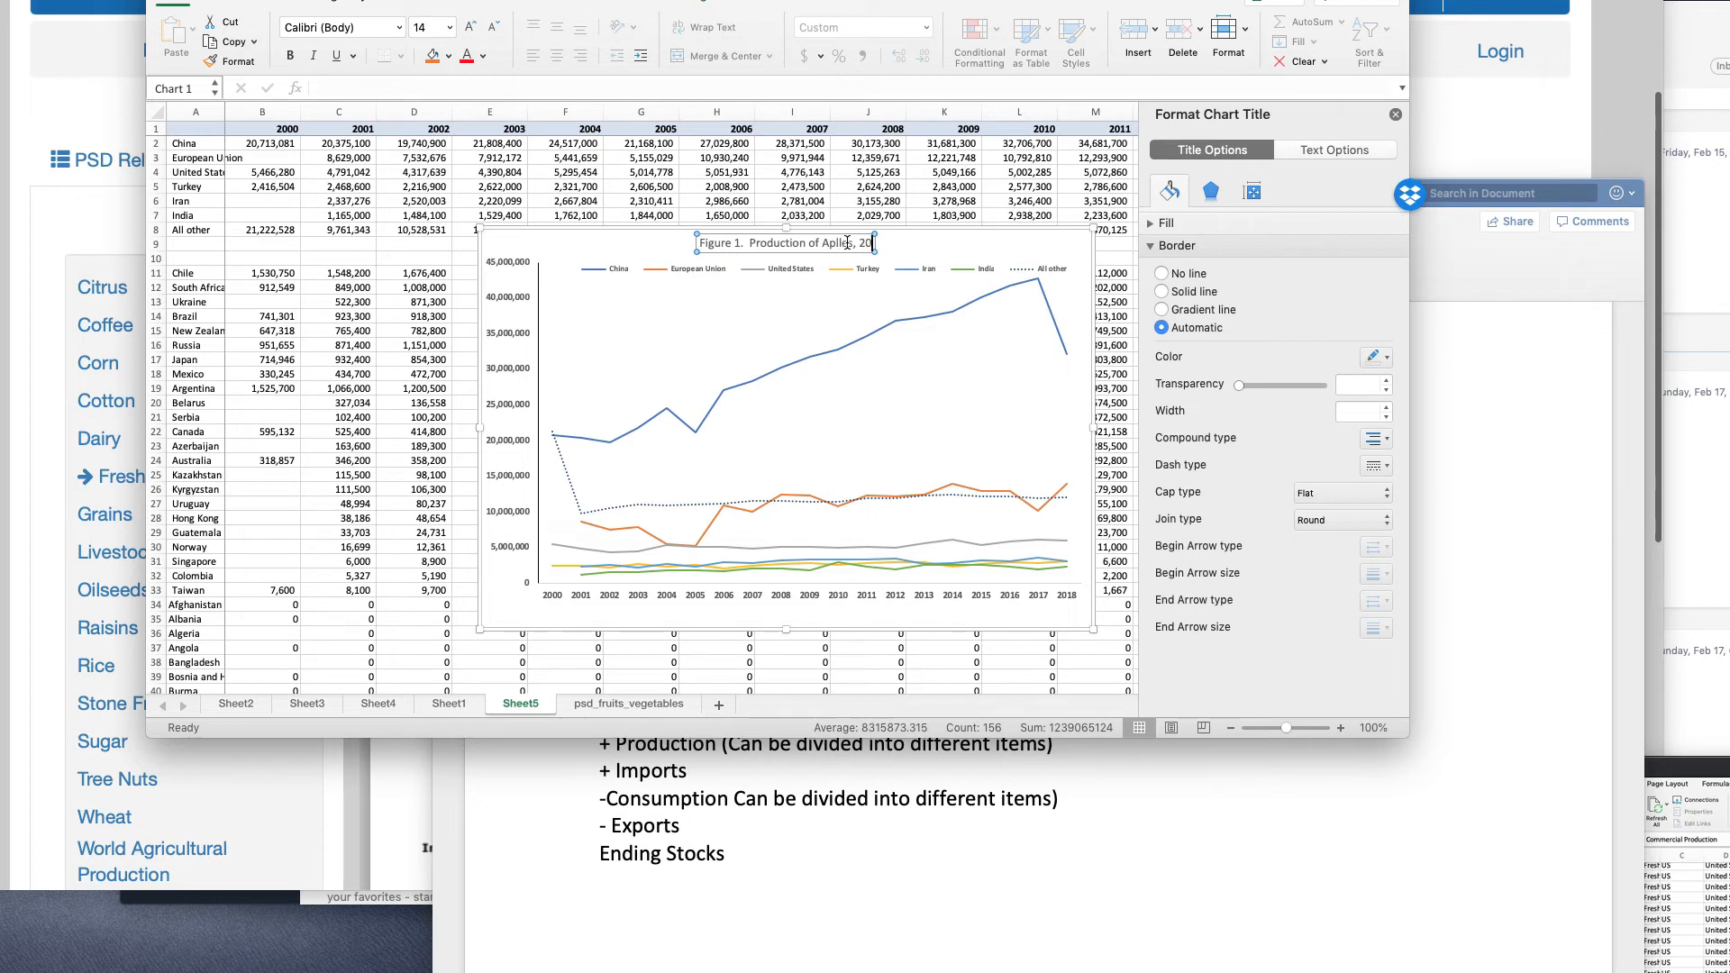
pyautogui.write('00 to 2019')
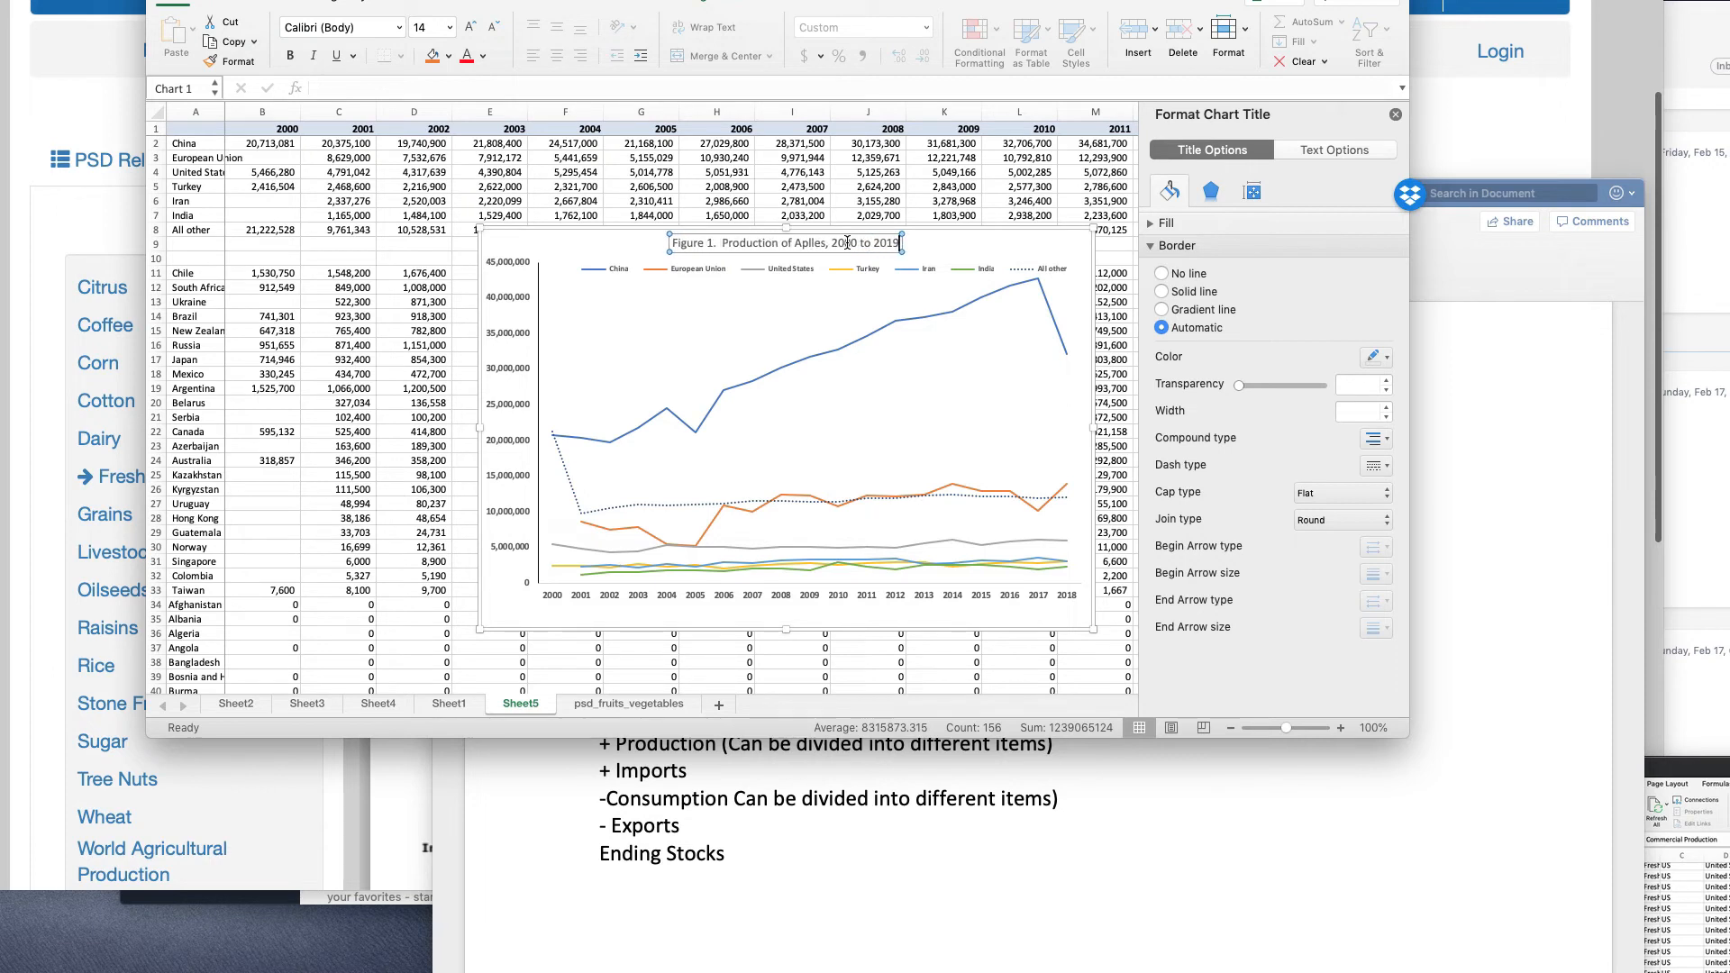
pyautogui.press('BackSpace')
pyautogui.write('8, C')
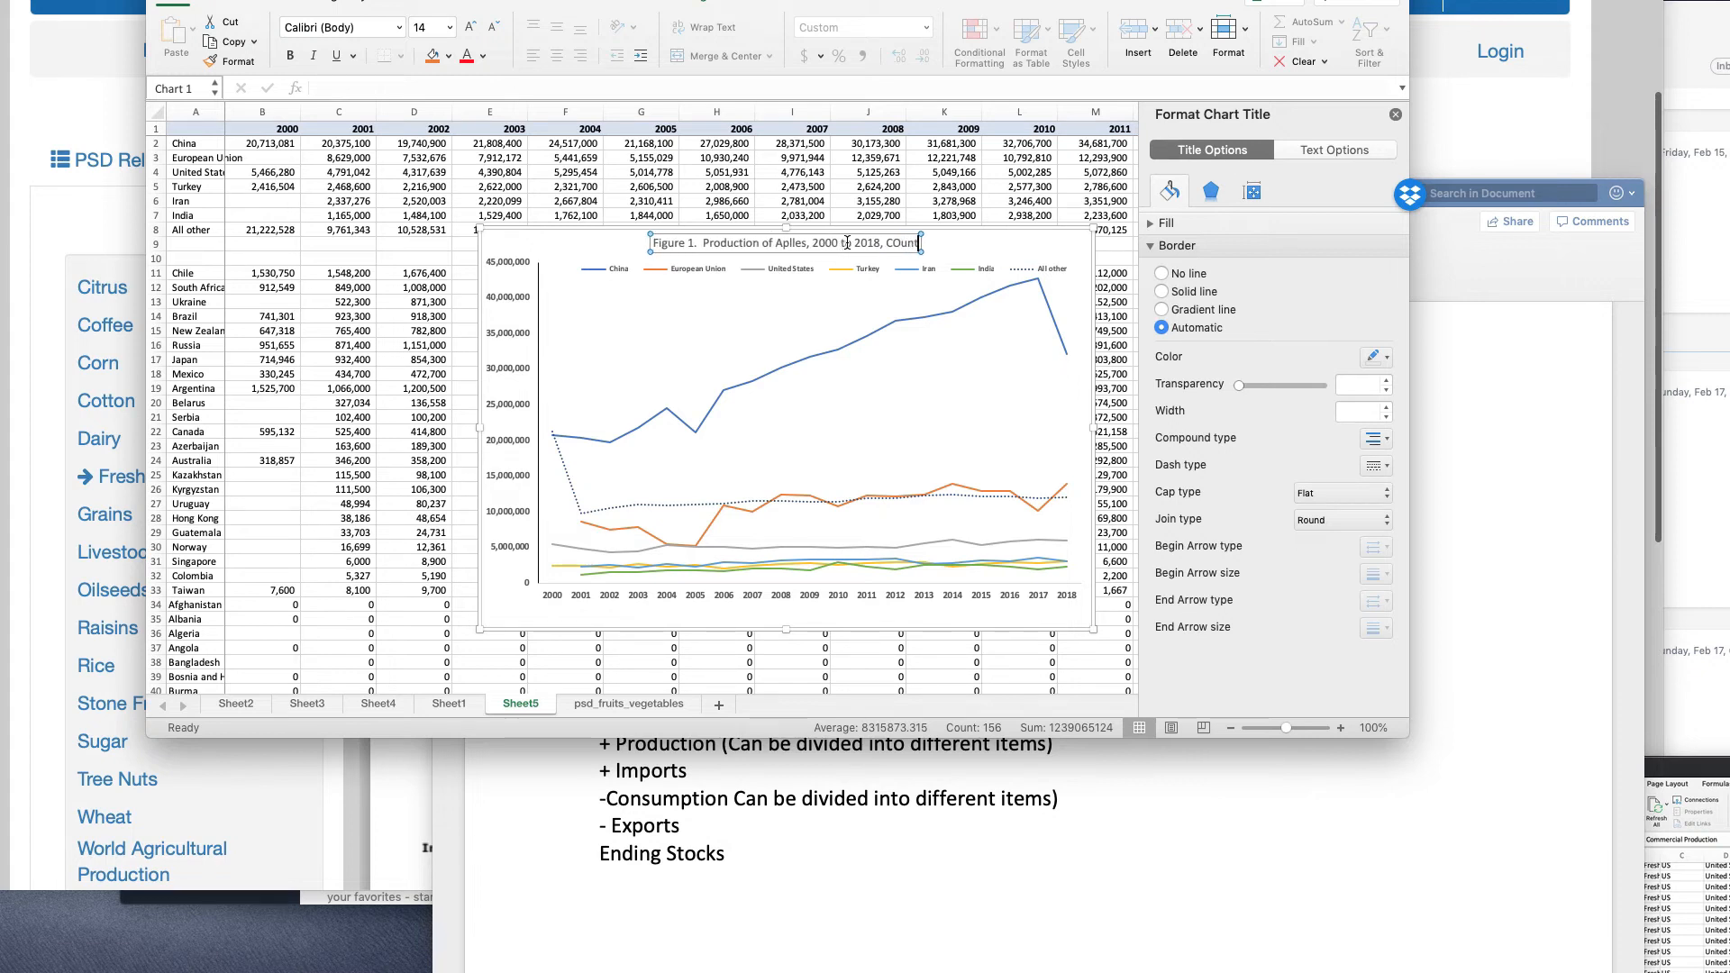
pyautogui.write('ounty')
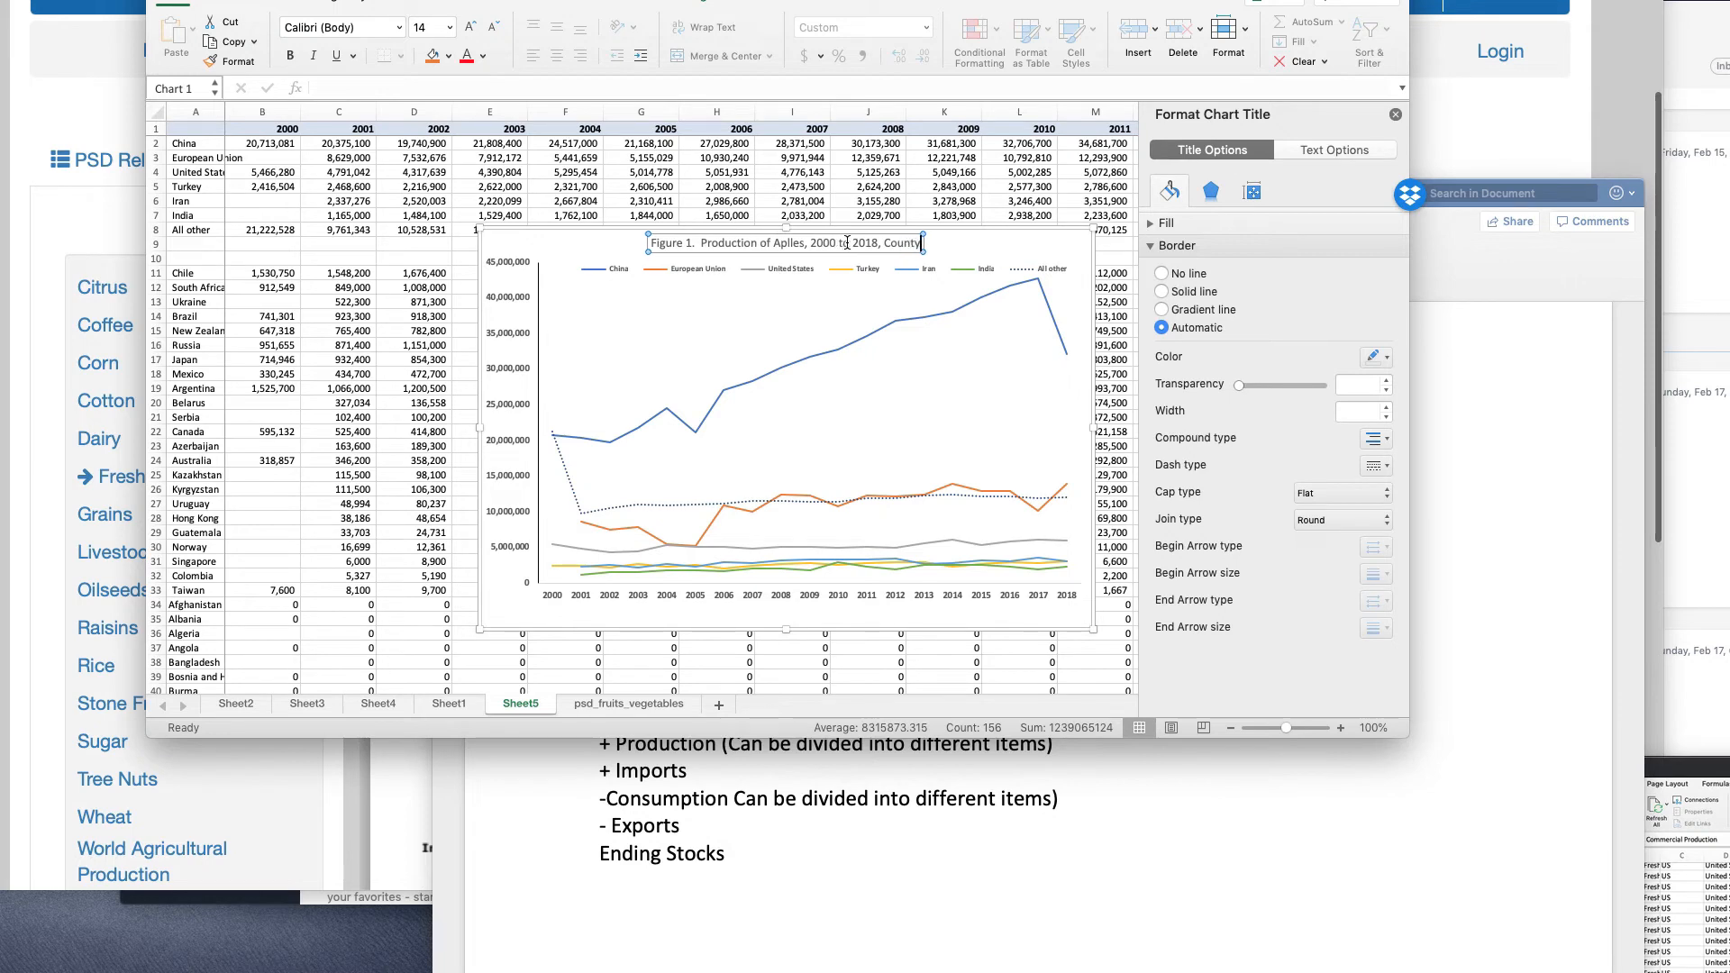
pyautogui.press('BackSpace')
pyautogui.write('ry')
pyautogui.click(773, 297)
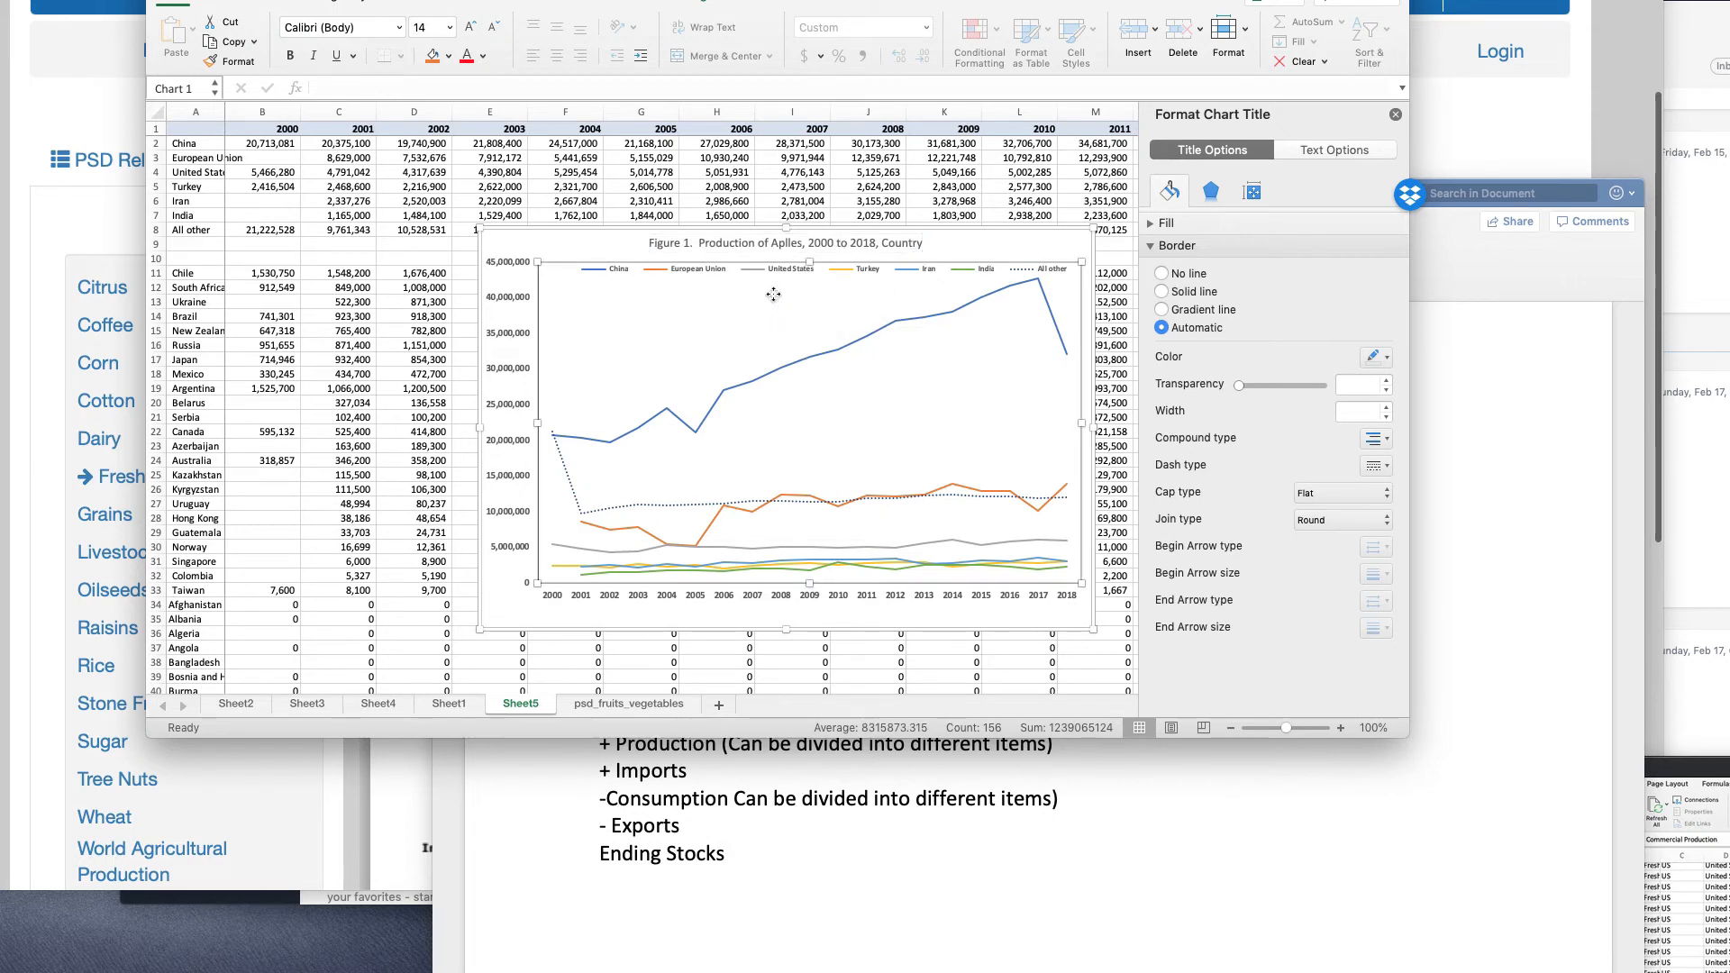
# - Add a primary horizontal axis title reading "Year" to the chart and make it bold
pyautogui.click(707, 2)
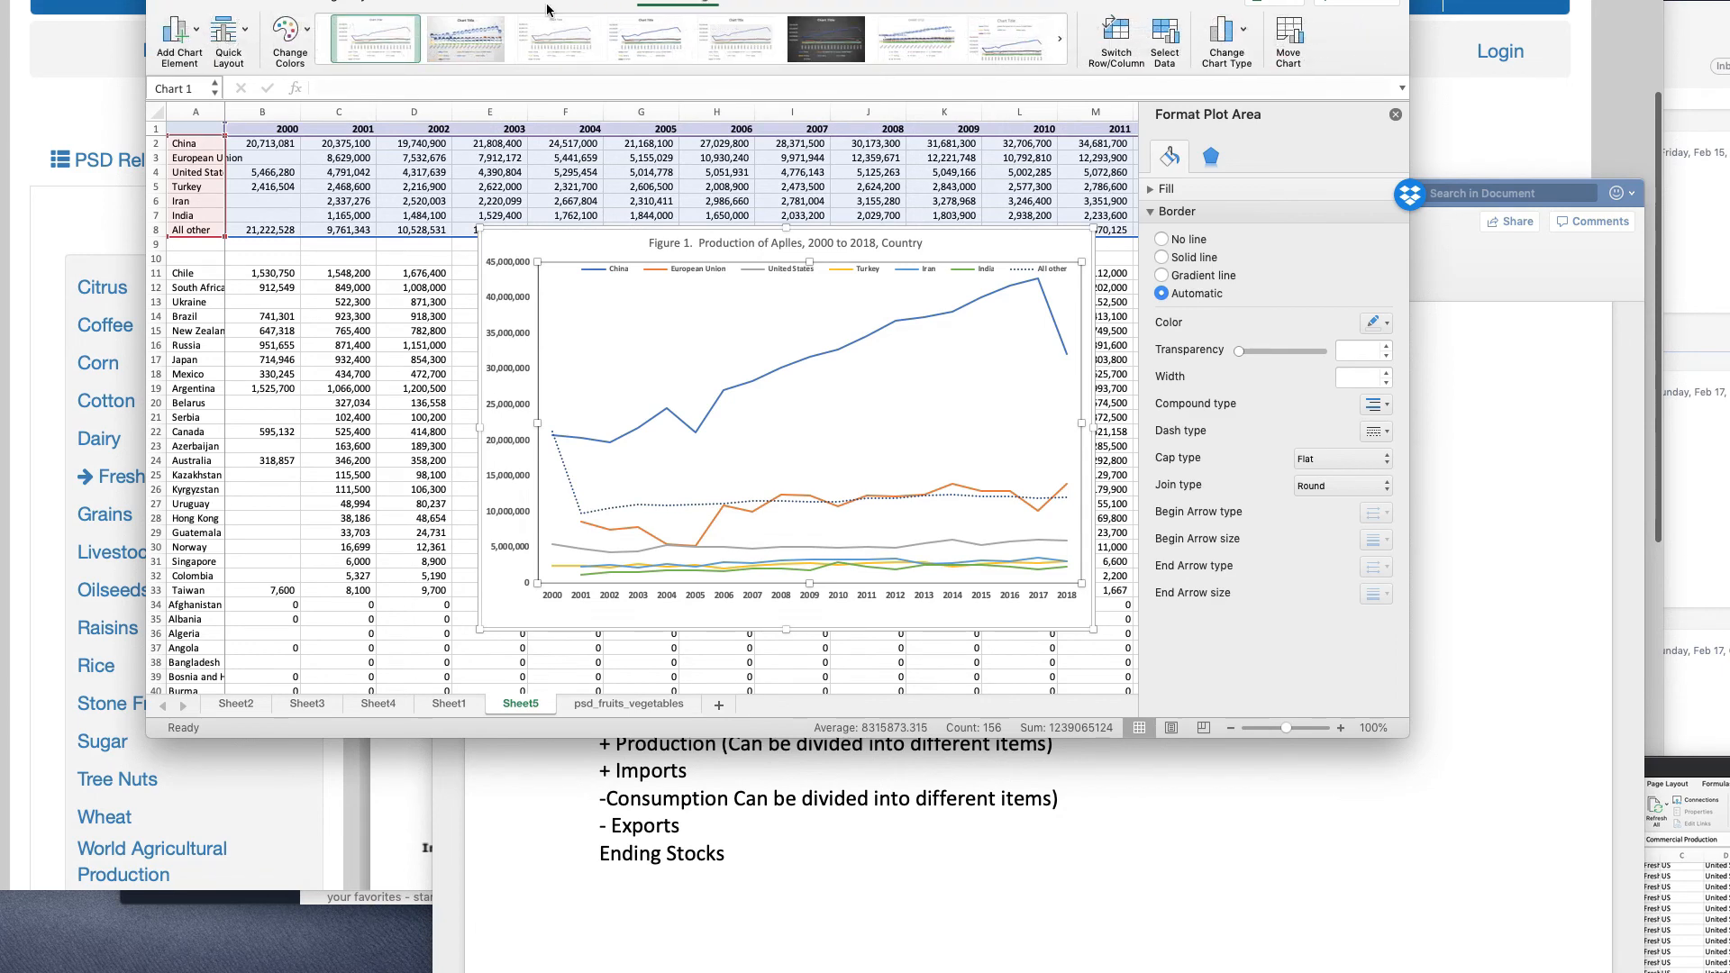
pyautogui.click(195, 44)
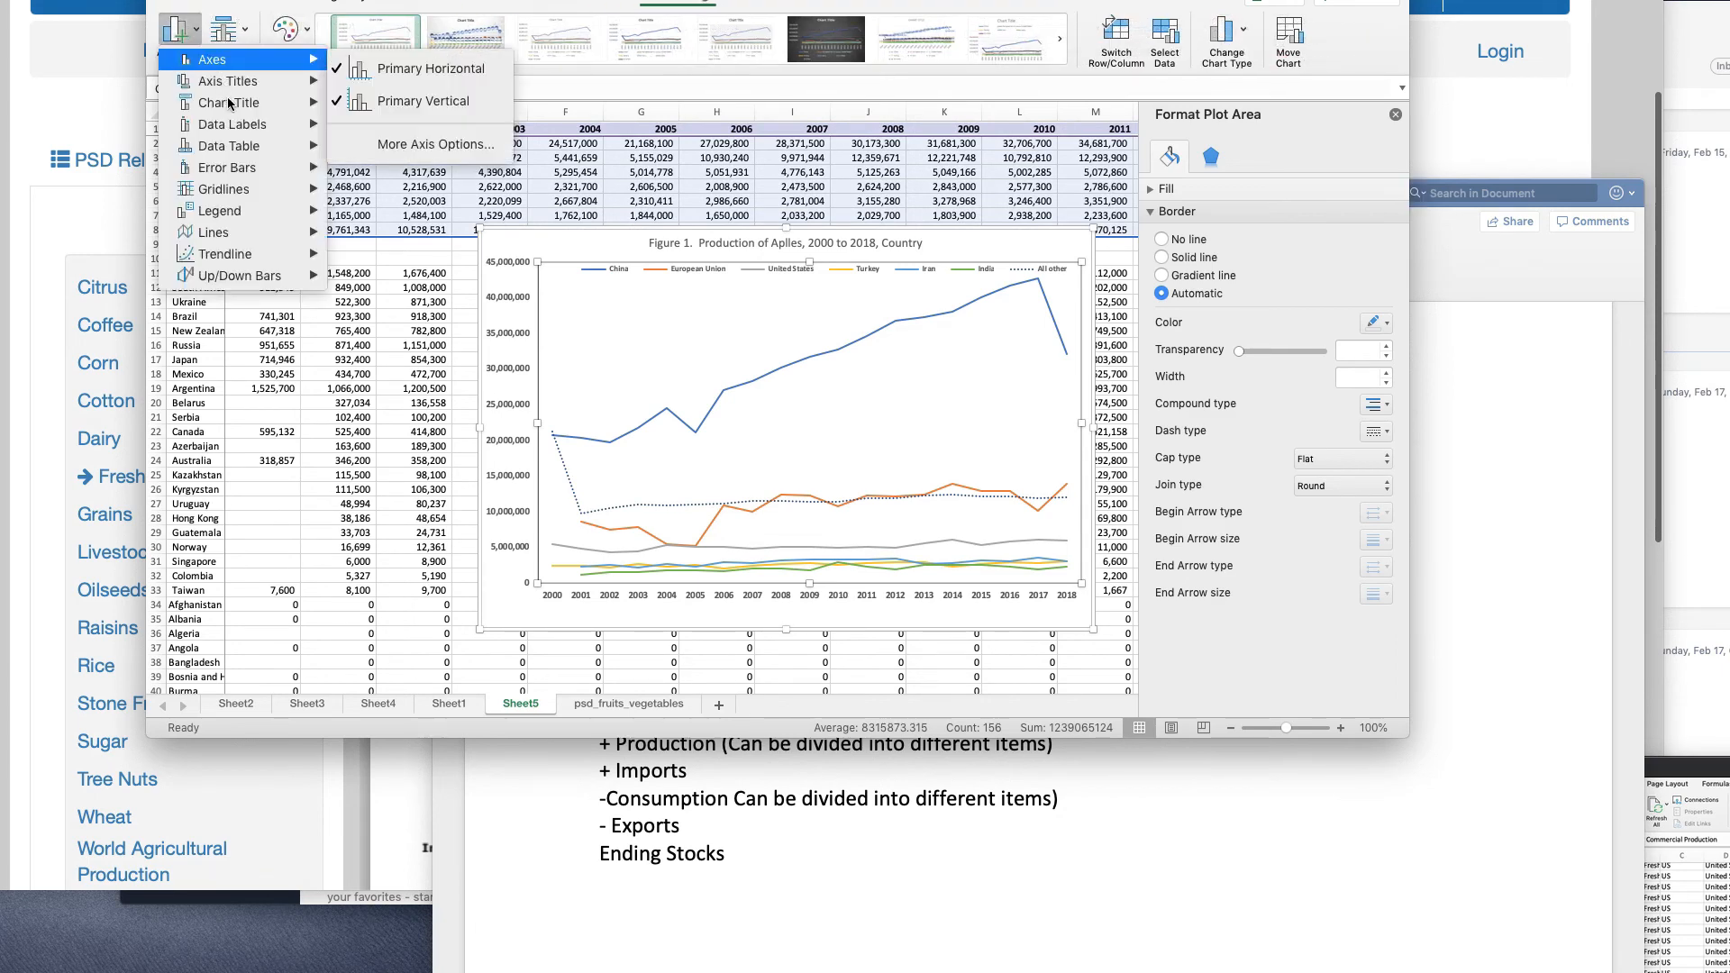
pyautogui.moveTo(241, 83)
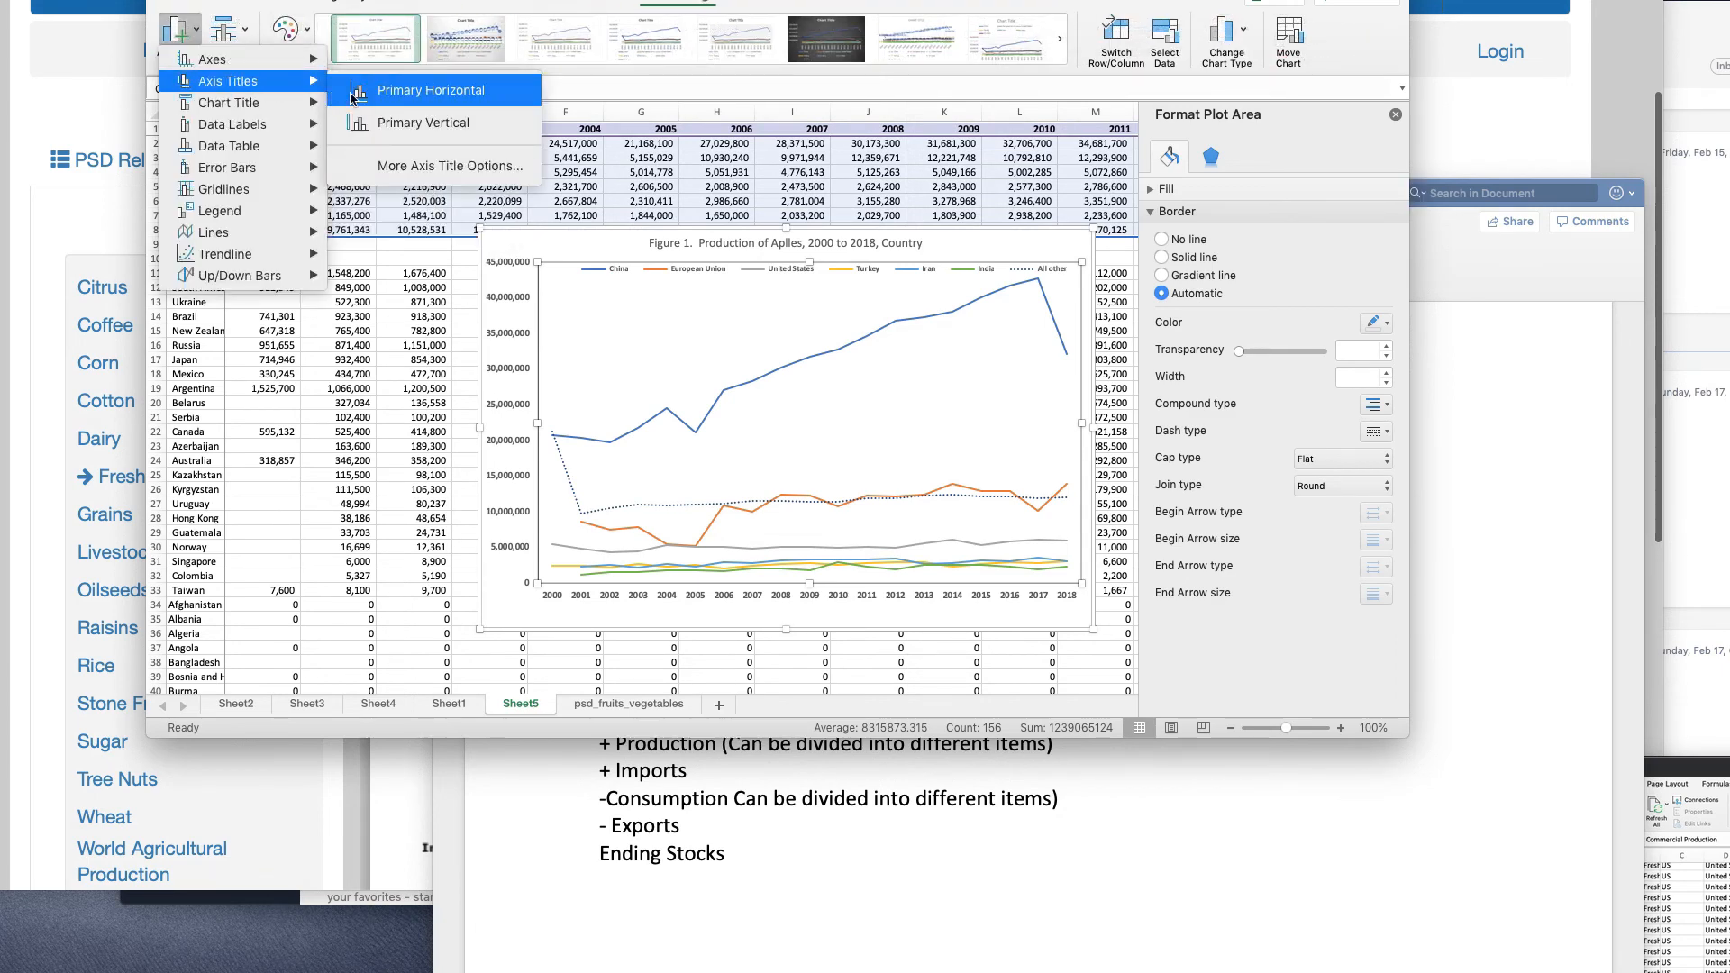
pyautogui.click(386, 94)
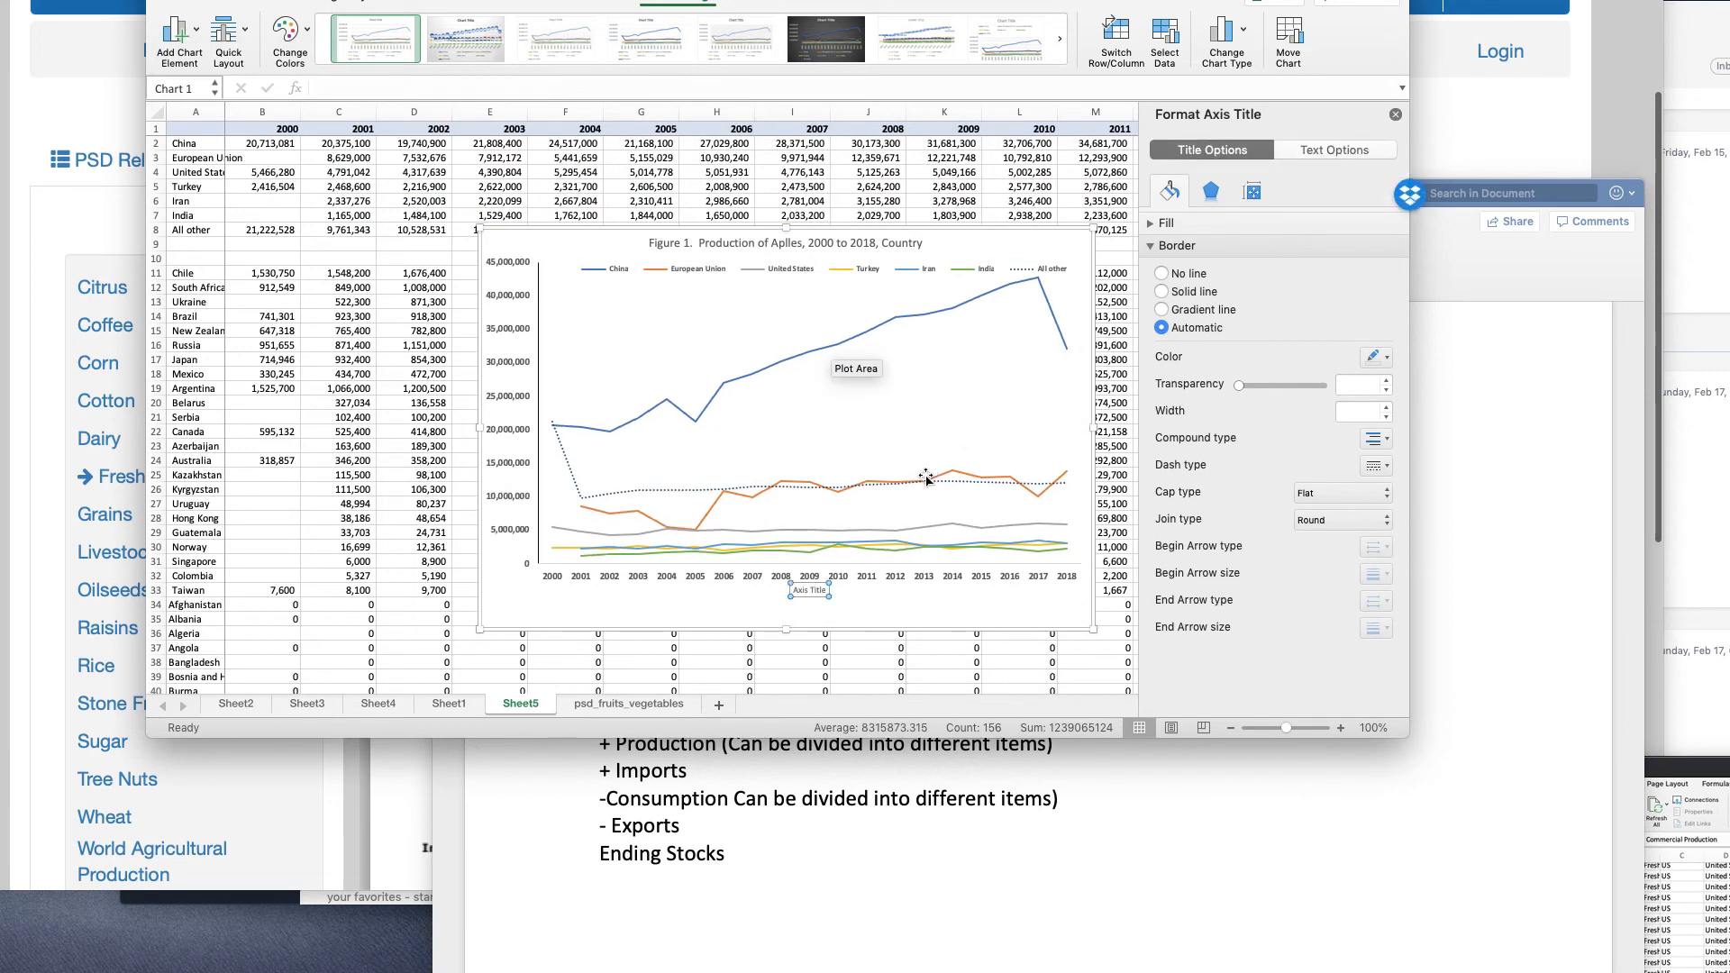
pyautogui.write('Year')
pyautogui.press('BackSpace')
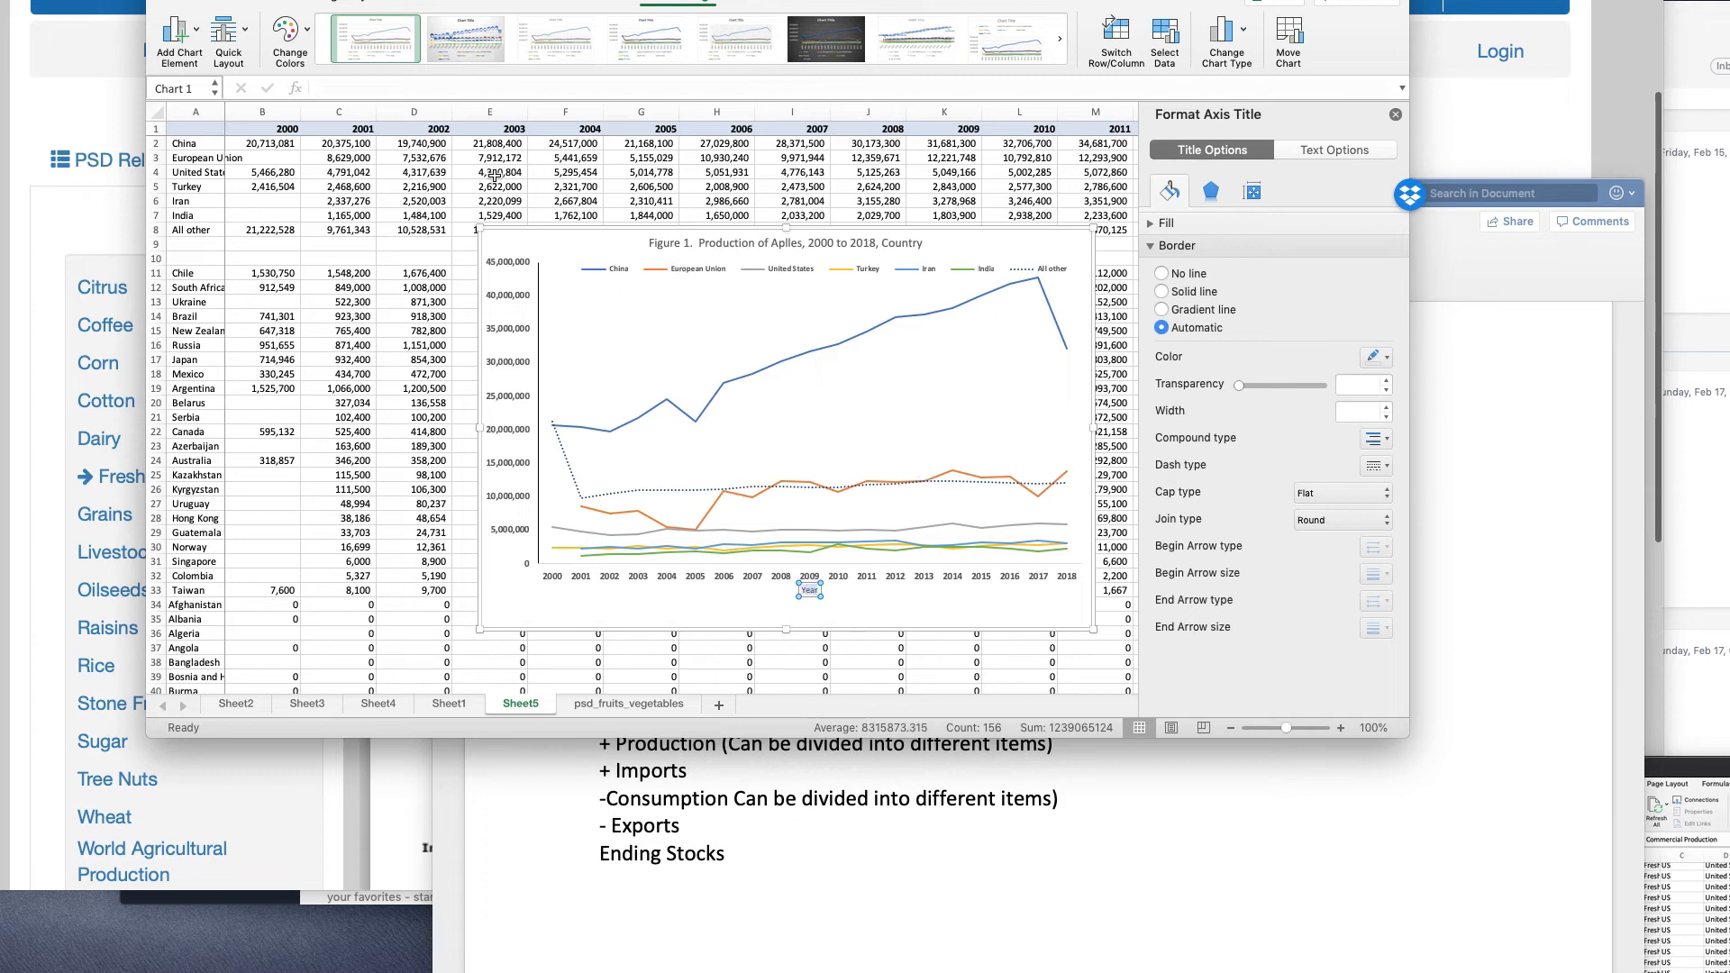
pyautogui.click(180, 2)
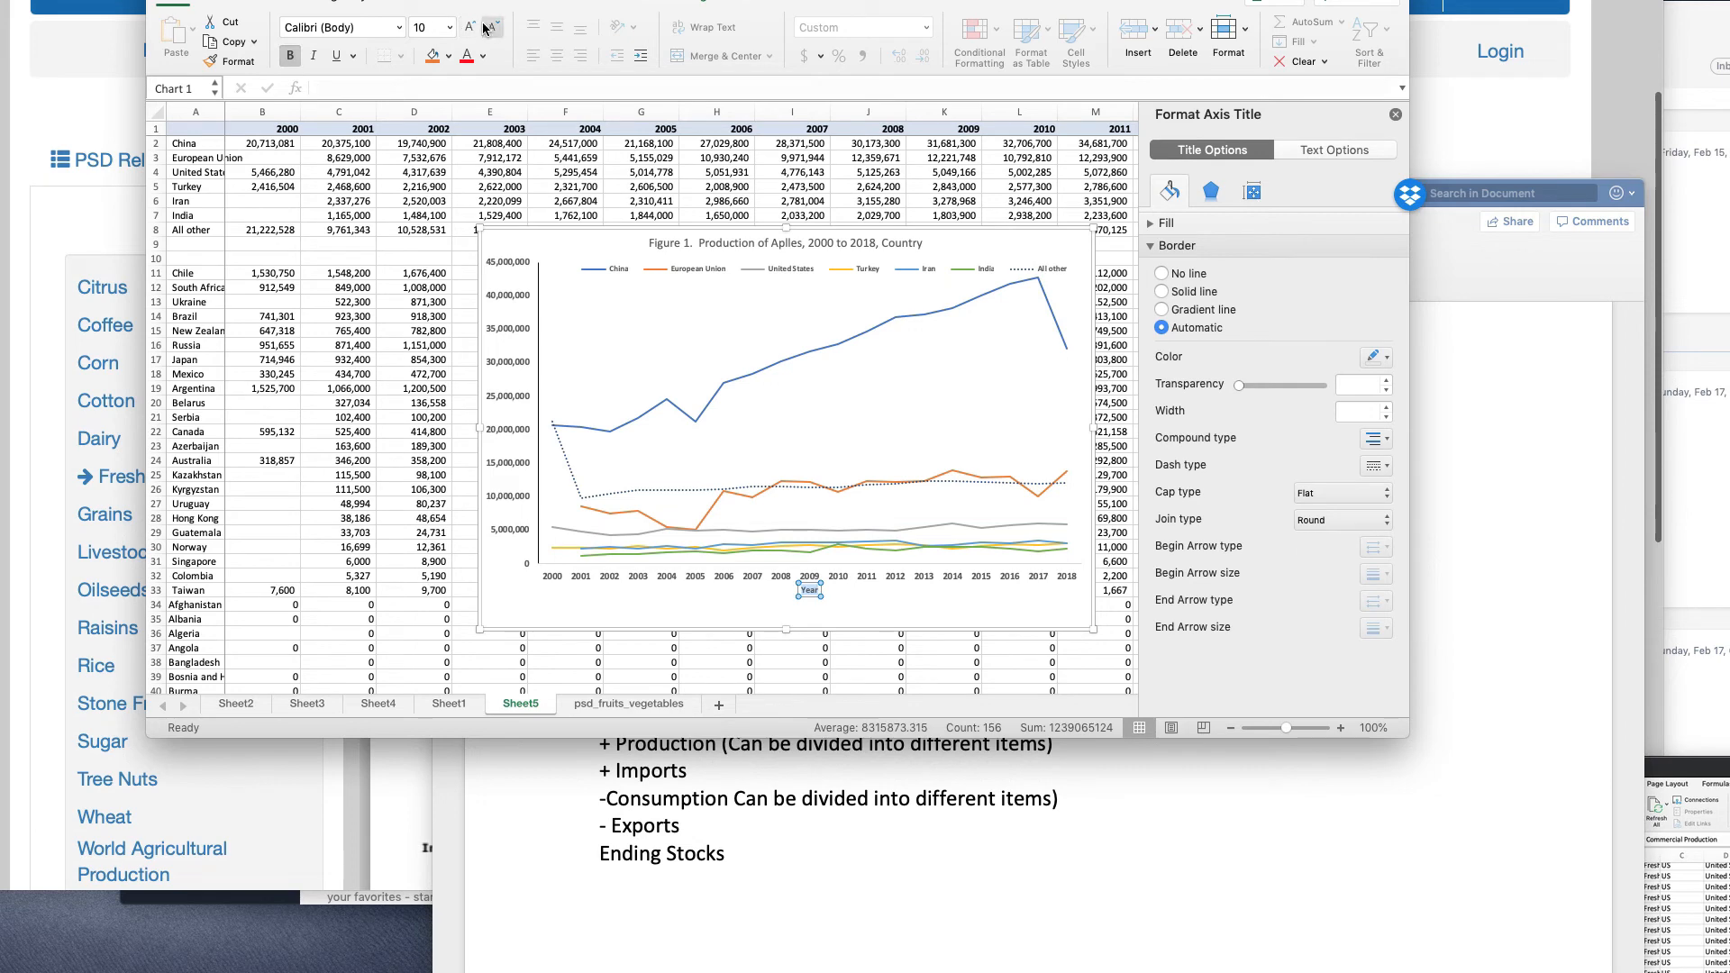
pyautogui.click(687, 370)
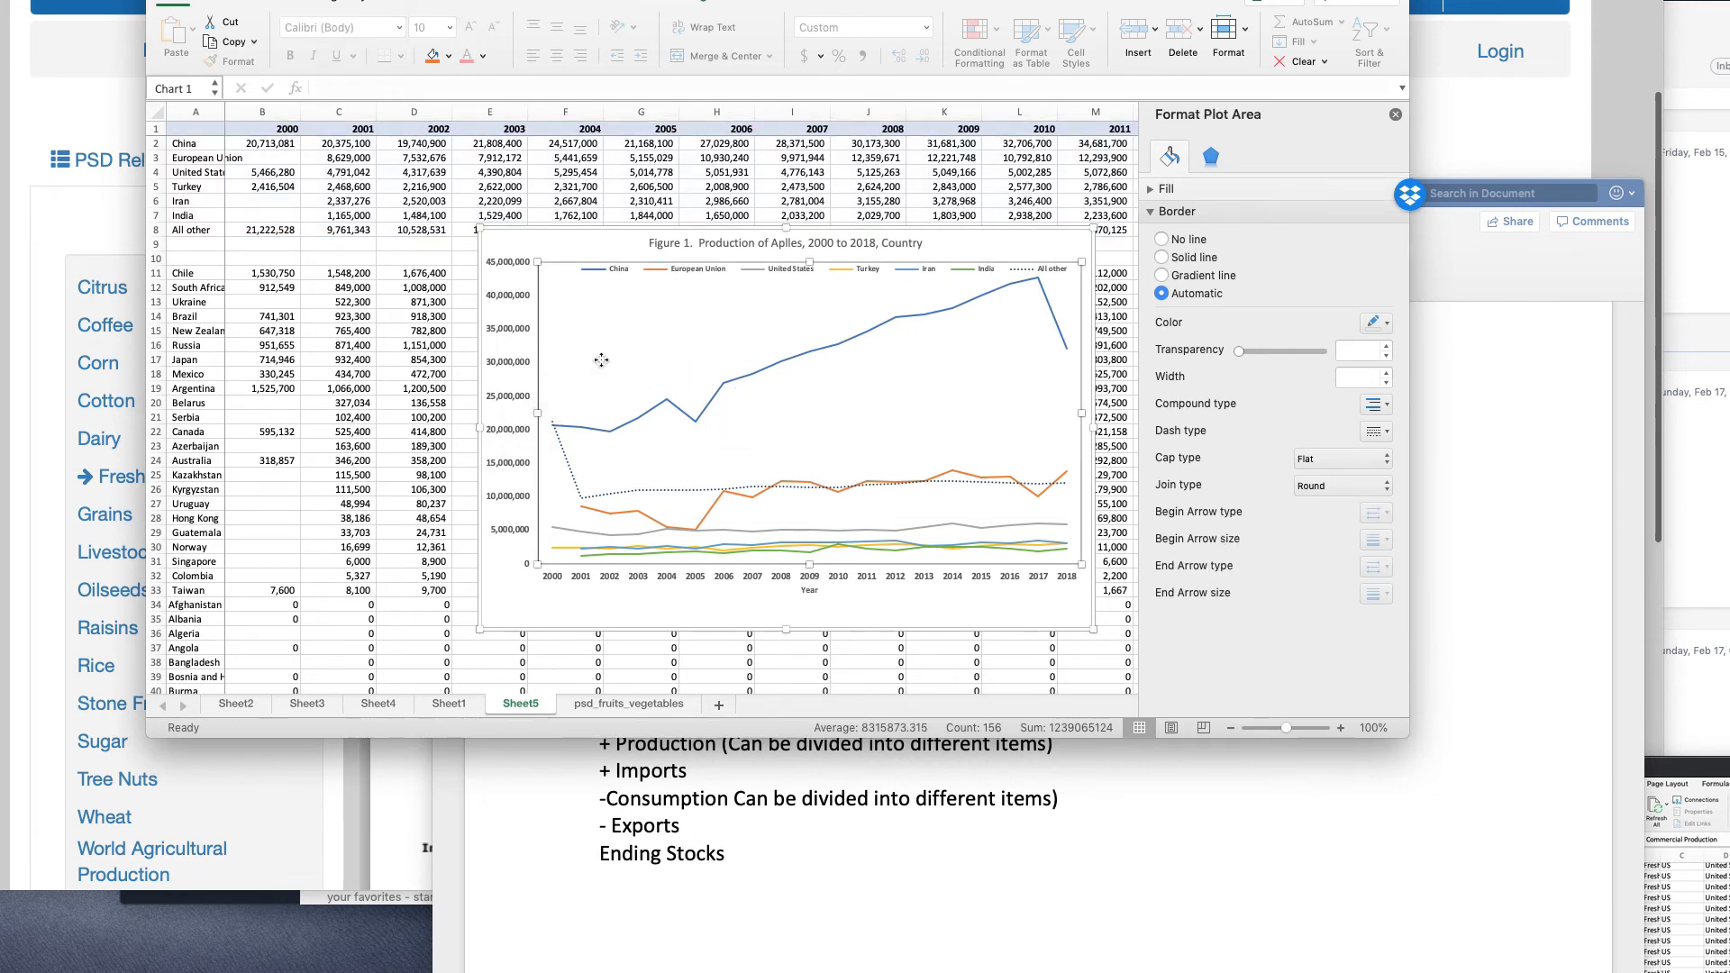
# - Add a primary vertical axis title reading "Million Metric Ton" to the chart and make it bold
pyautogui.click(678, 2)
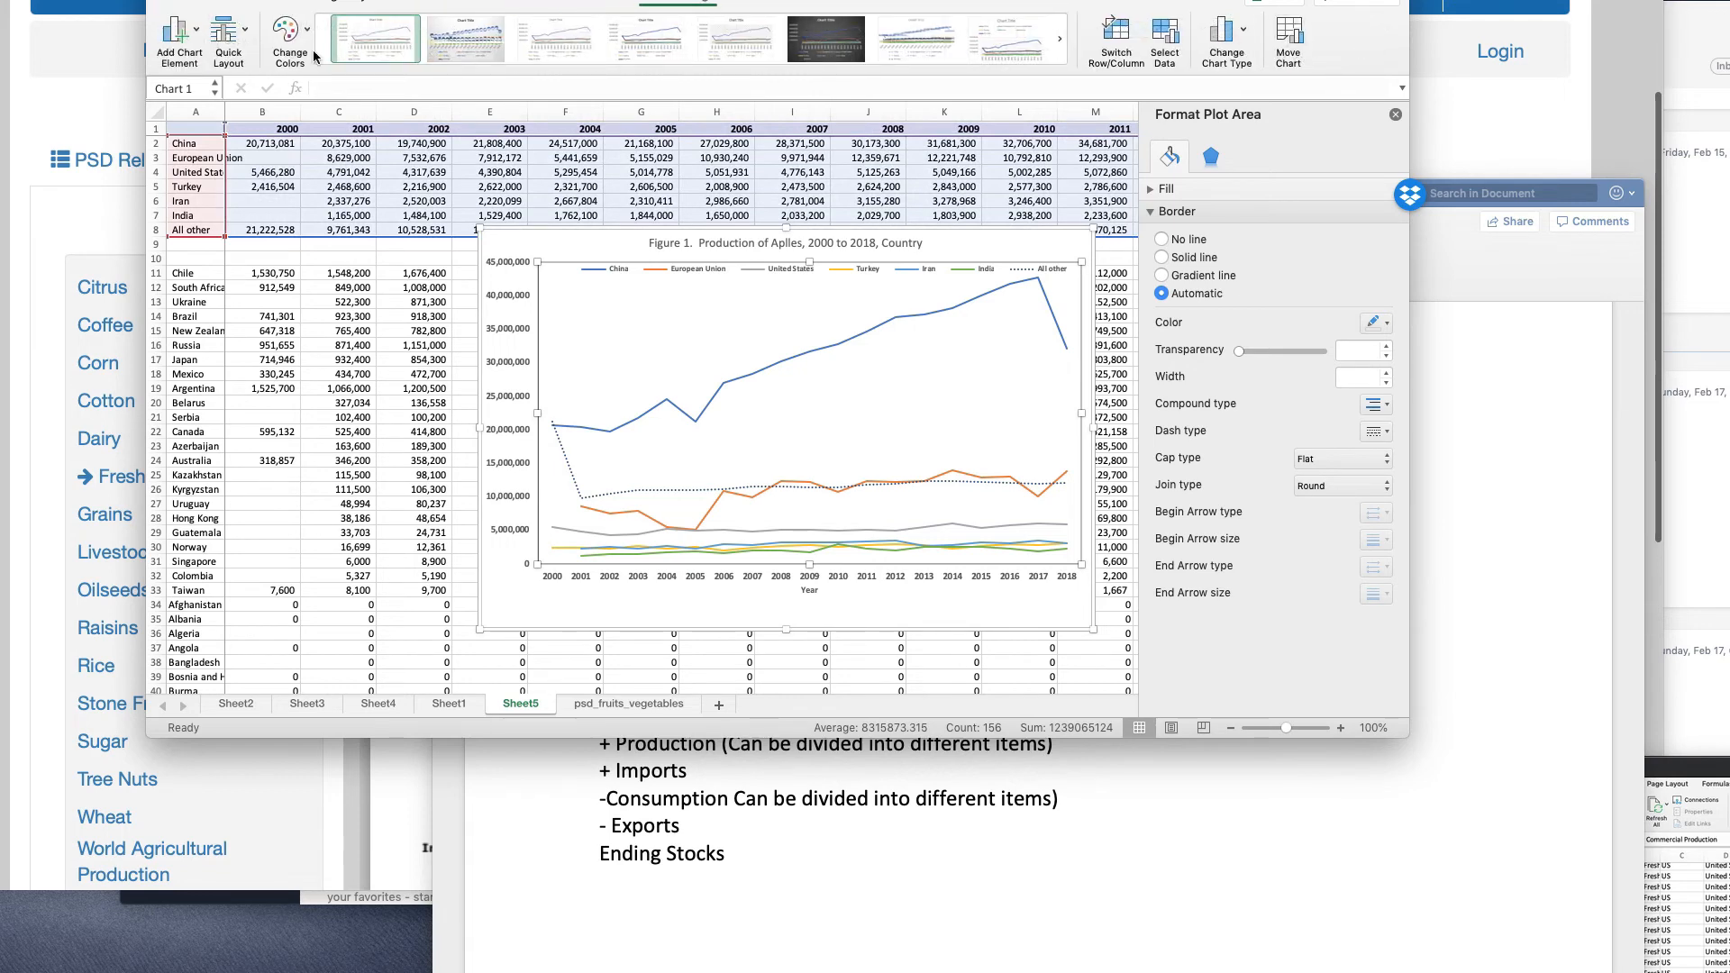
pyautogui.click(199, 28)
pyautogui.moveTo(242, 86)
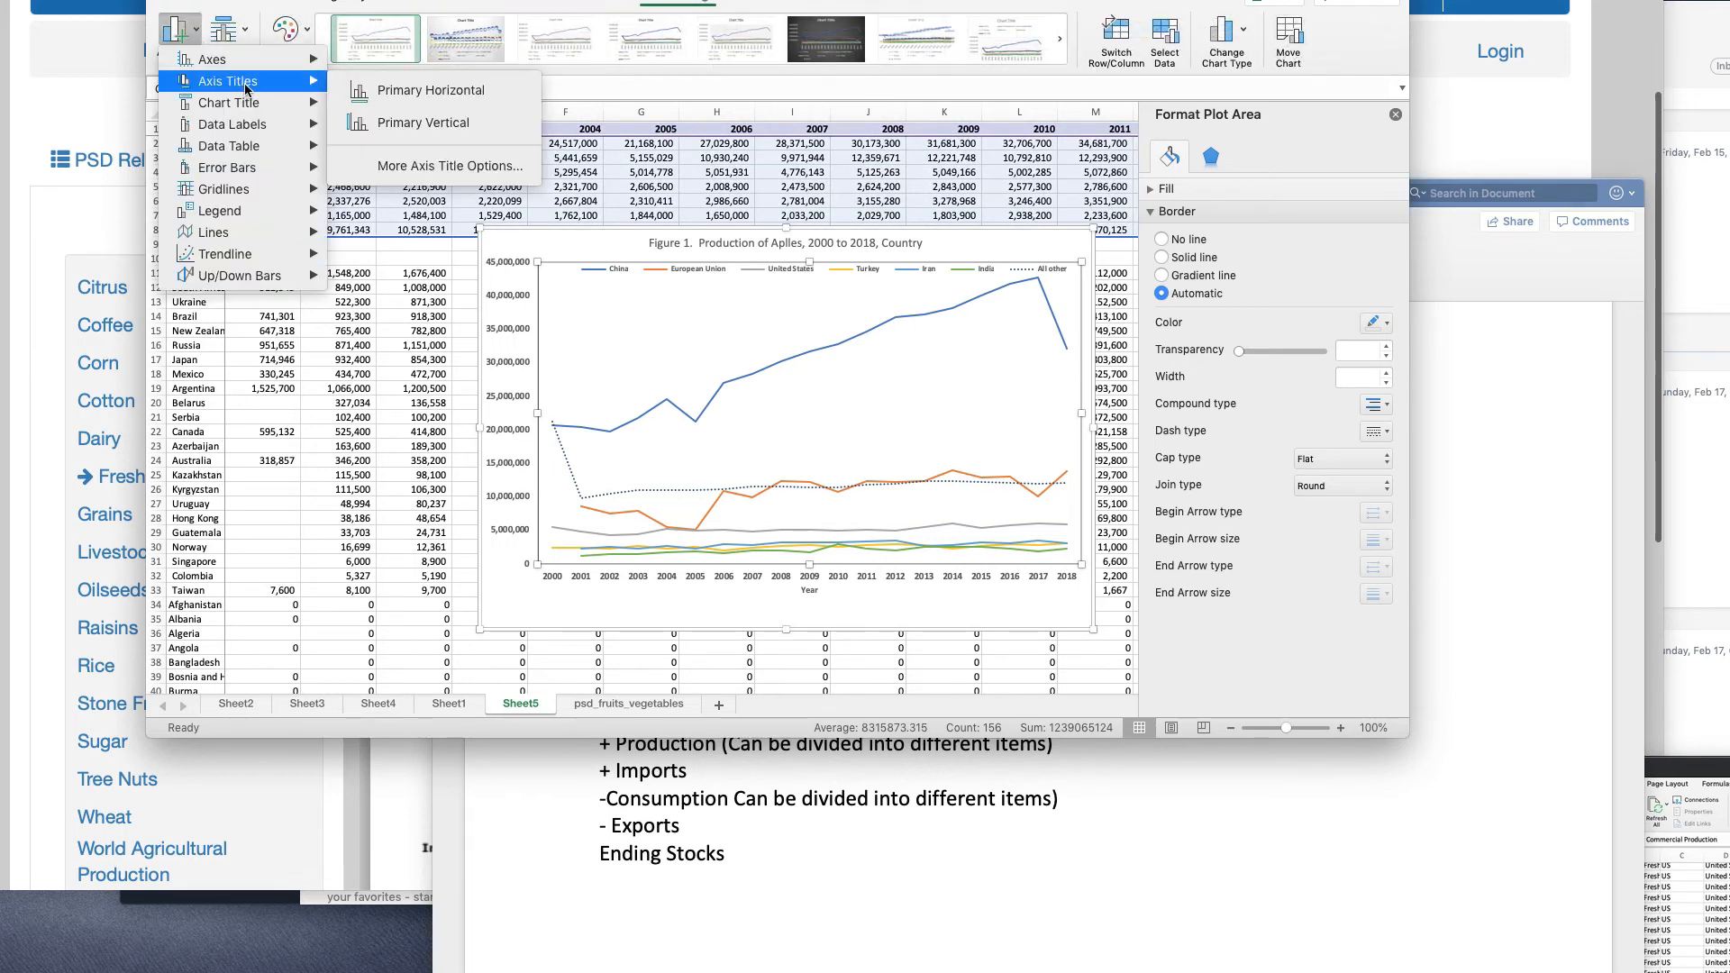
pyautogui.click(425, 128)
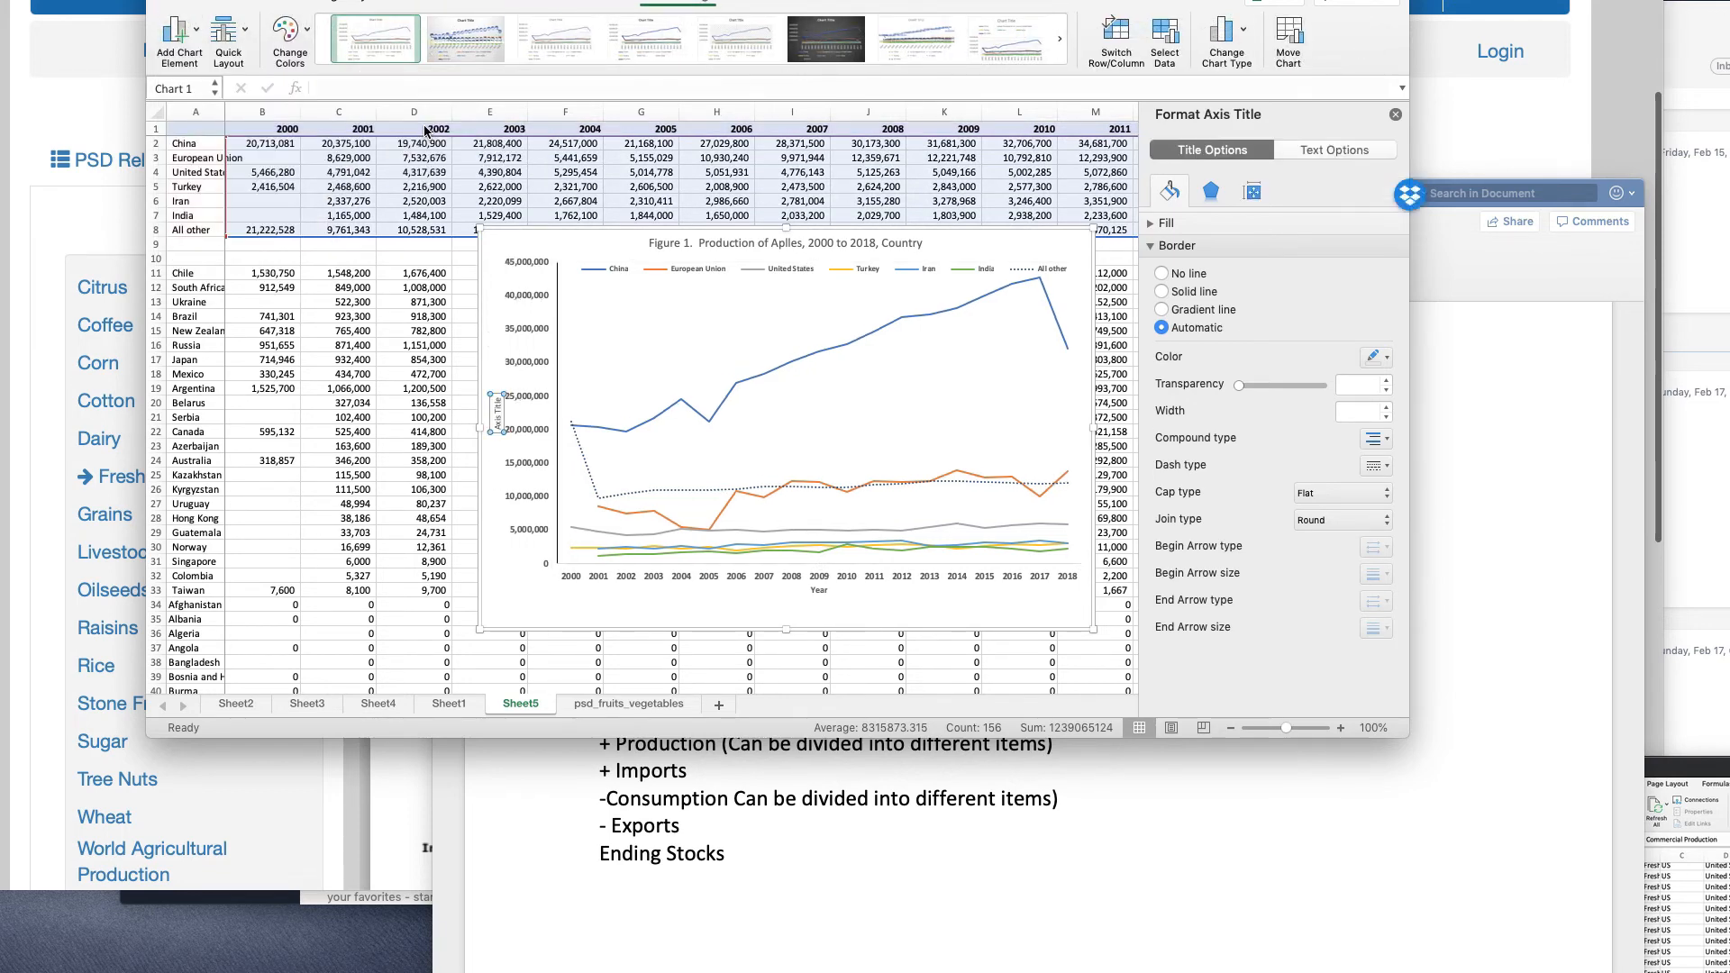
pyautogui.write('Million ')
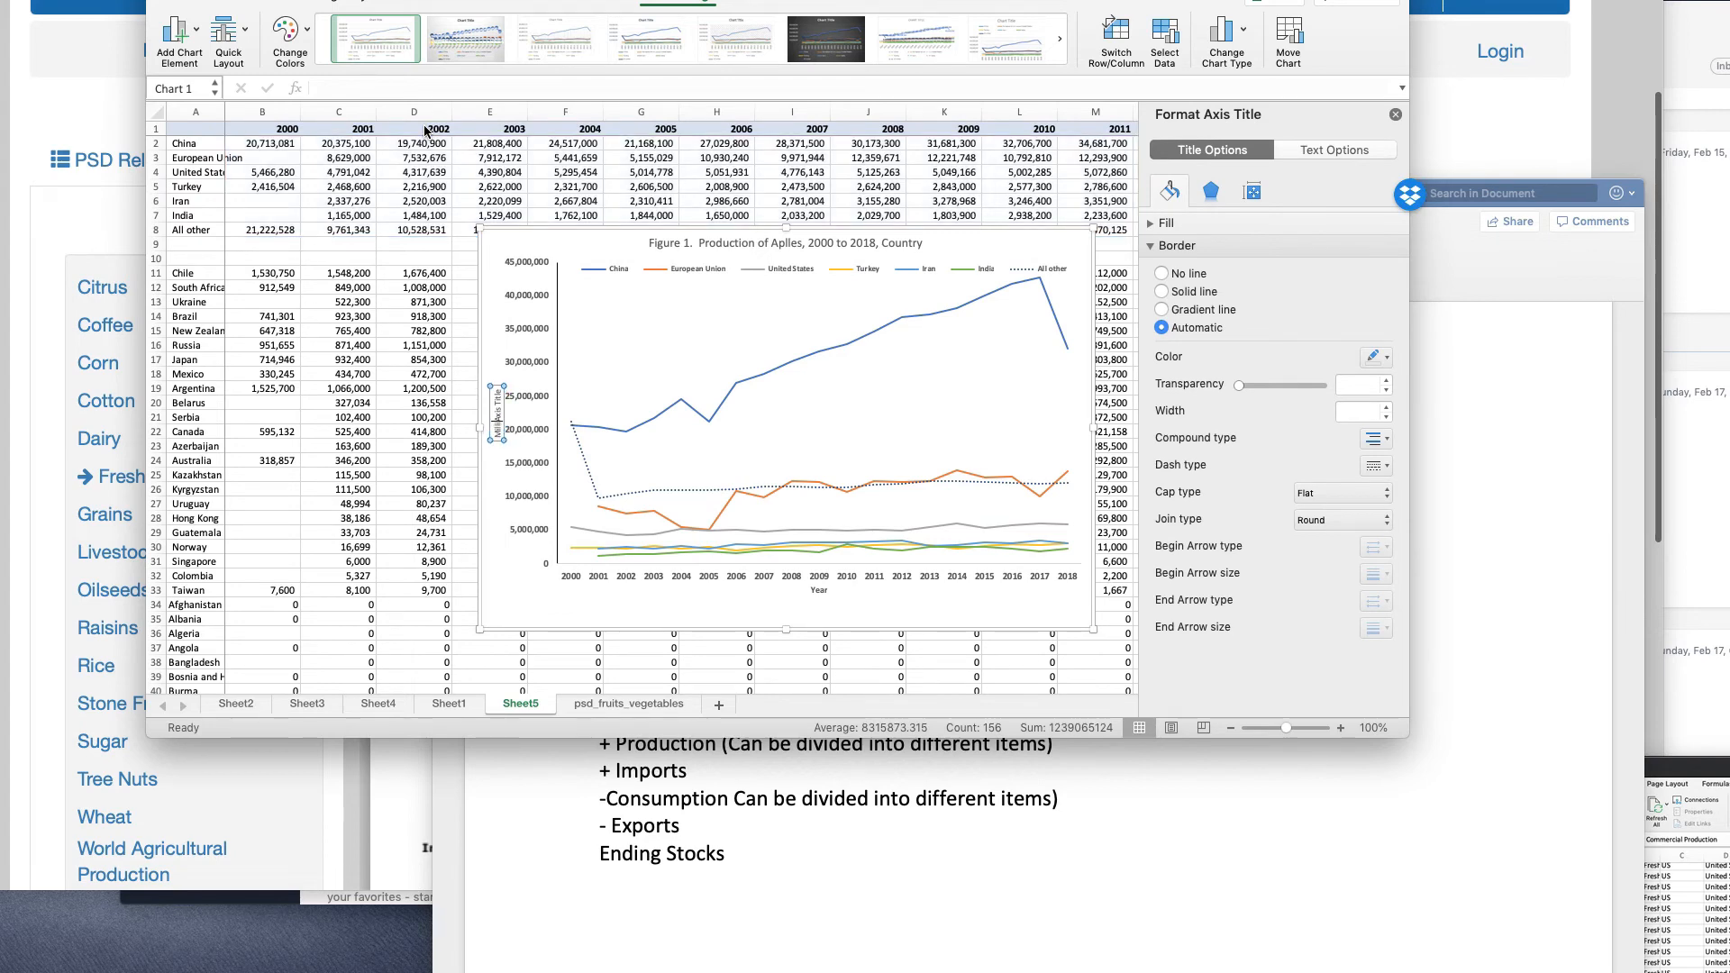
pyautogui.write('Metric Ton')
pyautogui.press('Delete')
pyautogui.press('Delete')
pyautogui.press('Delete')
pyautogui.press('Delete')
pyautogui.press('Delete')
pyautogui.press('Delete')
pyautogui.press('Delete')
pyautogui.press('Delete')
pyautogui.press('Delete')
pyautogui.press('Delete')
pyautogui.click(189, 1)
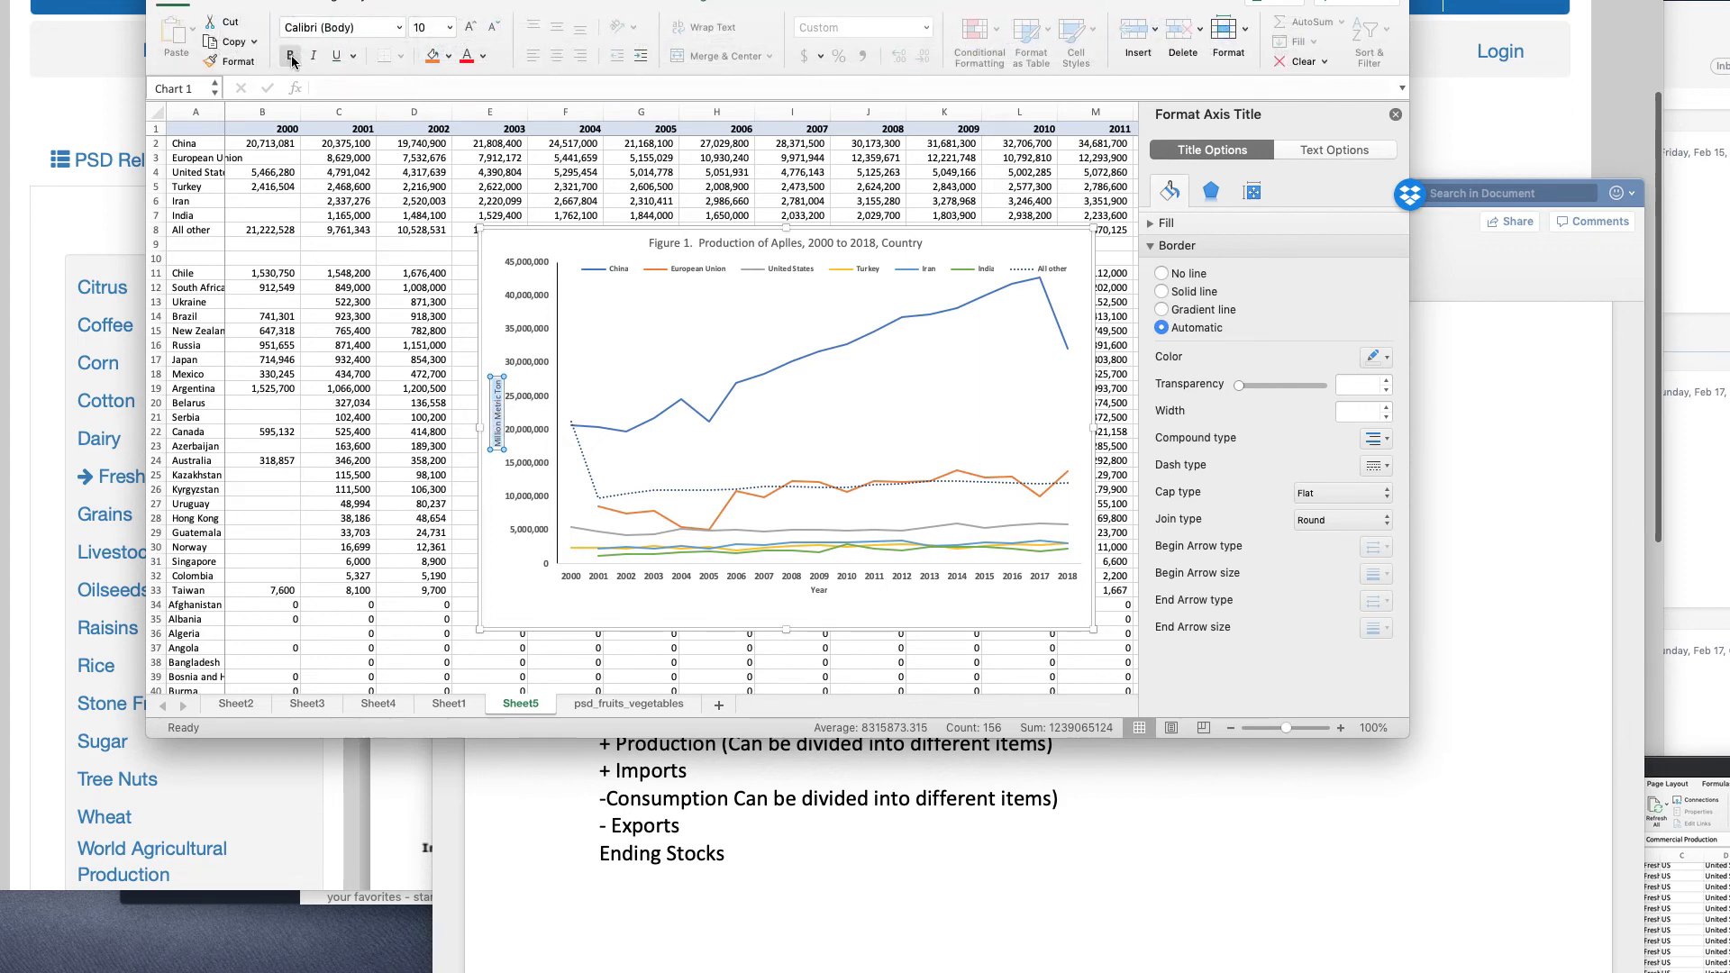
pyautogui.click(704, 408)
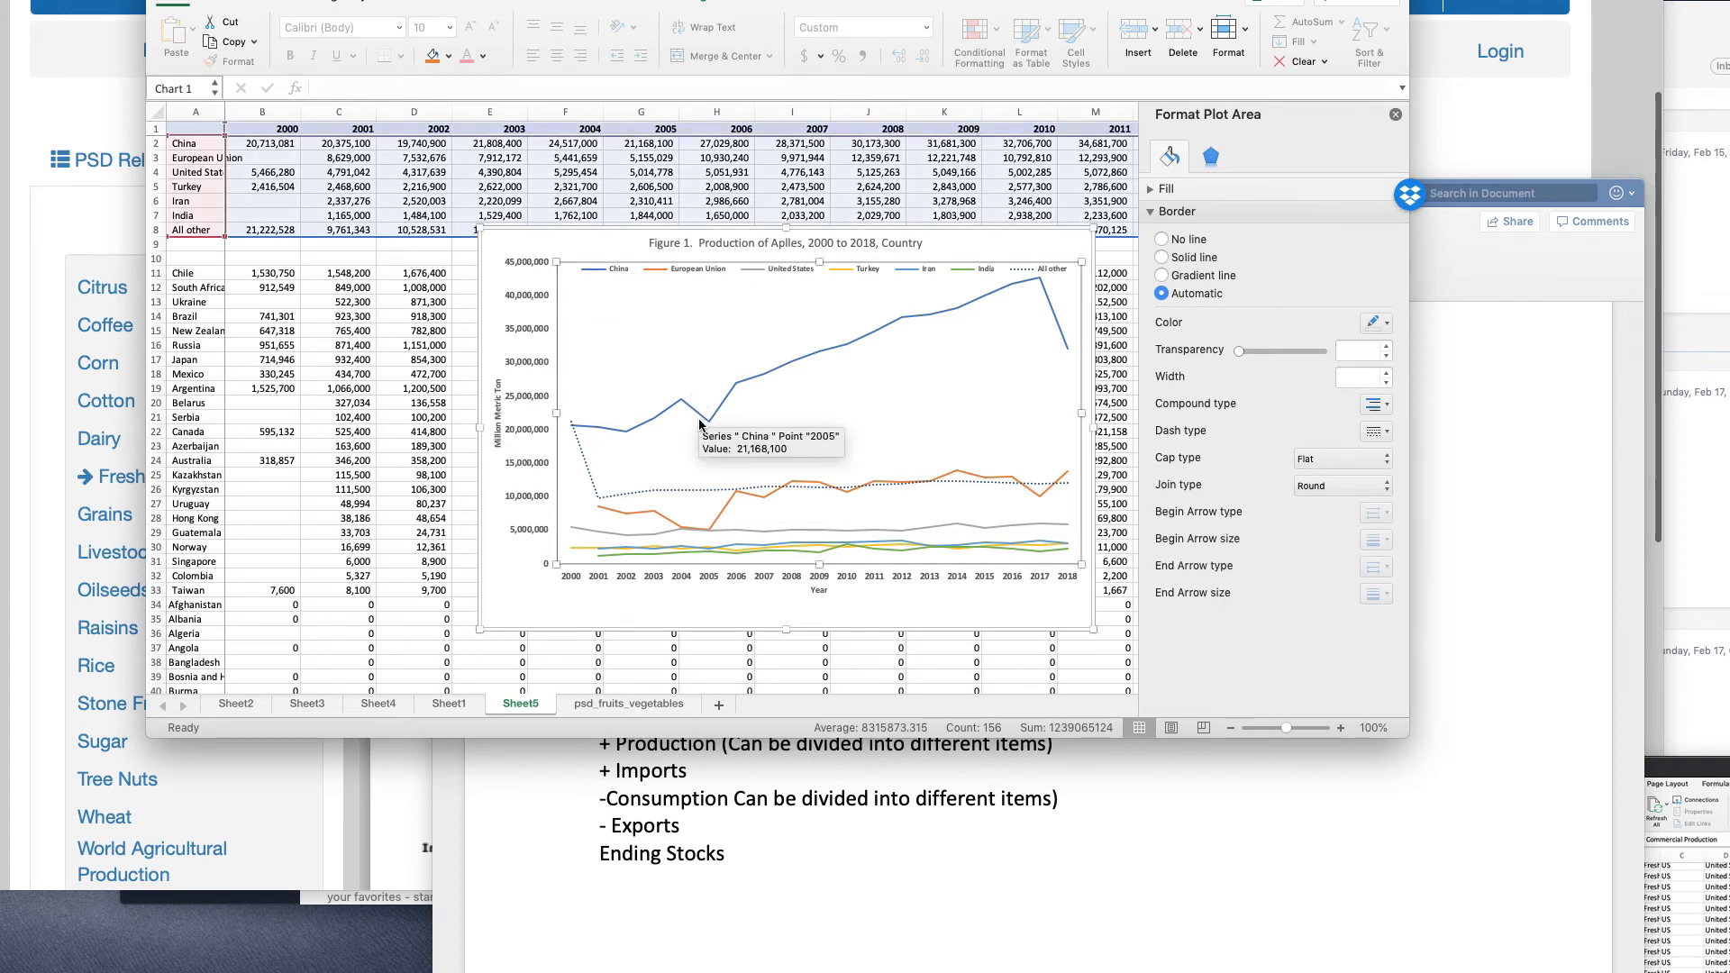
# - Insert a text box in the chart's lower-left area reading "Source: USDA, Foreign Agriculture Service, PSD Online"
pyautogui.click(236, 2)
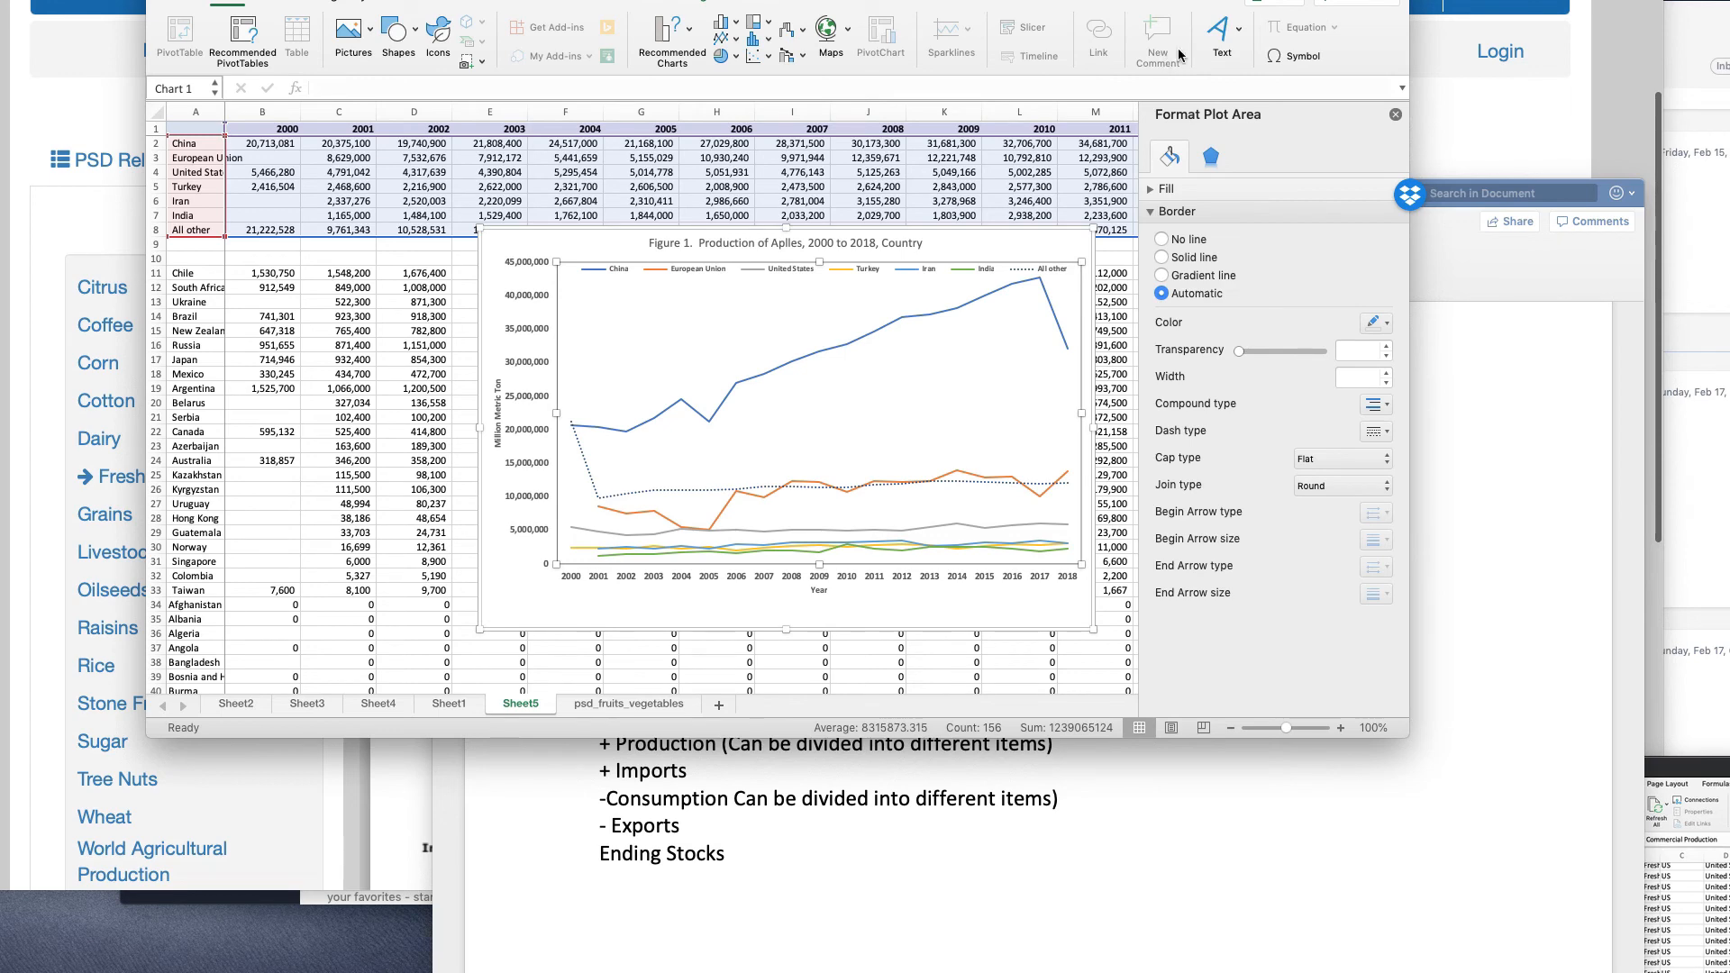
pyautogui.click(1222, 36)
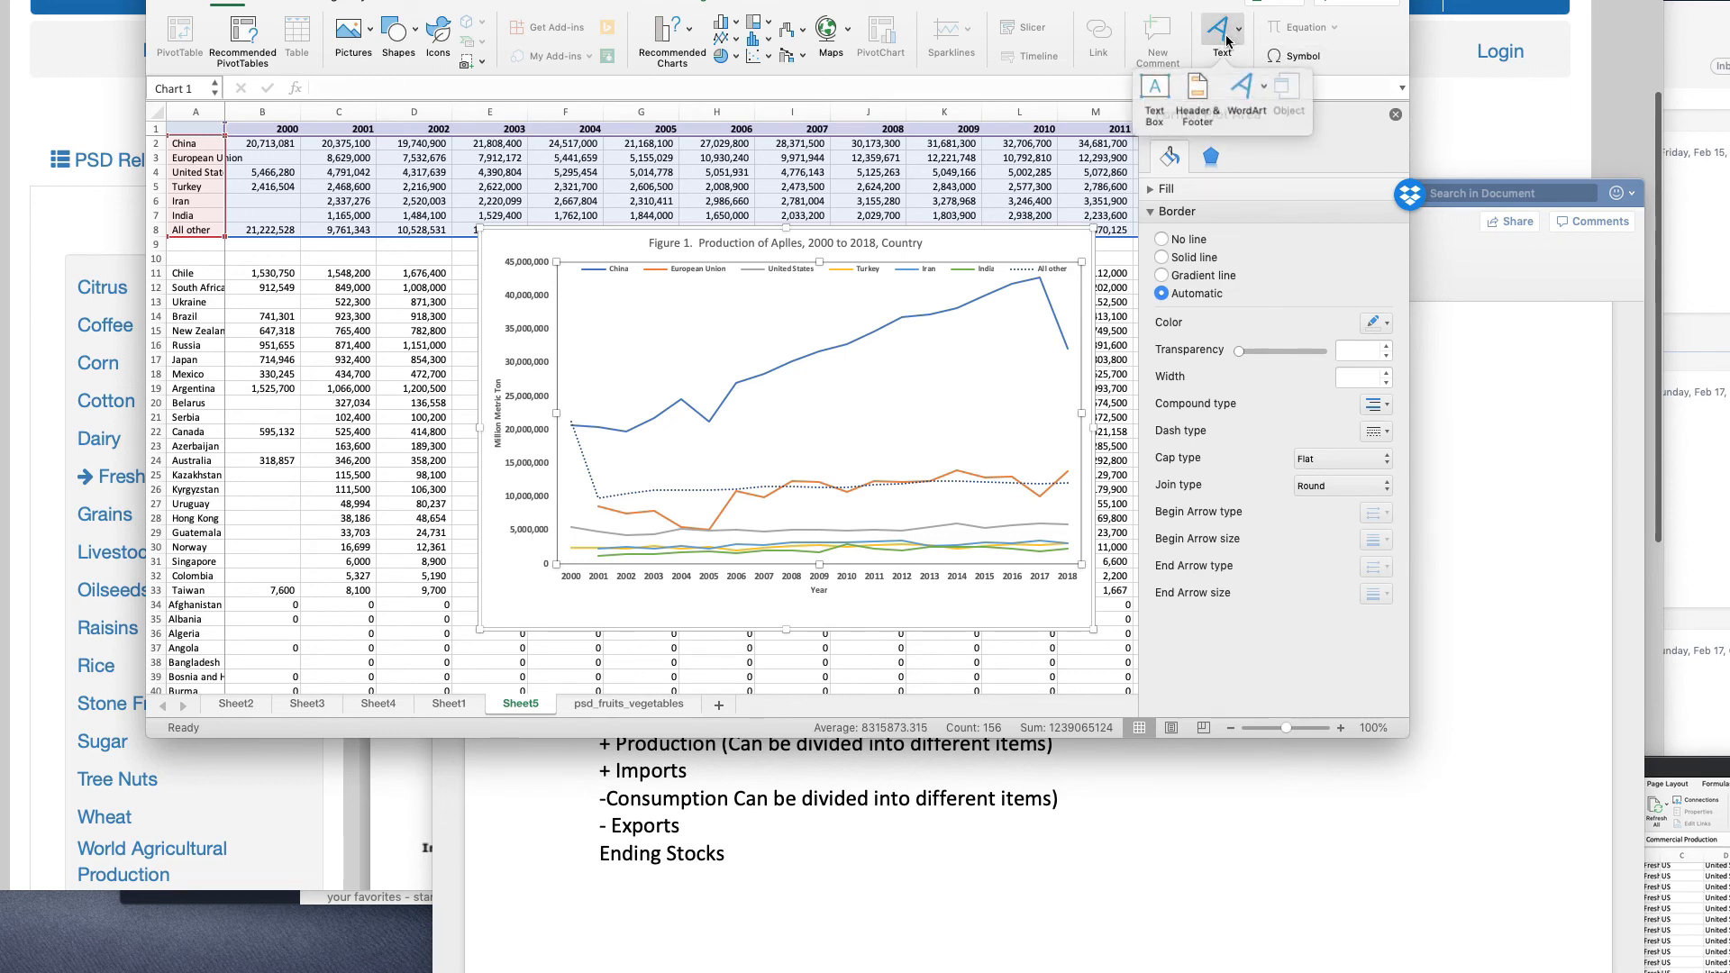
pyautogui.click(1158, 87)
pyautogui.moveTo(516, 598); pyautogui.dragTo(788, 618)
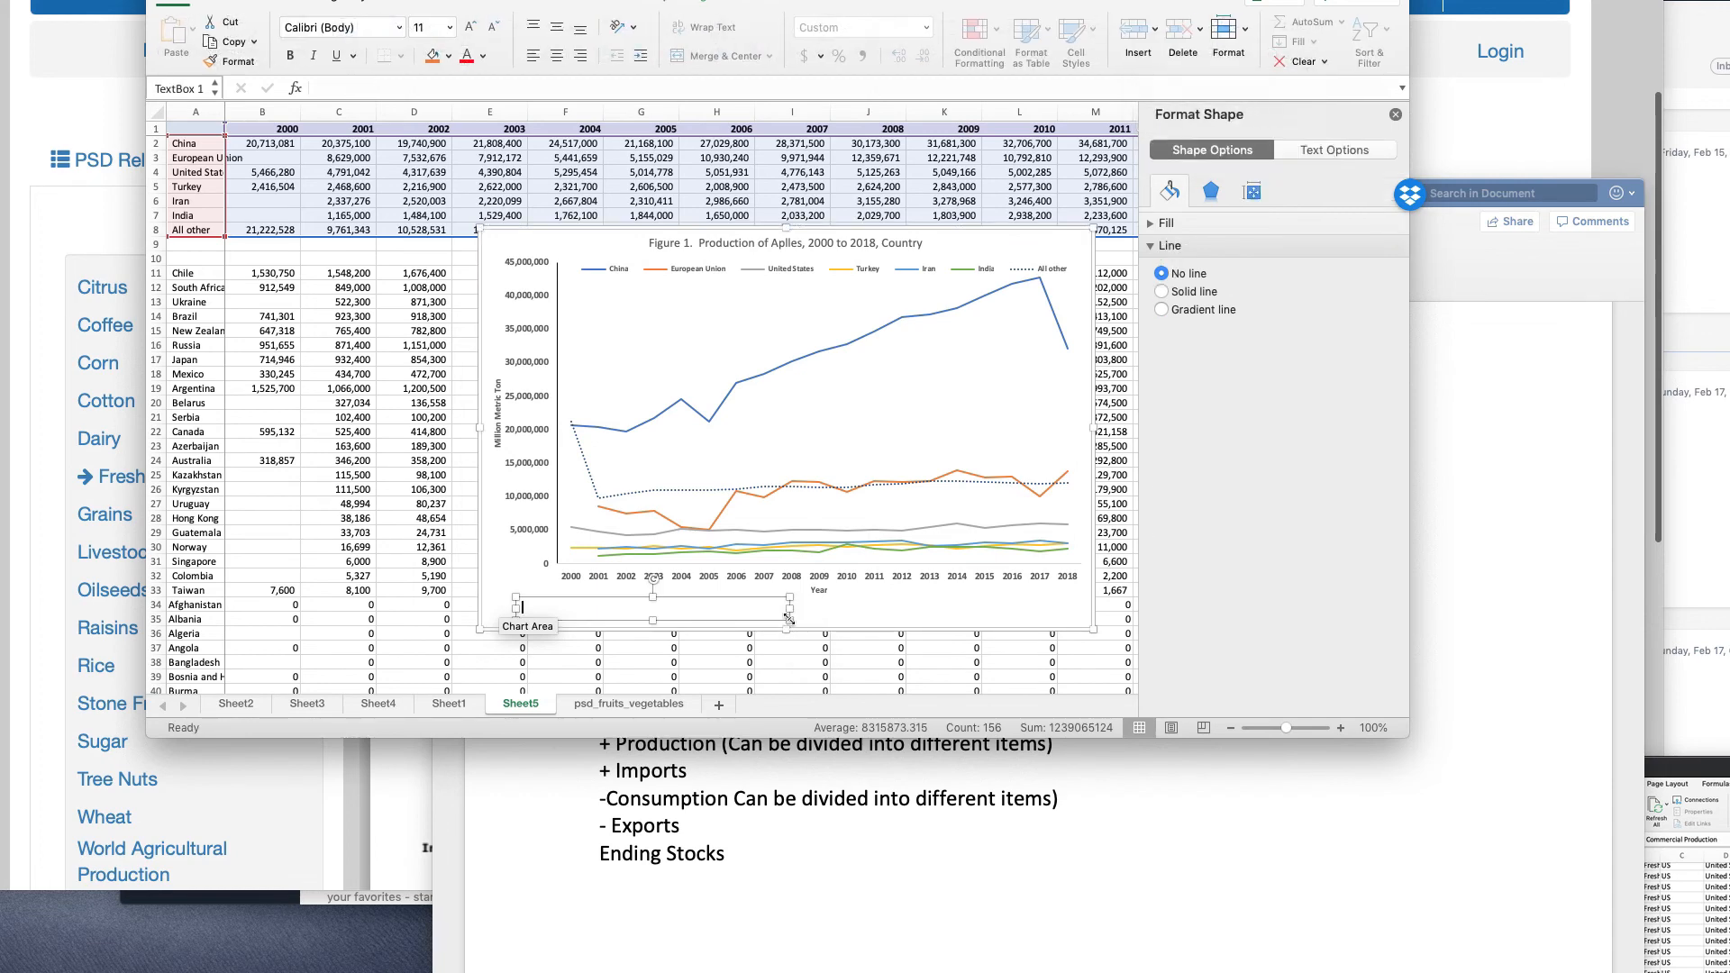
pyautogui.write('Source: UDA,')
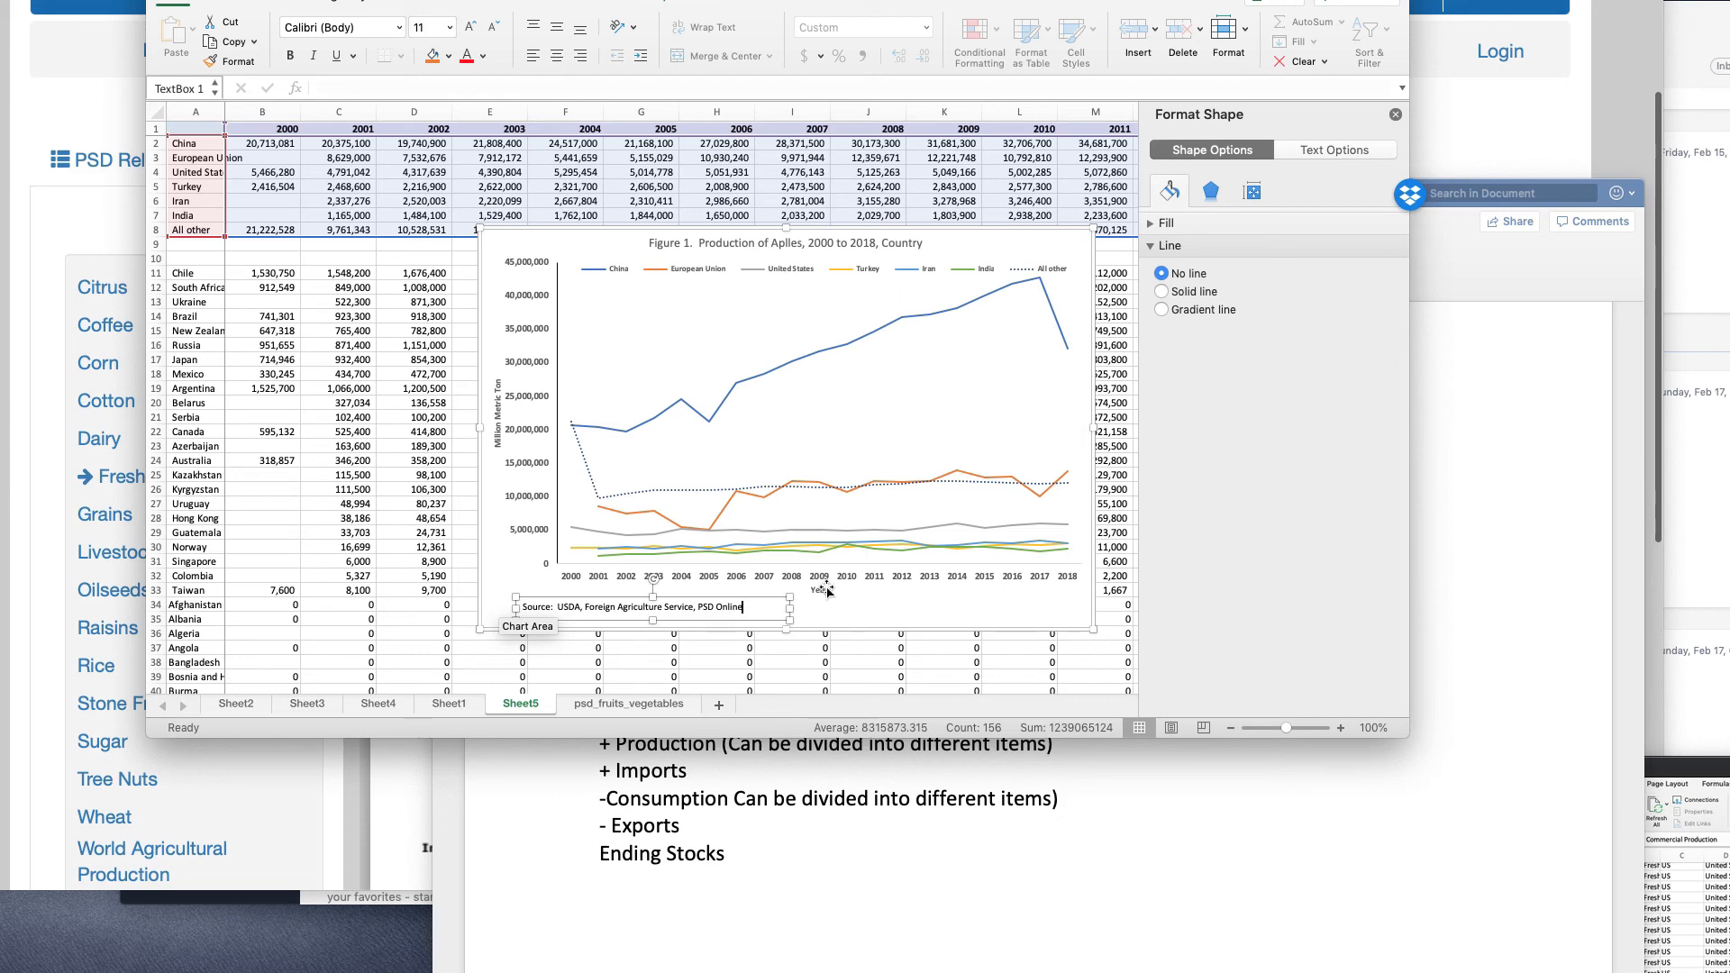
pyautogui.click(859, 455)
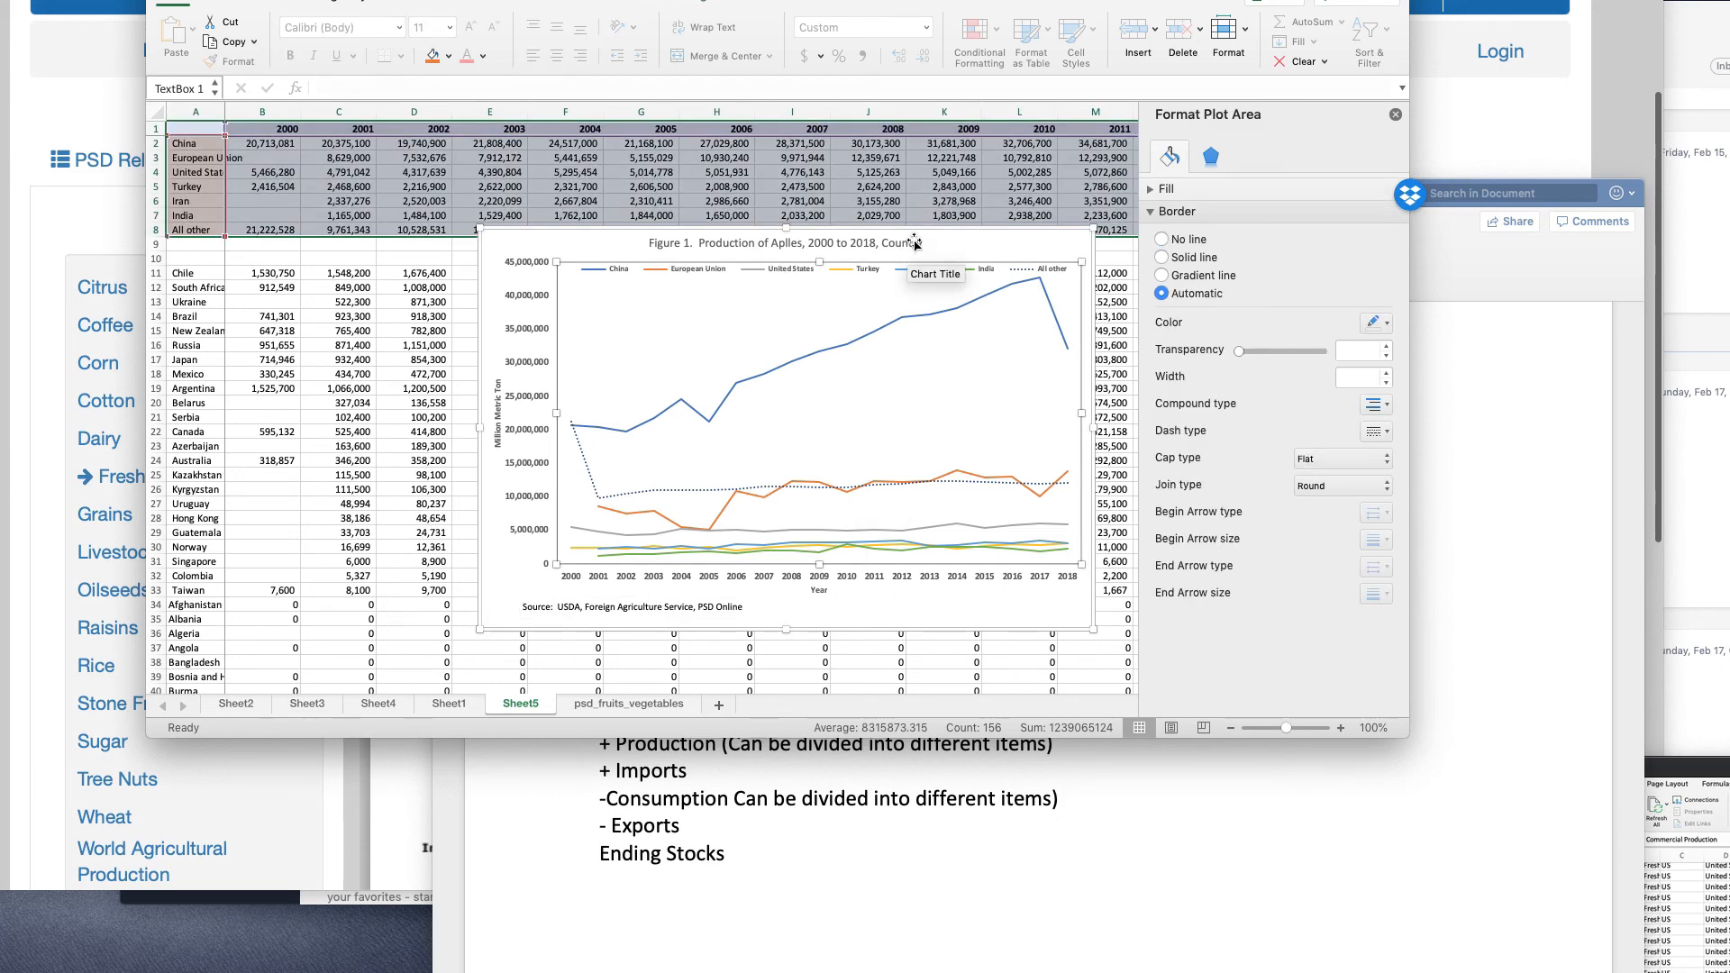
# - Make the whole chart title bold
pyautogui.click(844, 257)
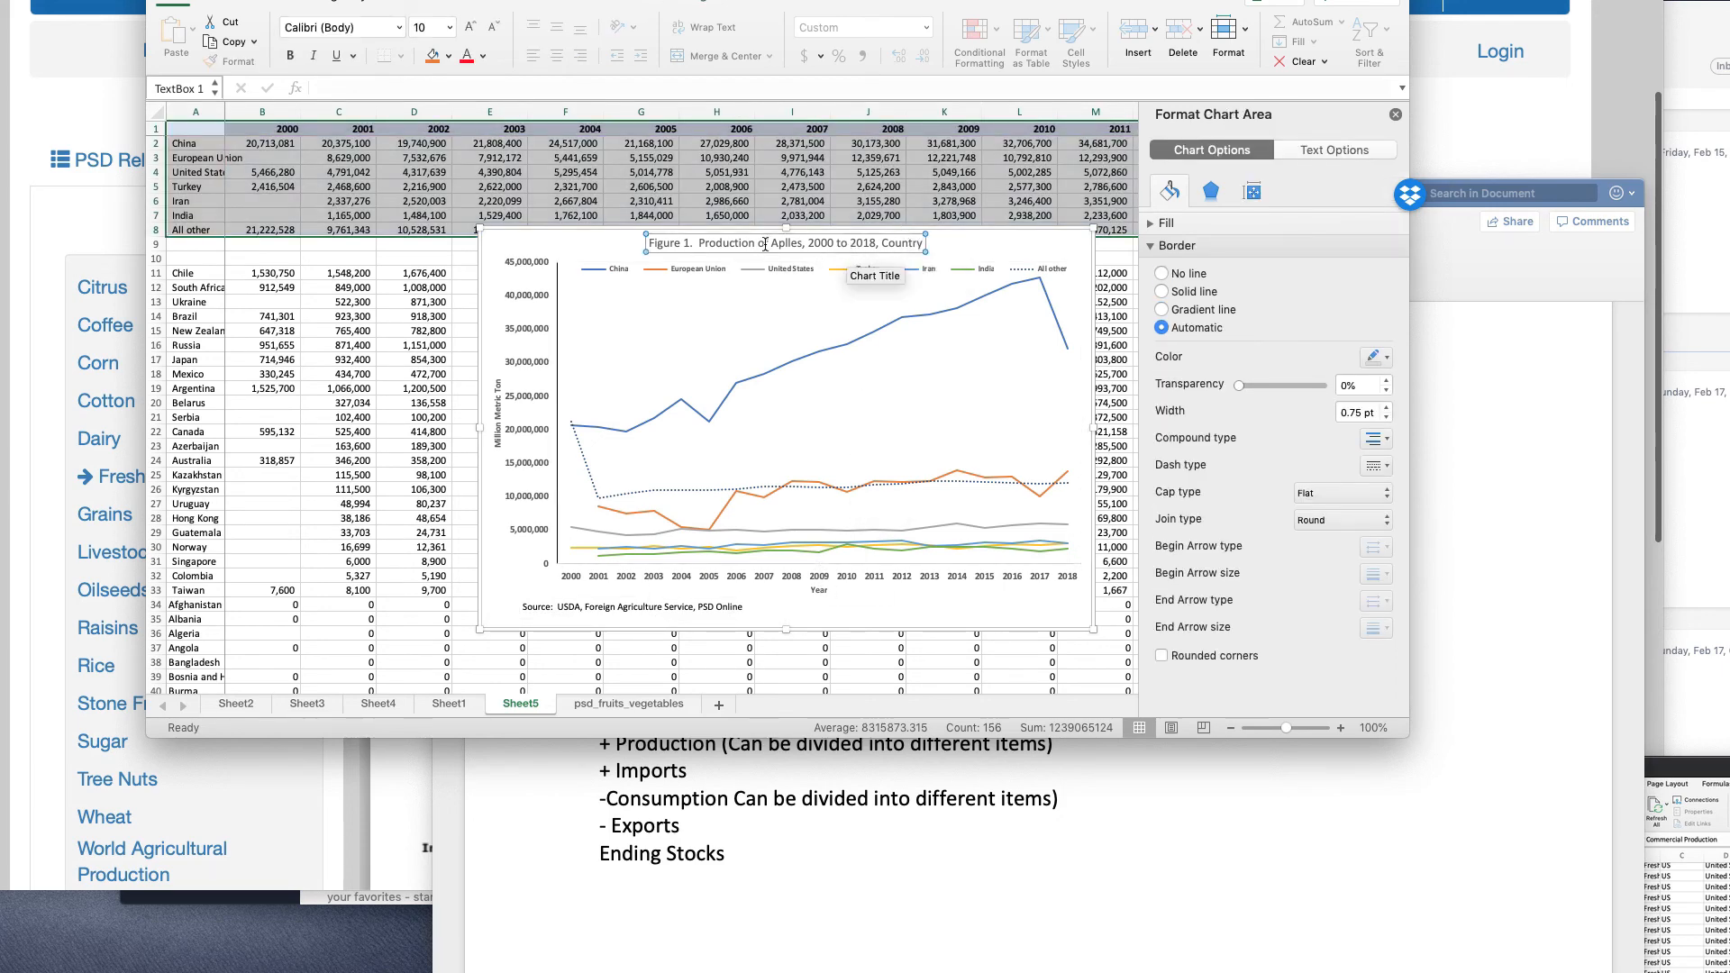
pyautogui.click(712, 244)
pyautogui.moveTo(651, 243); pyautogui.dragTo(943, 245)
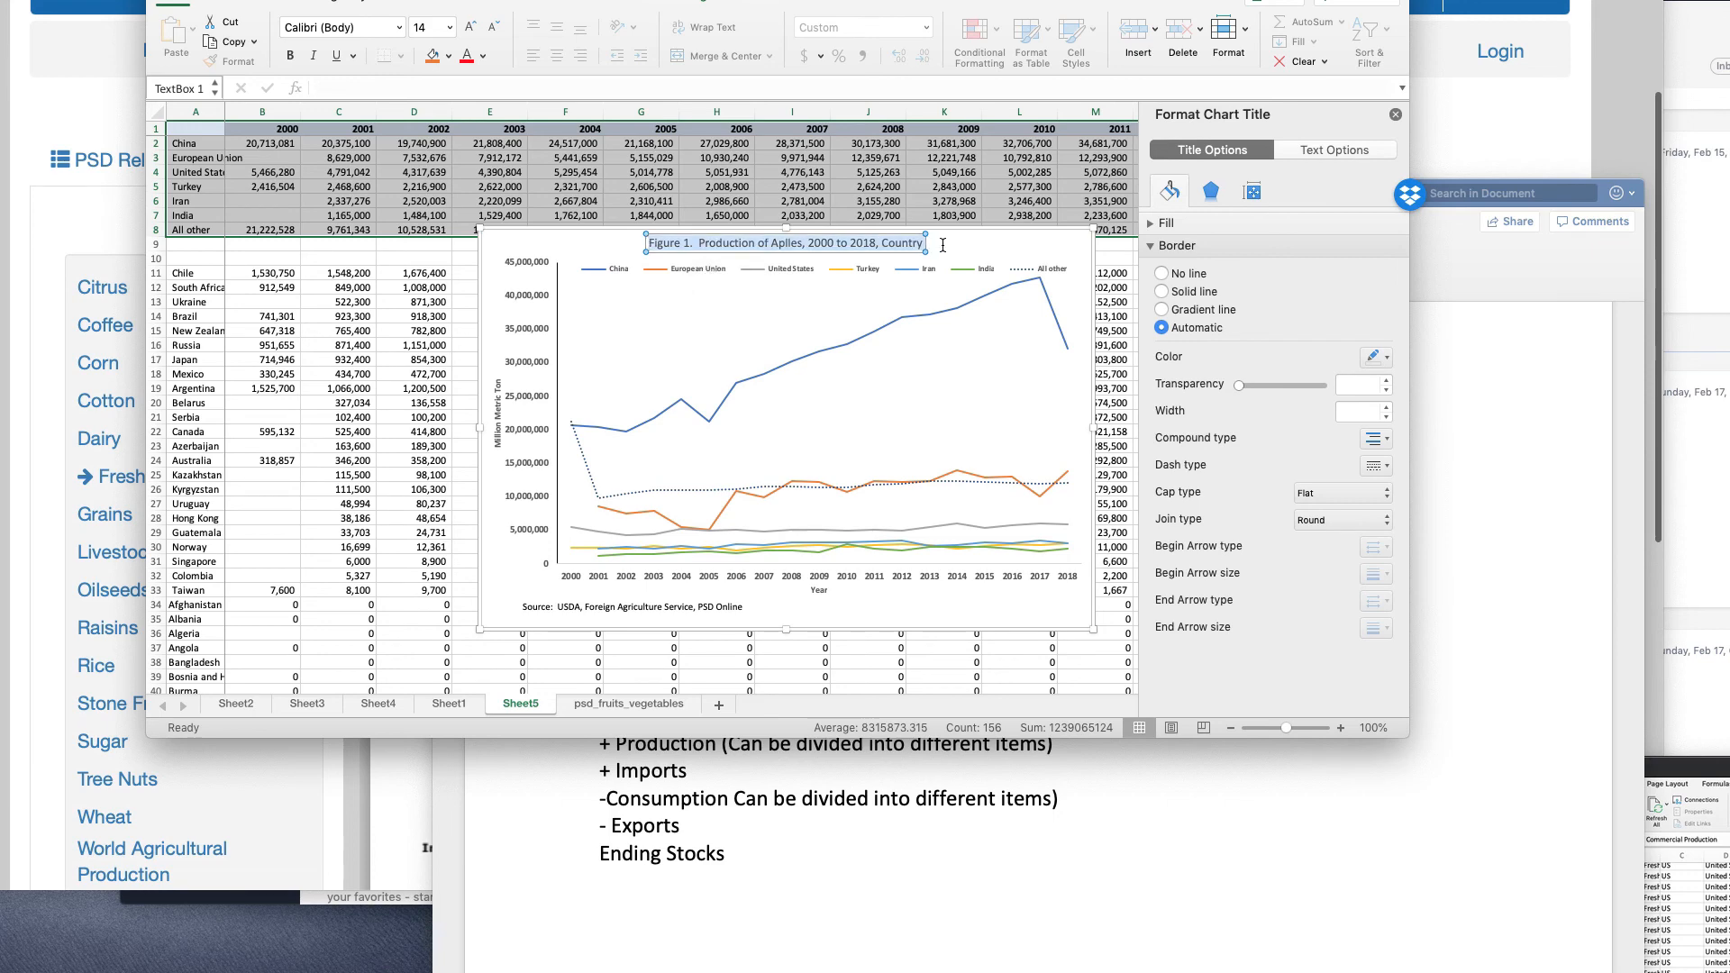
pyautogui.click(293, 56)
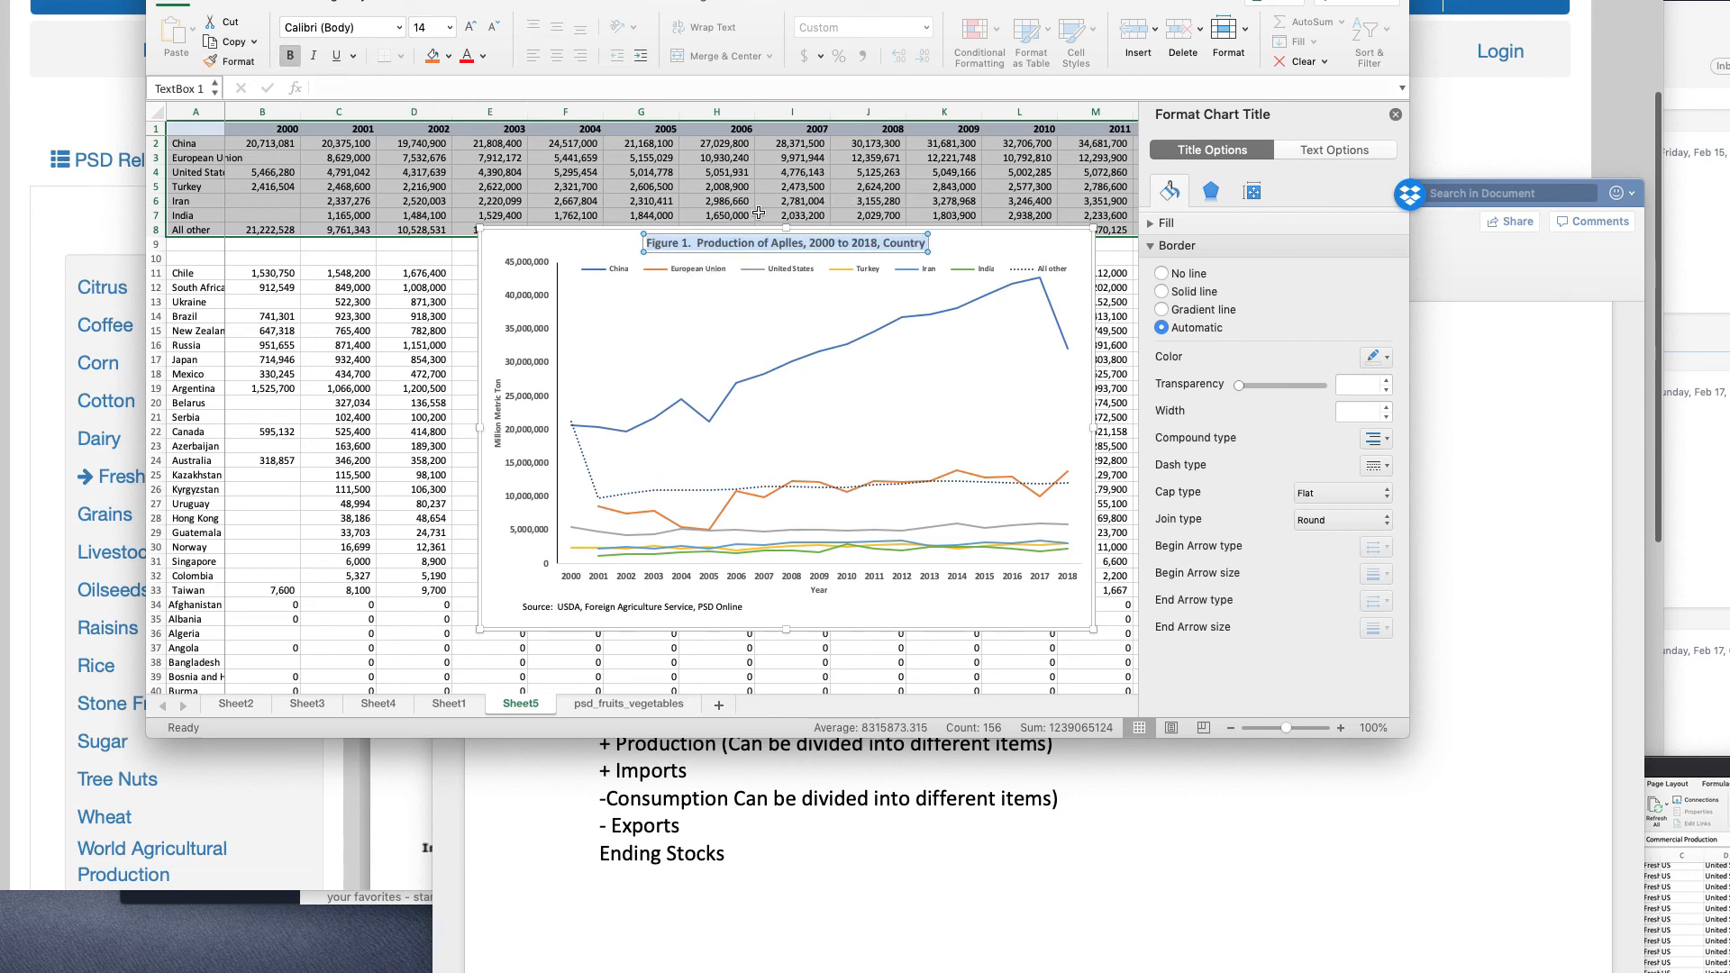
pyautogui.click(571, 320)
# - Run the spelling check and correct "Aplles" to "Apples" in the chart title
pyautogui.click(554, 3)
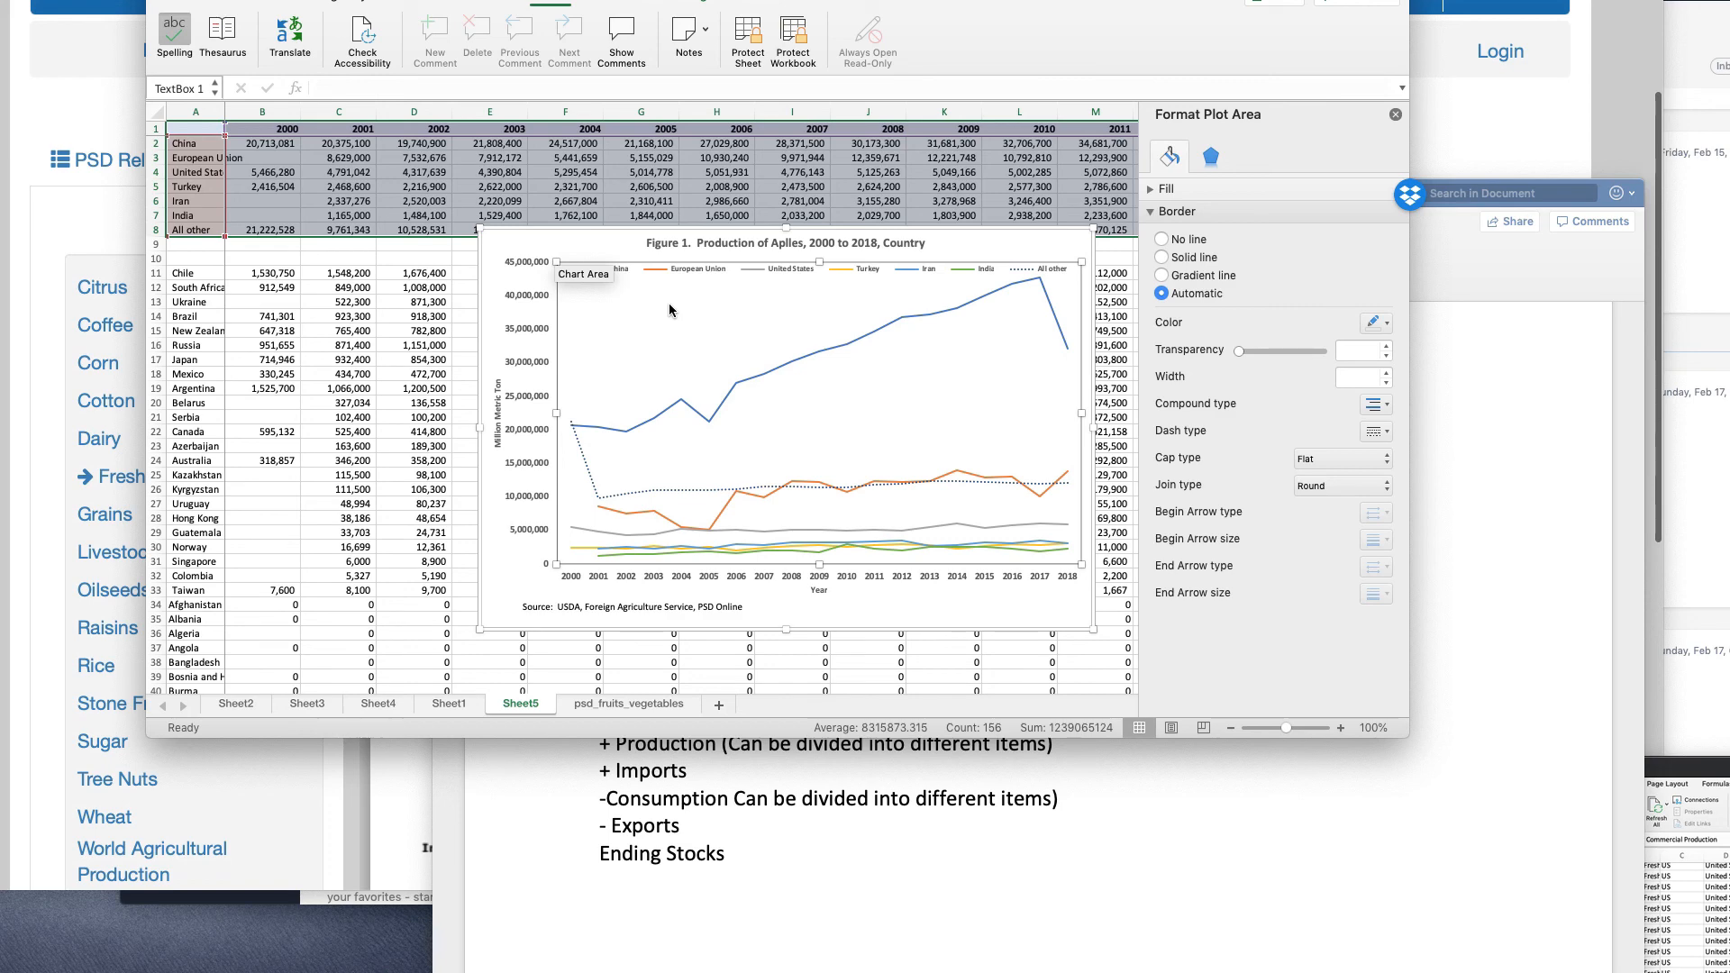
pyautogui.press('F7')
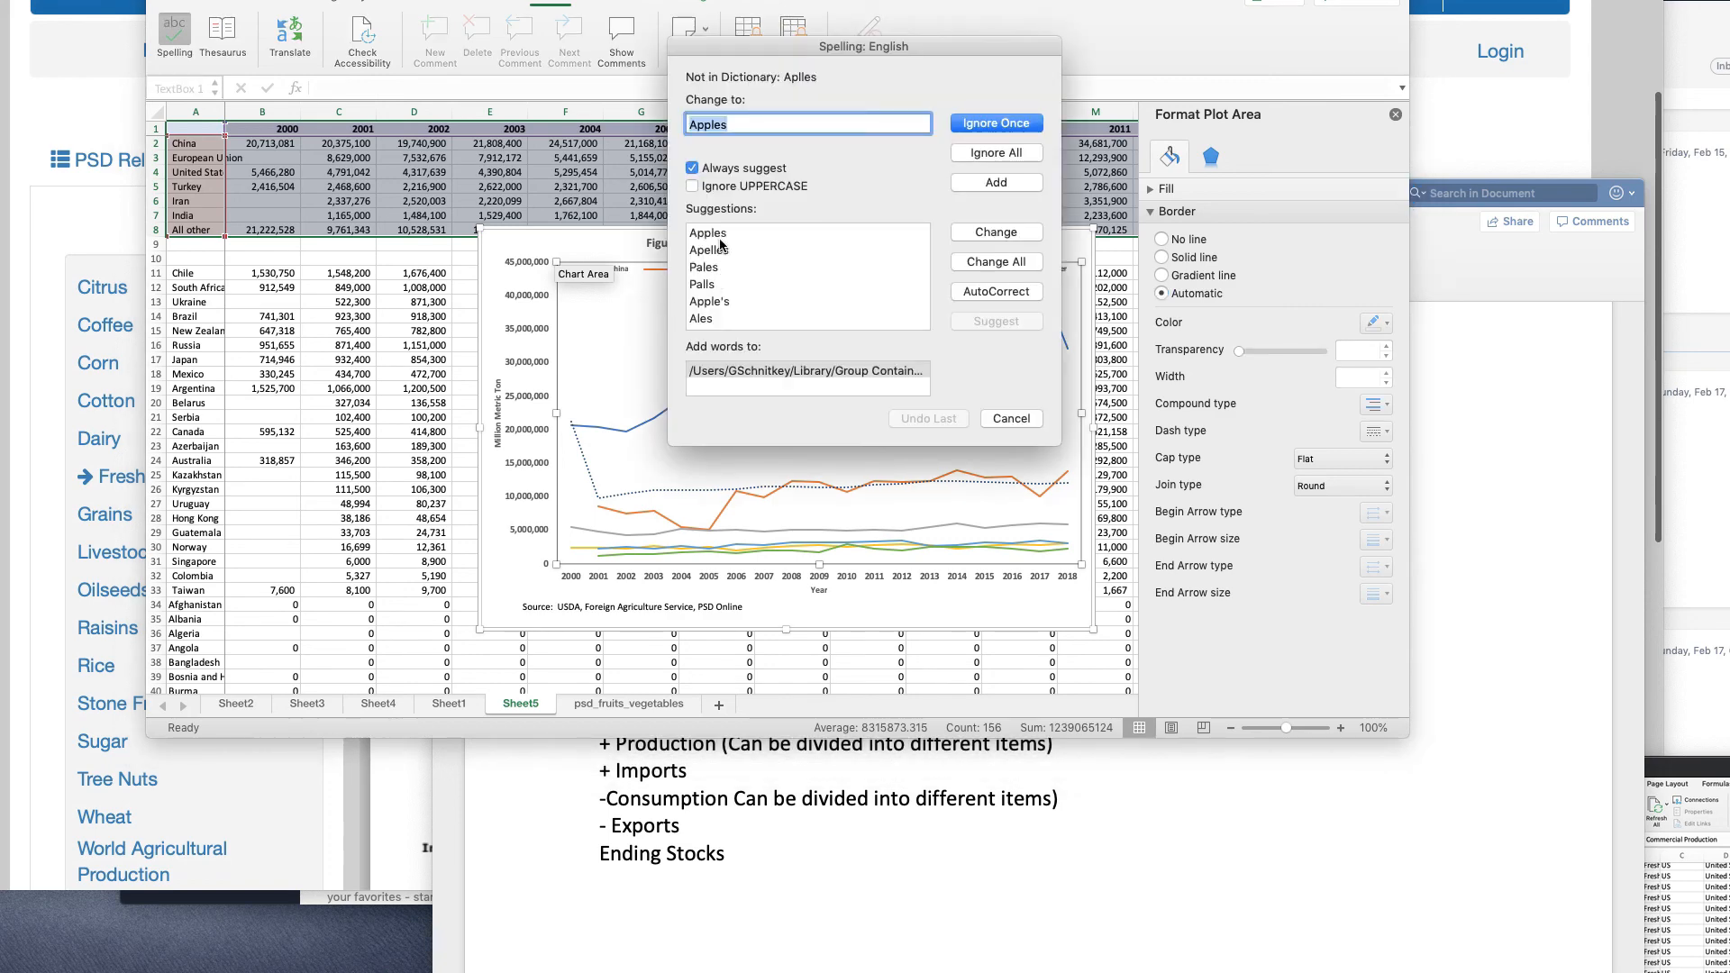
pyautogui.click(719, 239)
pyautogui.click(996, 233)
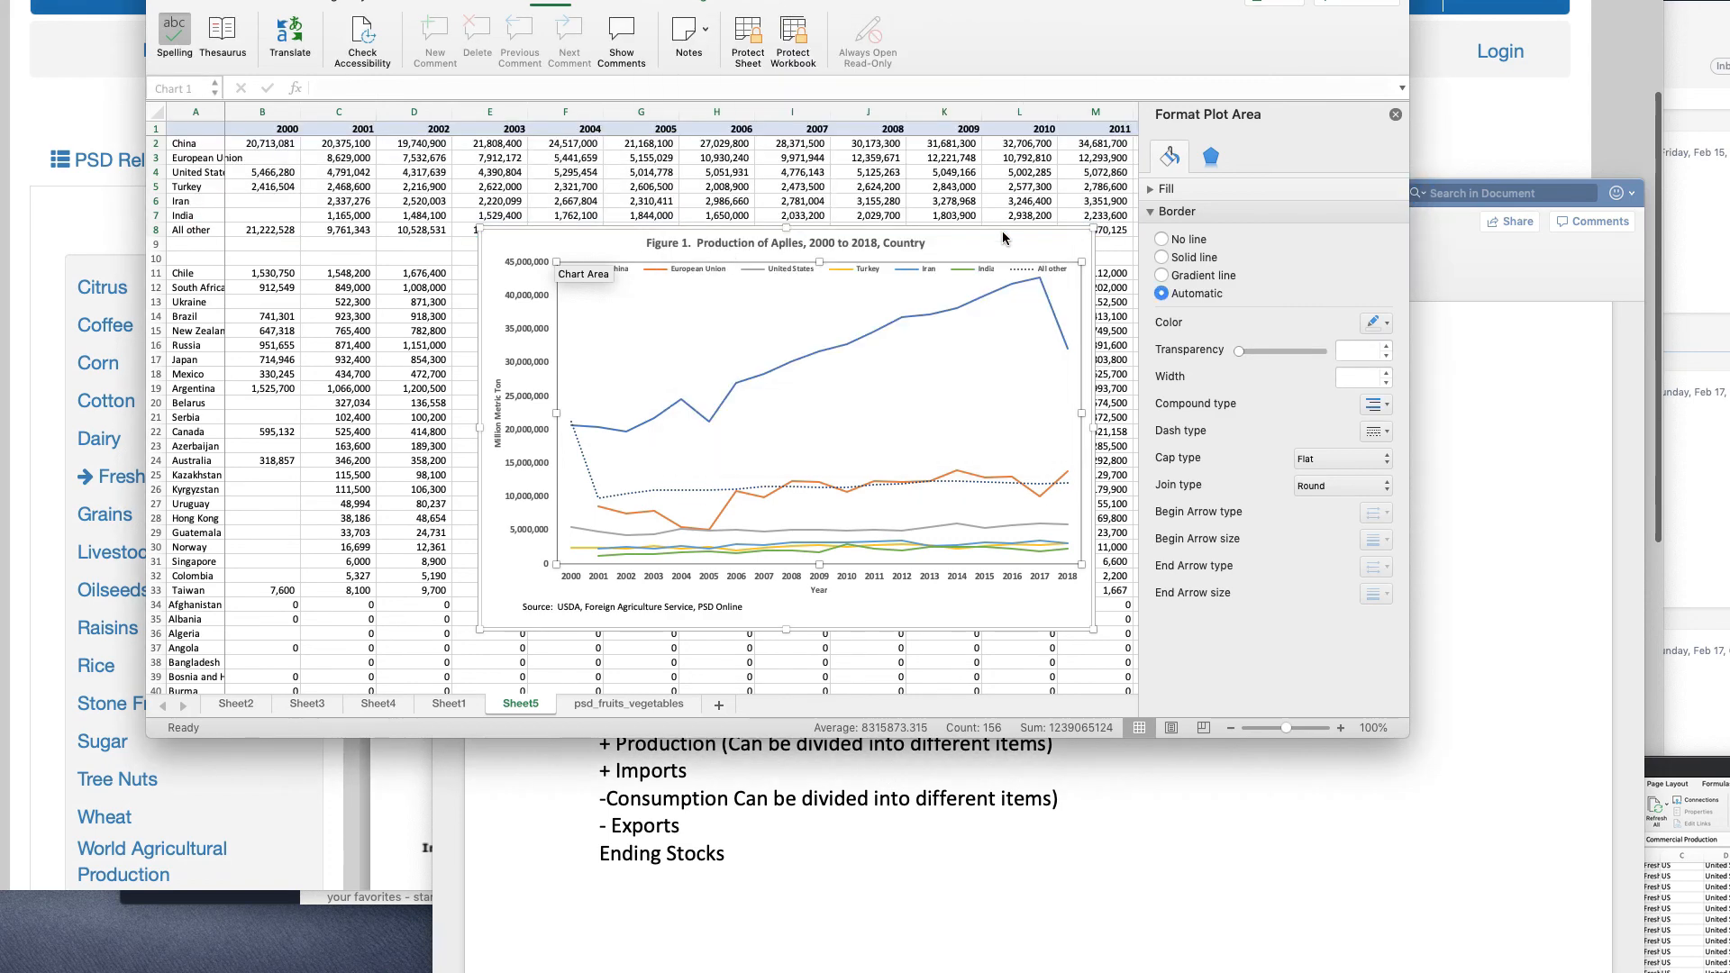
pyautogui.click(1000, 237)
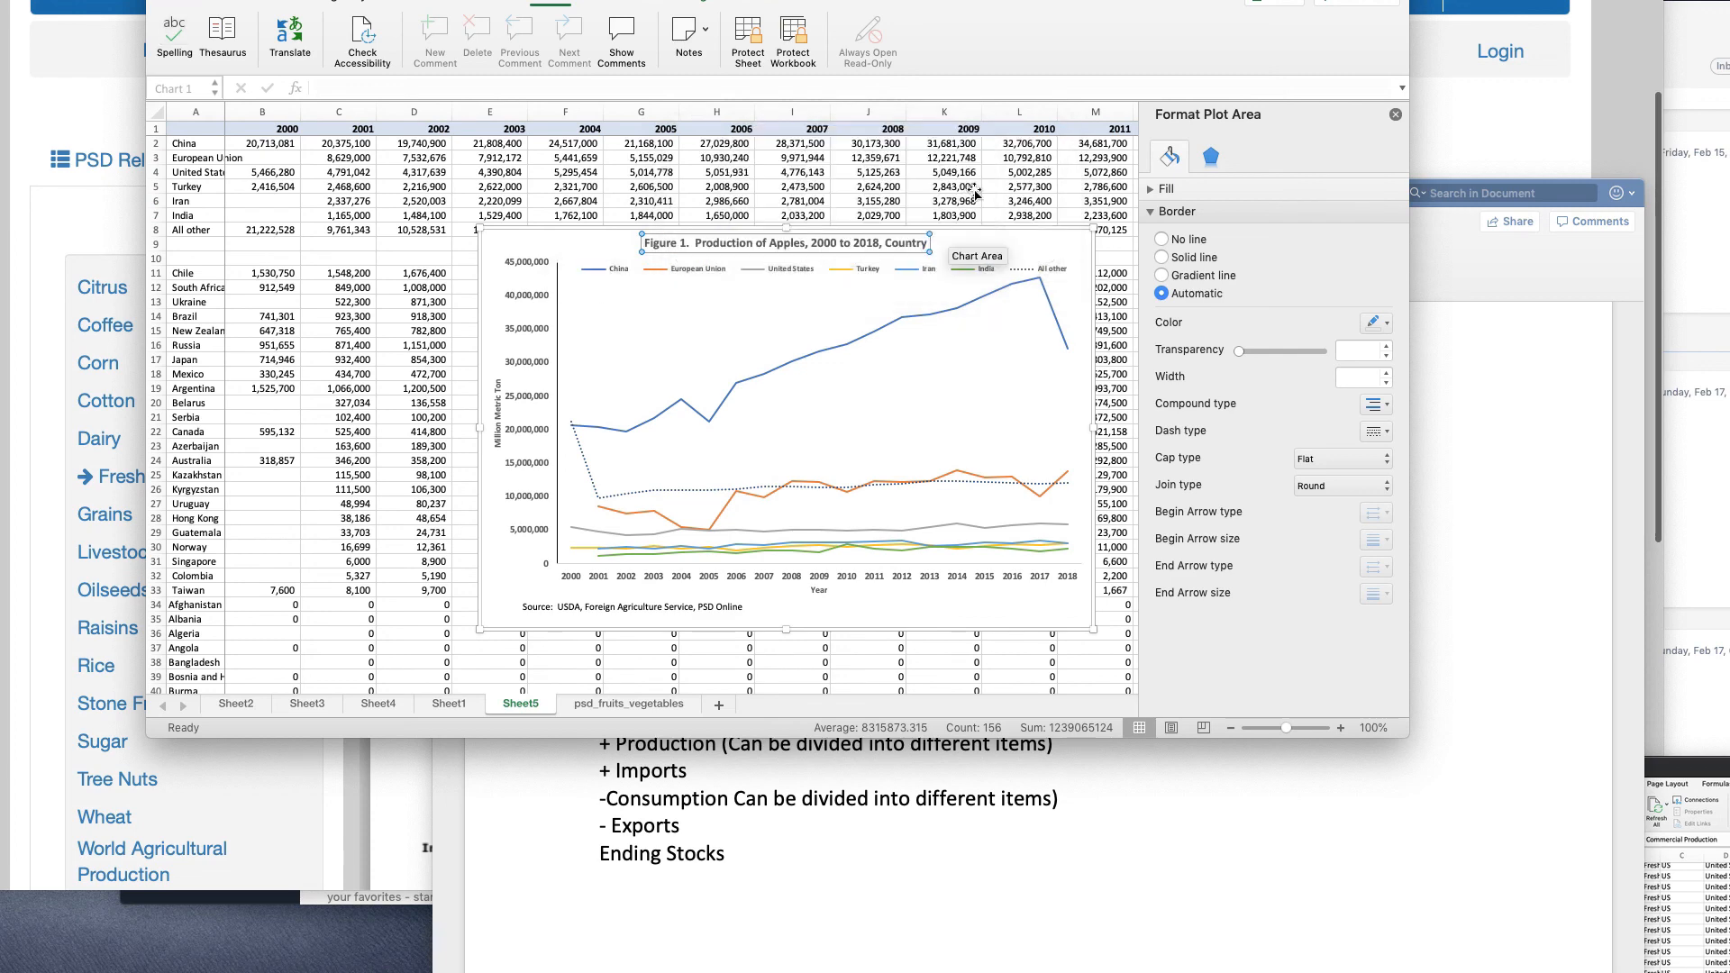
pyautogui.click(980, 187)
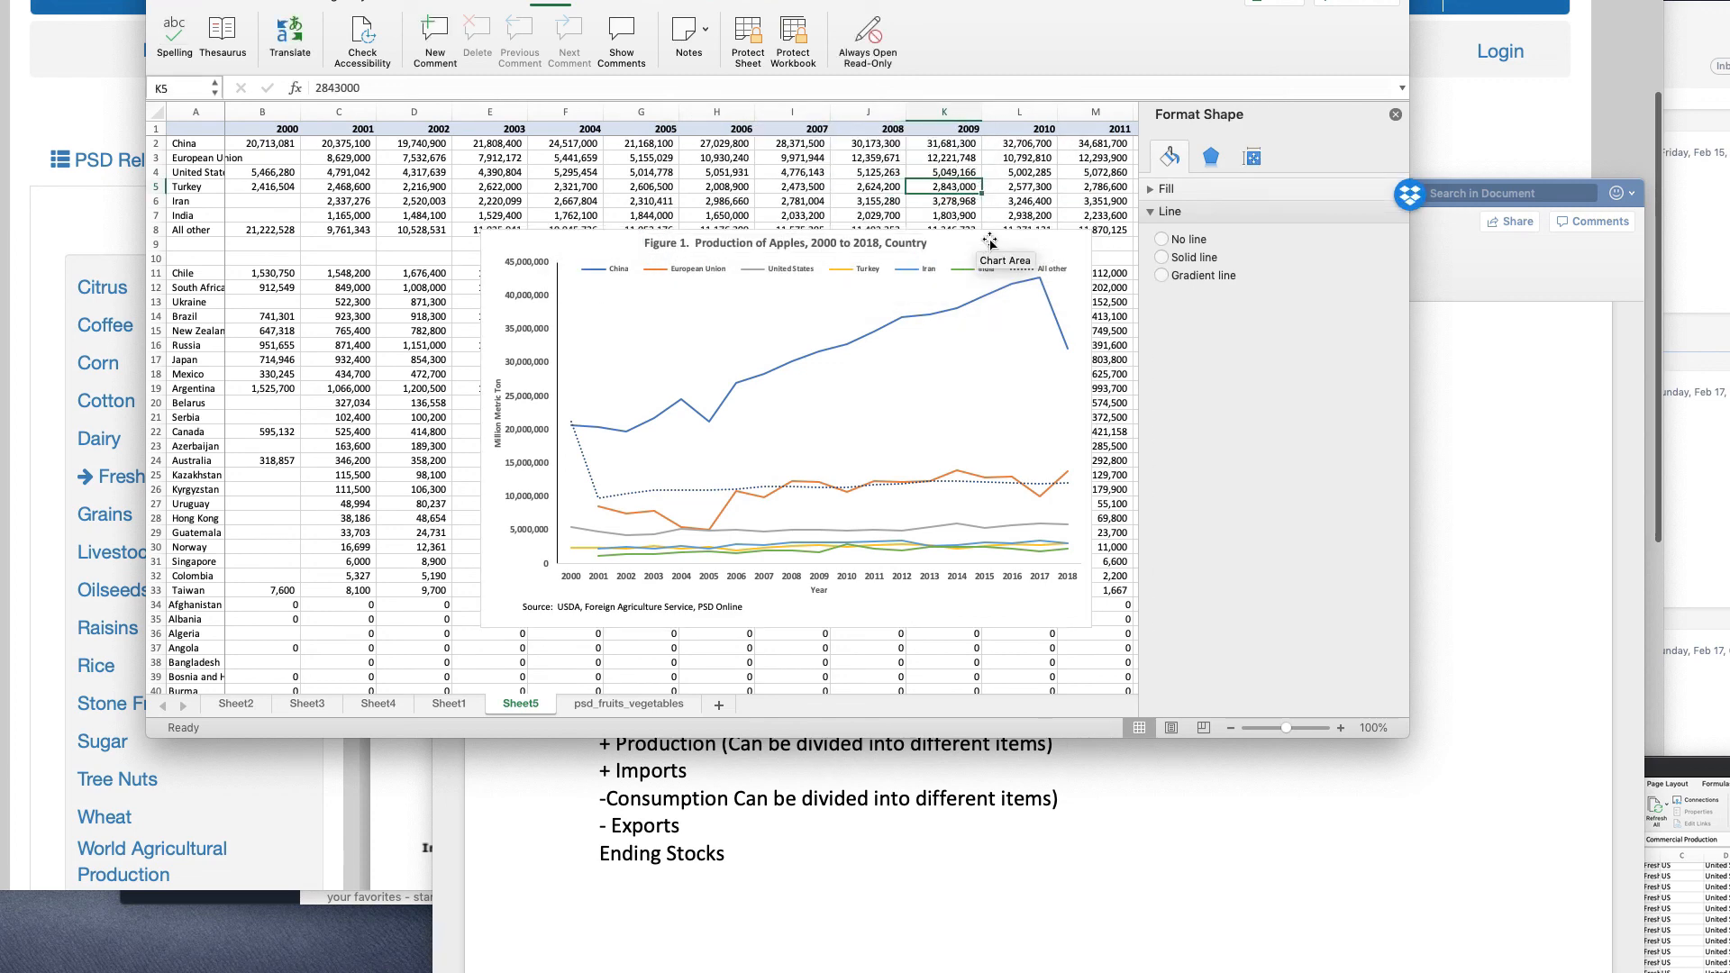
# - Copy the whole chart as a picture, as shown on screen
pyautogui.click(992, 226)
pyautogui.click(991, 257)
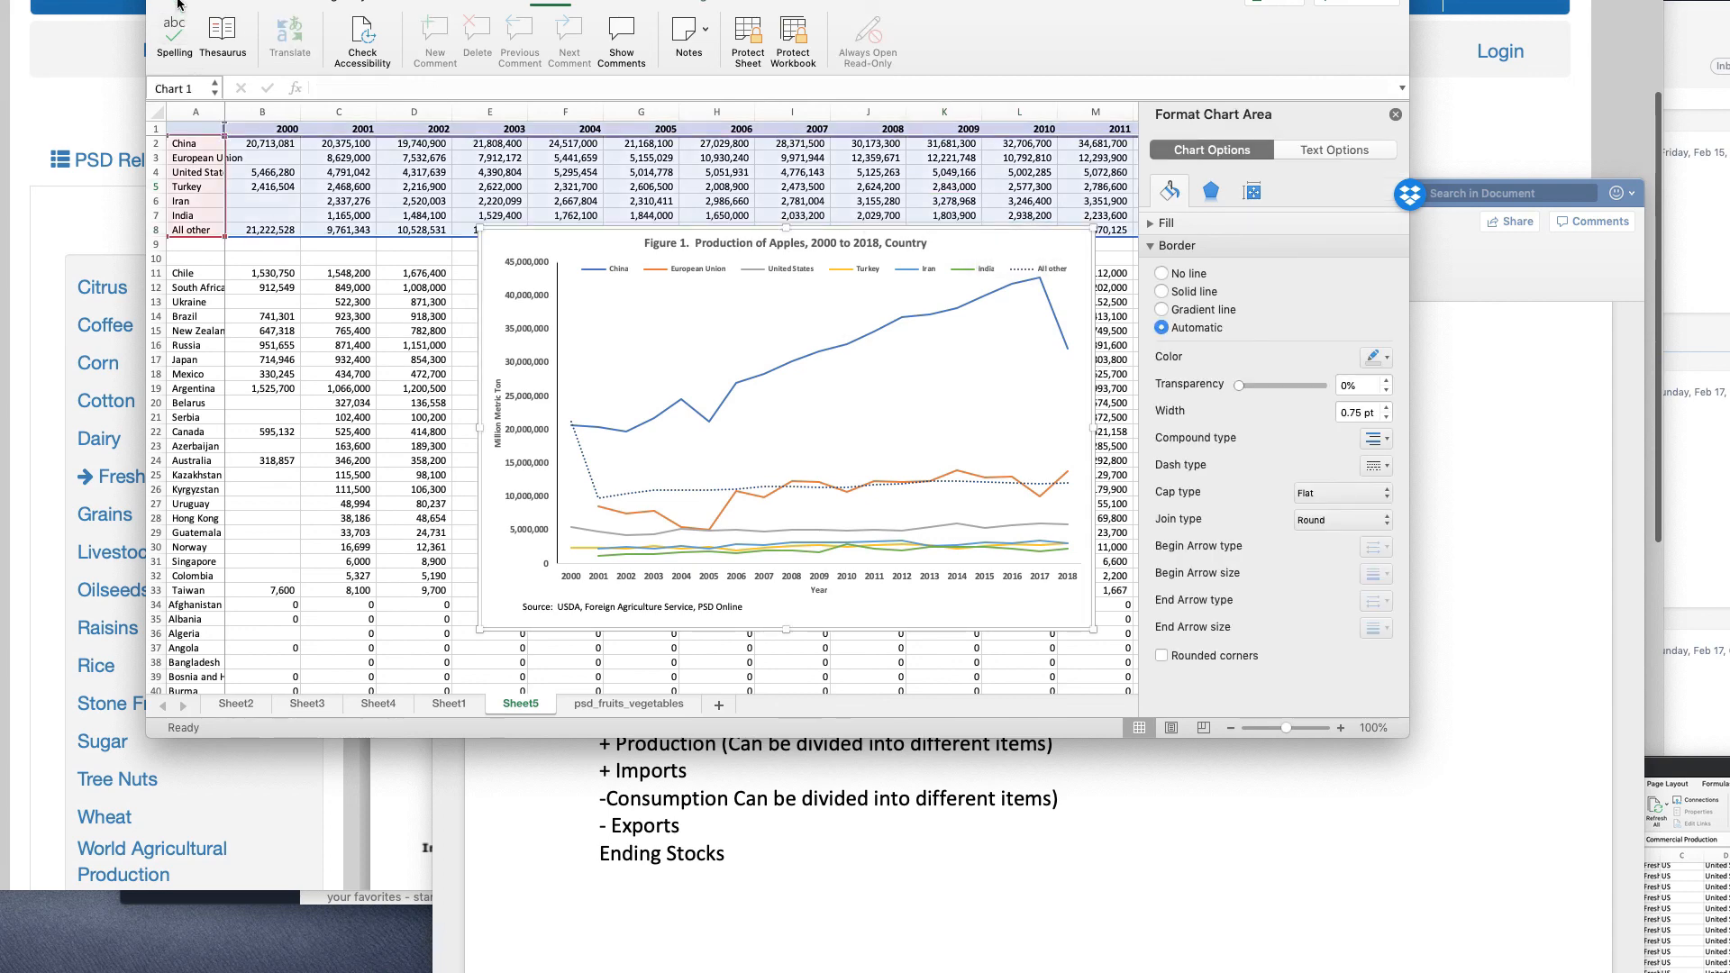
pyautogui.click(173, 3)
pyautogui.click(242, 43)
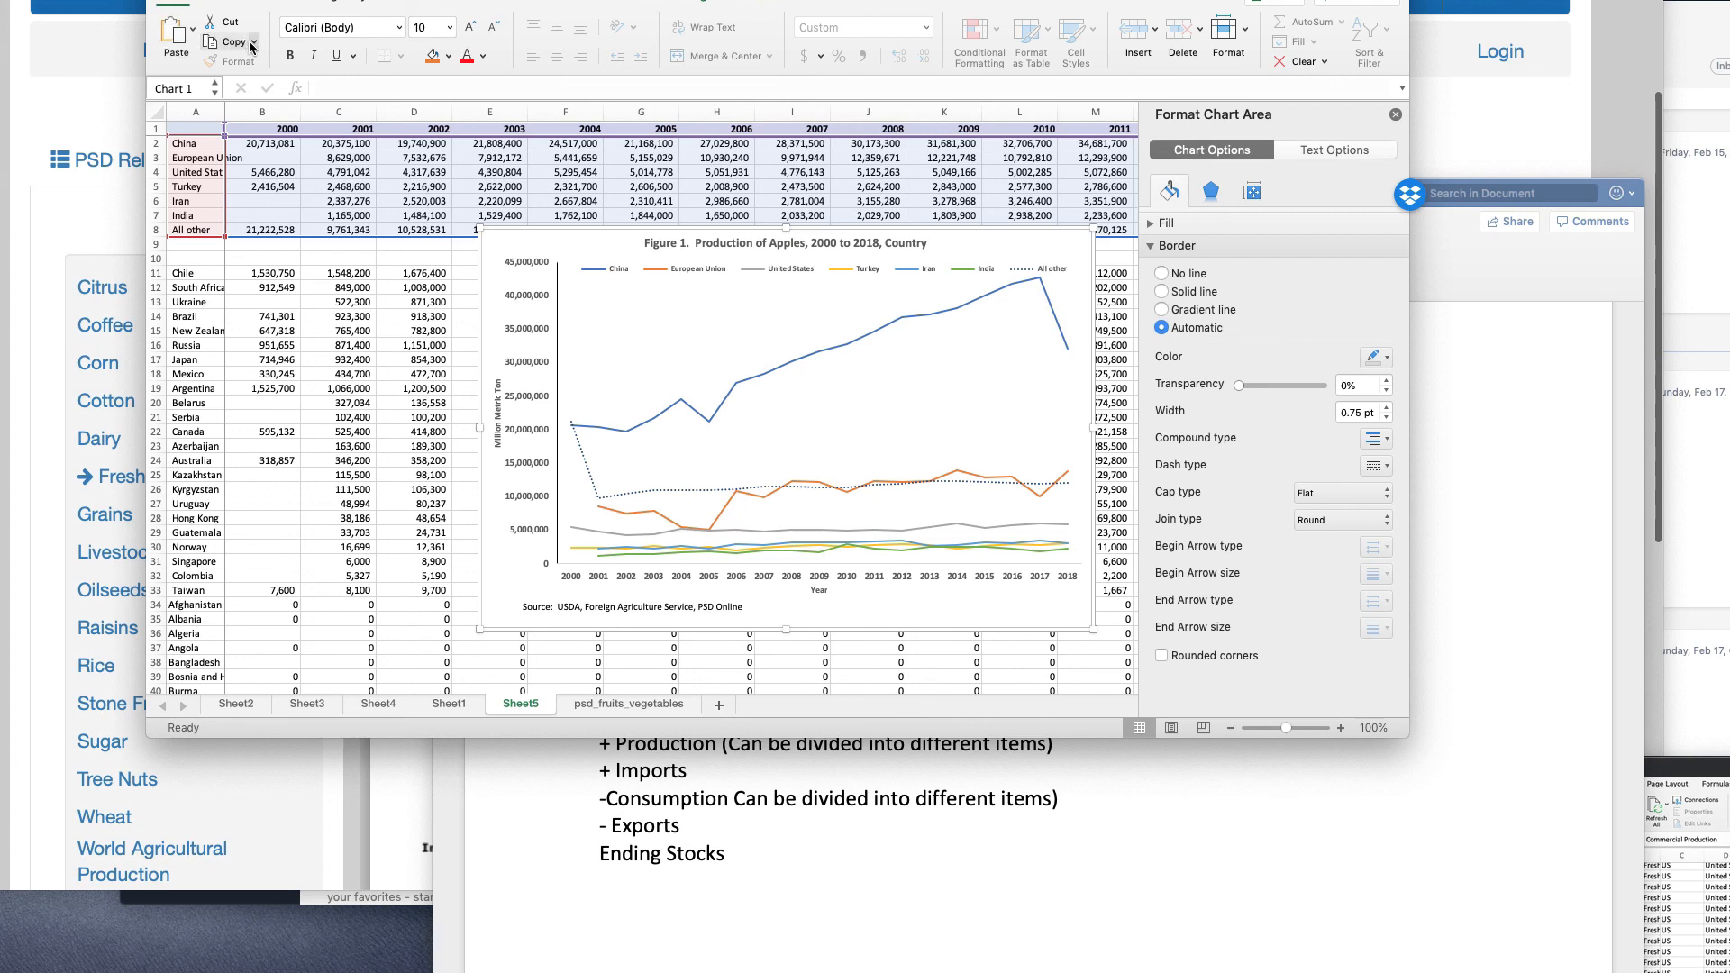
pyautogui.click(252, 42)
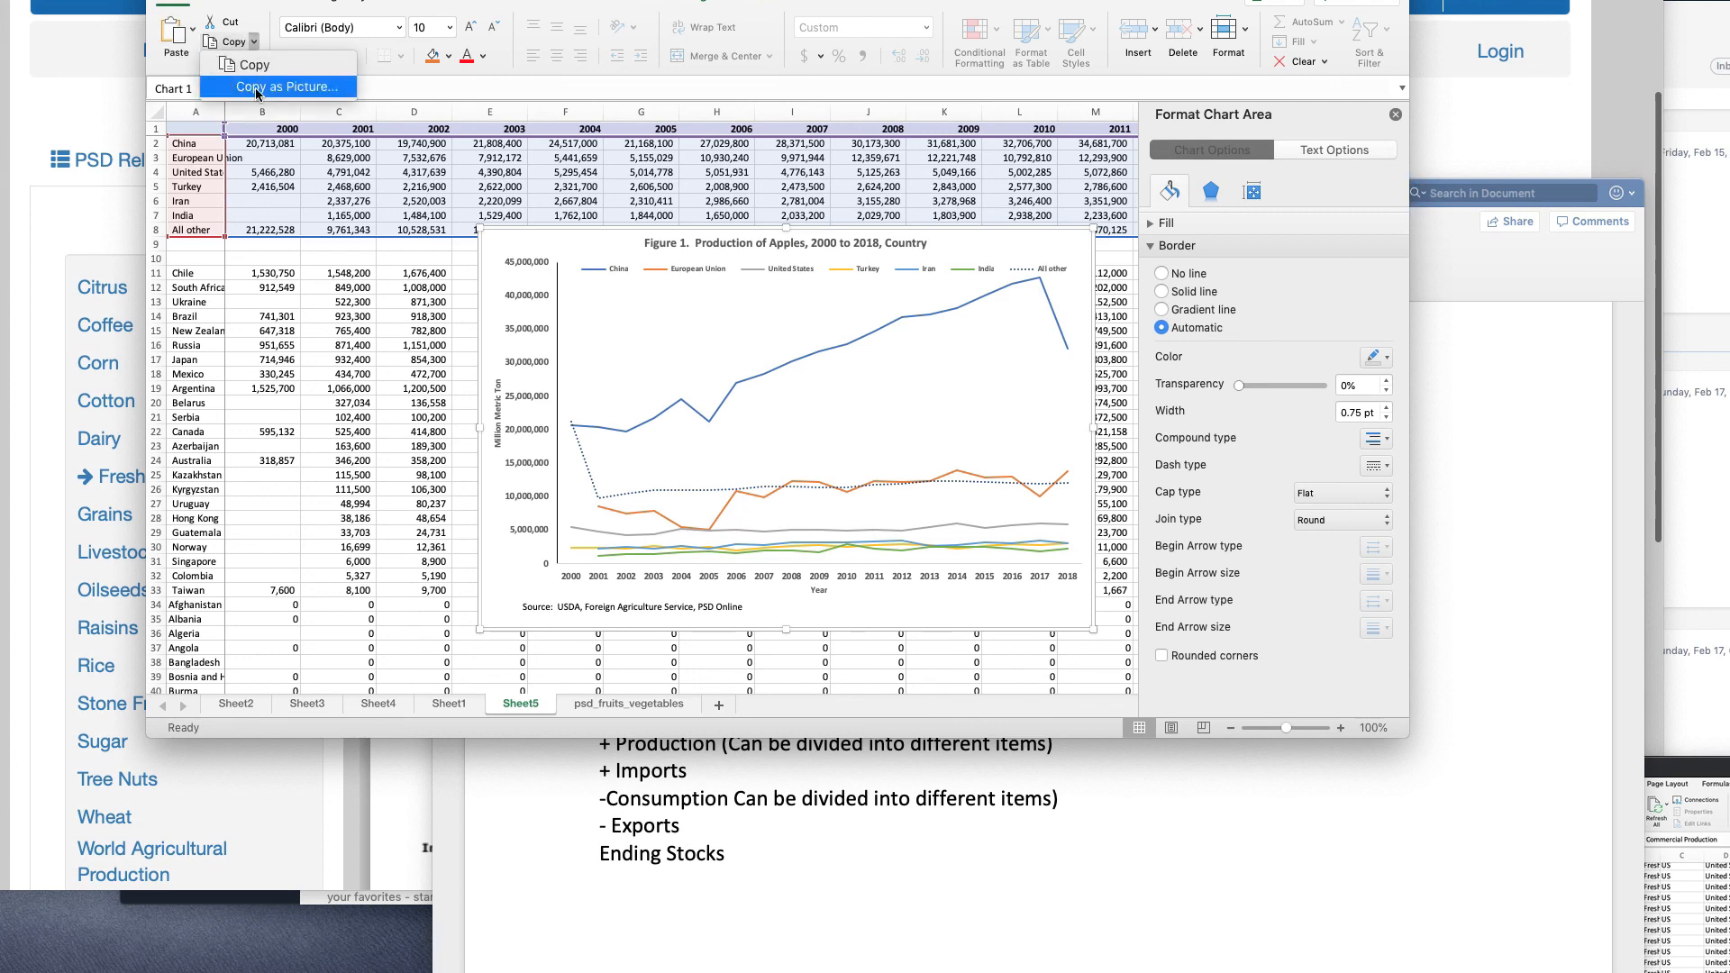
pyautogui.click(256, 87)
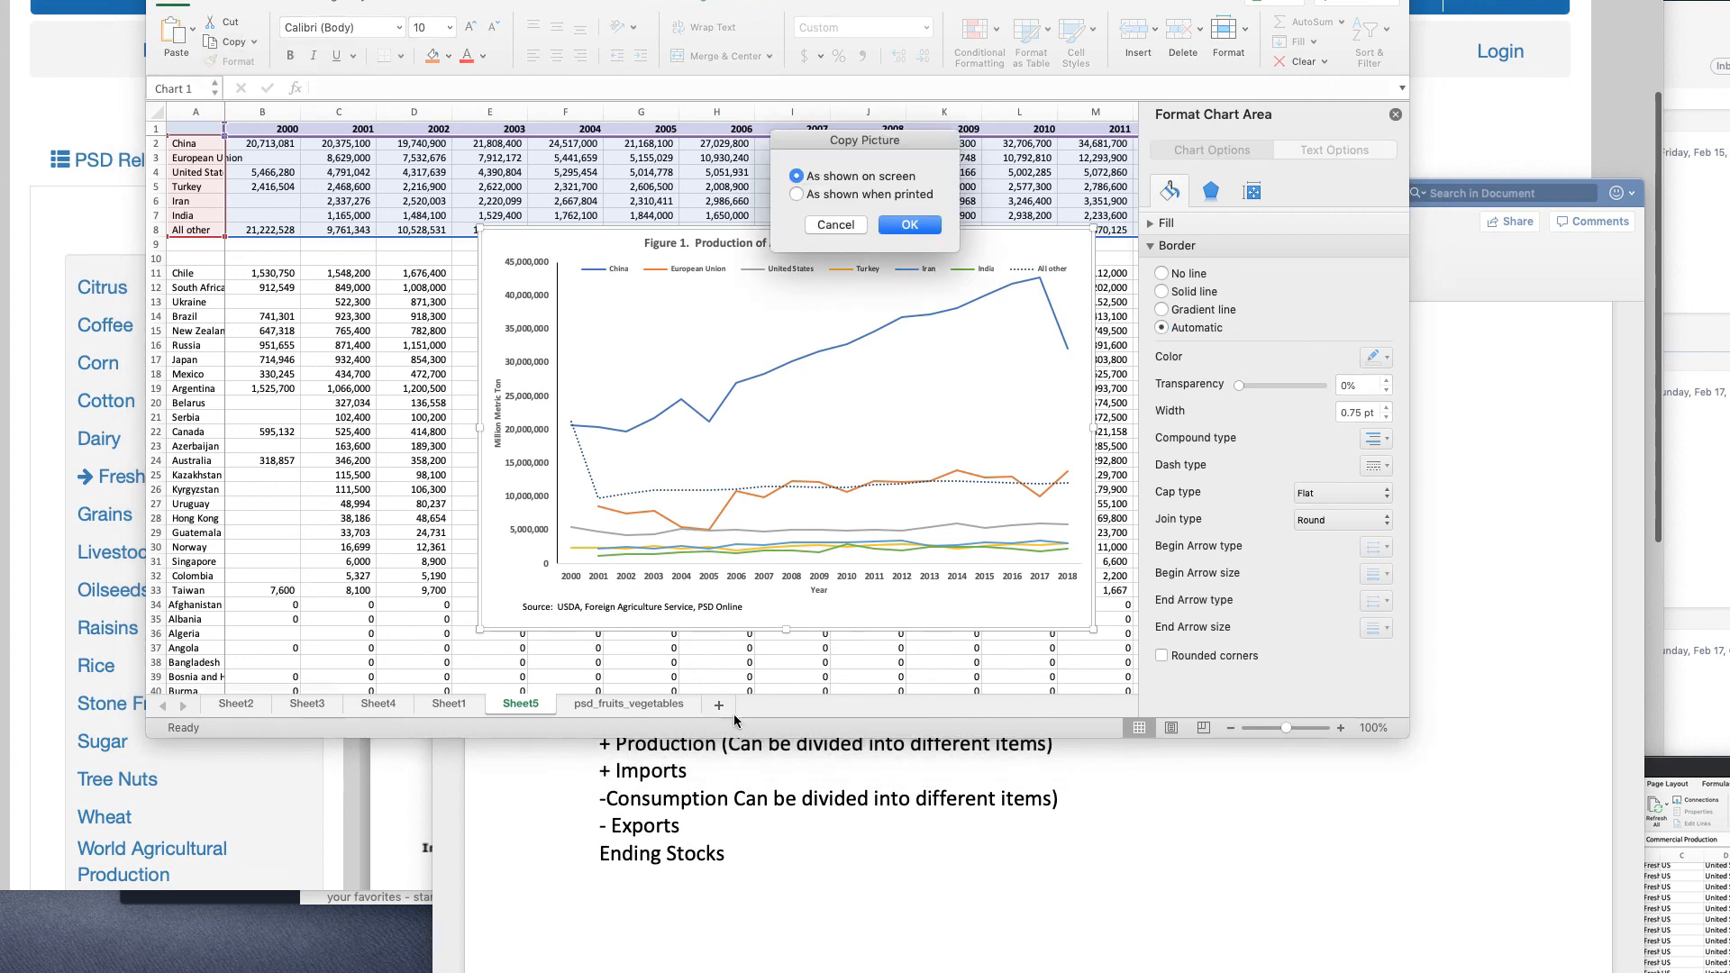
pyautogui.click(908, 225)
# - Switch to the Word outline document and paste the chart as a picture below the "Ending Stocks" line
pyautogui.click(928, 810)
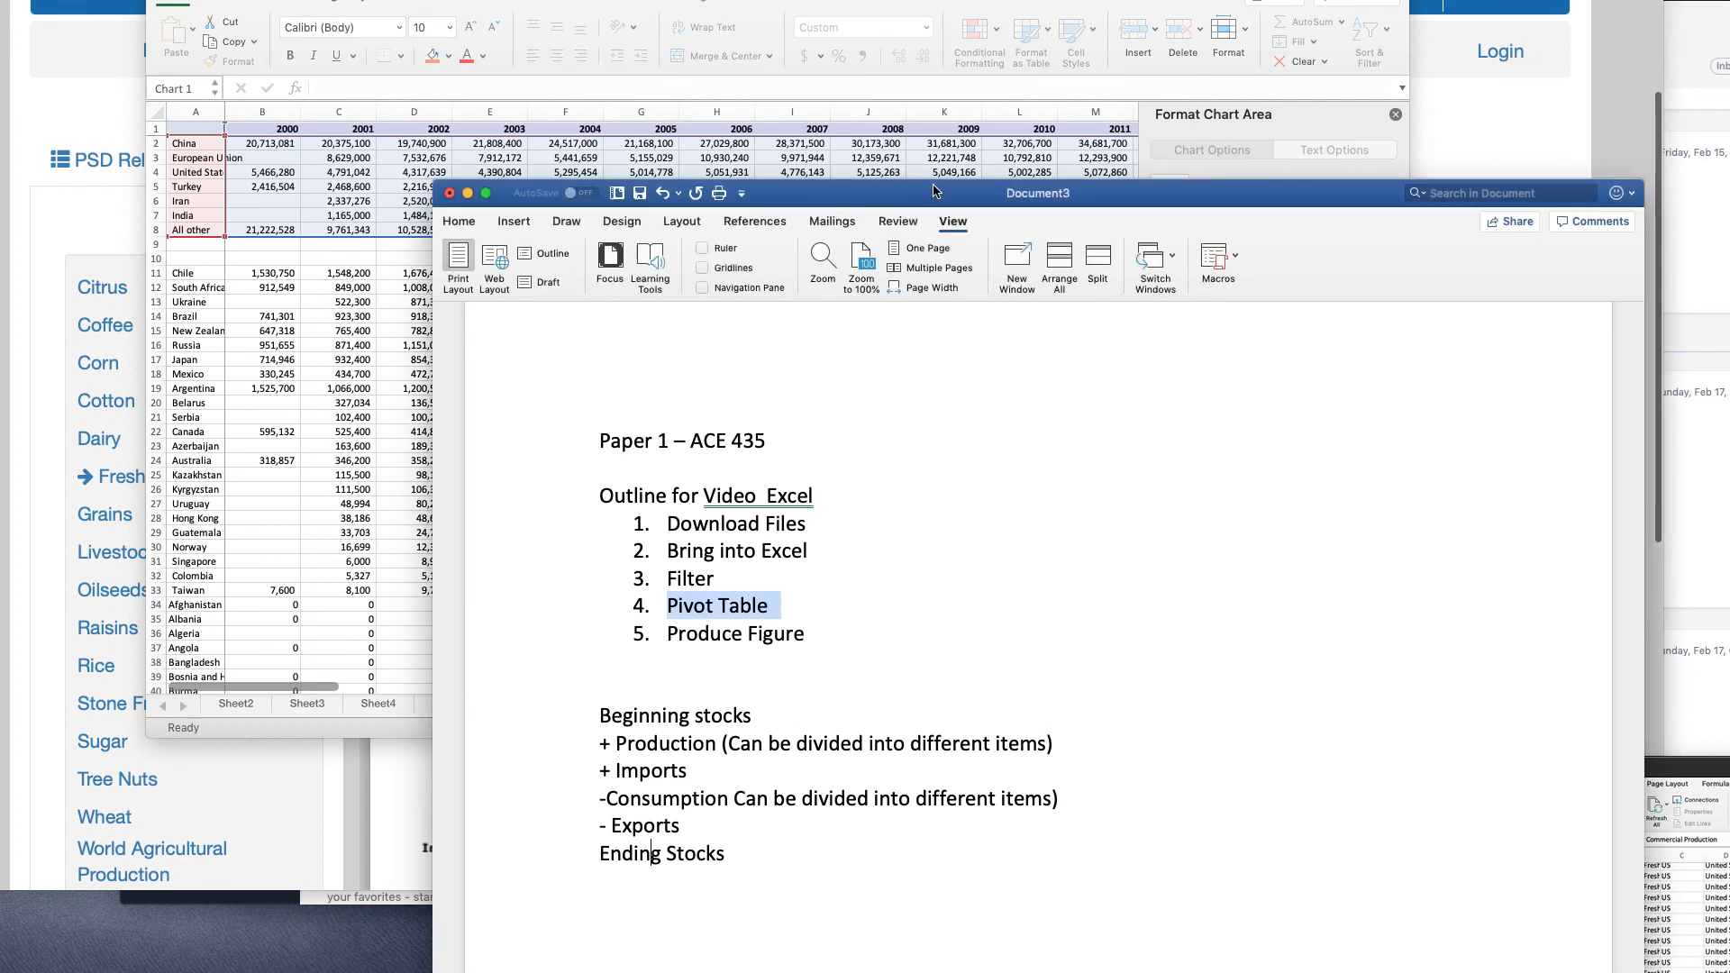
pyautogui.moveTo(934, 191); pyautogui.dragTo(783, 0)
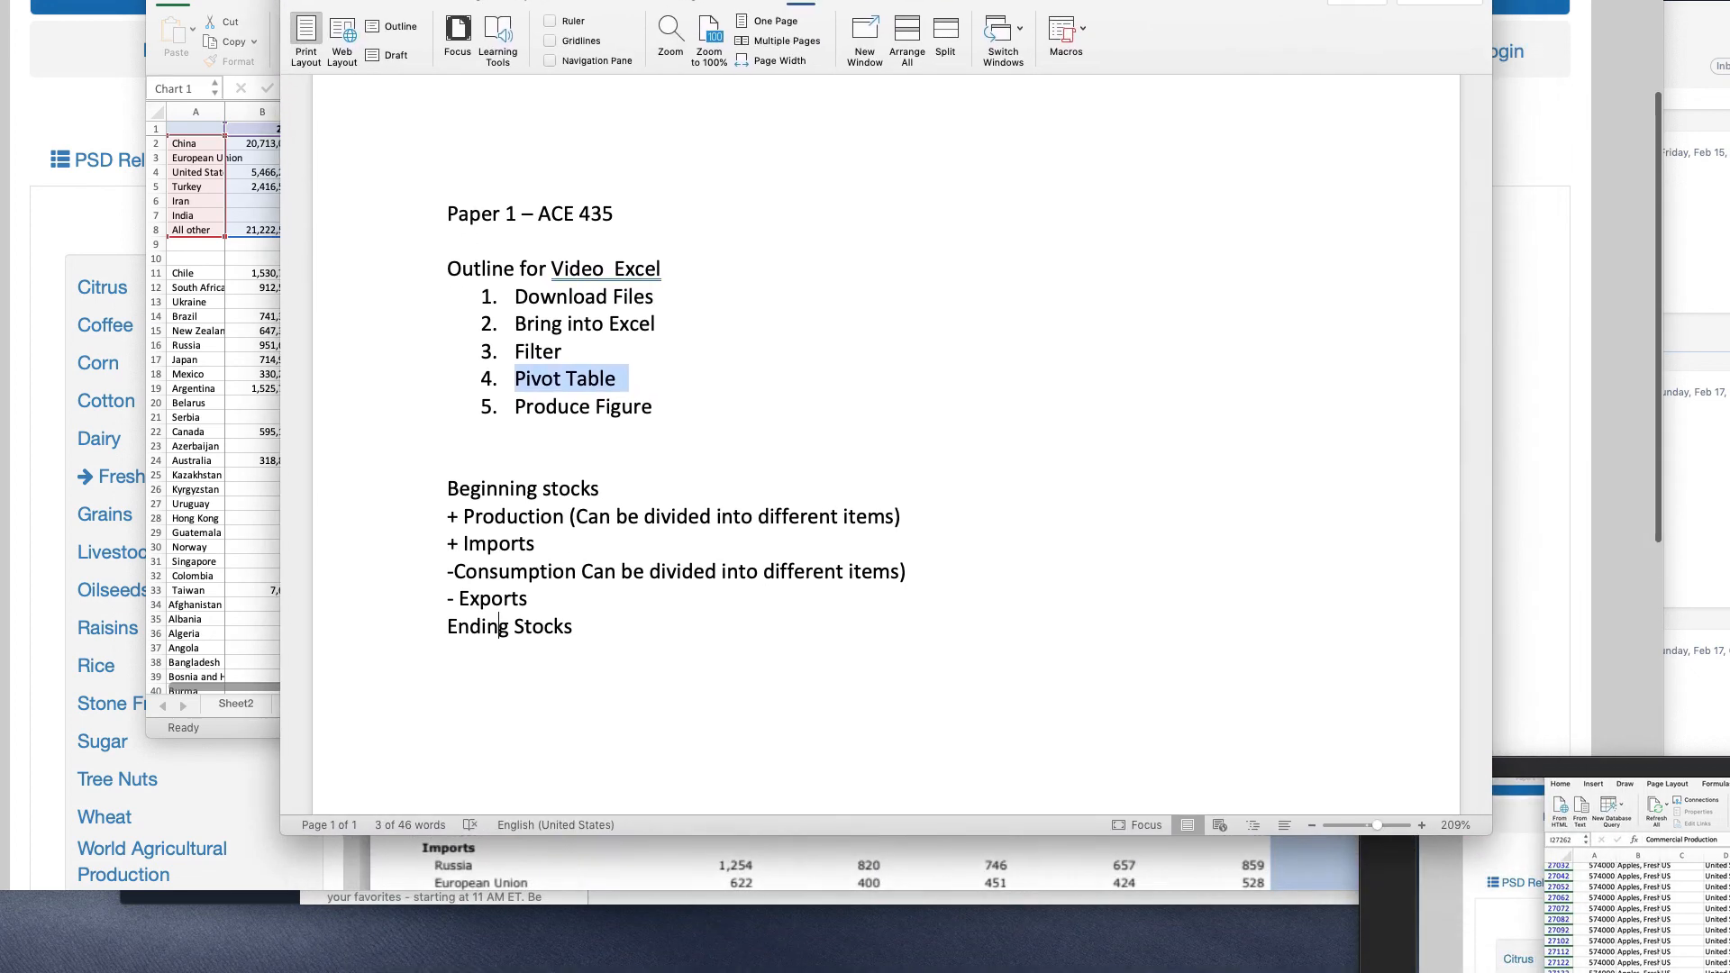
pyautogui.click(717, 641)
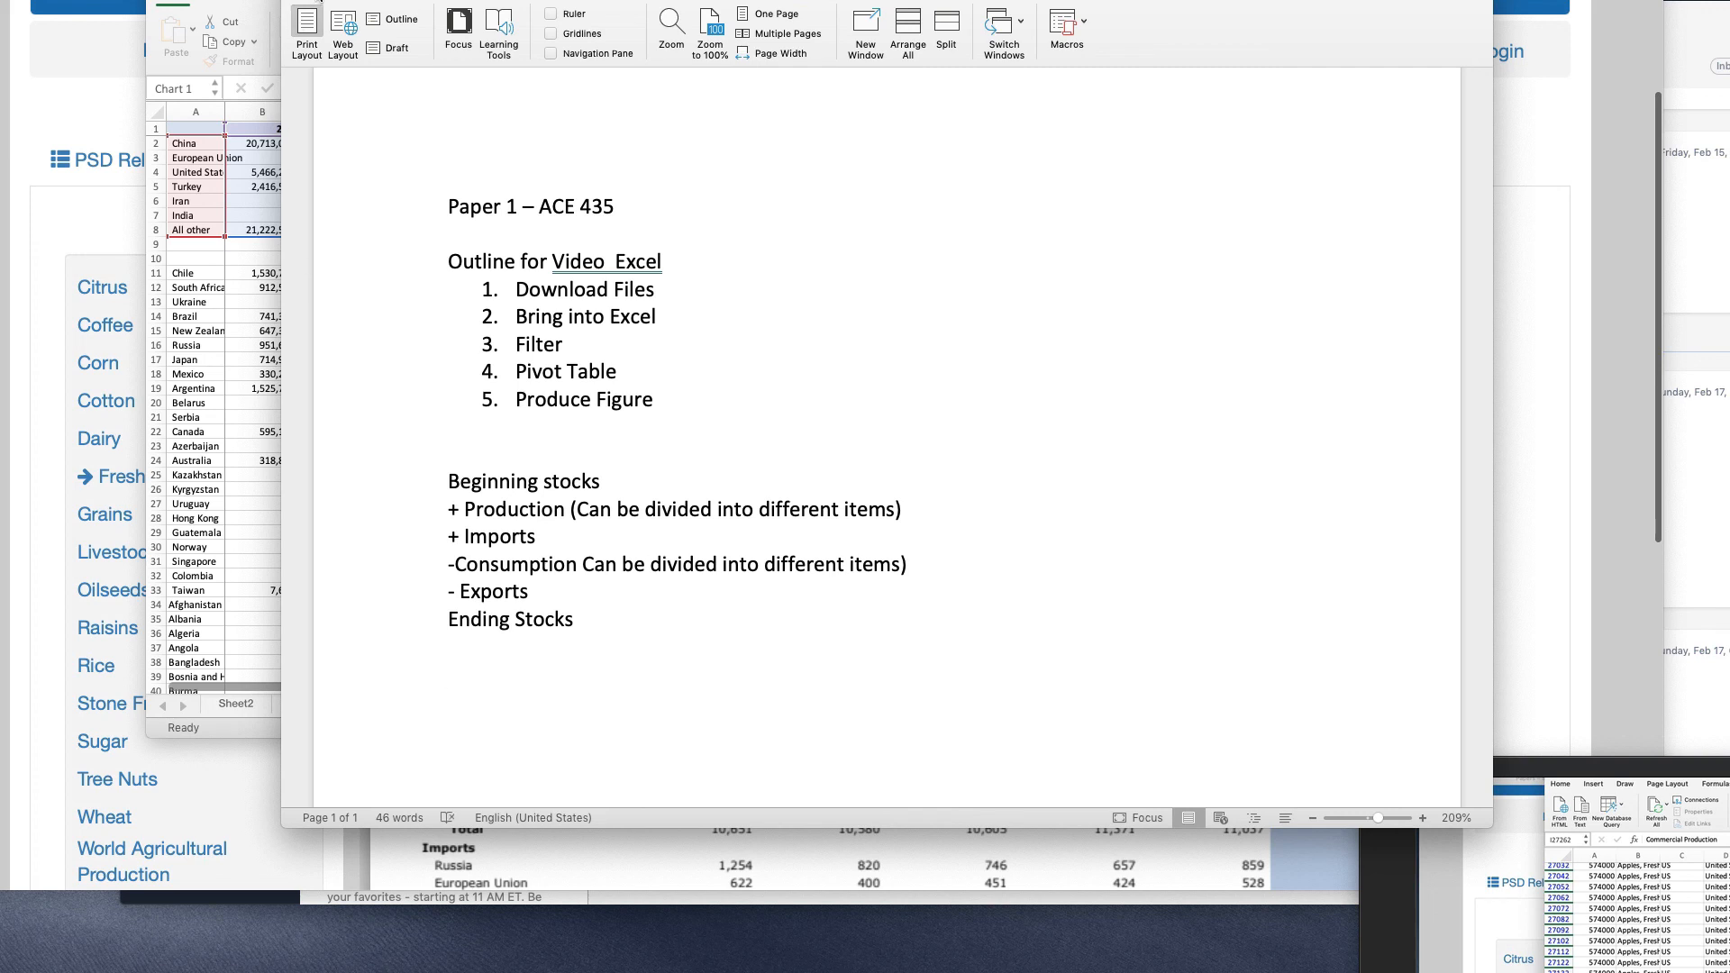
pyautogui.click(320, 3)
pyautogui.click(328, 22)
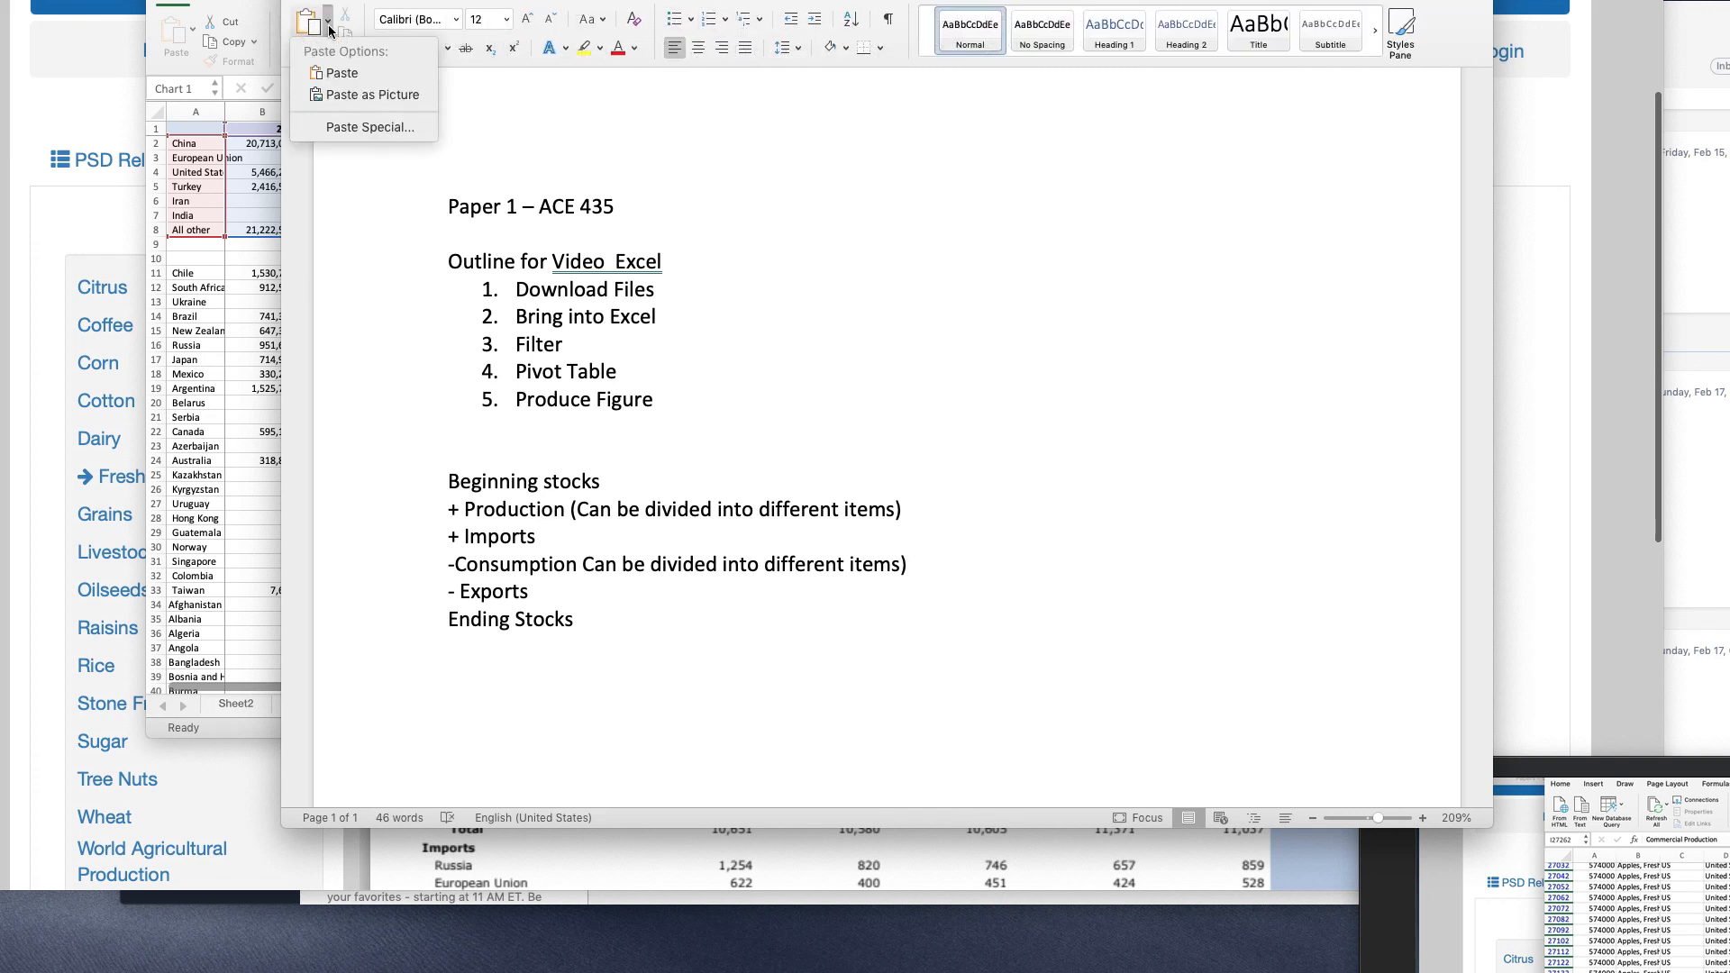
pyautogui.click(364, 96)
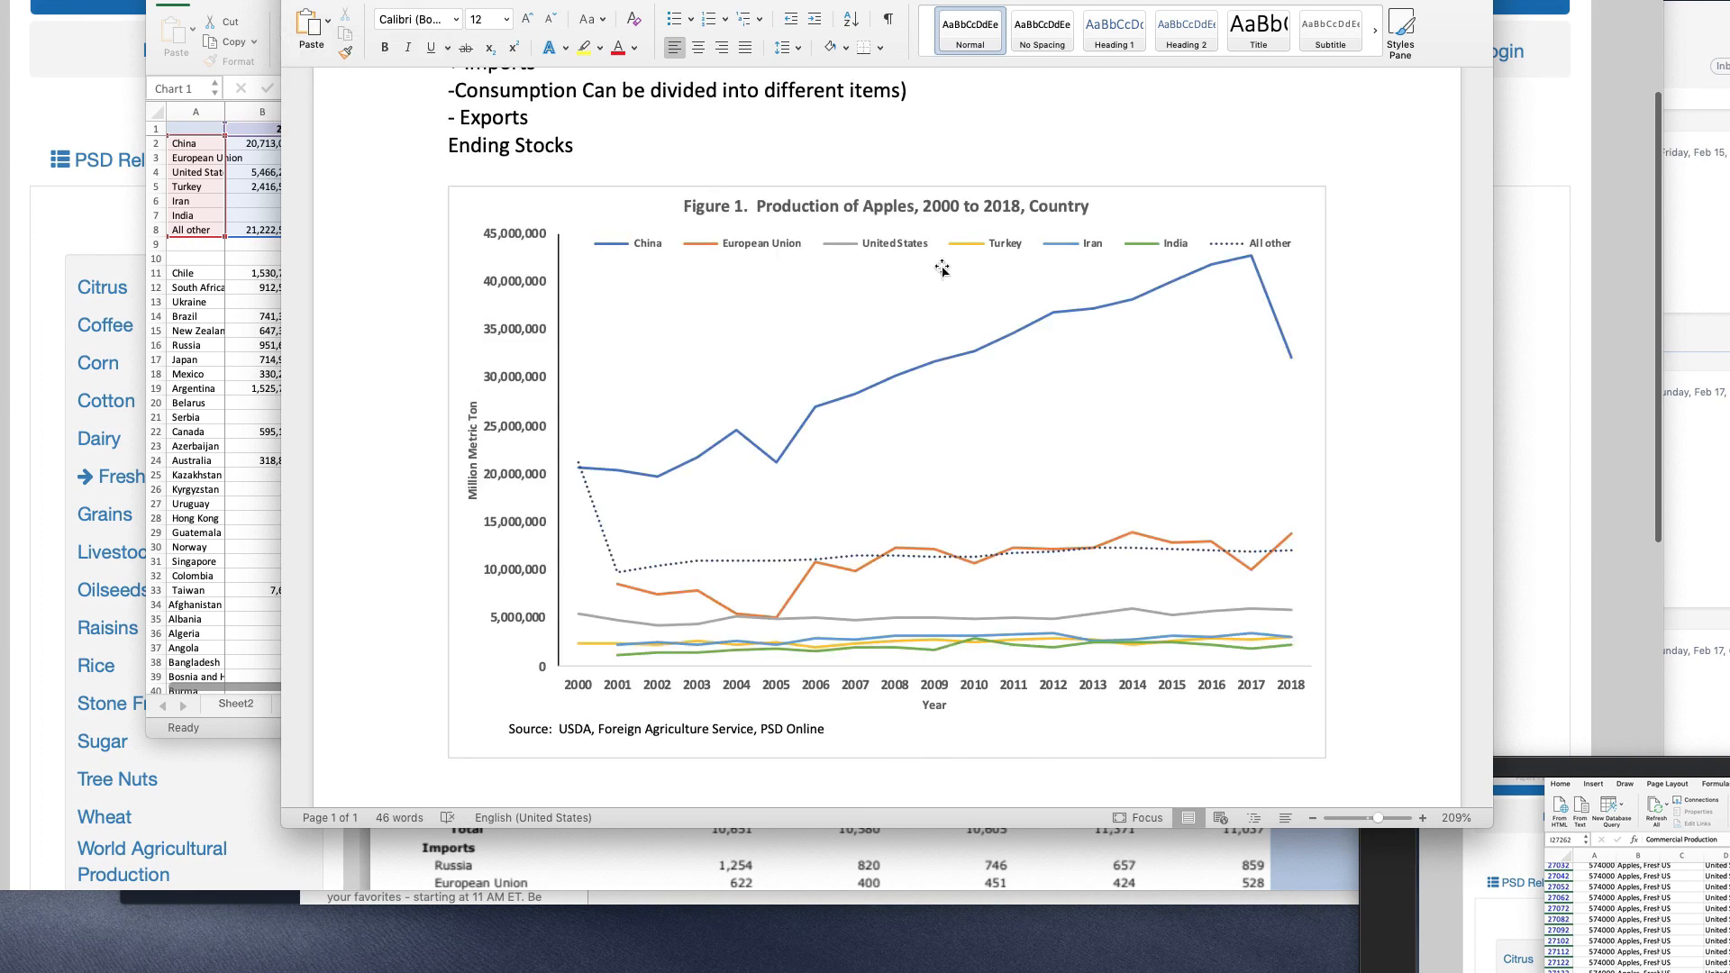
# - Shrink the pasted chart picture proportionally to about four fifths of its width, then deselect it
pyautogui.click(1009, 291)
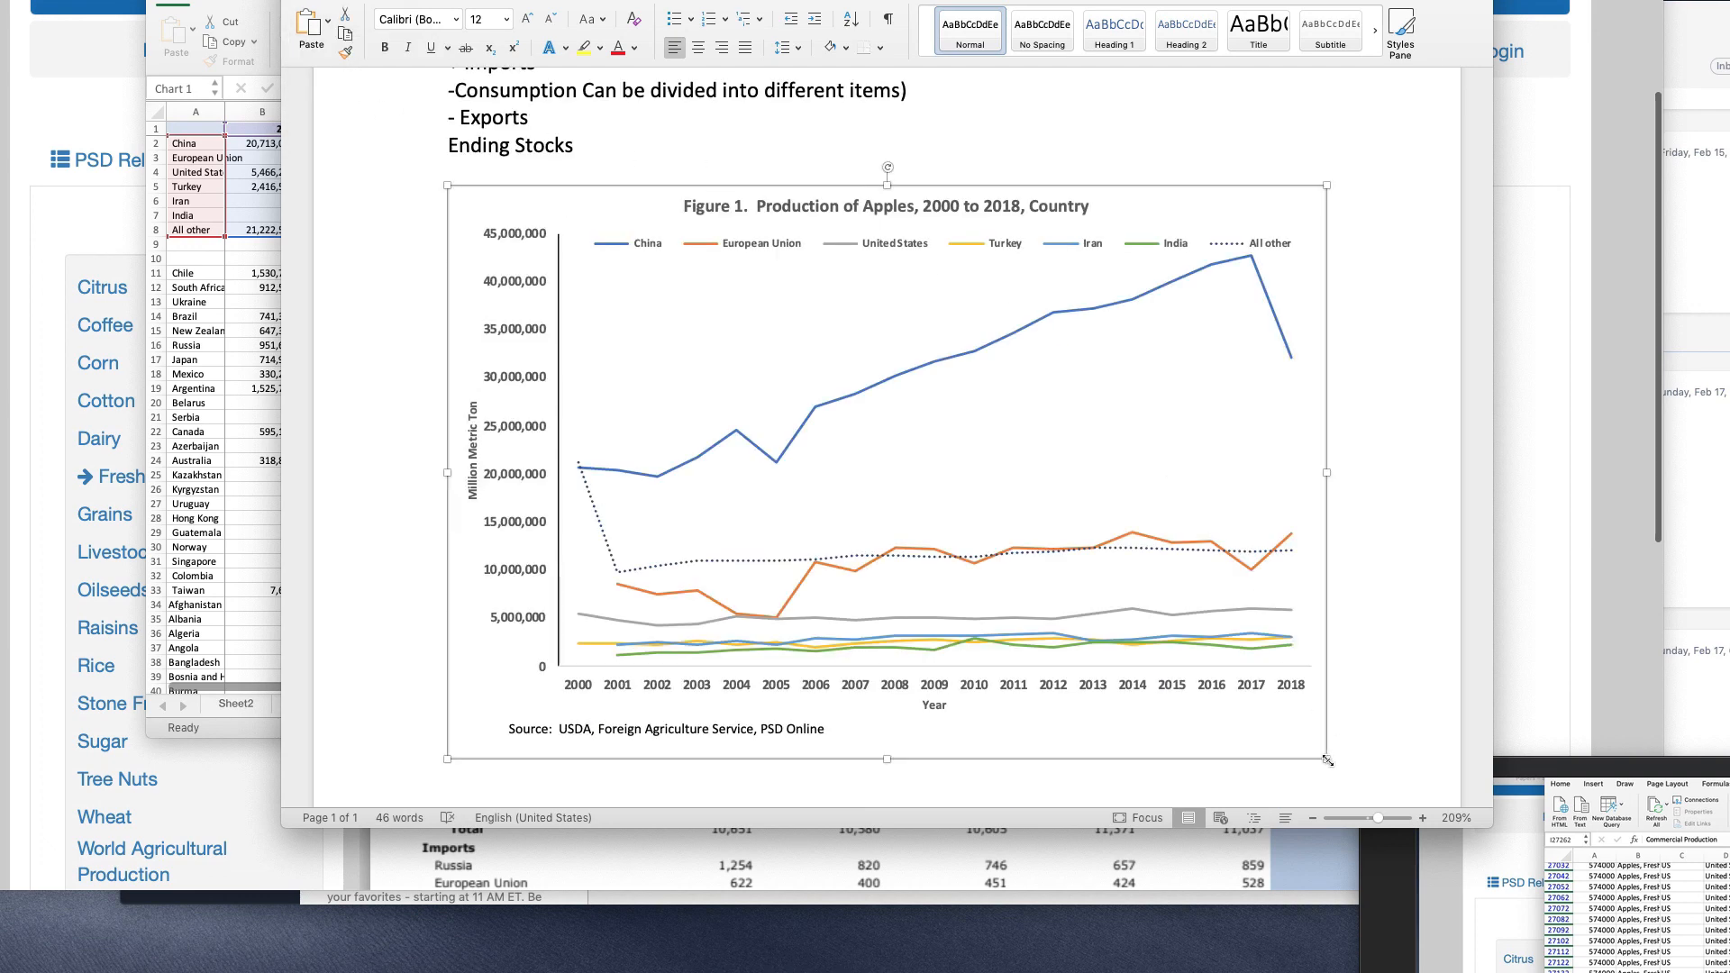
pyautogui.moveTo(1326, 759); pyautogui.dragTo(1095, 634)
pyautogui.click(1287, 519)
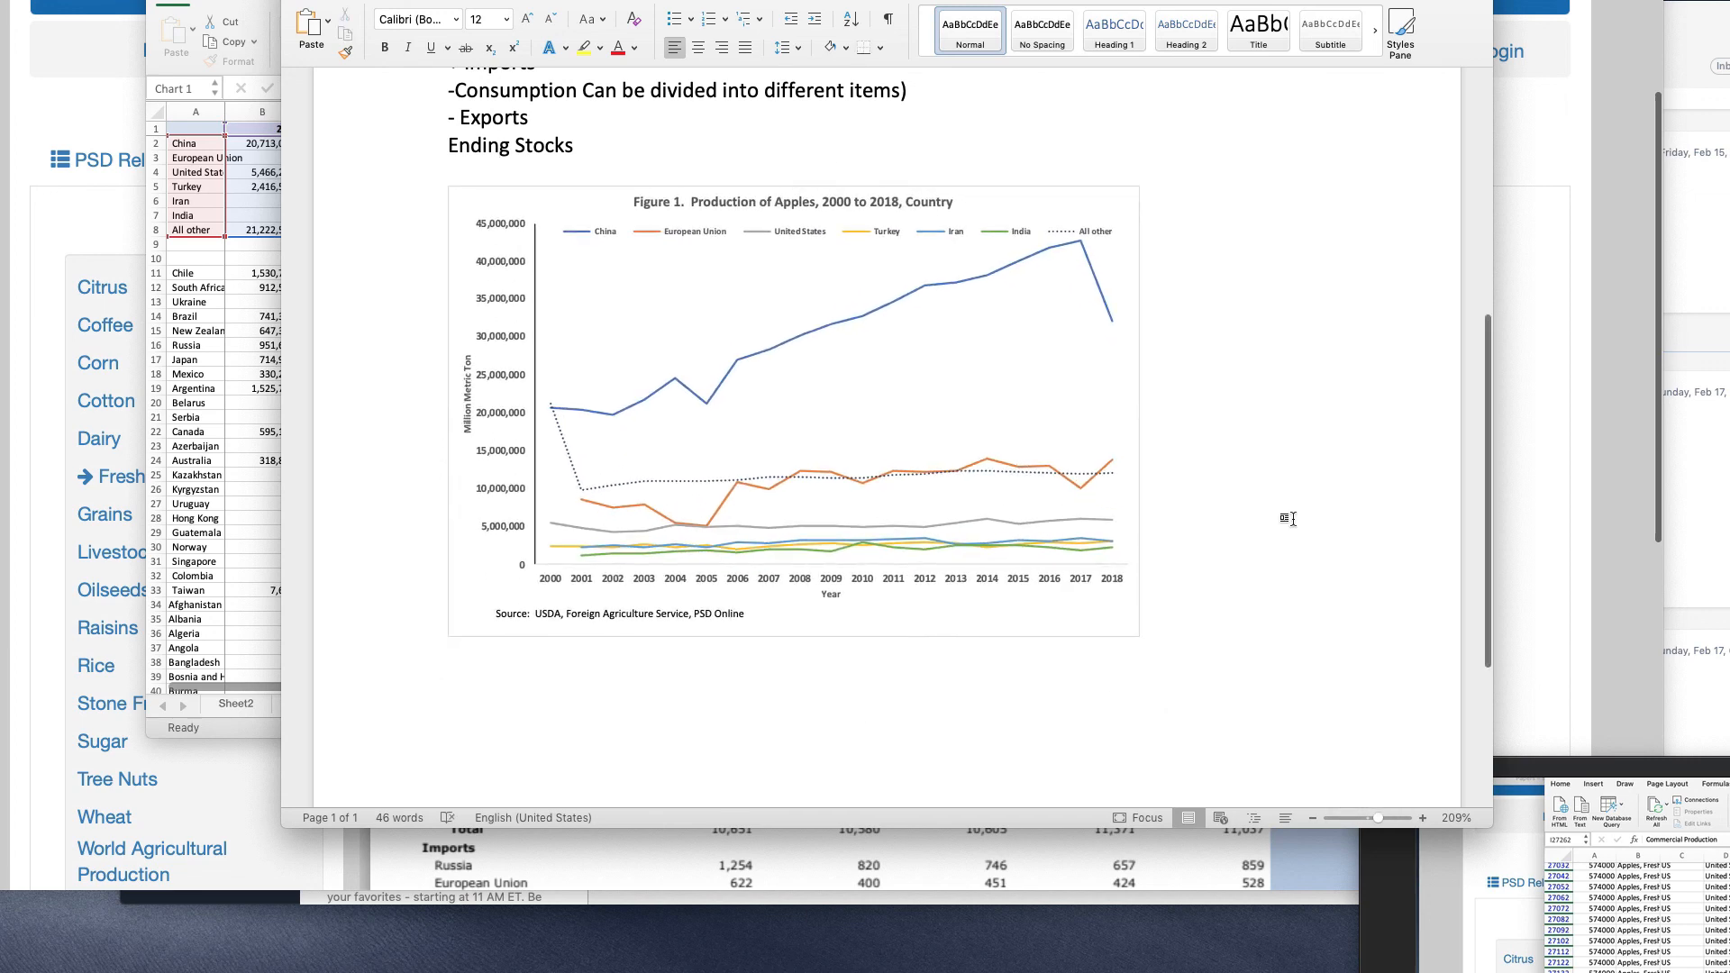